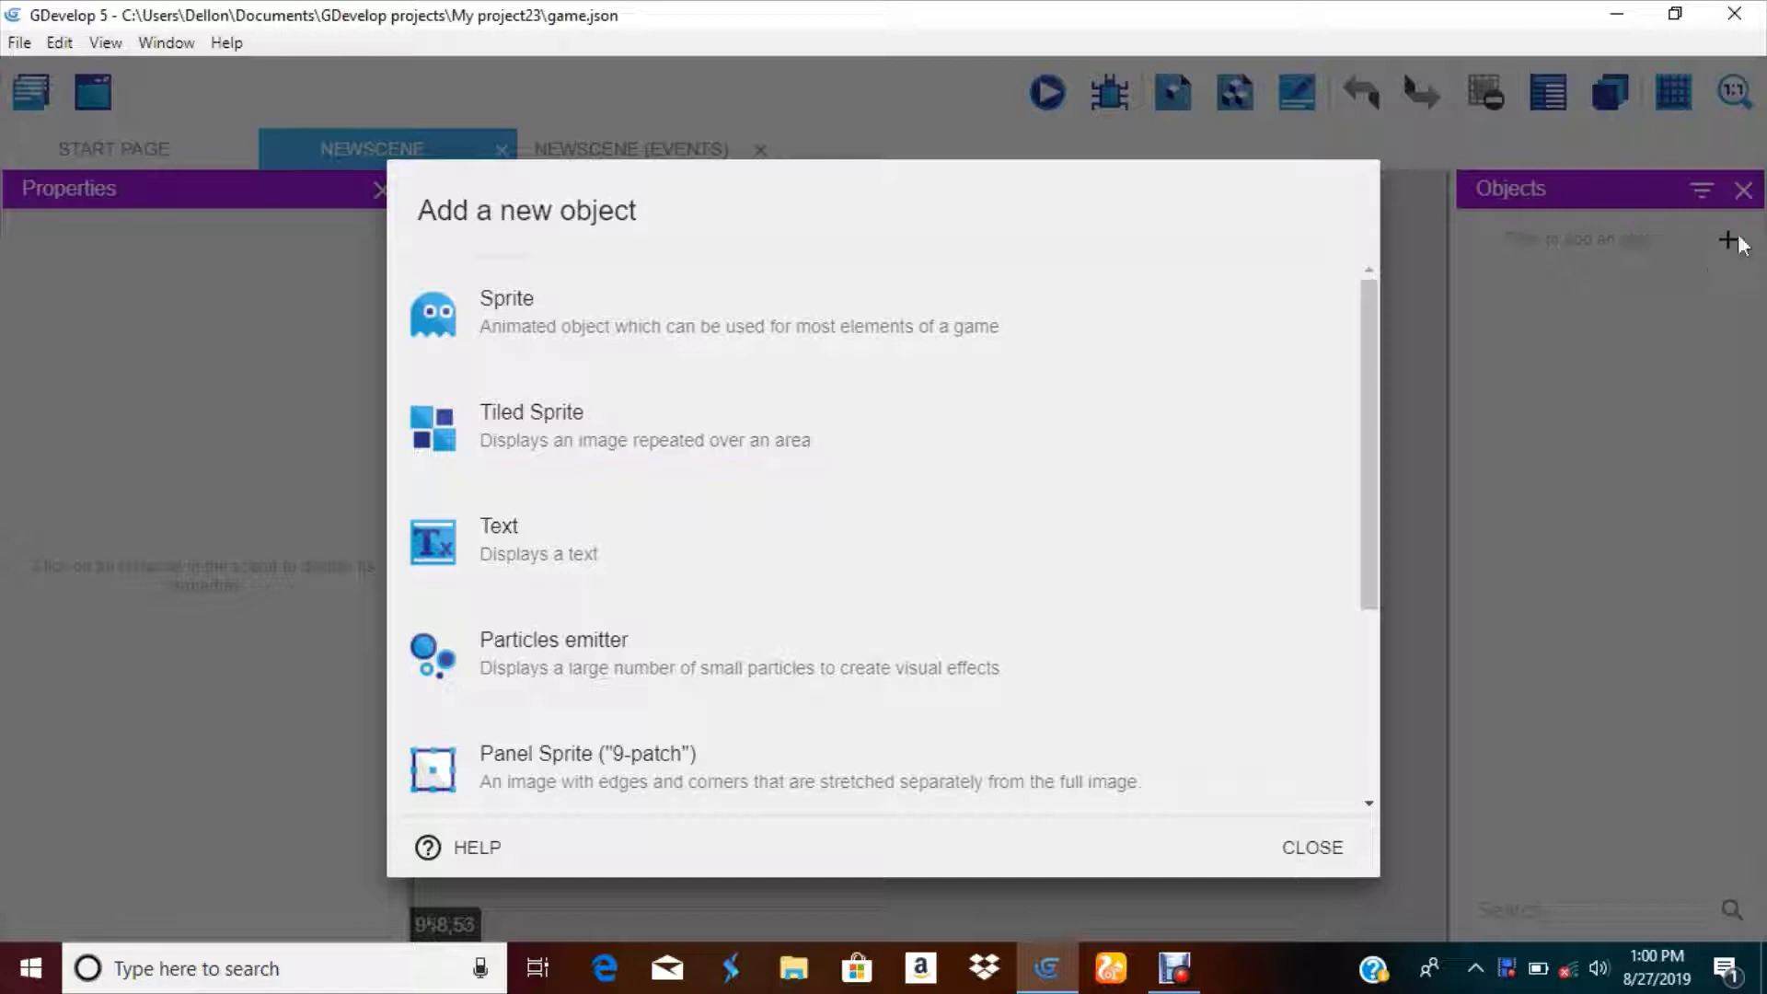
# - Add a new Sprite object with an animation and open the Piskel editor to draw its first frame
pyautogui.click(579, 355)
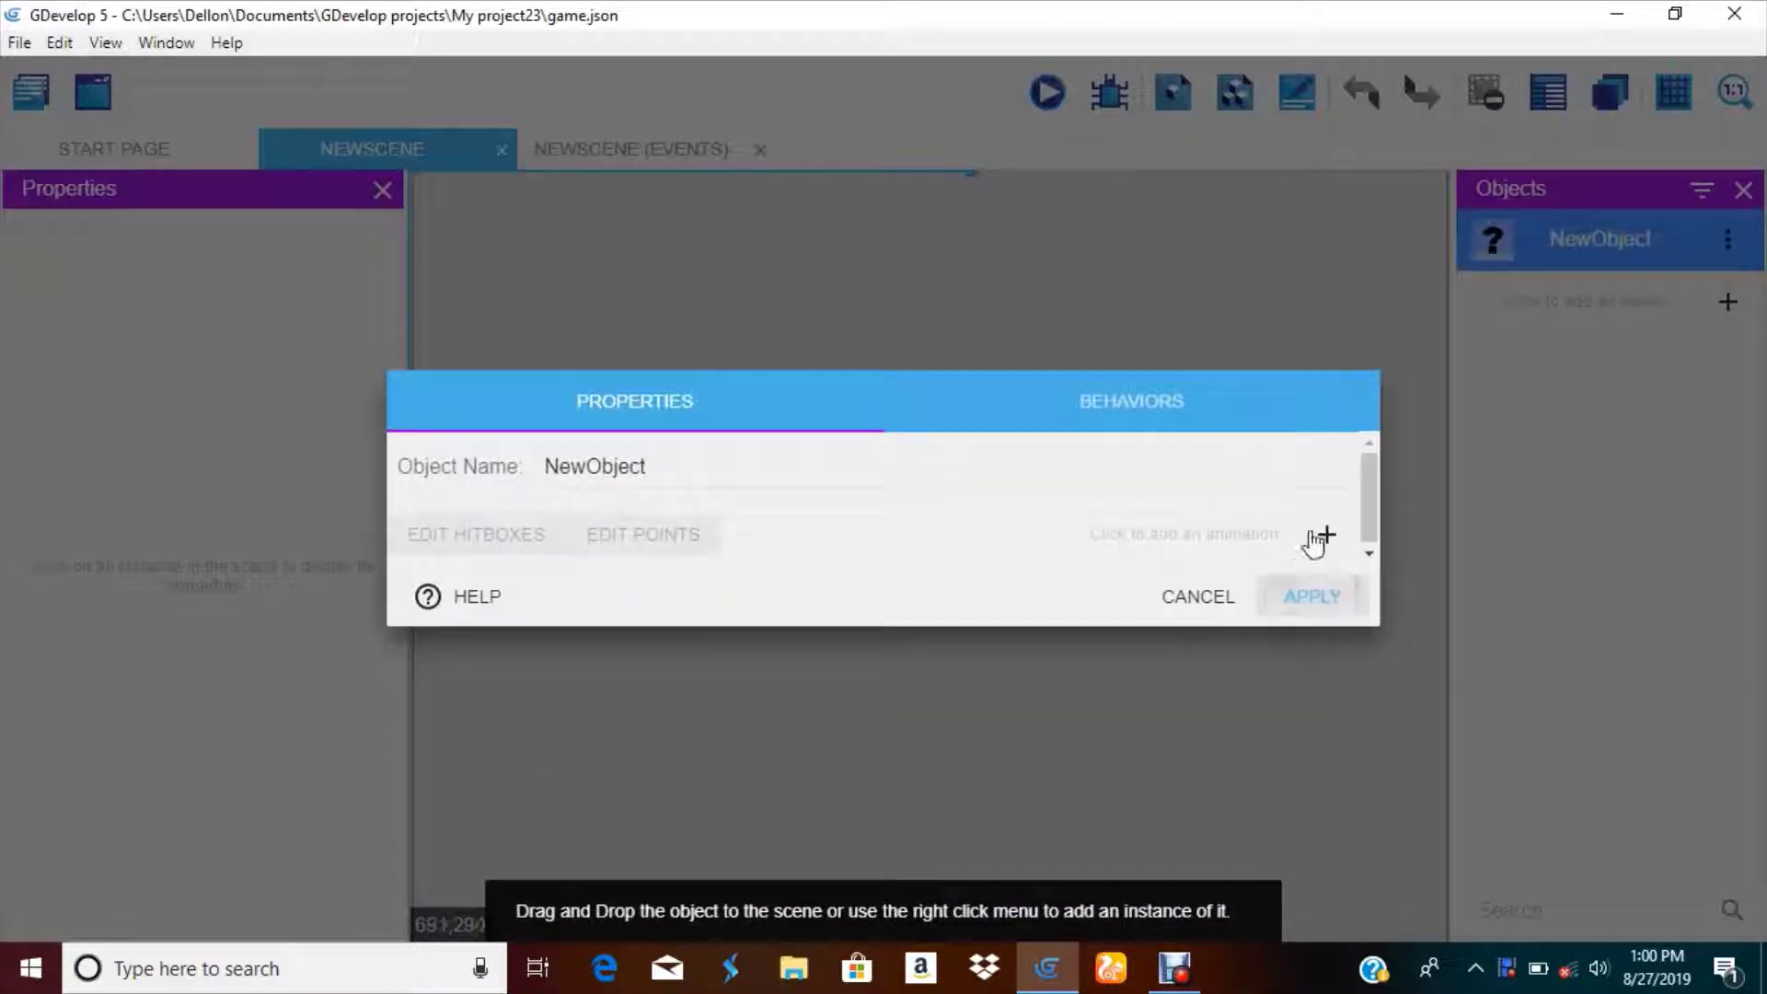
pyautogui.click(1323, 535)
pyautogui.click(724, 467)
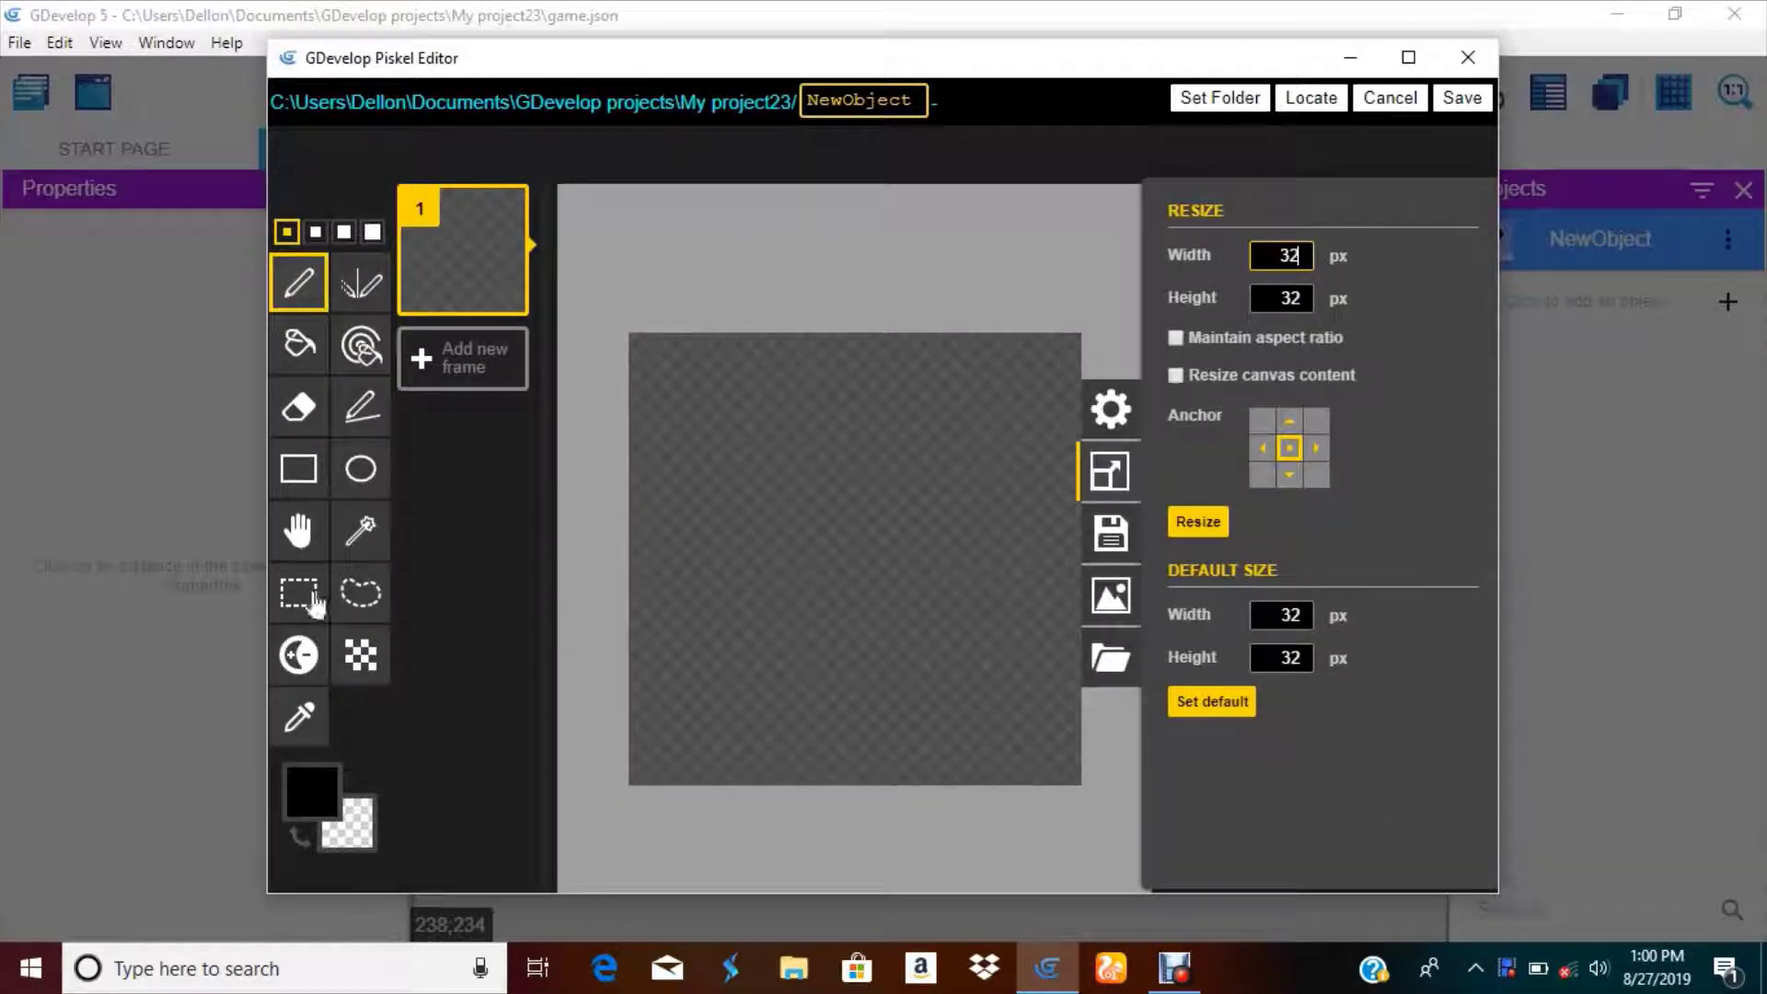
# - Draw a black rectangle outline around the whole canvas and a smaller black rectangle inside its upper-right area
pyautogui.click(298, 468)
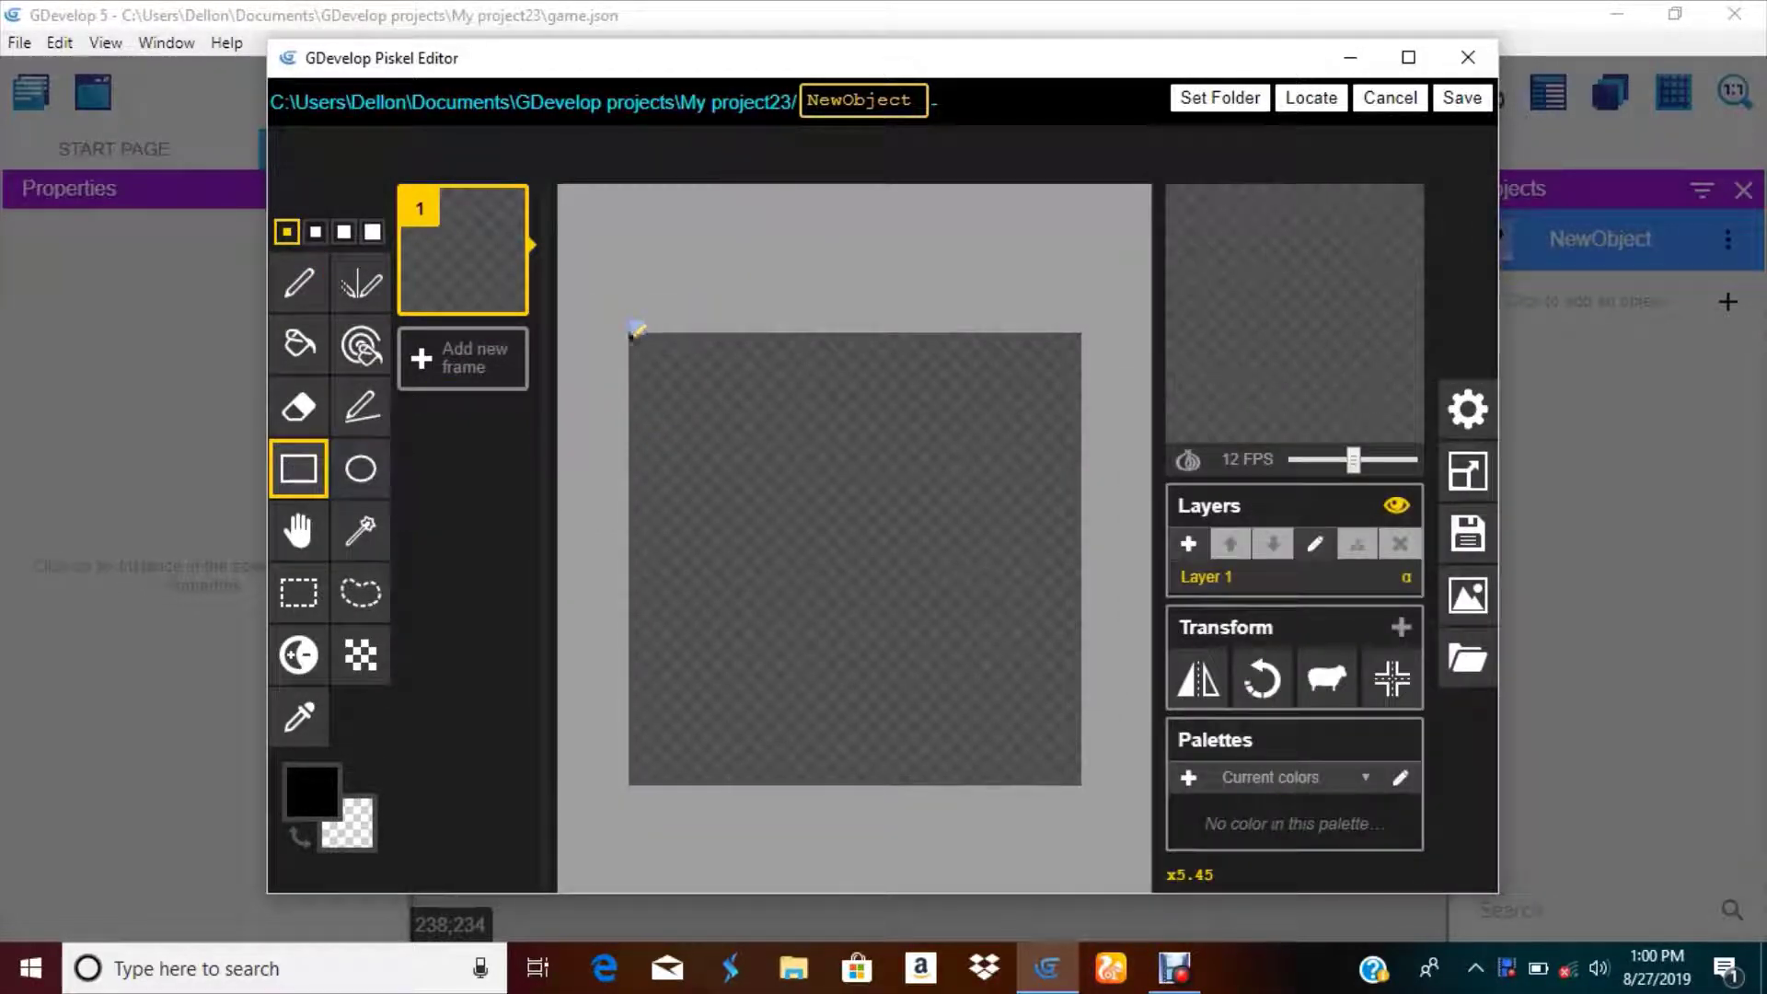
pyautogui.moveTo(631, 334); pyautogui.dragTo(1081, 776)
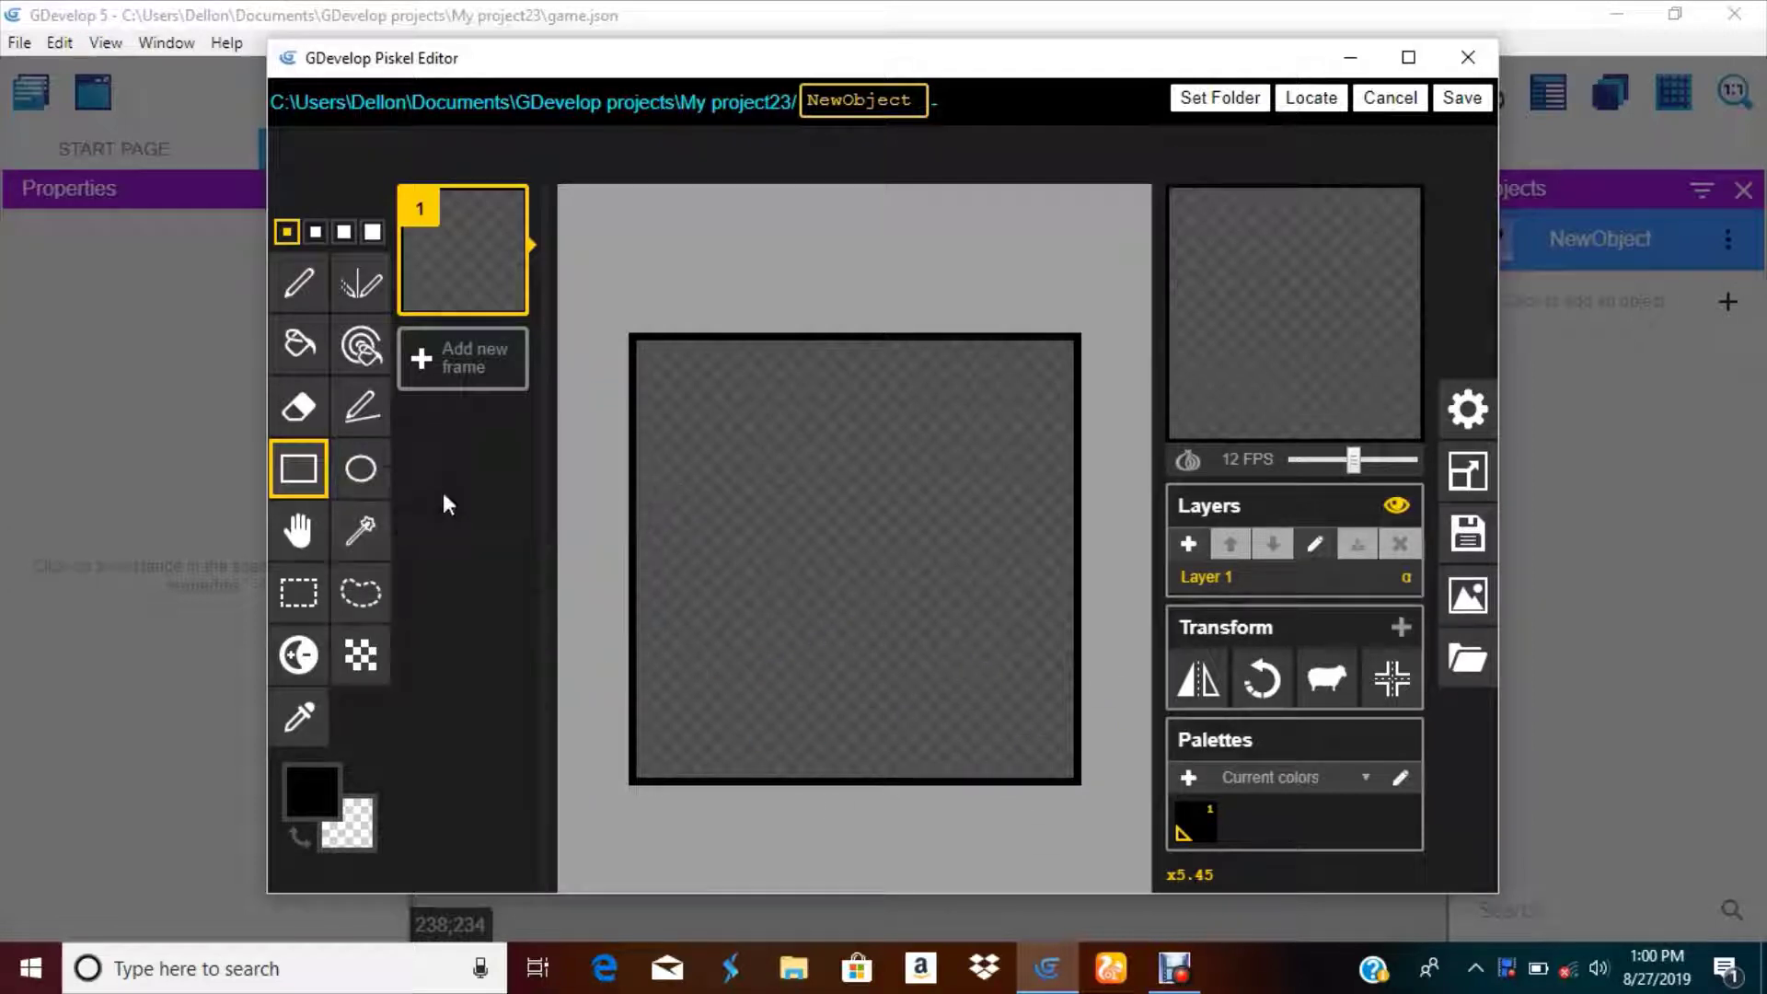
pyautogui.moveTo(782, 393); pyautogui.dragTo(1068, 579)
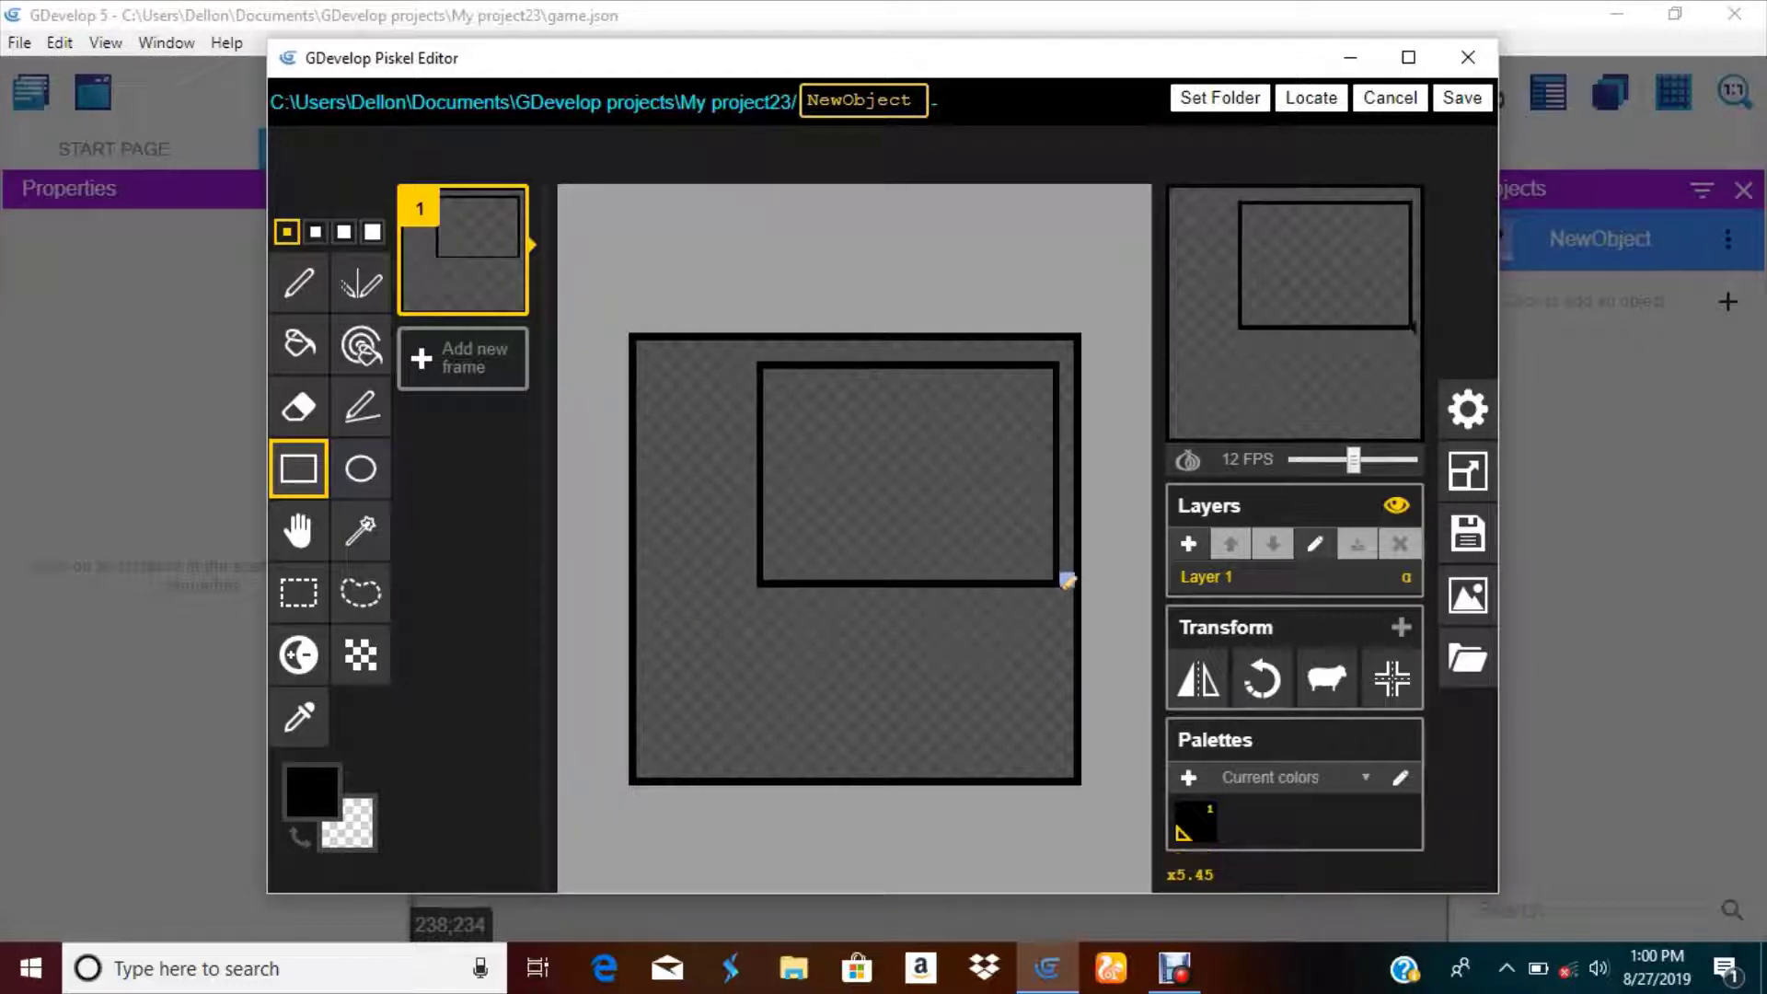
# - Erase the right edge of the inner rectangle with the Eraser at the largest pen size
pyautogui.click(298, 406)
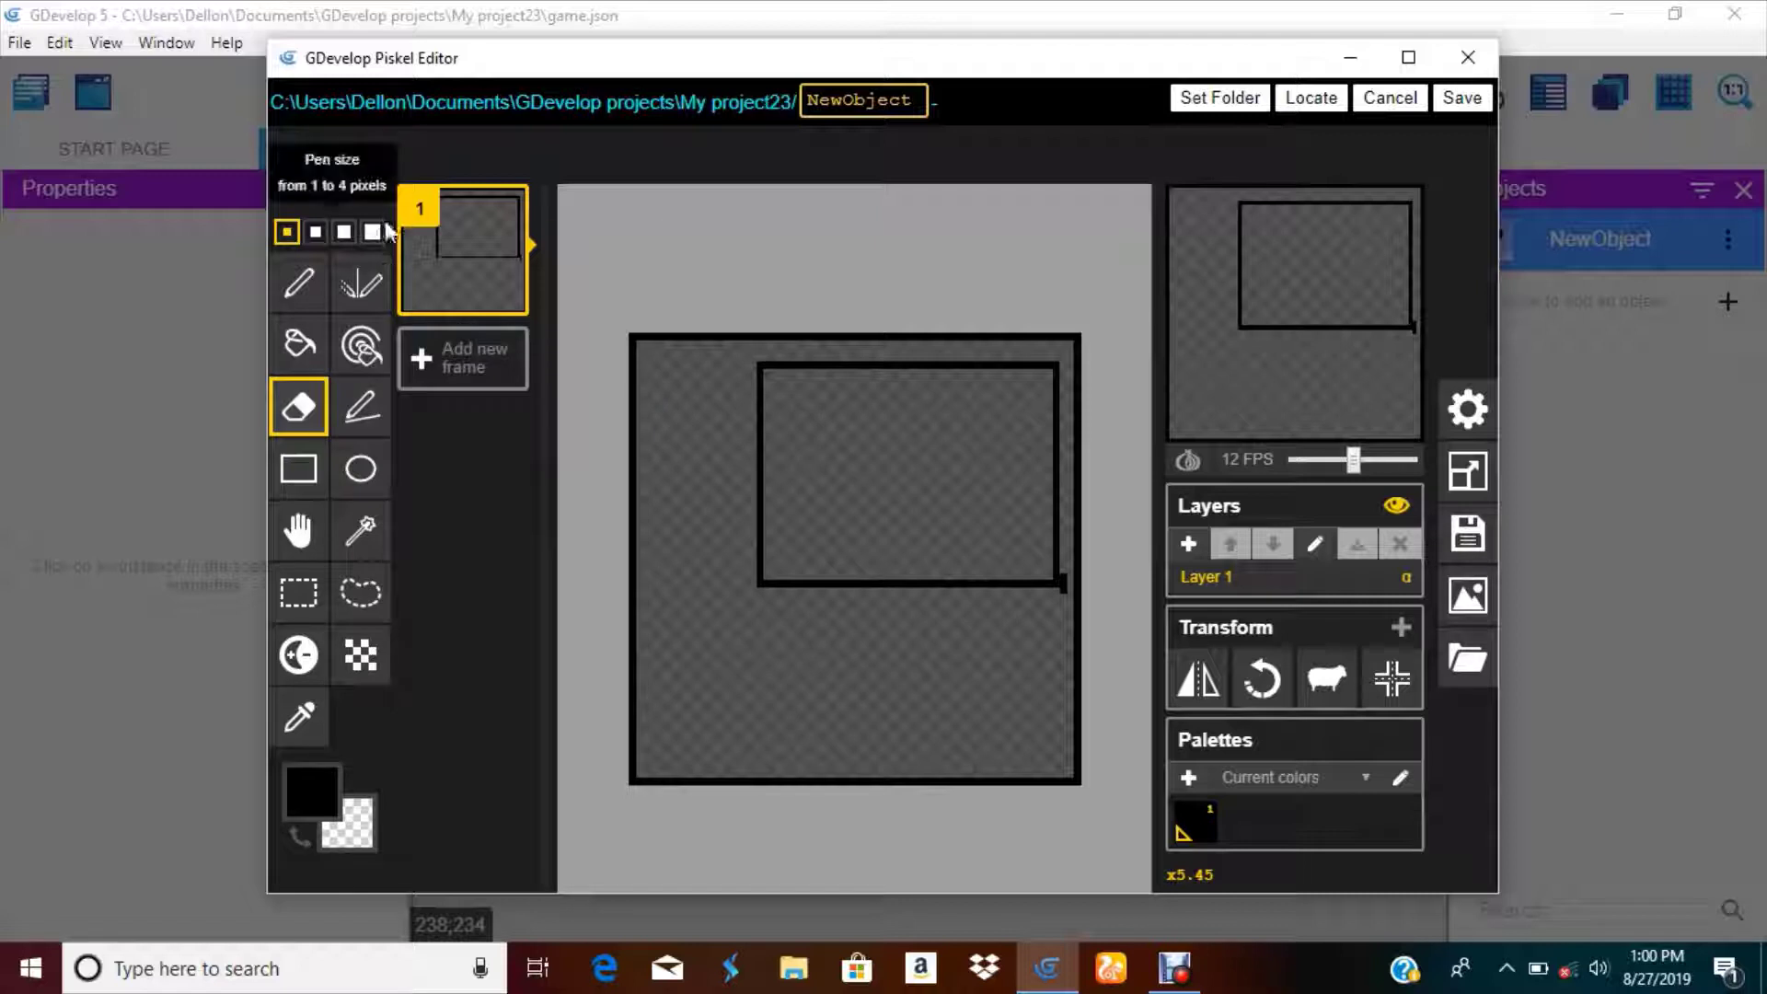
pyautogui.click(372, 231)
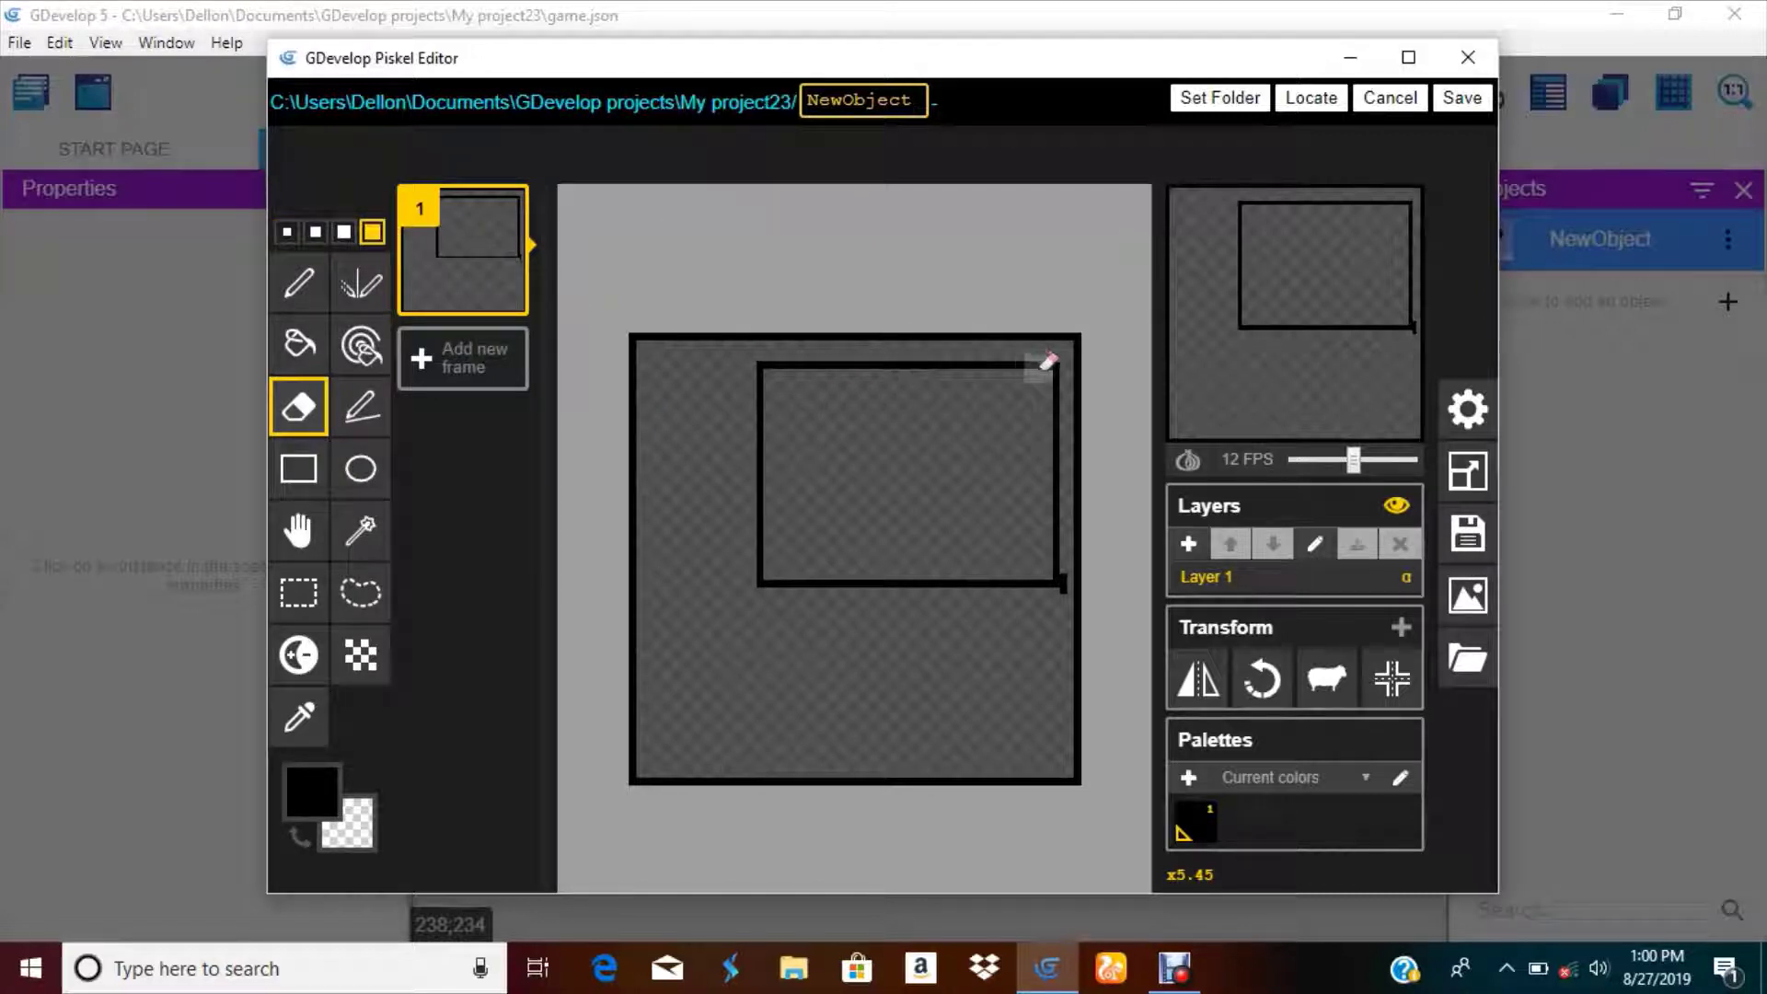
pyautogui.moveTo(1047, 362); pyautogui.dragTo(1054, 425)
pyautogui.moveTo(1056, 540); pyautogui.dragTo(1056, 585)
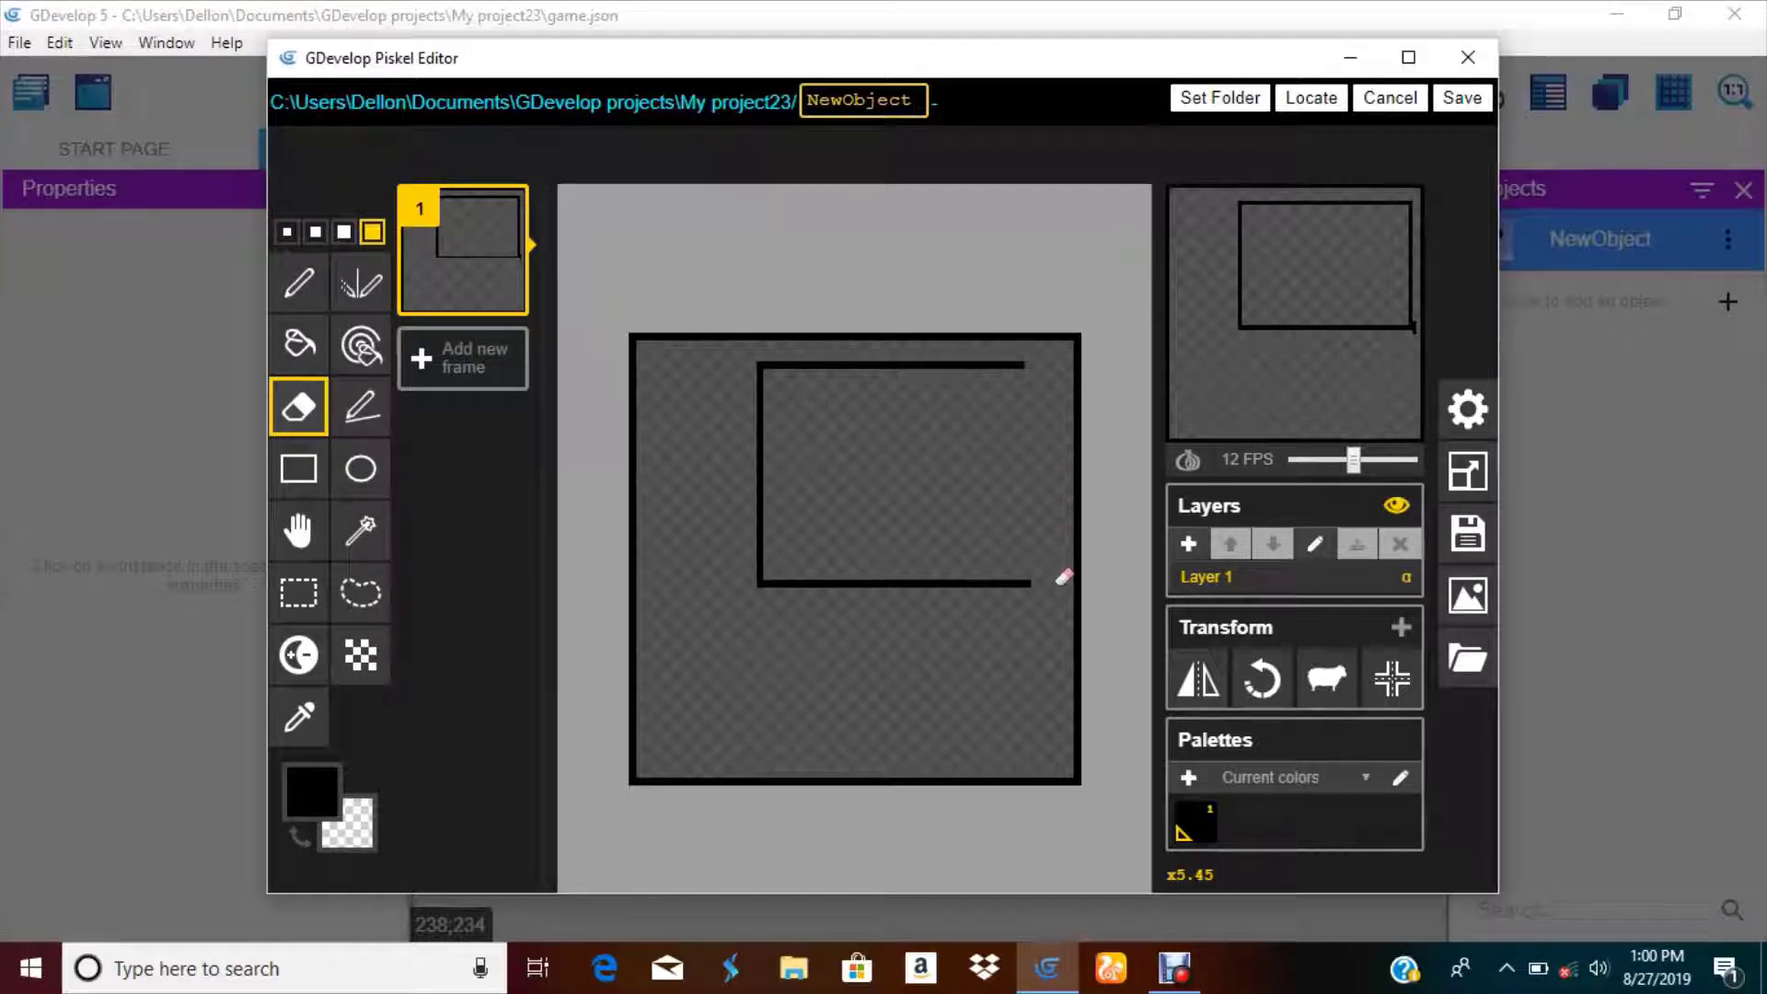
# - Redraw the inner rectangle's right edge slightly further in with a one-pixel stroke and erase the stub sticking out at its lower corner
pyautogui.click(360, 406)
pyautogui.click(288, 232)
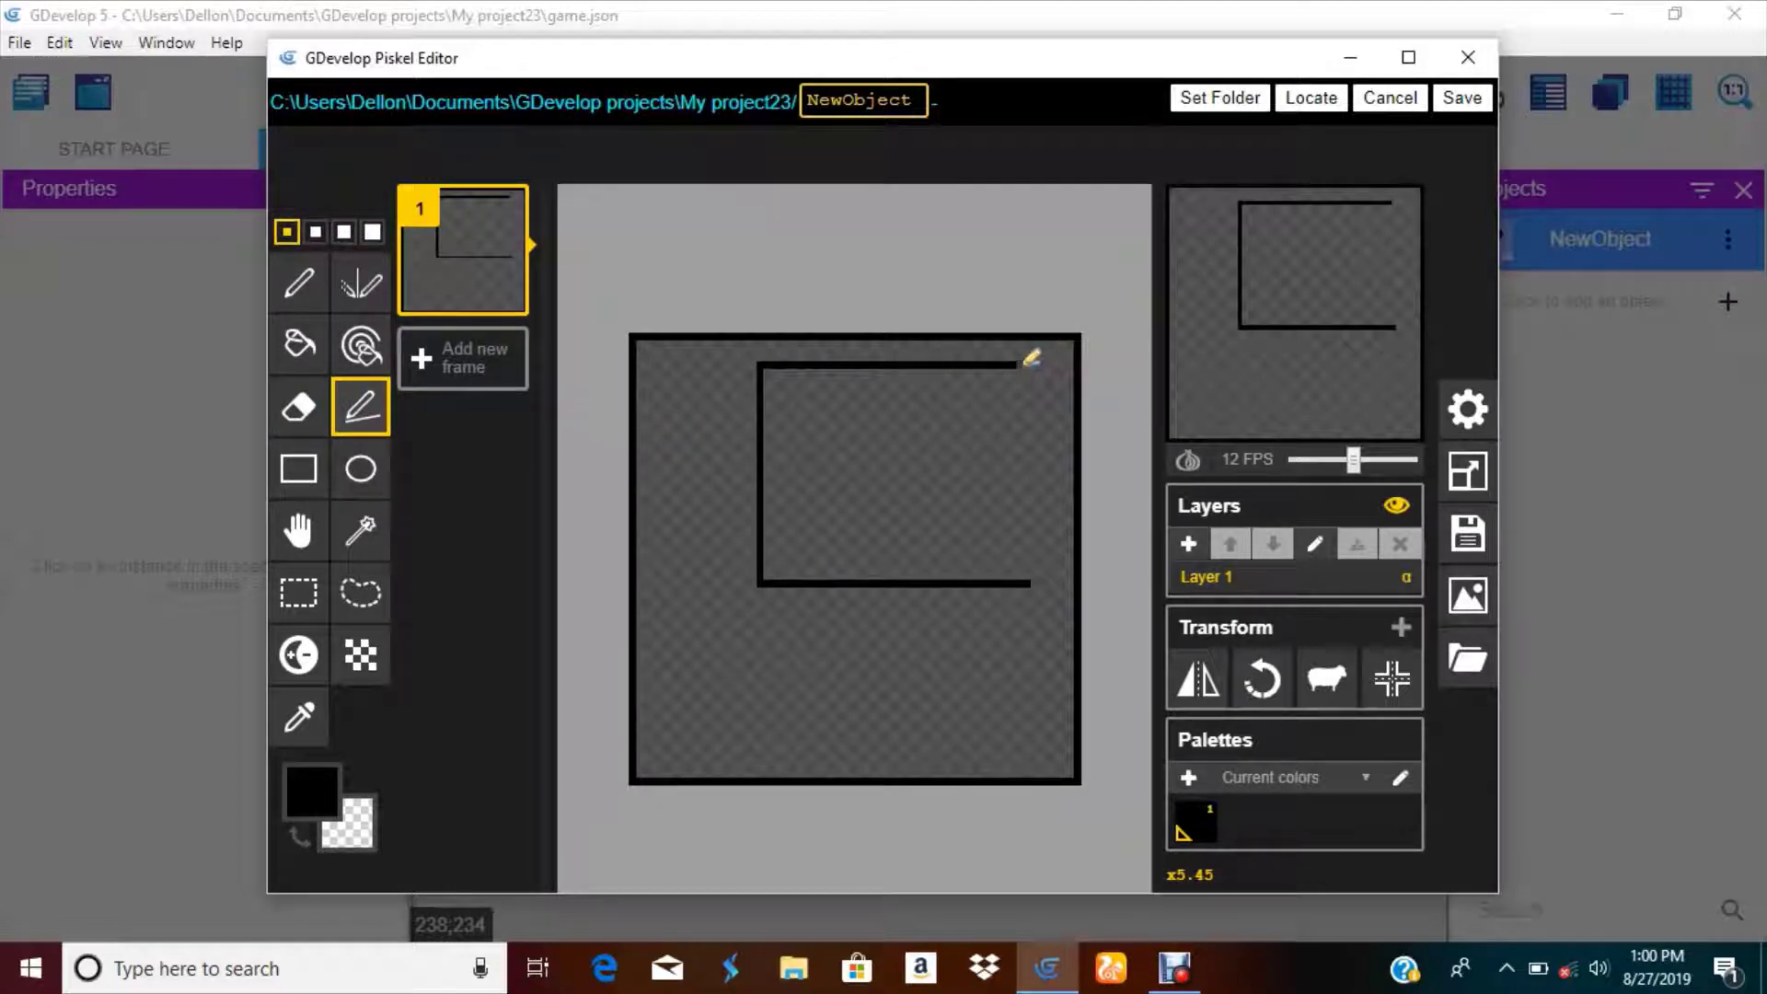
pyautogui.moveTo(1023, 395); pyautogui.dragTo(1024, 584)
pyautogui.click(299, 407)
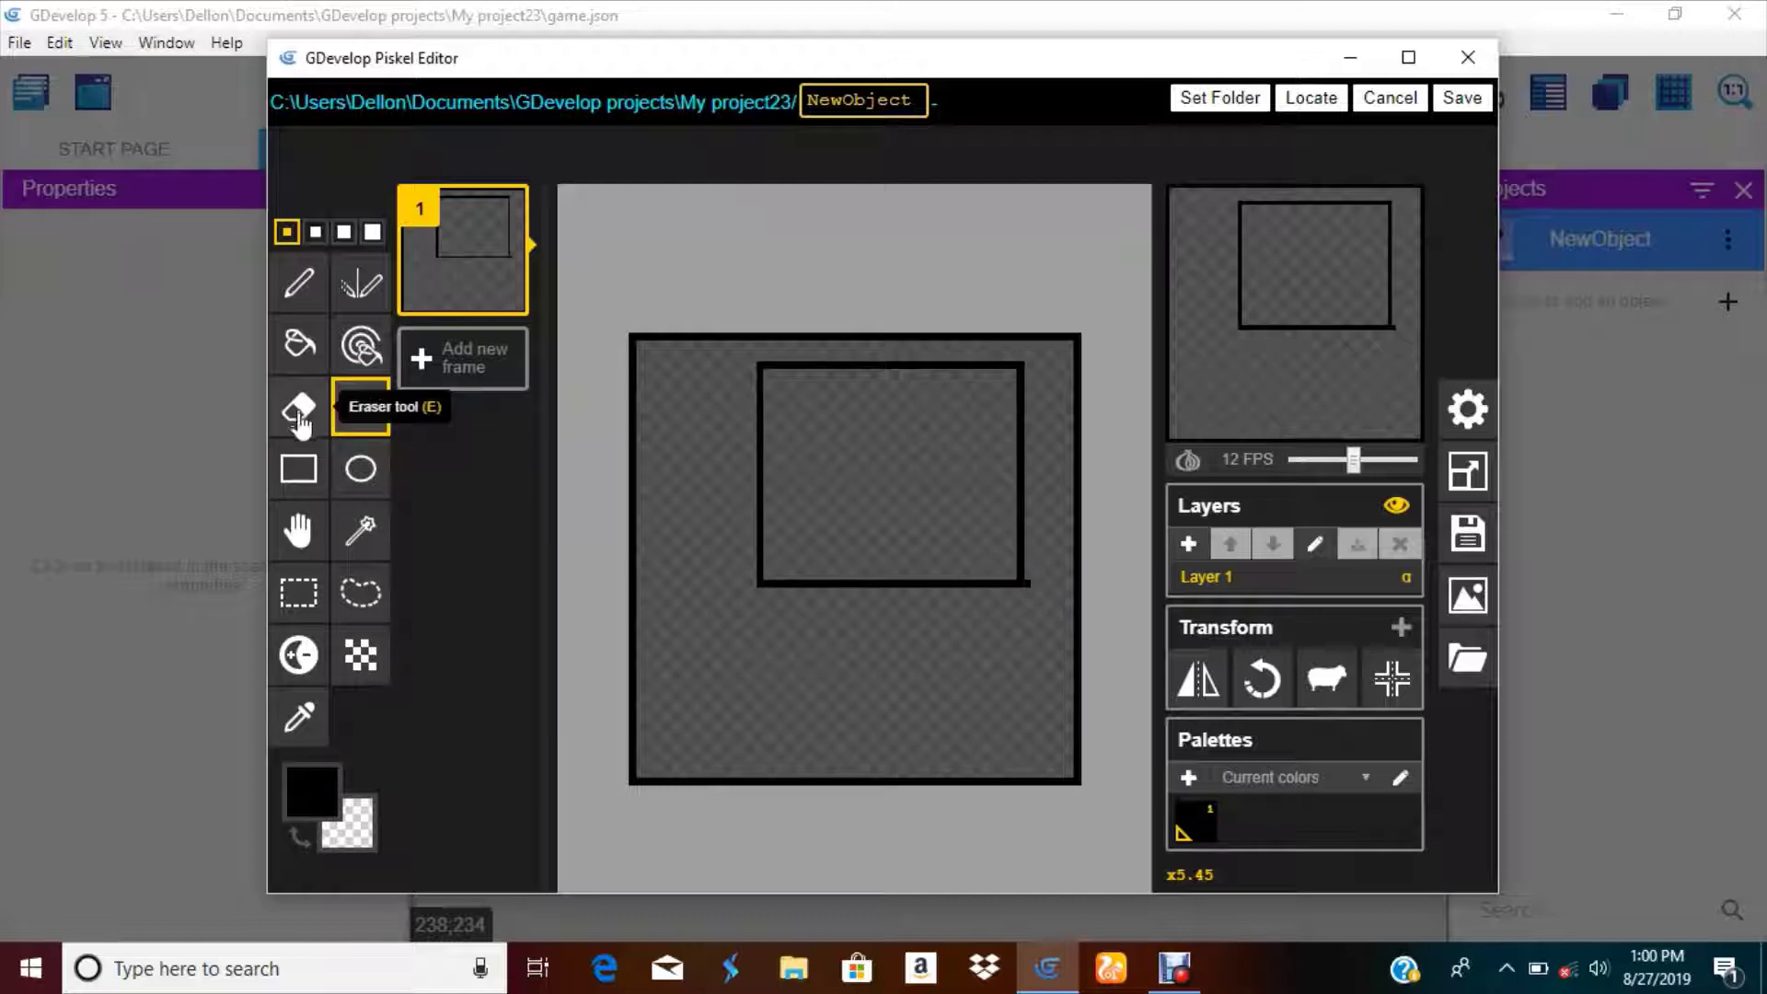
pyautogui.click(379, 238)
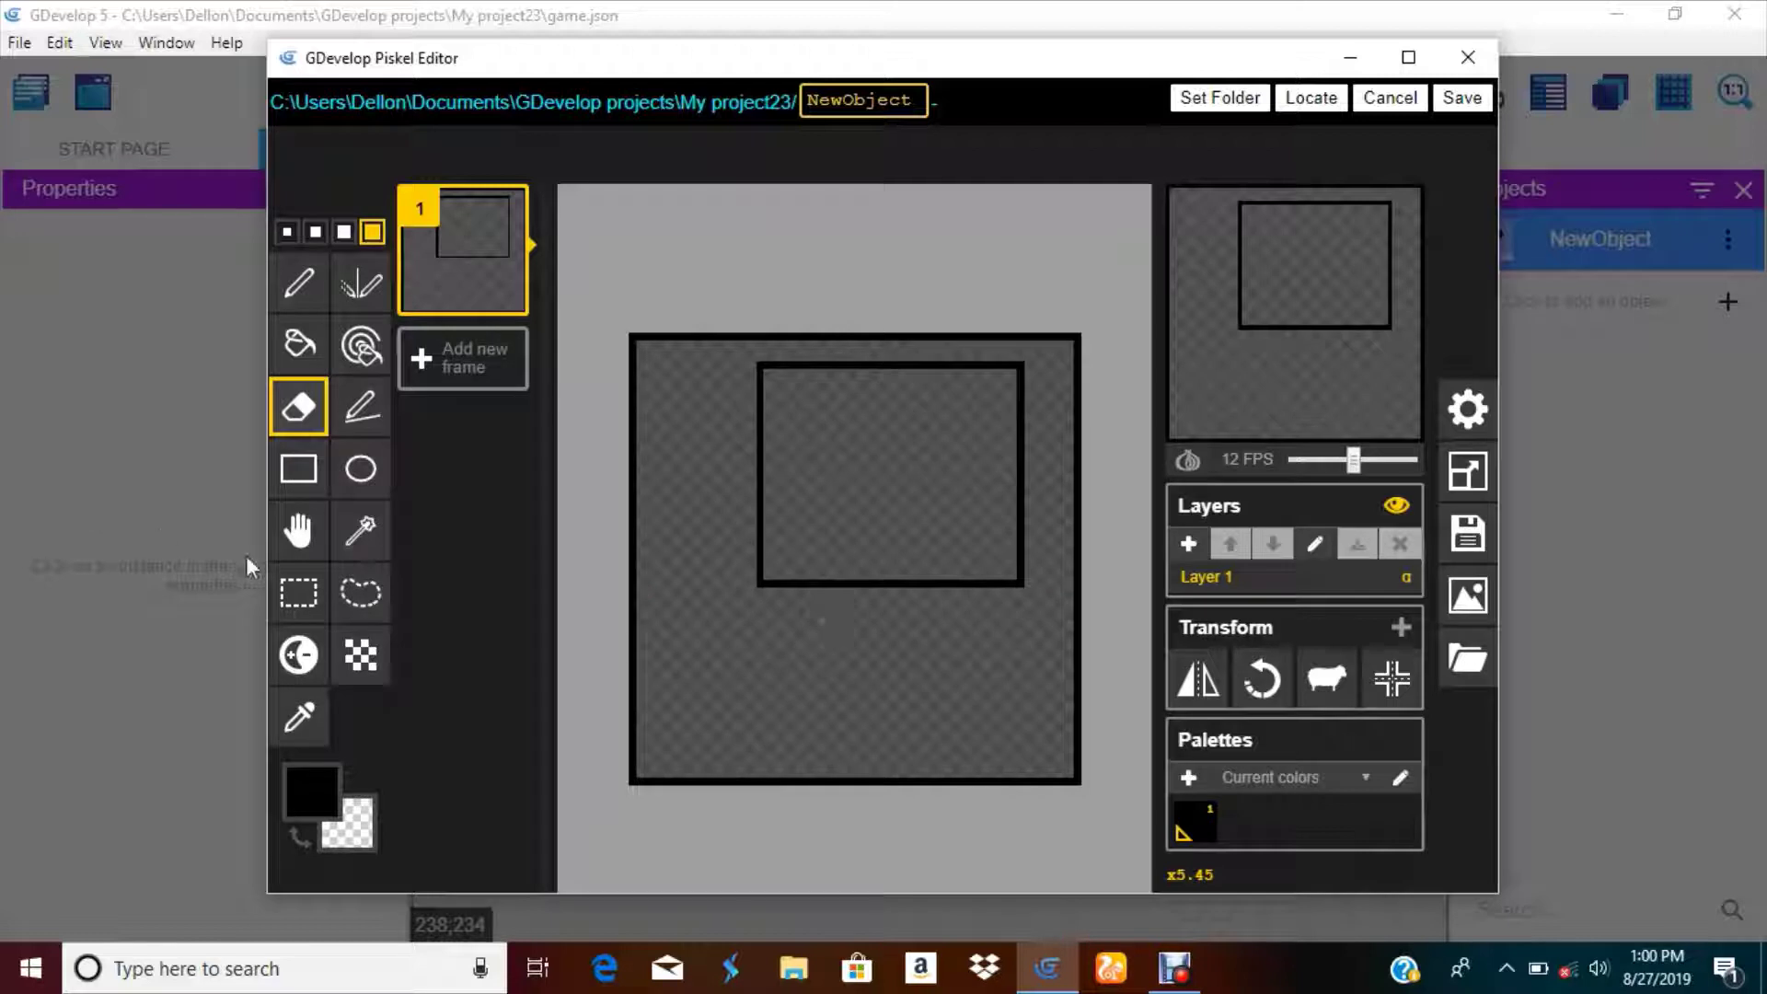
# - Draw a thick #a1a1a1 grey rectangle in the right part of the inner rectangle, against its right and lower edges
pyautogui.click(309, 797)
pyautogui.moveTo(357, 654); pyautogui.dragTo(313, 590)
pyautogui.click(300, 469)
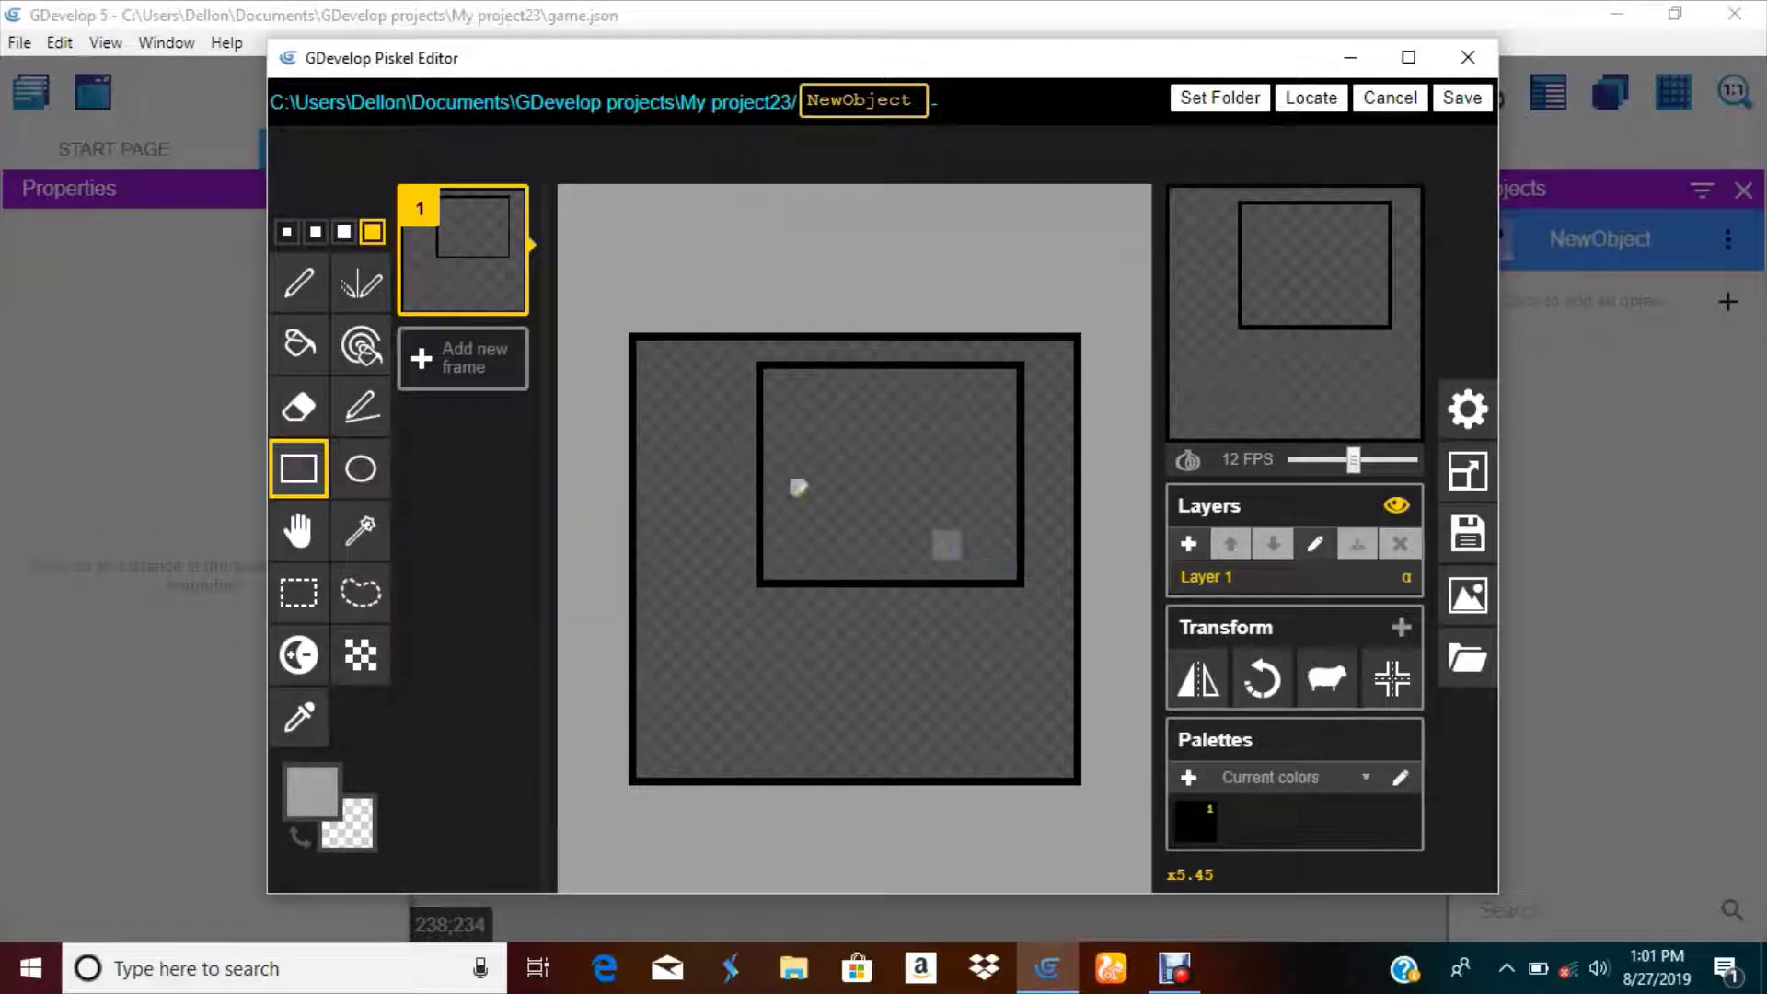
pyautogui.moveTo(1011, 573); pyautogui.dragTo(876, 388)
# - Fill the thick grey rectangle and its hollow centre with white (#ffffff)
pyautogui.click(292, 778)
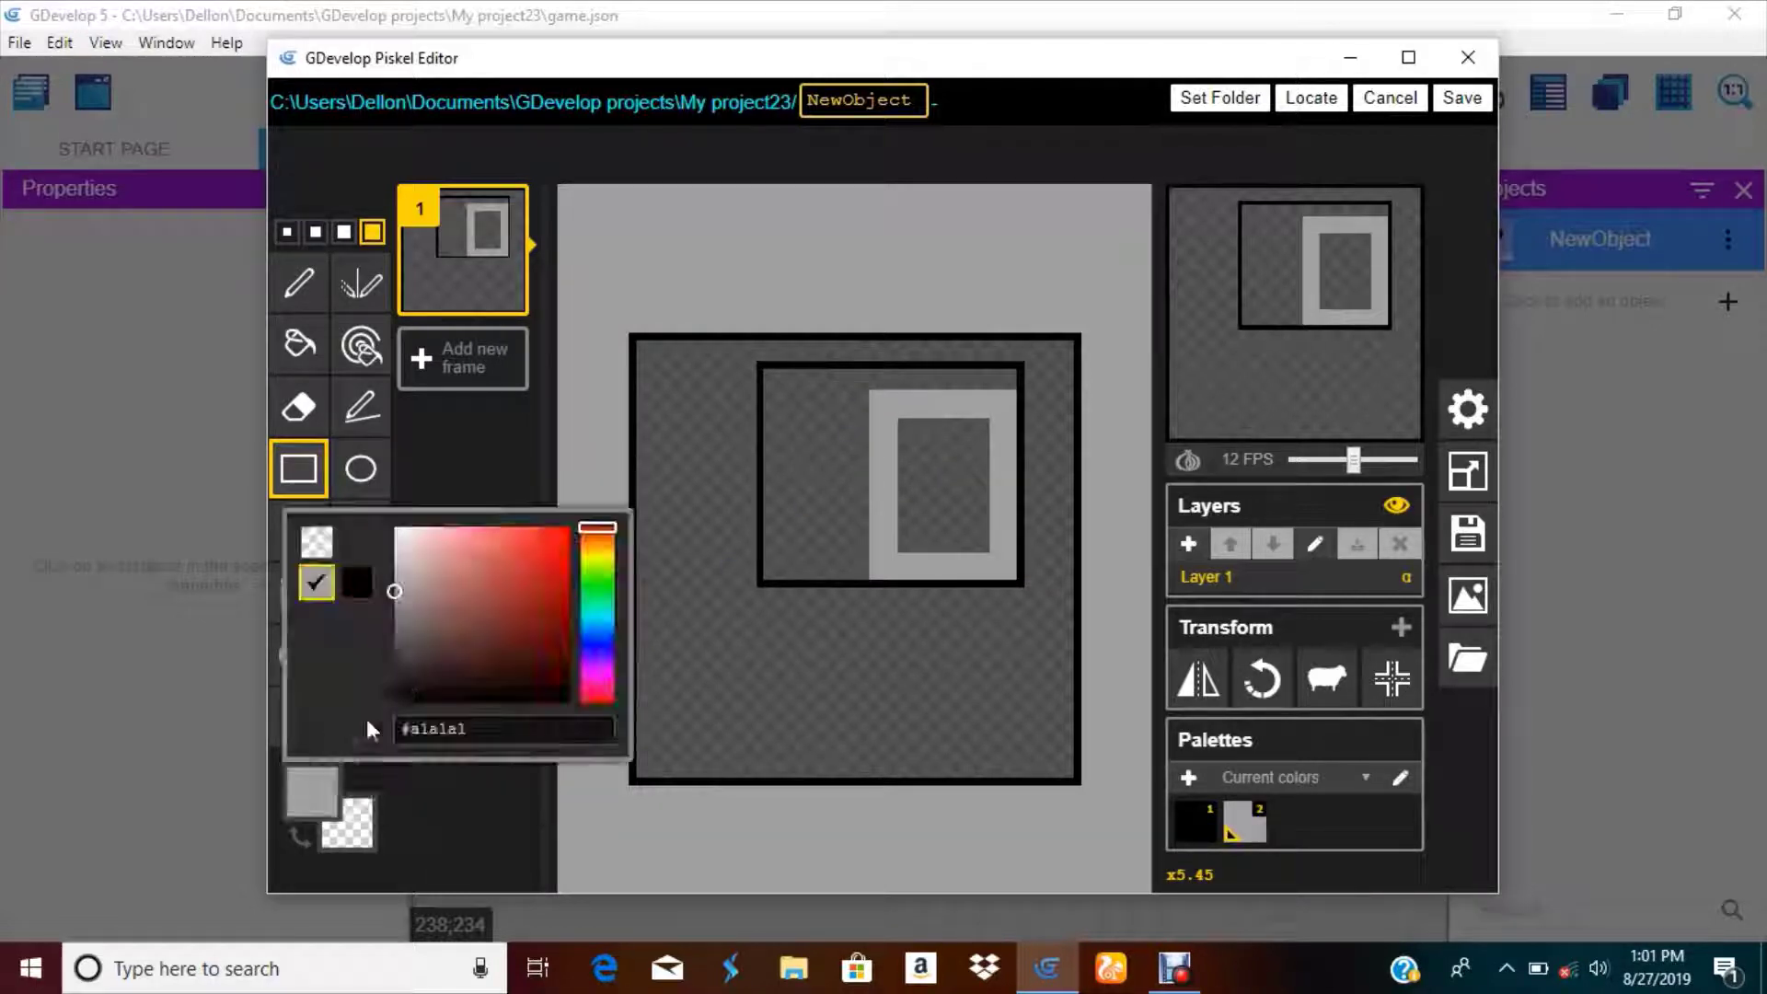
pyautogui.moveTo(398, 603)
pyautogui.mouseDown()
pyautogui.moveTo(414, 620)
pyautogui.moveTo(394, 526)
pyautogui.mouseUp()
pyautogui.click(313, 366)
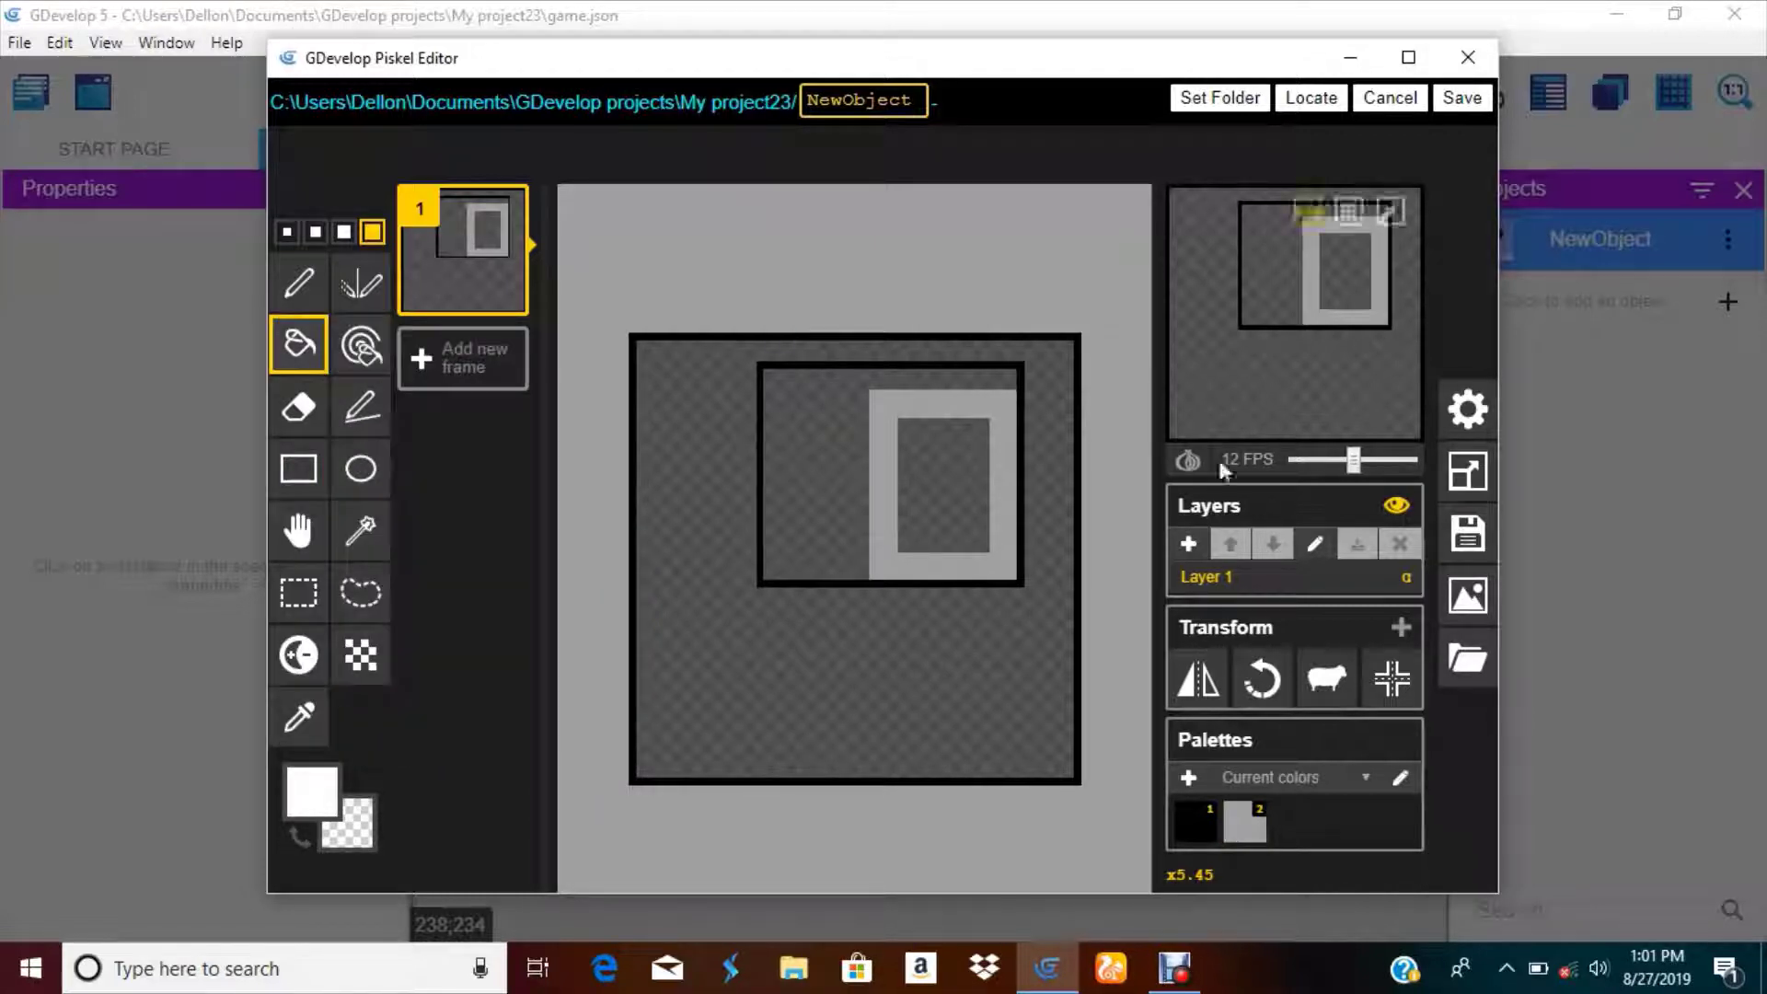
pyautogui.click(892, 405)
pyautogui.click(900, 464)
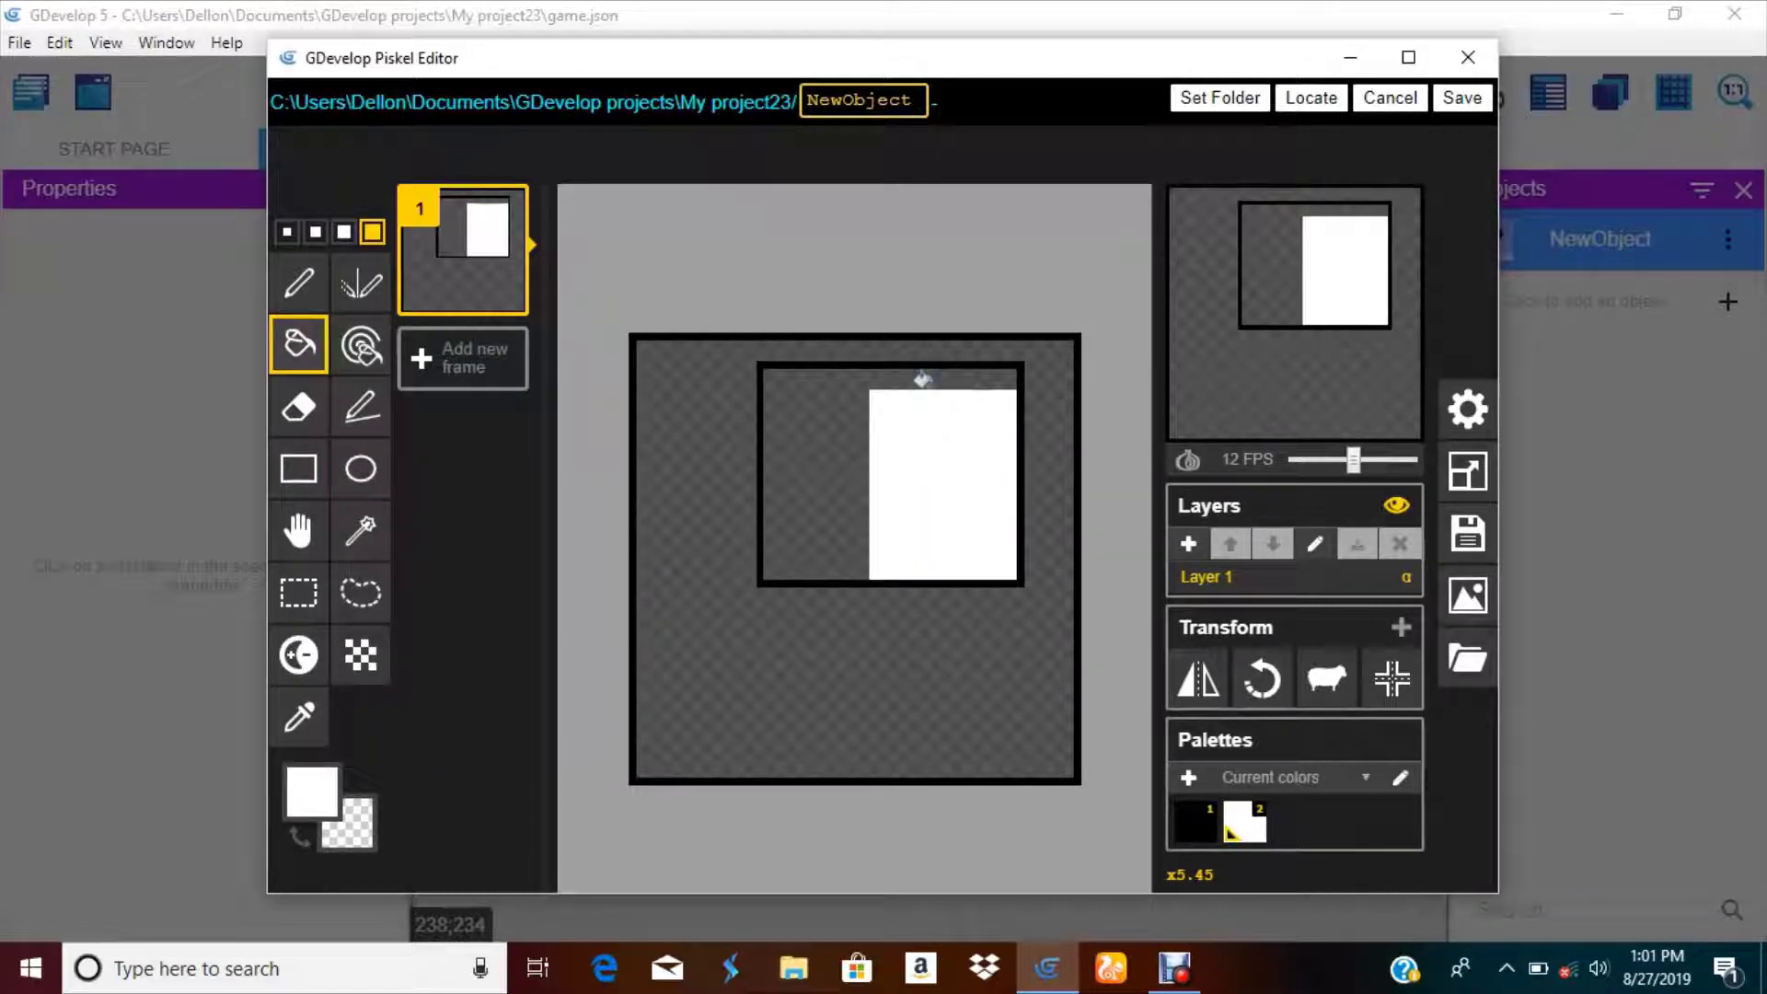
# - Fill the remaining transparent area of the inner rectangle with #a1a1a1 grey
pyautogui.click(309, 786)
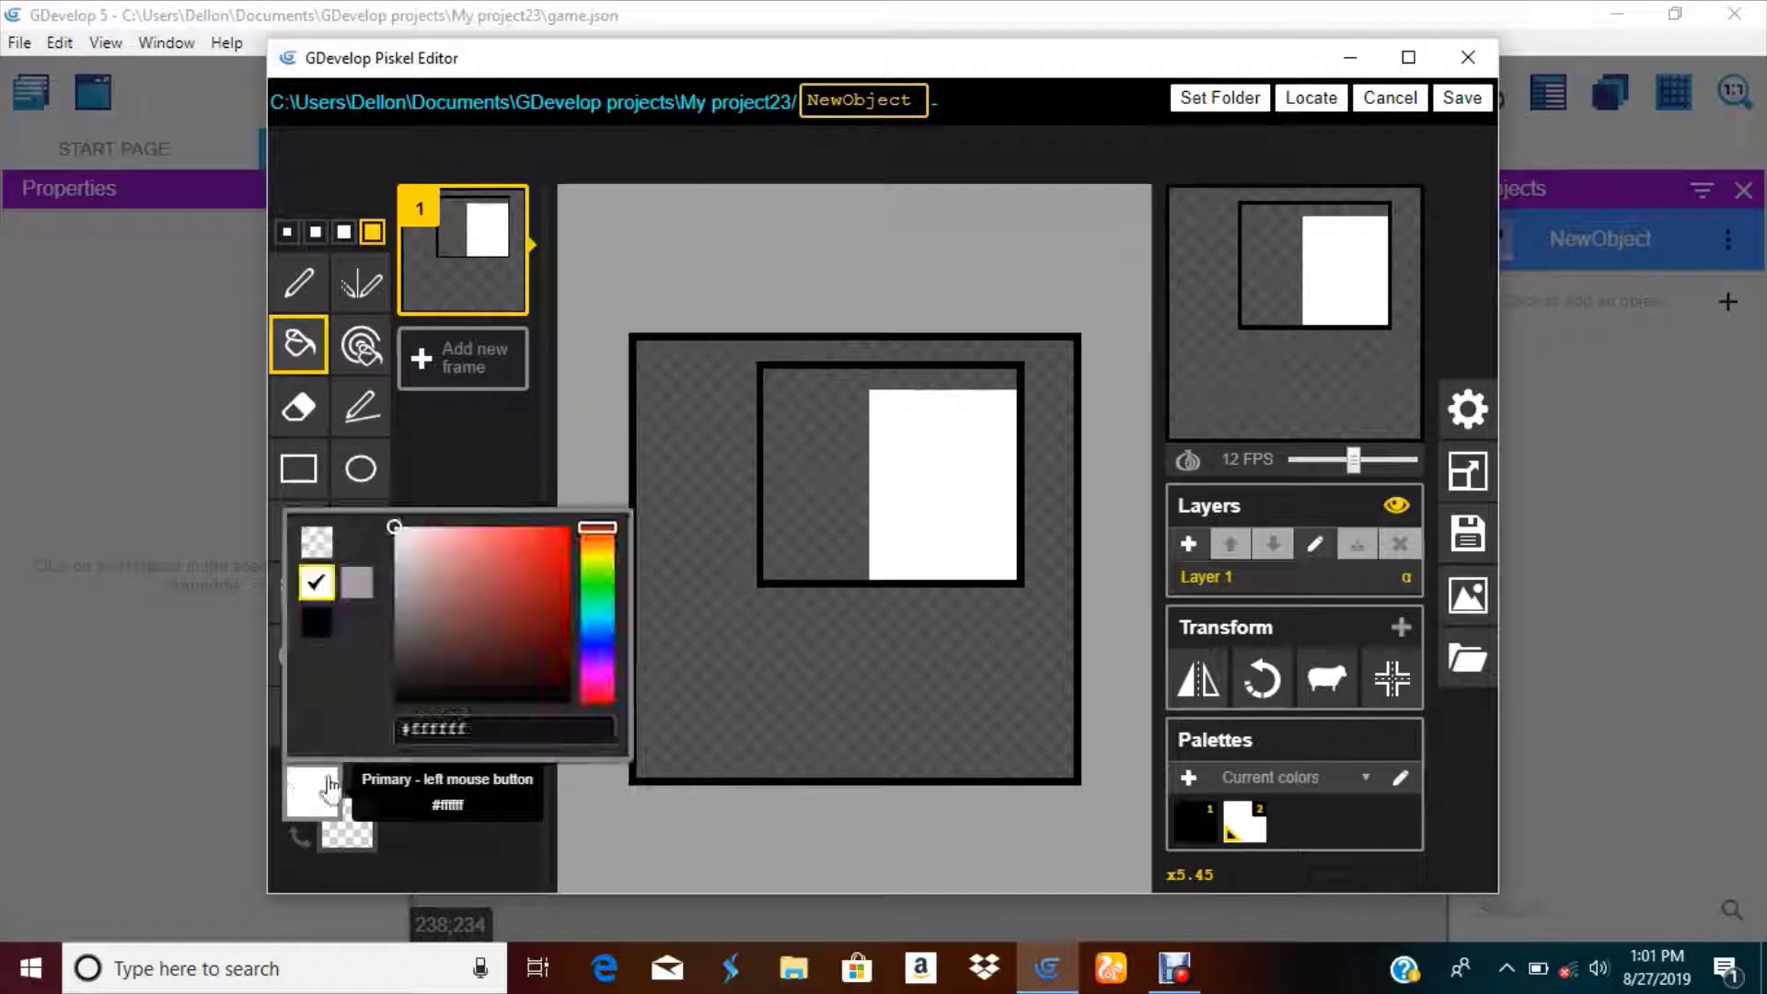
pyautogui.moveTo(398, 635); pyautogui.dragTo(355, 626)
pyautogui.click(357, 582)
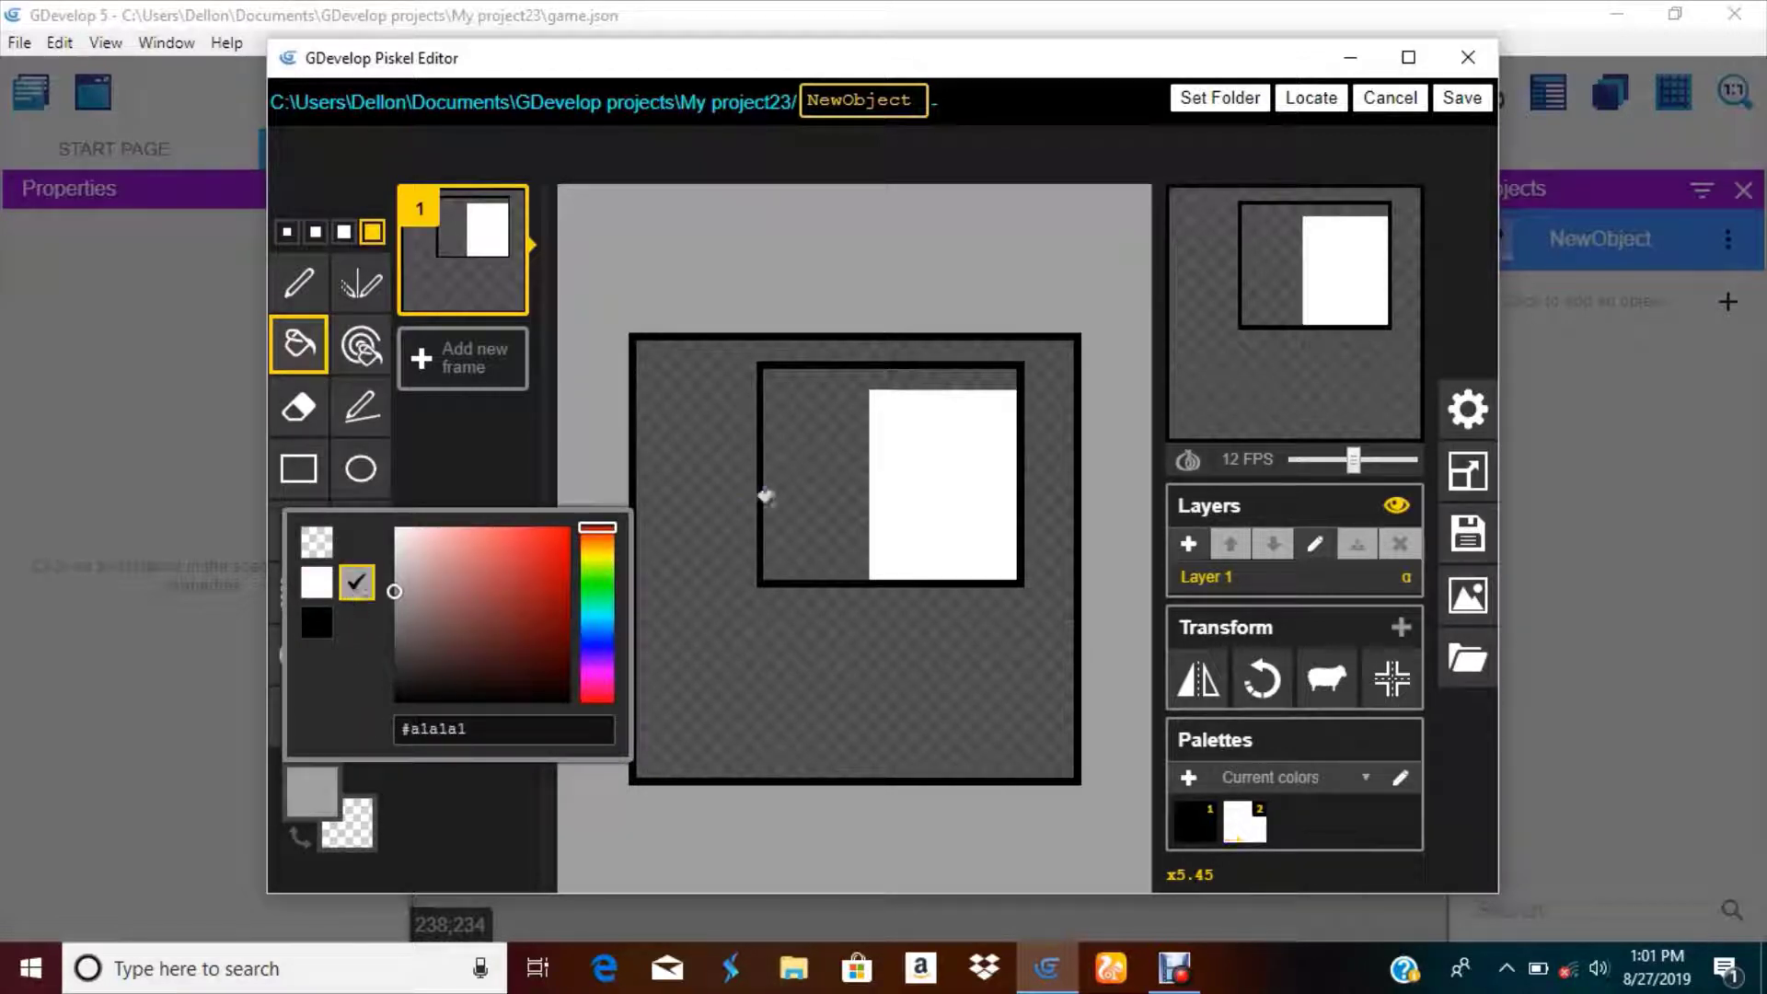
pyautogui.click(803, 451)
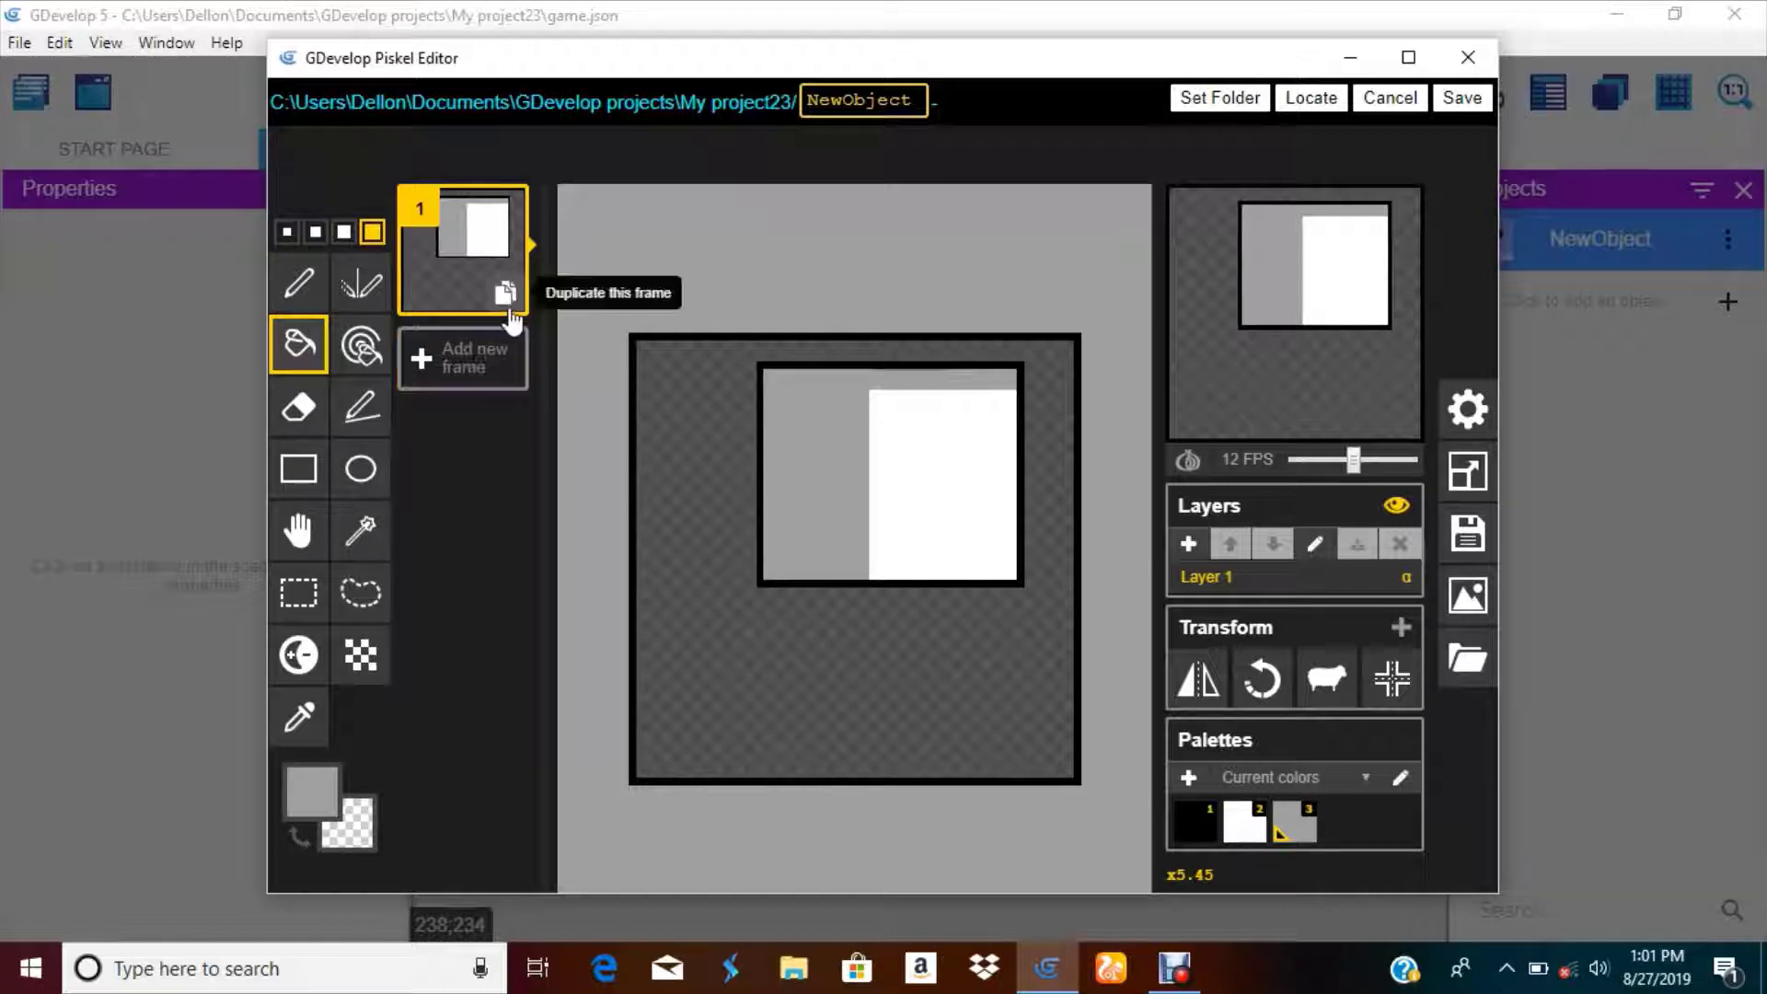
# - Fill the body area between the outer outline and the inner rectangle with bright orange
pyautogui.click(311, 790)
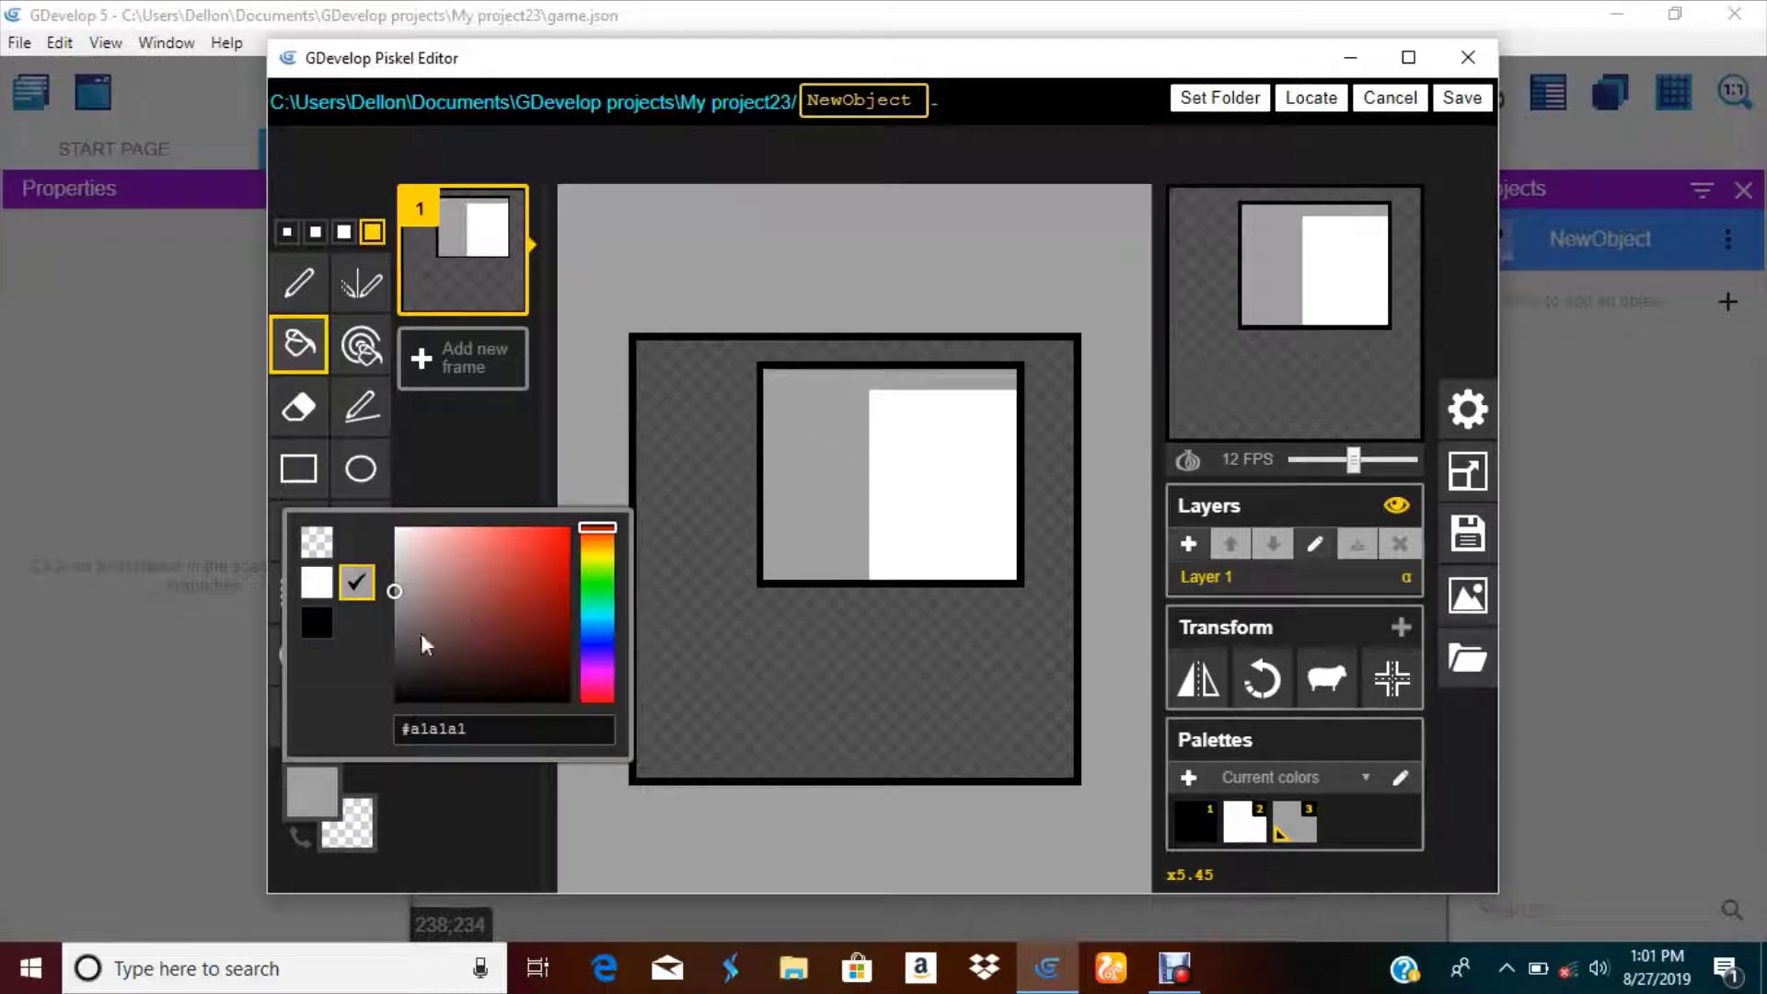
pyautogui.moveTo(596, 565); pyautogui.dragTo(598, 614)
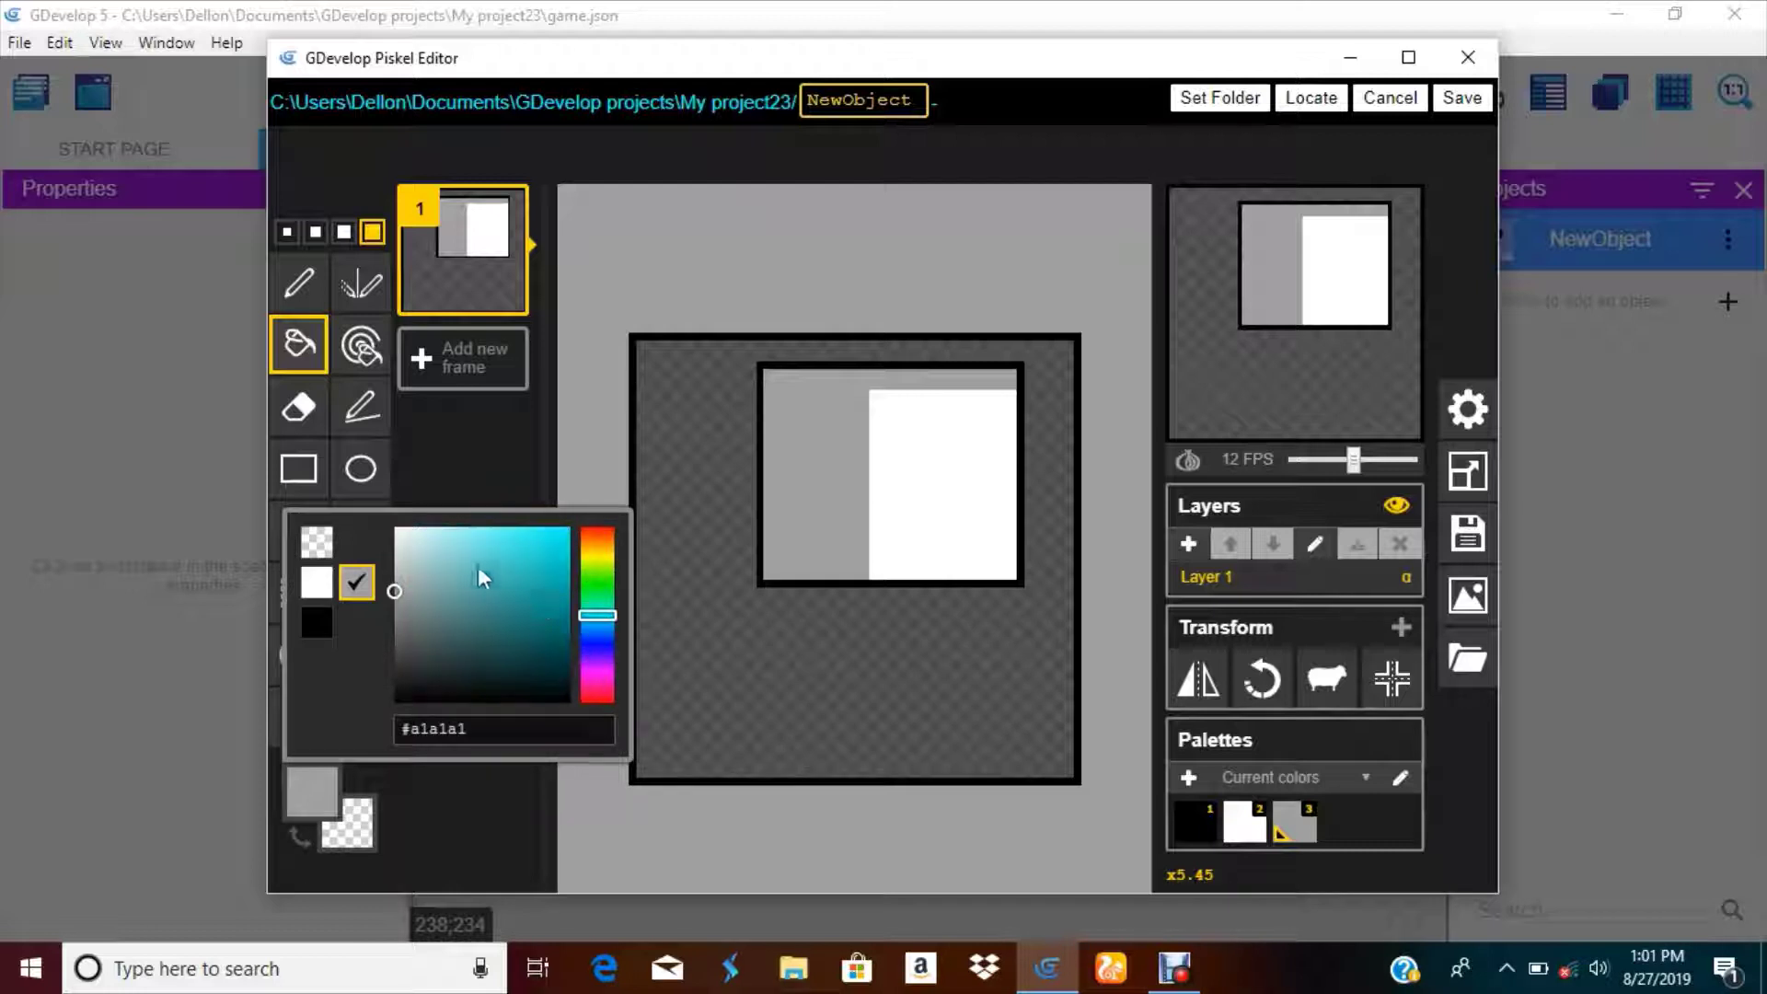
pyautogui.moveTo(479, 568); pyautogui.dragTo(692, 456)
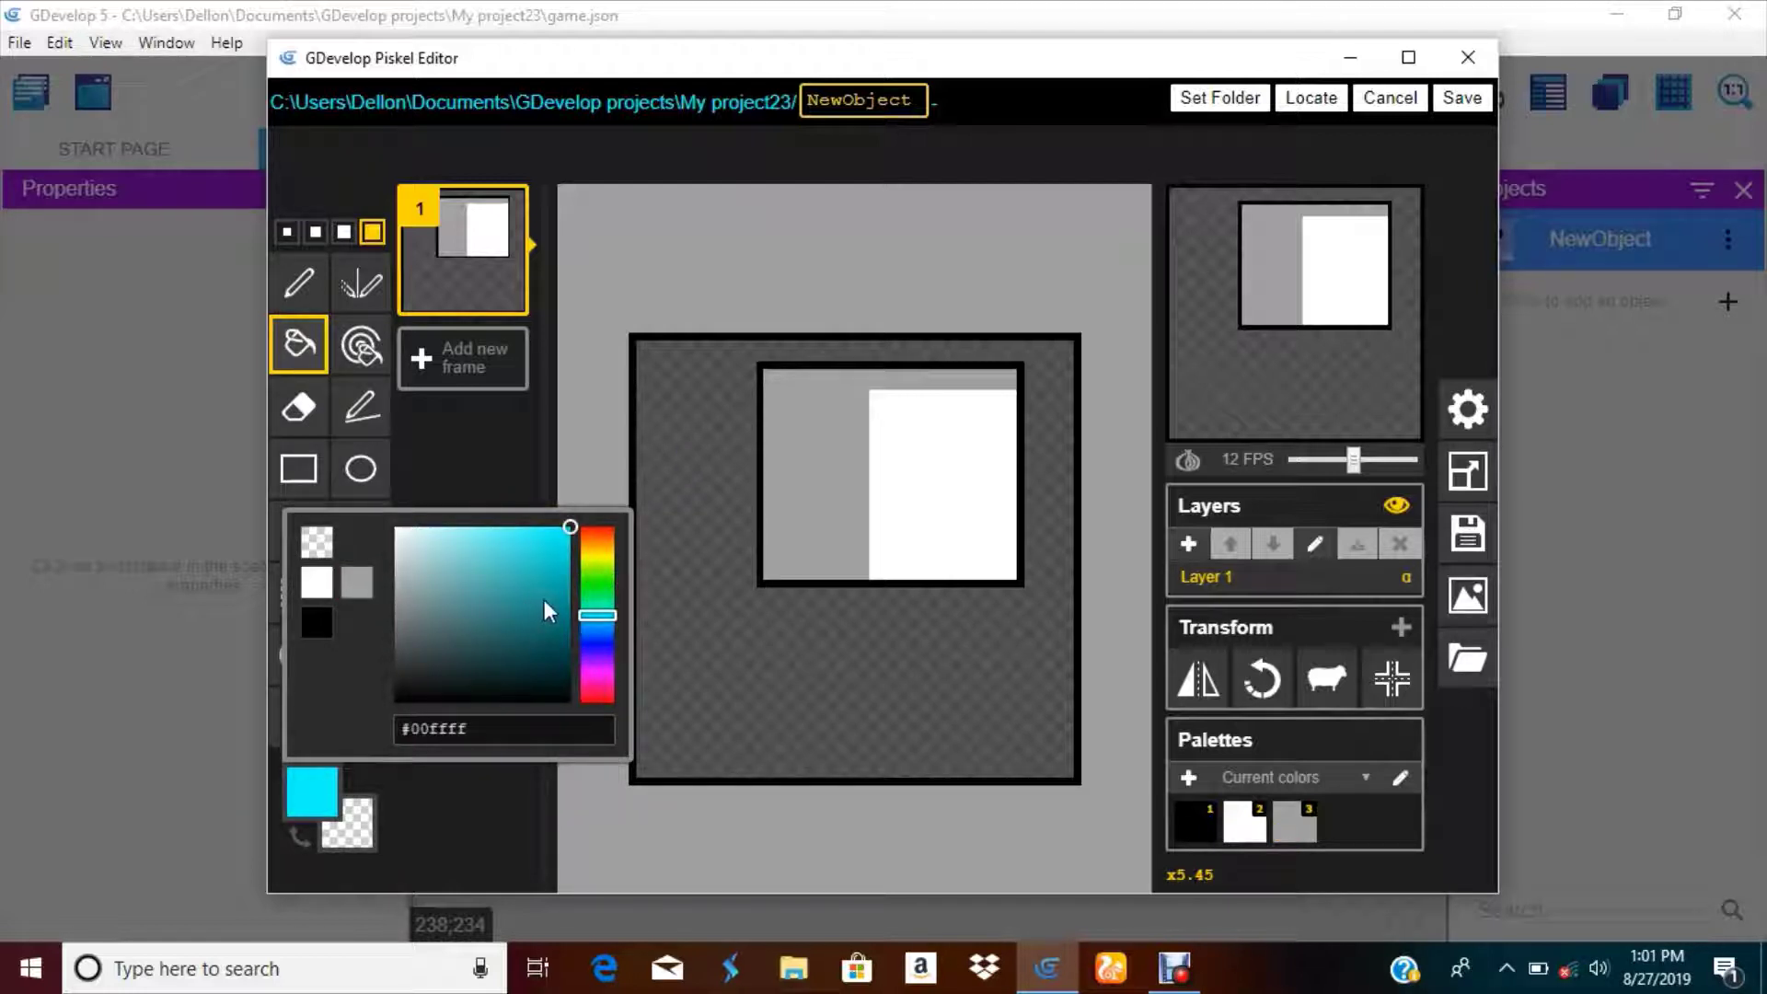
pyautogui.moveTo(607, 607); pyautogui.dragTo(598, 550)
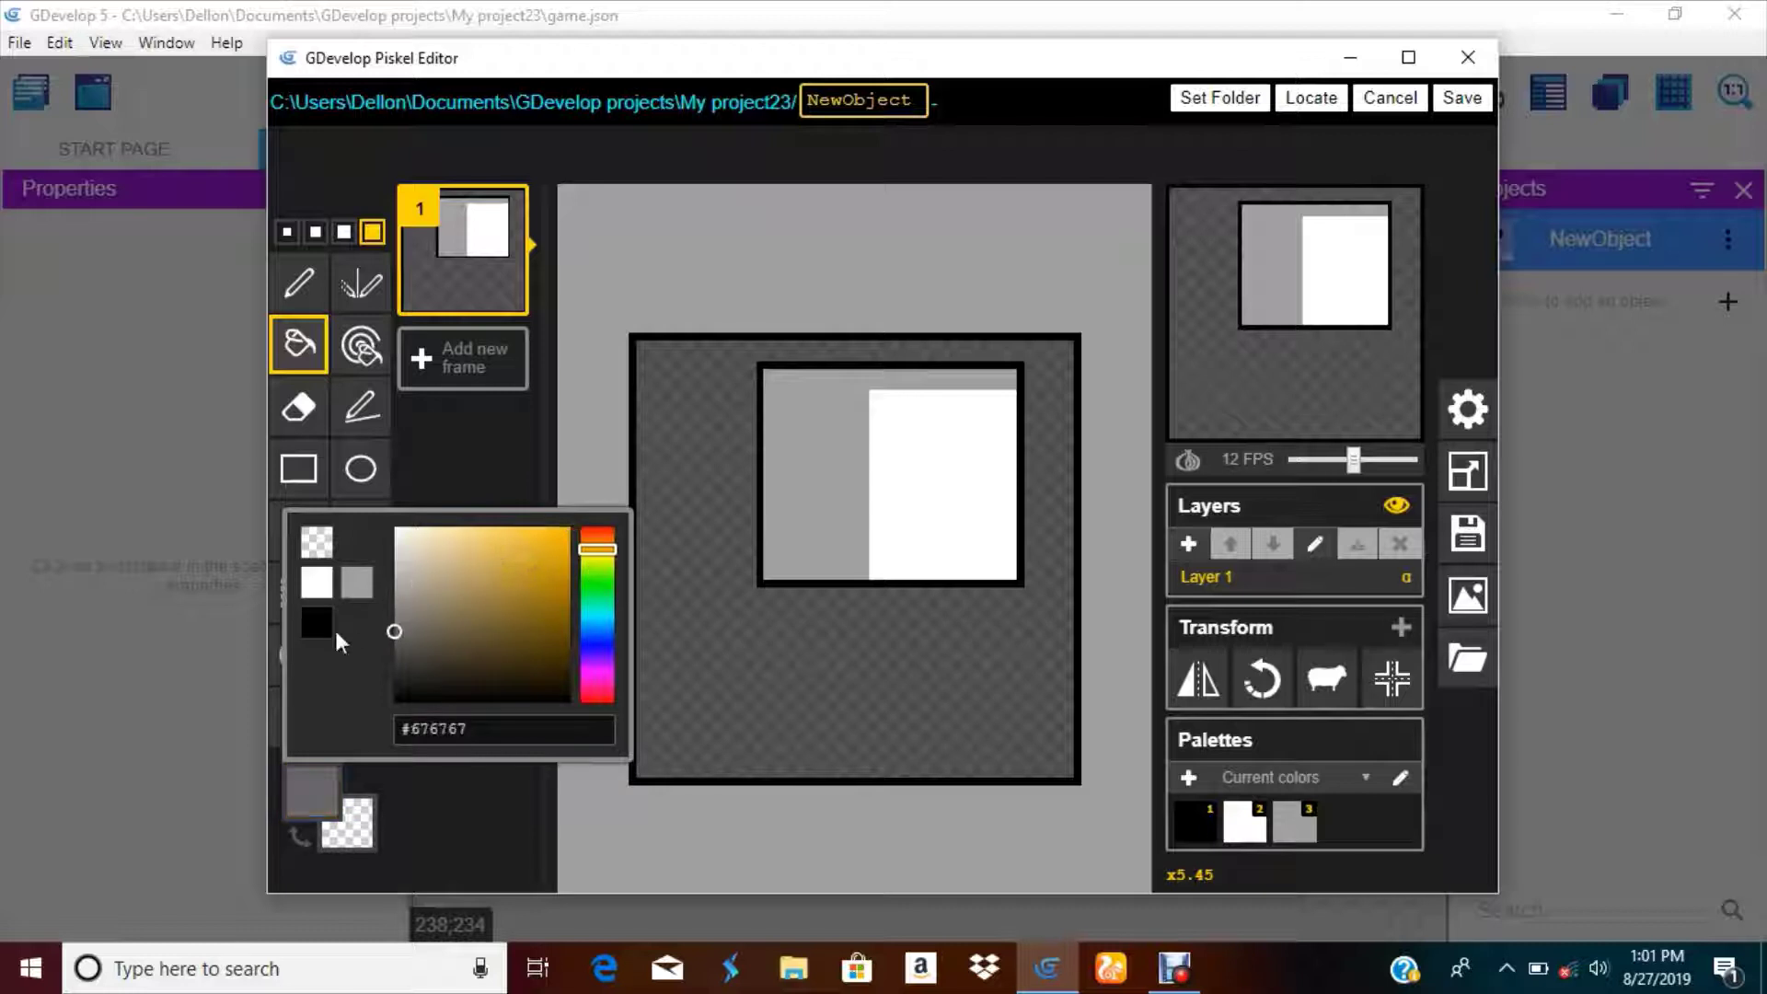
pyautogui.click(654, 467)
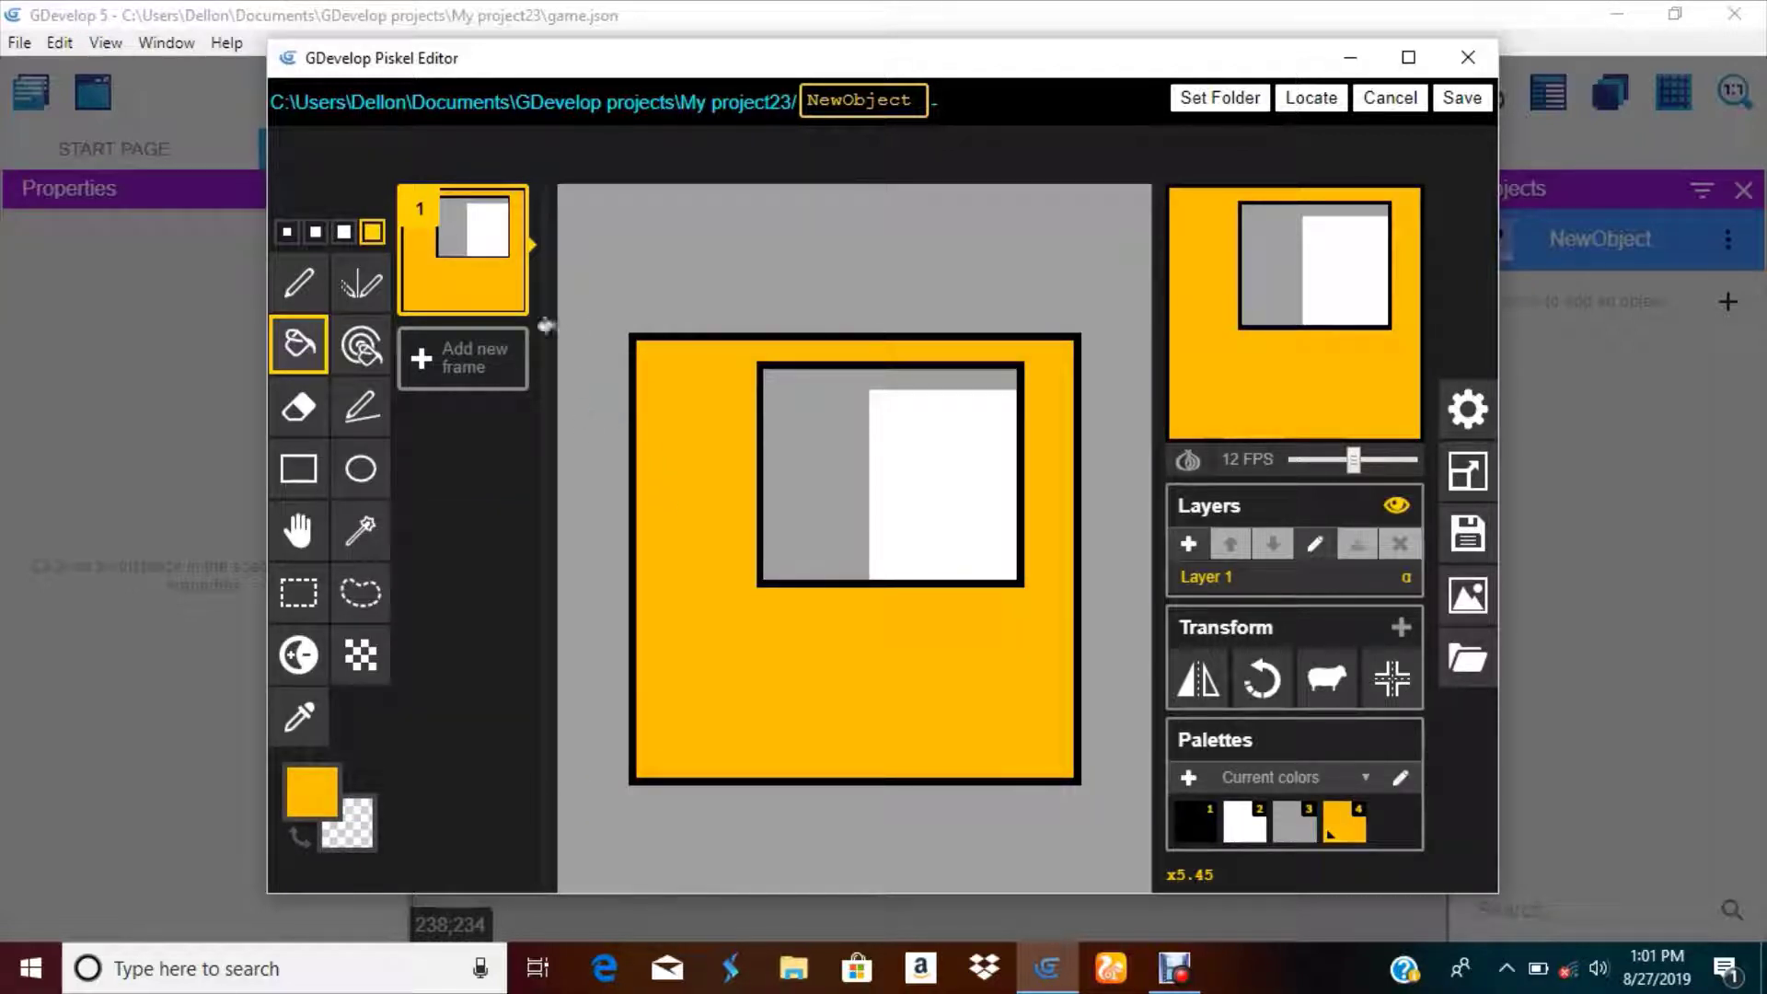
# - Duplicate the first frame and paint a grey strip over the white area's lower edge in the copy, using the three-pixel Pen
pyautogui.click(502, 290)
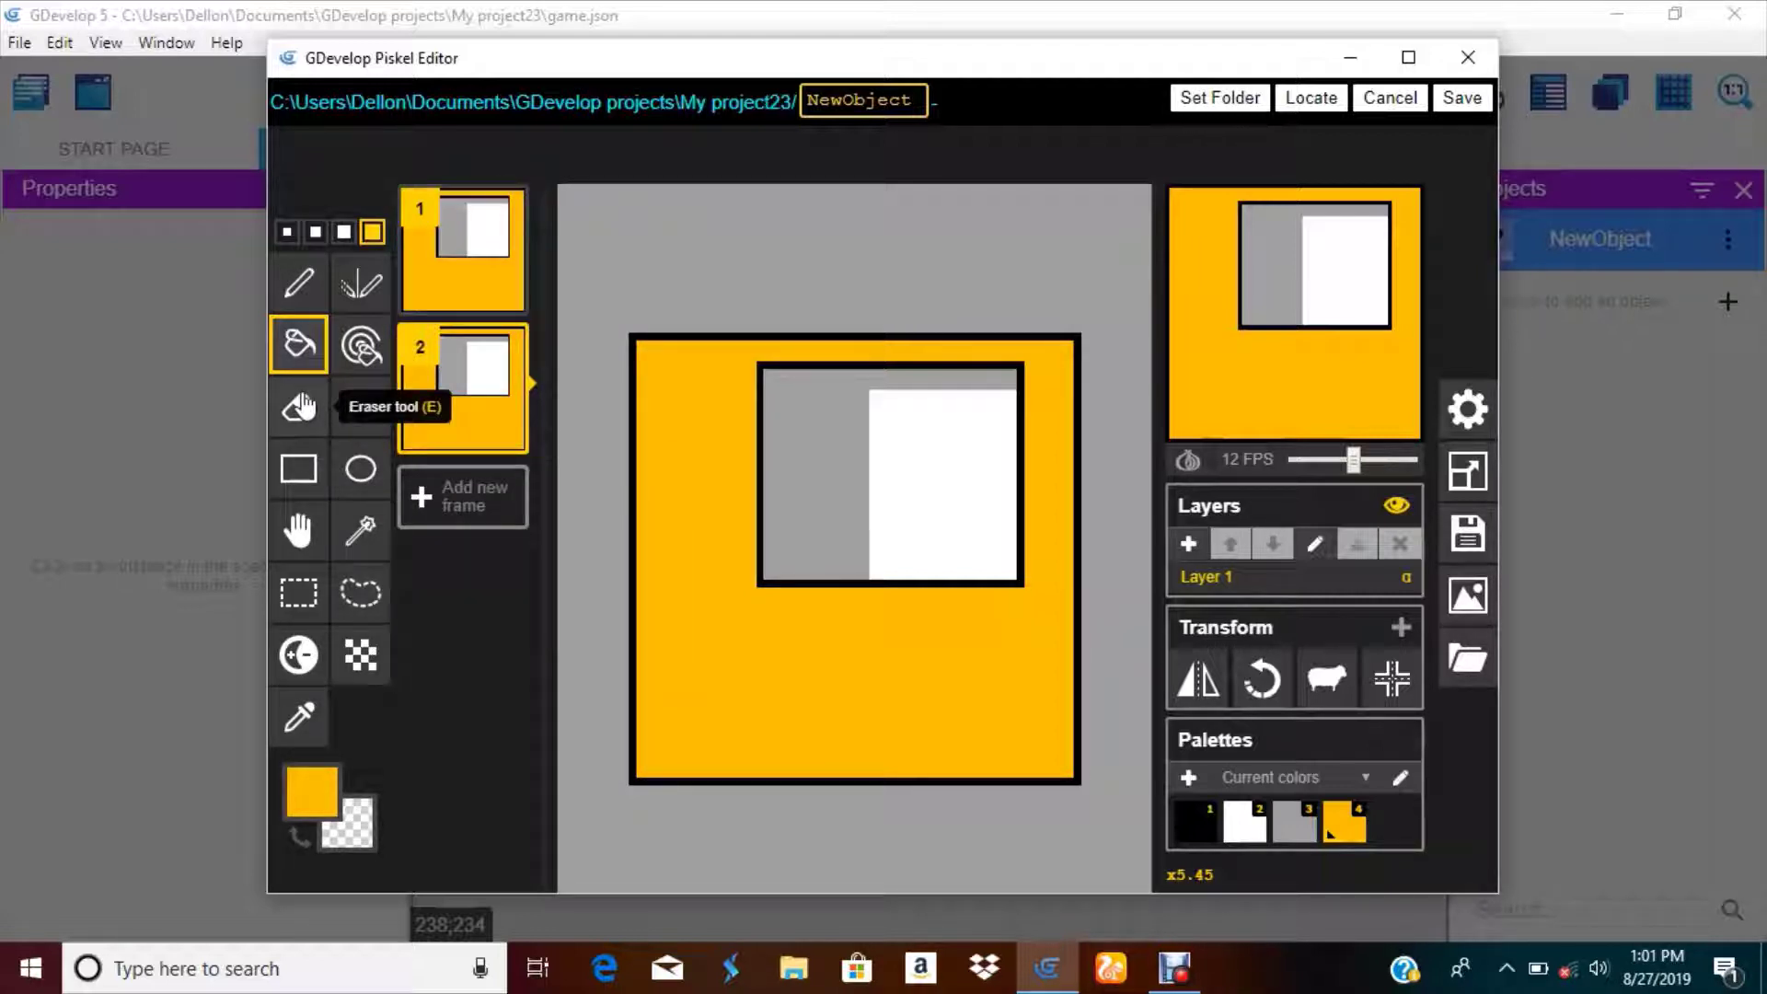
pyautogui.click(298, 281)
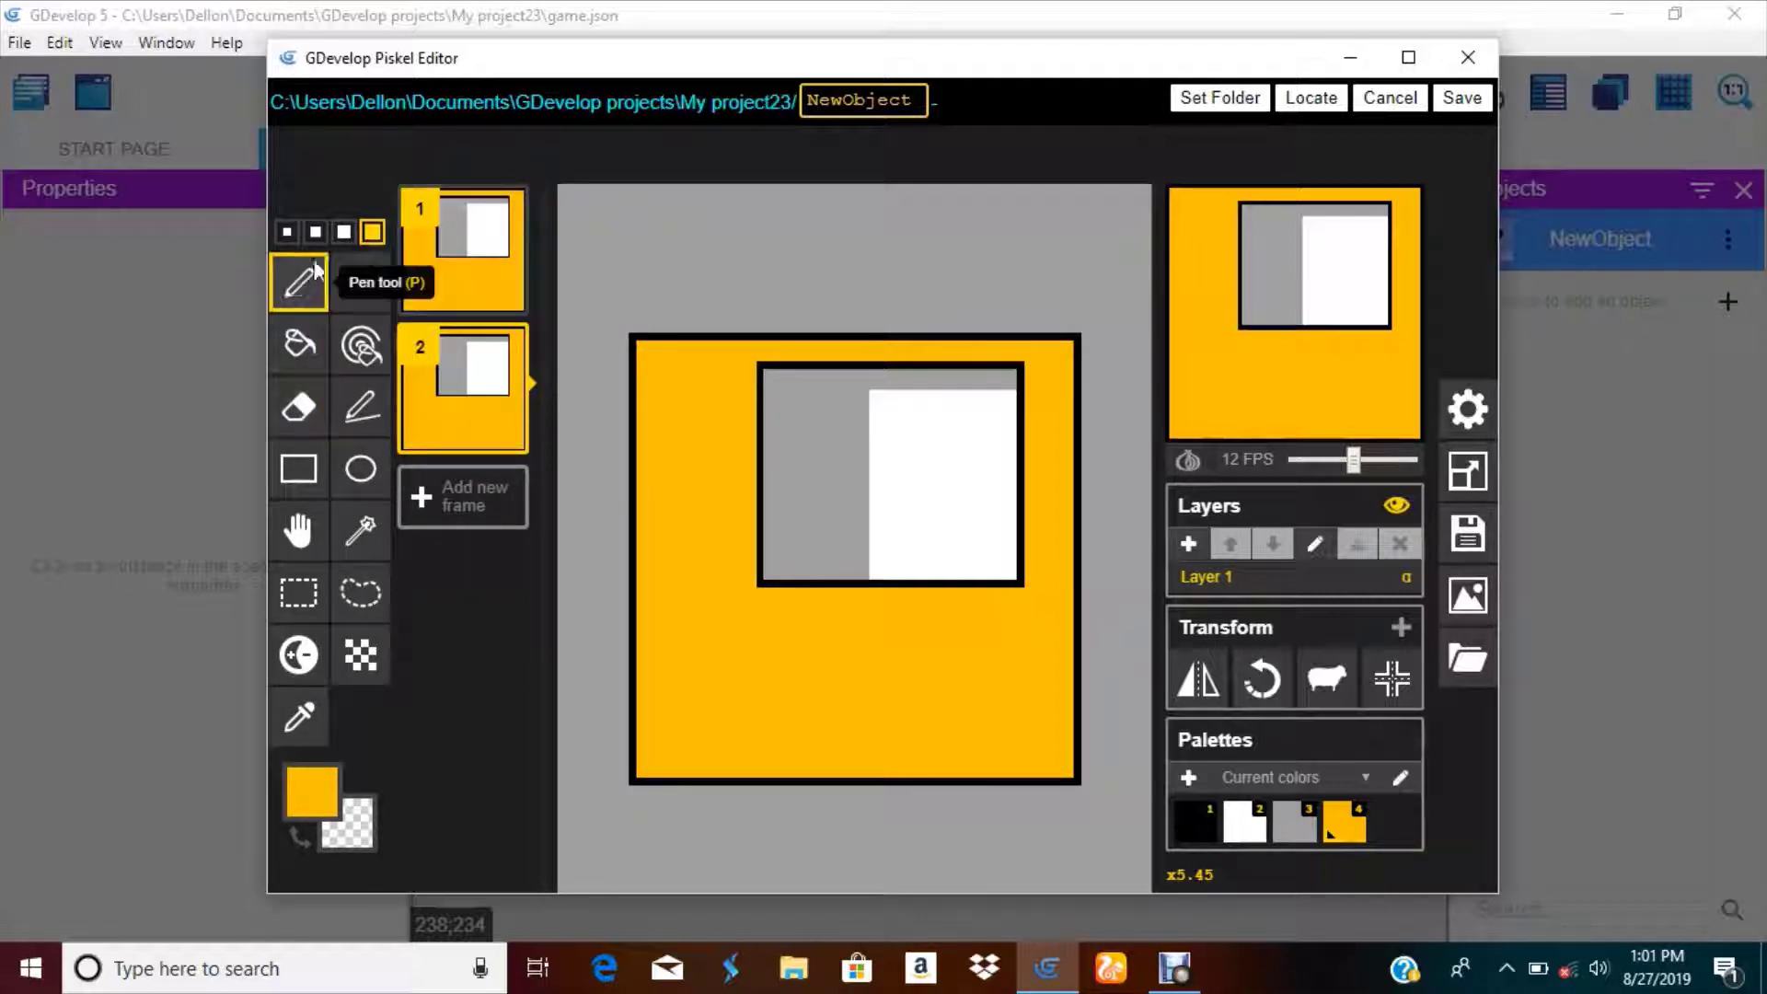
pyautogui.click(1293, 819)
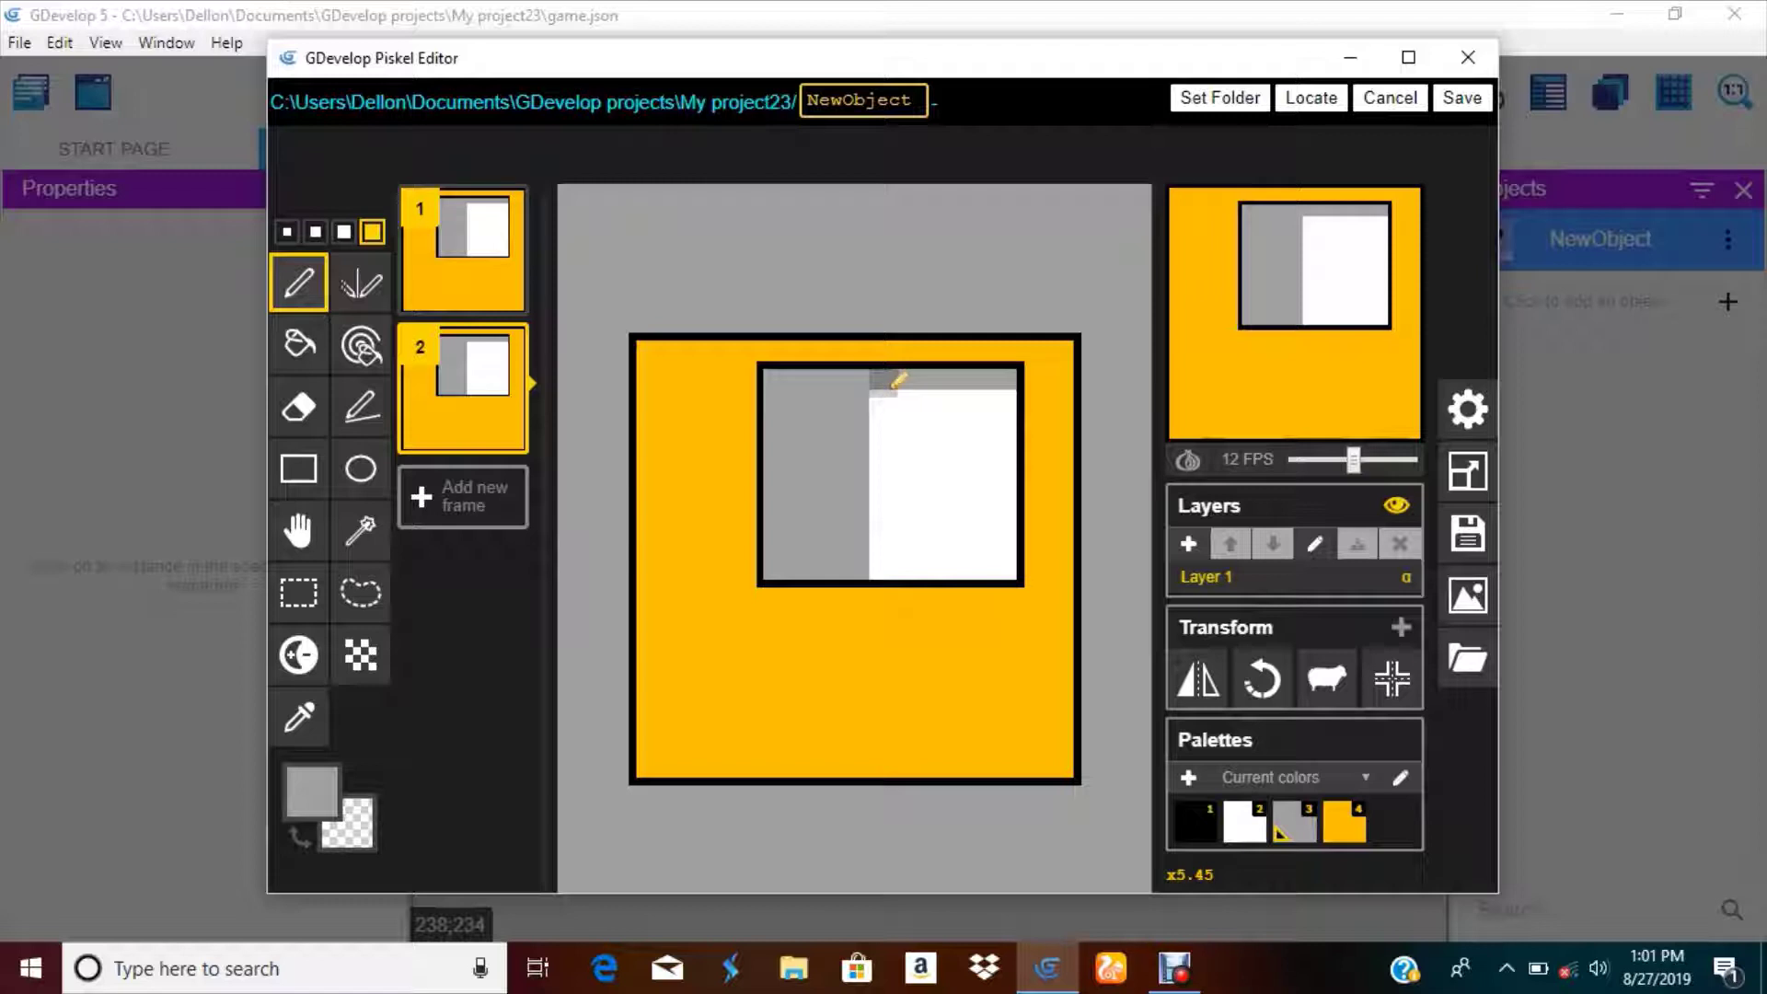
pyautogui.click(343, 231)
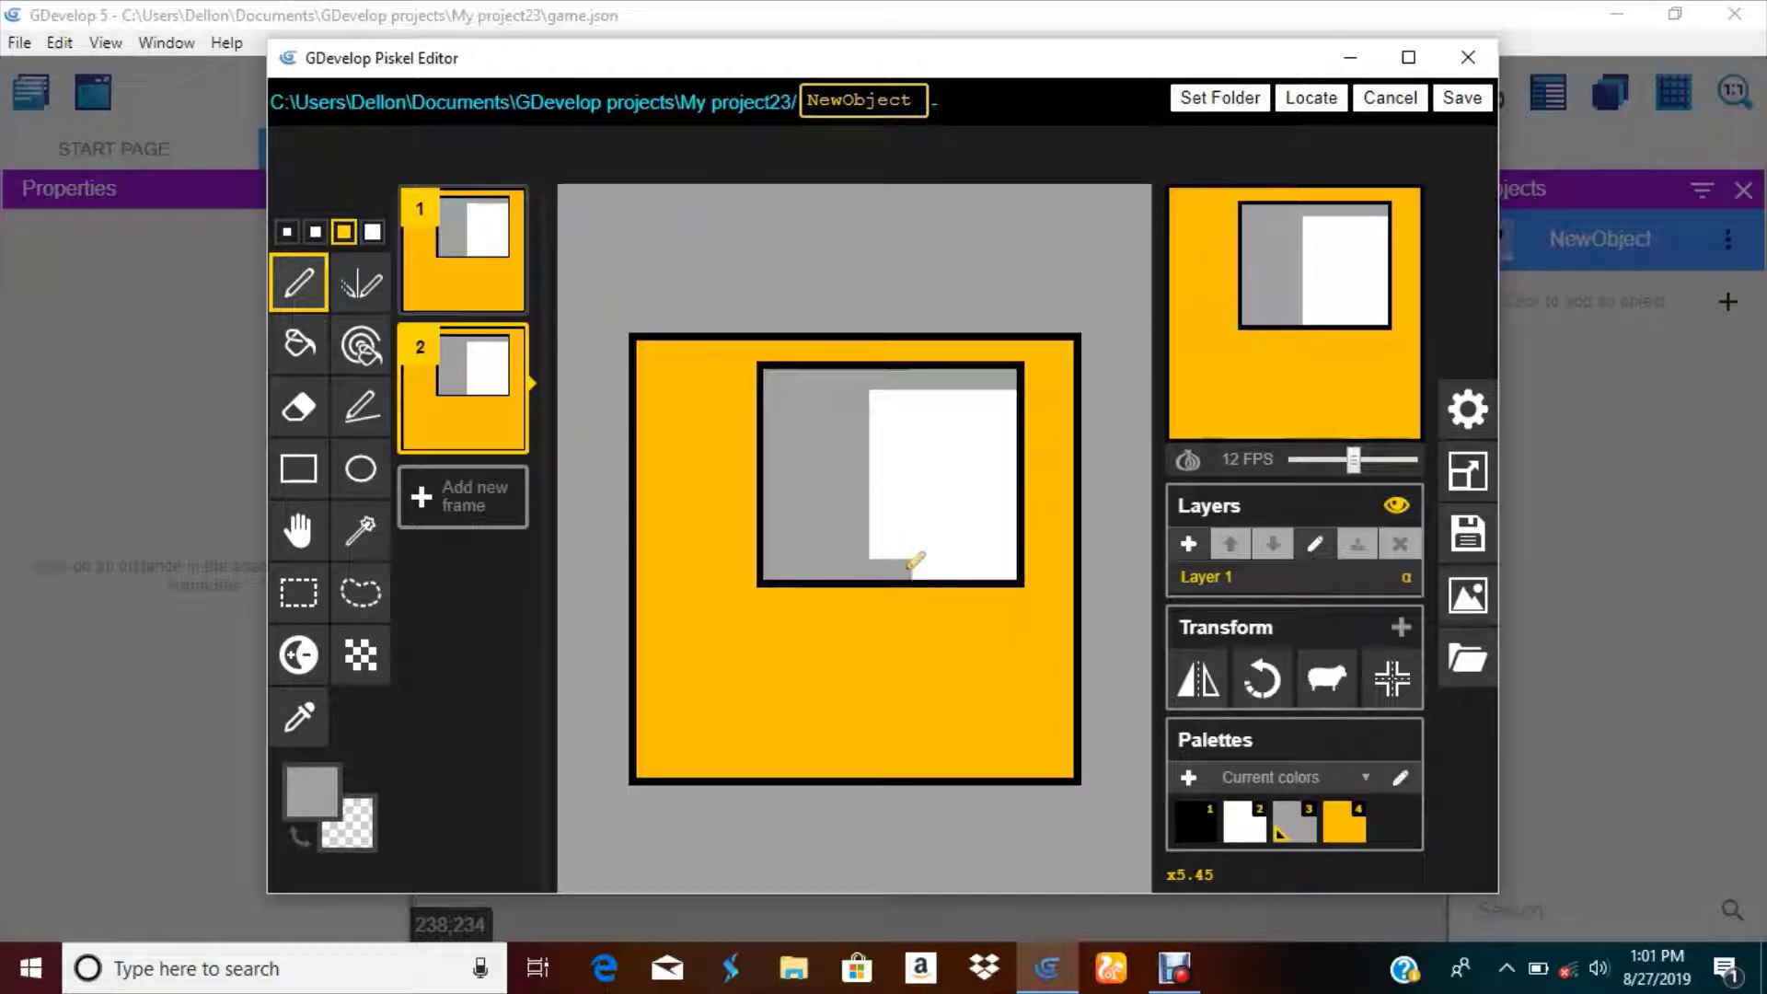
pyautogui.moveTo(911, 565); pyautogui.dragTo(998, 567)
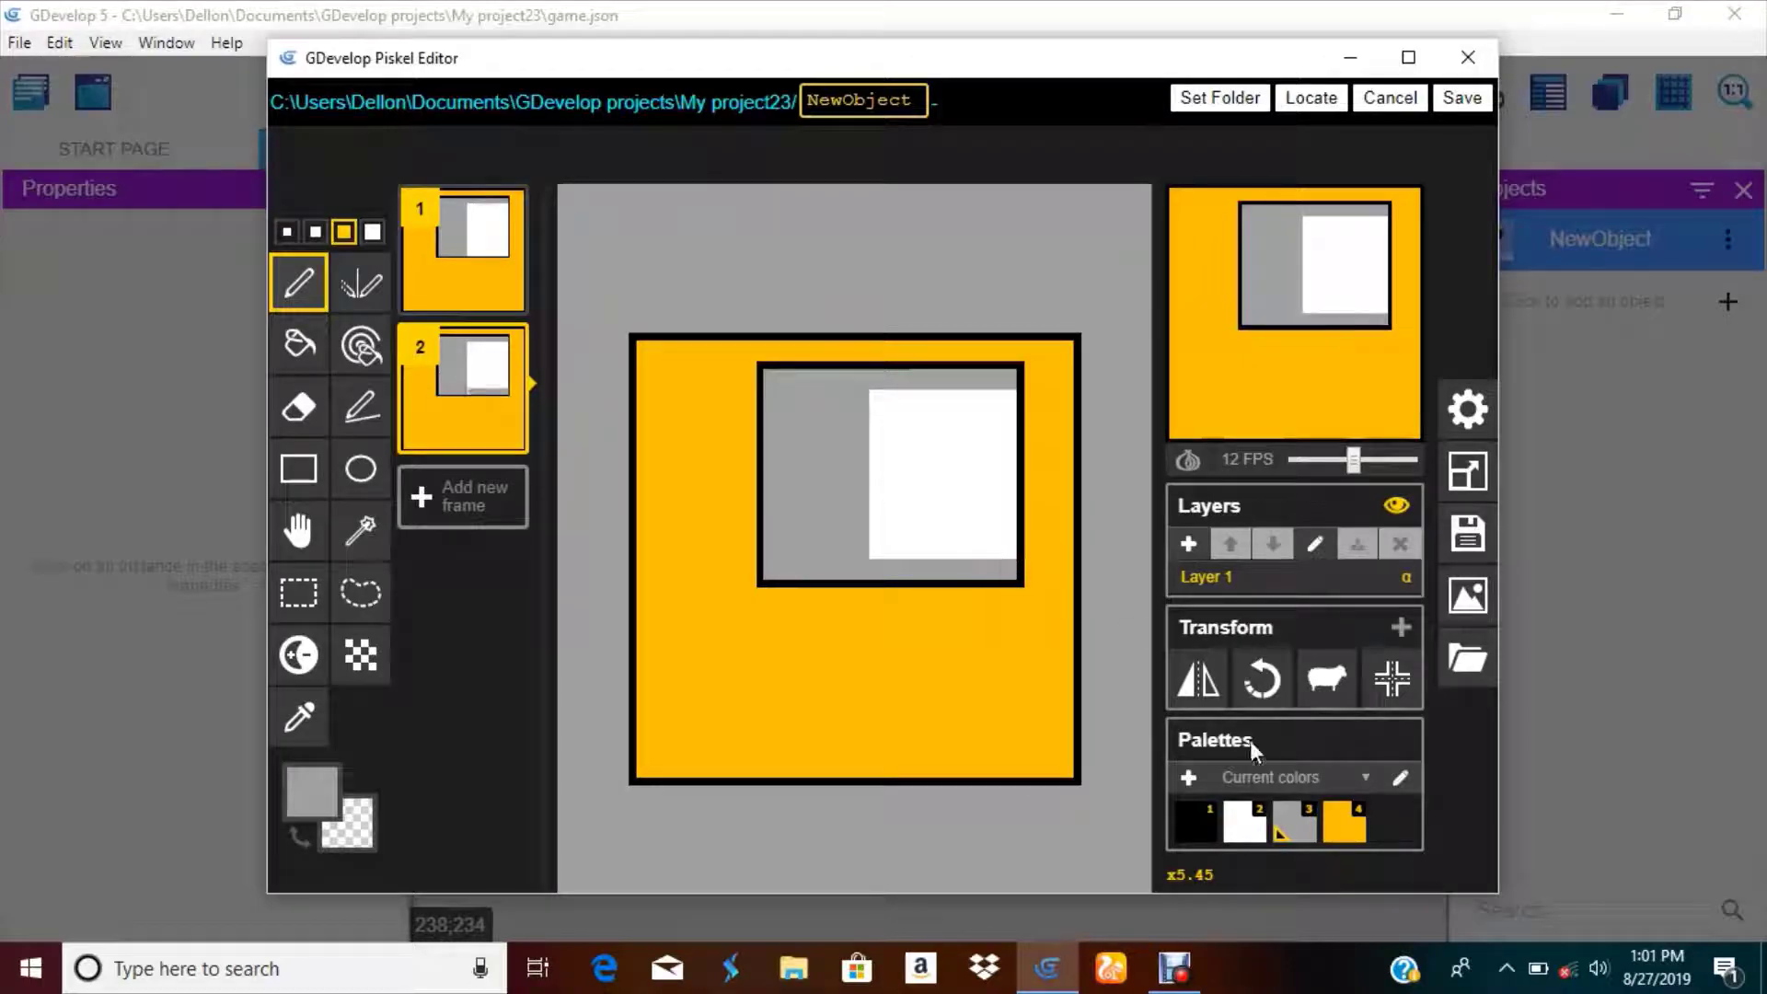
# - Paint the grey strip above the white area white in the second frame and set the preview speed to 3 FPS
pyautogui.click(1244, 821)
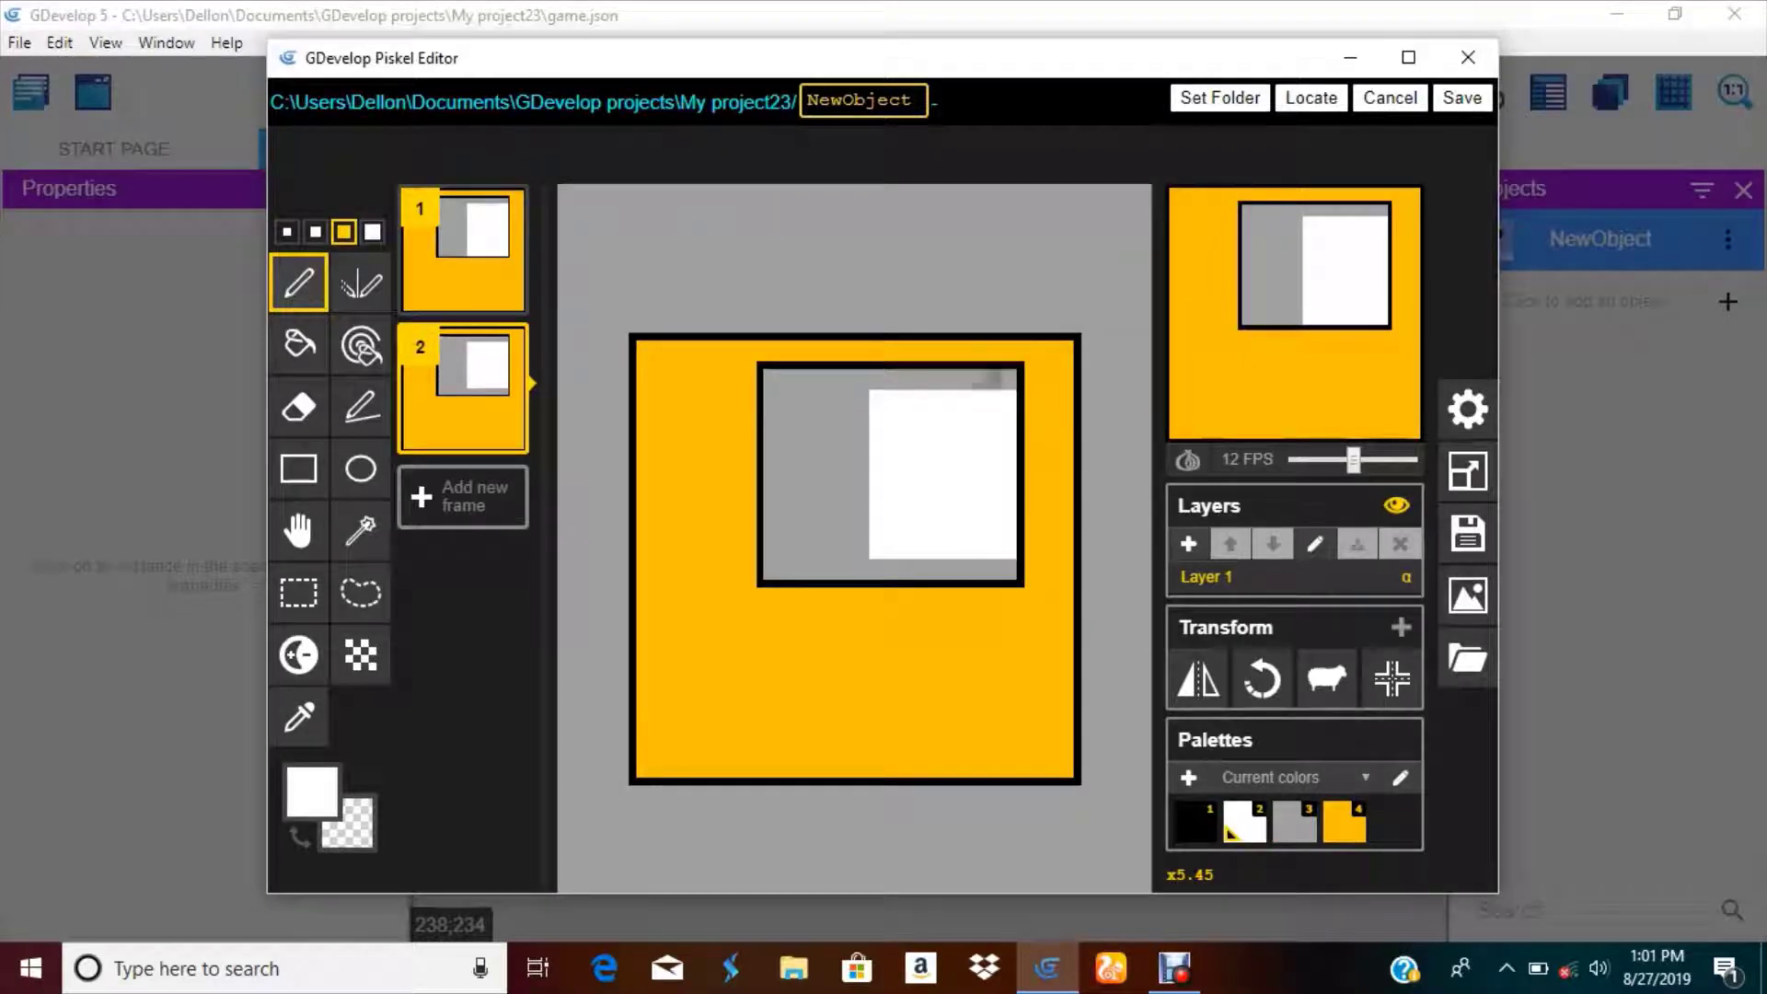
pyautogui.moveTo(889, 375); pyautogui.dragTo(1001, 375)
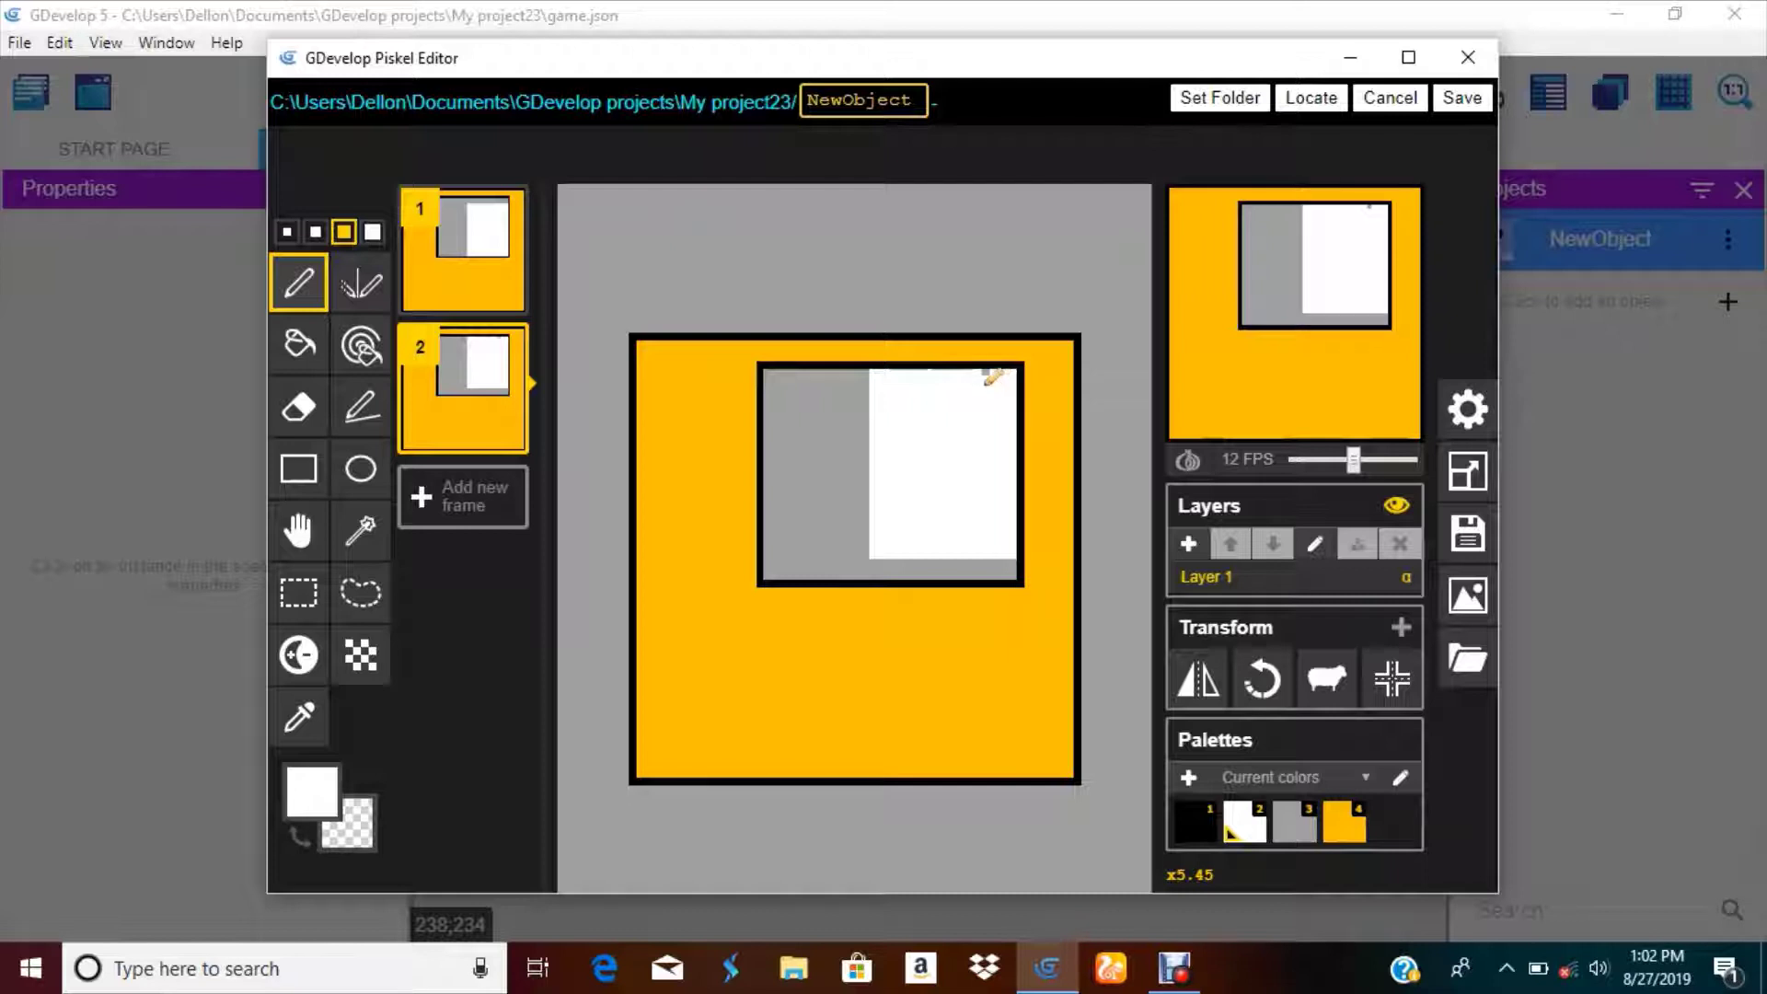
pyautogui.moveTo(1353, 459); pyautogui.dragTo(1313, 465)
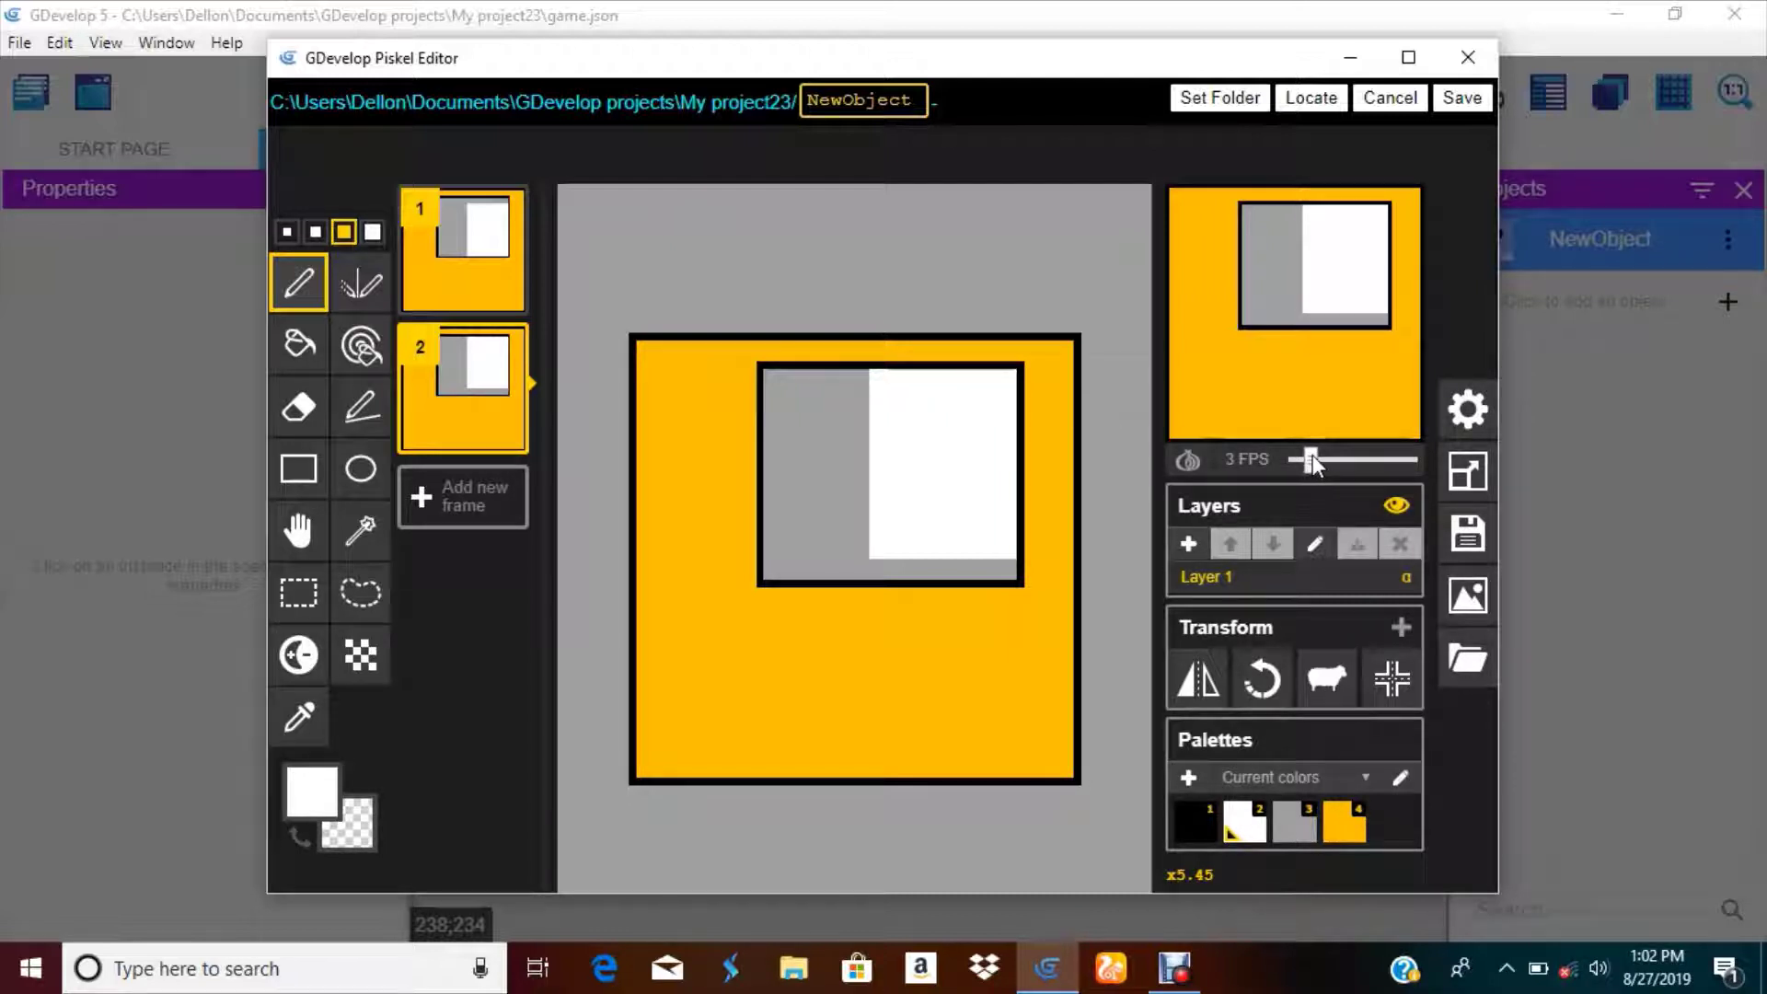
# - Fill the orange body area of the second frame with bright green
pyautogui.click(311, 806)
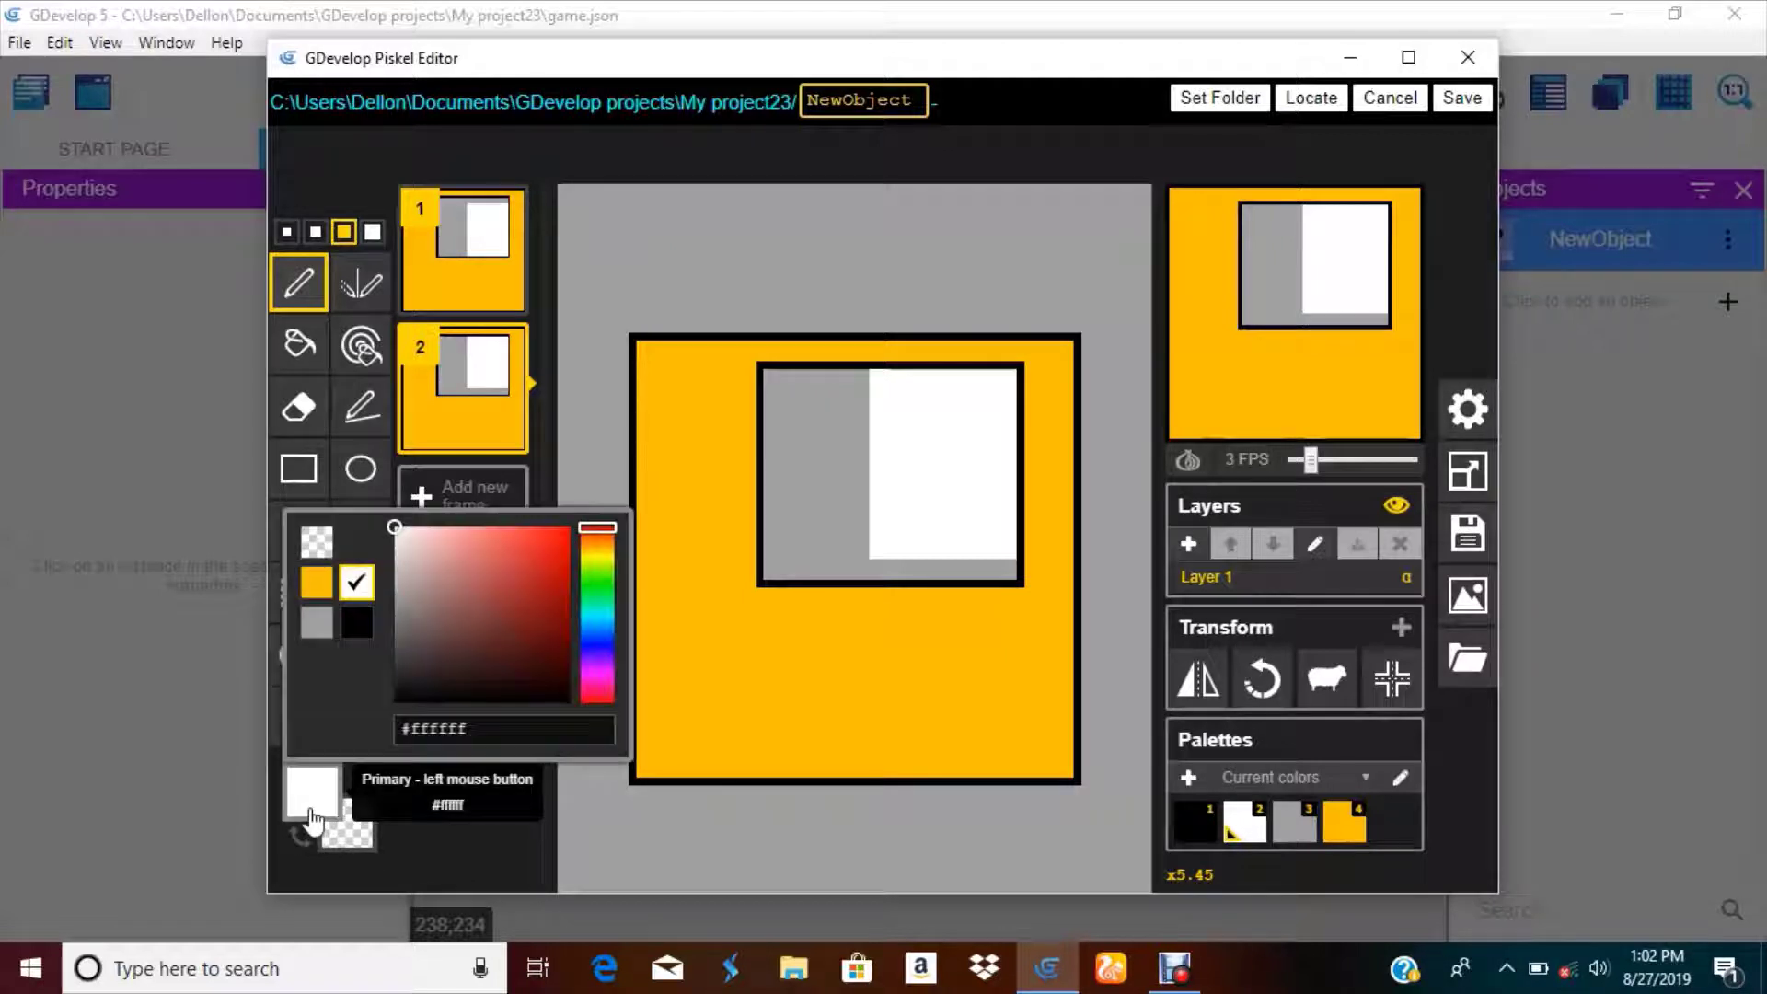
pyautogui.click(569, 529)
pyautogui.click(598, 585)
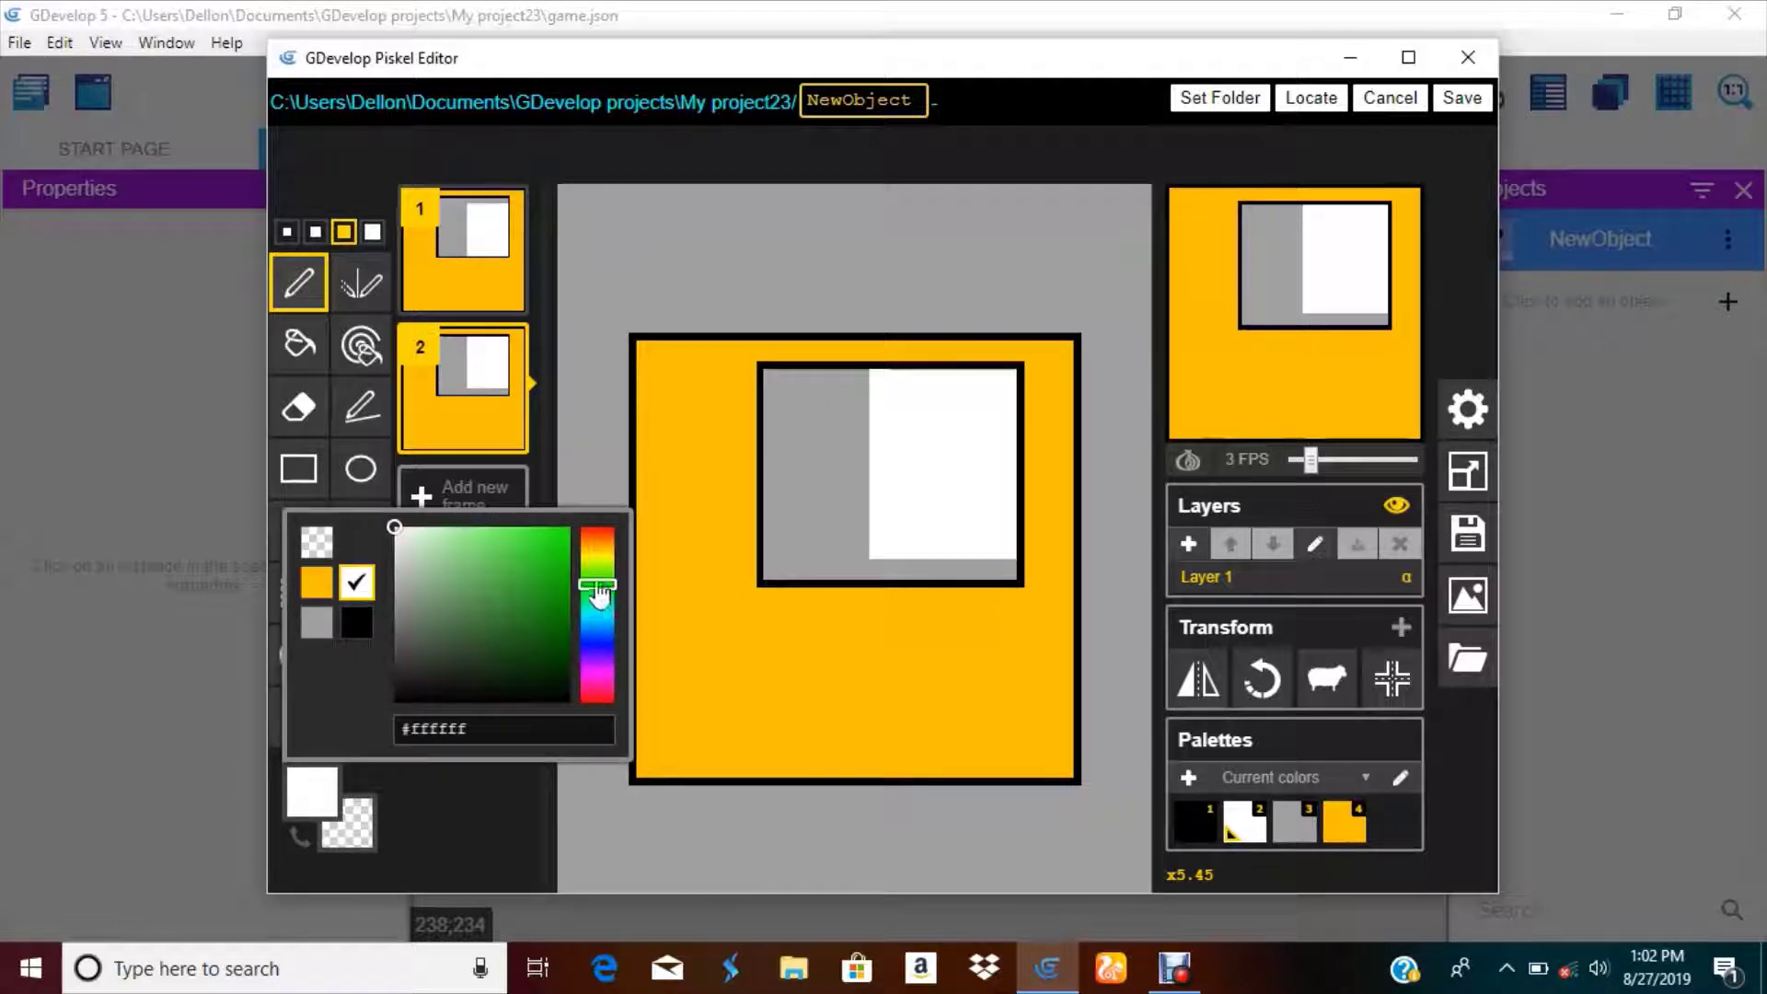
pyautogui.click(298, 343)
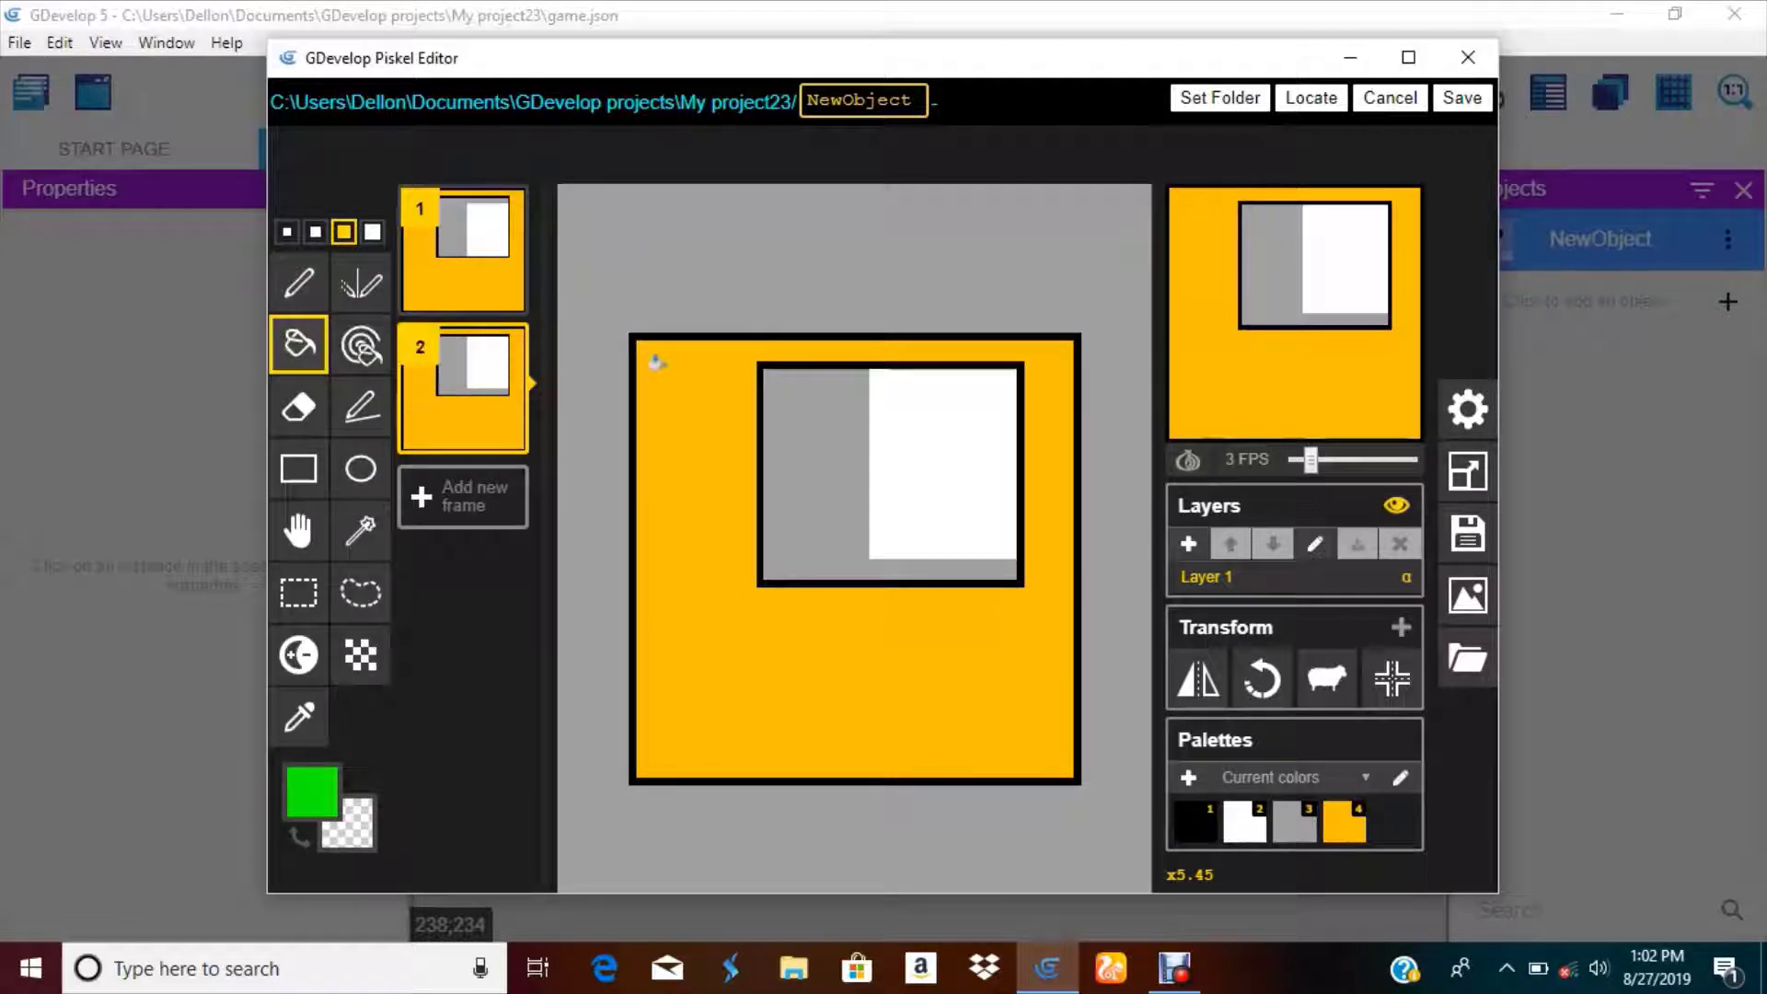
pyautogui.click(667, 393)
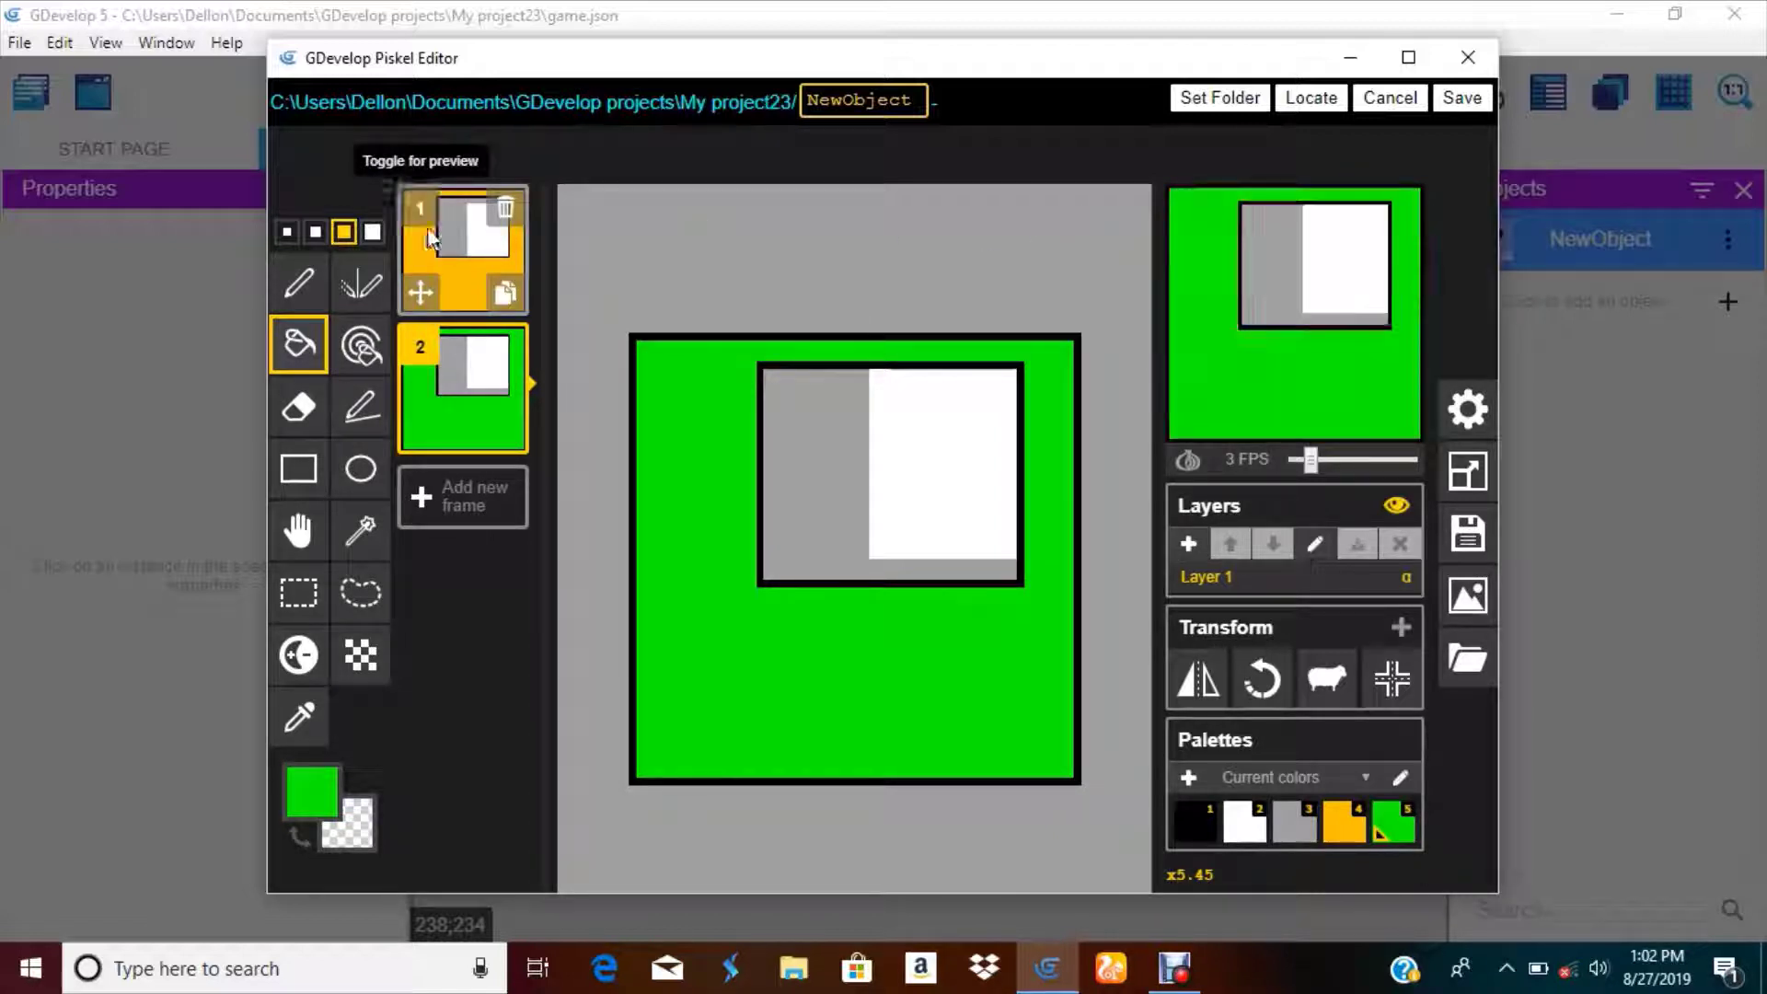
# - Fill the orange body area of the first frame with bright green
pyautogui.click(463, 267)
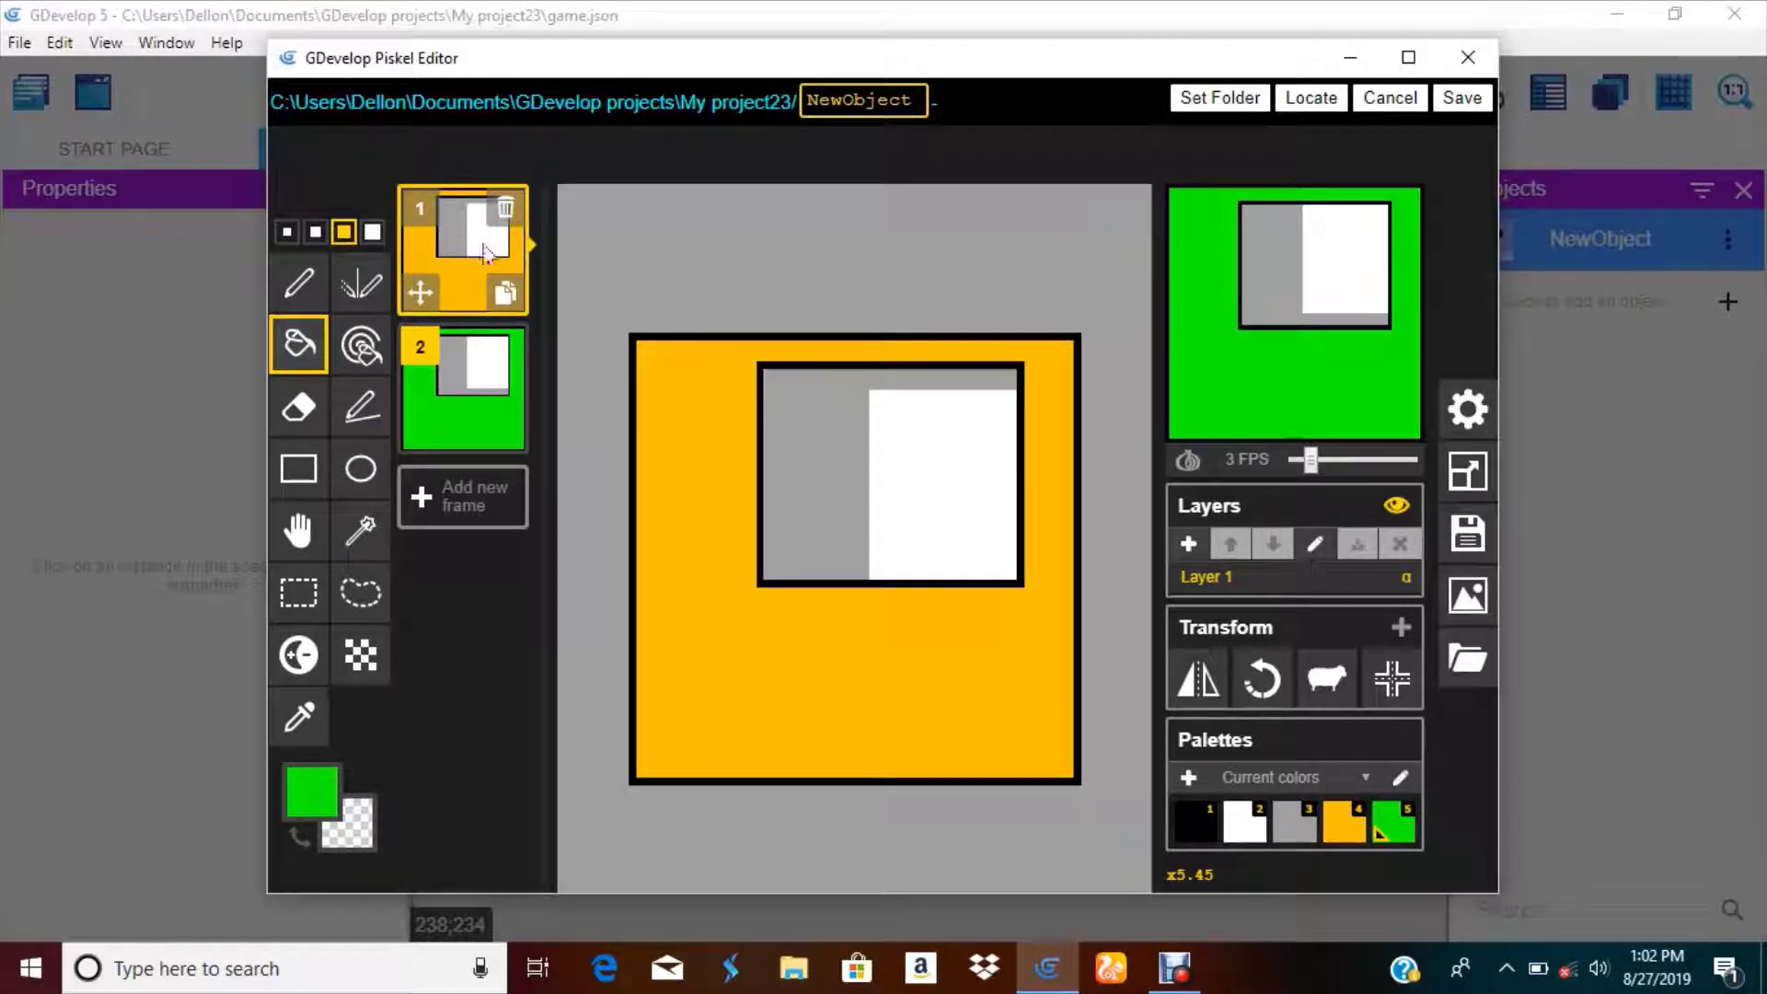
pyautogui.click(690, 488)
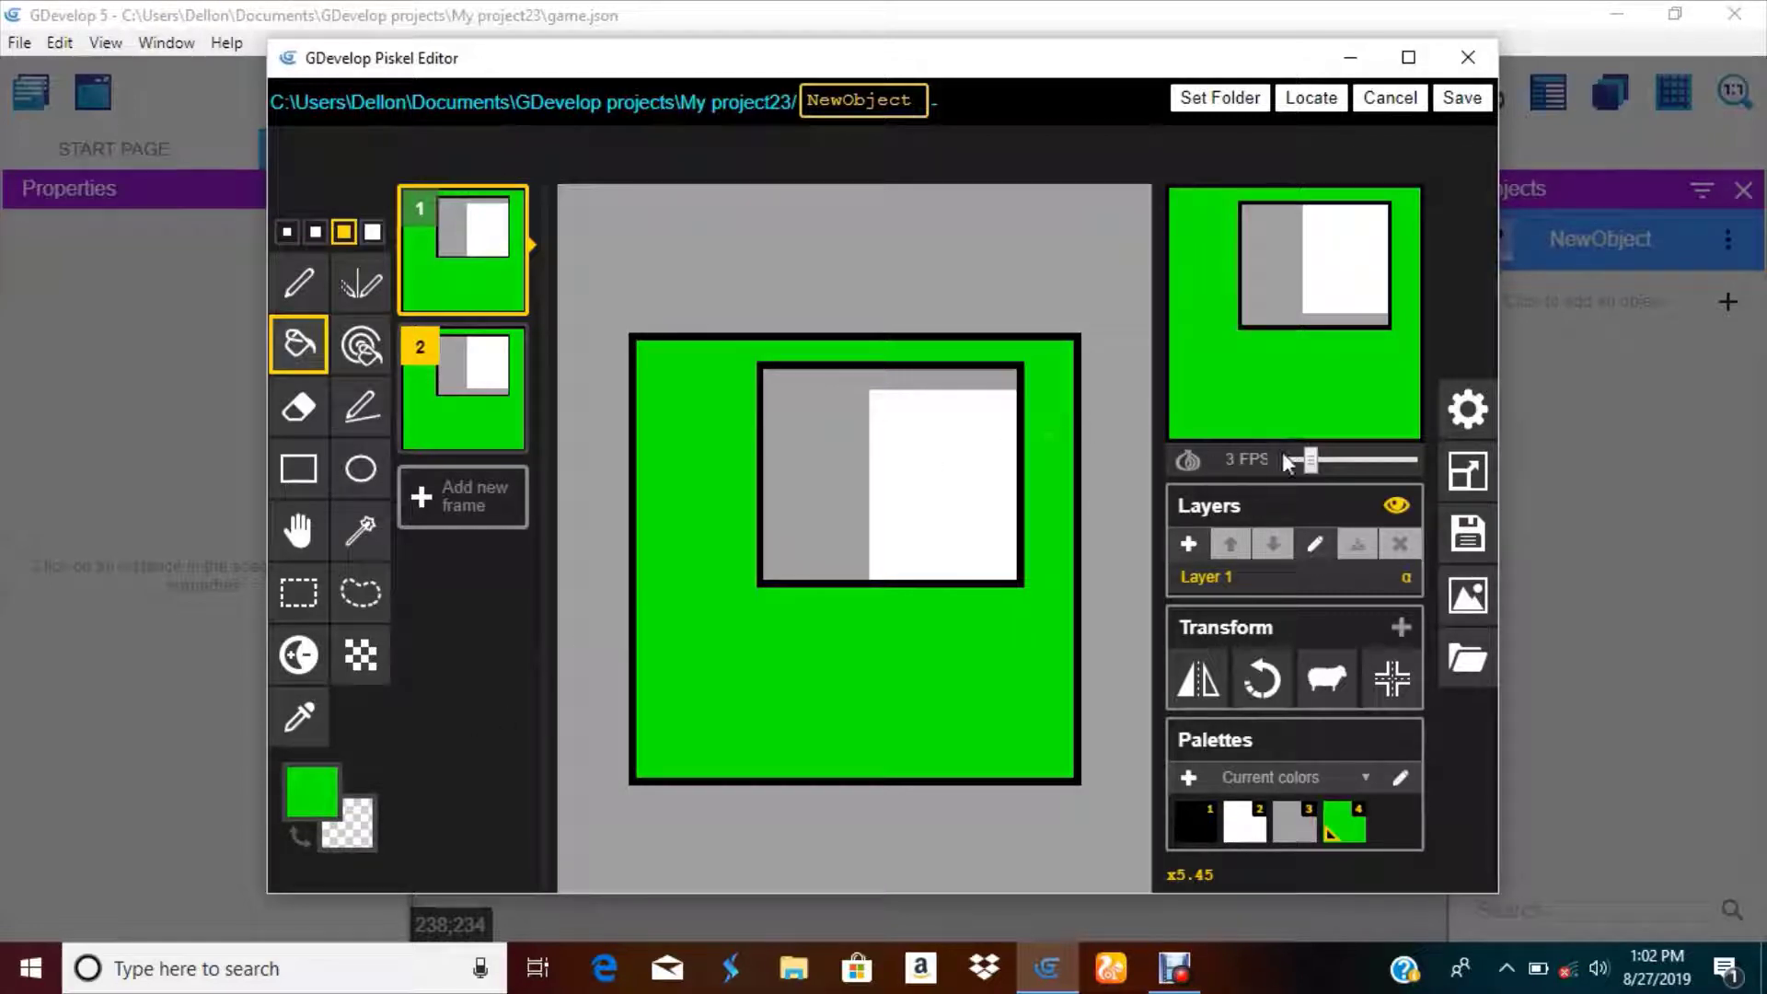
# - Adjust the animation preview speed and save the two-frame sprite to the object
pyautogui.moveTo(1308, 460); pyautogui.dragTo(1318, 463)
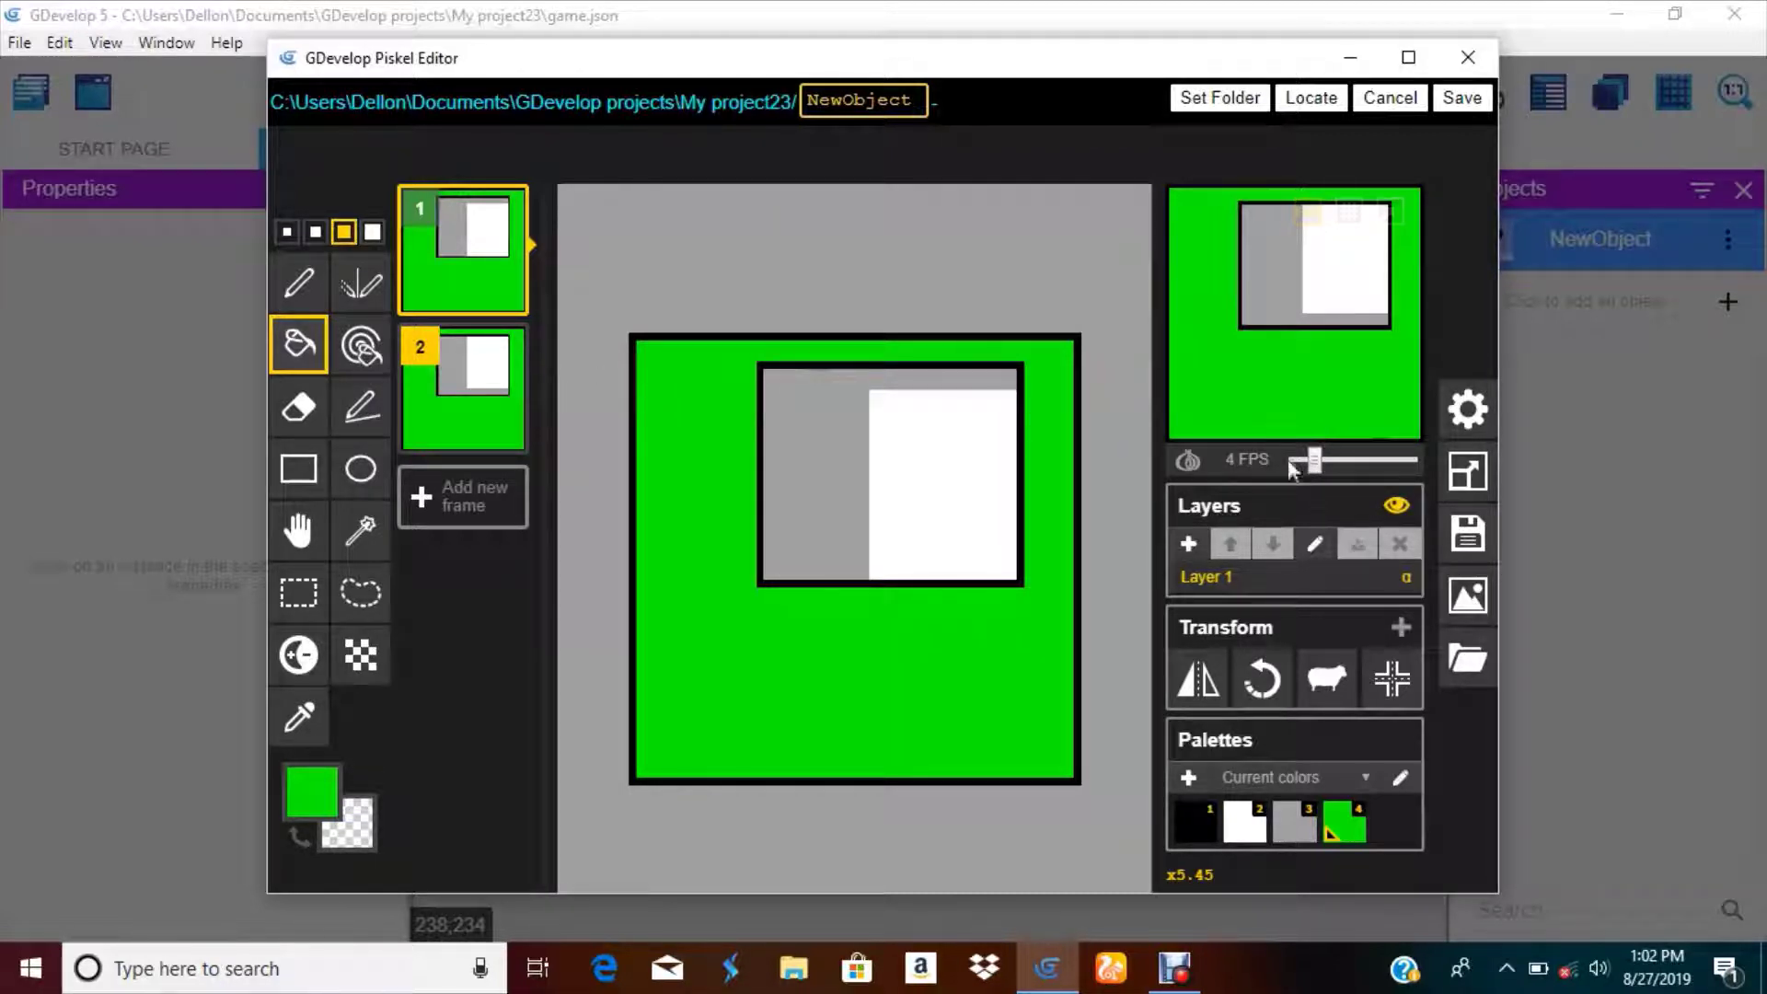
pyautogui.moveTo(1429, 471); pyautogui.dragTo(1373, 459)
pyautogui.click(1463, 99)
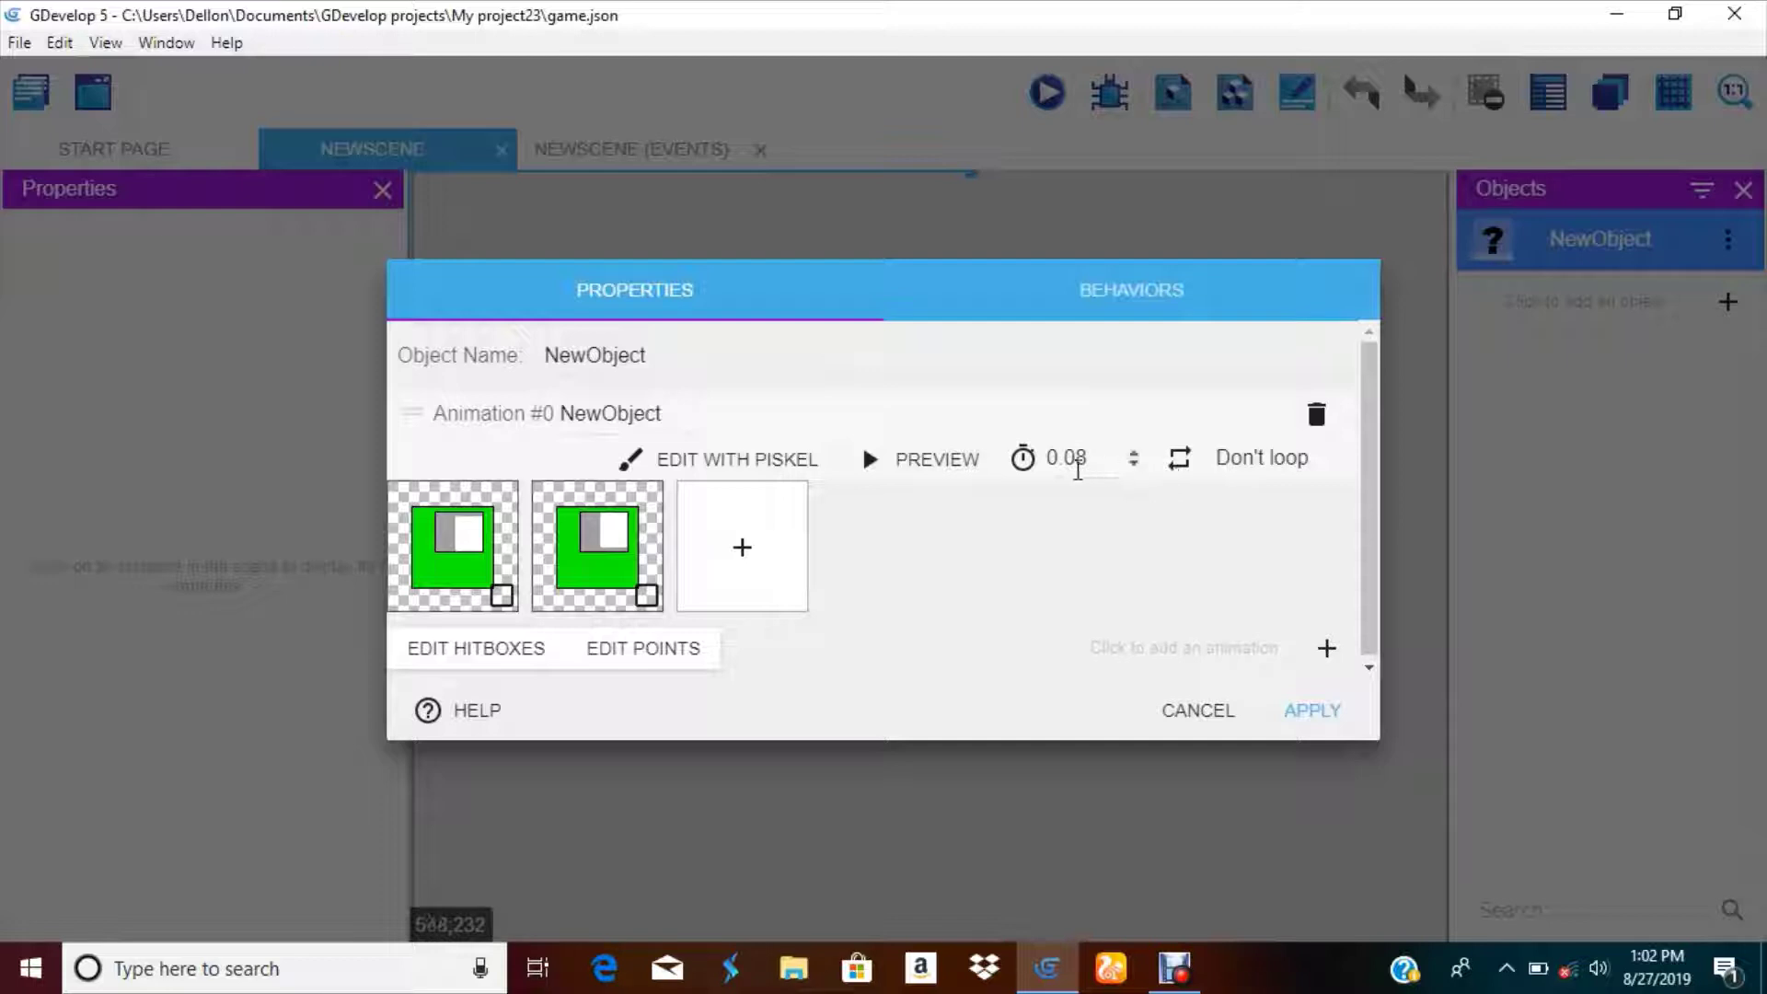
# - Set the animation to loop with 0.2 seconds between frames and preview it
pyautogui.click(1178, 460)
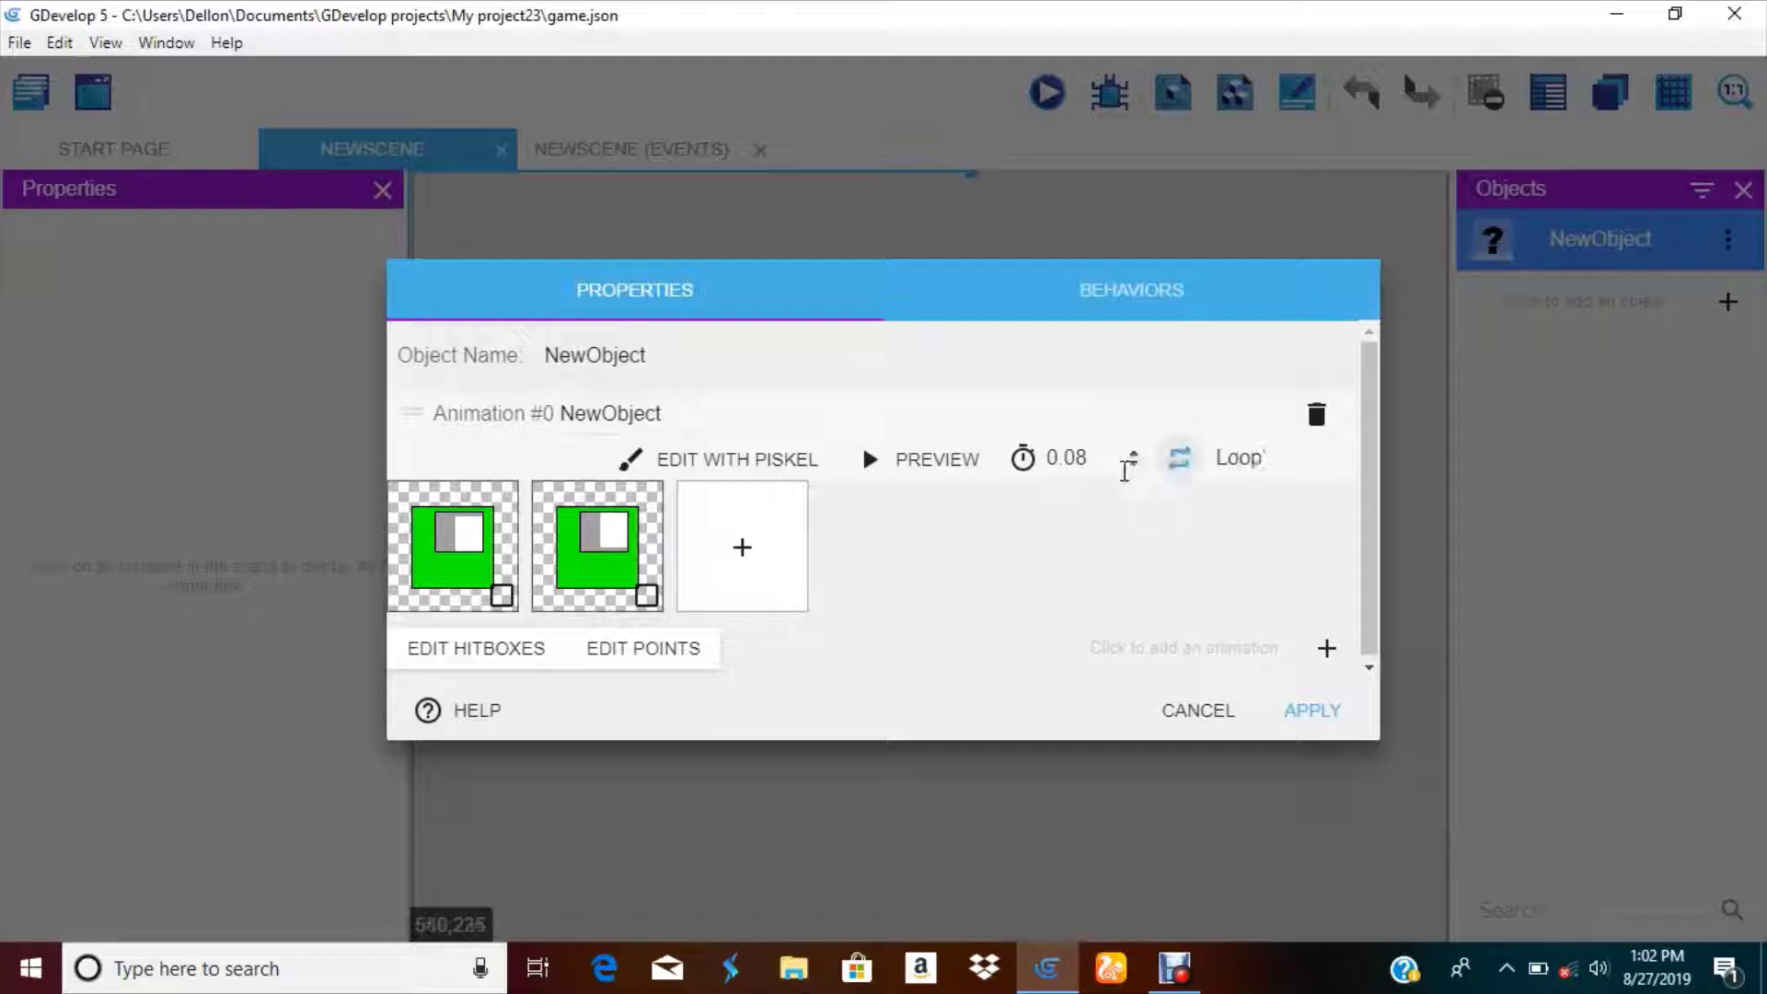
pyautogui.doubleClick(1065, 457)
pyautogui.press('BackSpace')
pyautogui.write('0.2')
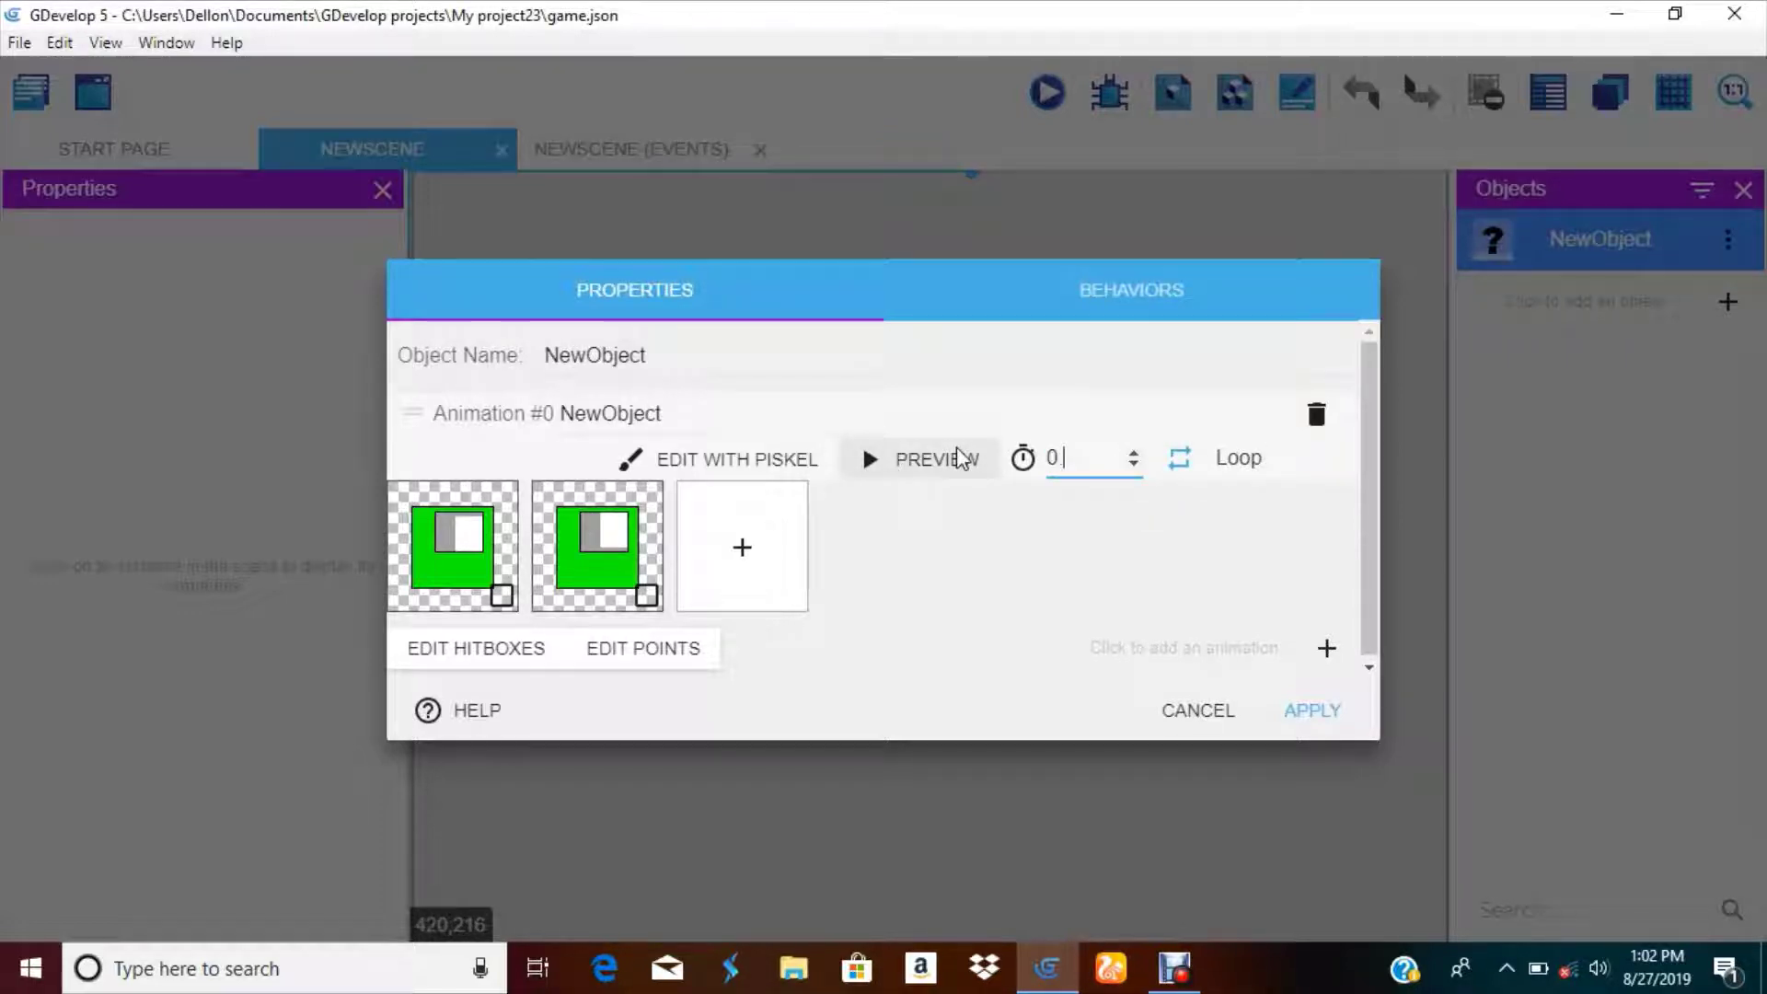
pyautogui.click(961, 474)
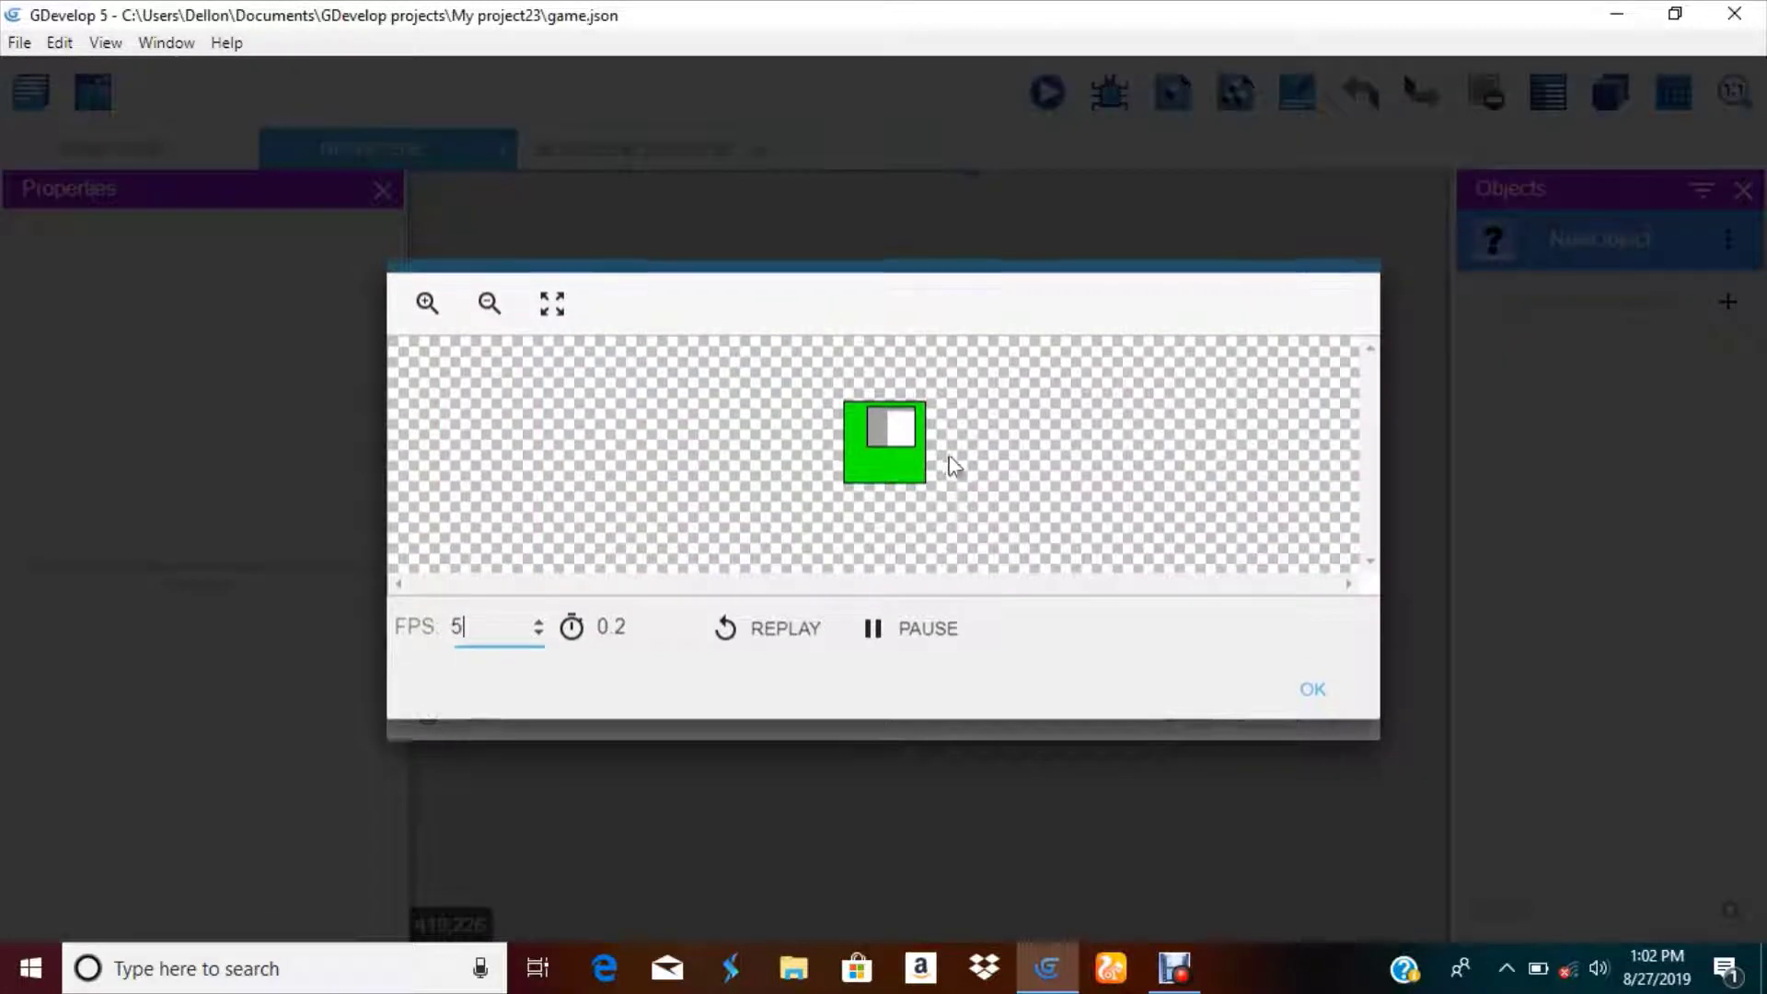
pyautogui.click(1312, 690)
# - Rename the object as alien and apply the changes
pyautogui.doubleClick(736, 365)
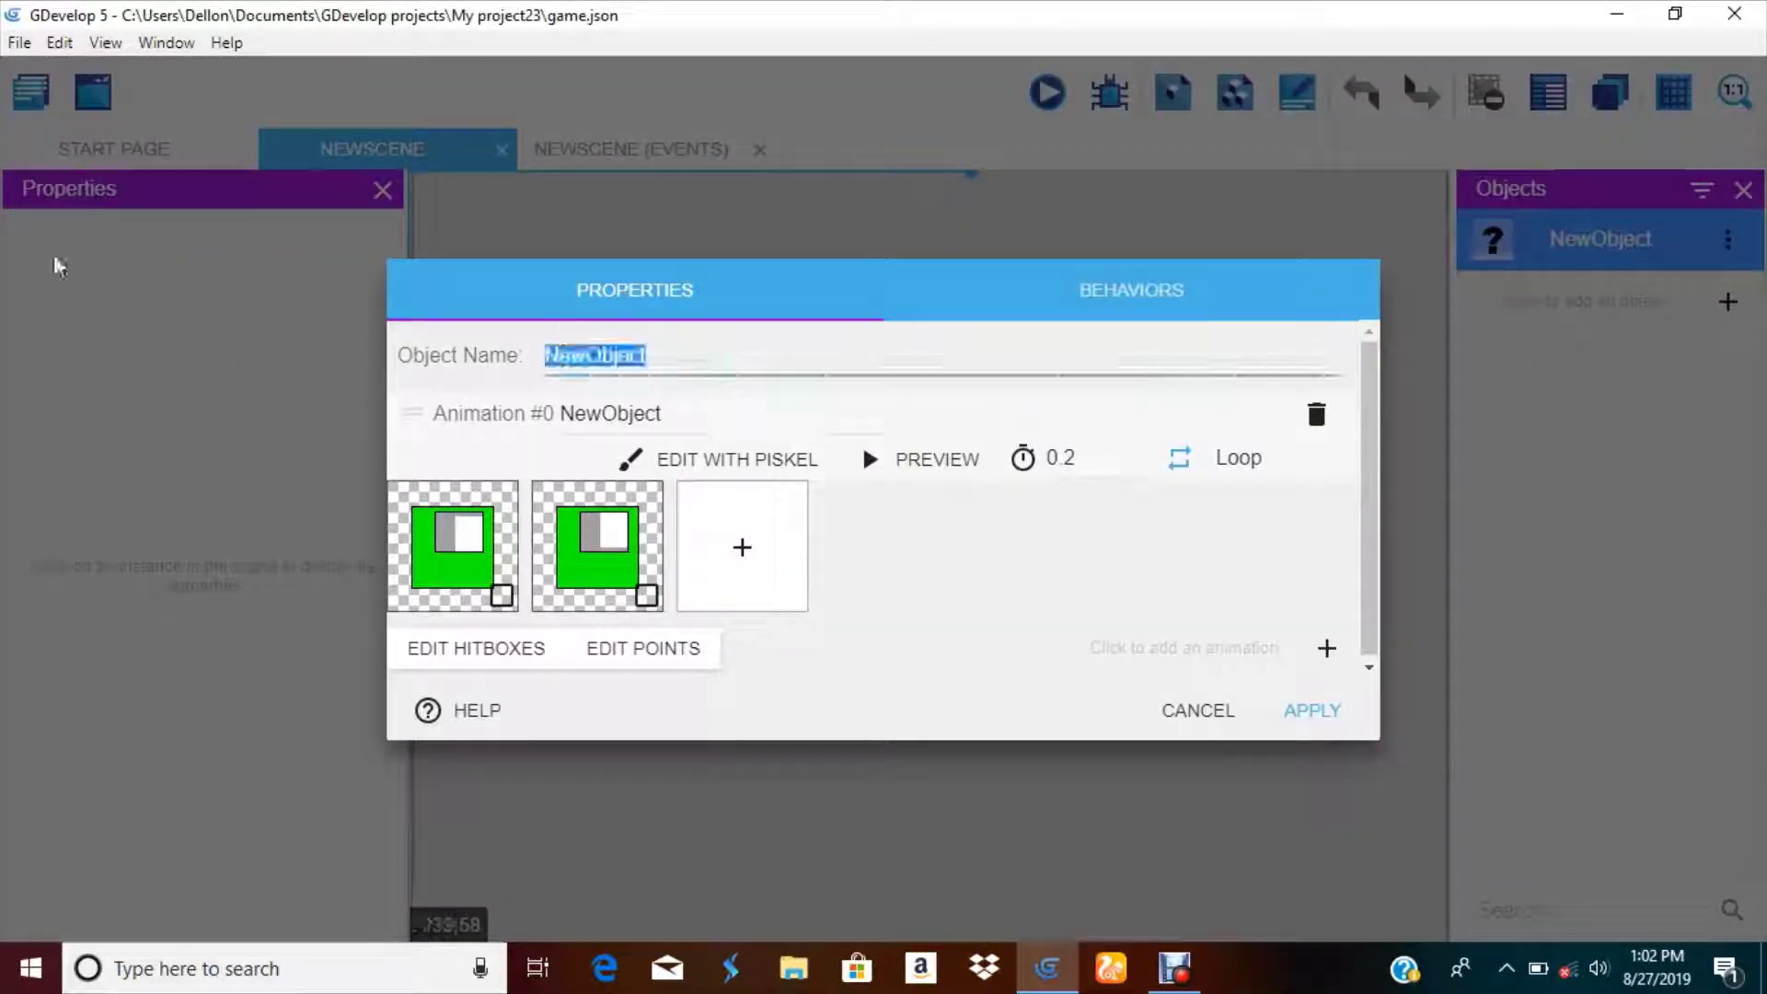
pyautogui.press('BackSpace')
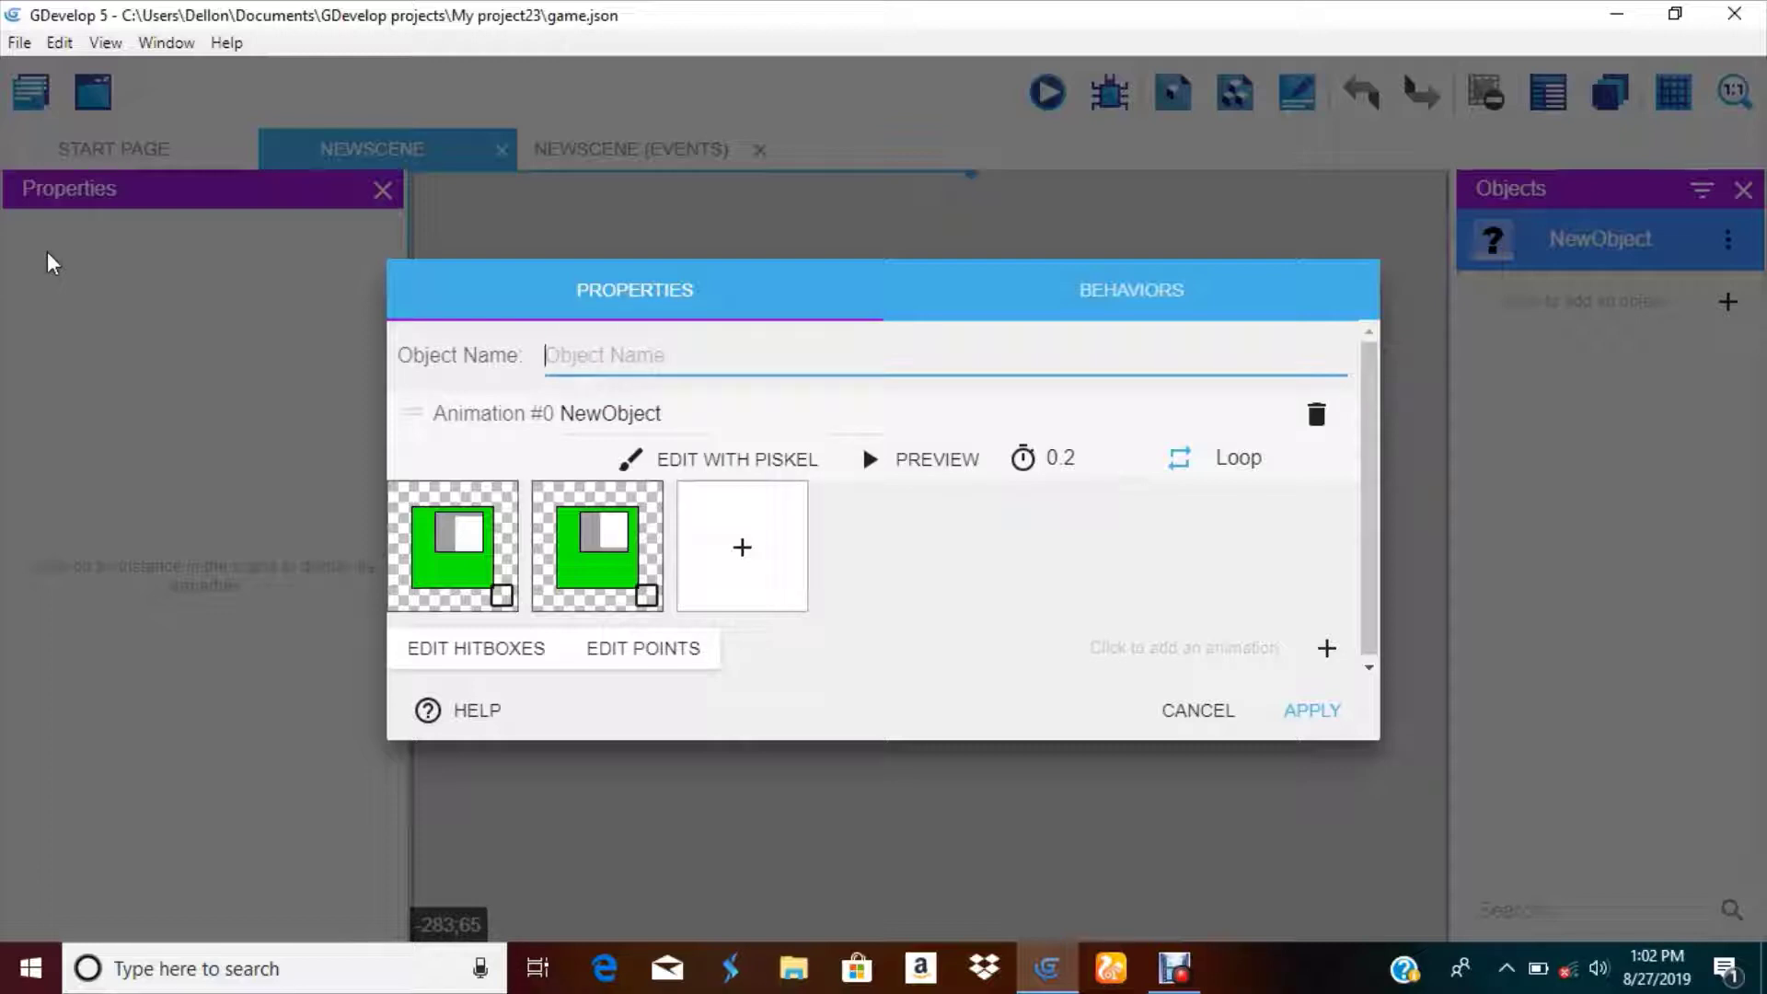
pyautogui.write('alien')
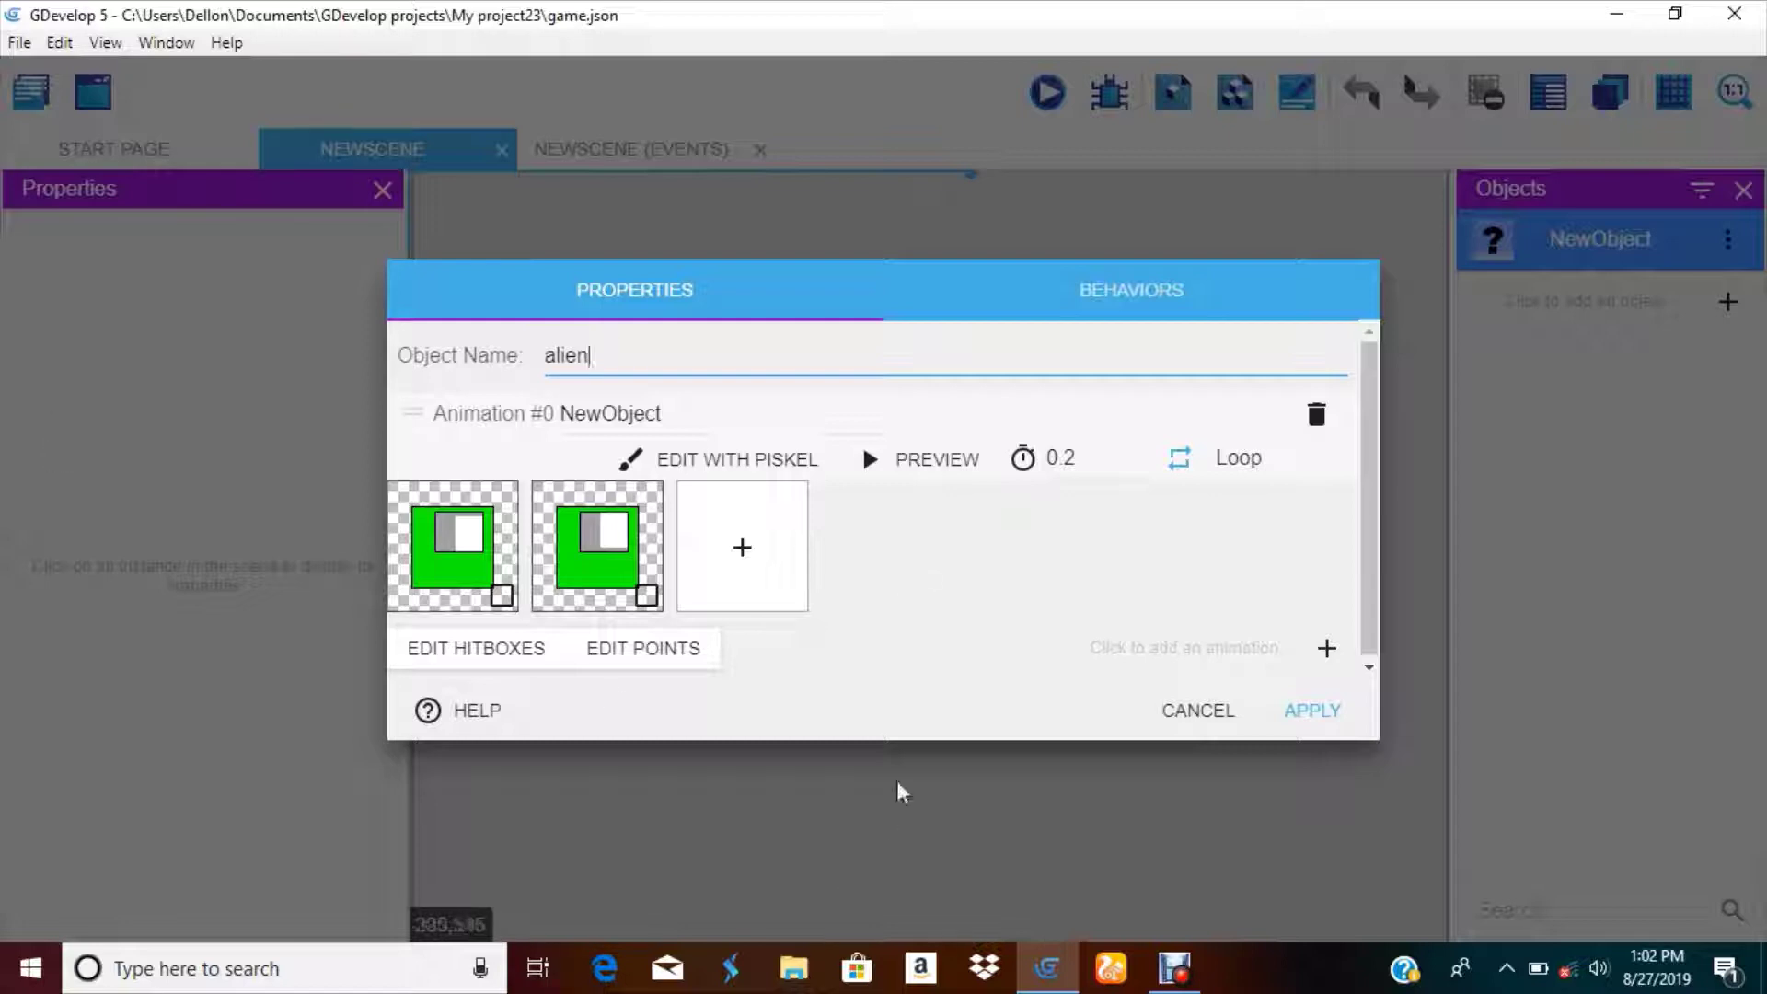
pyautogui.click(1307, 714)
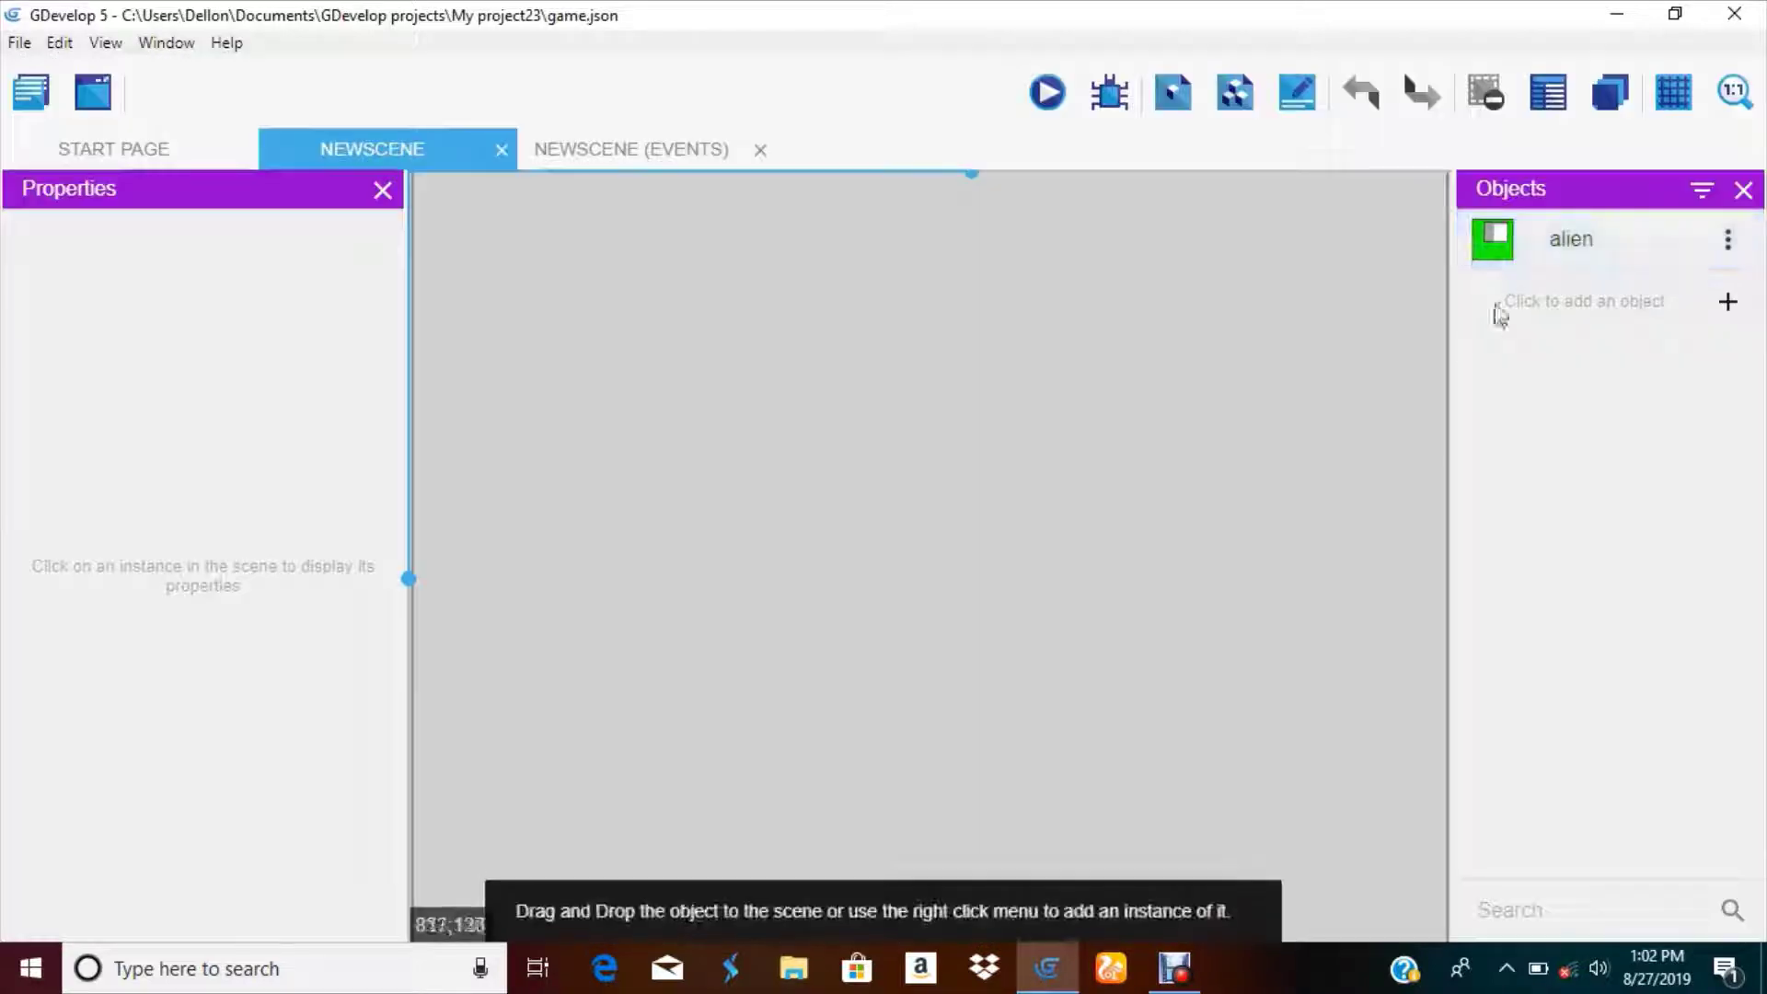
# - Place an instance of the alien object in the upper part of the scene and select it
pyautogui.click(1555, 234)
pyautogui.moveTo(1555, 238); pyautogui.dragTo(673, 396)
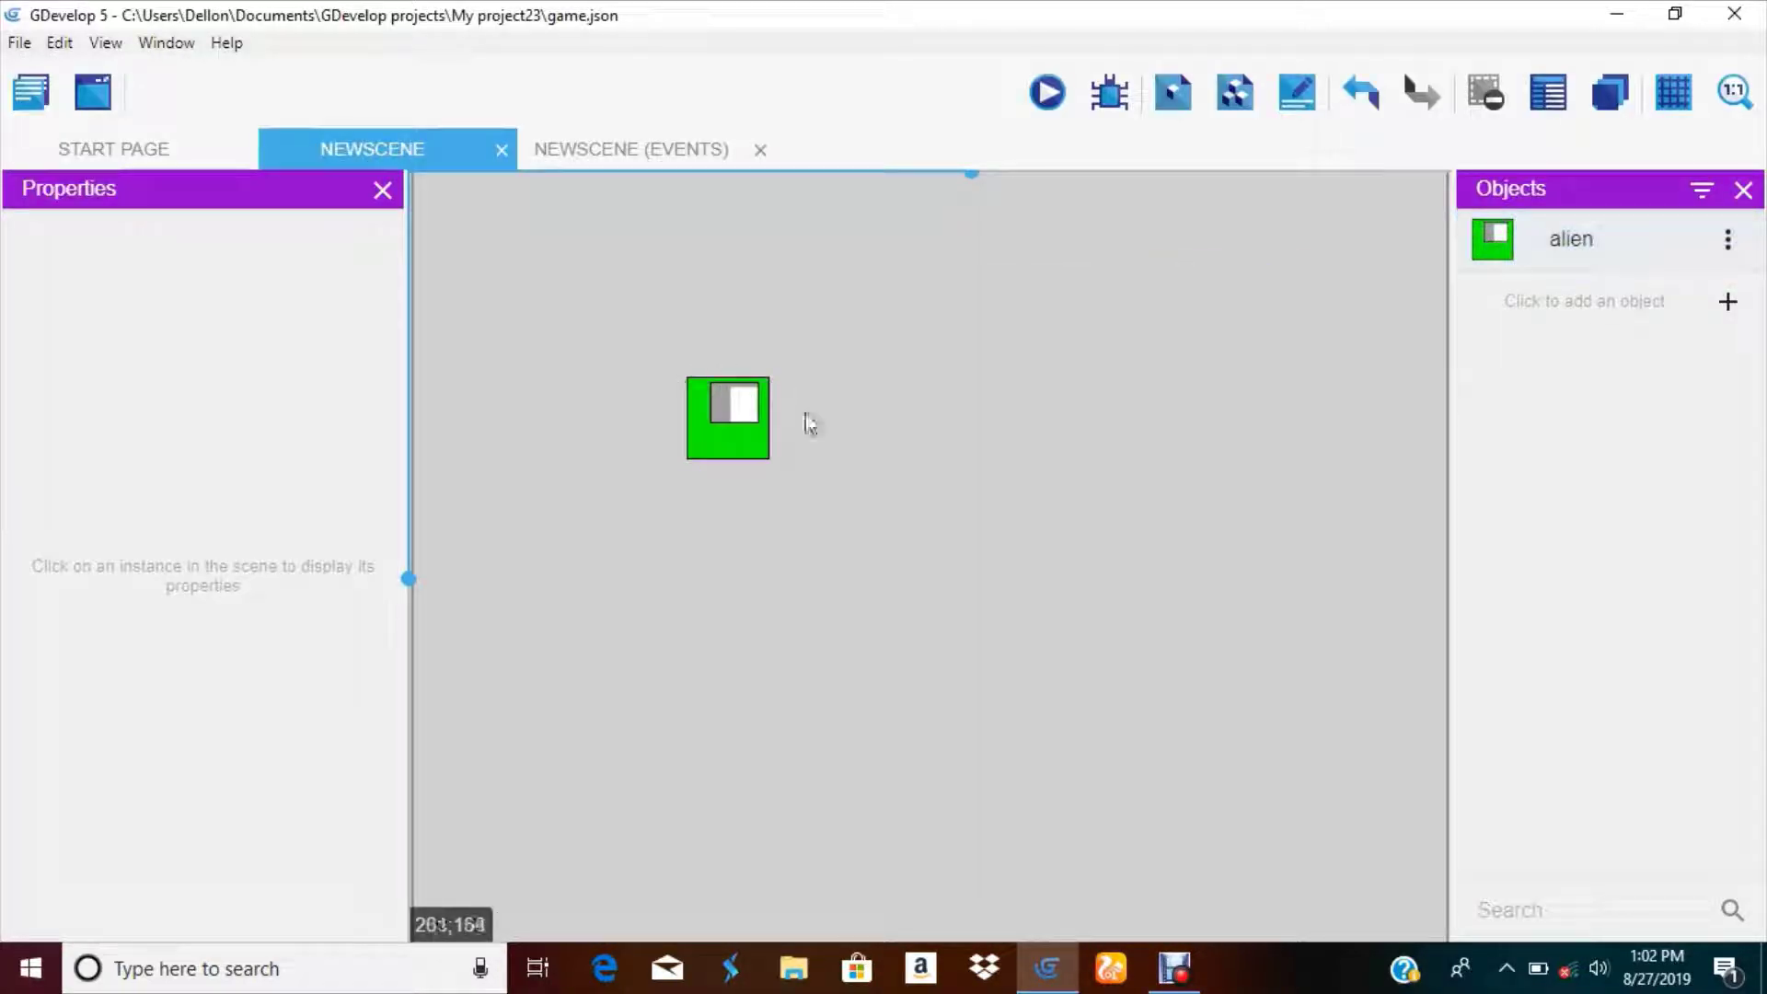
pyautogui.click(746, 421)
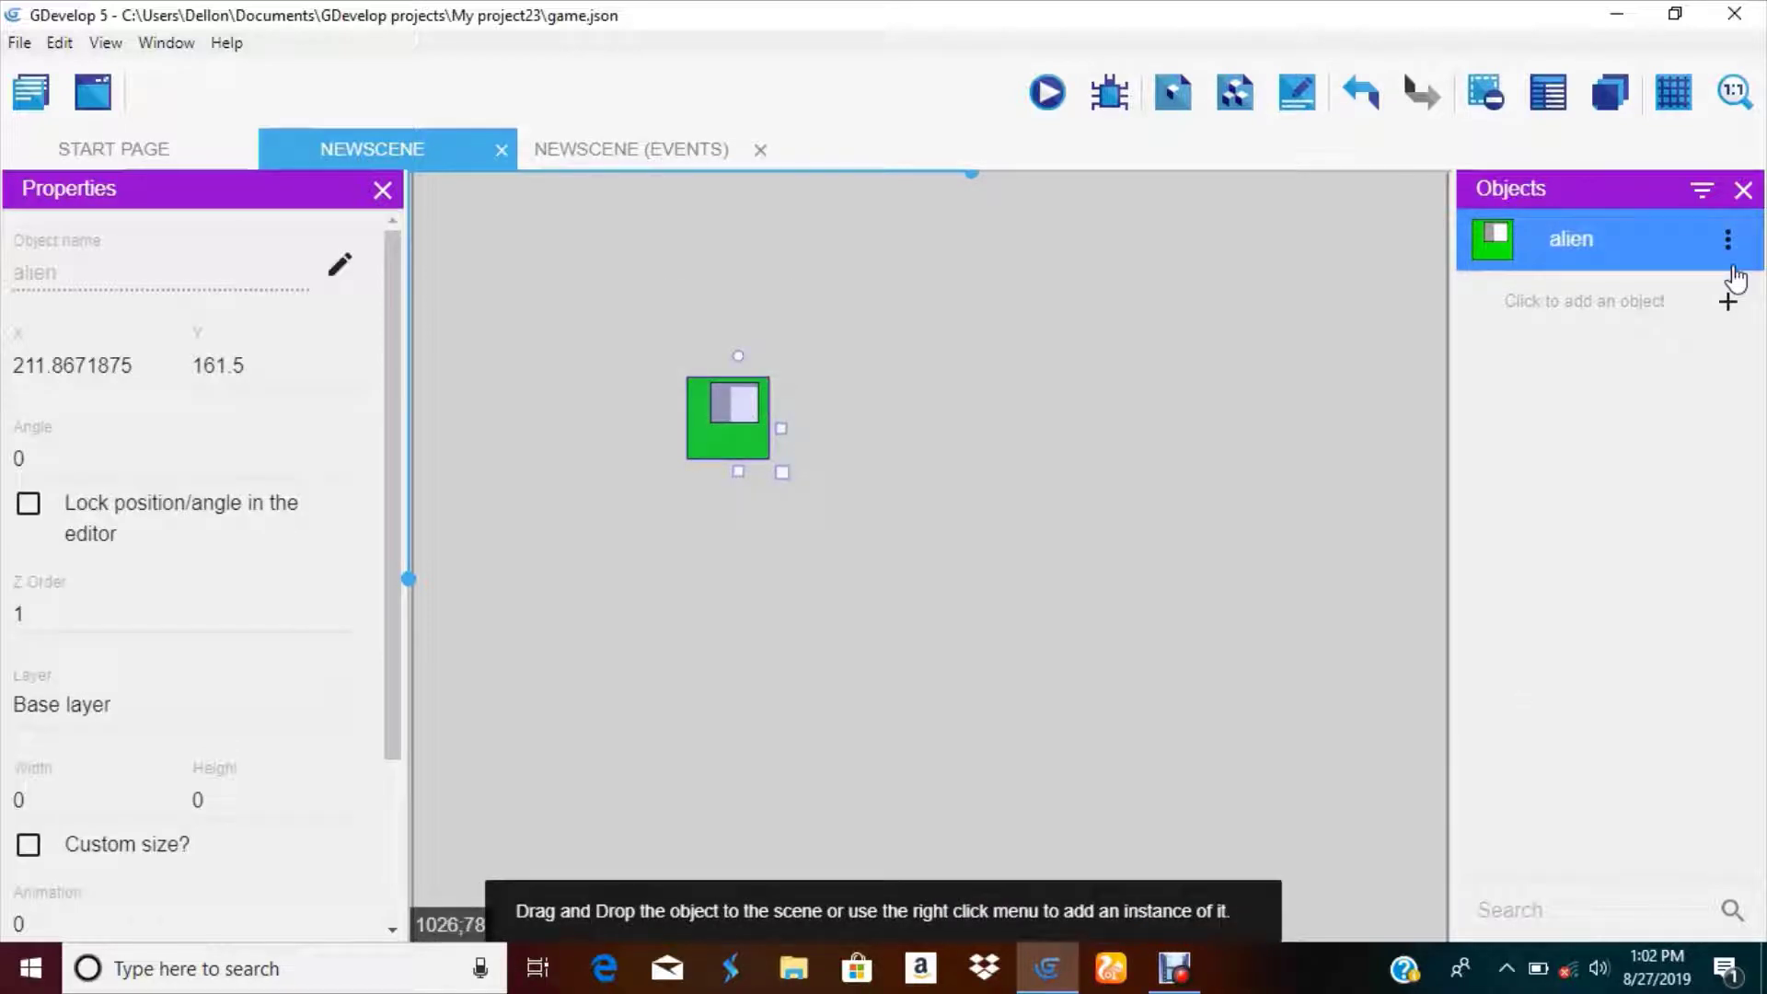
# - Add the Platformer character behavior to the alien object
pyautogui.click(1728, 239)
pyautogui.click(1642, 292)
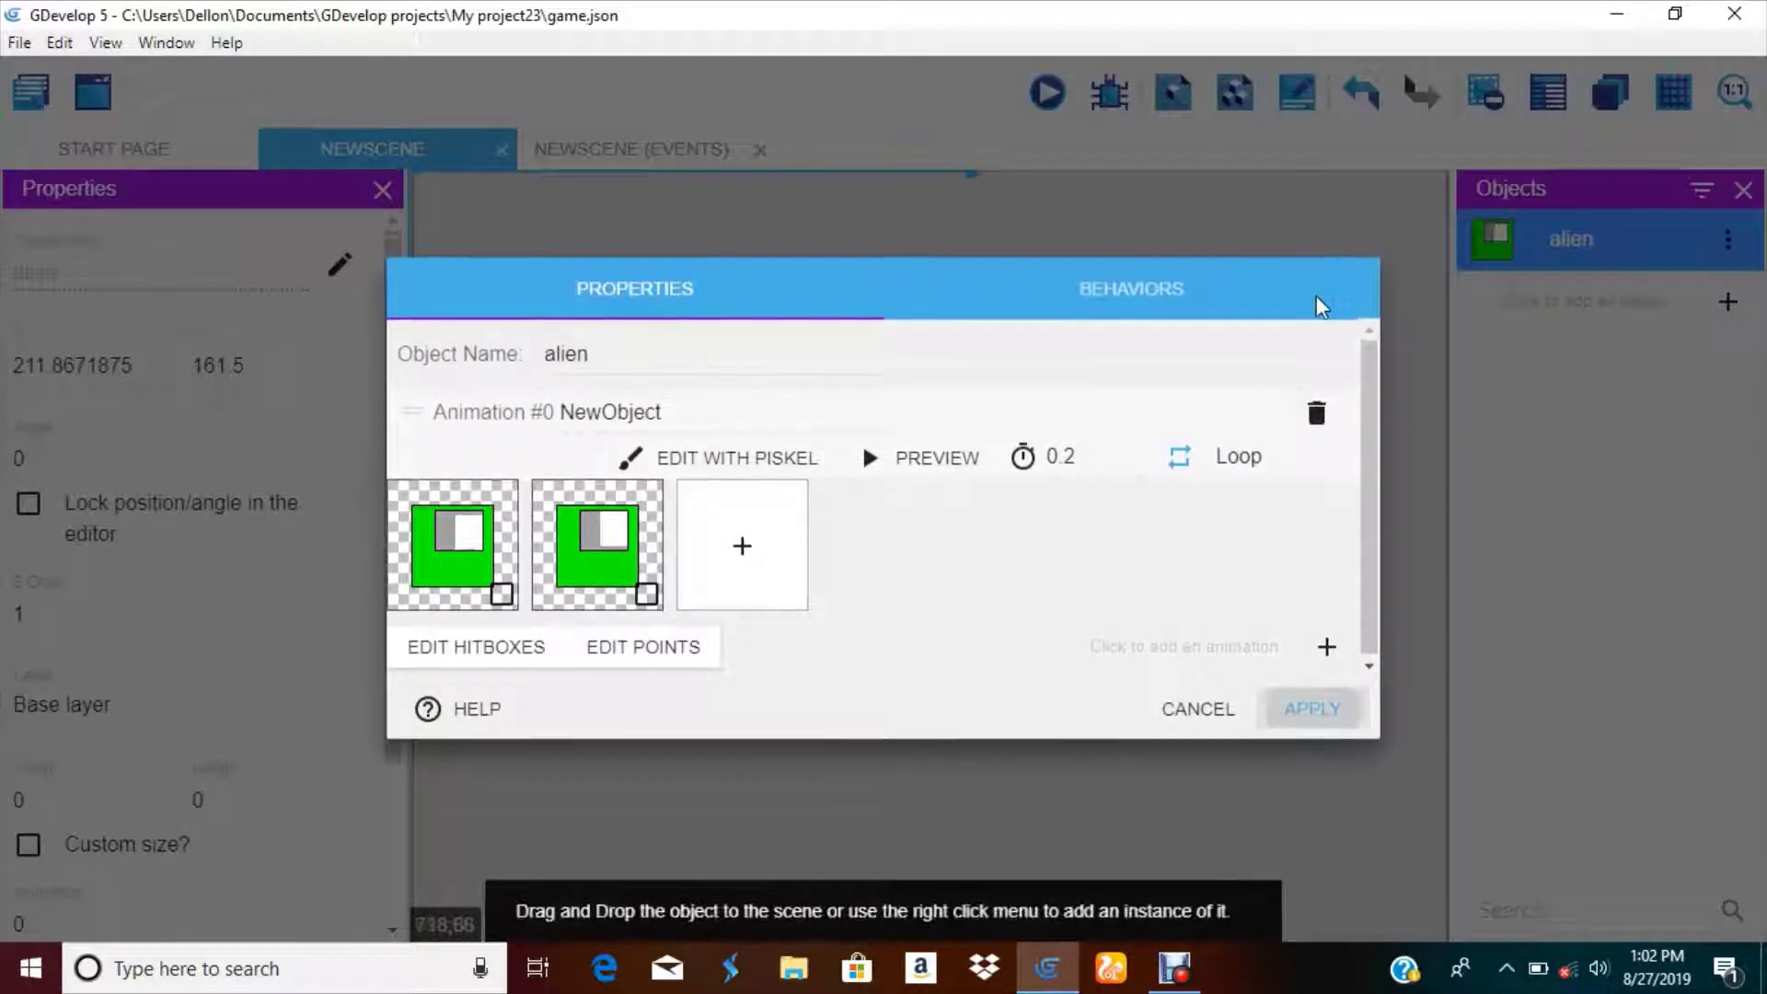
pyautogui.click(1141, 288)
pyautogui.click(1348, 535)
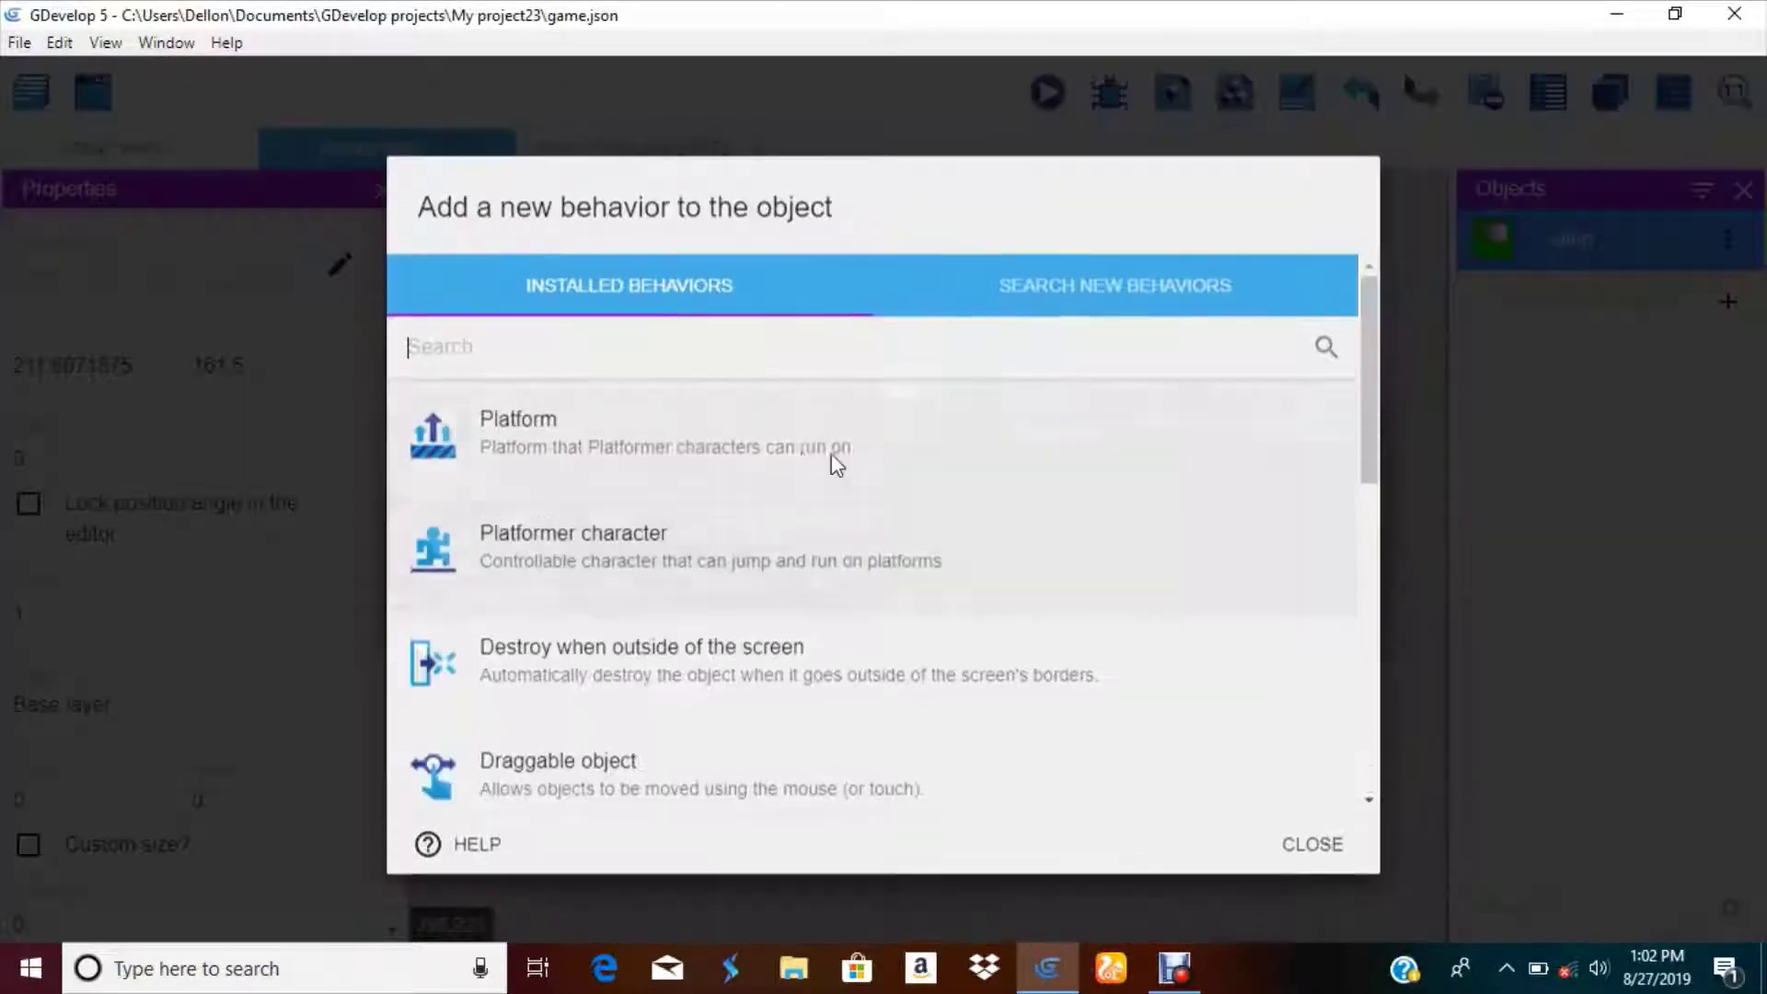
pyautogui.click(552, 564)
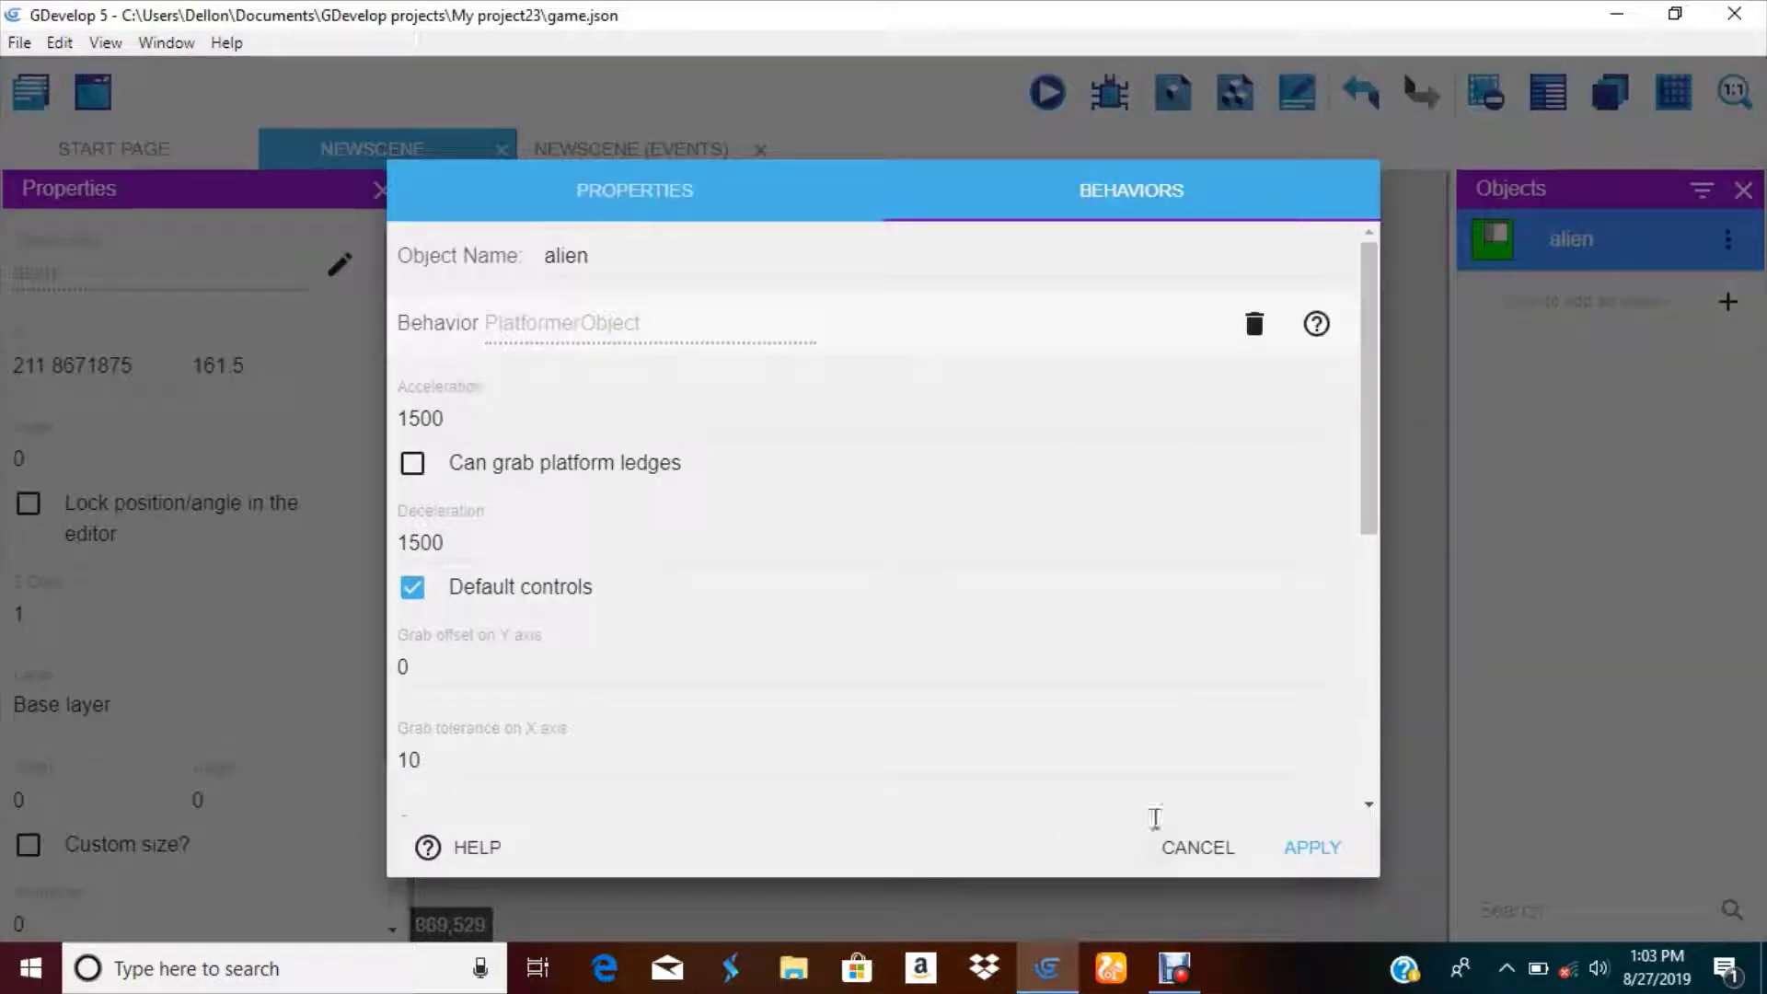
# - Add two new custom points to the alien sprite
pyautogui.click(600, 205)
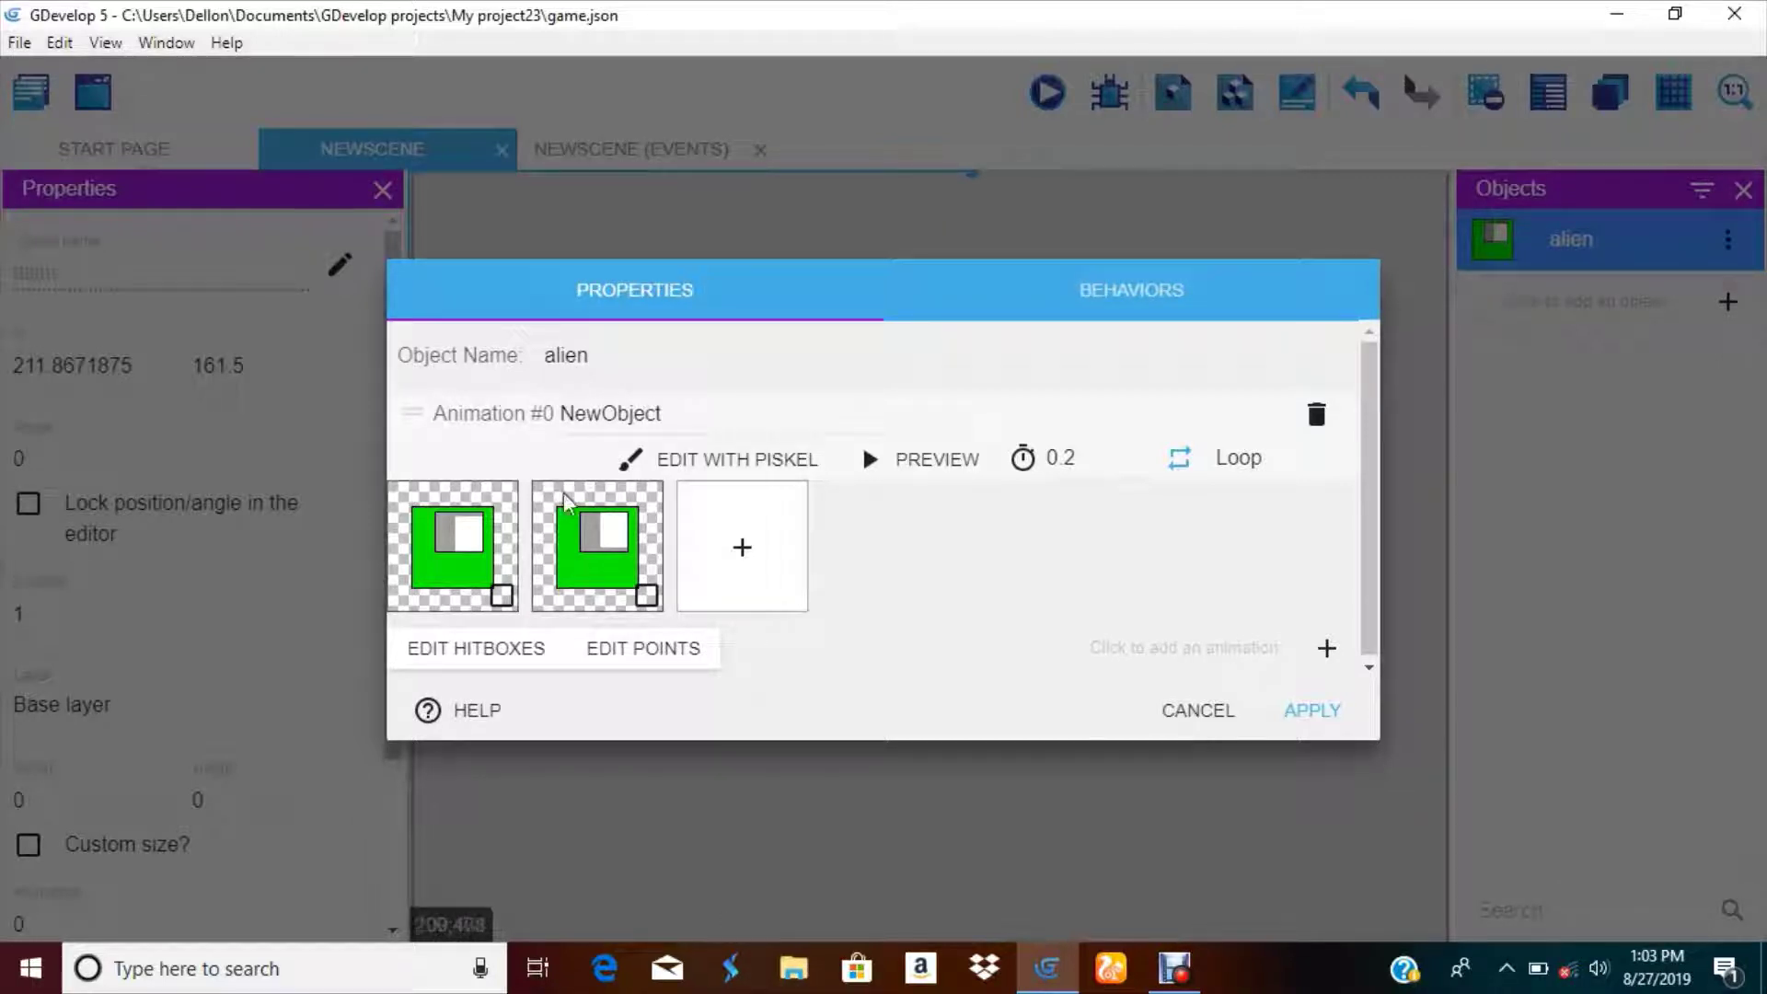
pyautogui.click(591, 655)
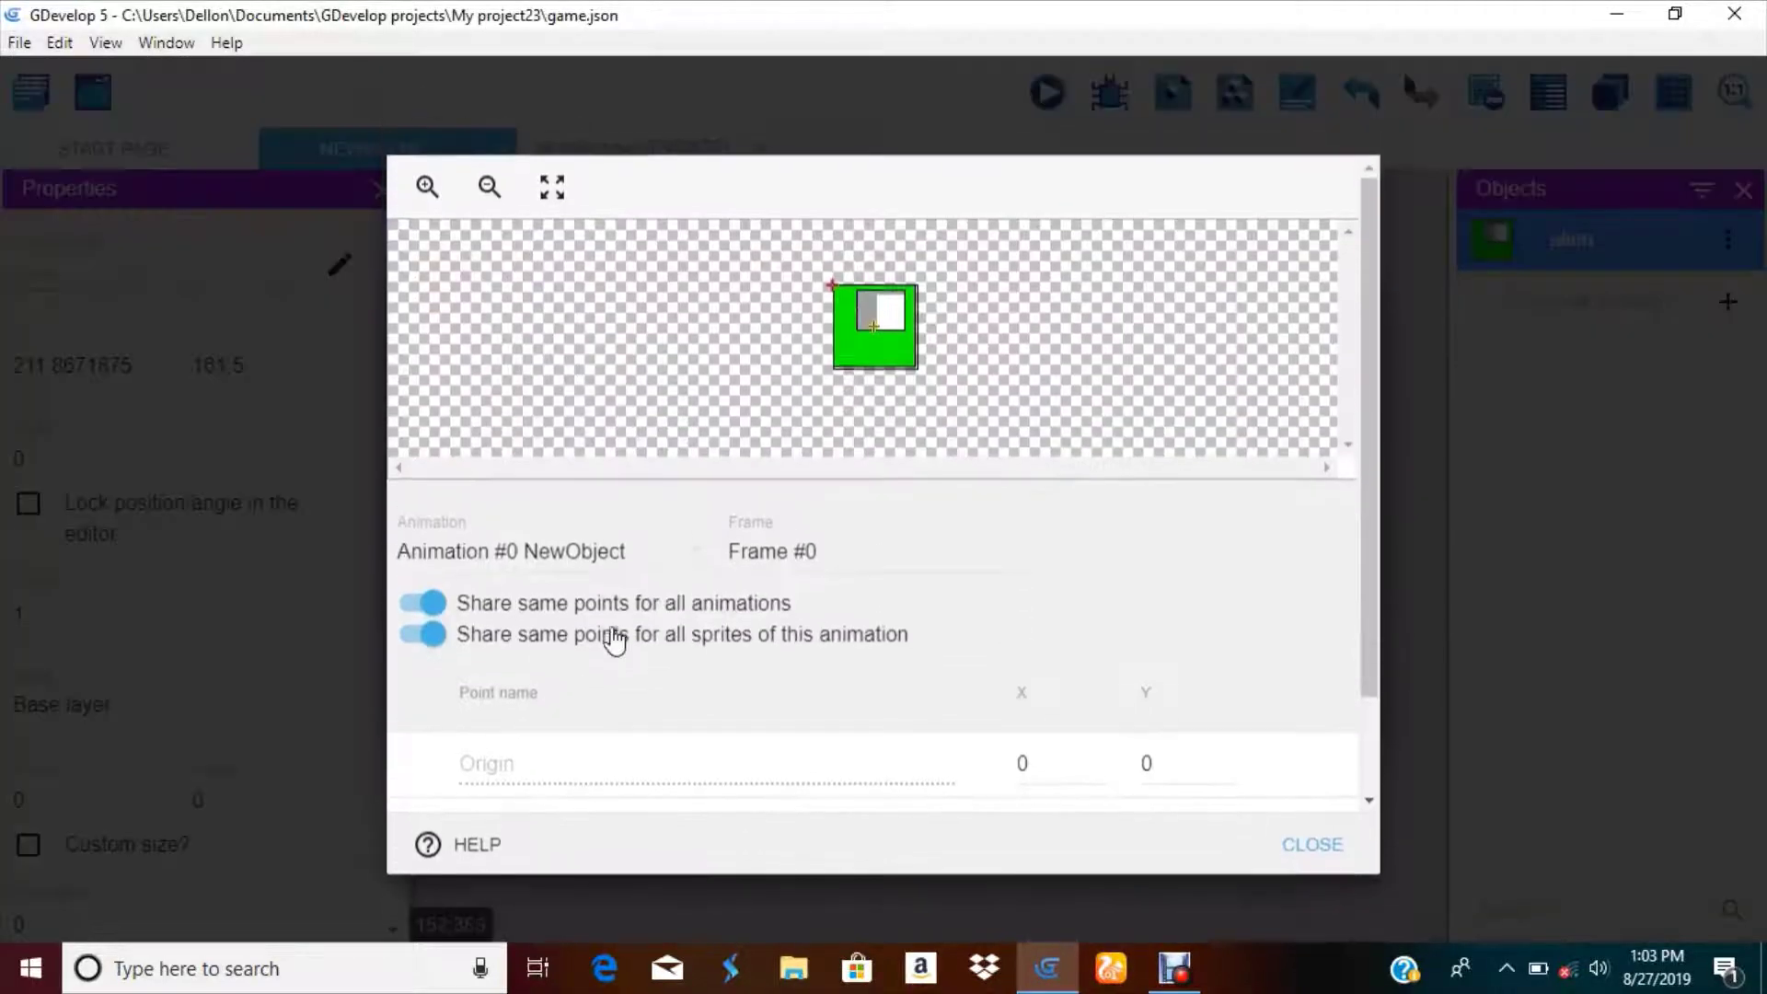
pyautogui.scroll(-2, 954, 591)
pyautogui.click(1296, 784)
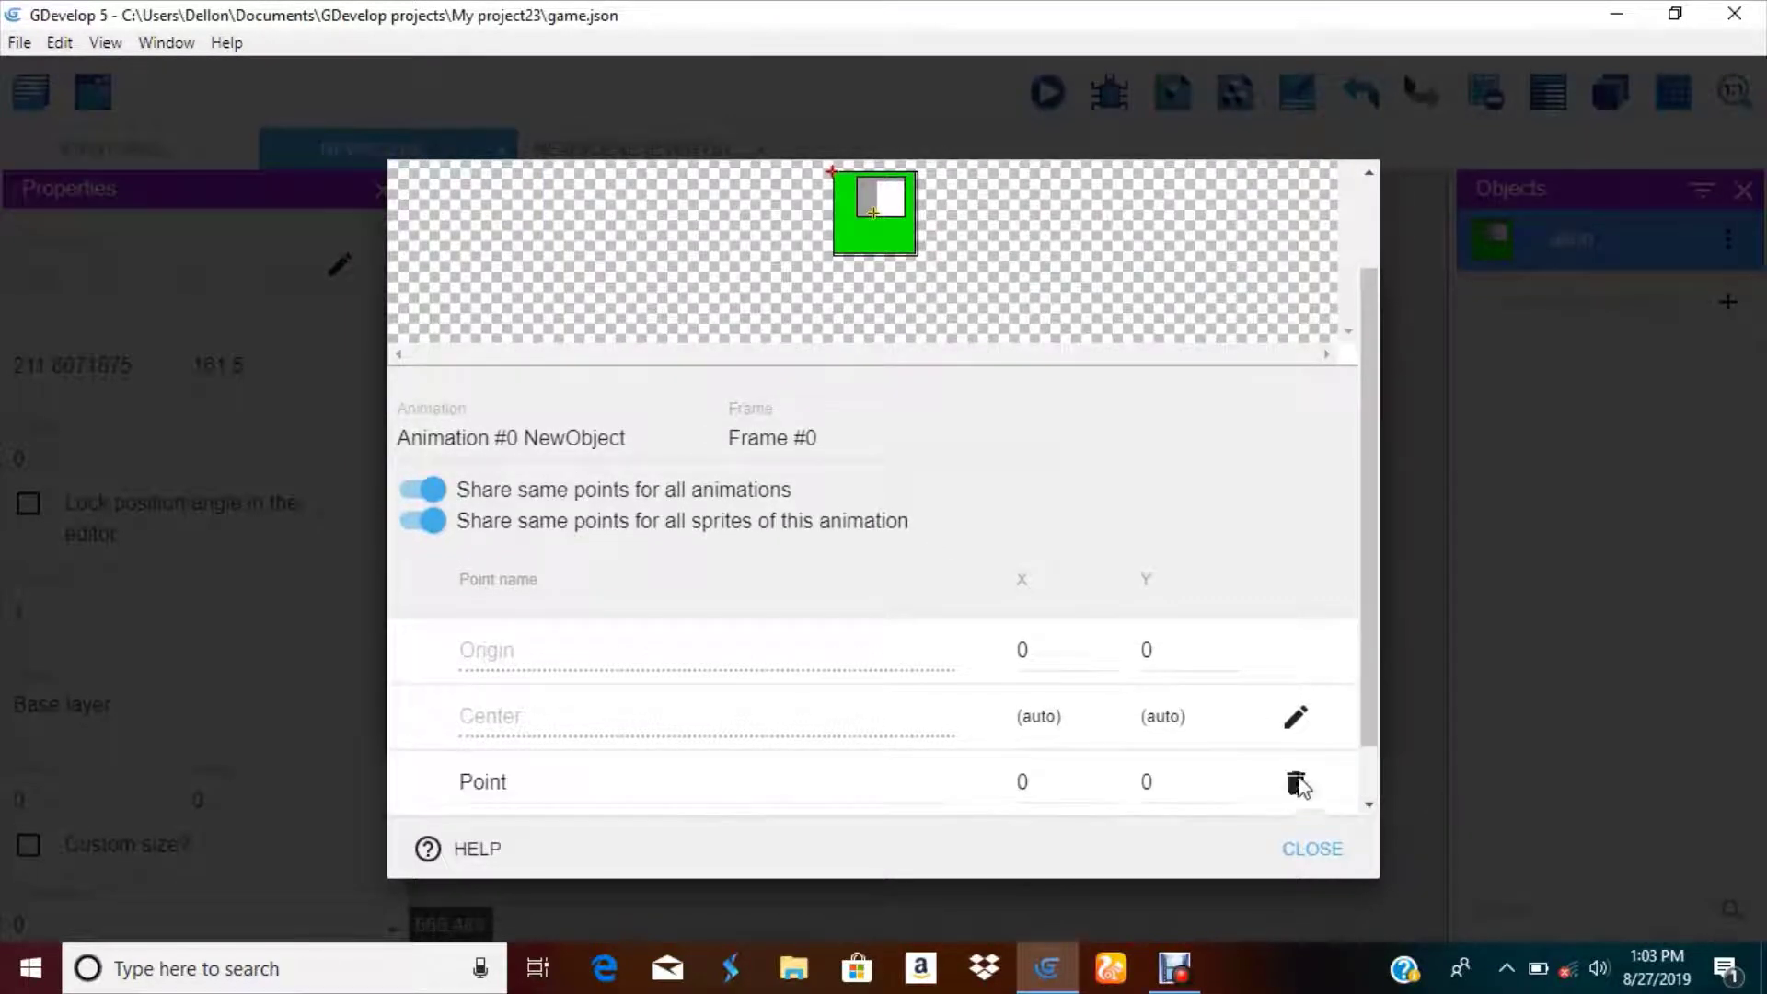
pyautogui.scroll(-1, 1289, 791)
pyautogui.click(1295, 783)
# - Rename the two custom points as grab and lazer_eye
pyautogui.doubleClick(721, 714)
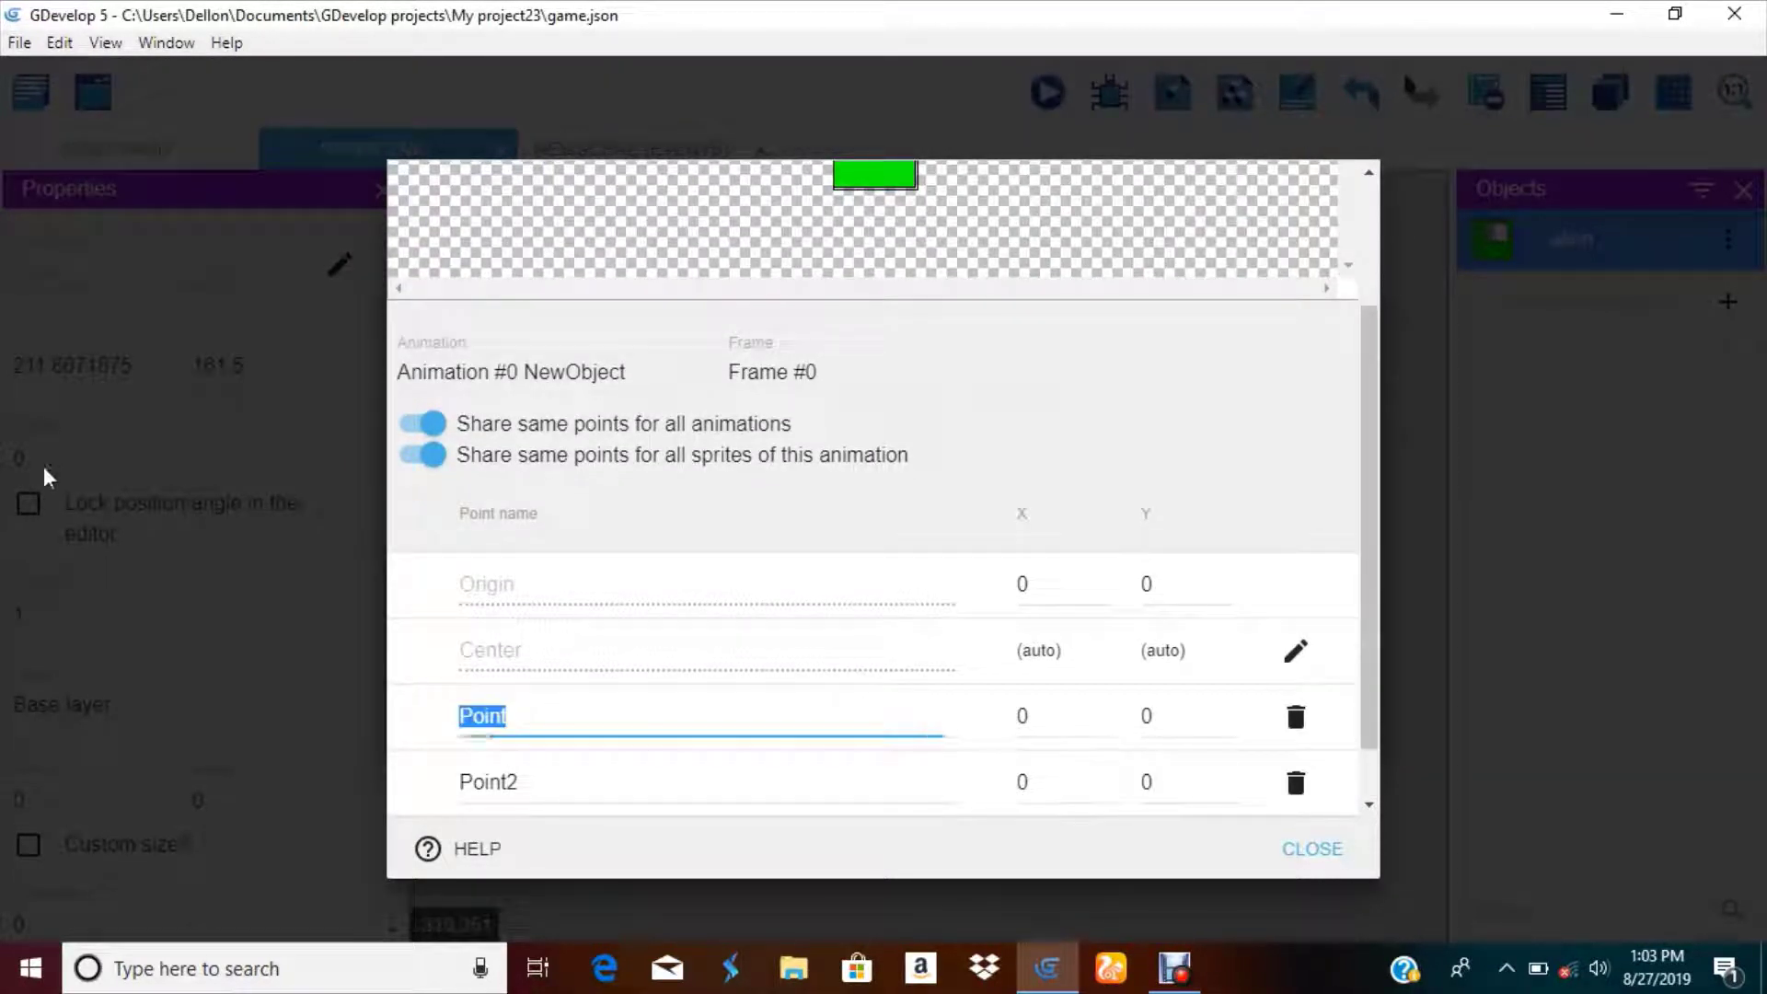
pyautogui.press('BackSpace')
pyautogui.write('grab')
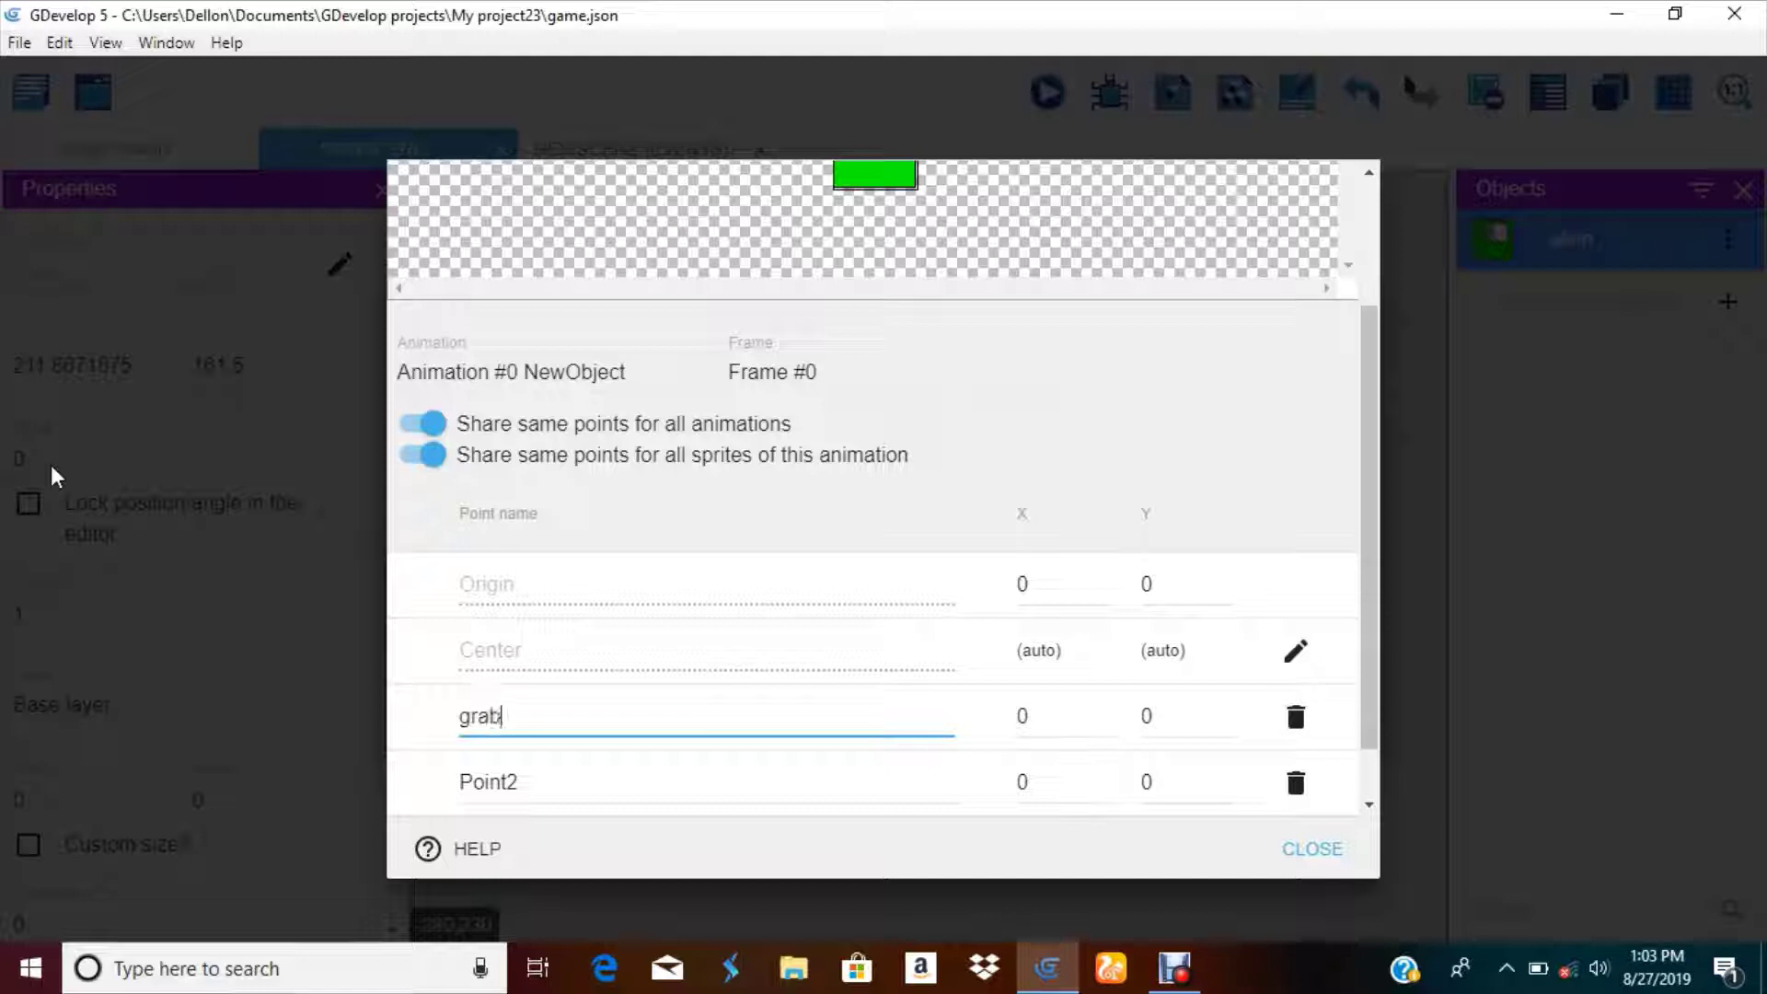
pyautogui.doubleClick(552, 793)
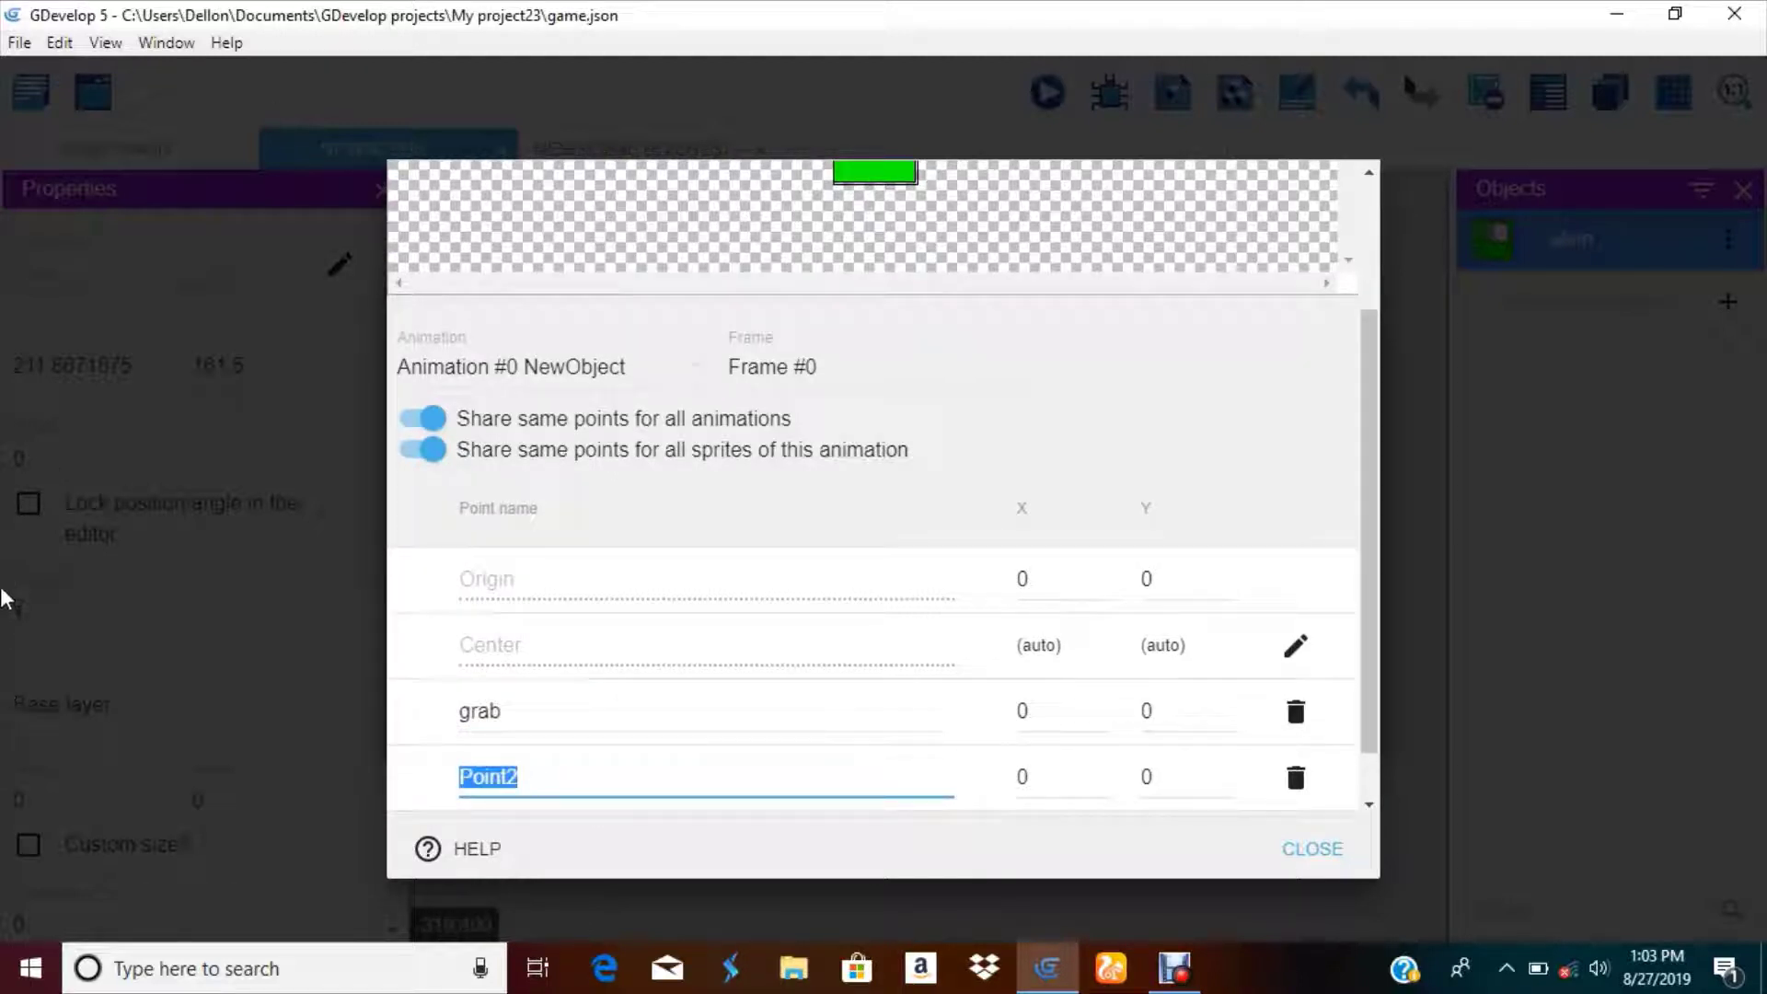
pyautogui.press('BackSpace')
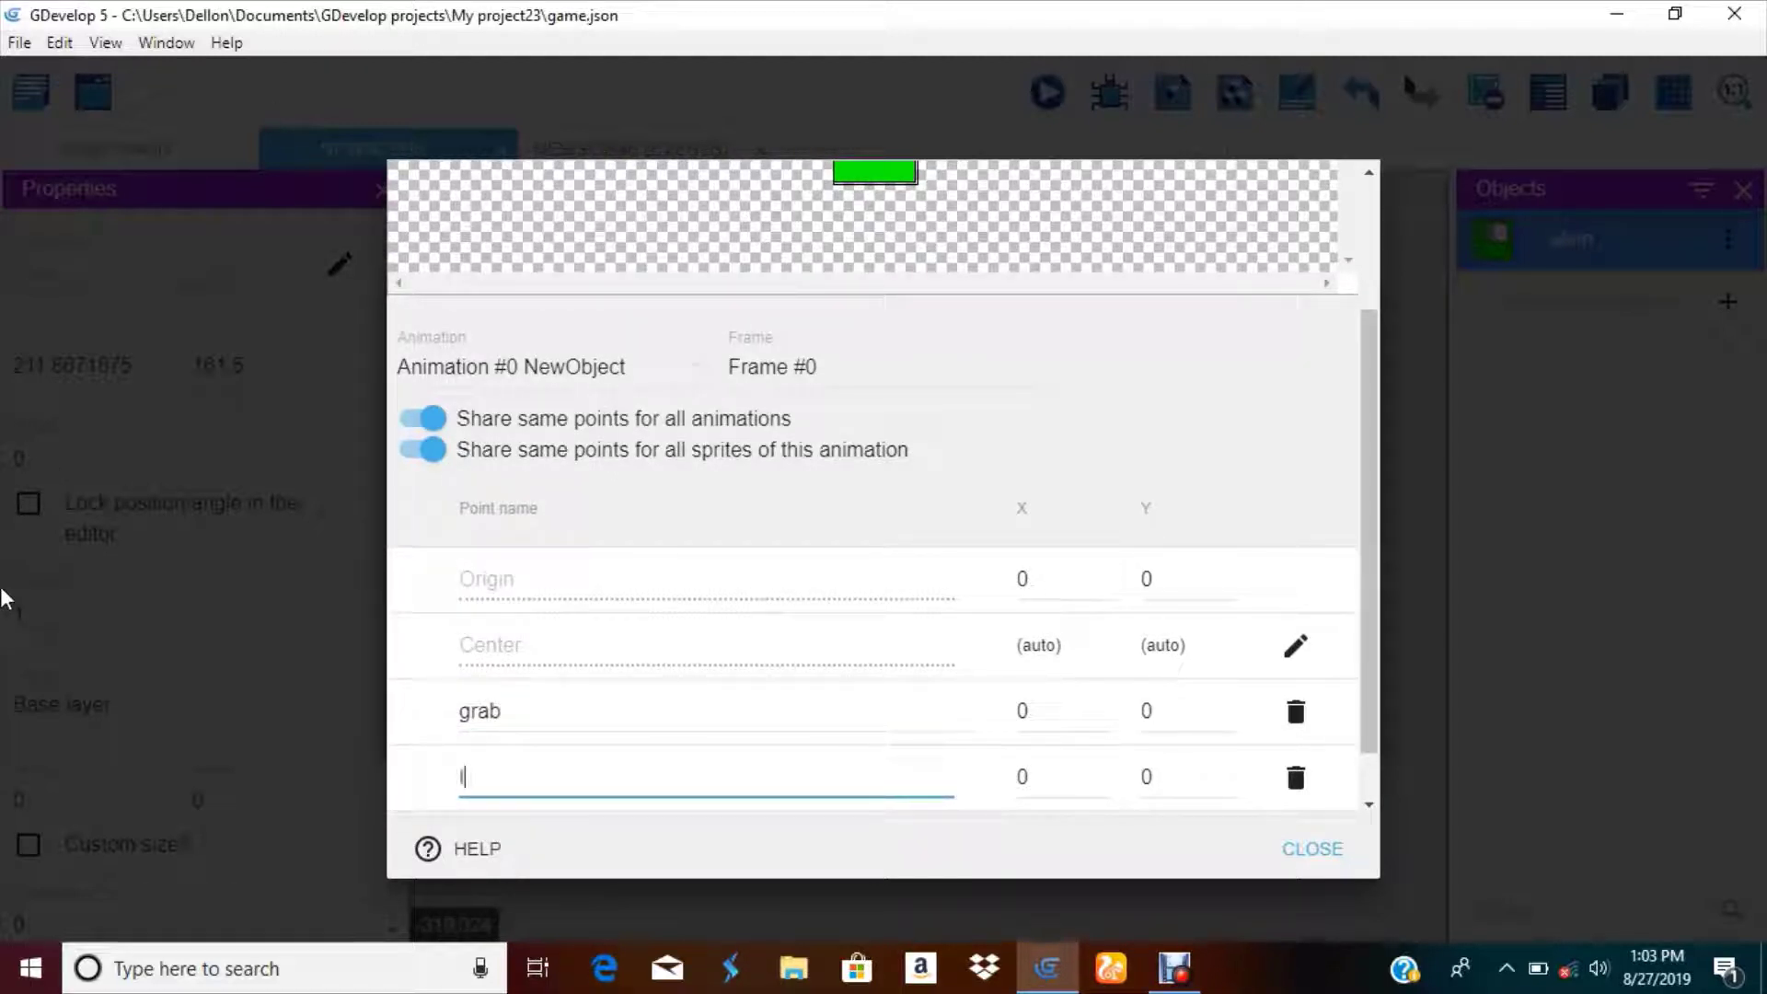
pyautogui.write('lazer_eye')
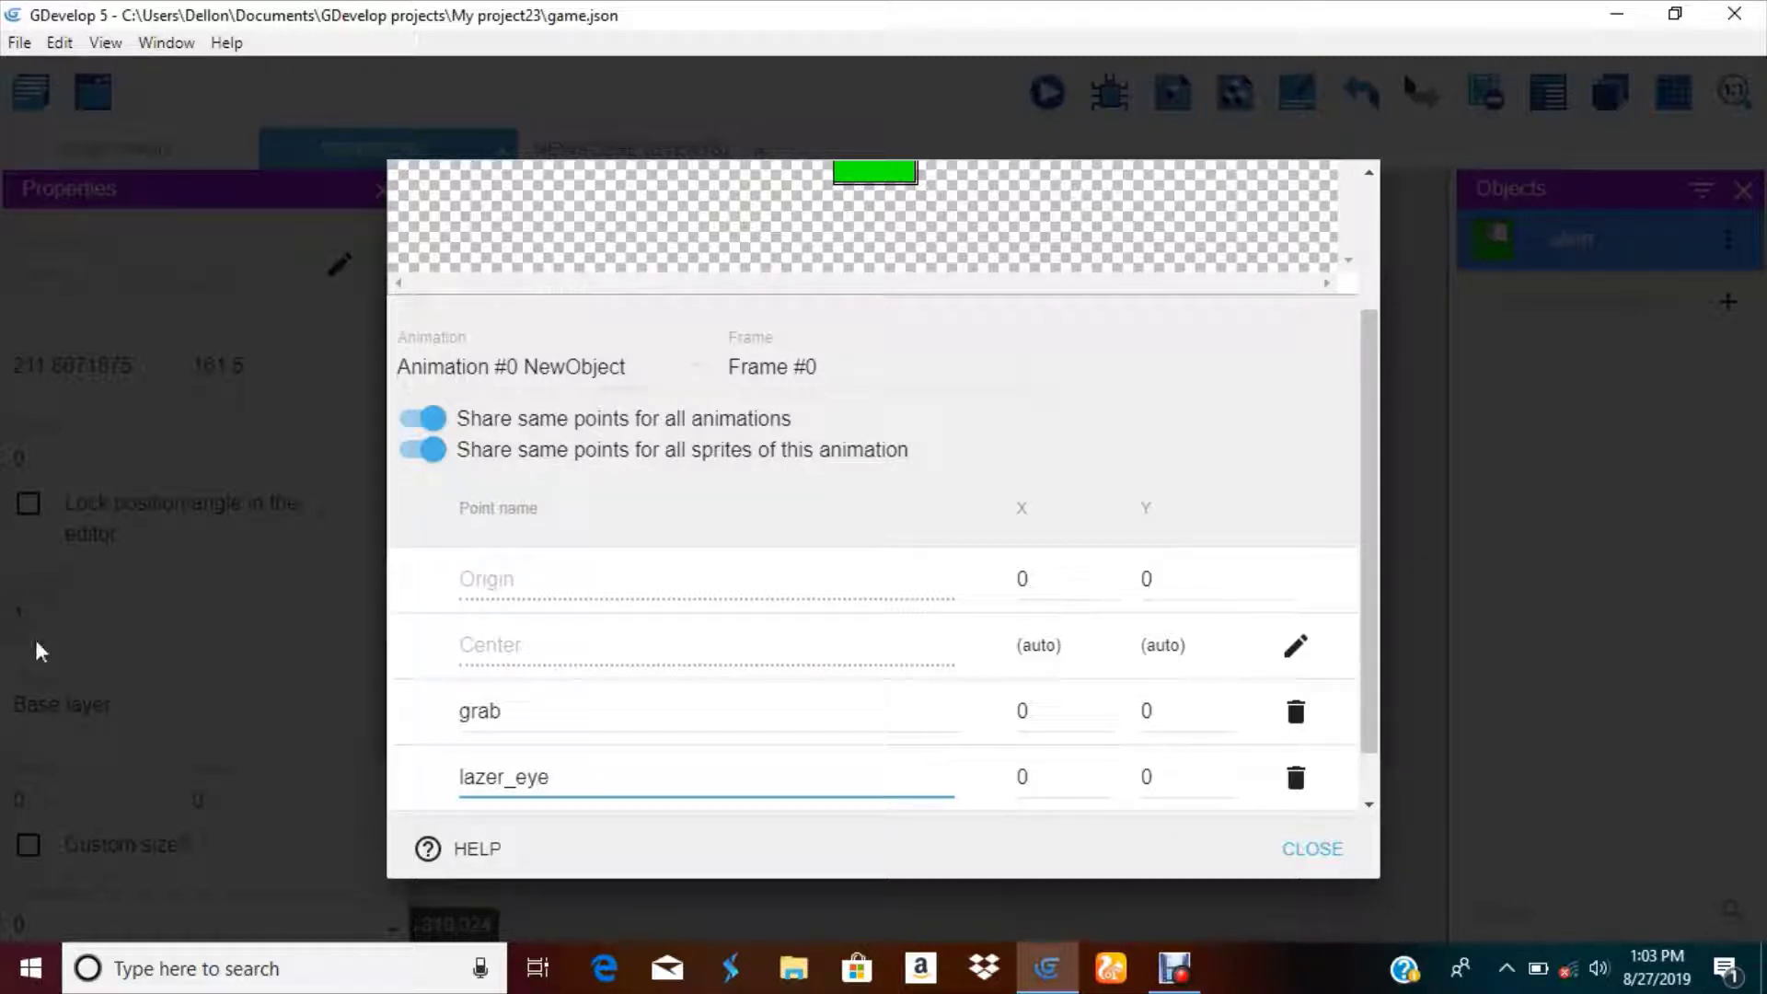
# - Set the grab point to X 44, Y 44 and reposition it on the sprite's lower body at X 35.5, Y 46
pyautogui.scroll(3, 874, 297)
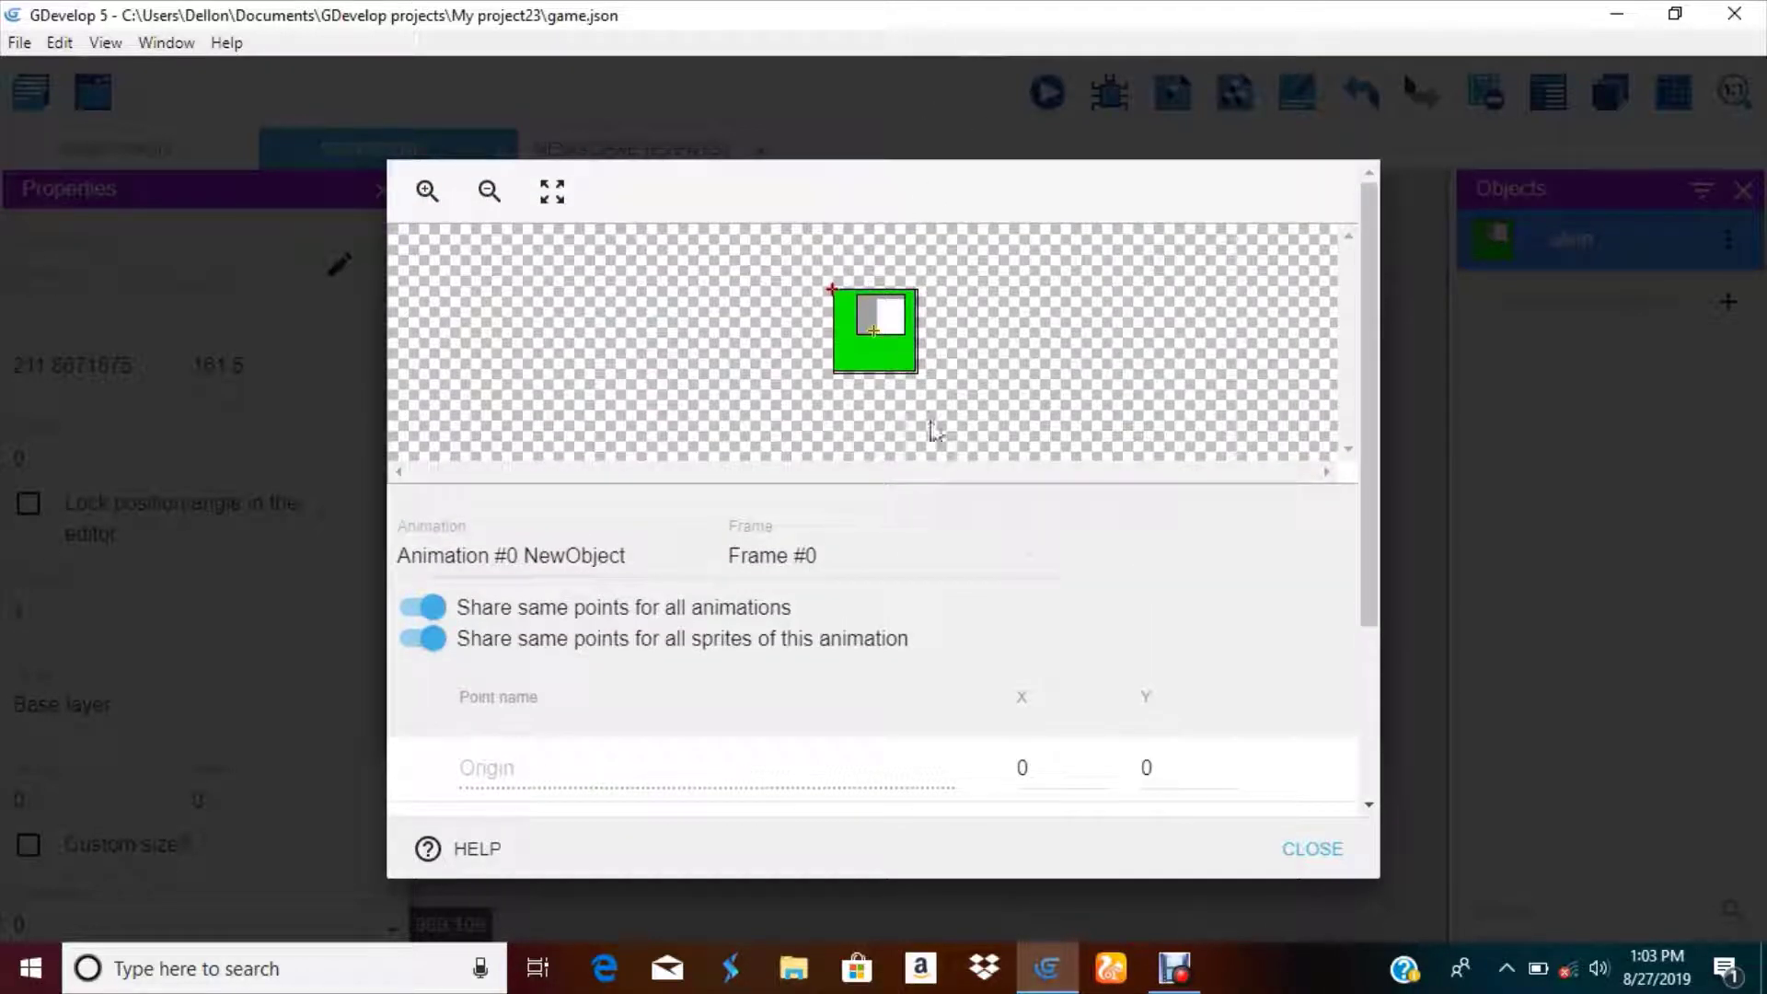
pyautogui.scroll(-3, 931, 430)
pyautogui.click(1045, 658)
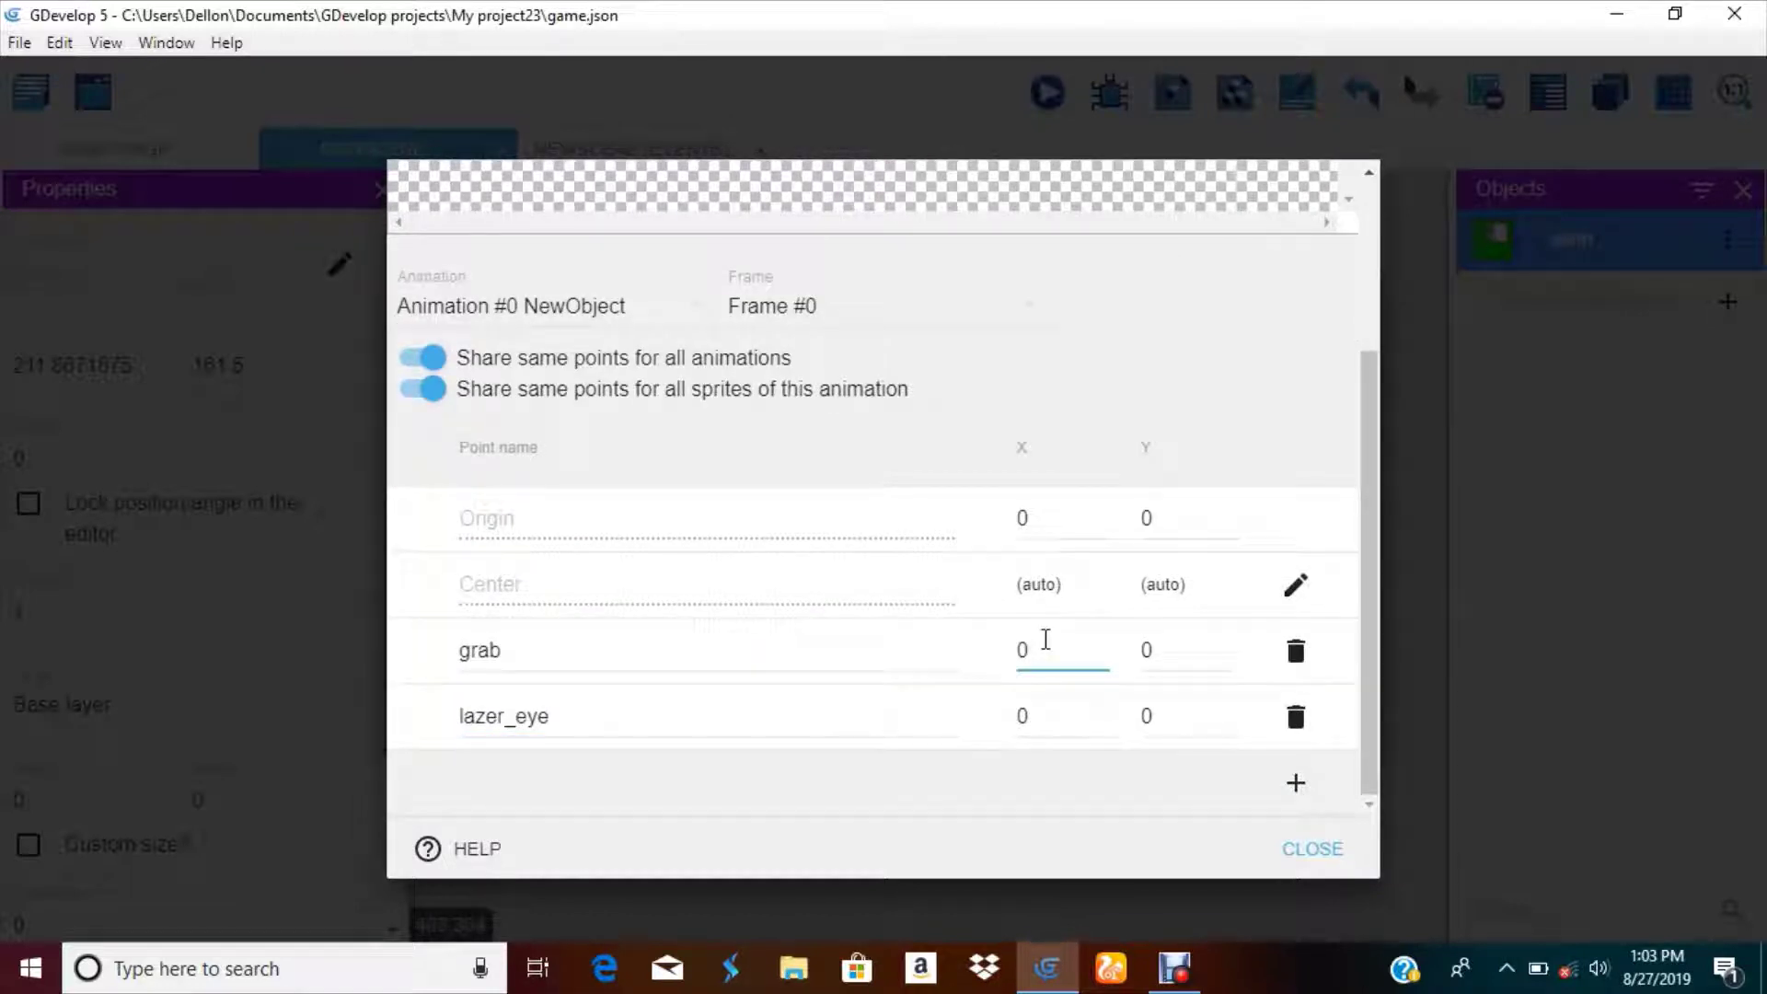
pyautogui.write('44')
pyautogui.click(1202, 648)
pyautogui.write('44')
pyautogui.scroll(3, 681, 331)
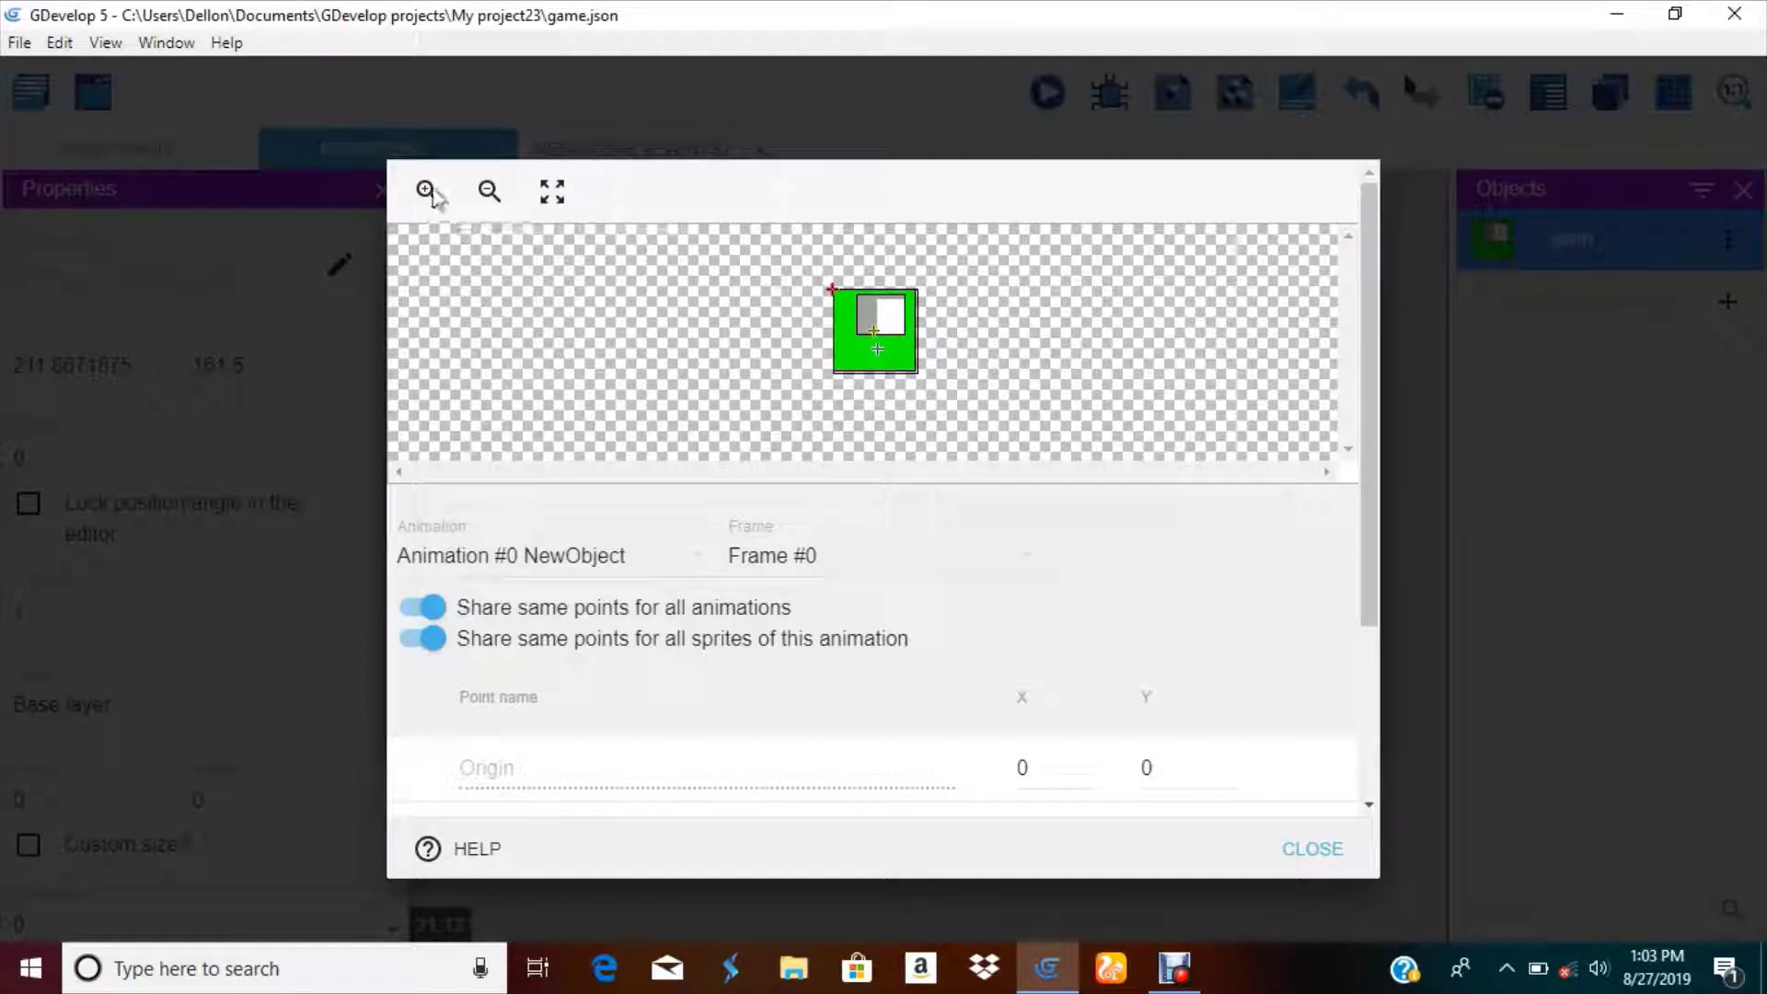
# - Set the lazer_eye point to X 66, Y 66 and reposition it on the white eye area at X 50.5, Y 21
pyautogui.scroll(-3, 1040, 580)
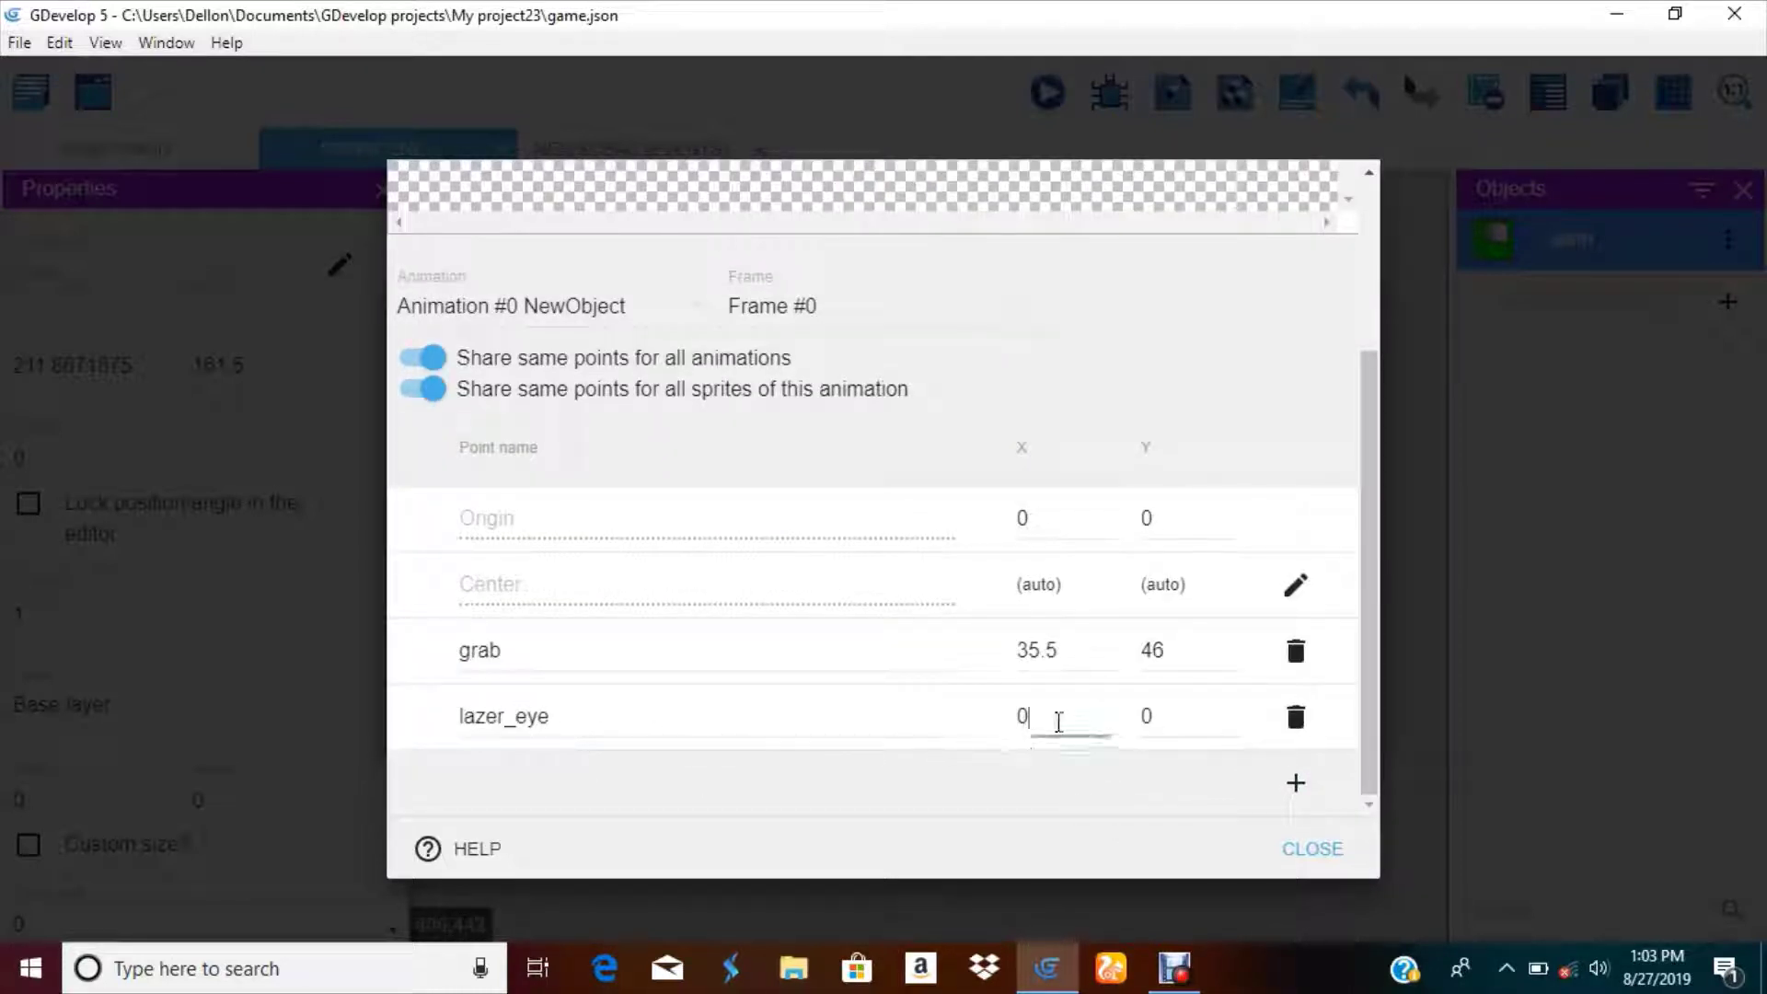
pyautogui.write('66')
pyautogui.click(1196, 709)
pyautogui.write('66')
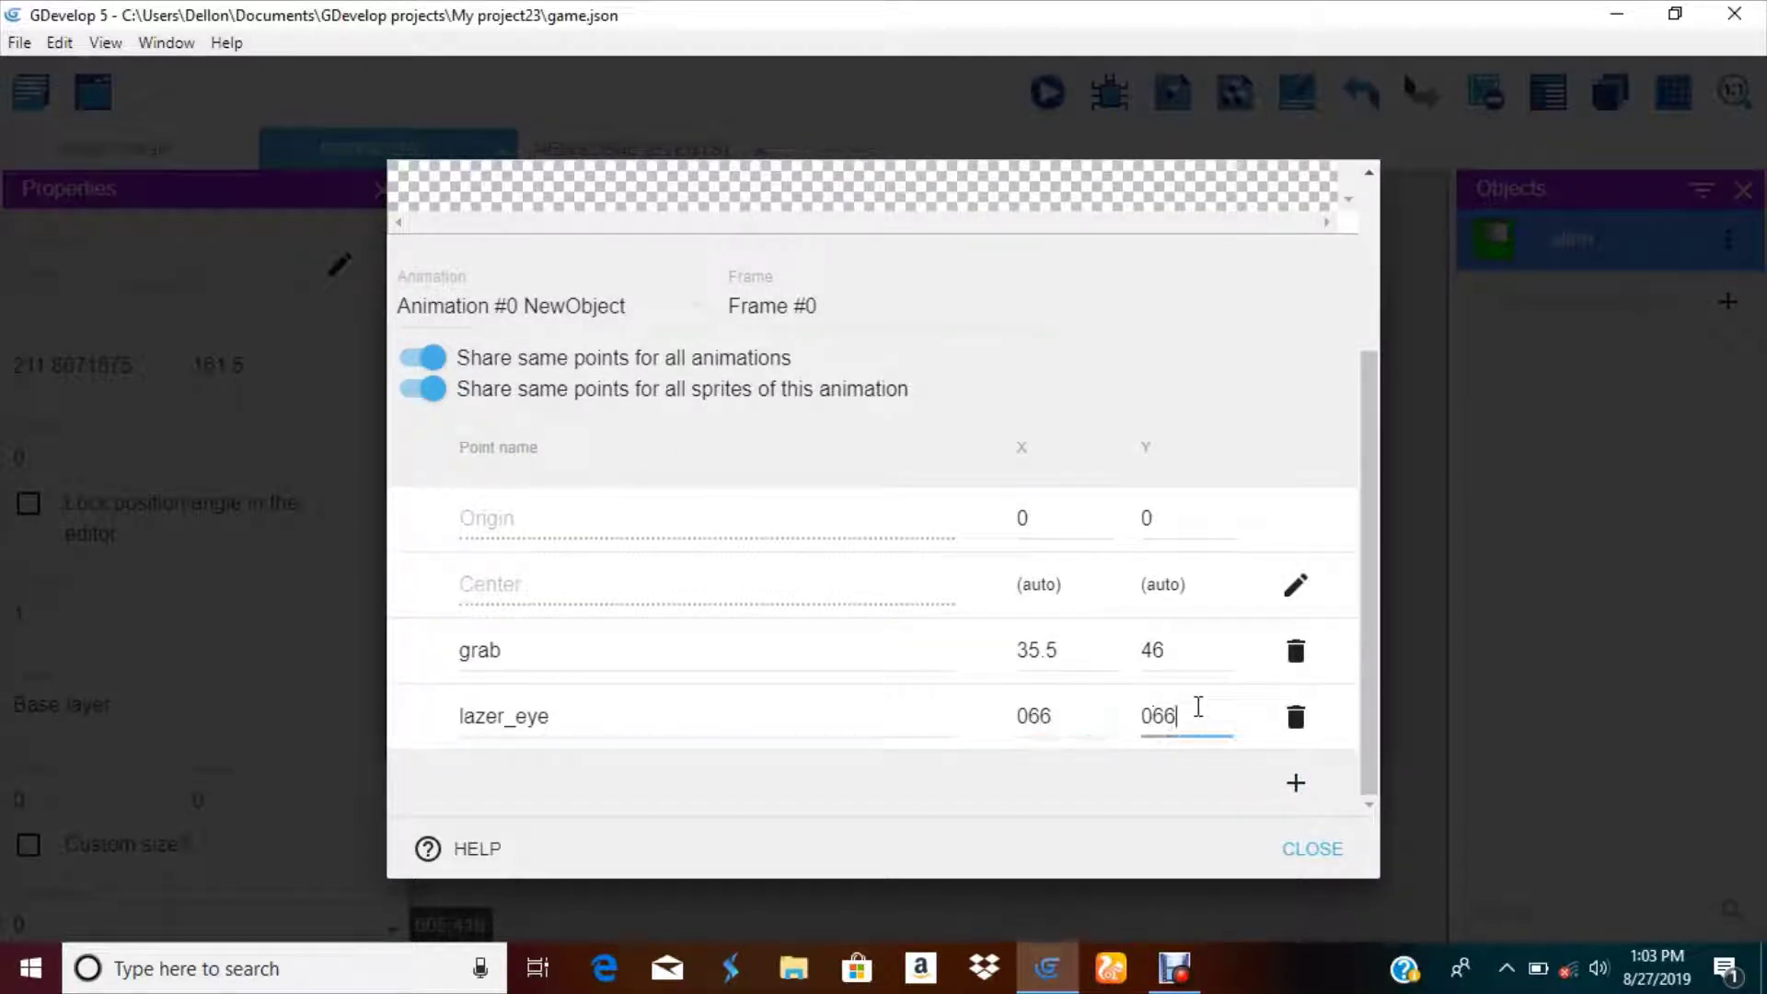
pyautogui.scroll(3, 1077, 367)
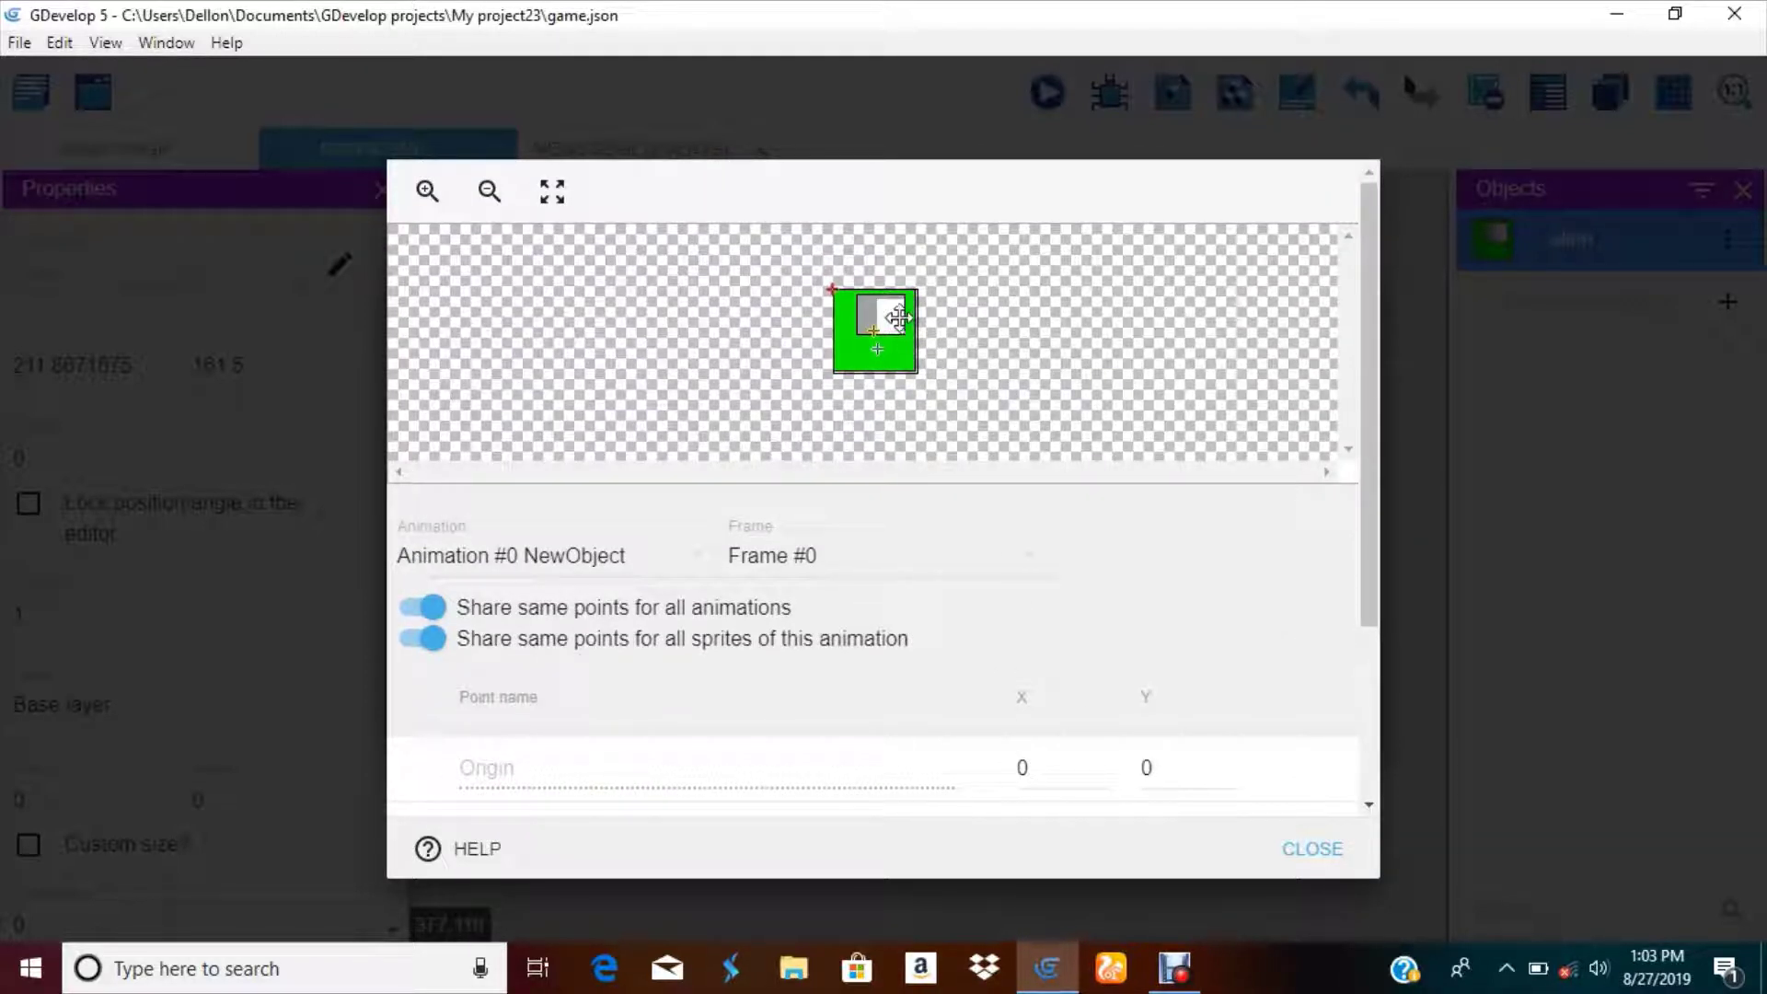
pyautogui.scroll(-3, 1034, 280)
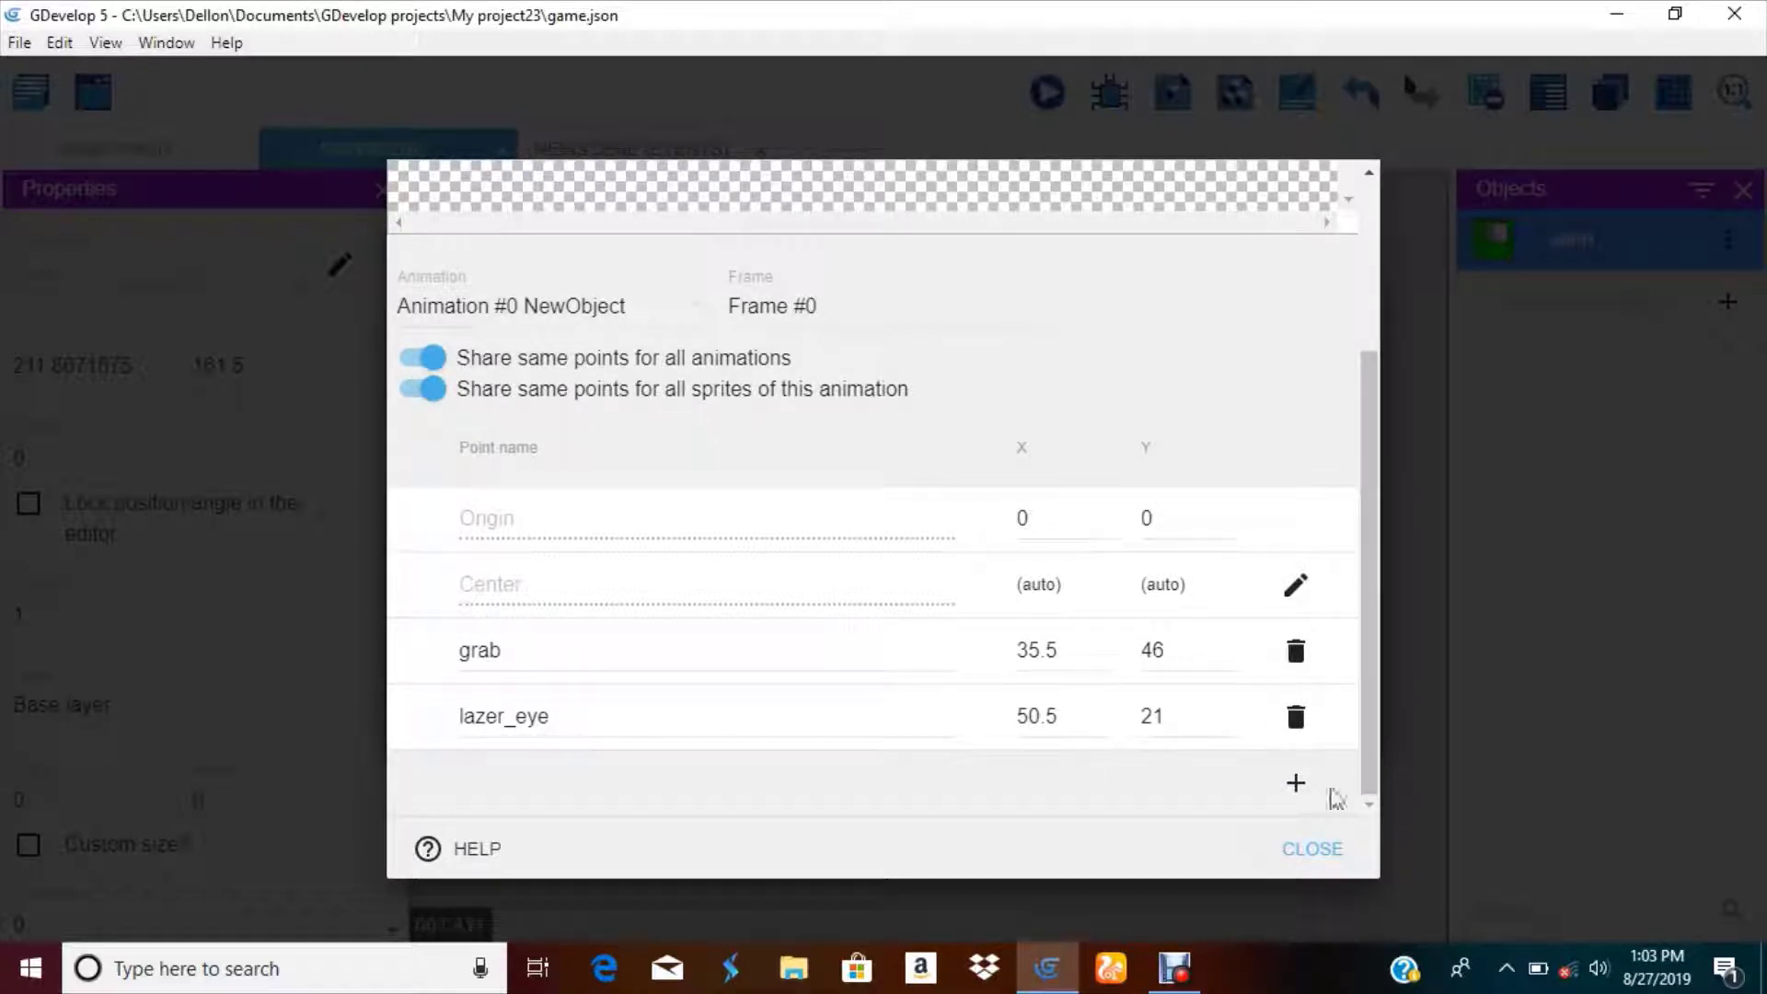
pyautogui.click(1321, 852)
# - Name the first animation normal and apply the object's changes
pyautogui.moveTo(721, 416); pyautogui.dragTo(318, 396)
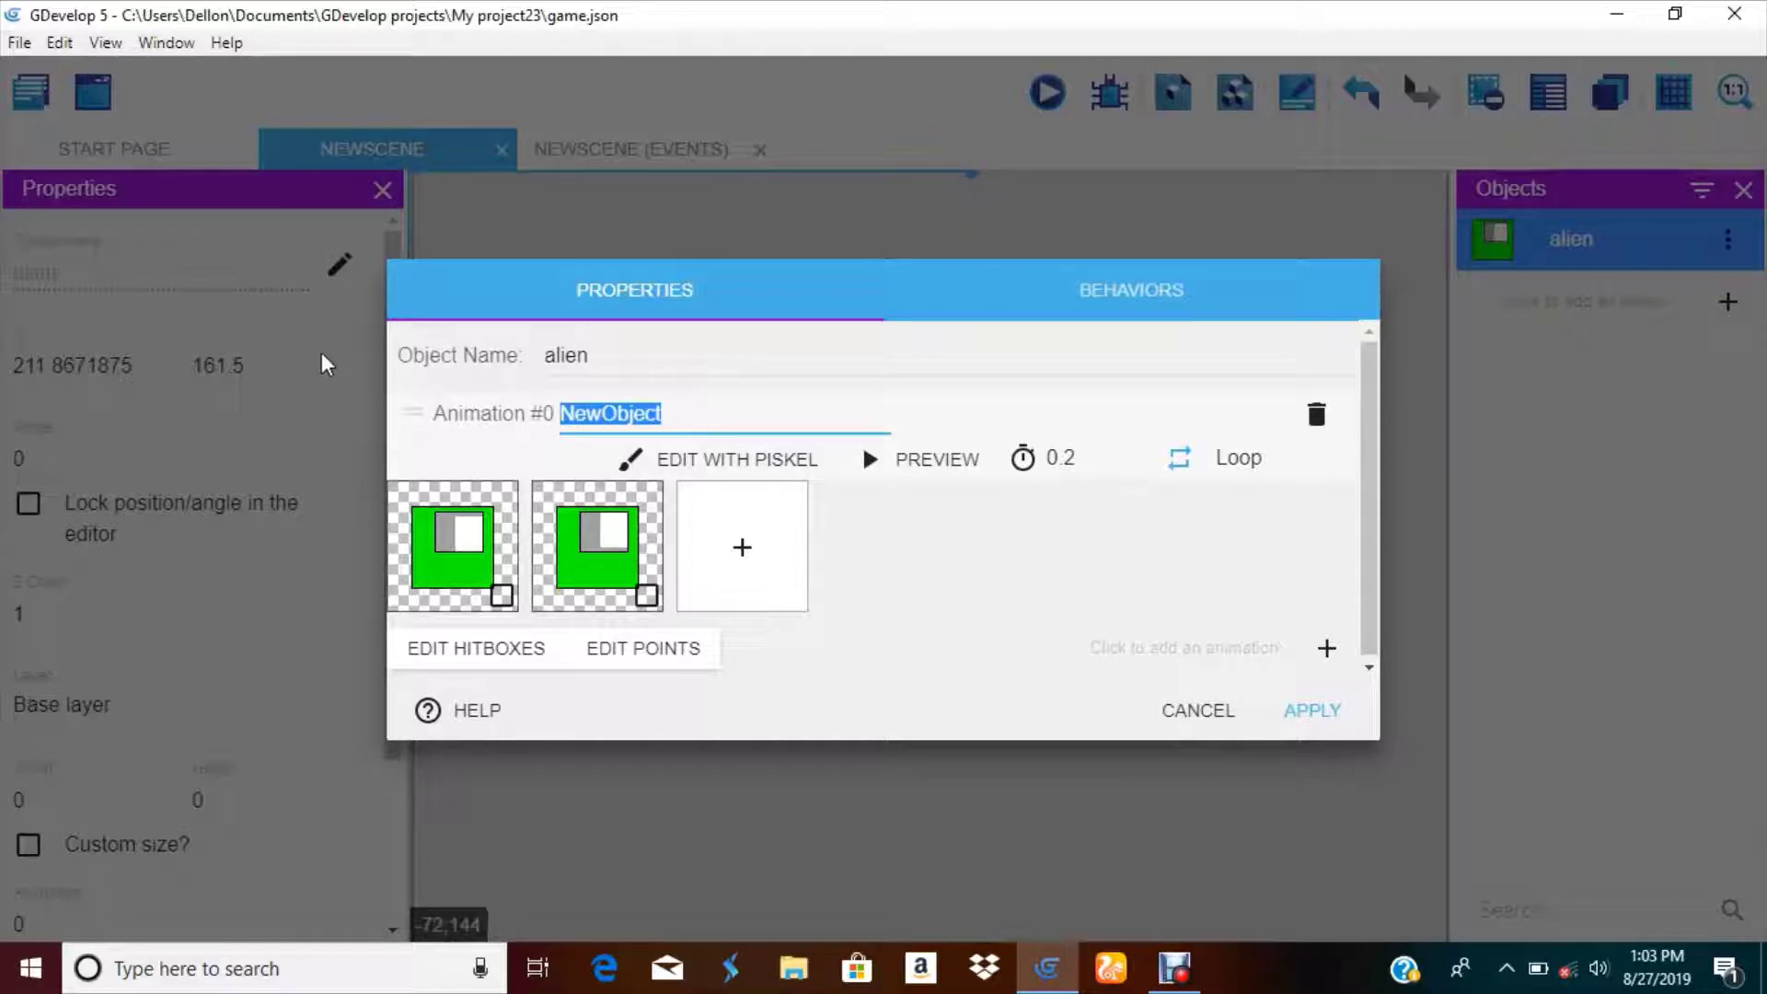
pyautogui.press('BackSpace')
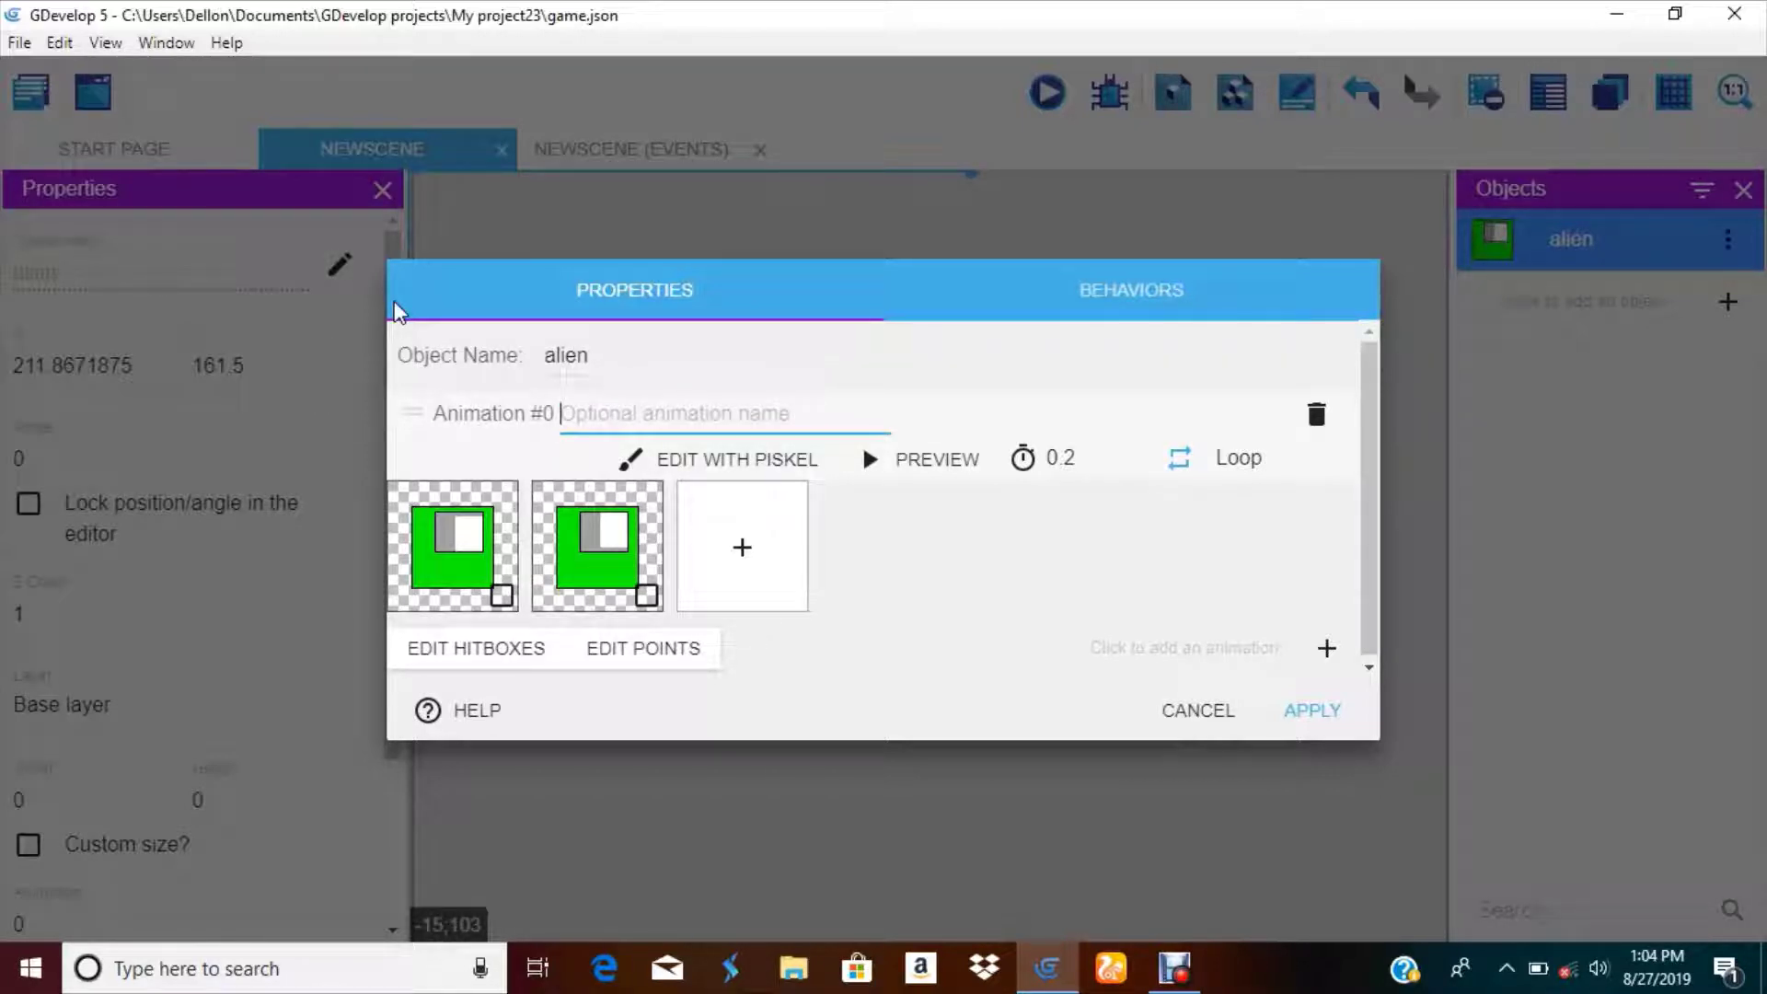
pyautogui.write('normal')
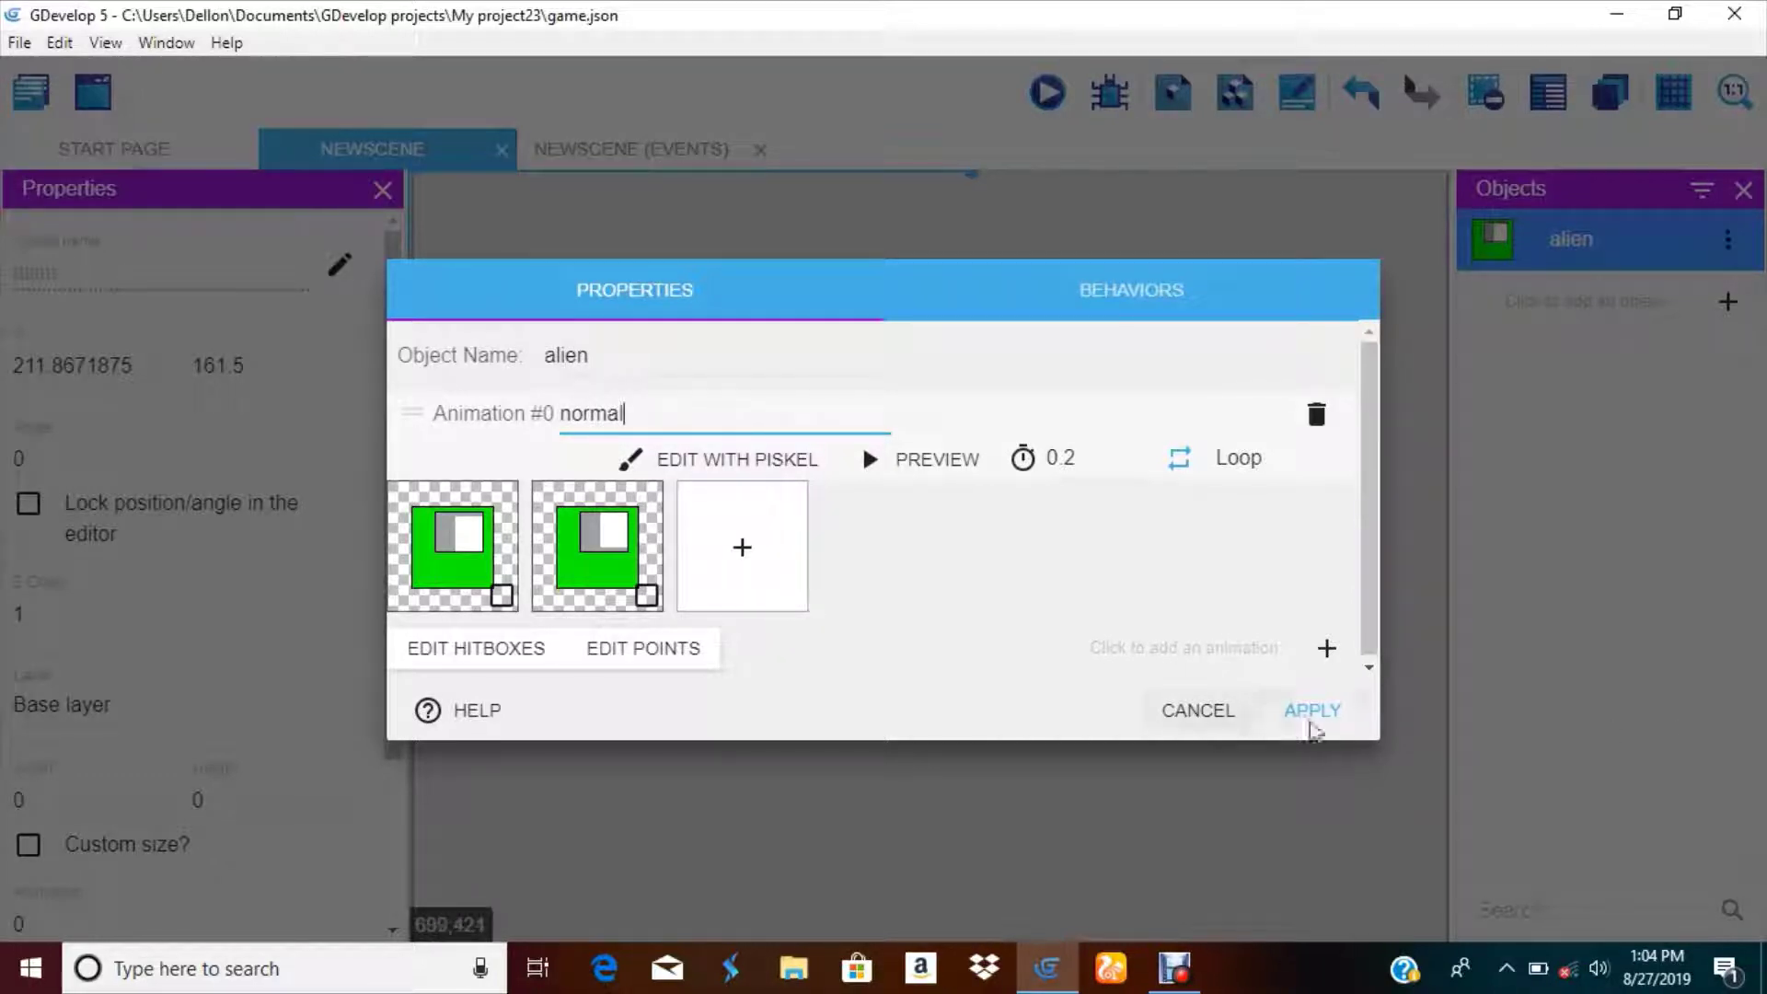
pyautogui.click(1311, 715)
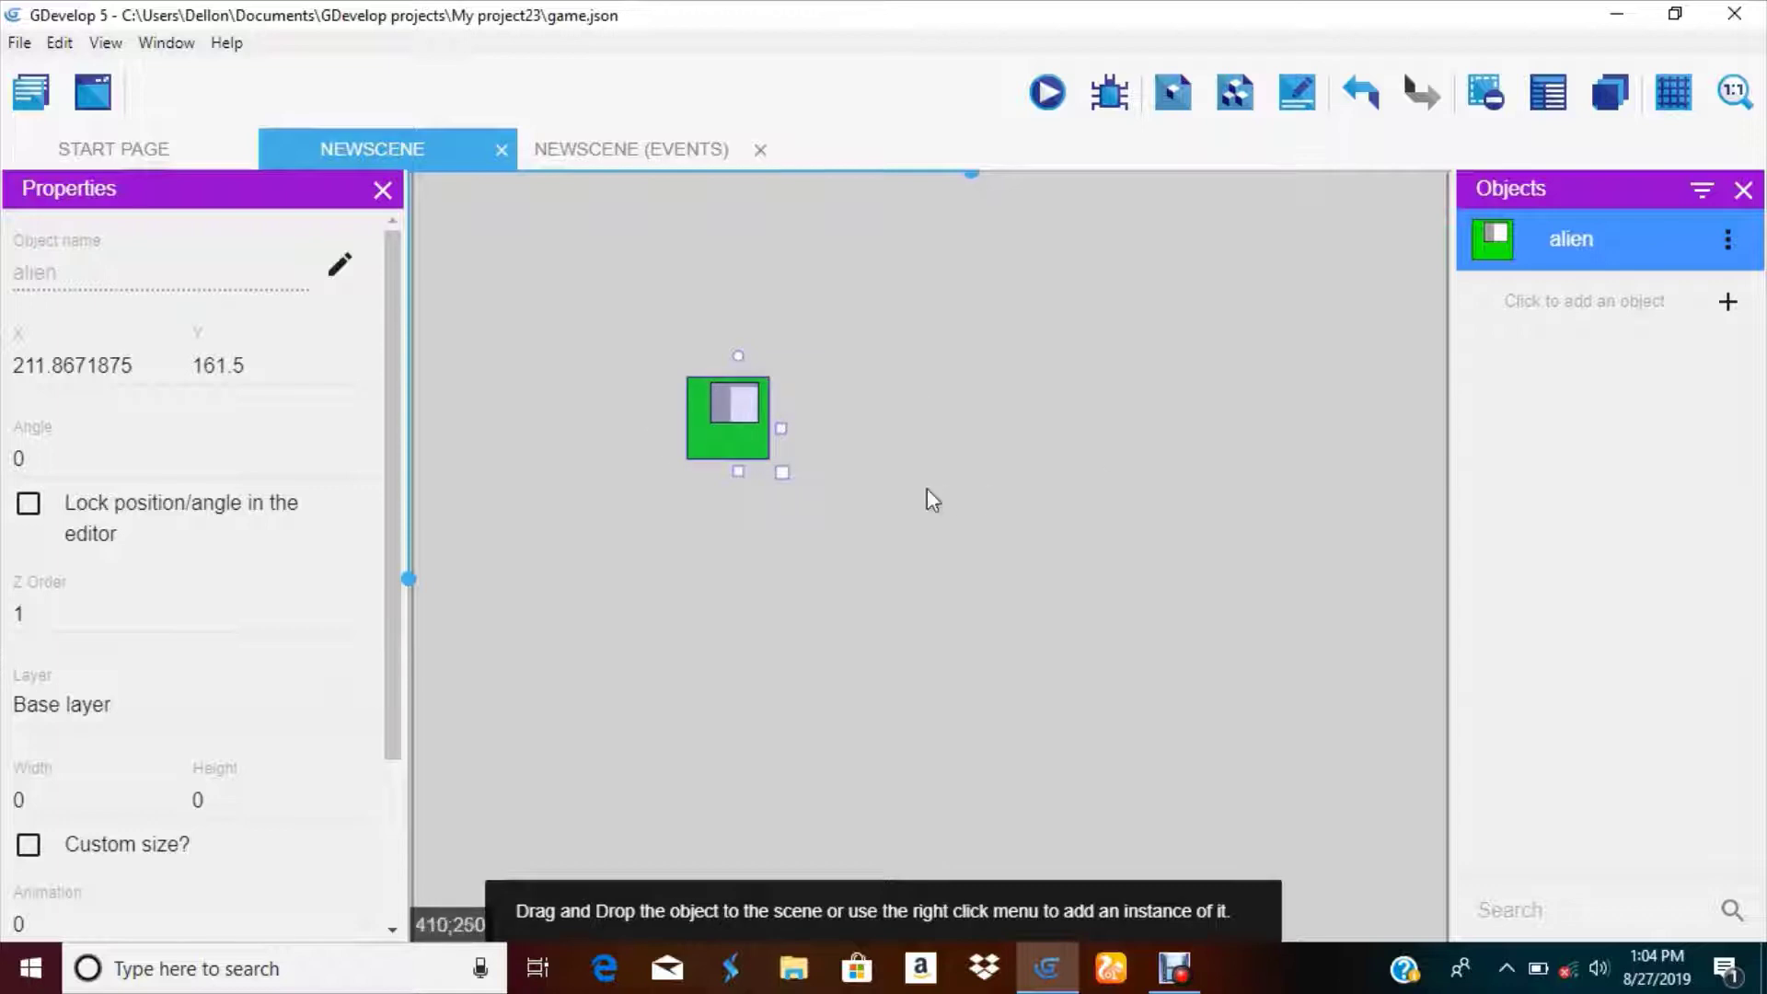
# - Add a new sprite object with an empty animation and open that animation in the Piskel editor
pyautogui.click(1656, 311)
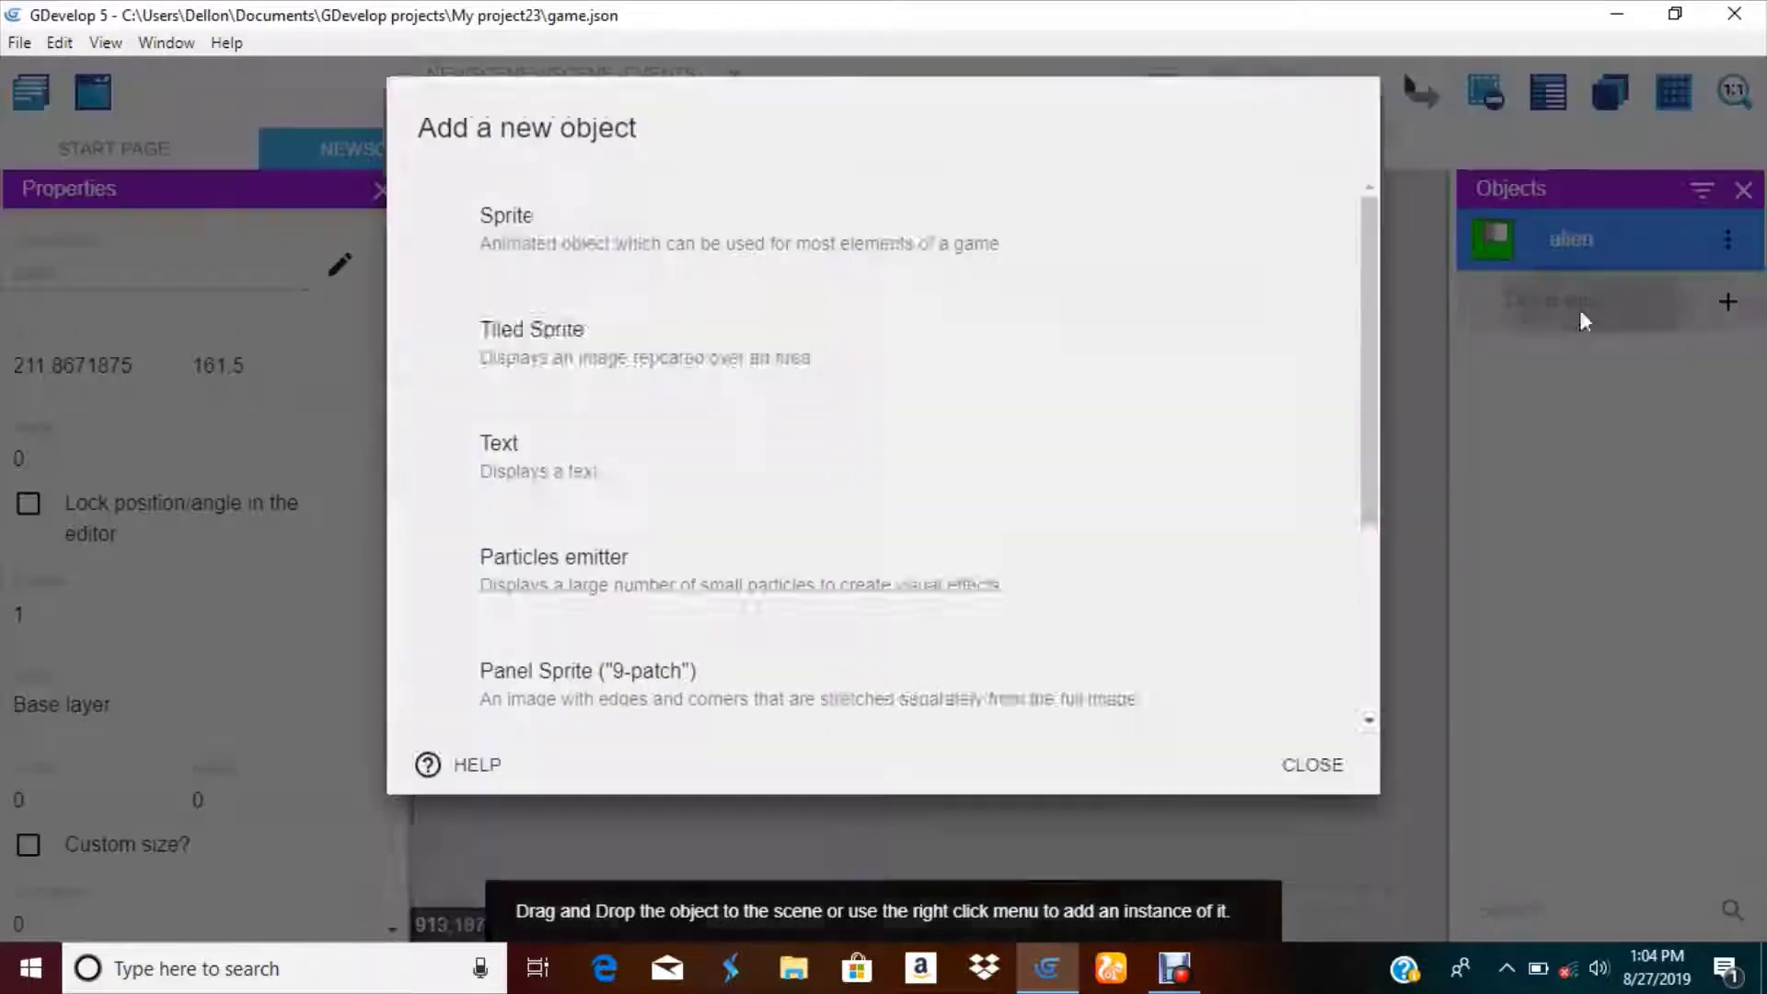
pyautogui.click(791, 330)
pyautogui.click(1325, 532)
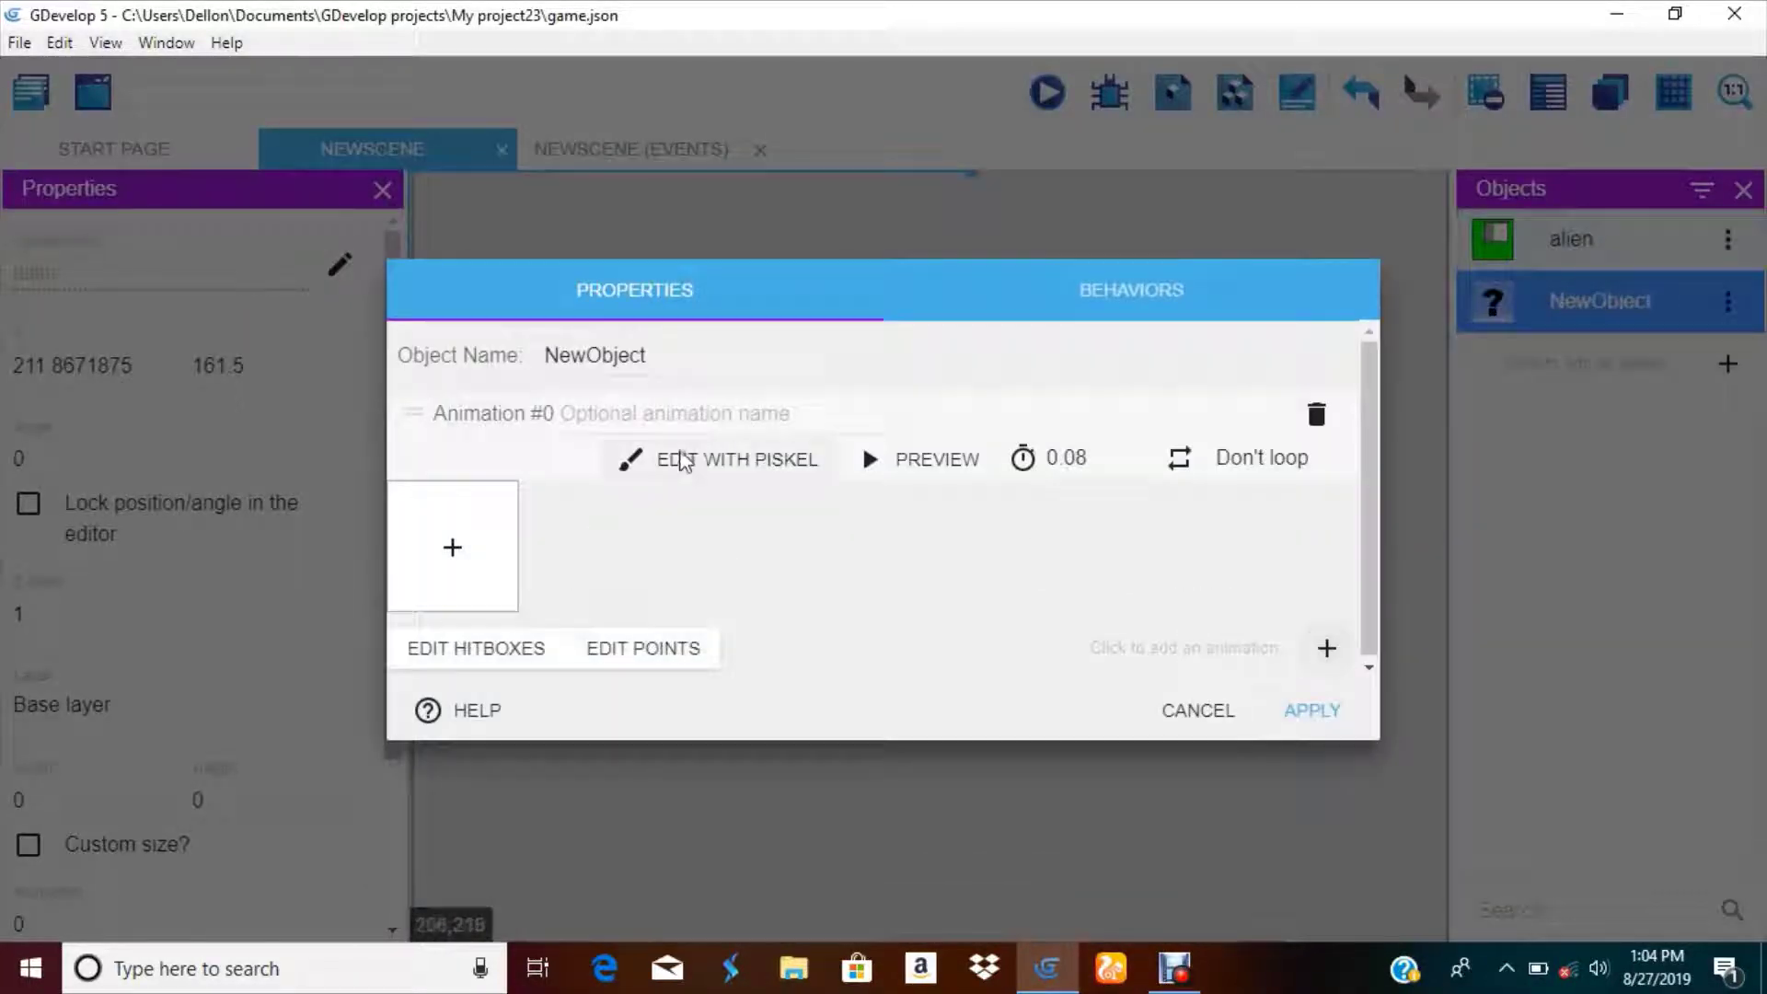
pyautogui.click(681, 457)
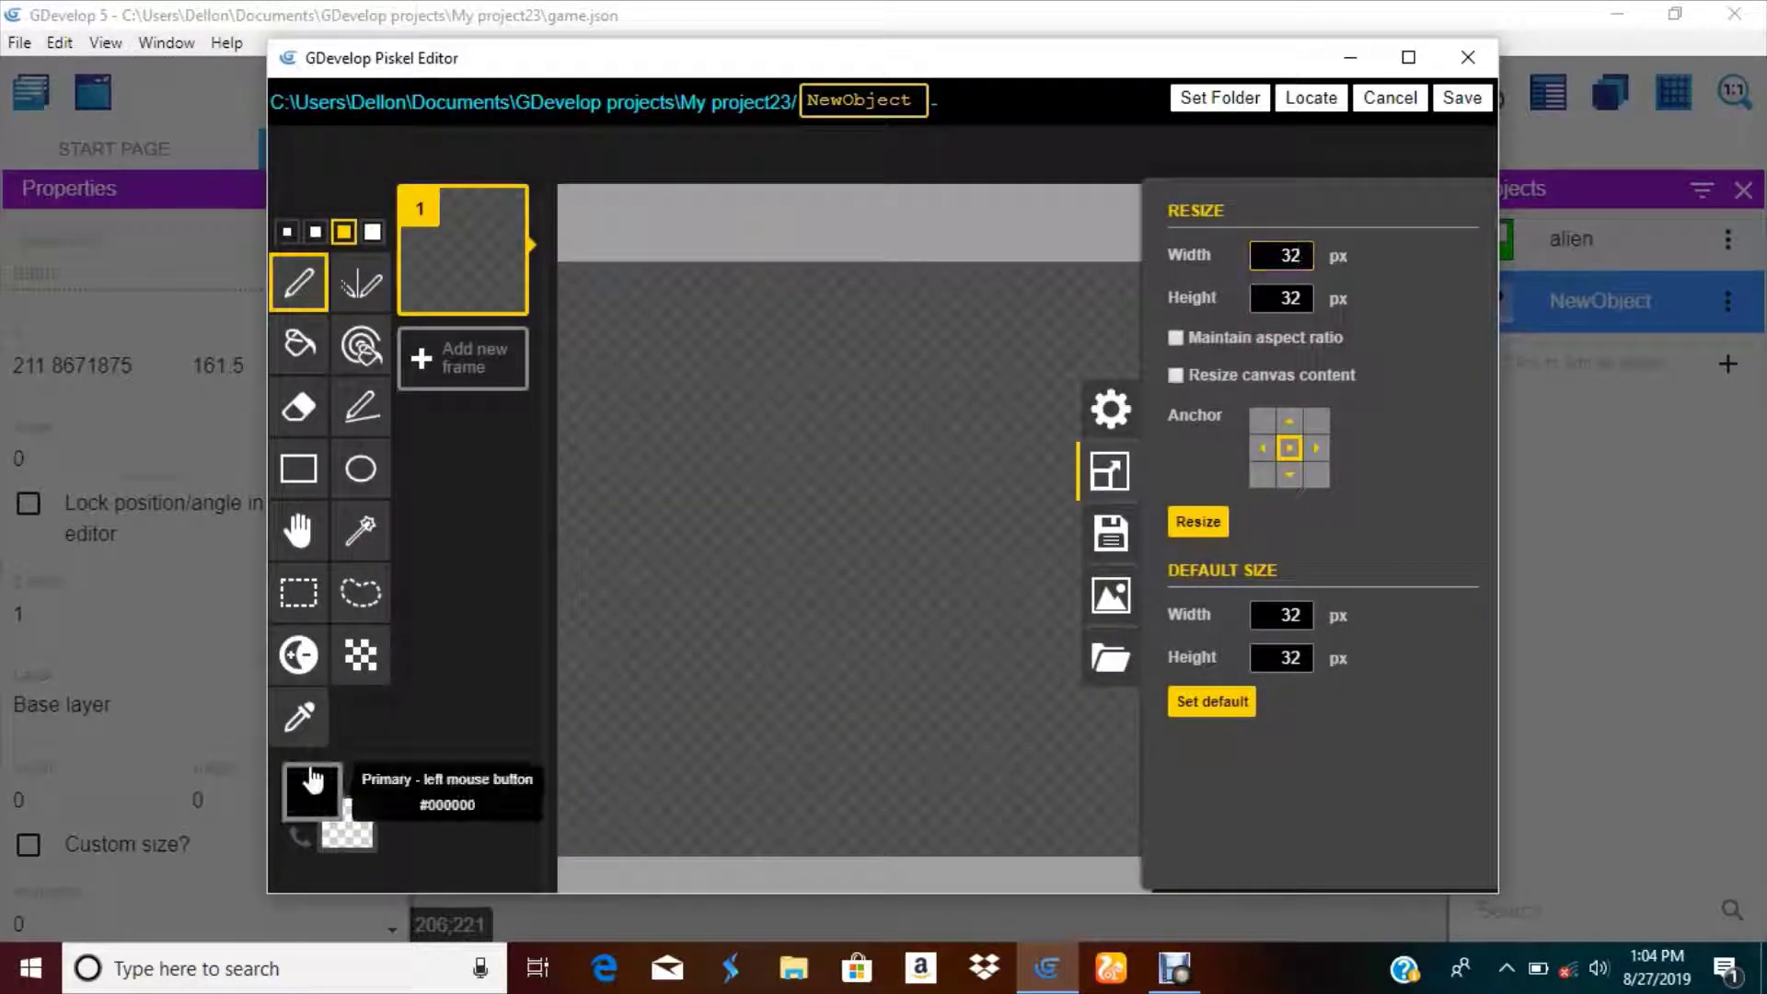
# - Fill the whole 32 x 32 canvas with a muted brown and save the image to the new object
pyautogui.click(313, 780)
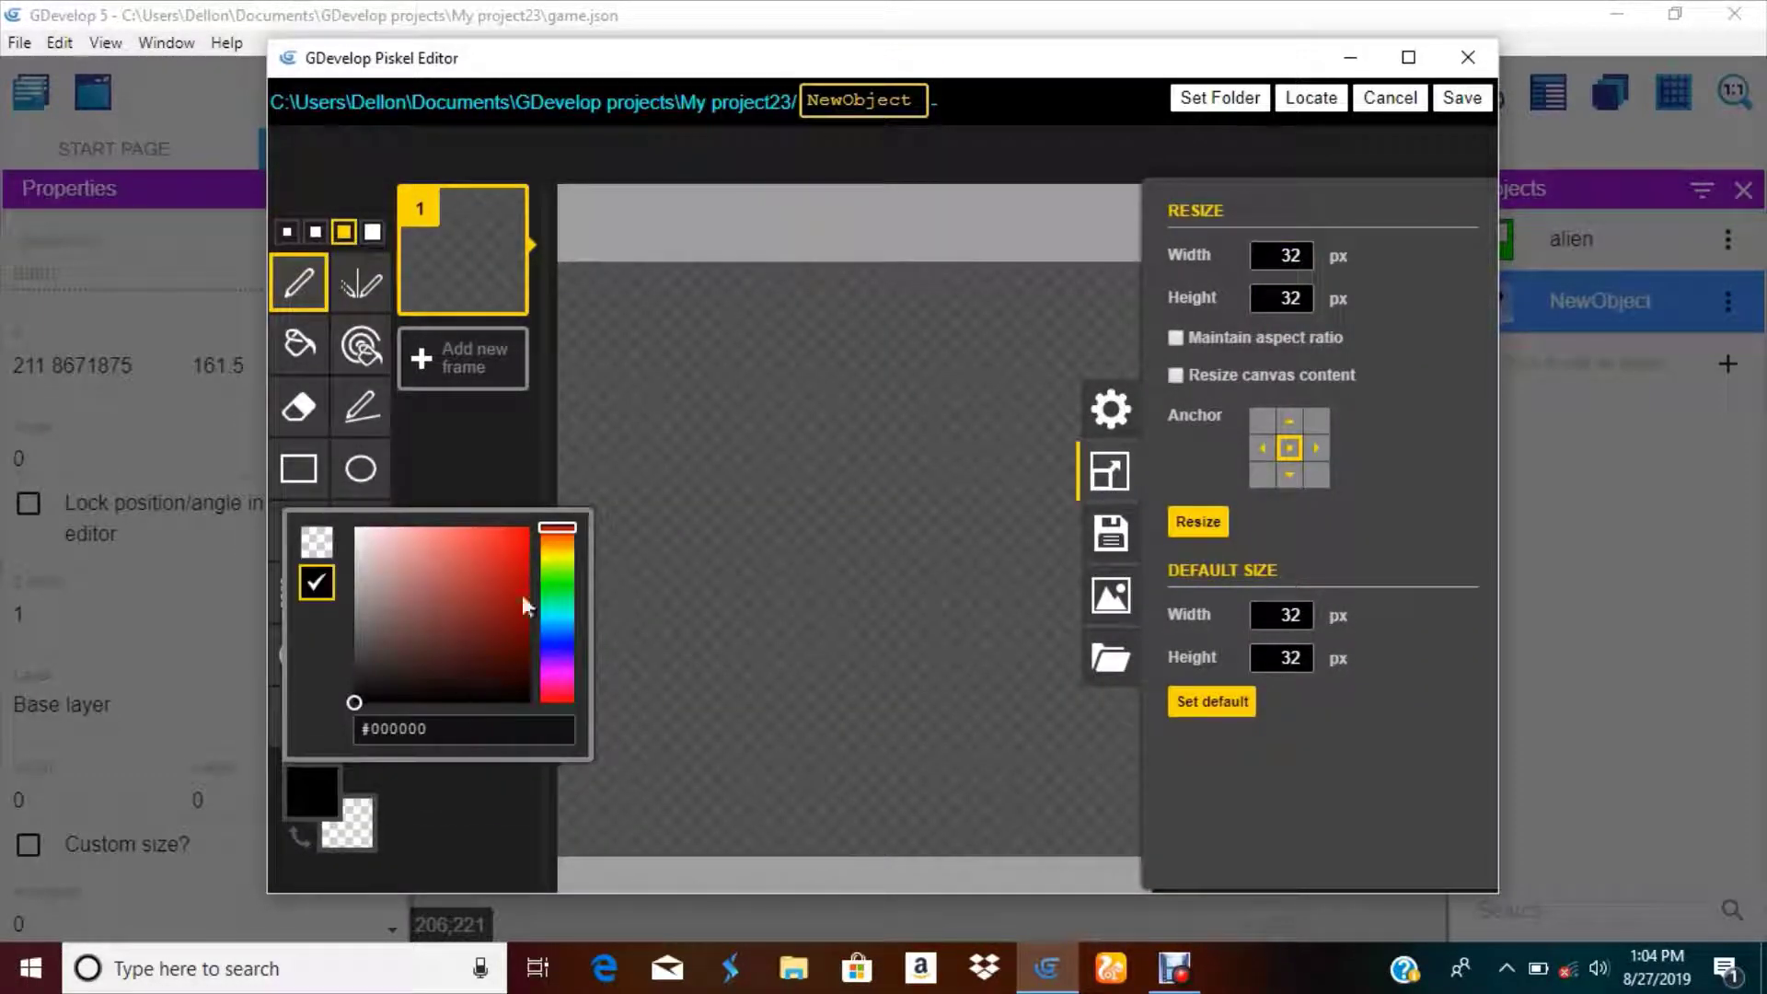
pyautogui.click(543, 552)
pyautogui.moveTo(391, 649)
pyautogui.mouseDown()
pyautogui.moveTo(402, 665)
pyautogui.moveTo(436, 651)
pyautogui.mouseUp()
pyautogui.moveTo(559, 561); pyautogui.dragTo(557, 536)
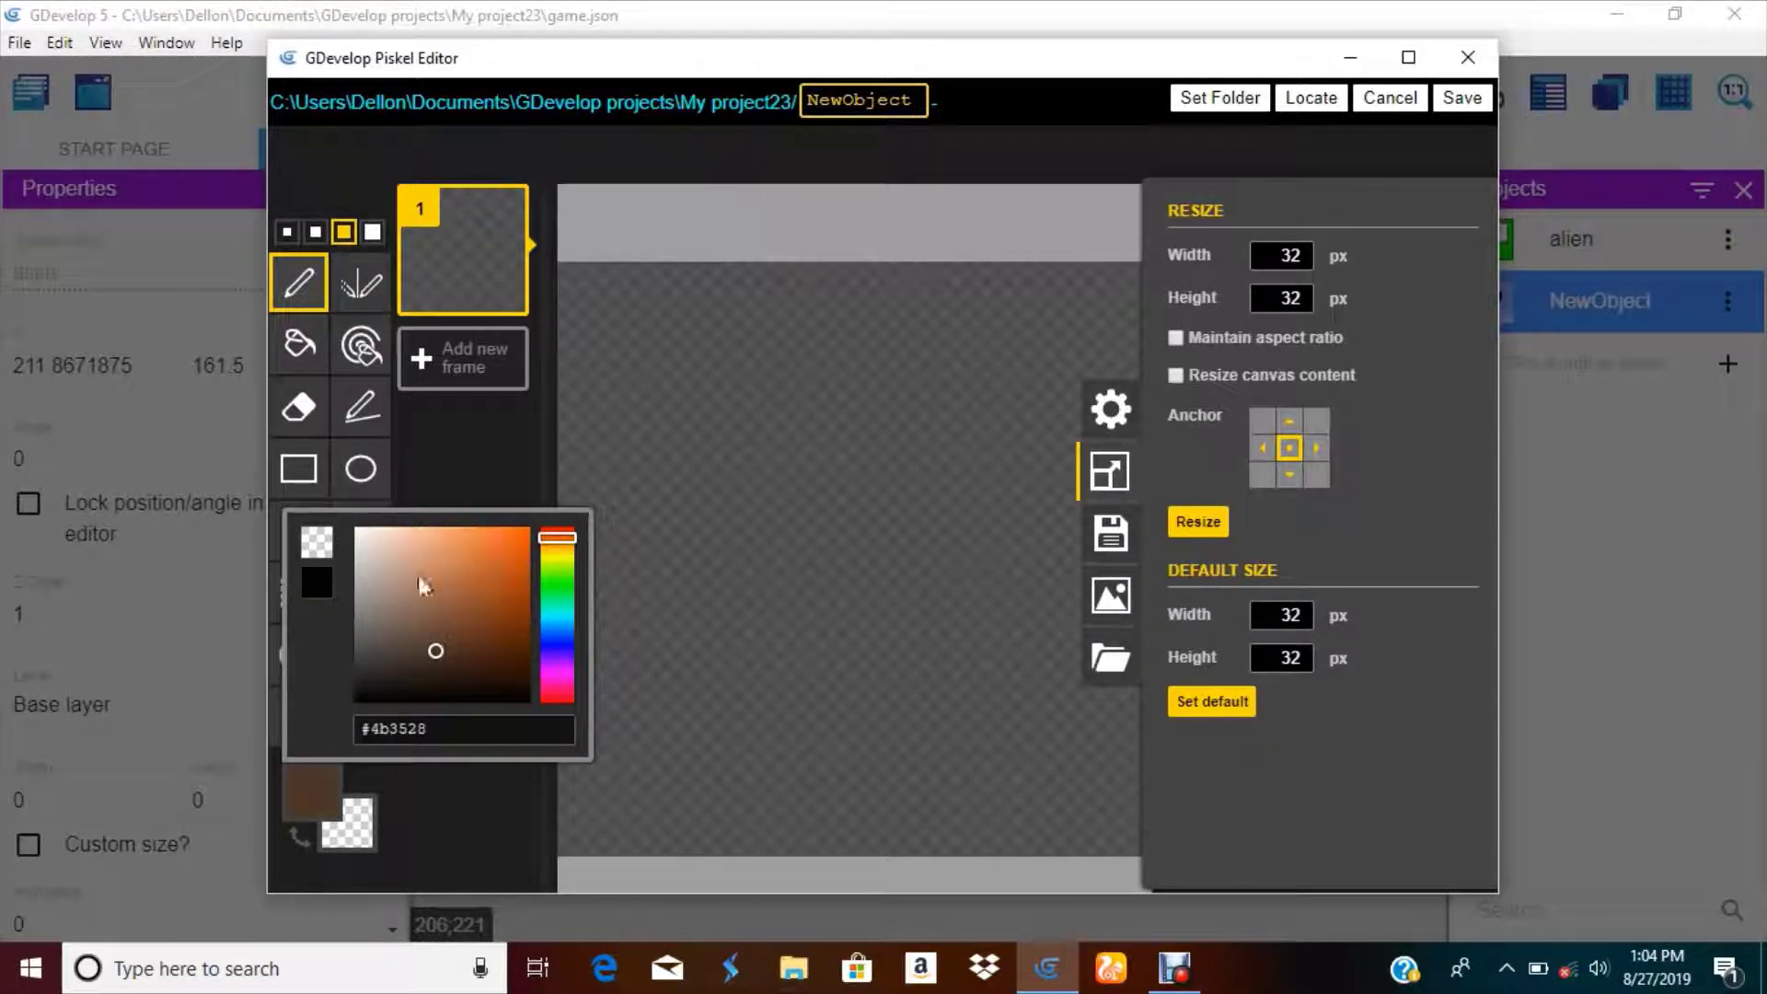
pyautogui.moveTo(425, 589); pyautogui.dragTo(433, 637)
pyautogui.moveTo(562, 543)
pyautogui.mouseDown()
pyautogui.moveTo(562, 520)
pyautogui.moveTo(557, 544)
pyautogui.mouseUp()
pyautogui.moveTo(404, 566)
pyautogui.mouseDown()
pyautogui.moveTo(374, 583)
pyautogui.moveTo(431, 626)
pyautogui.mouseUp()
pyautogui.click(298, 343)
pyautogui.click(623, 319)
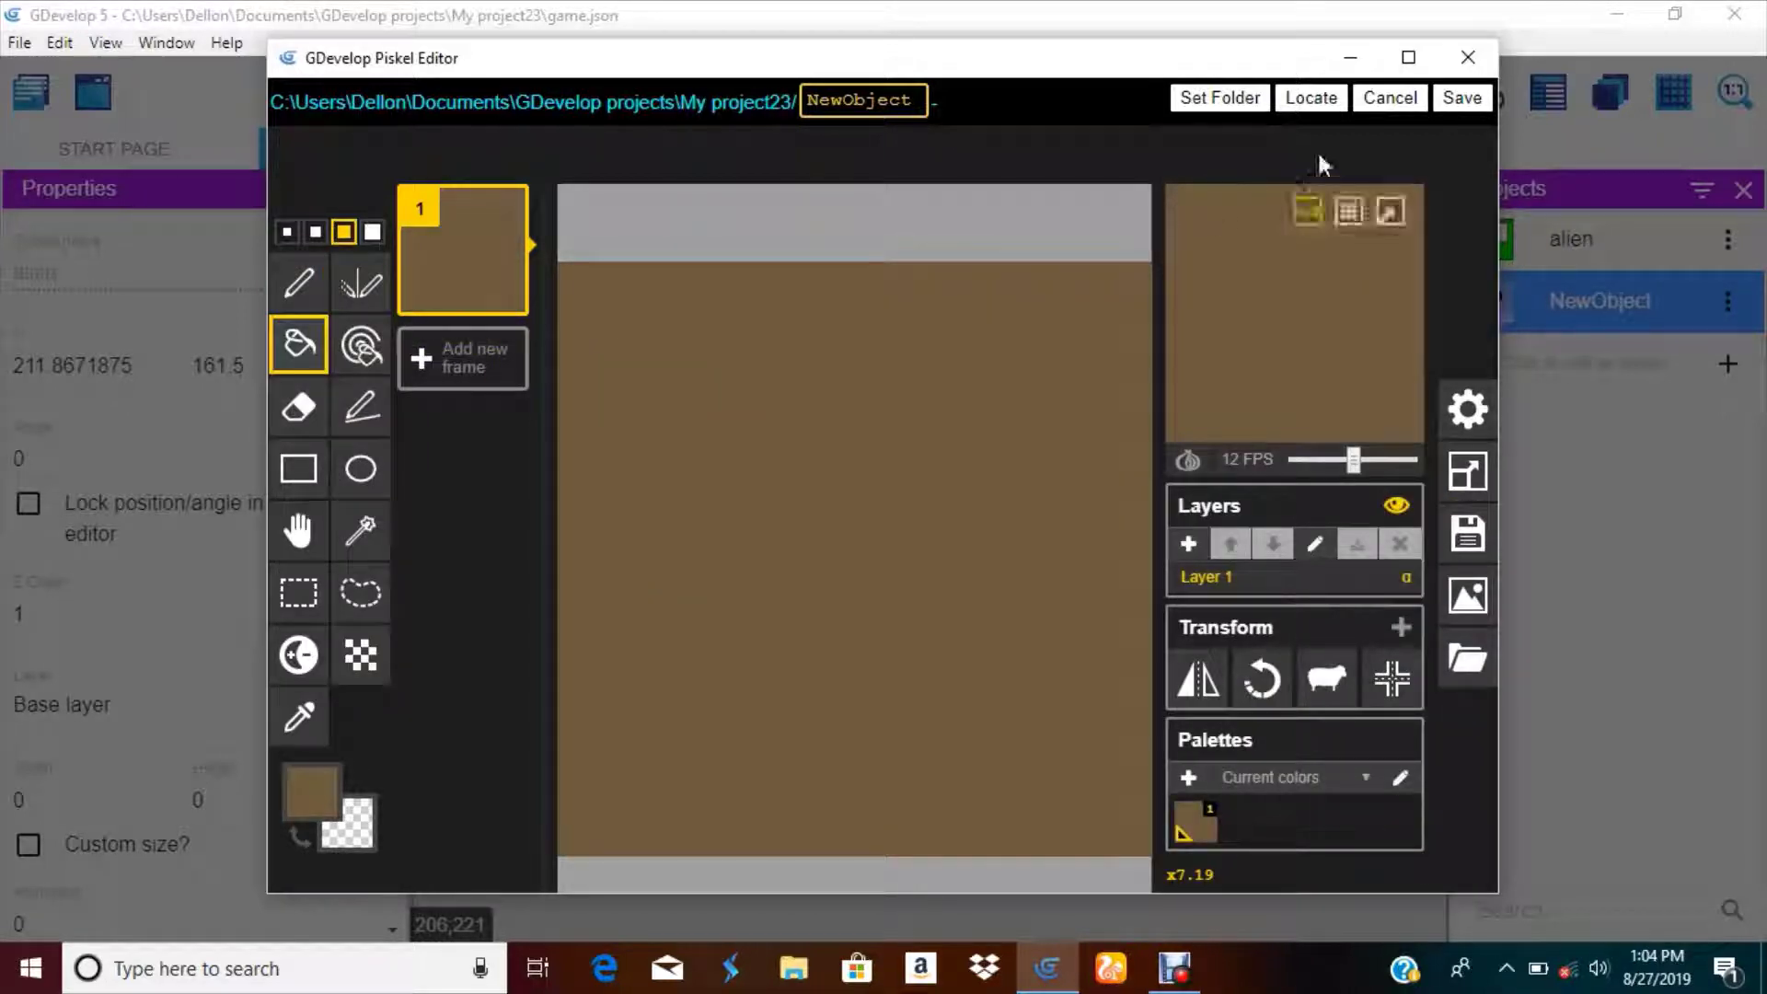
pyautogui.click(1484, 104)
# - Add the Platform behavior to the new brown object
pyautogui.click(1230, 276)
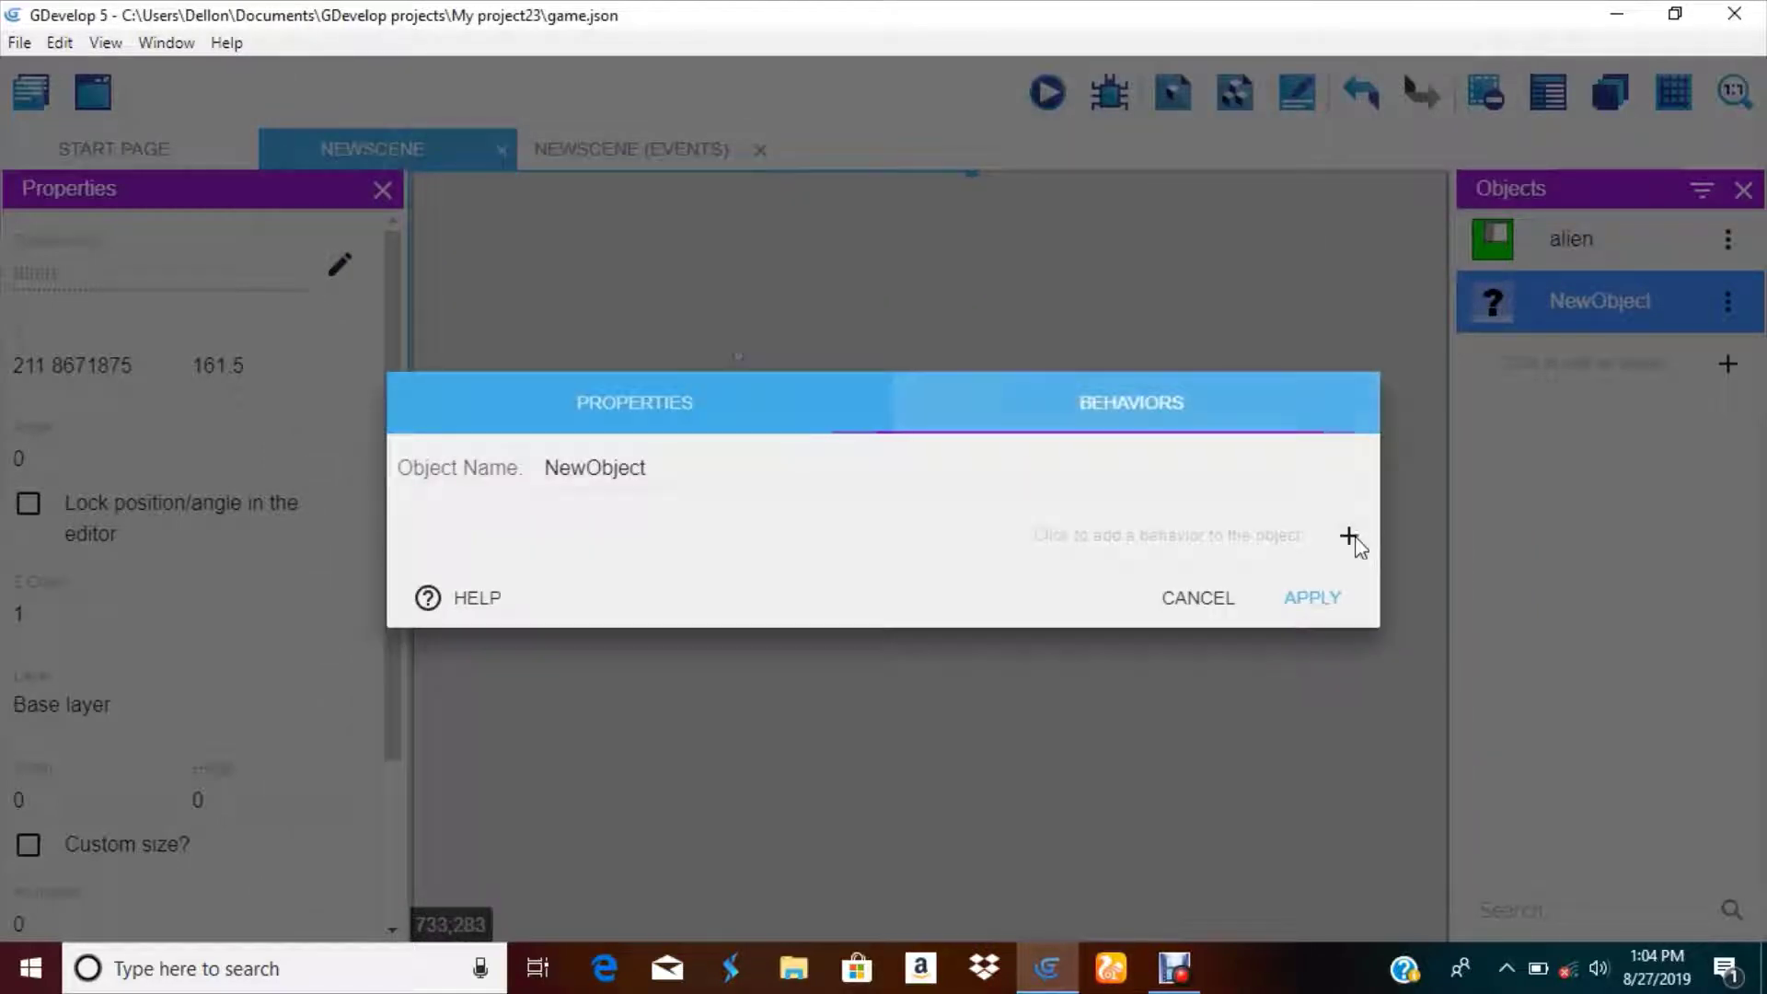
pyautogui.click(1351, 538)
pyautogui.click(628, 461)
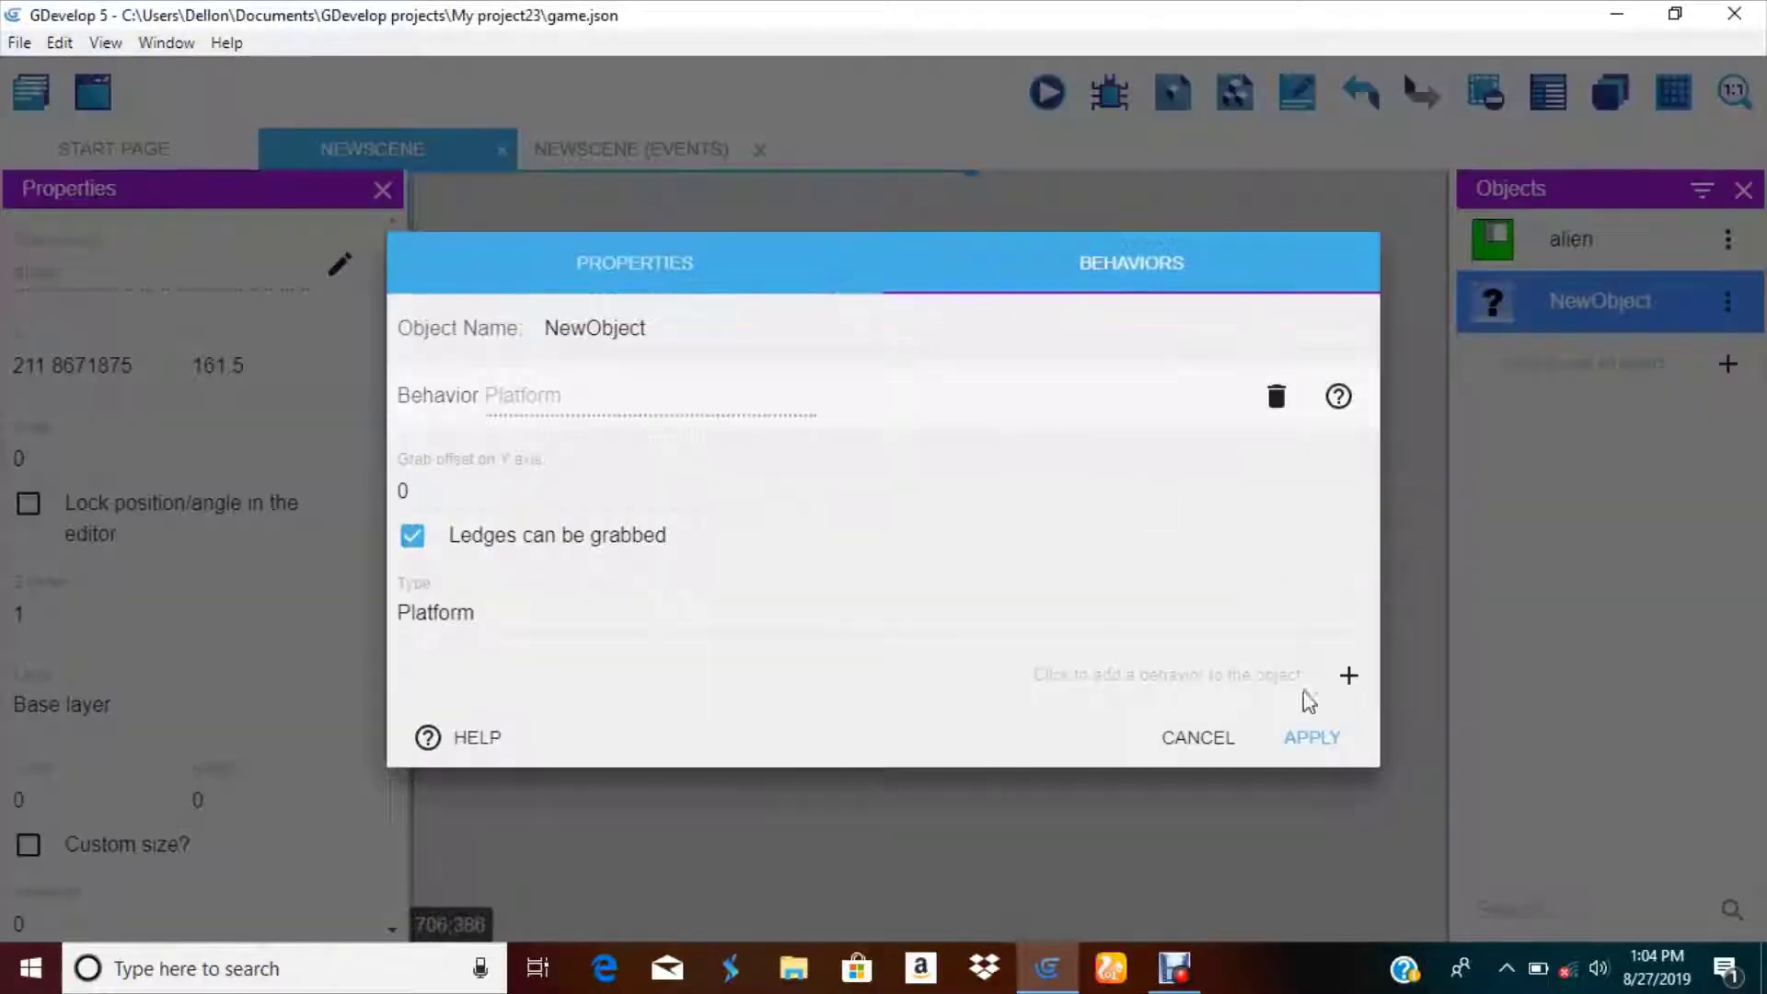
# - Rename the brown object ground_dirth and apply its changes
pyautogui.click(631, 272)
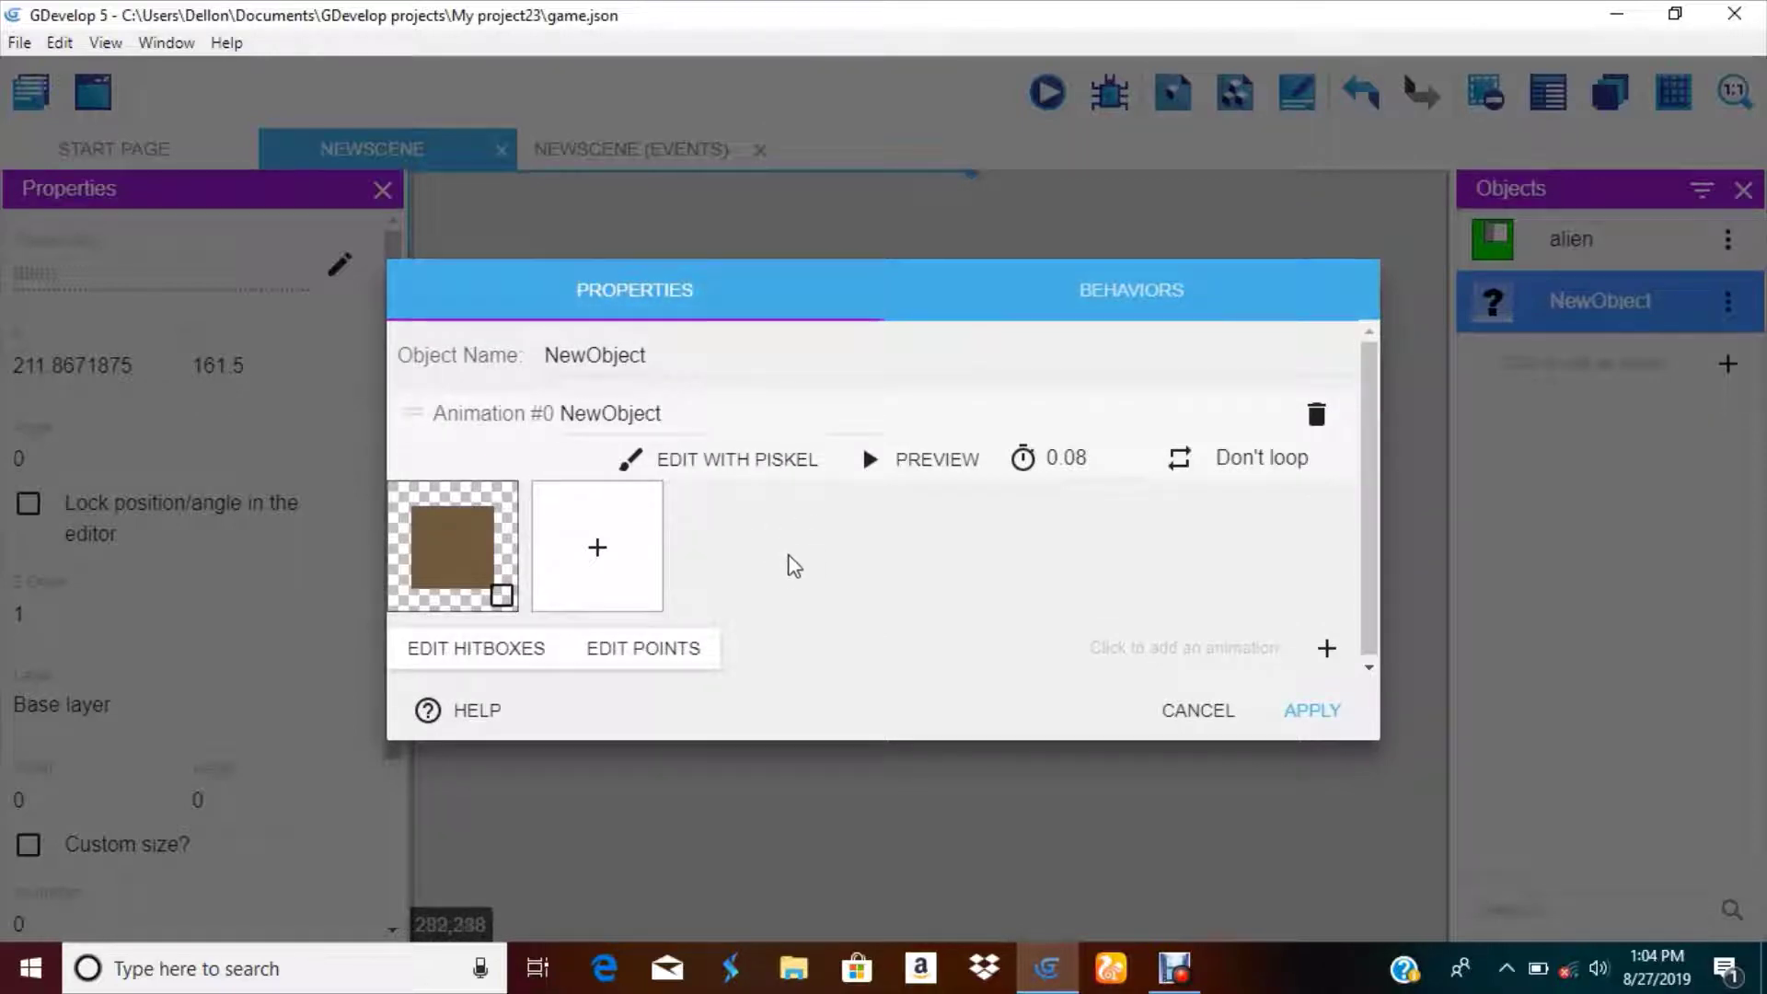
pyautogui.doubleClick(726, 363)
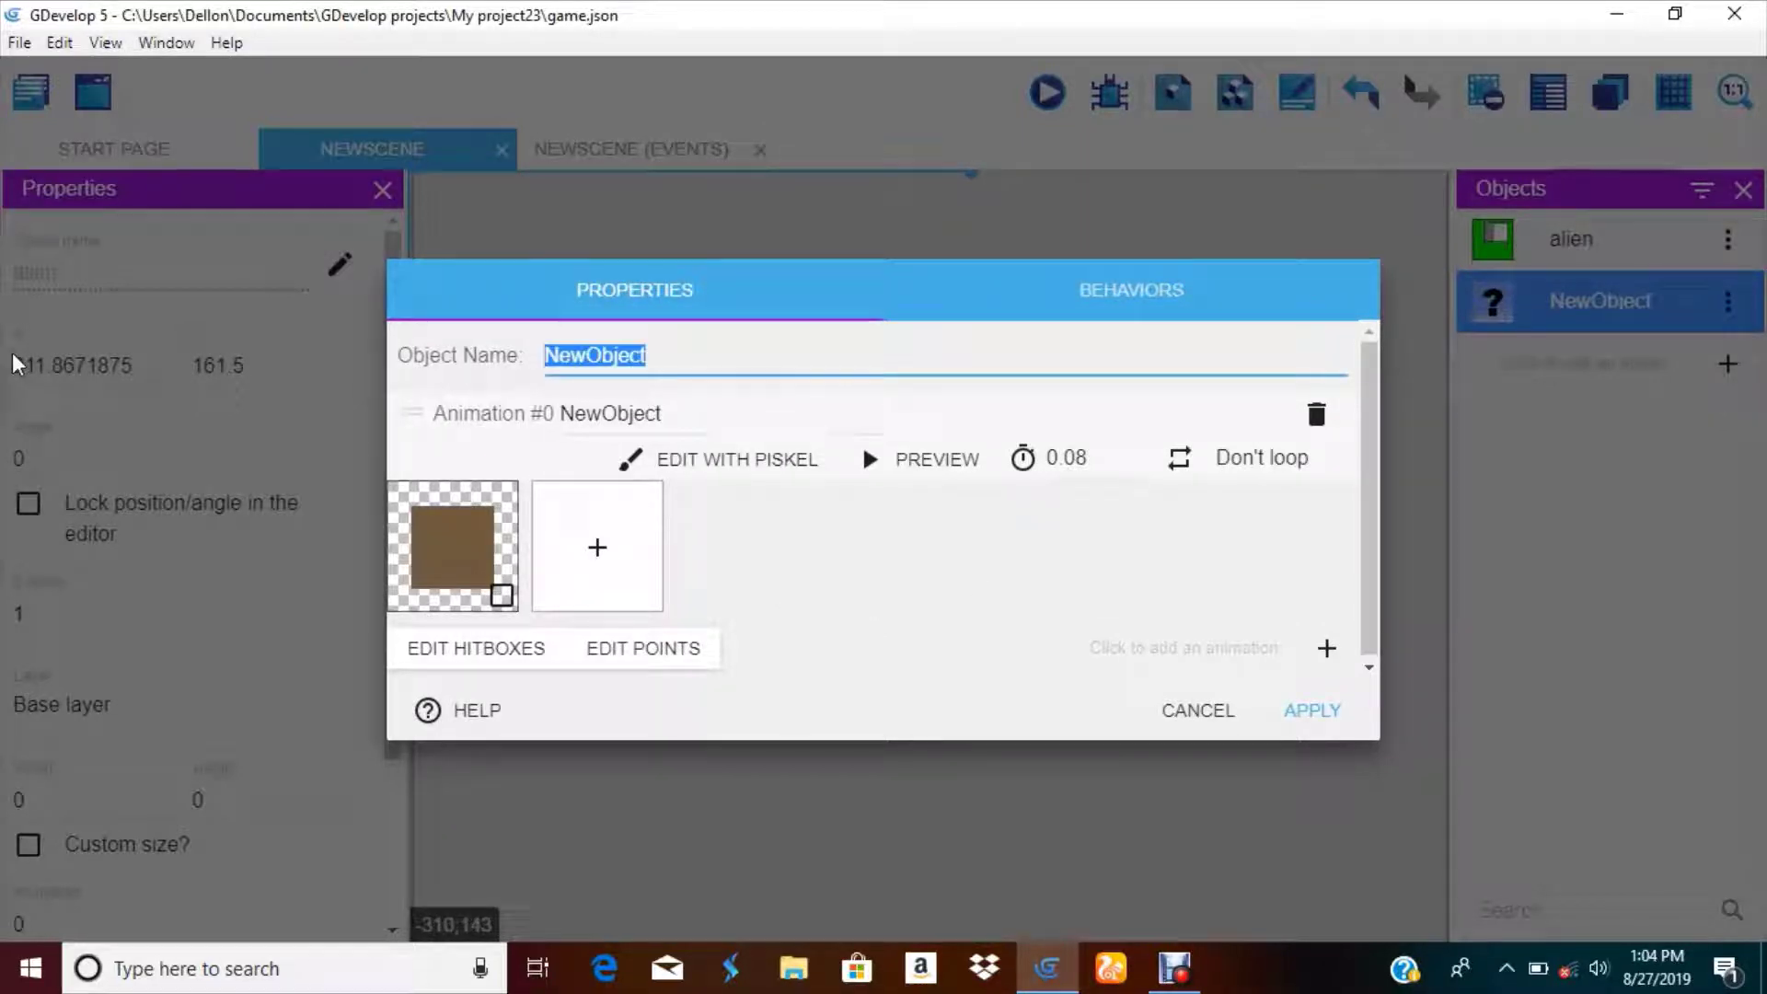
pyautogui.press('BackSpace')
pyautogui.write('ground_di')
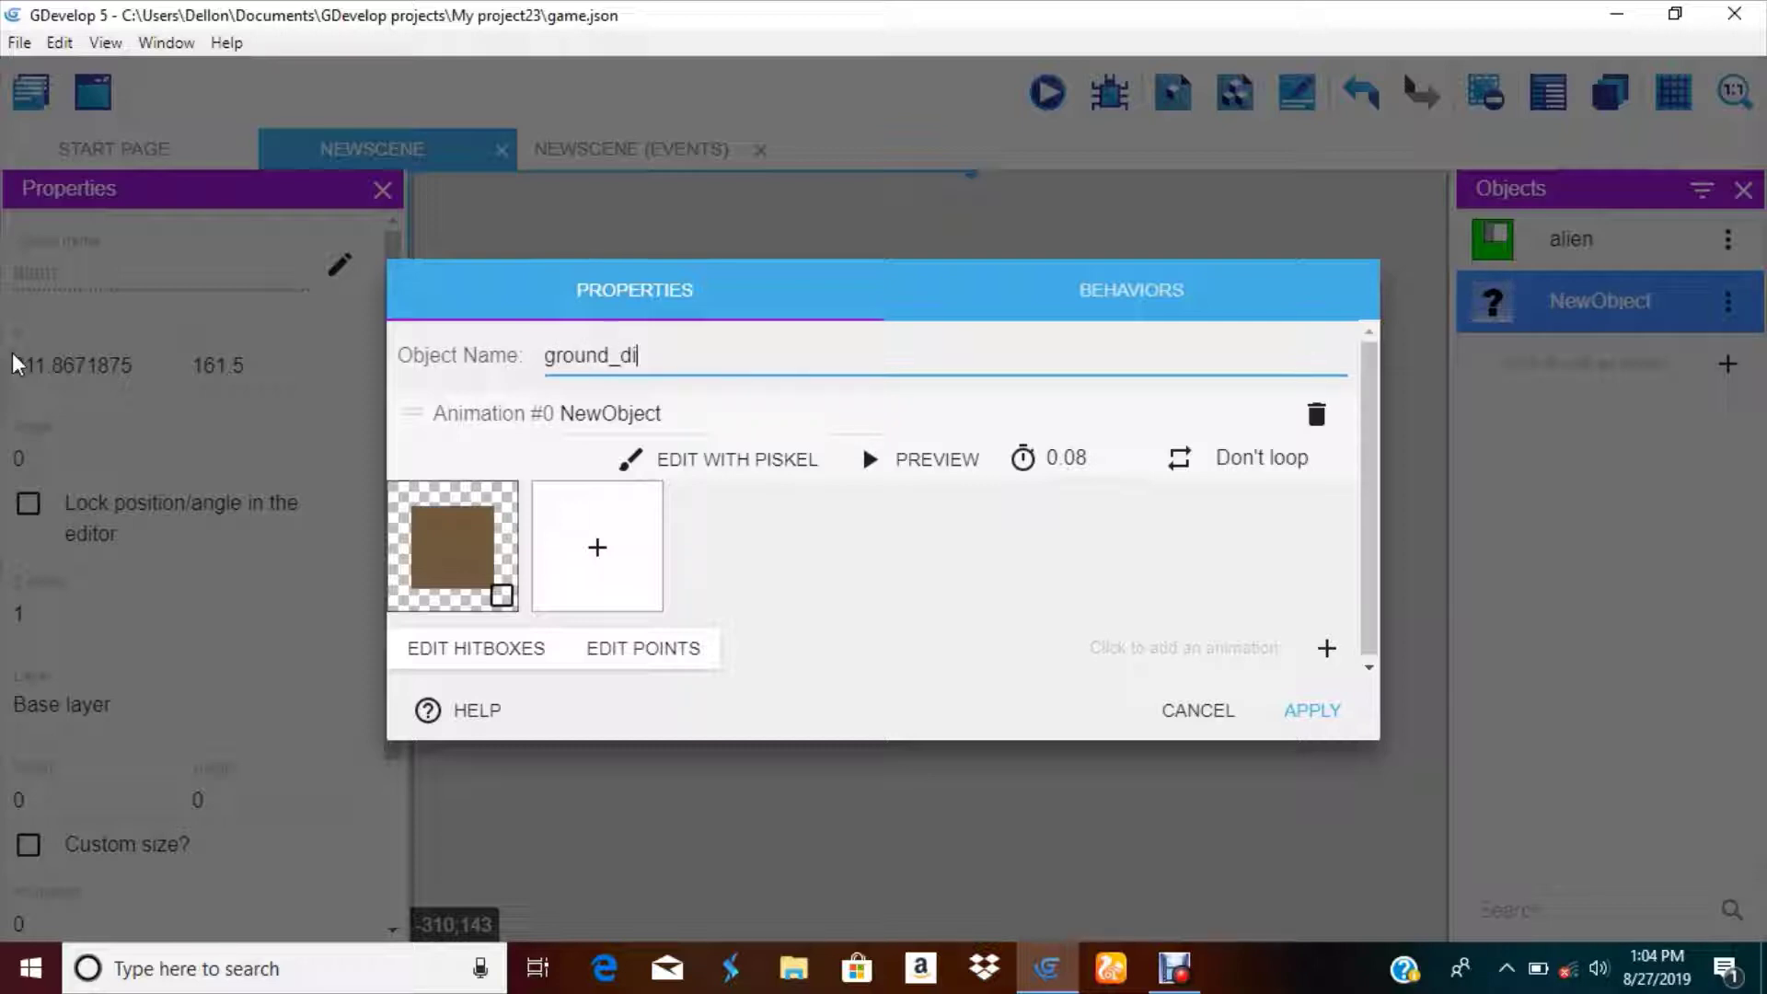
pyautogui.write('rth')
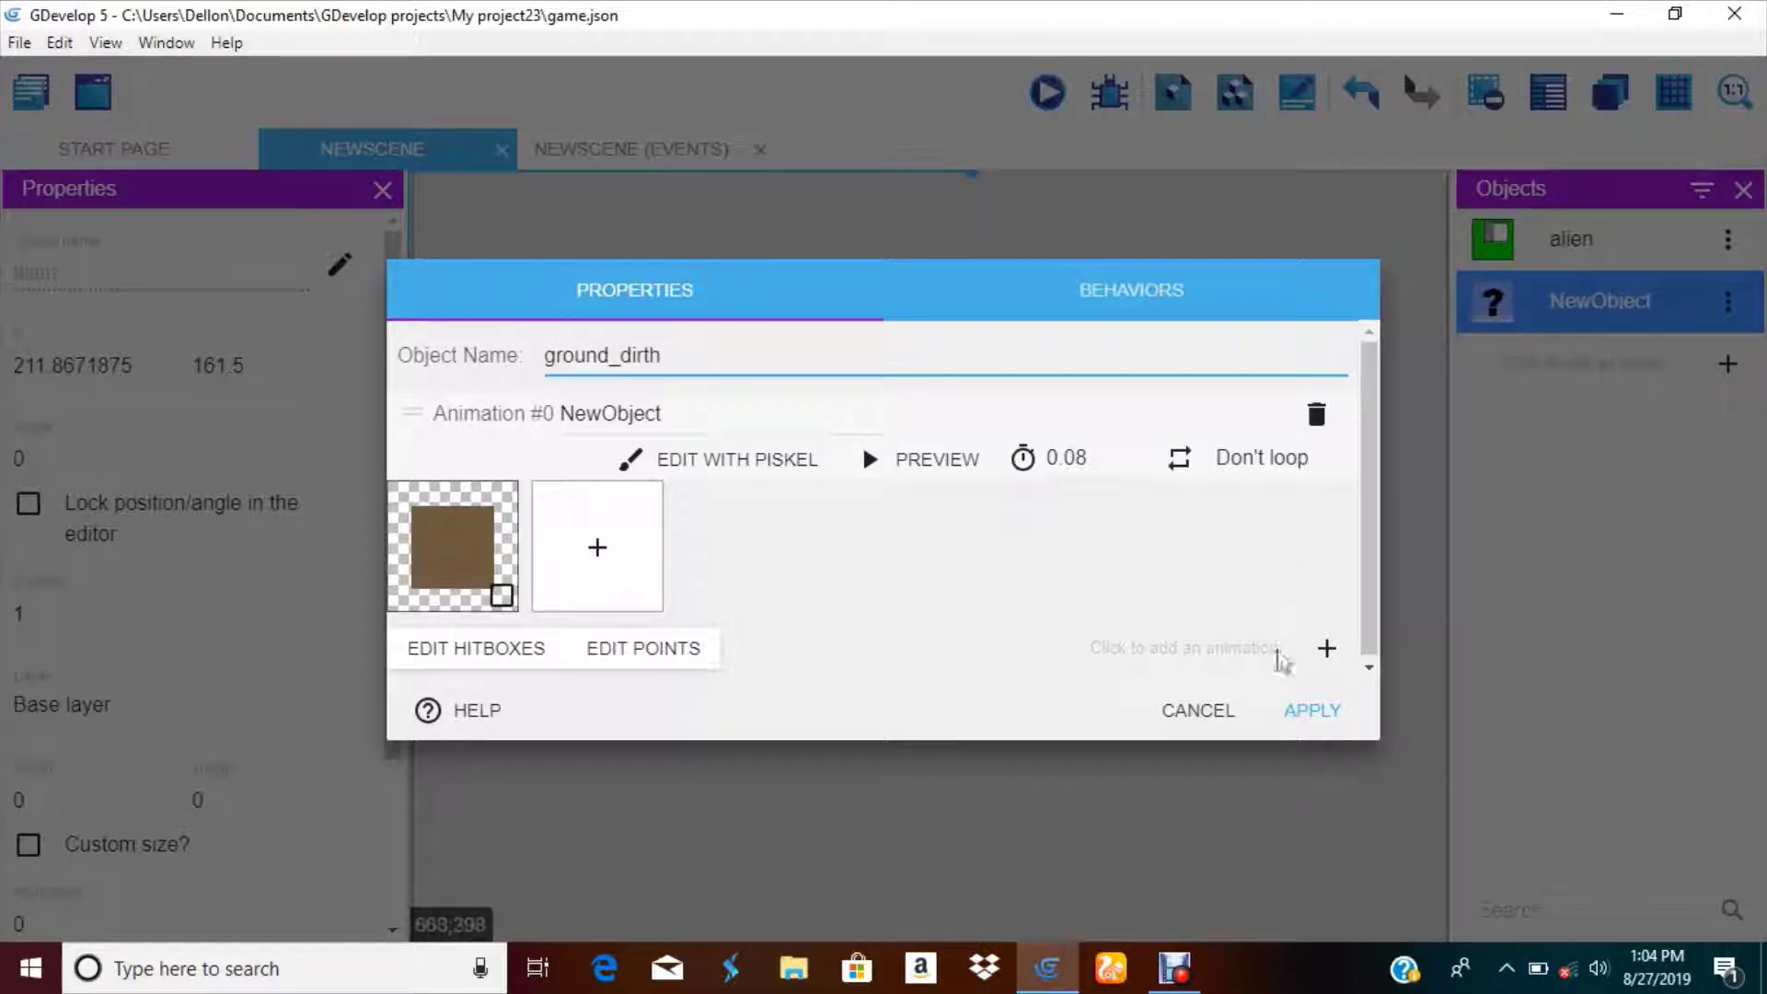
pyautogui.click(1316, 710)
# - Place ground_dirth below the alien as an 882 x 64 strip at X -5, Y 403, and preview the game
pyautogui.moveTo(1561, 307); pyautogui.dragTo(1007, 669)
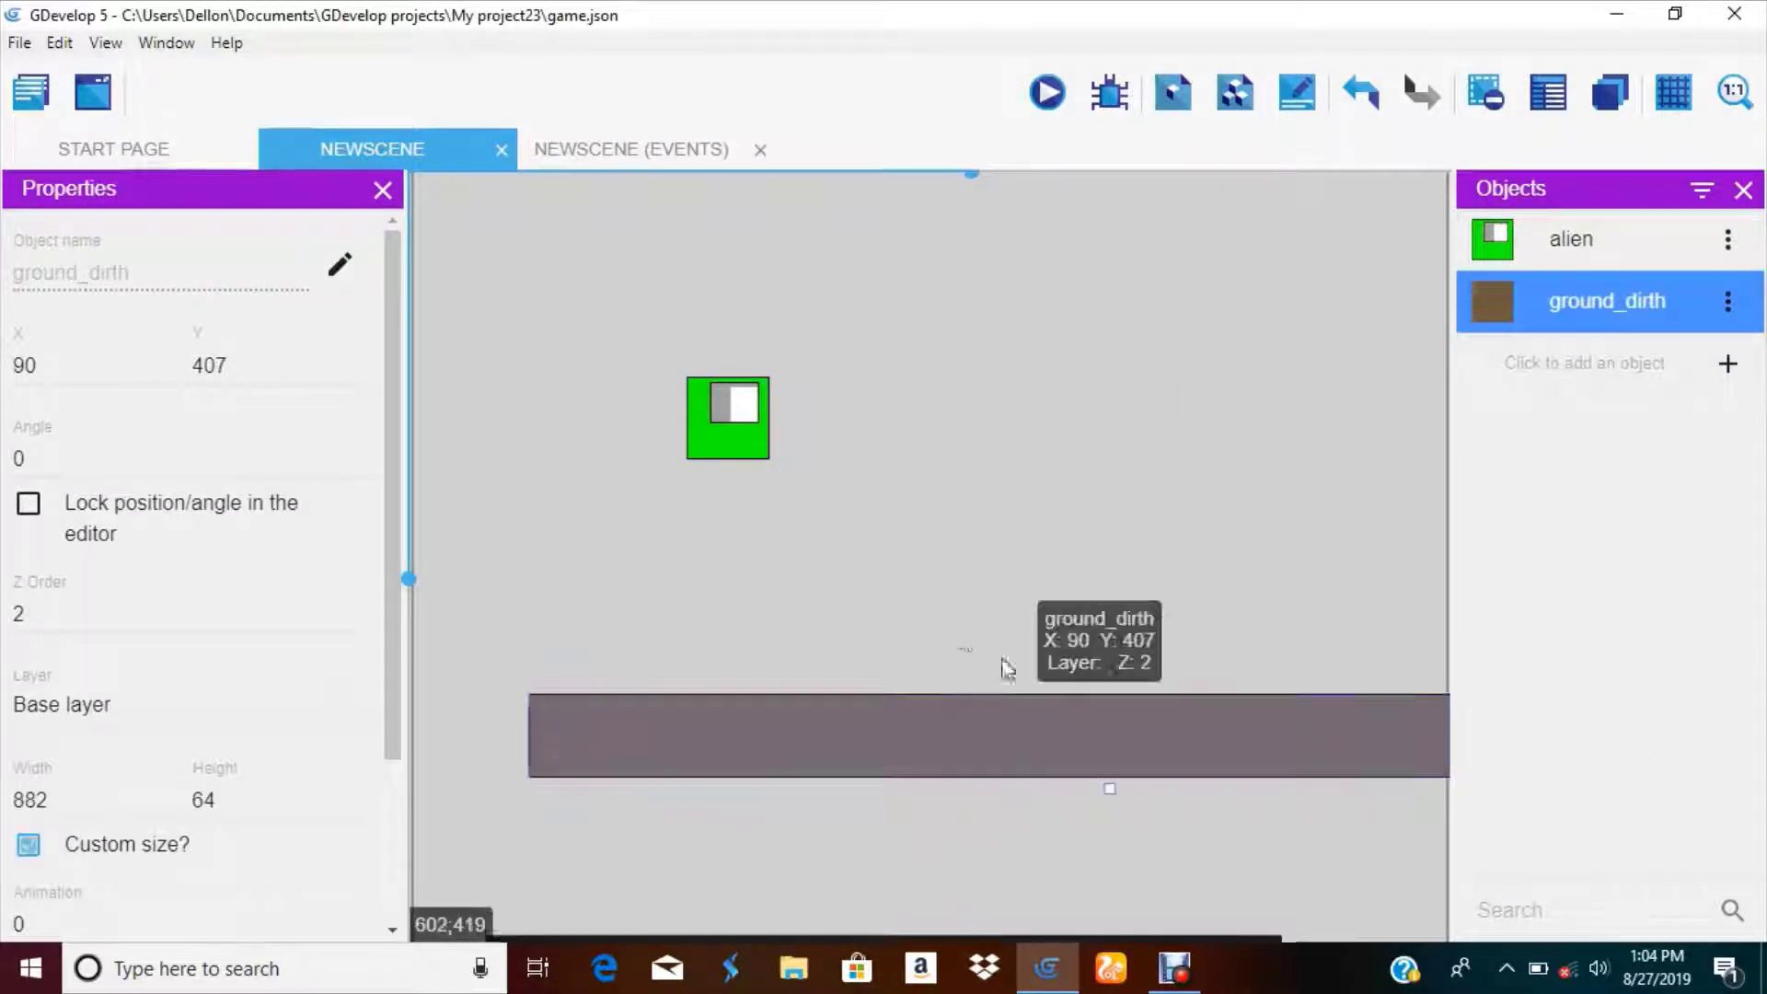
pyautogui.click(882, 687)
pyautogui.moveTo(791, 729); pyautogui.dragTo(677, 736)
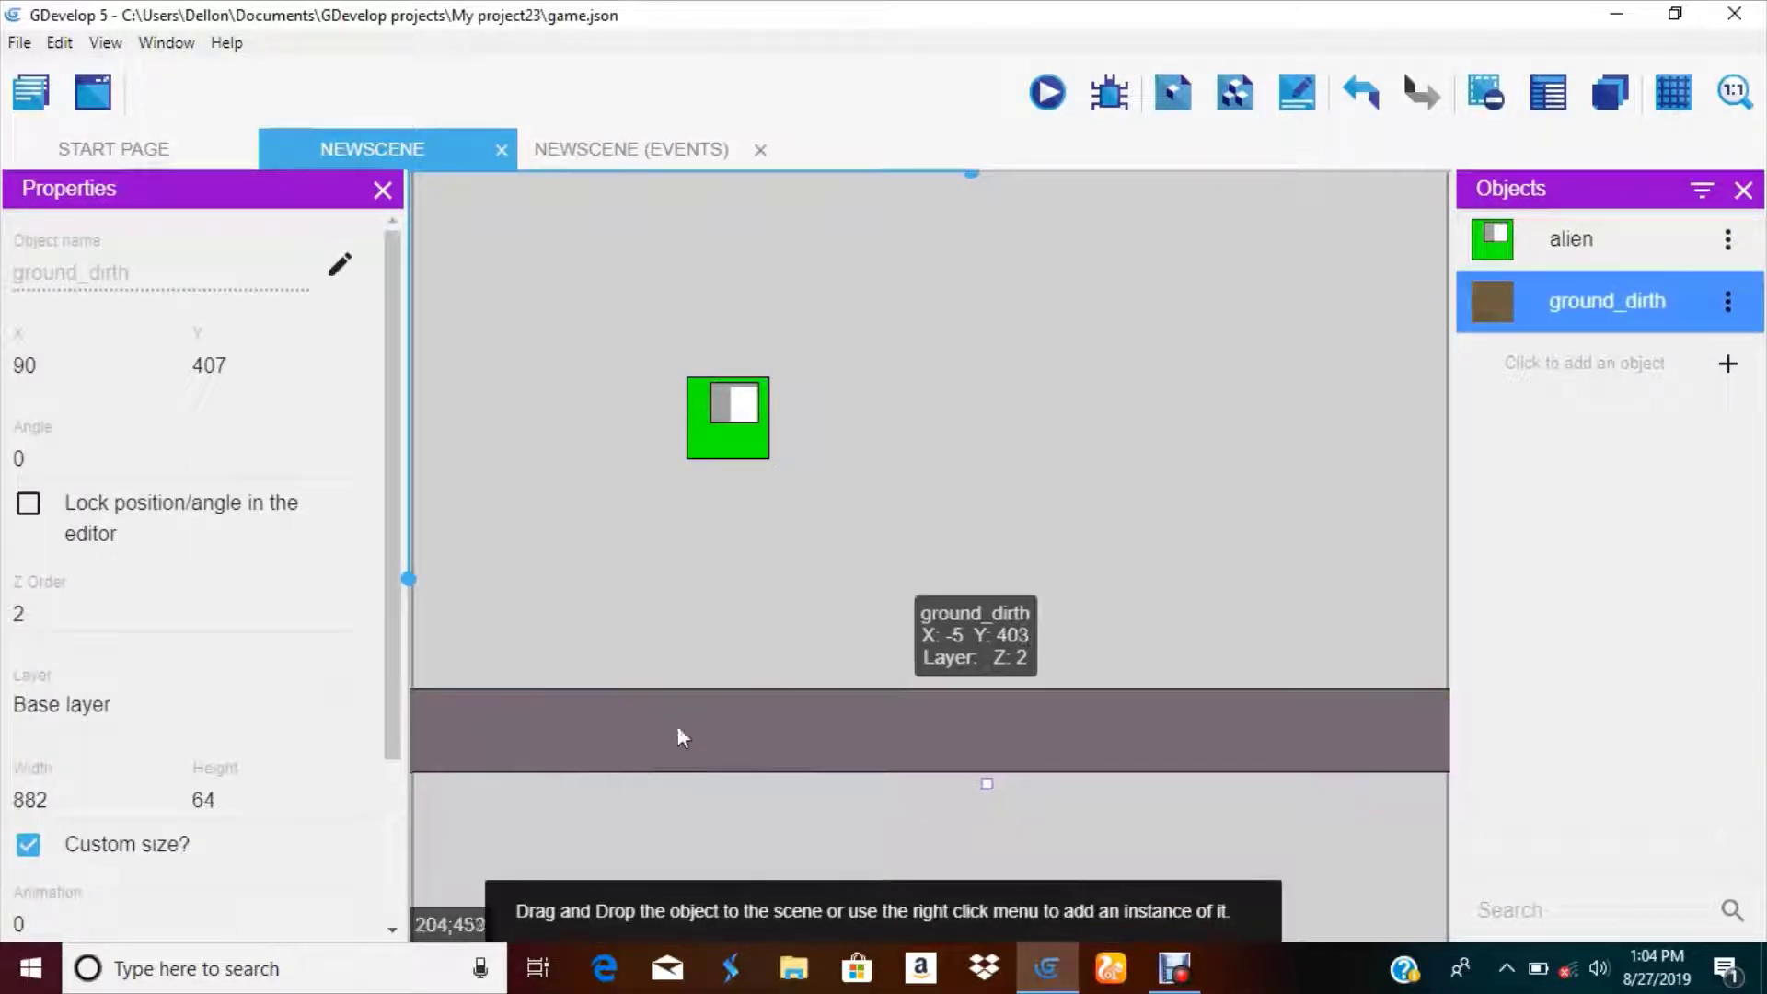
pyautogui.click(1047, 94)
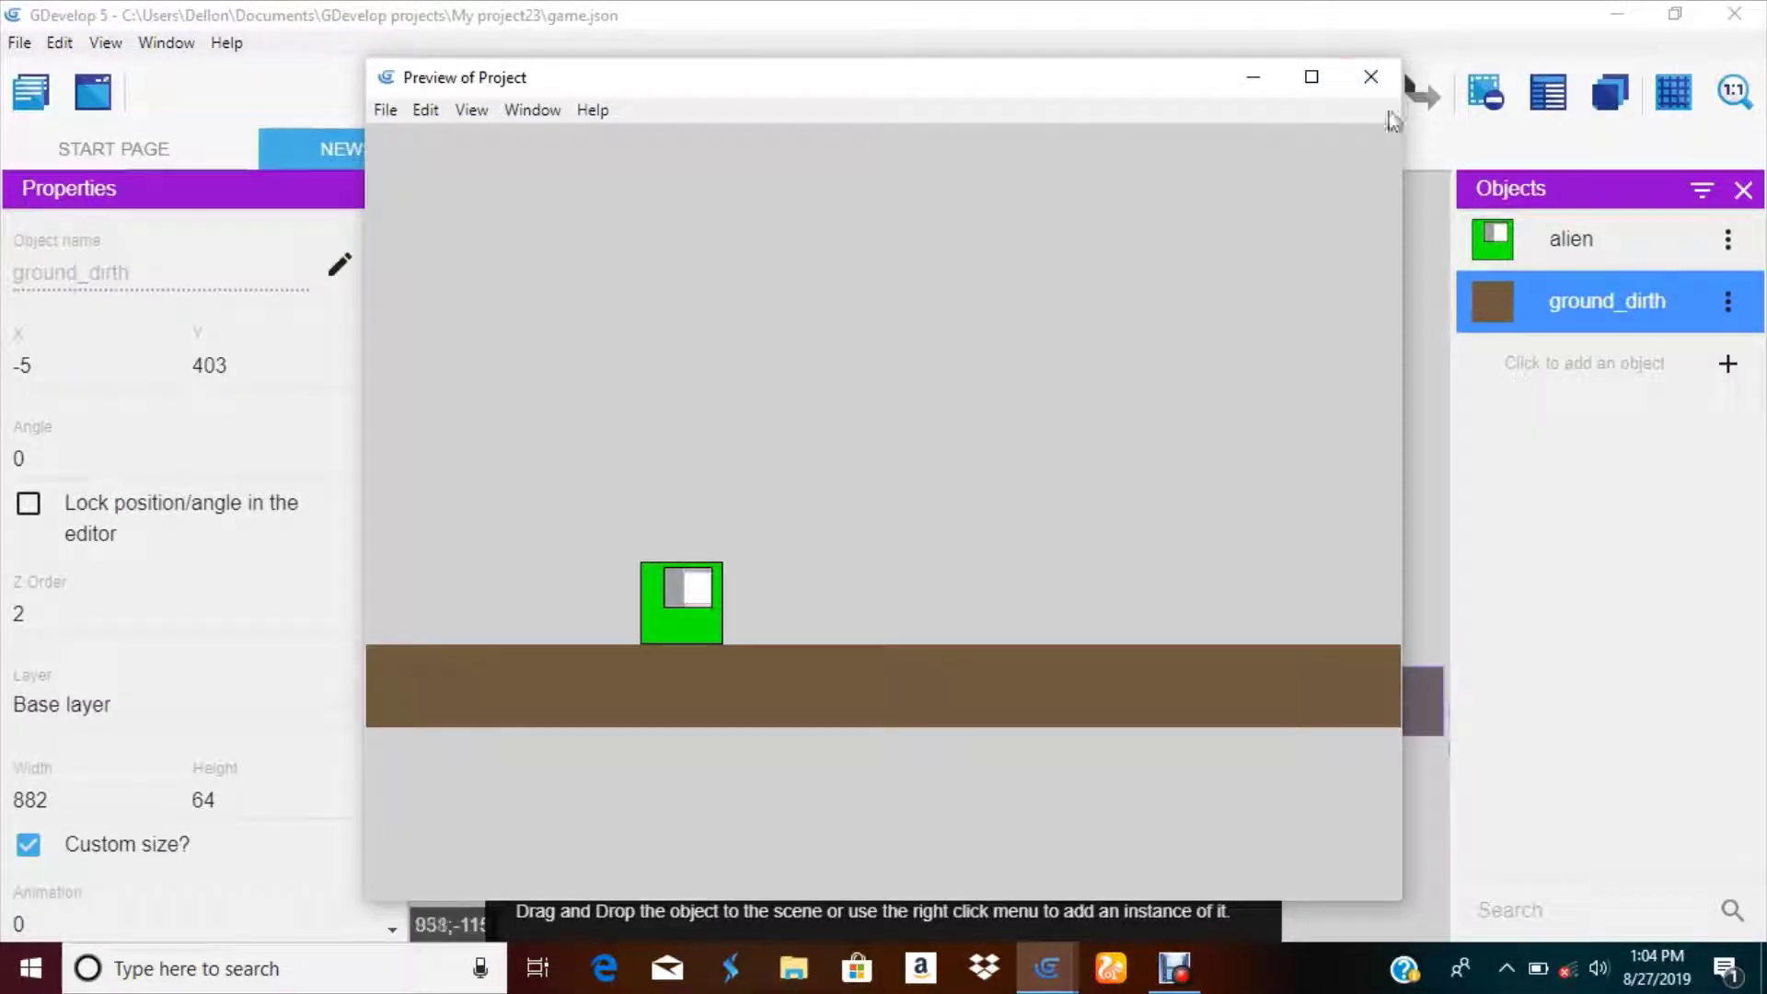
pyautogui.click(1371, 76)
# - Add another sprite object to the scene's object list
pyautogui.click(1636, 359)
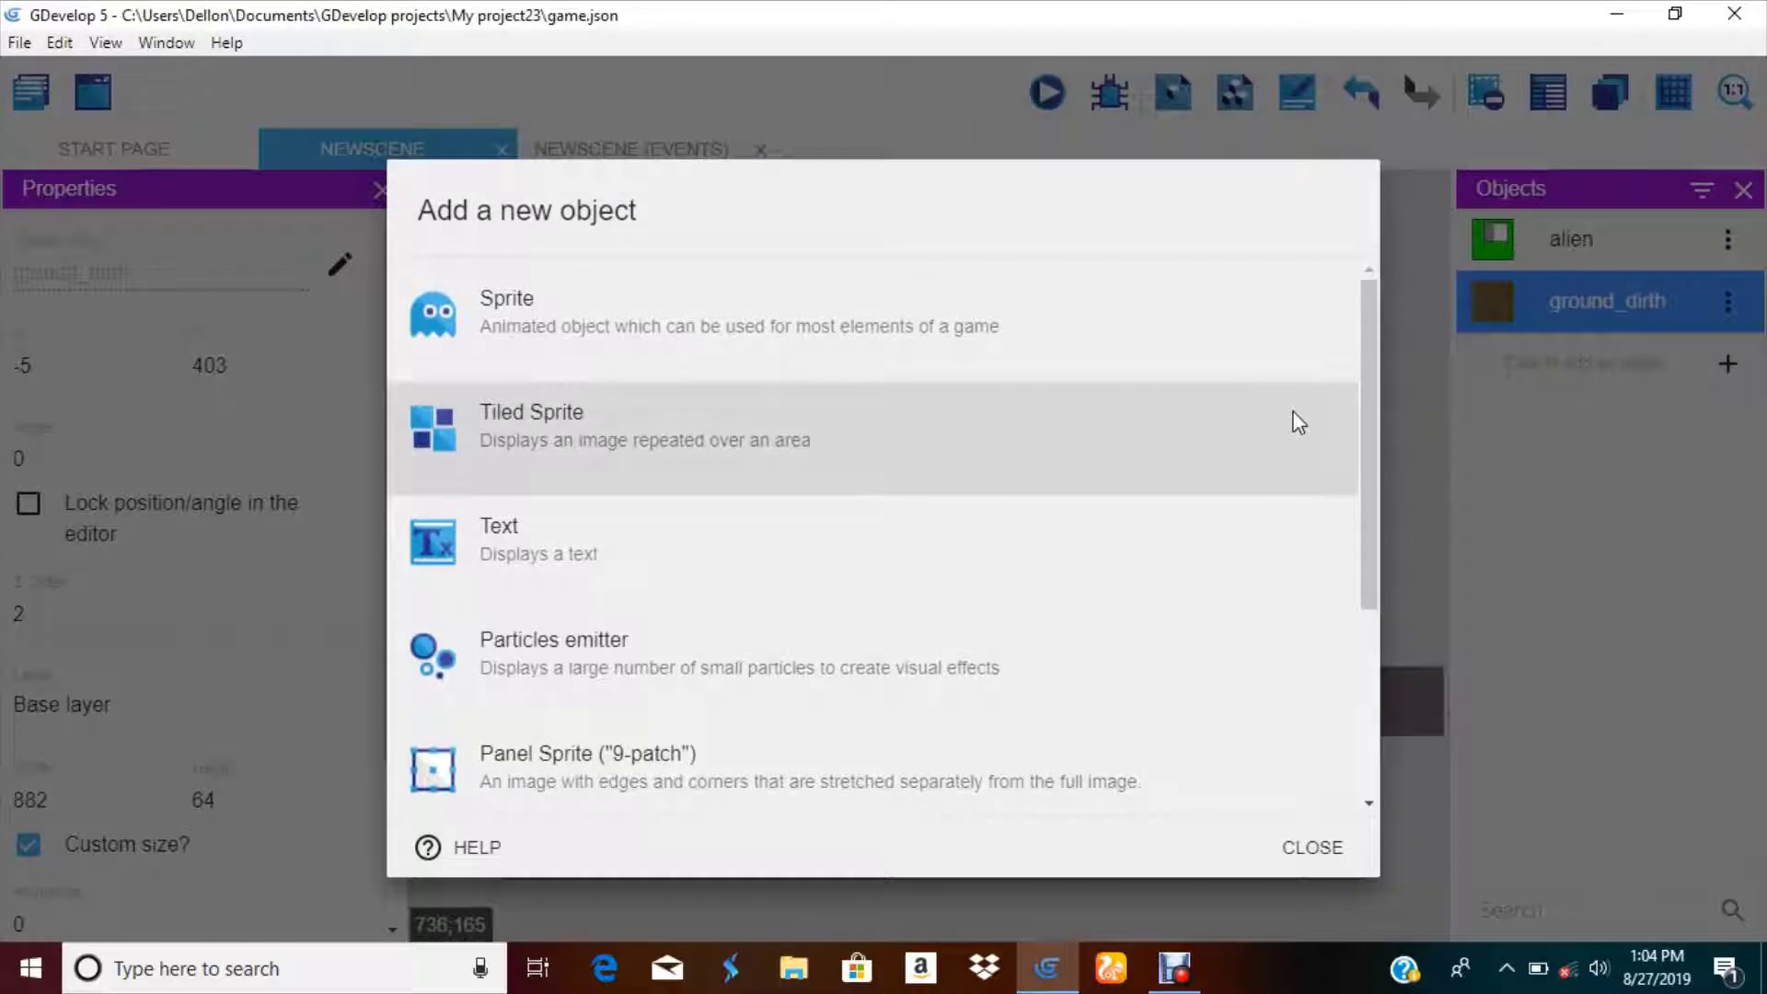
pyautogui.click(1156, 292)
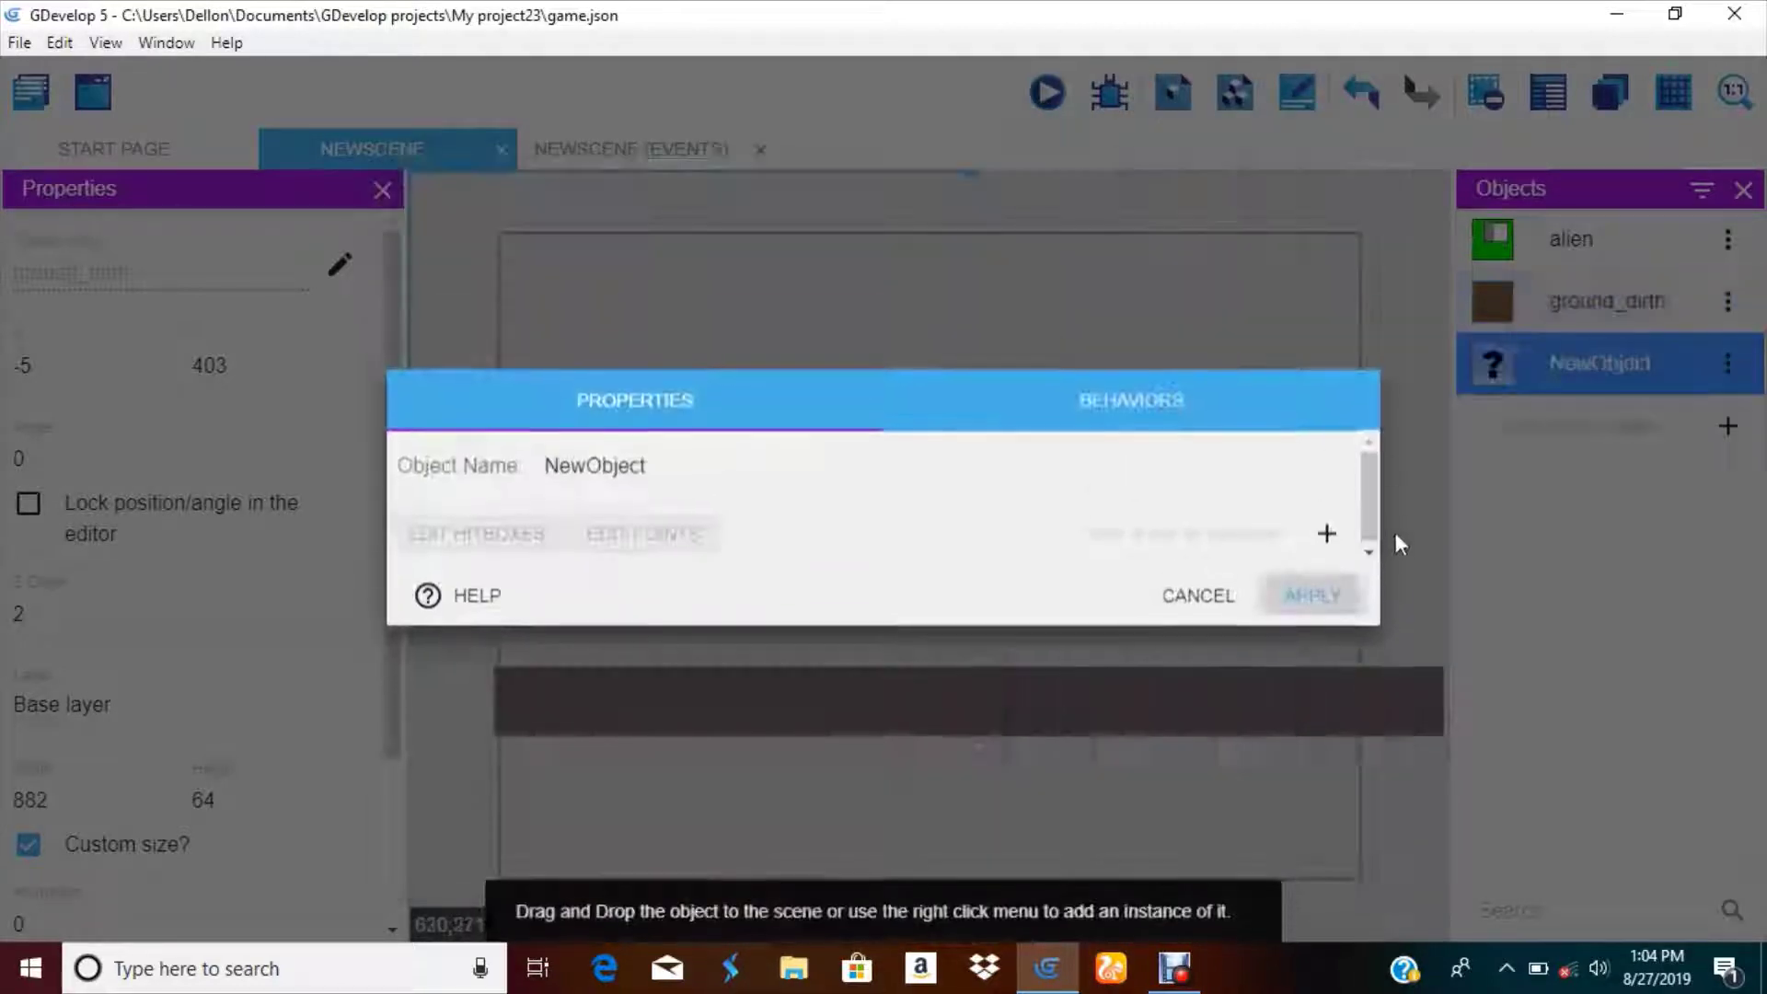
pyautogui.click(1326, 534)
pyautogui.click(711, 460)
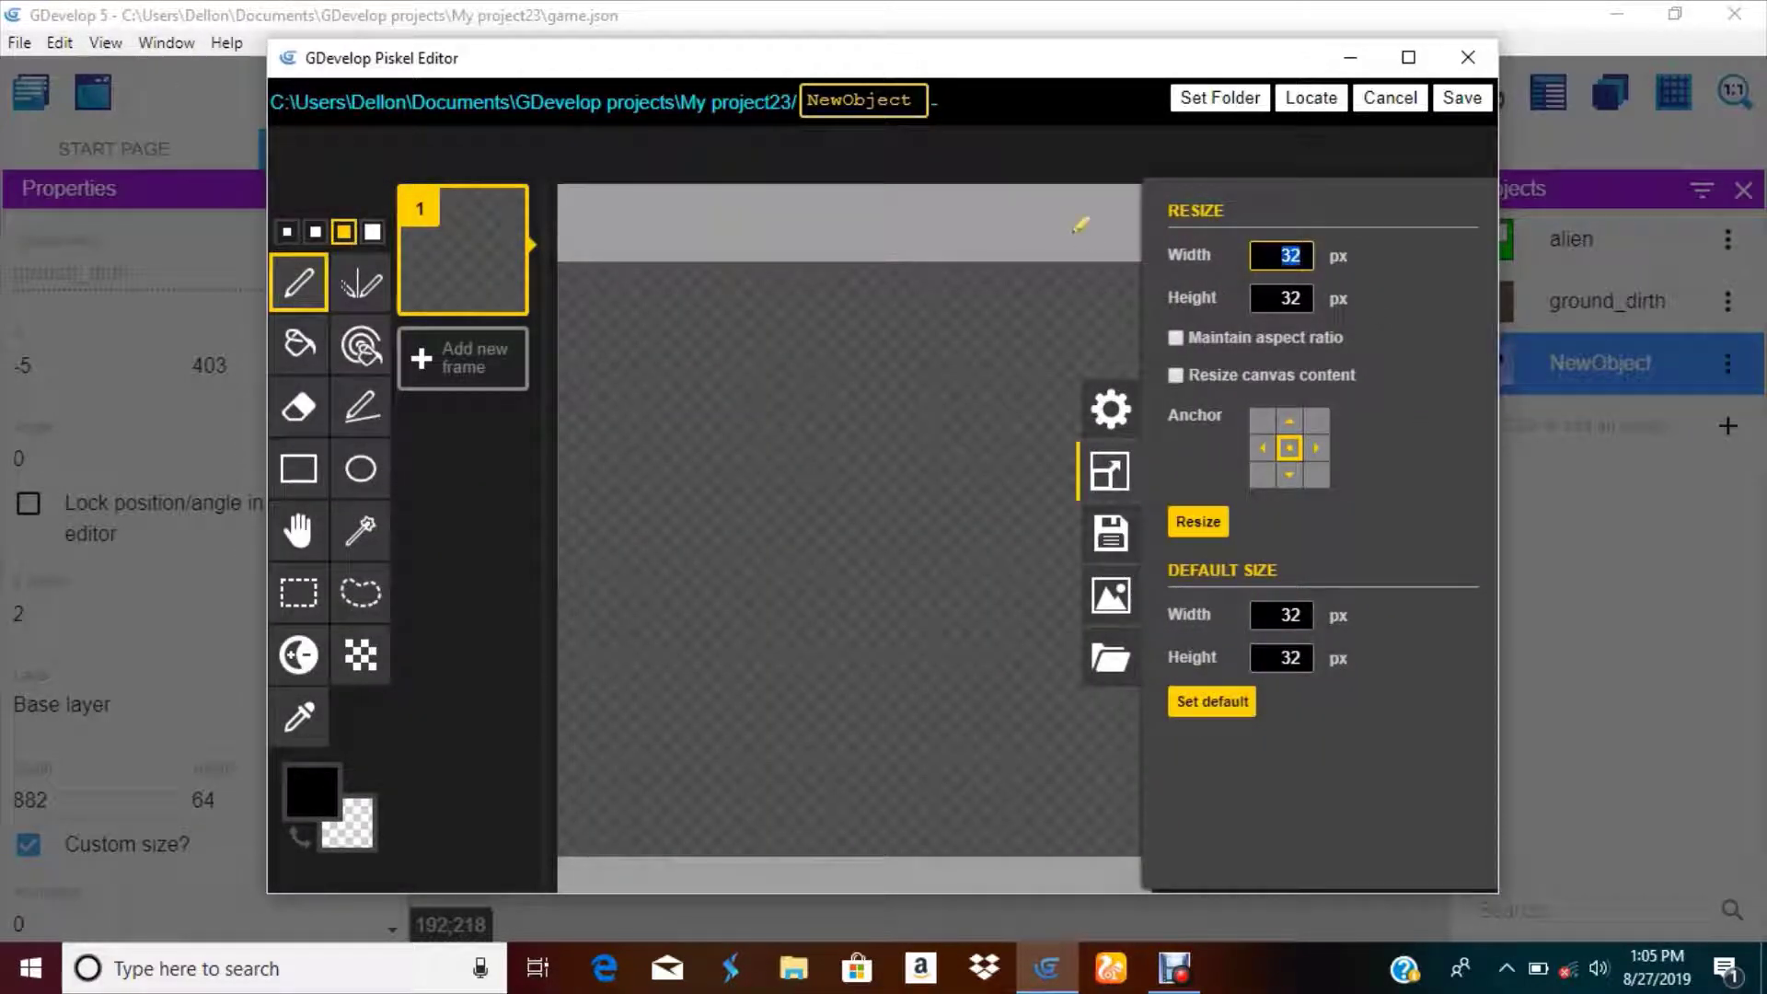
pyautogui.click(1467, 57)
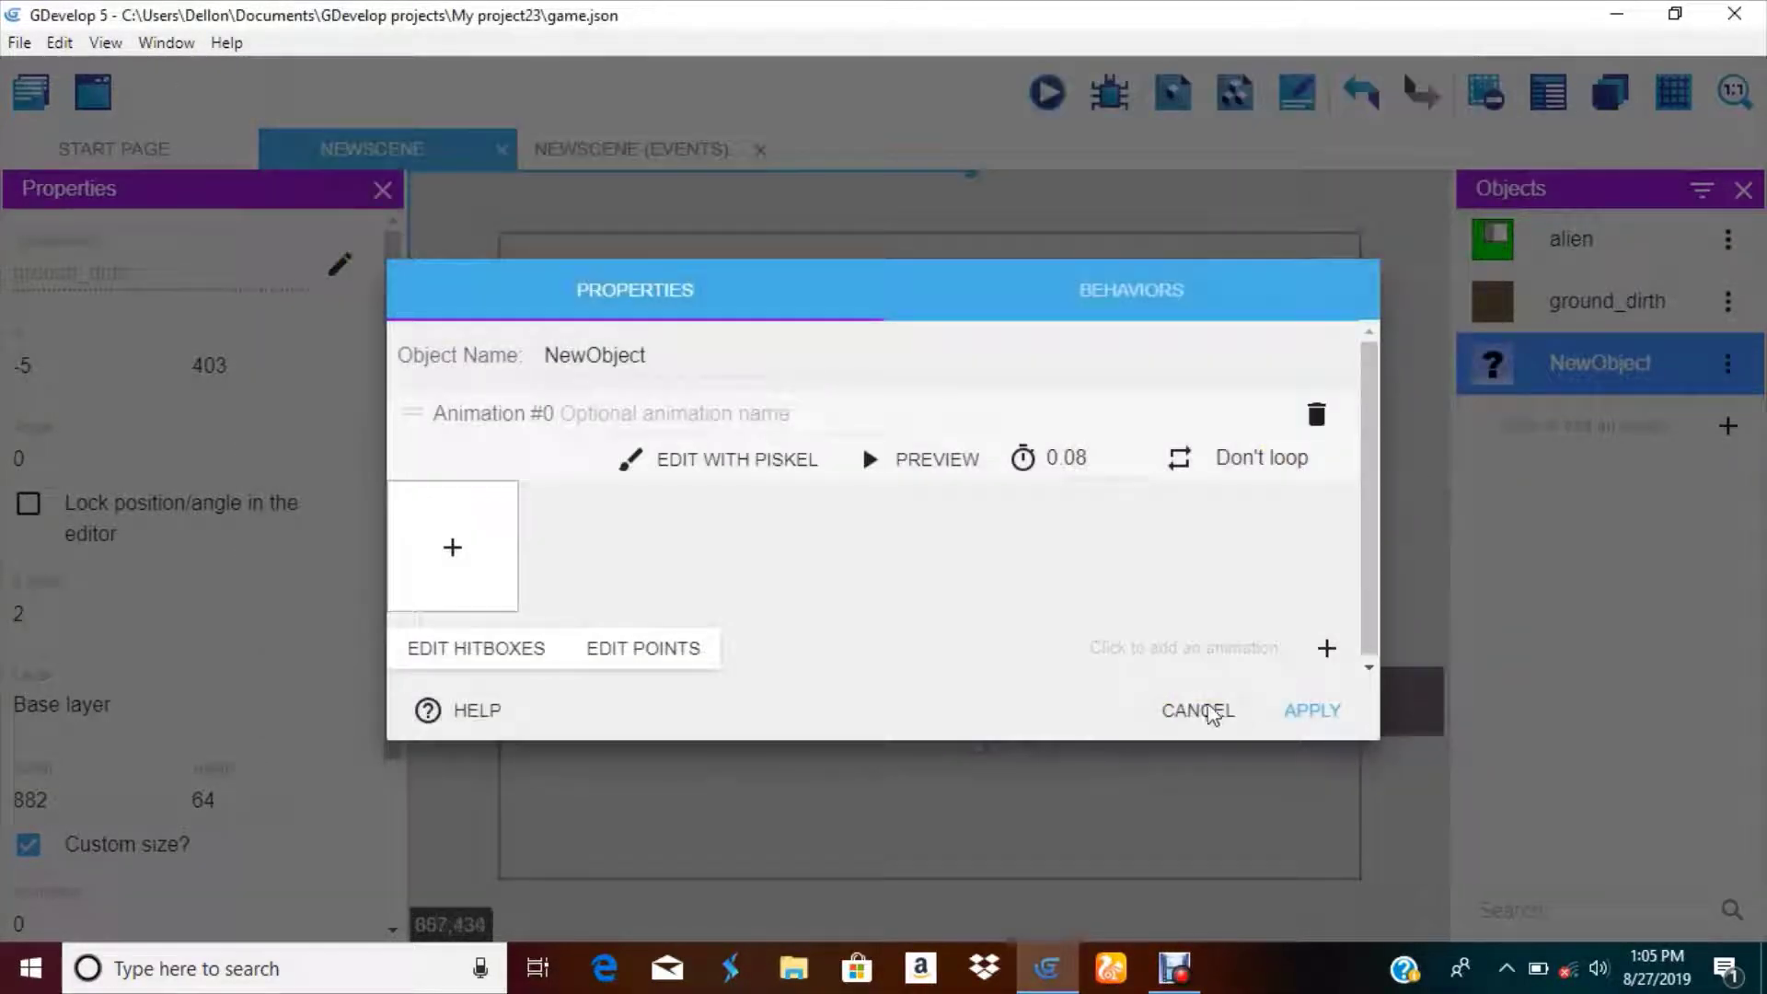
pyautogui.click(1201, 711)
# - Check the canvas size of the alien's normal animation in Piskel and return to the scene
pyautogui.click(1727, 239)
pyautogui.click(1682, 291)
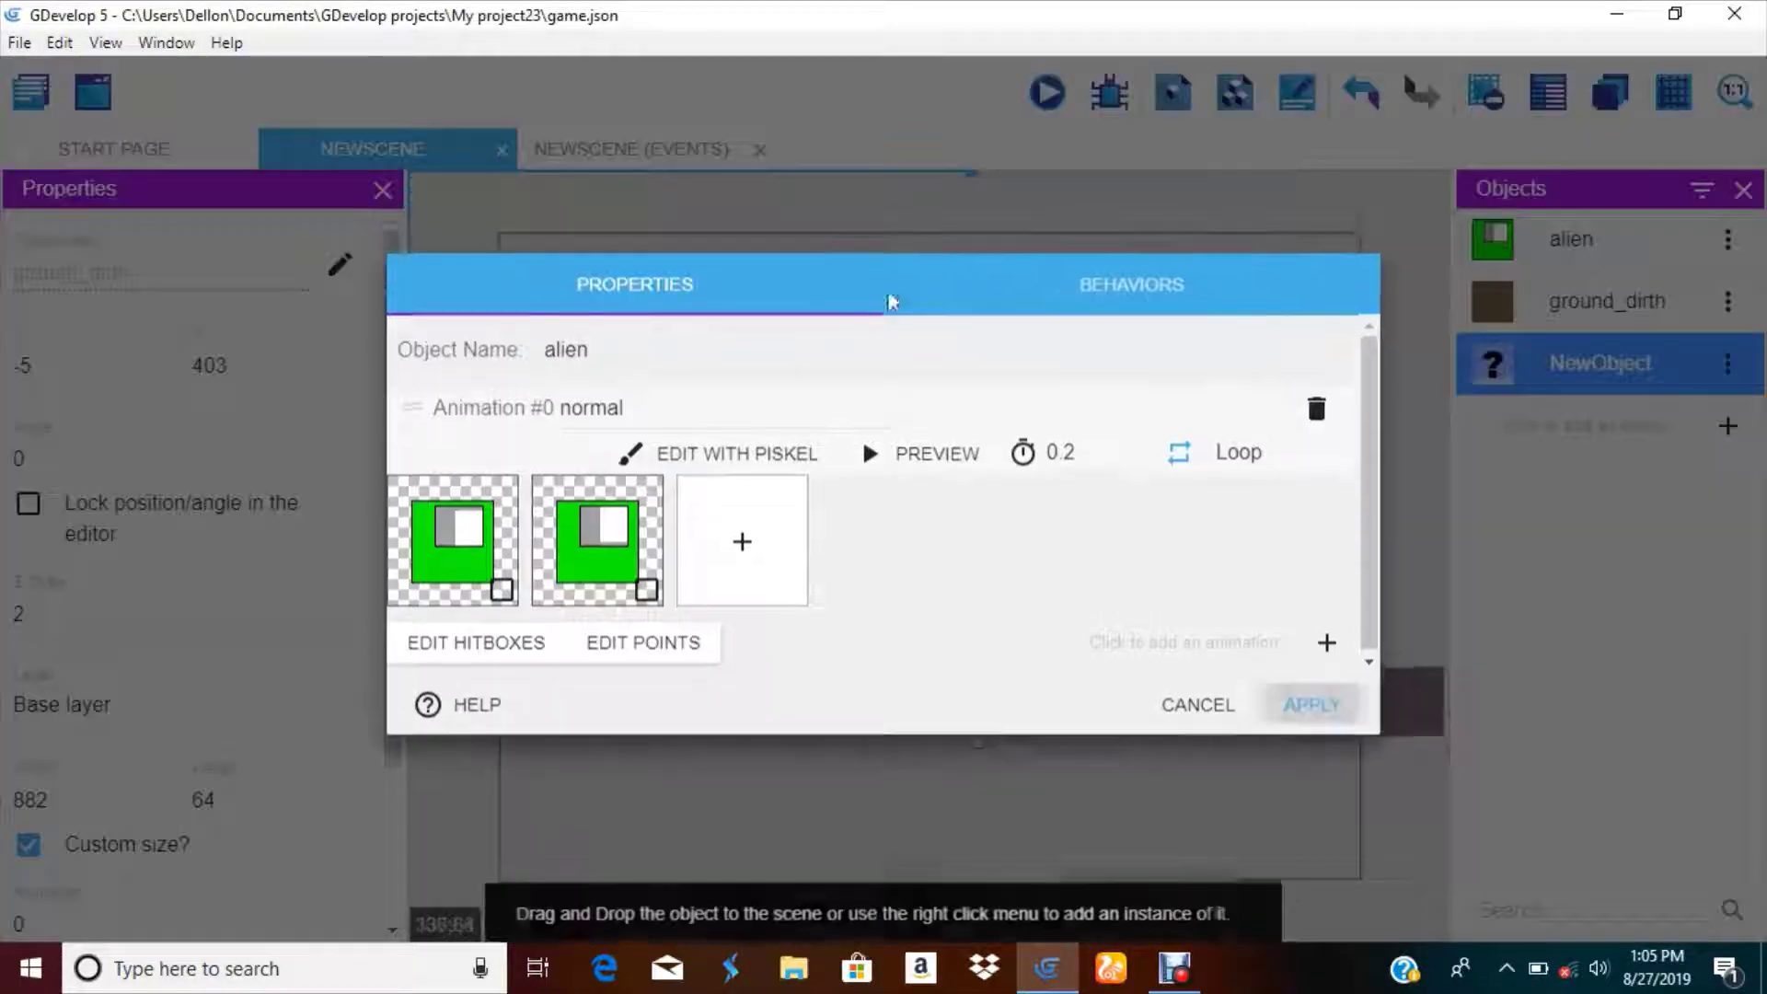
pyautogui.click(714, 457)
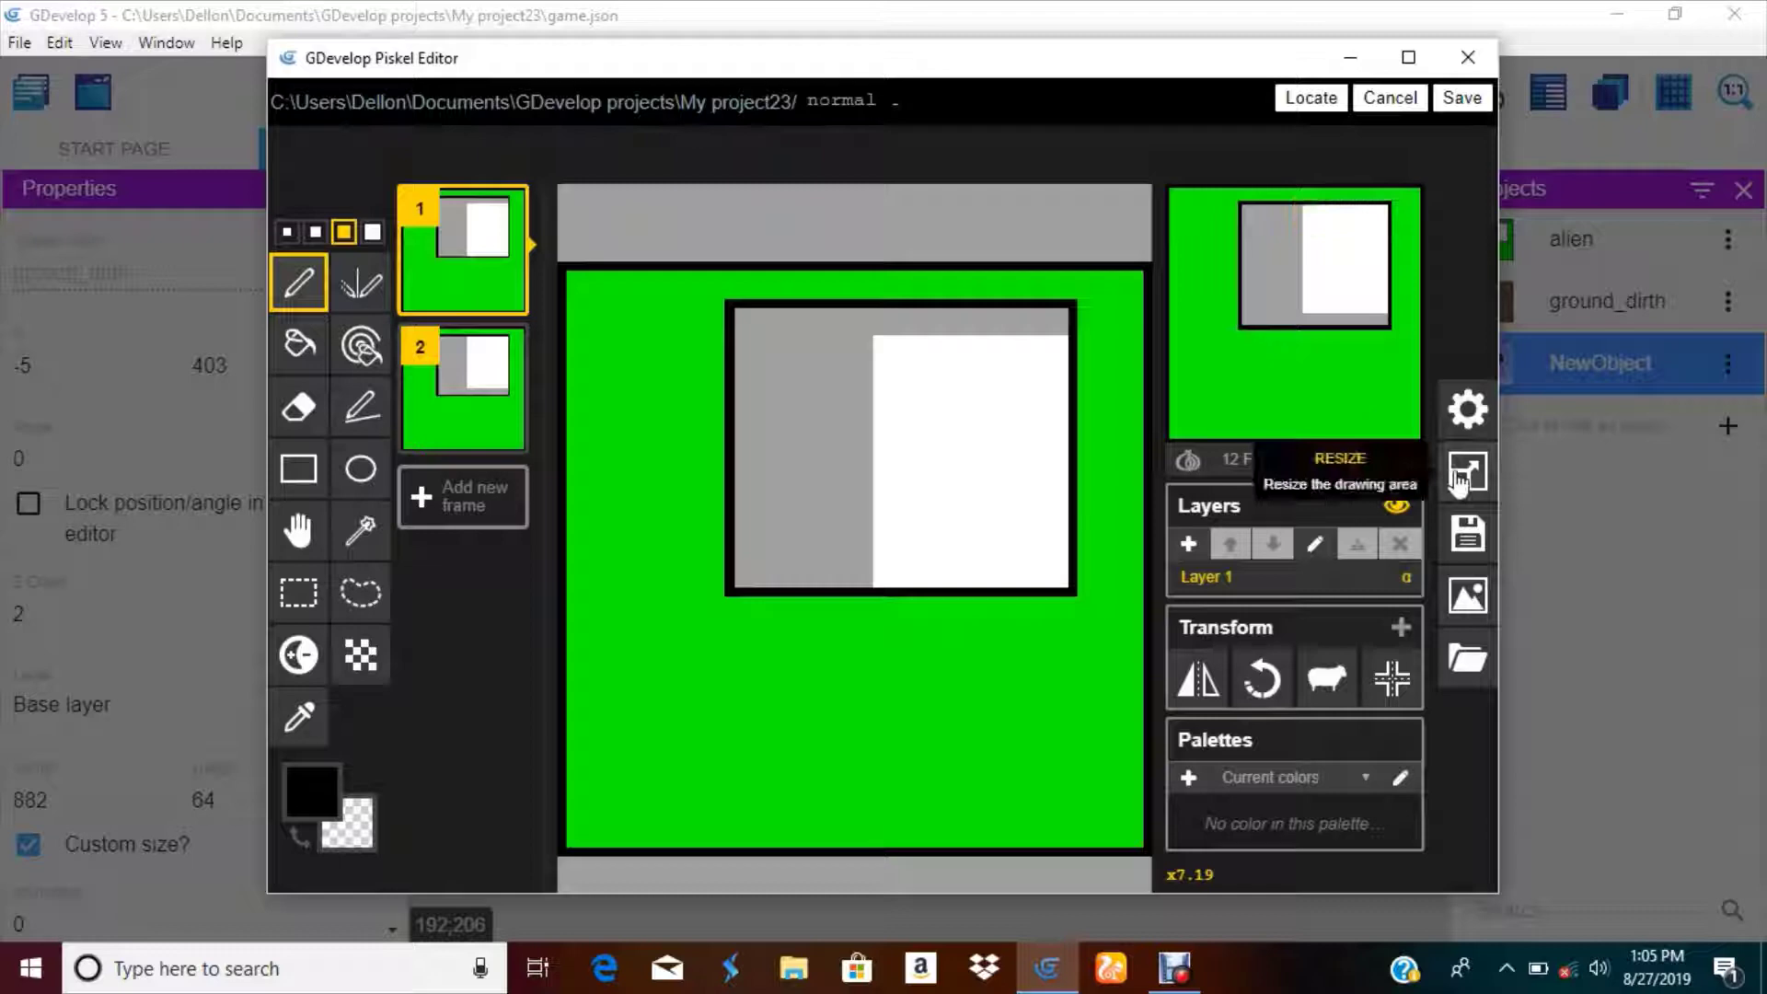
pyautogui.click(1466, 471)
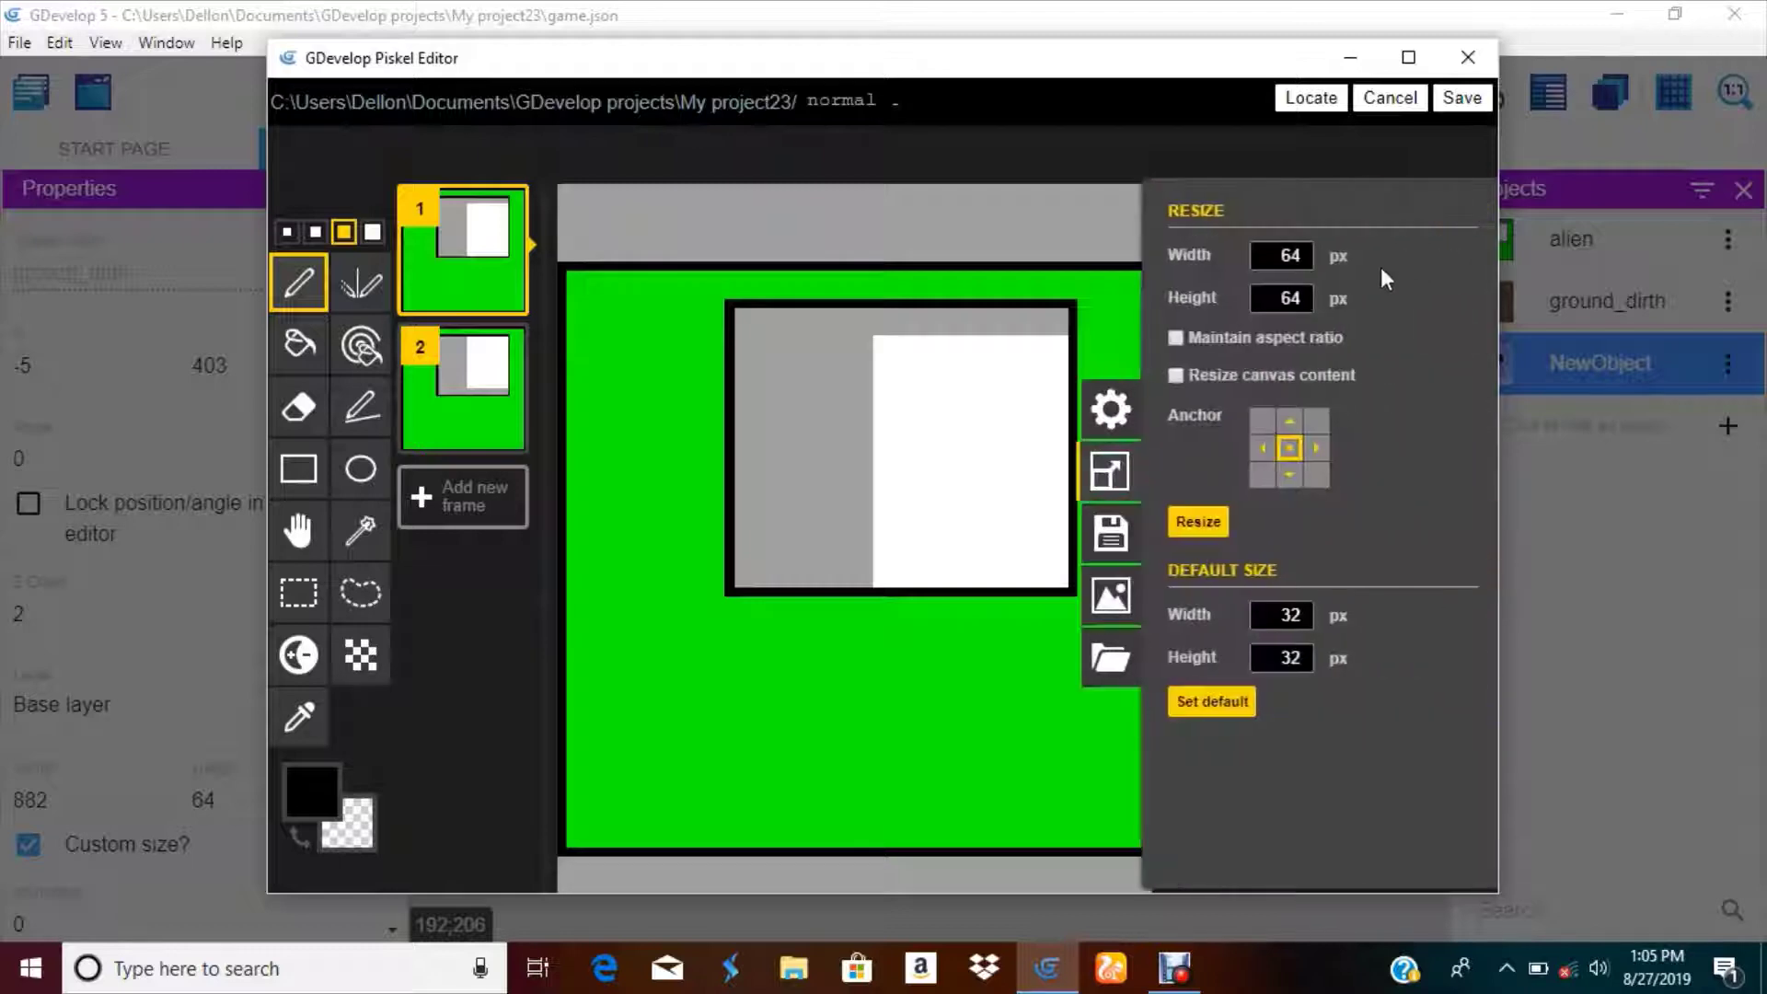
pyautogui.click(1463, 97)
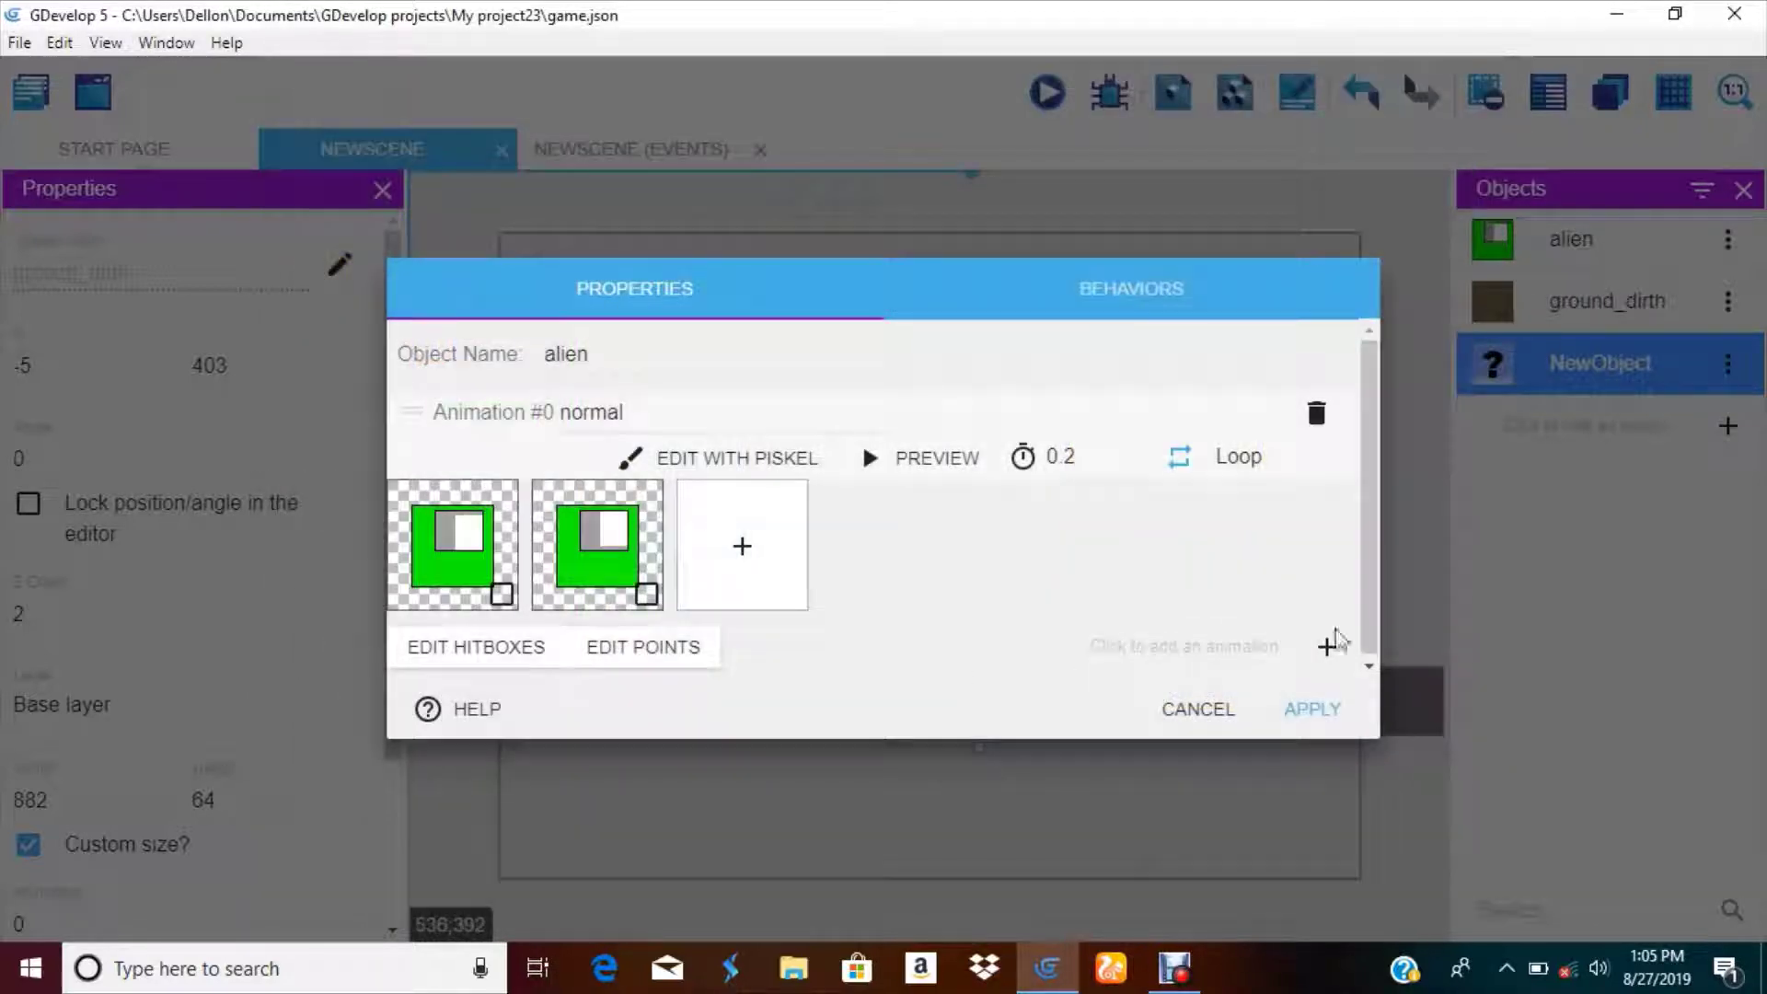
pyautogui.click(1311, 708)
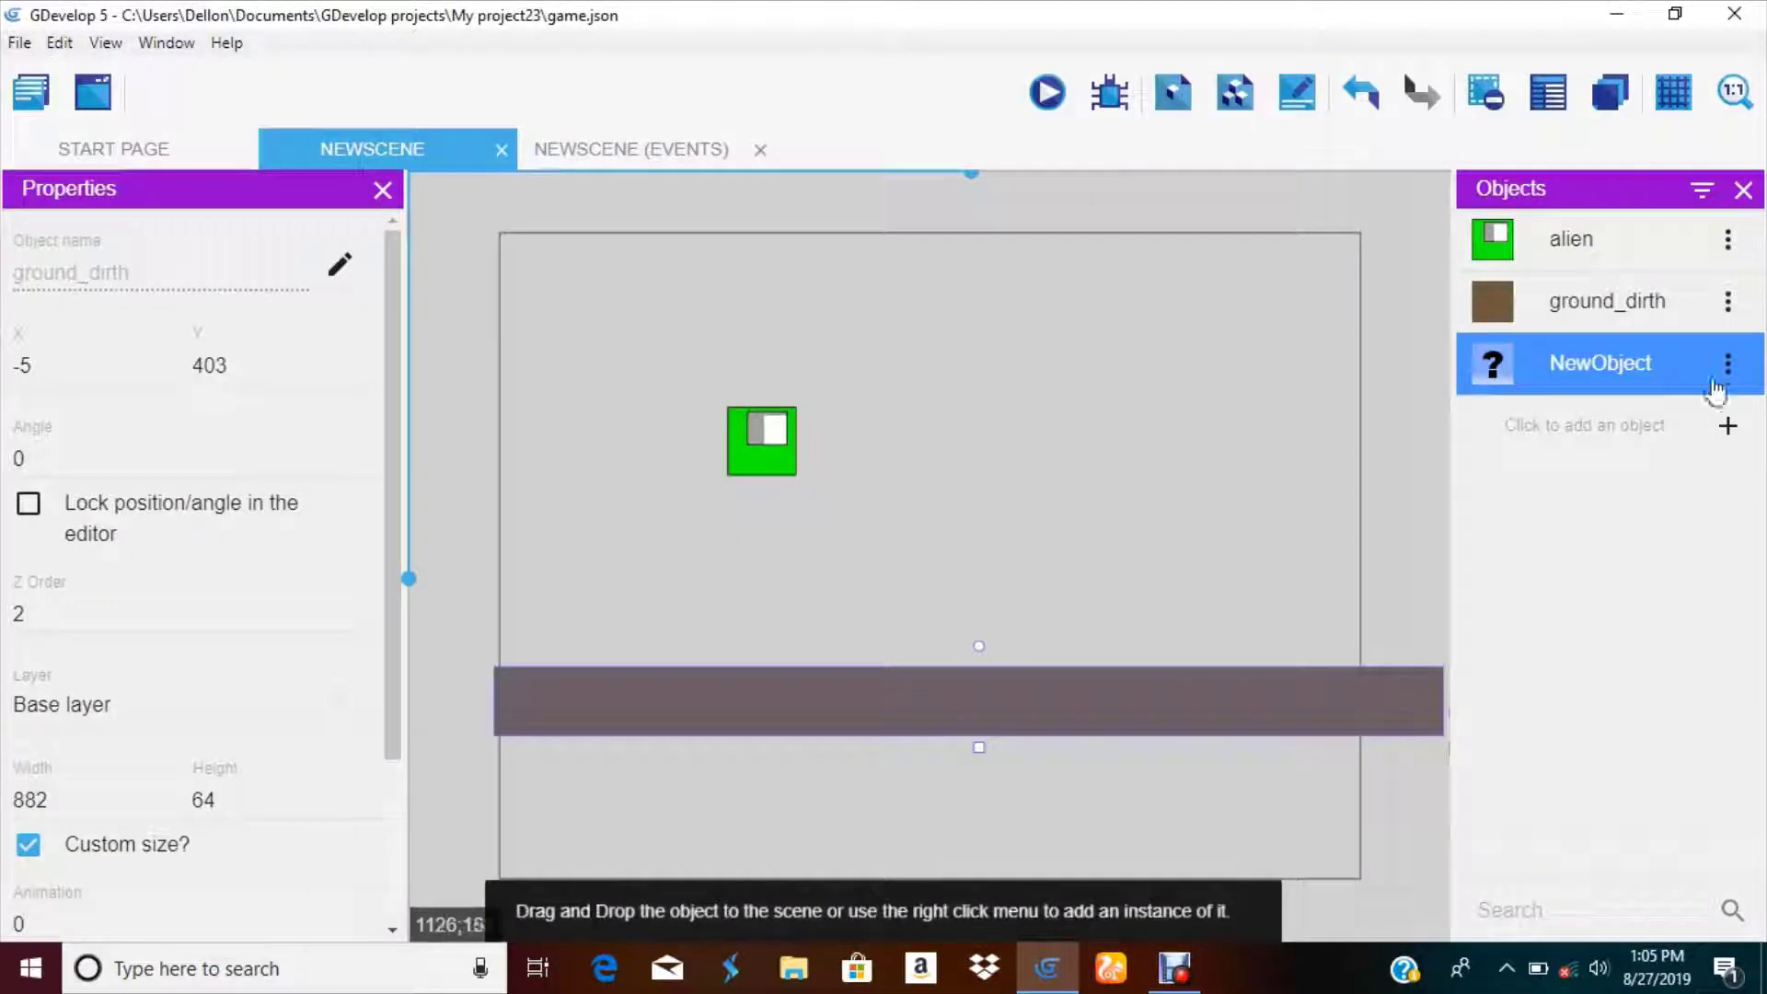
# - Add an animation to the unnamed sprite object and open it in the Piskel editor
pyautogui.click(1728, 363)
pyautogui.click(1602, 410)
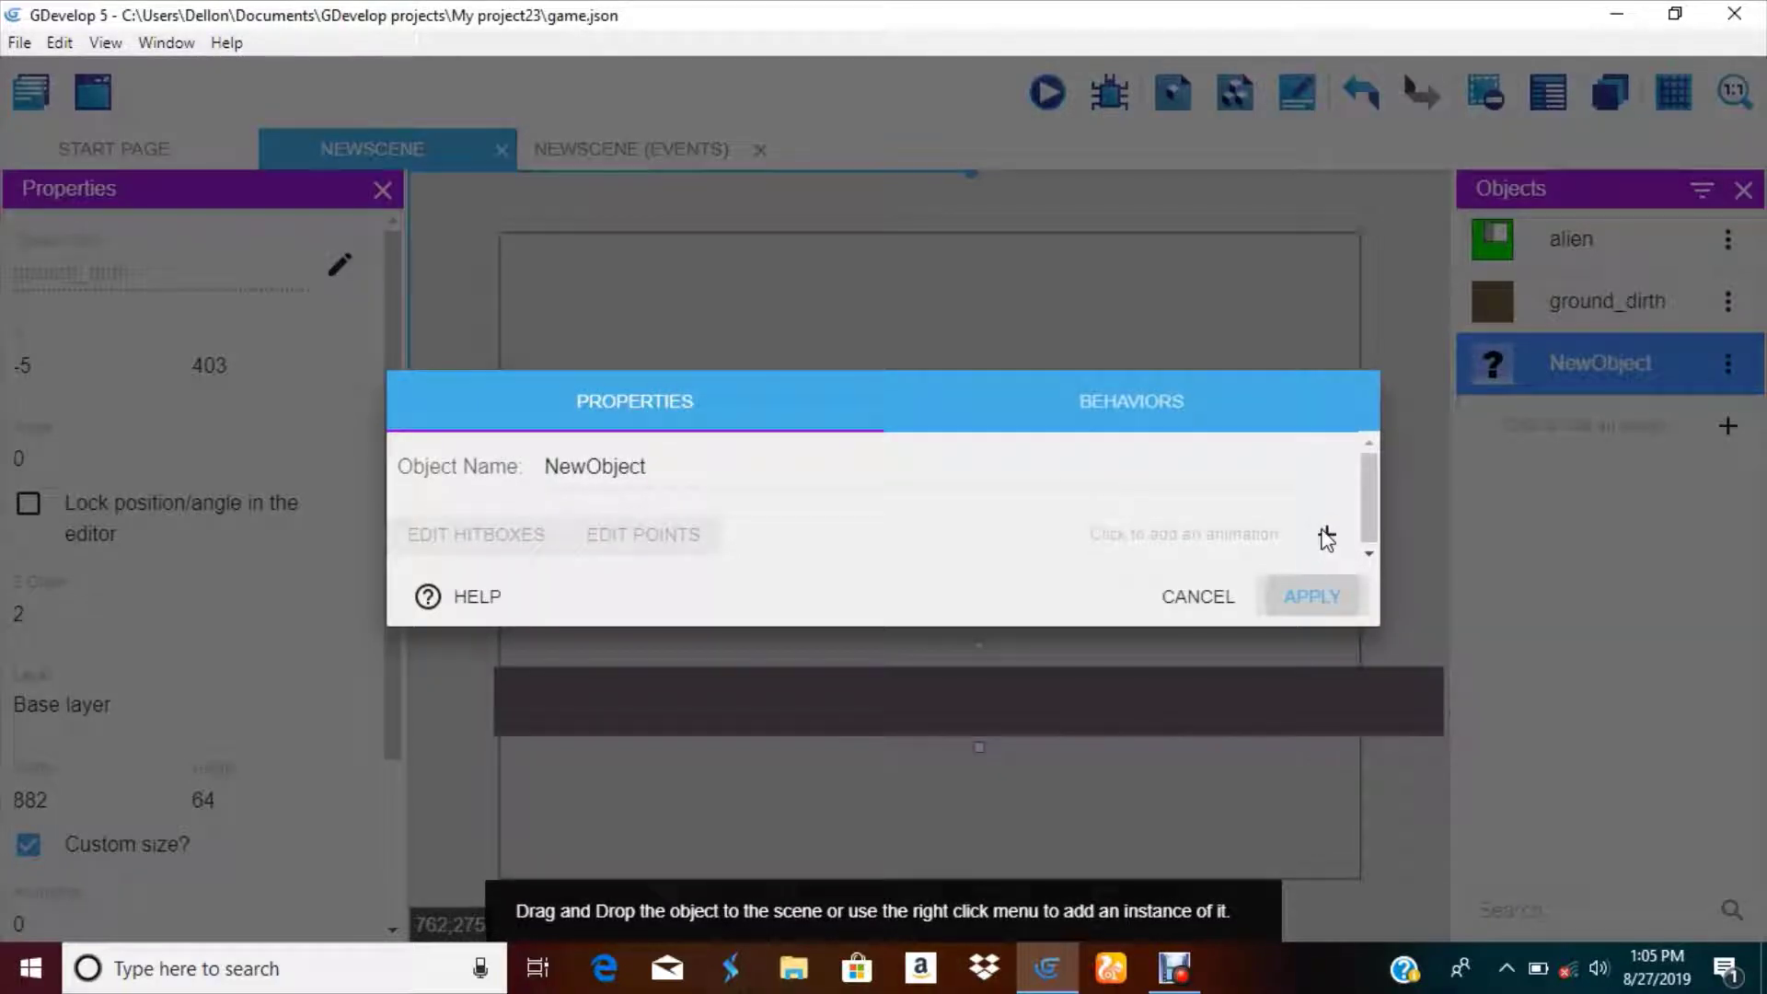
pyautogui.click(1328, 534)
pyautogui.click(732, 470)
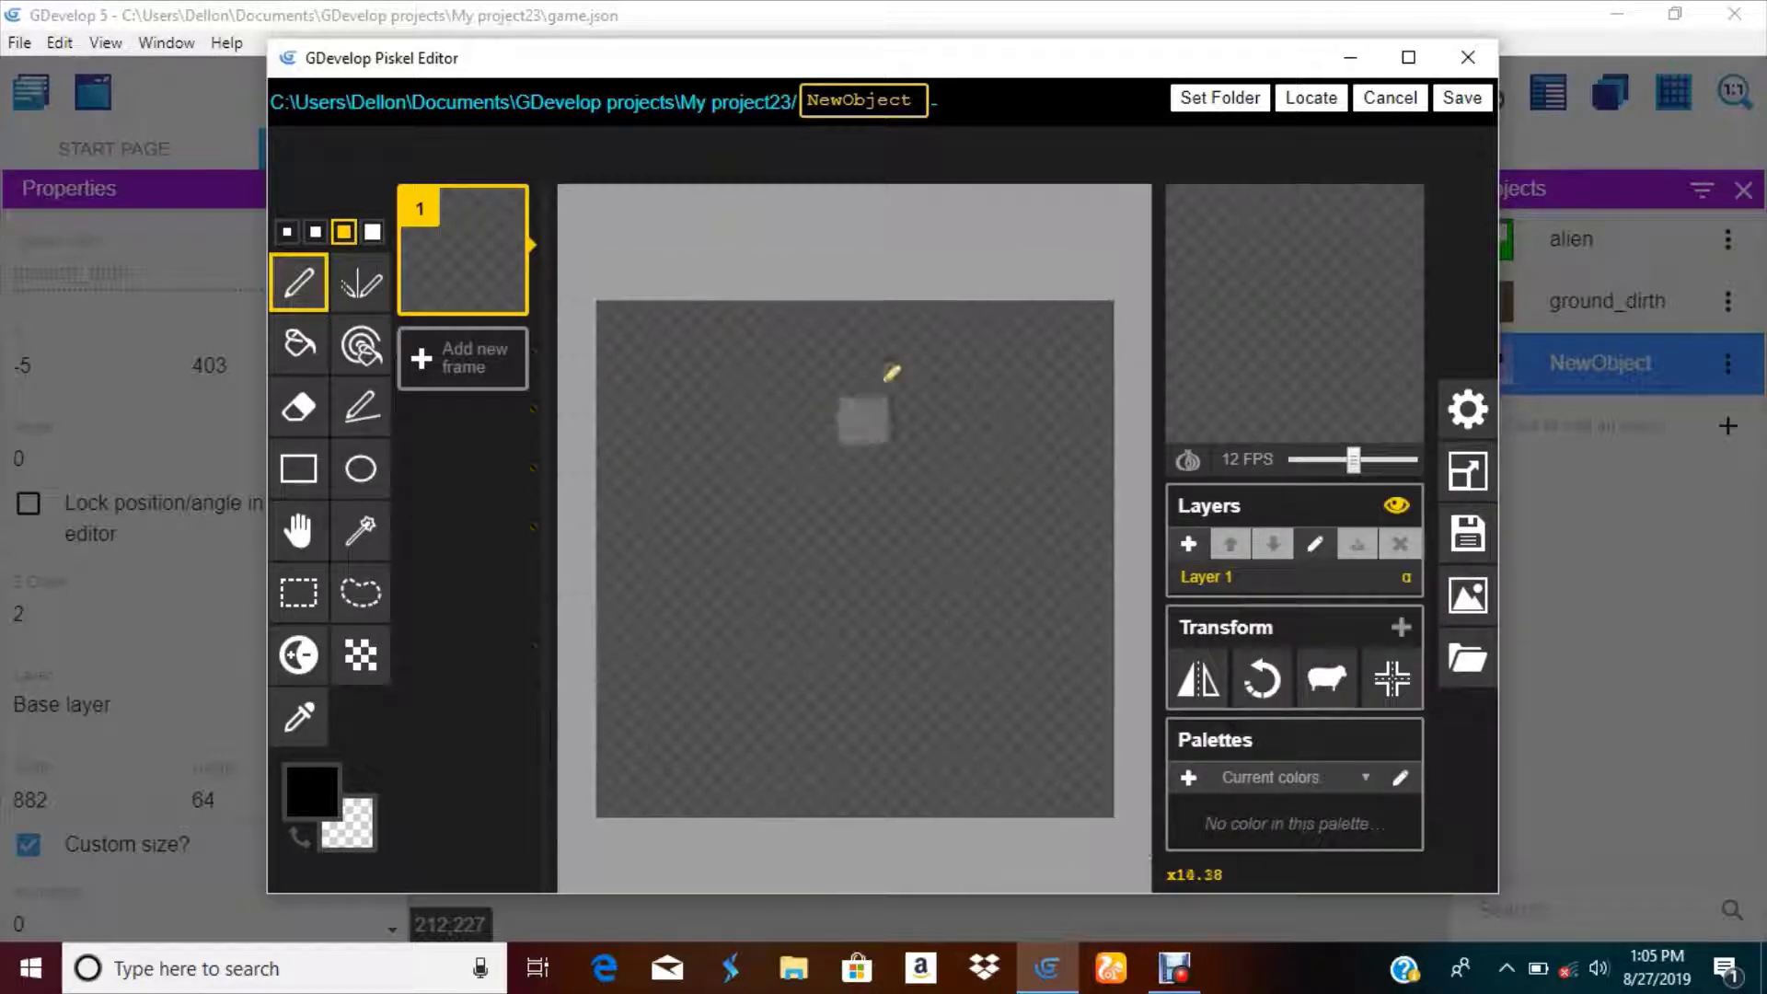
# - Draw three one-pixel black rectangles forming a gun outline: a wide barrel, a grip at its rear and a small trigger guard
pyautogui.click(298, 469)
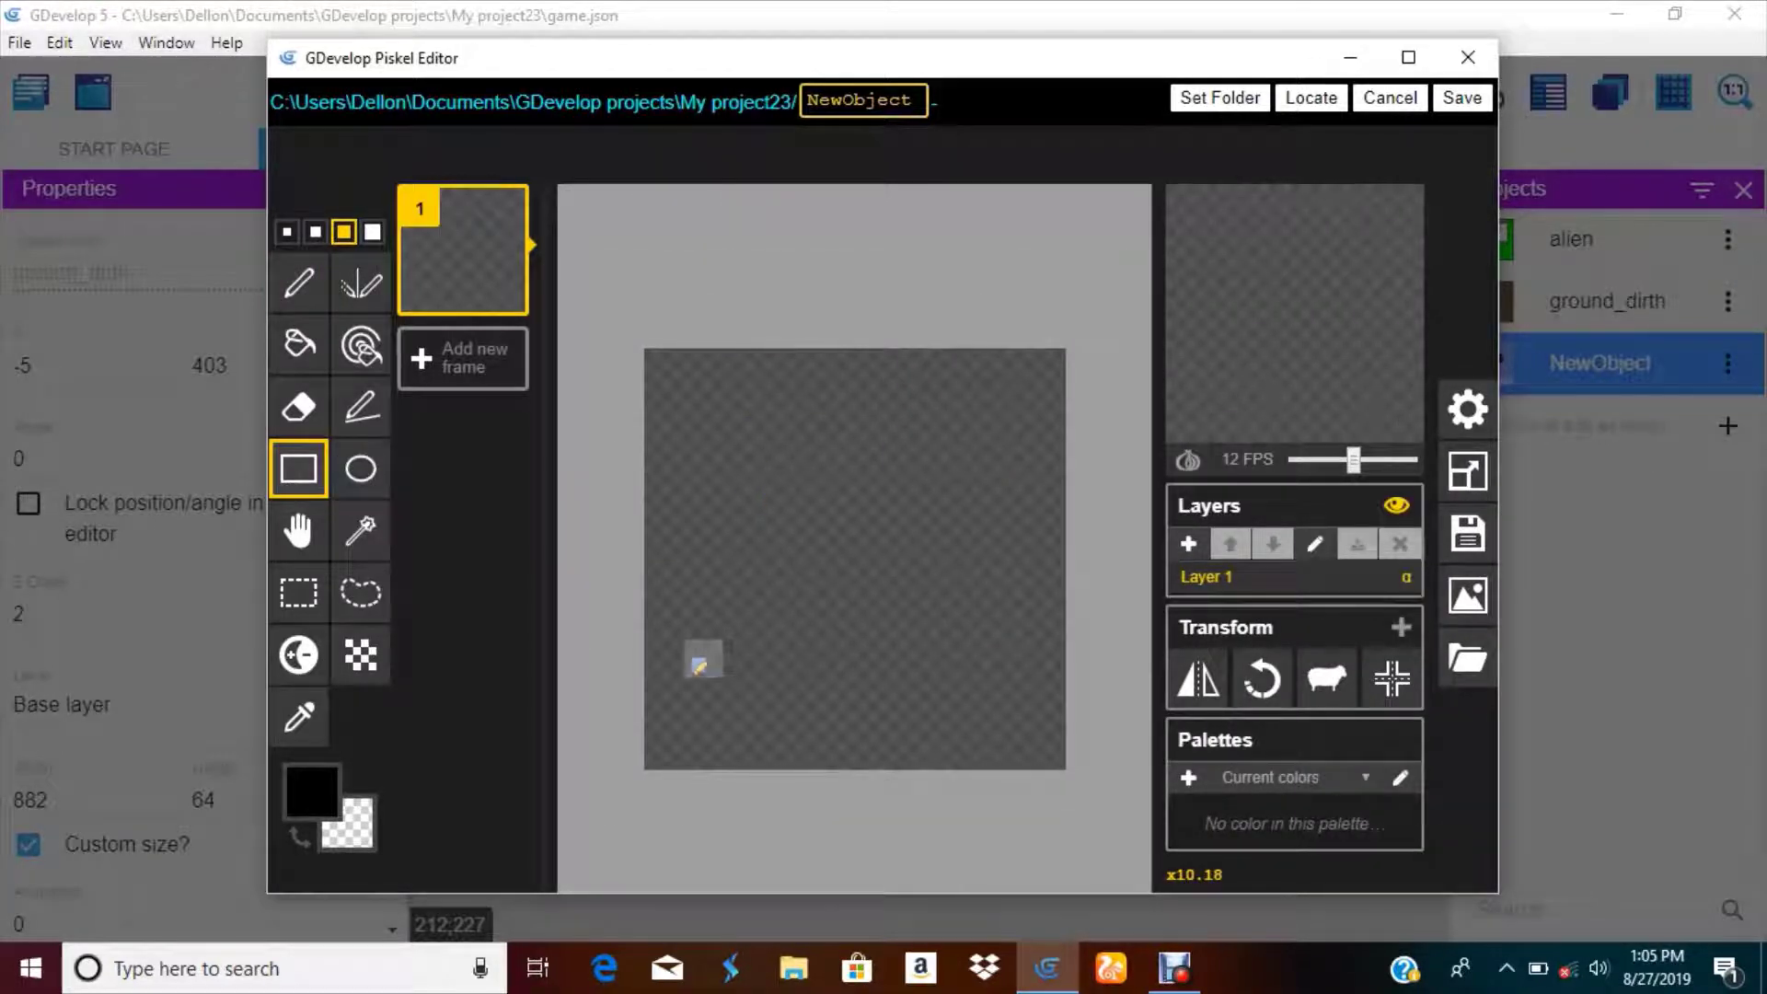
pyautogui.click(286, 231)
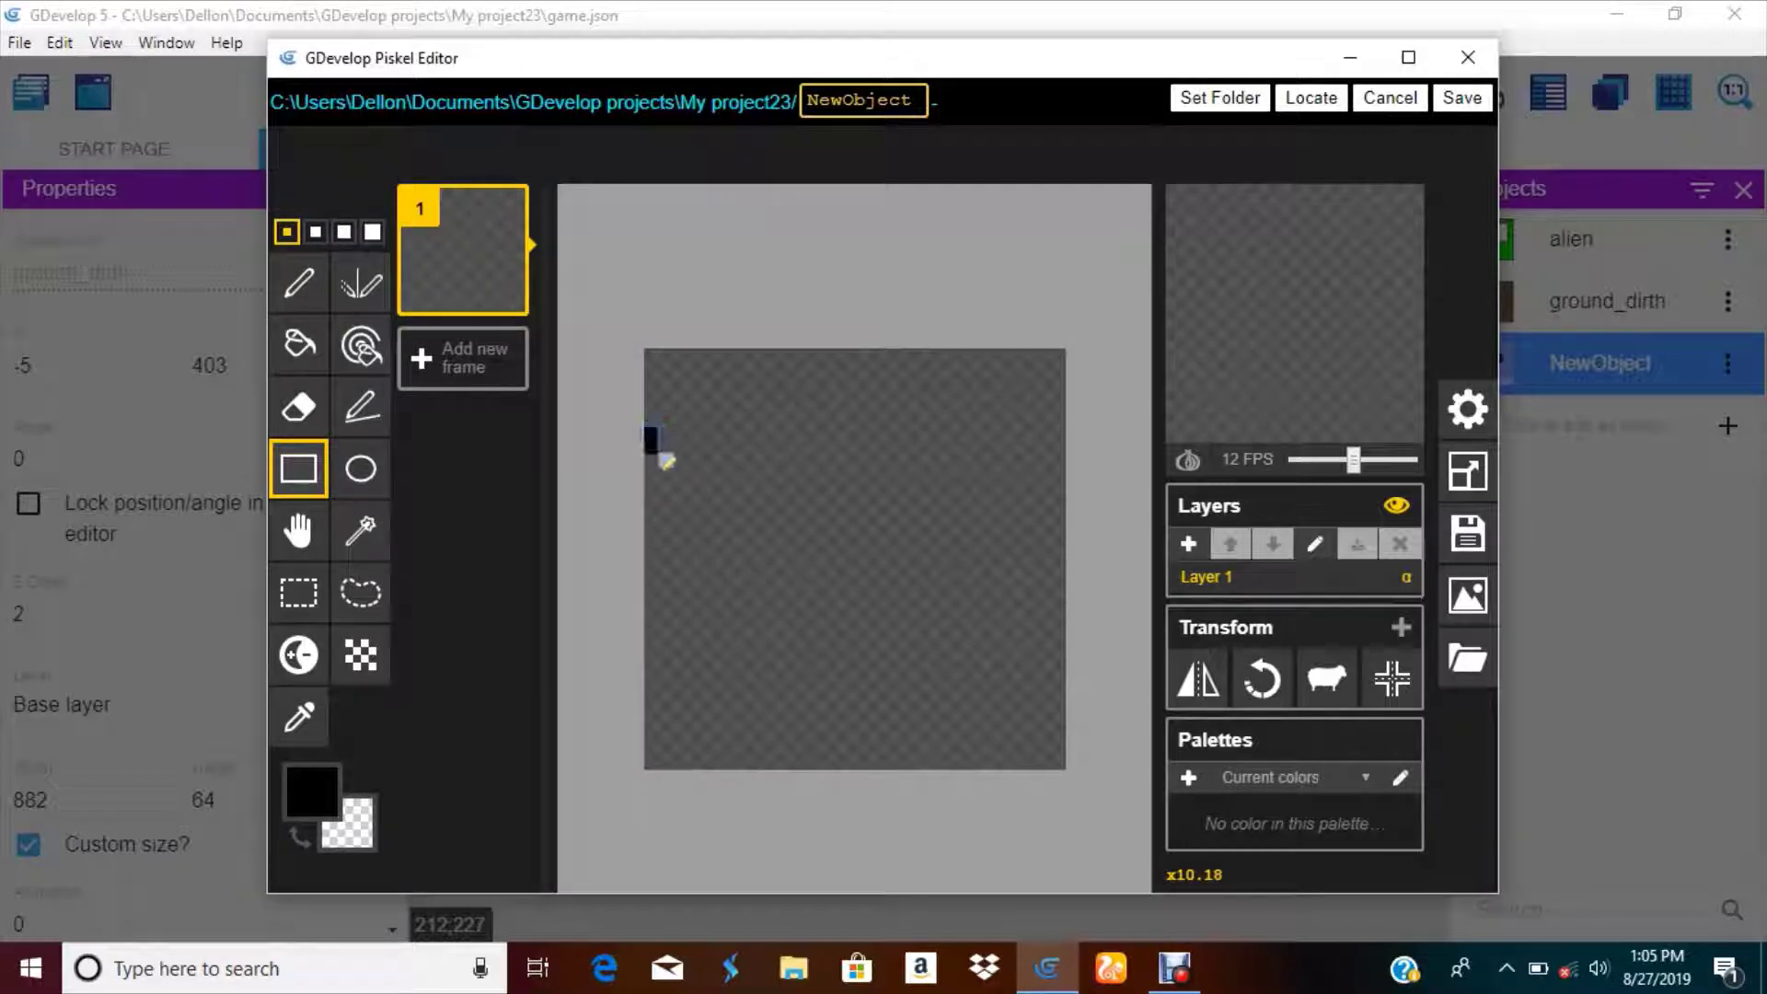
pyautogui.moveTo(663, 456); pyautogui.dragTo(1060, 598)
pyautogui.moveTo(654, 563); pyautogui.dragTo(795, 757)
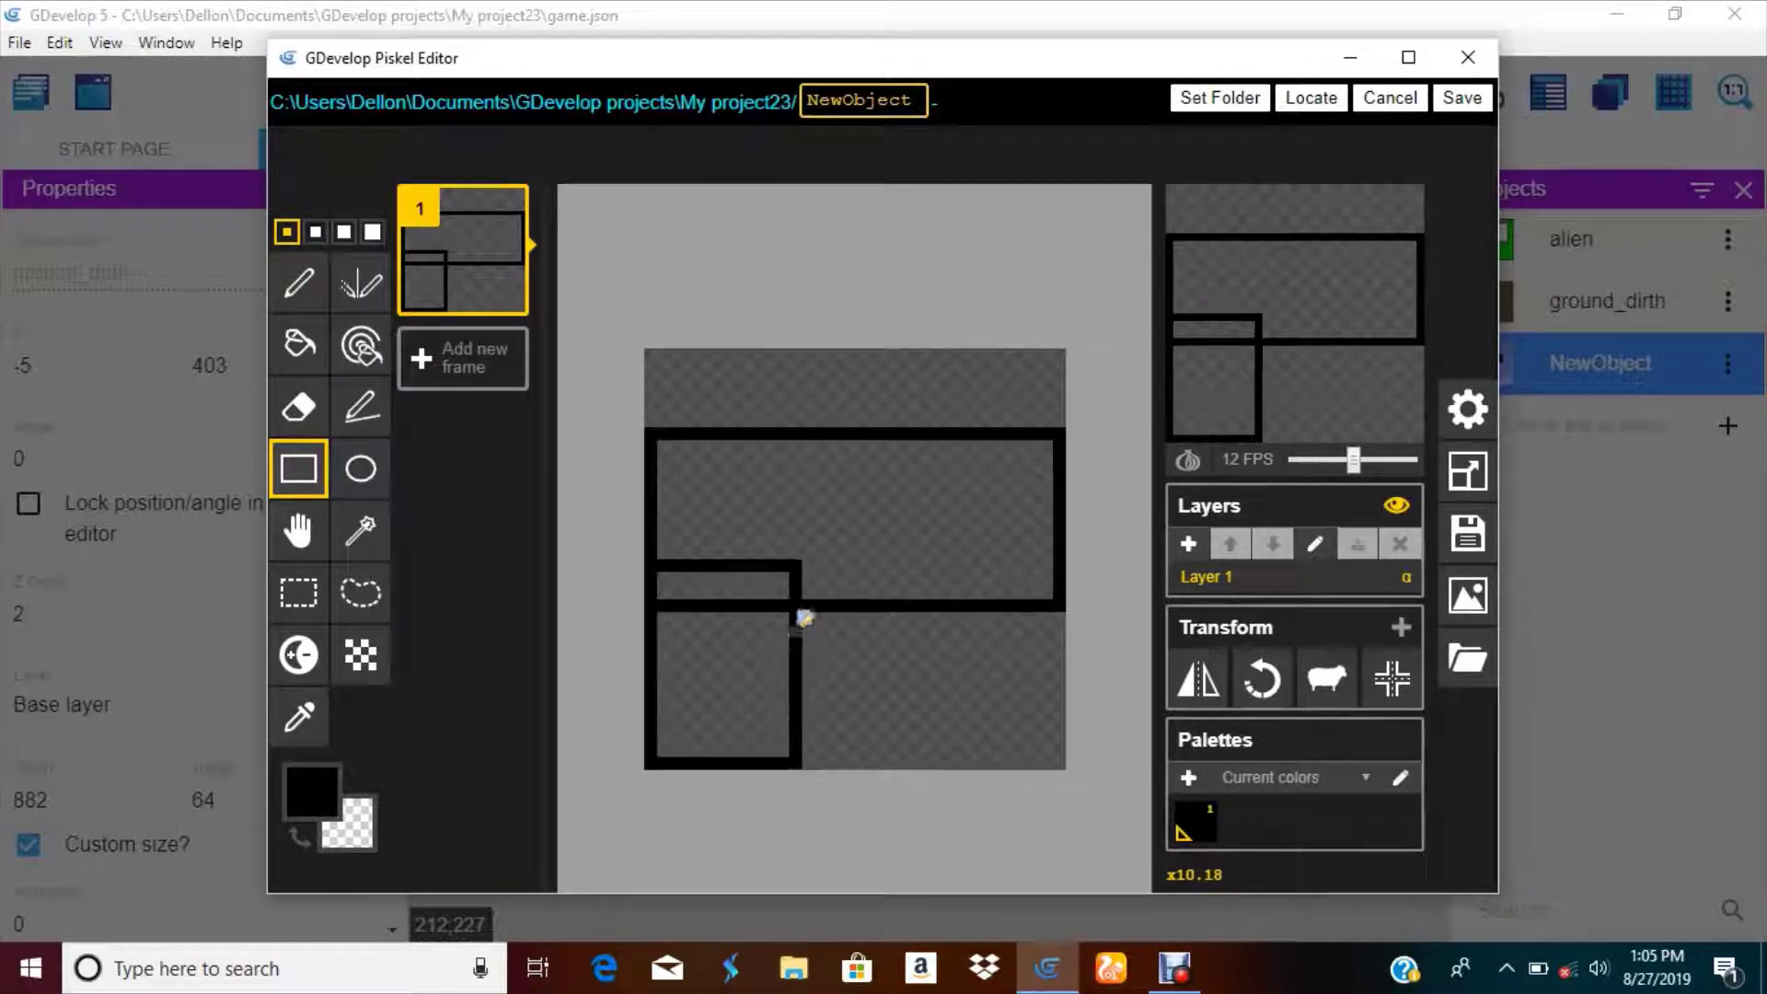
pyautogui.moveTo(809, 608); pyautogui.dragTo(863, 665)
# - Erase the upper front corner of the barrel outline with the largest eraser size
pyautogui.click(298, 406)
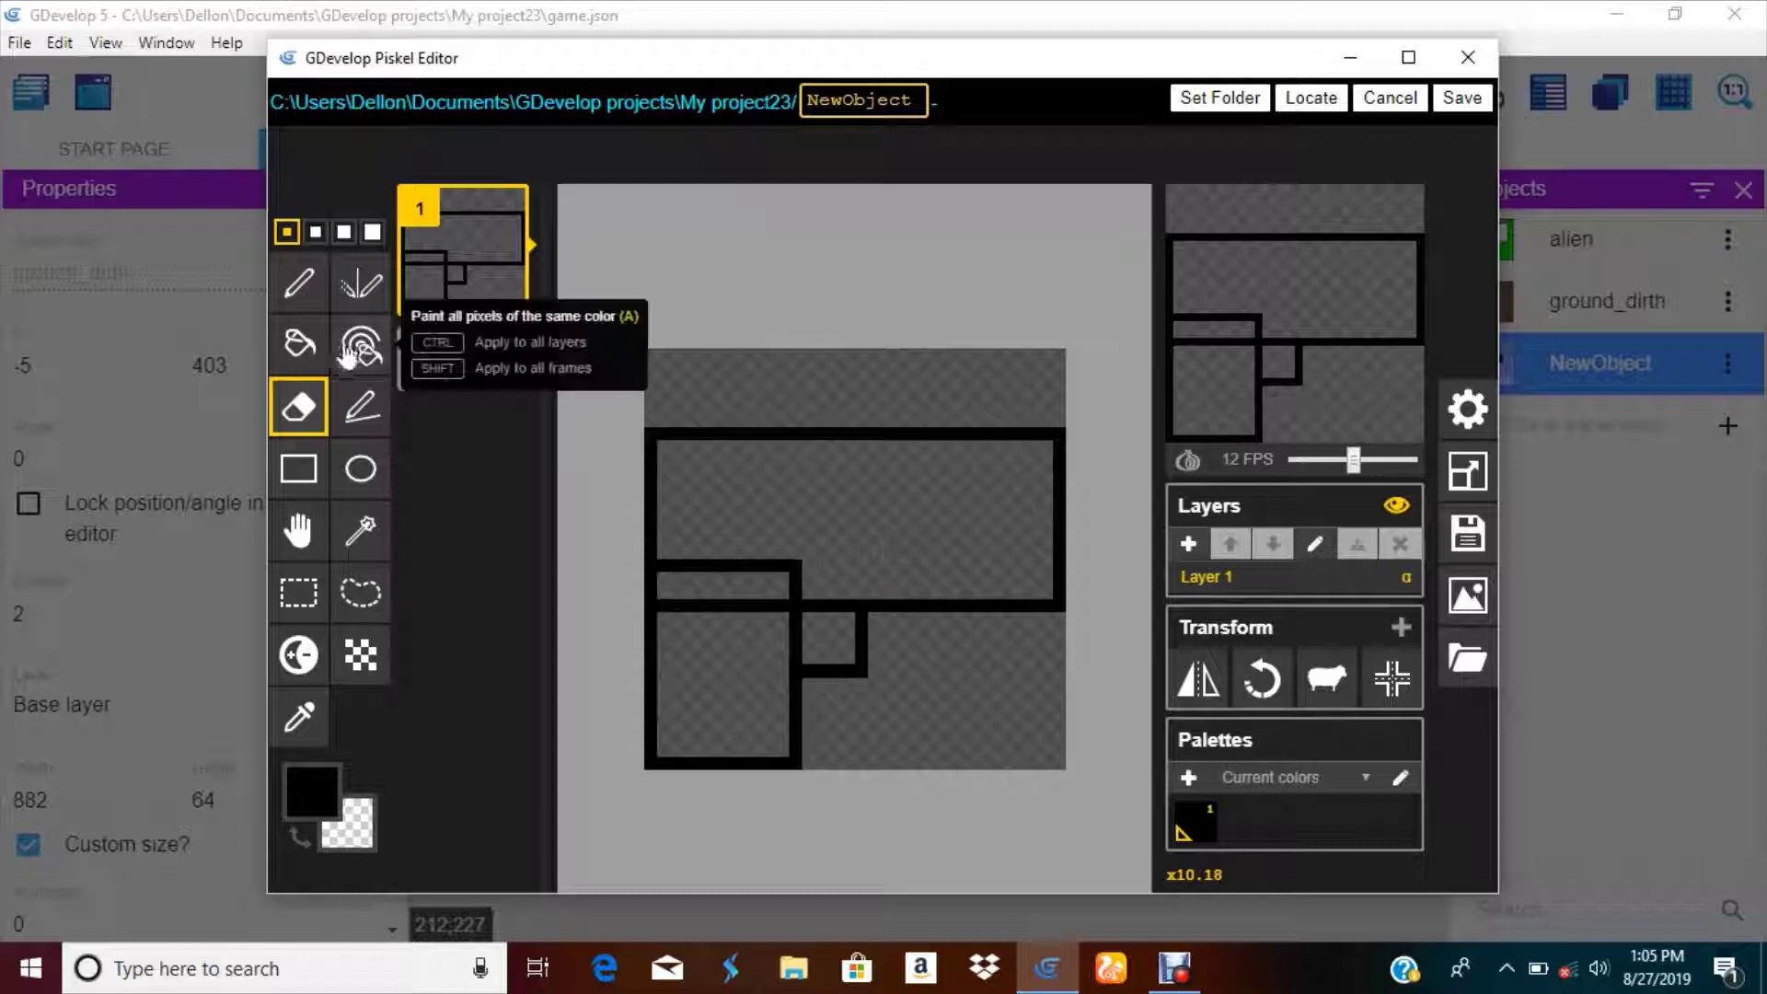
pyautogui.click(298, 468)
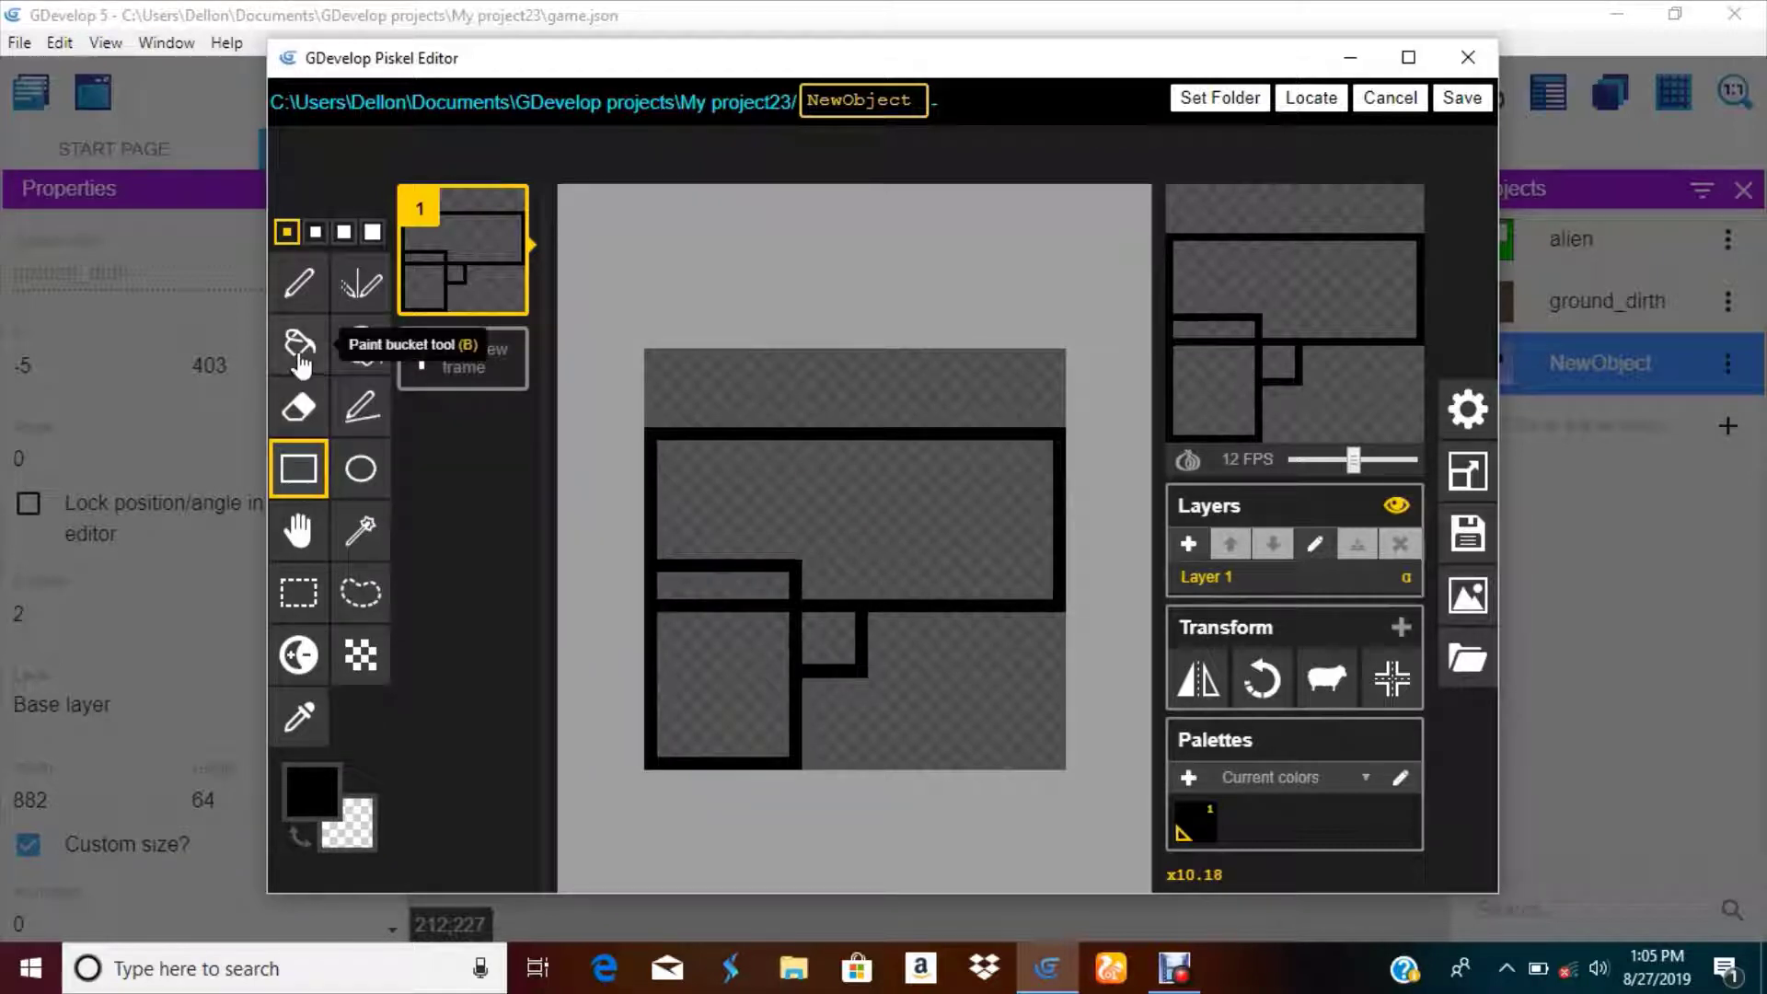
pyautogui.click(372, 231)
pyautogui.click(303, 406)
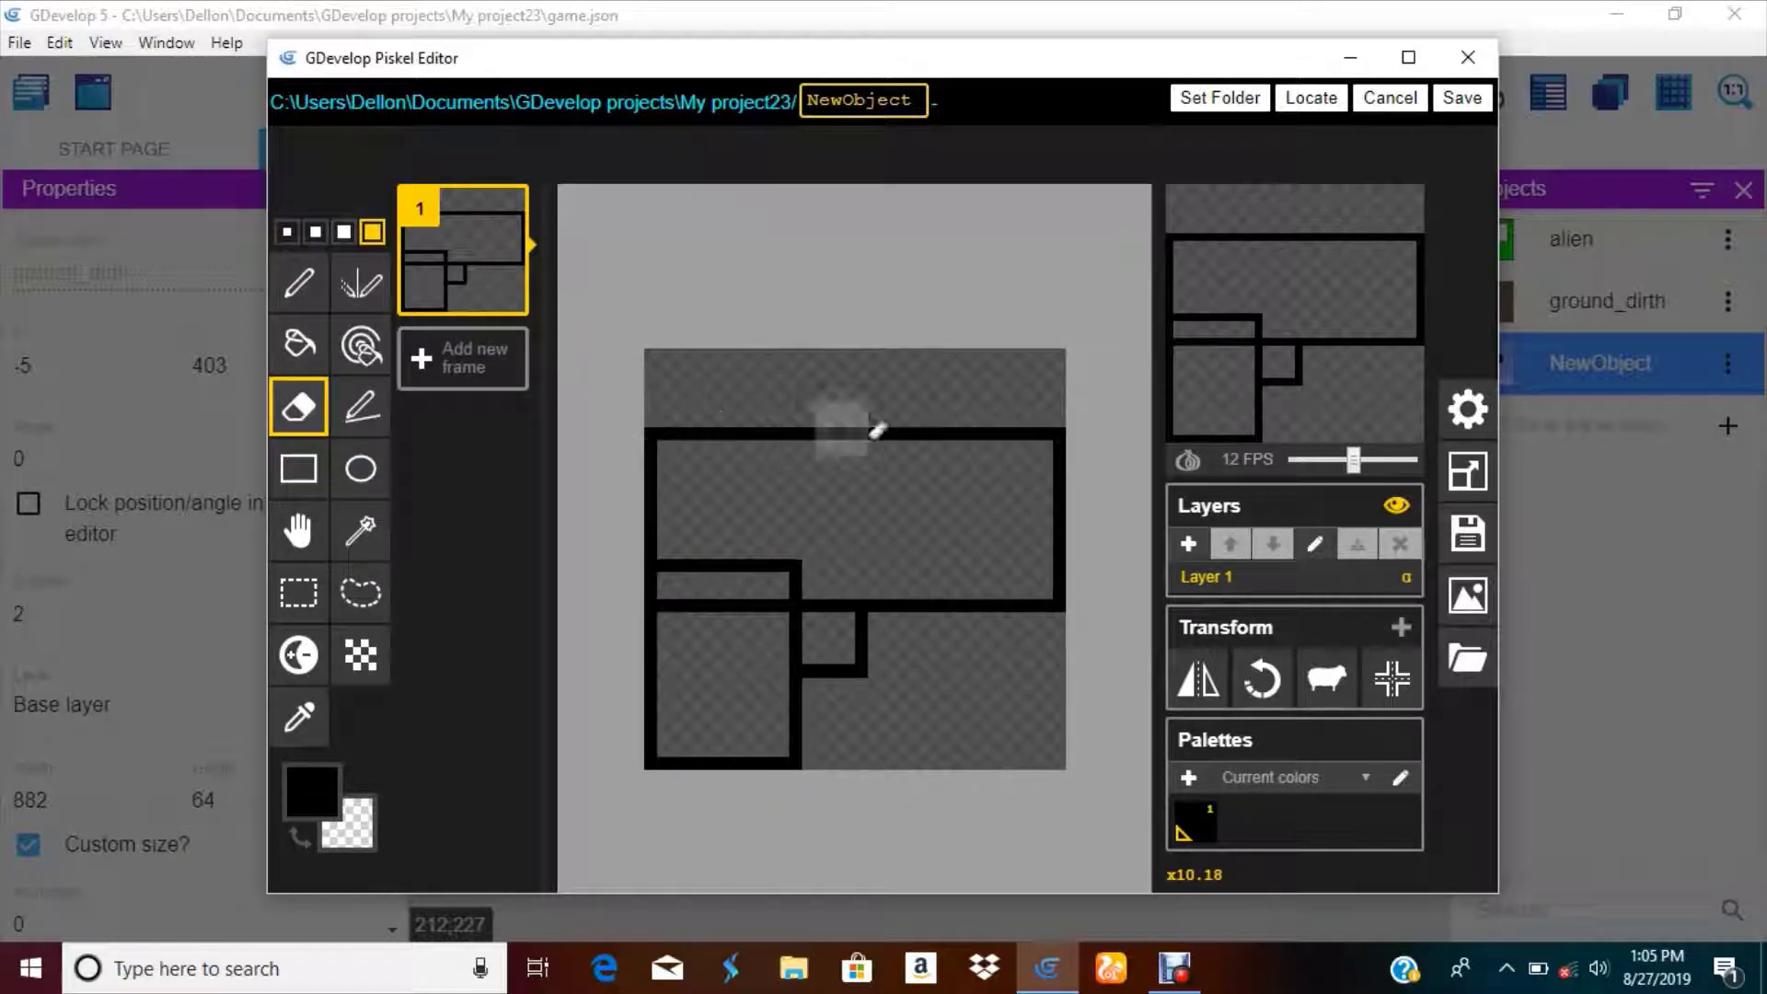
pyautogui.moveTo(1045, 446); pyautogui.dragTo(960, 448)
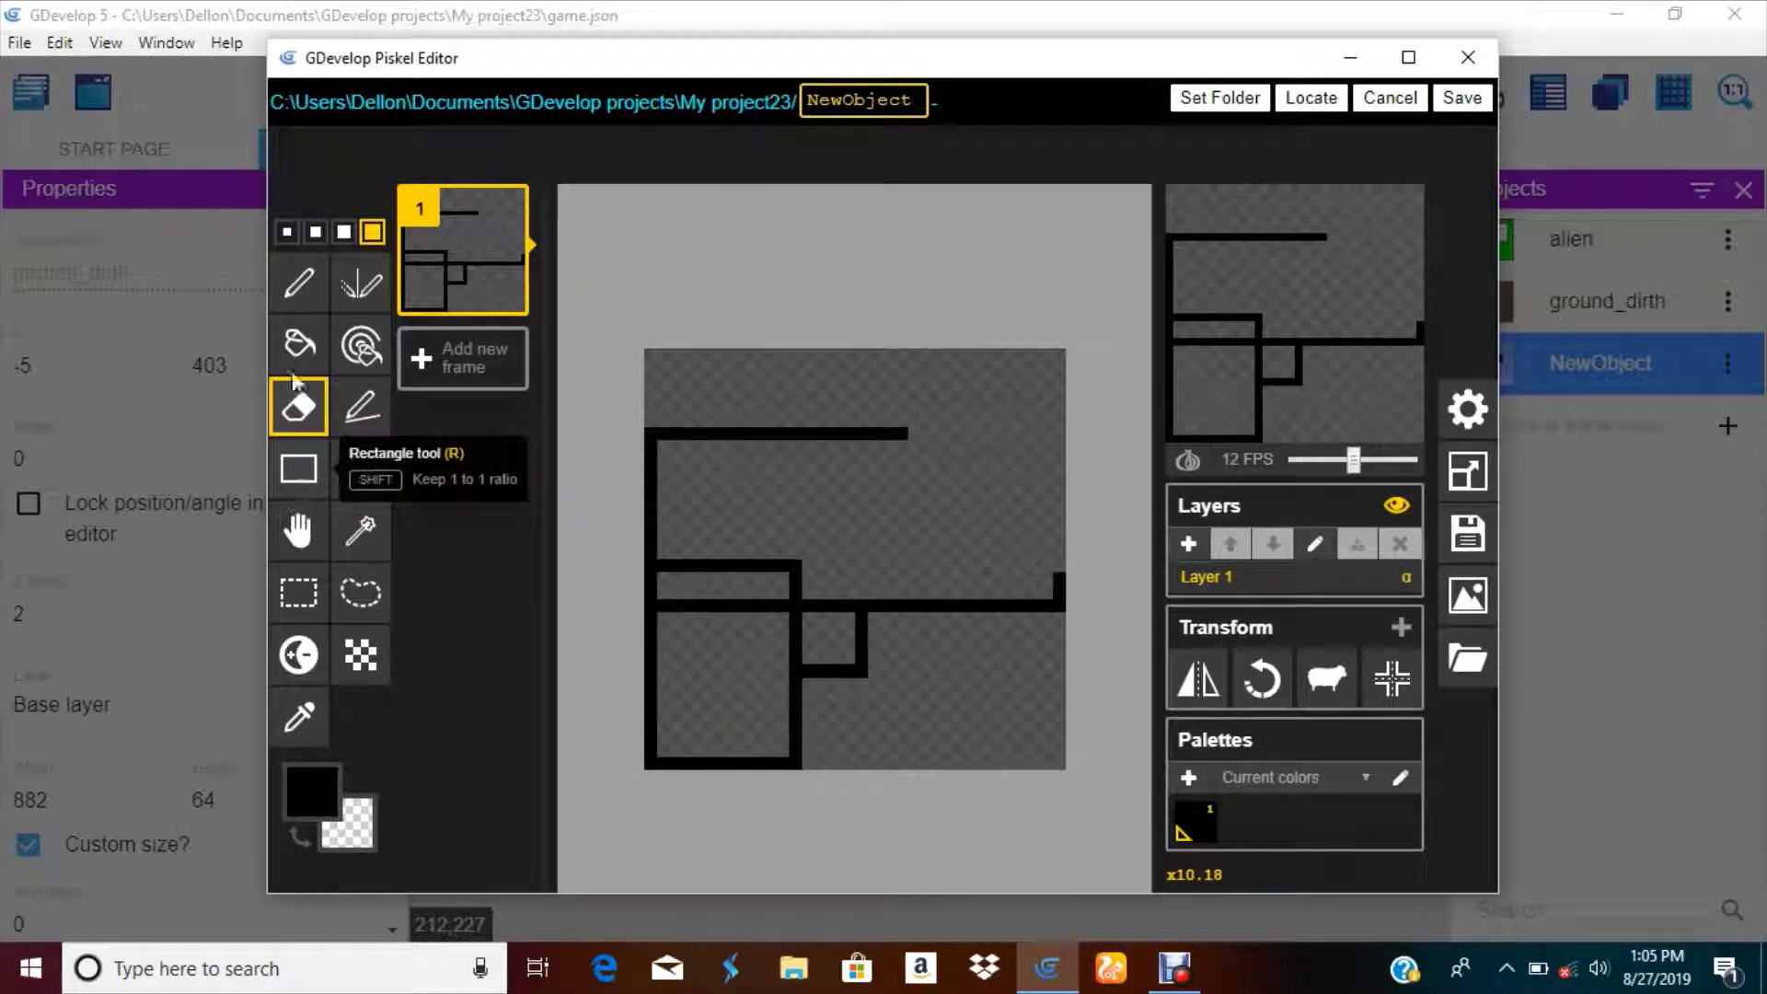
# - Close the barrel outline with one-pixel black straight strokes that step down to a narrower muzzle
pyautogui.click(298, 283)
pyautogui.click(286, 231)
pyautogui.click(360, 405)
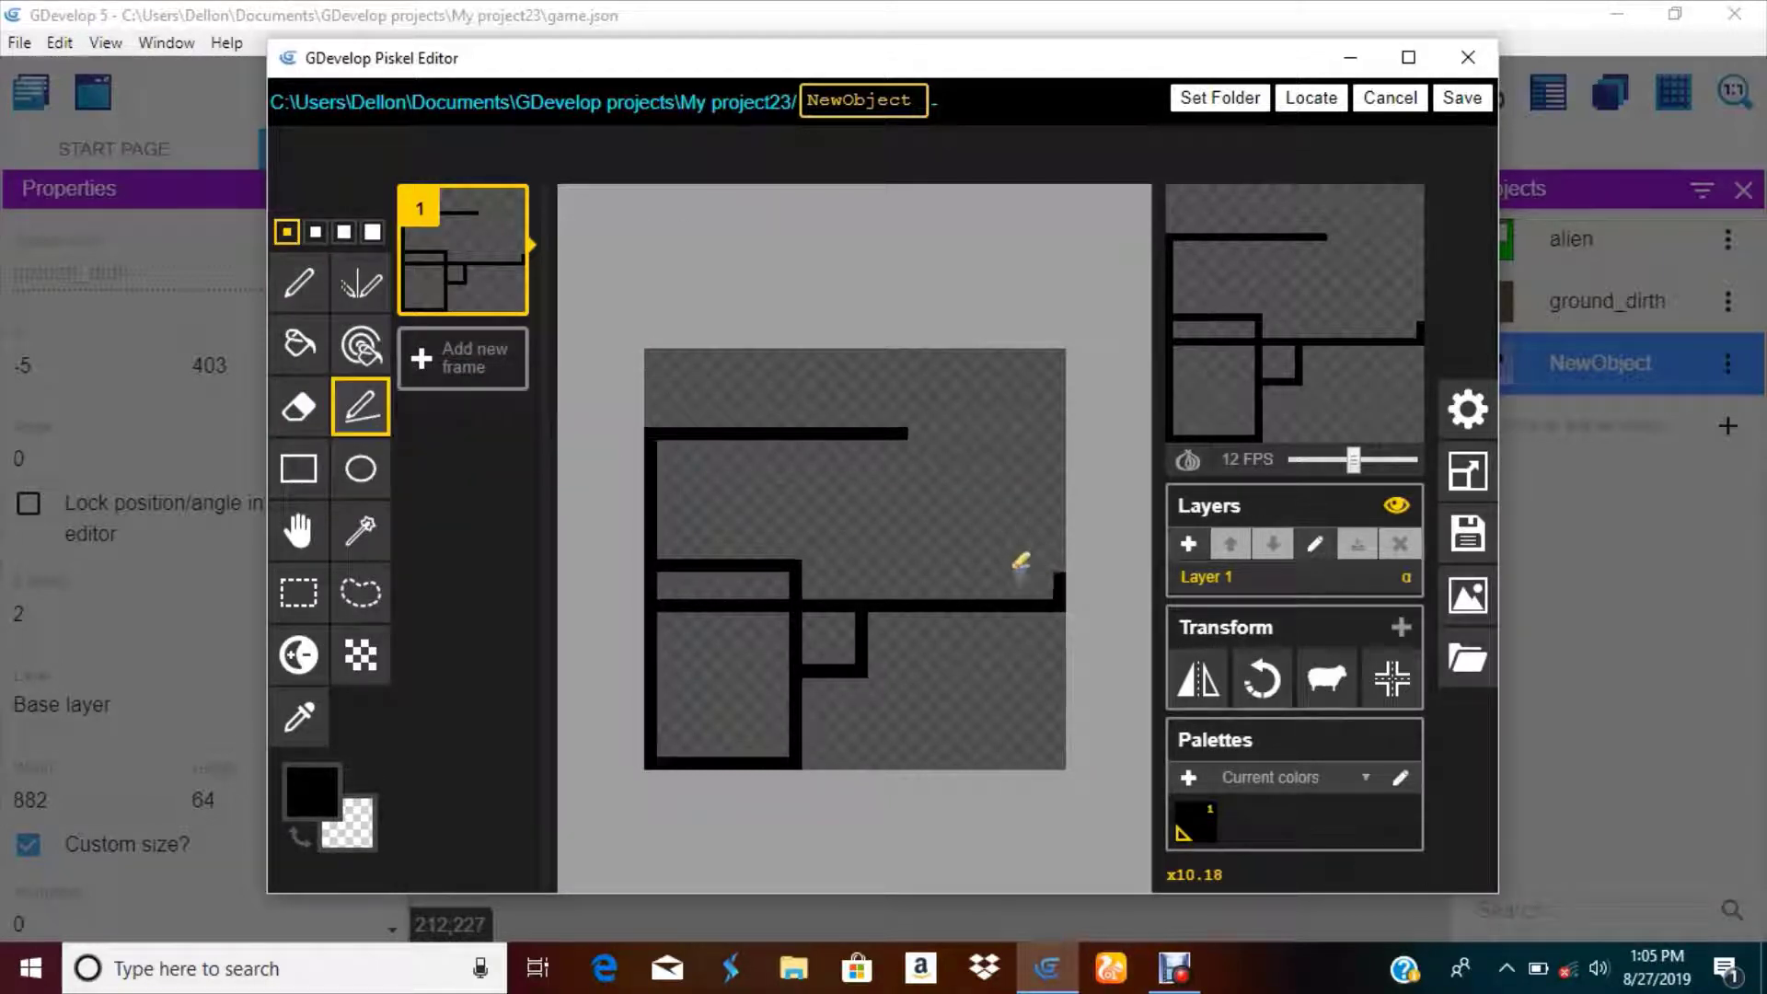
pyautogui.moveTo(904, 447)
pyautogui.mouseDown()
pyautogui.moveTo(914, 543)
pyautogui.moveTo(1076, 536)
pyautogui.moveTo(1057, 521)
pyautogui.moveTo(1062, 553)
pyautogui.mouseUp()
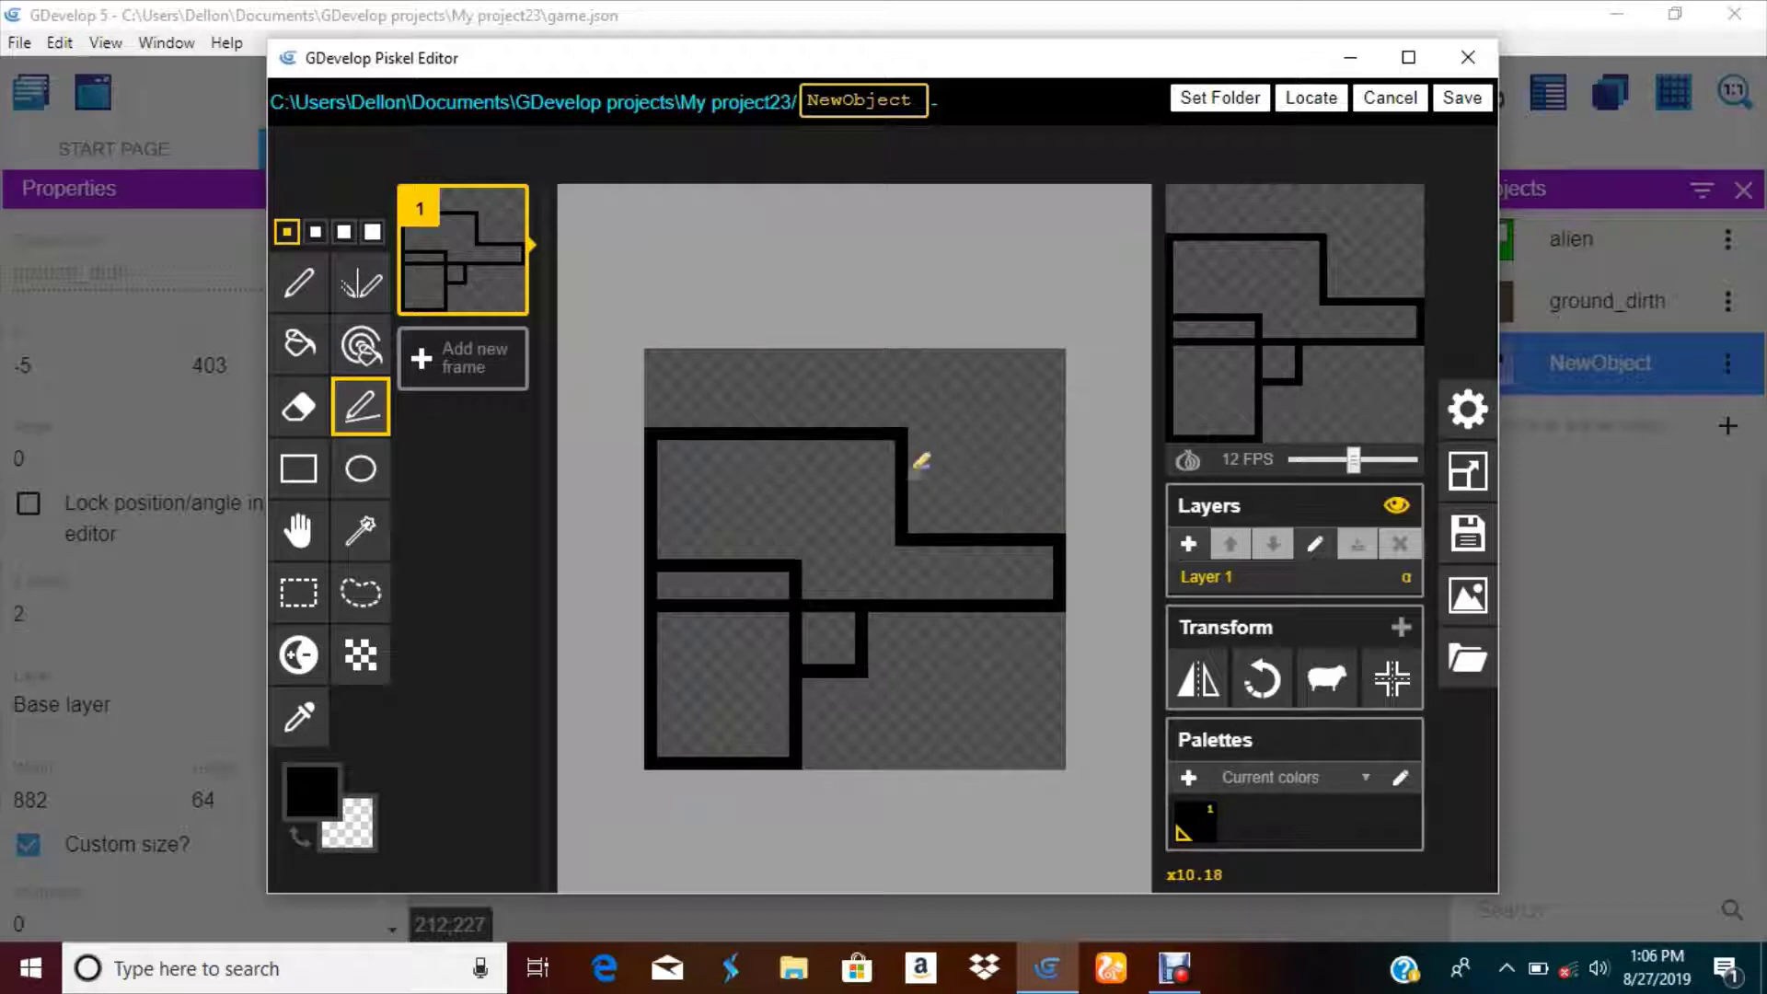
# - Outline a small box on top of the muzzle with a pixel sight at its tip, and a horizontal rectangle inside the barrel
pyautogui.moveTo(915, 459)
pyautogui.mouseDown()
pyautogui.moveTo(1014, 460)
pyautogui.moveTo(1037, 498)
pyautogui.moveTo(907, 509)
pyautogui.mouseUp()
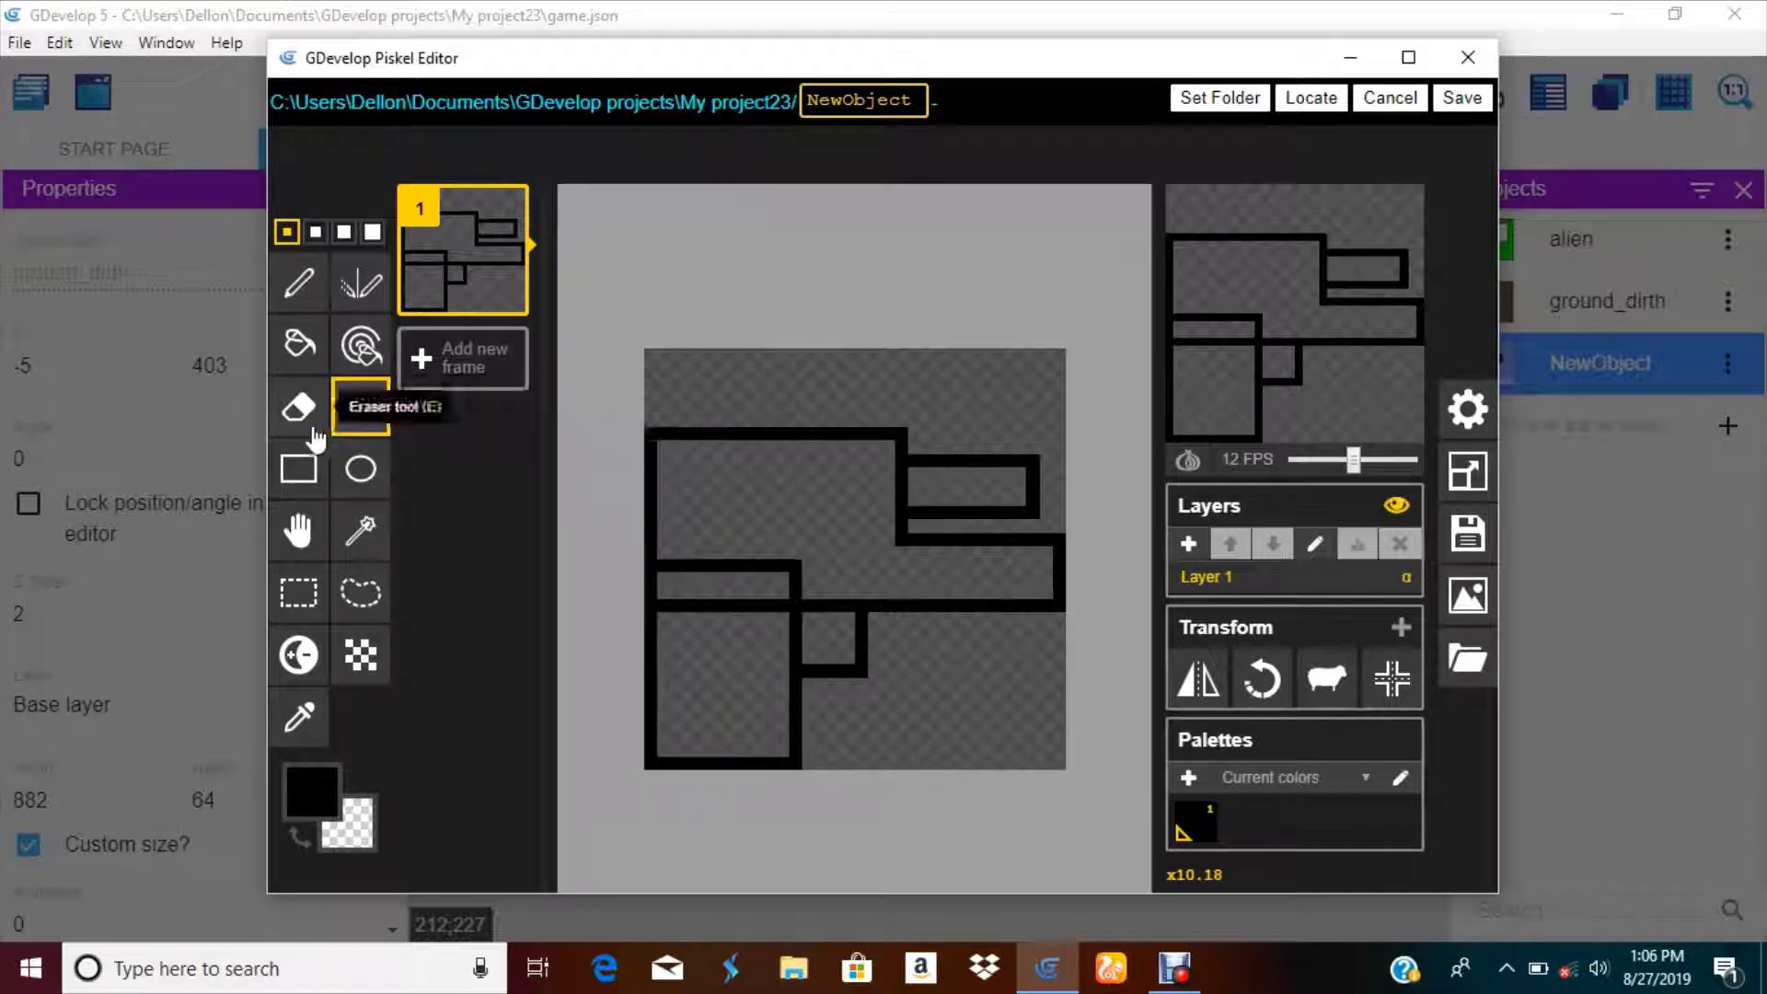
pyautogui.click(299, 468)
pyautogui.moveTo(691, 471); pyautogui.dragTo(866, 530)
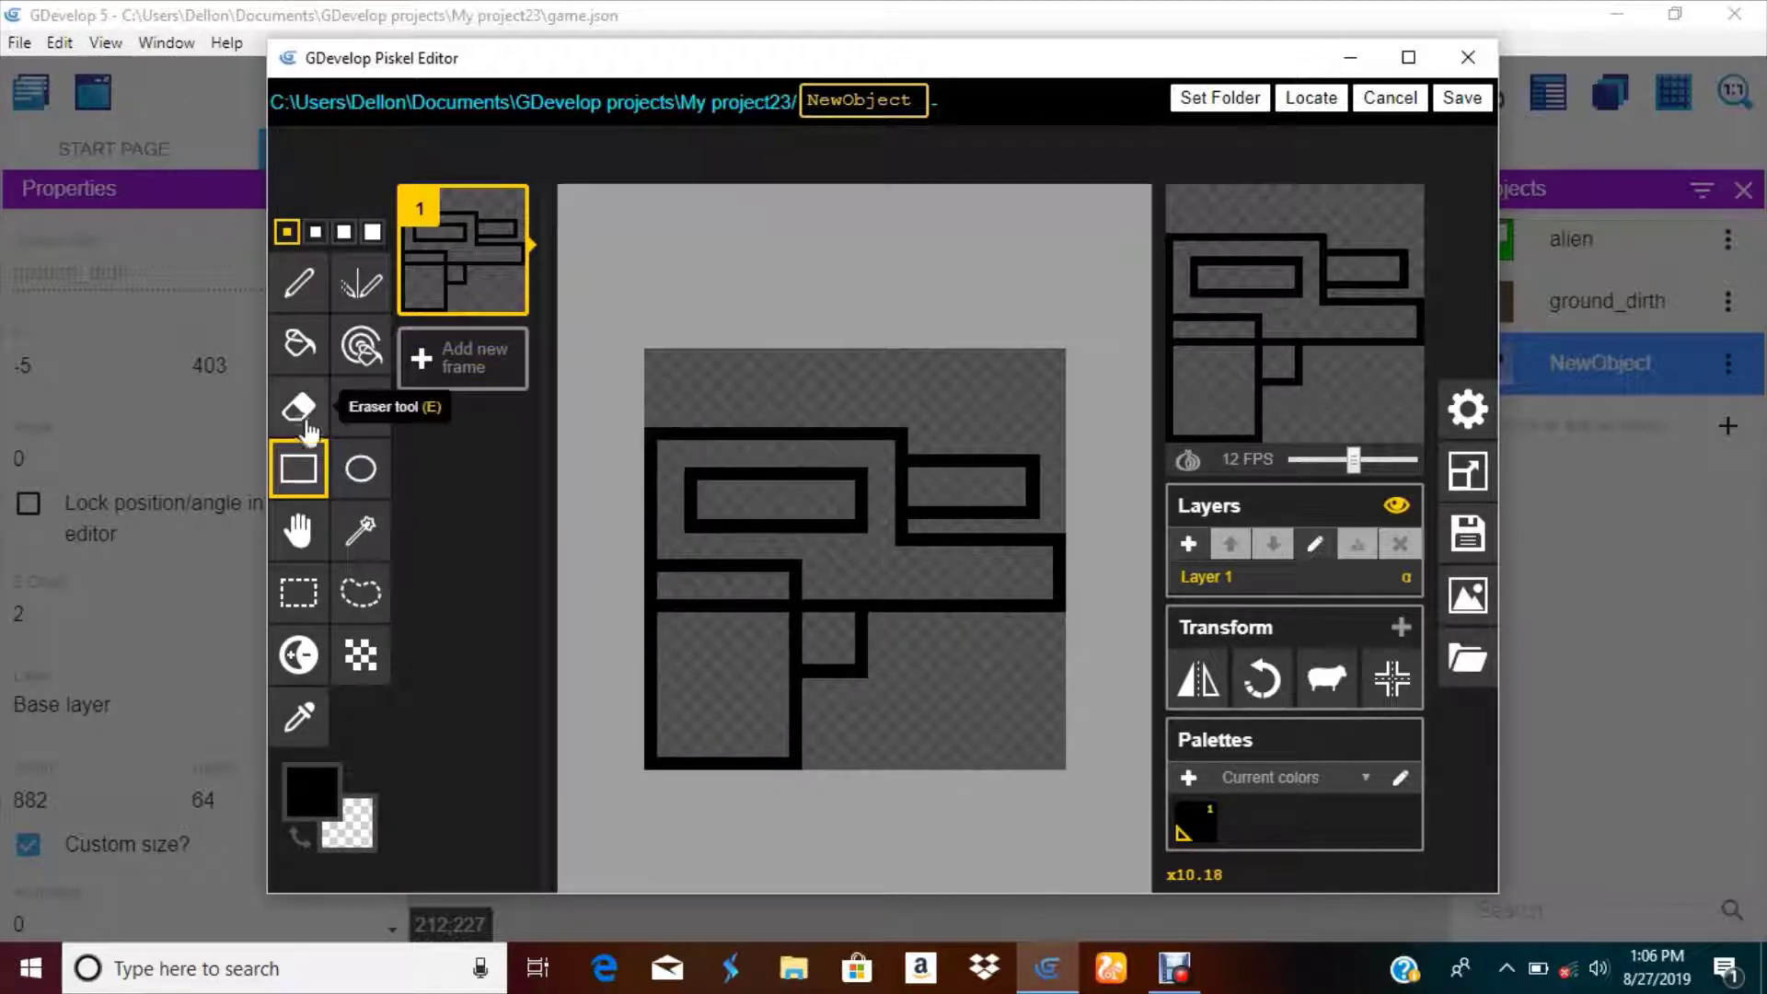
pyautogui.click(298, 280)
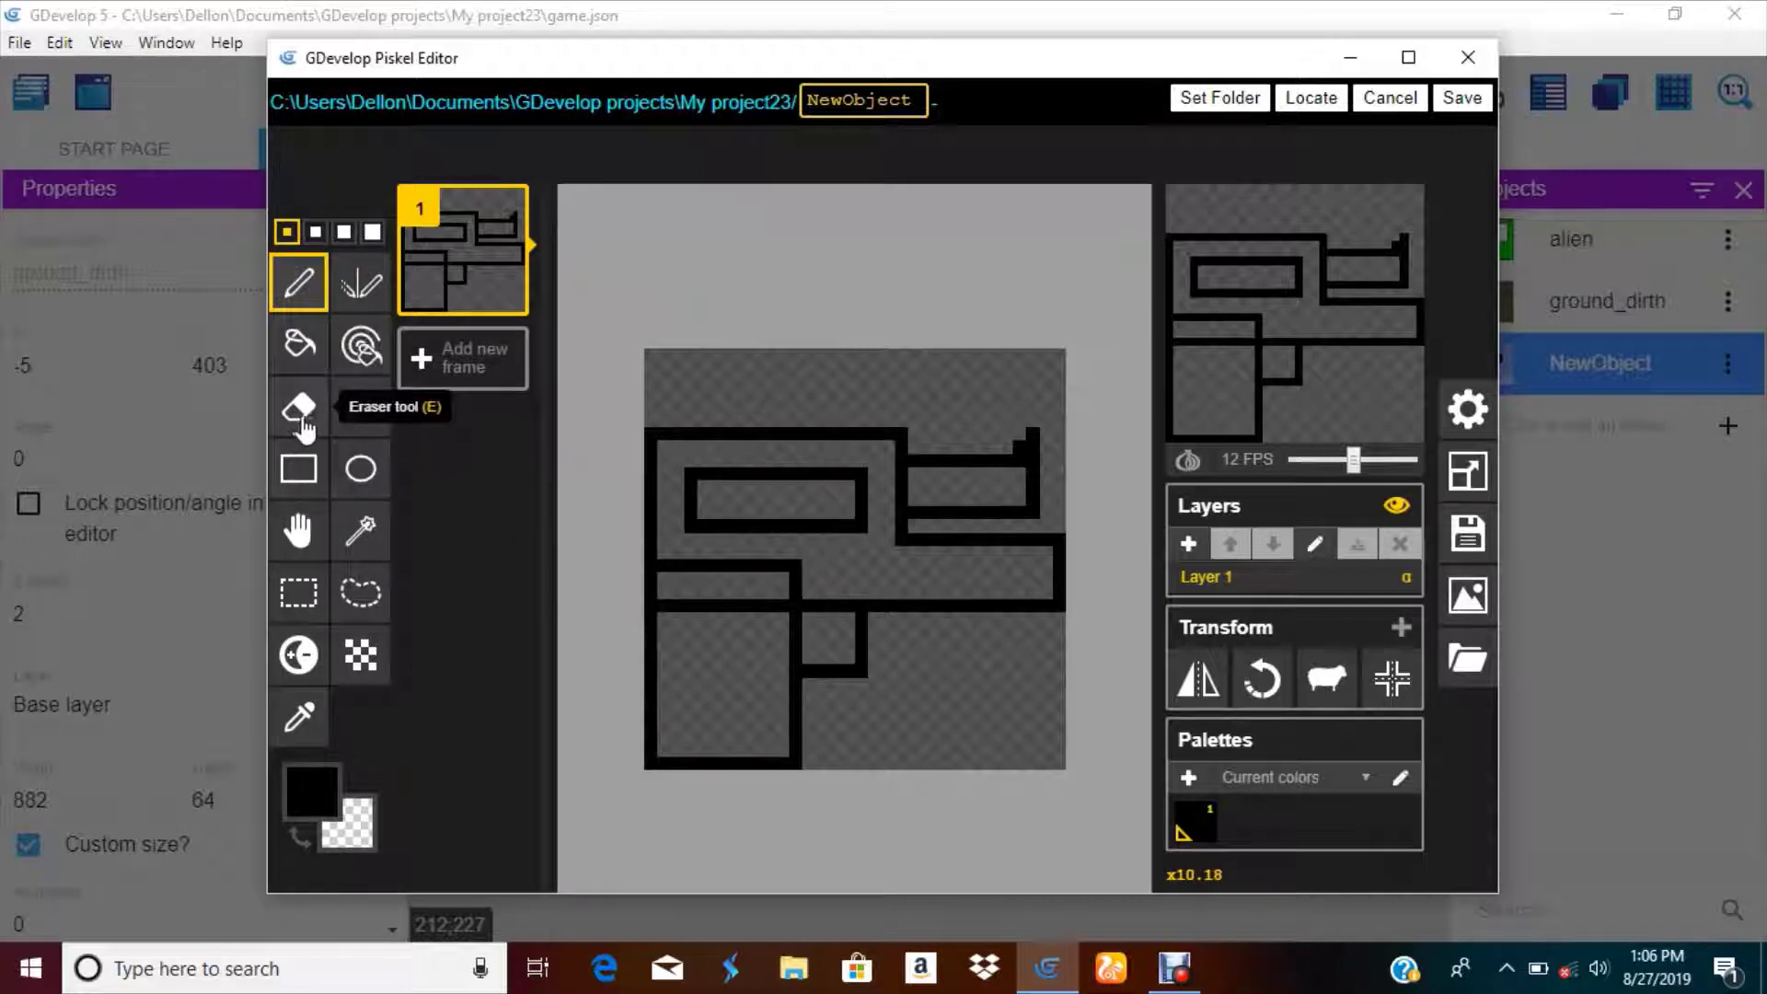
# - Draw a vertical magazine rectangle under the muzzle with a divider near its base, and erase the barrel line crossing the grip
pyautogui.click(297, 463)
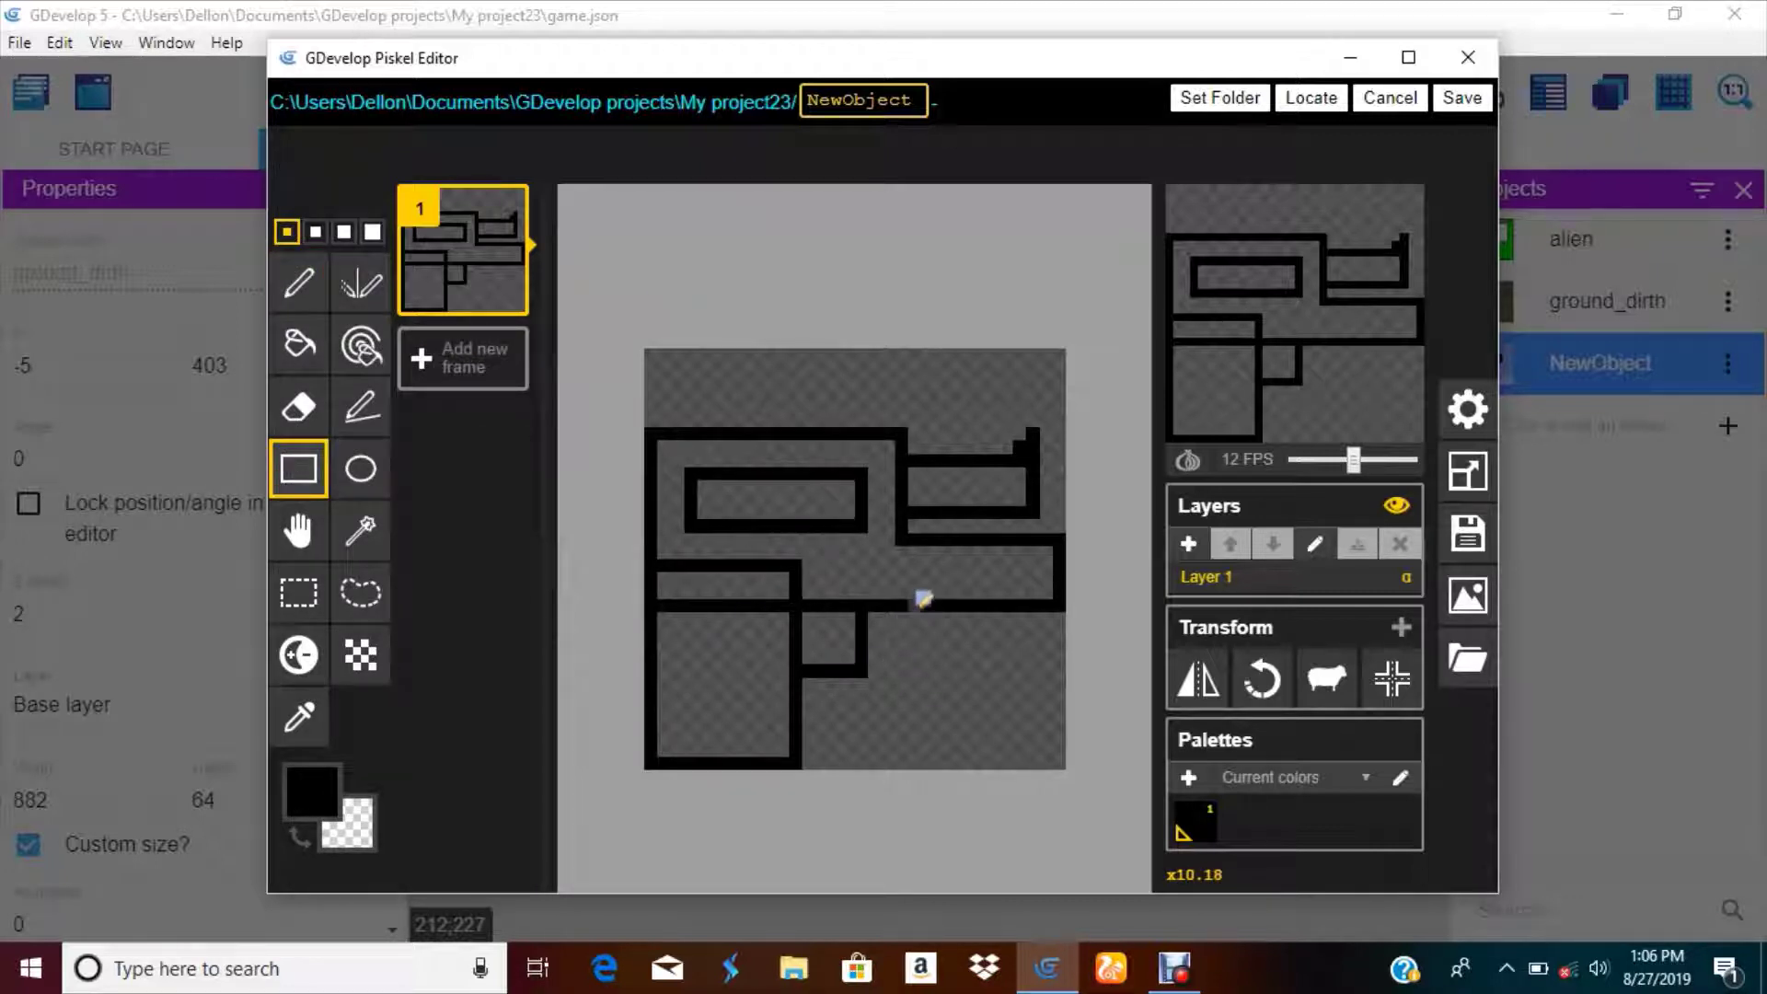
pyautogui.moveTo(922, 599)
pyautogui.mouseDown()
pyautogui.moveTo(980, 678)
pyautogui.moveTo(980, 741)
pyautogui.mouseUp()
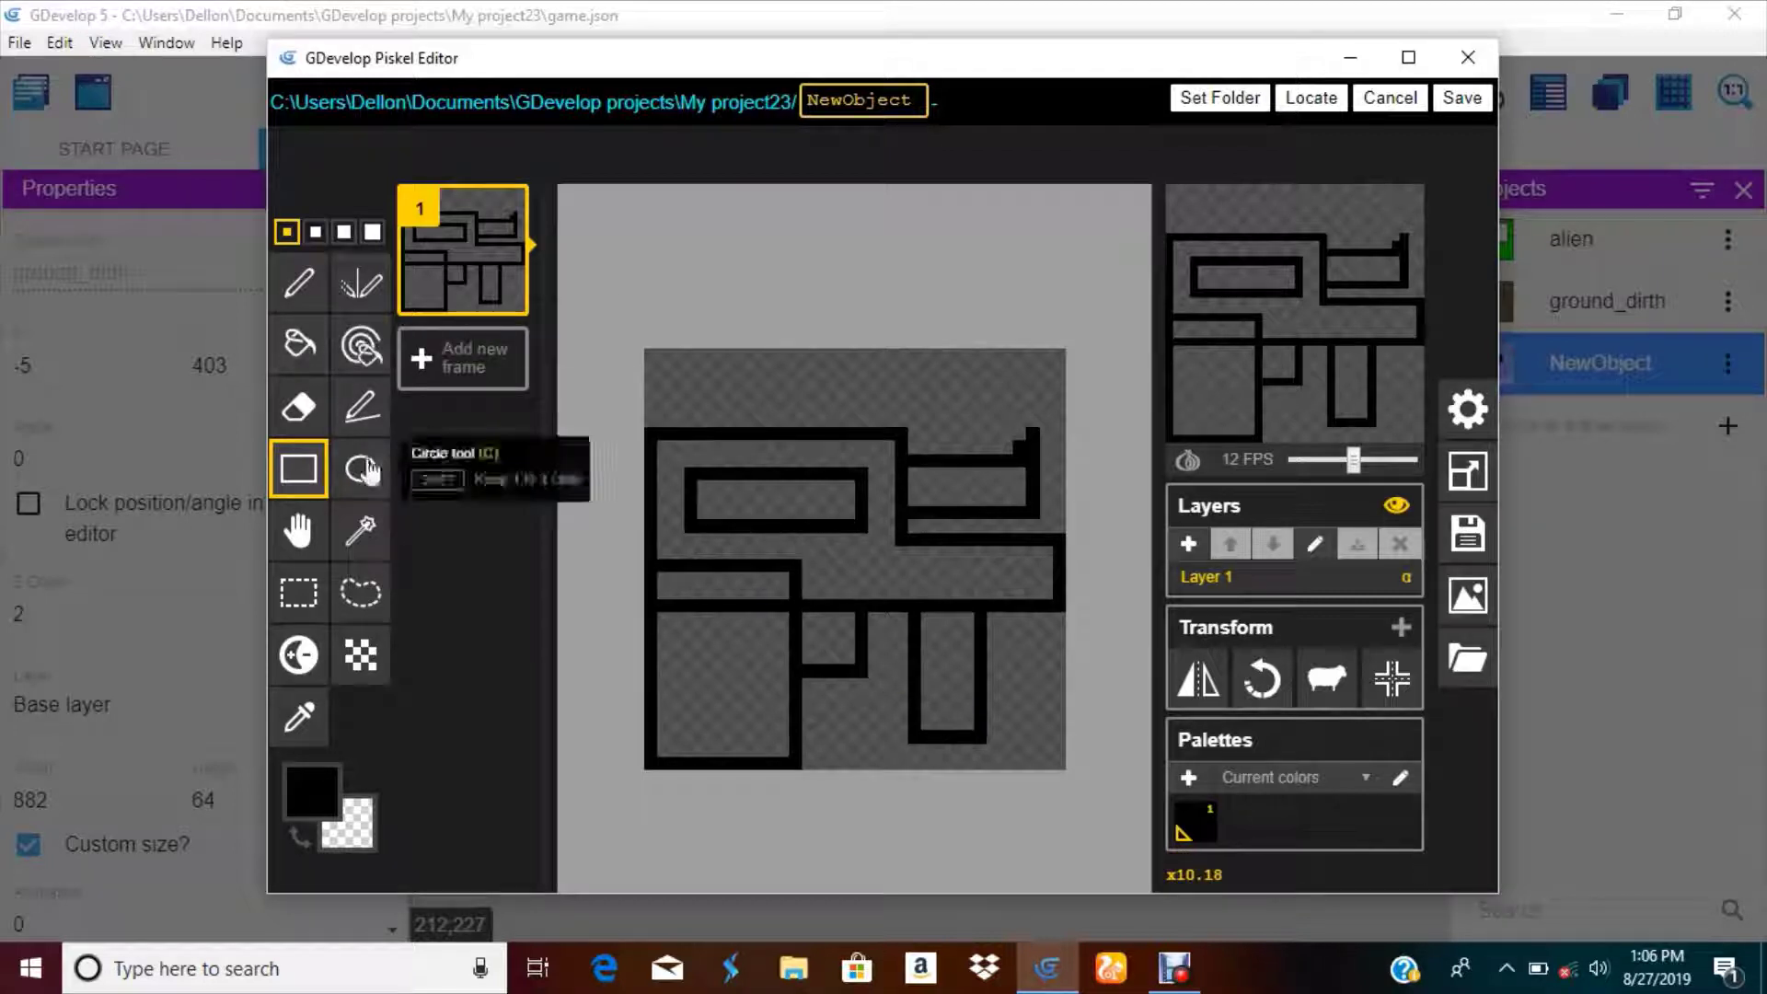
pyautogui.moveTo(920, 701); pyautogui.dragTo(976, 702)
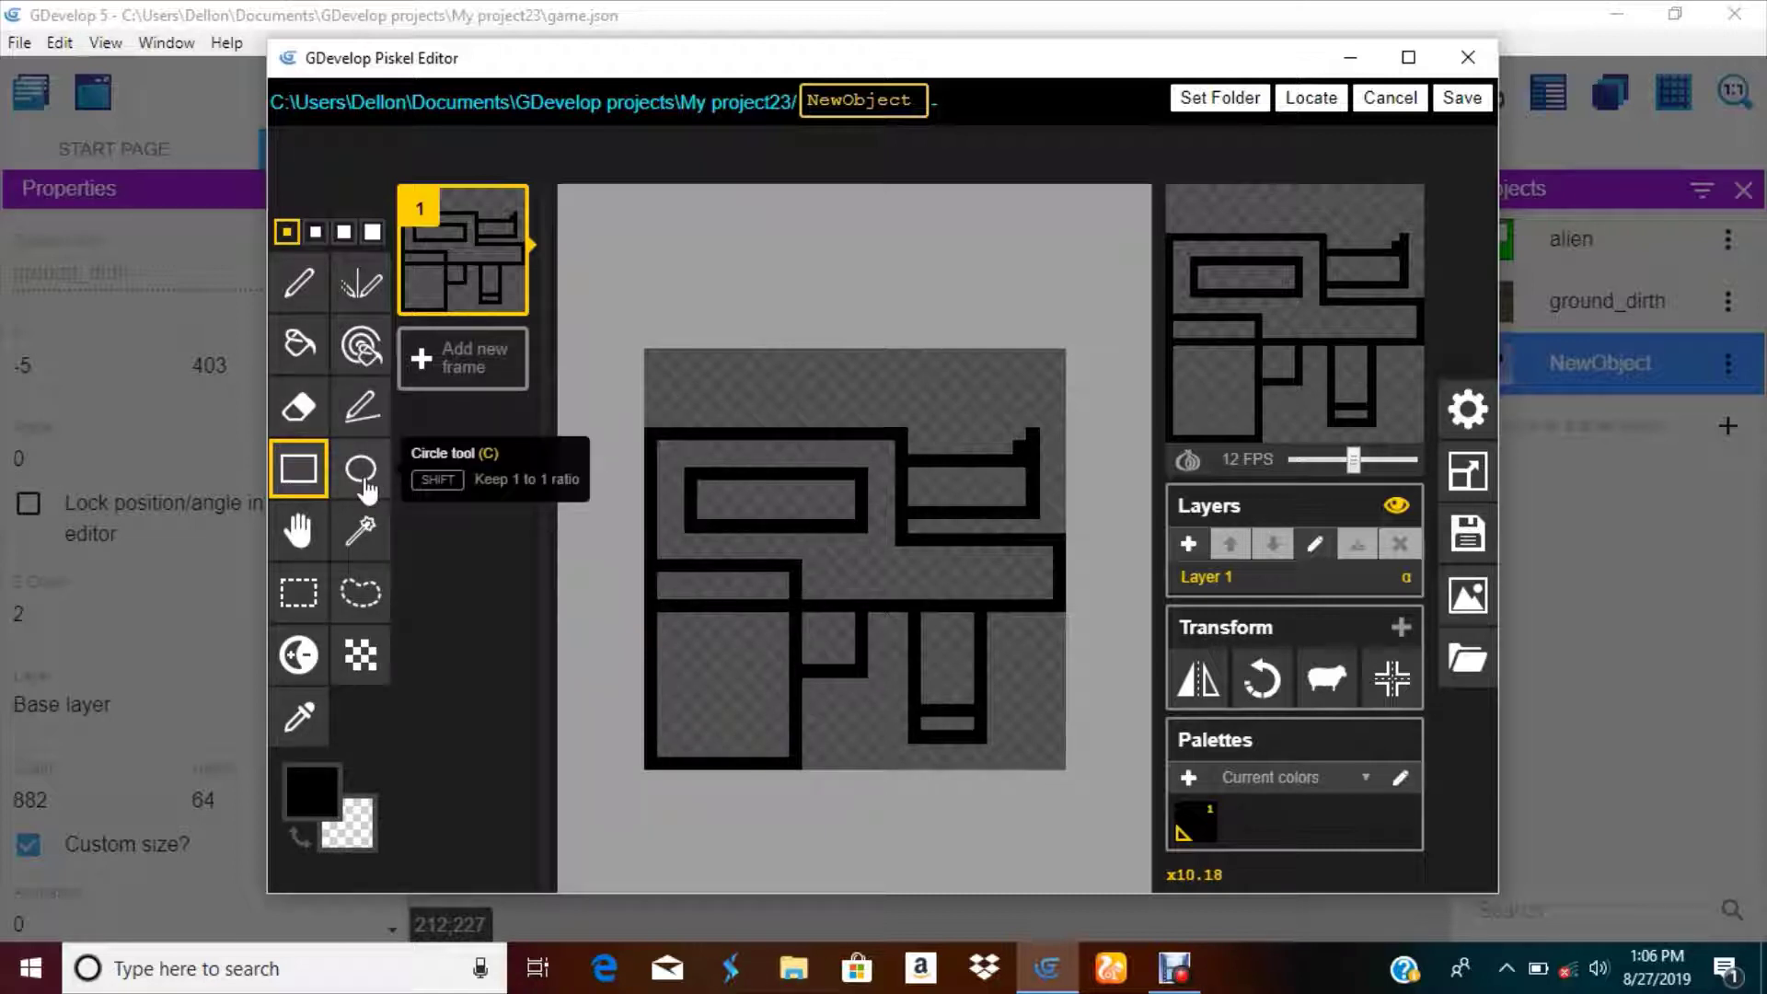
pyautogui.click(290, 401)
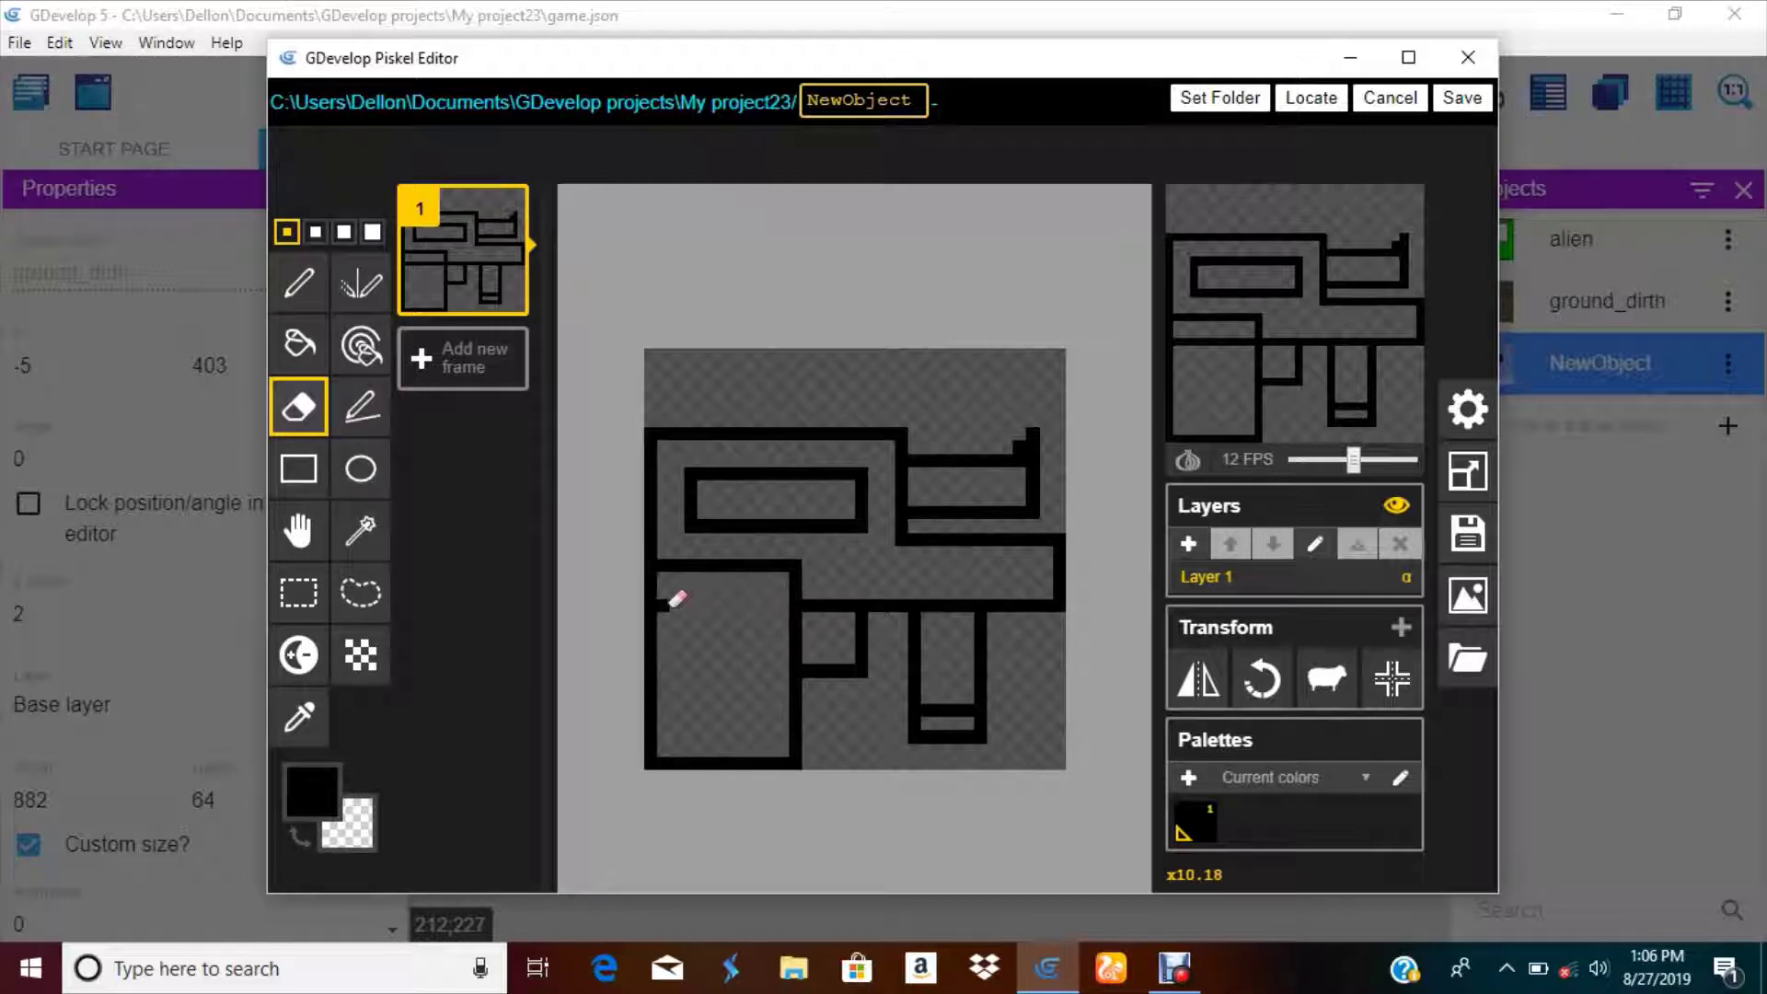
pyautogui.moveTo(674, 599); pyautogui.dragTo(715, 563)
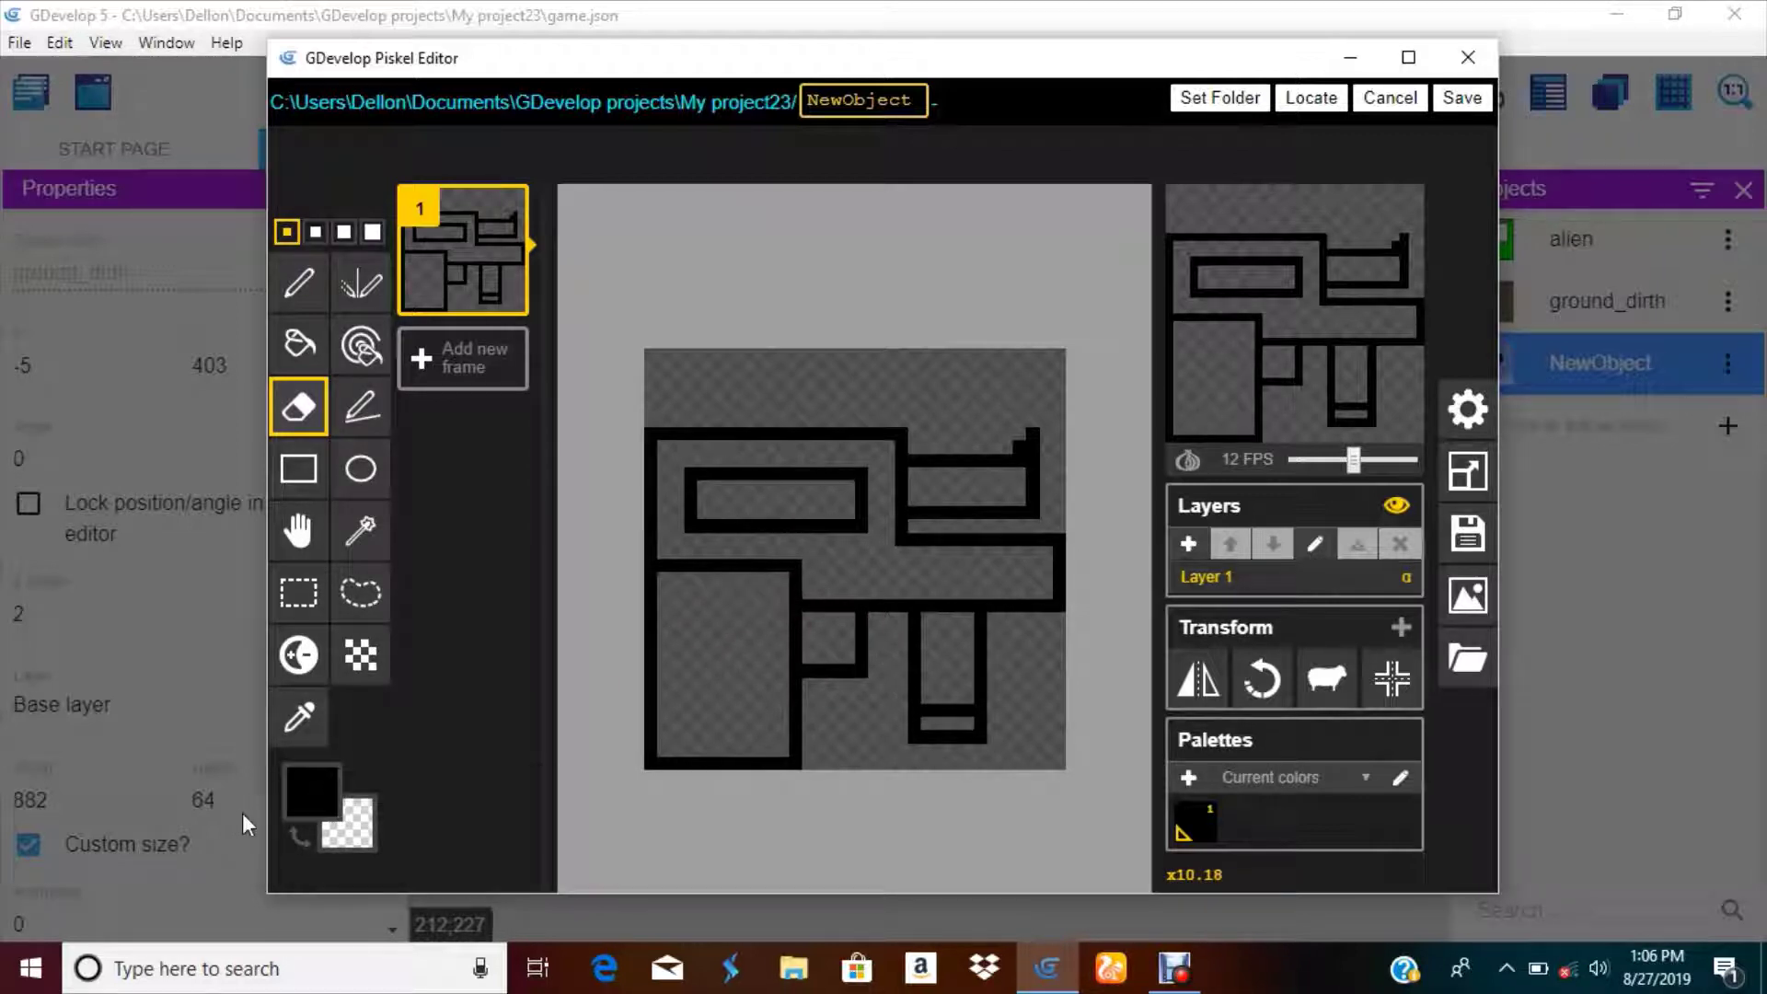
# - Fill the gun's grip, barrel body and magazine with dark grey #292929 using the paint bucket
pyautogui.click(312, 790)
pyautogui.moveTo(418, 609); pyautogui.dragTo(334, 666)
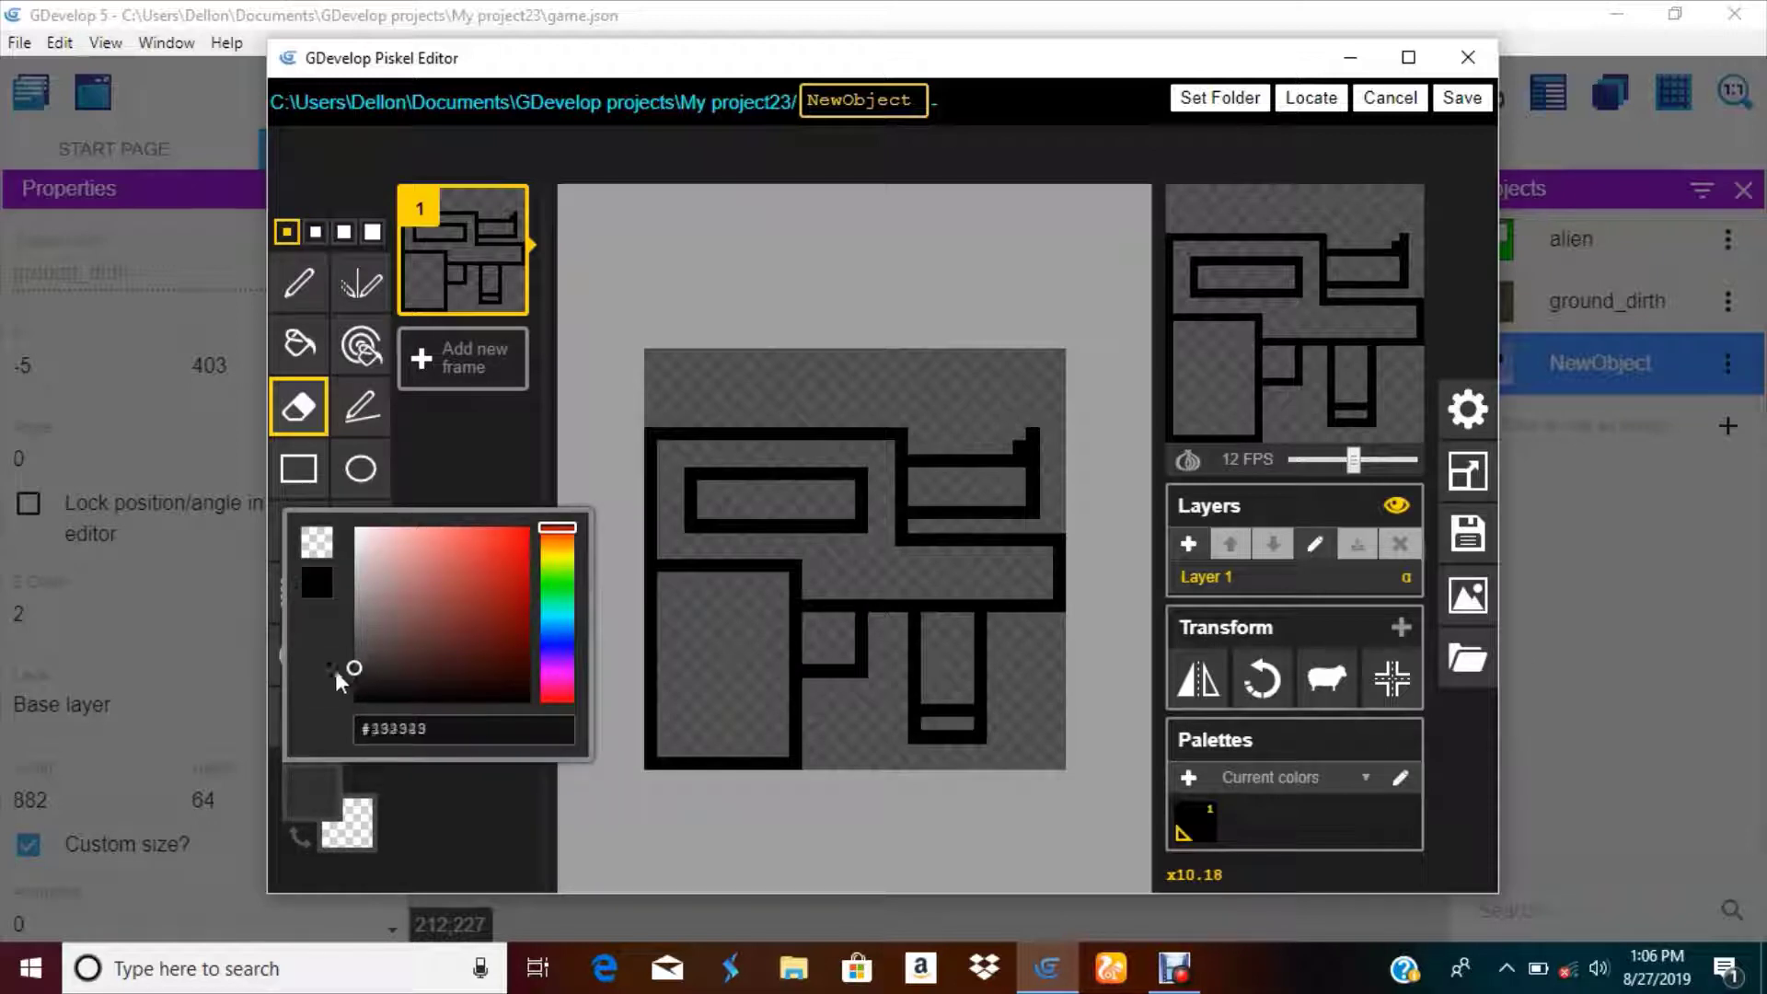
pyautogui.click(300, 345)
pyautogui.click(718, 627)
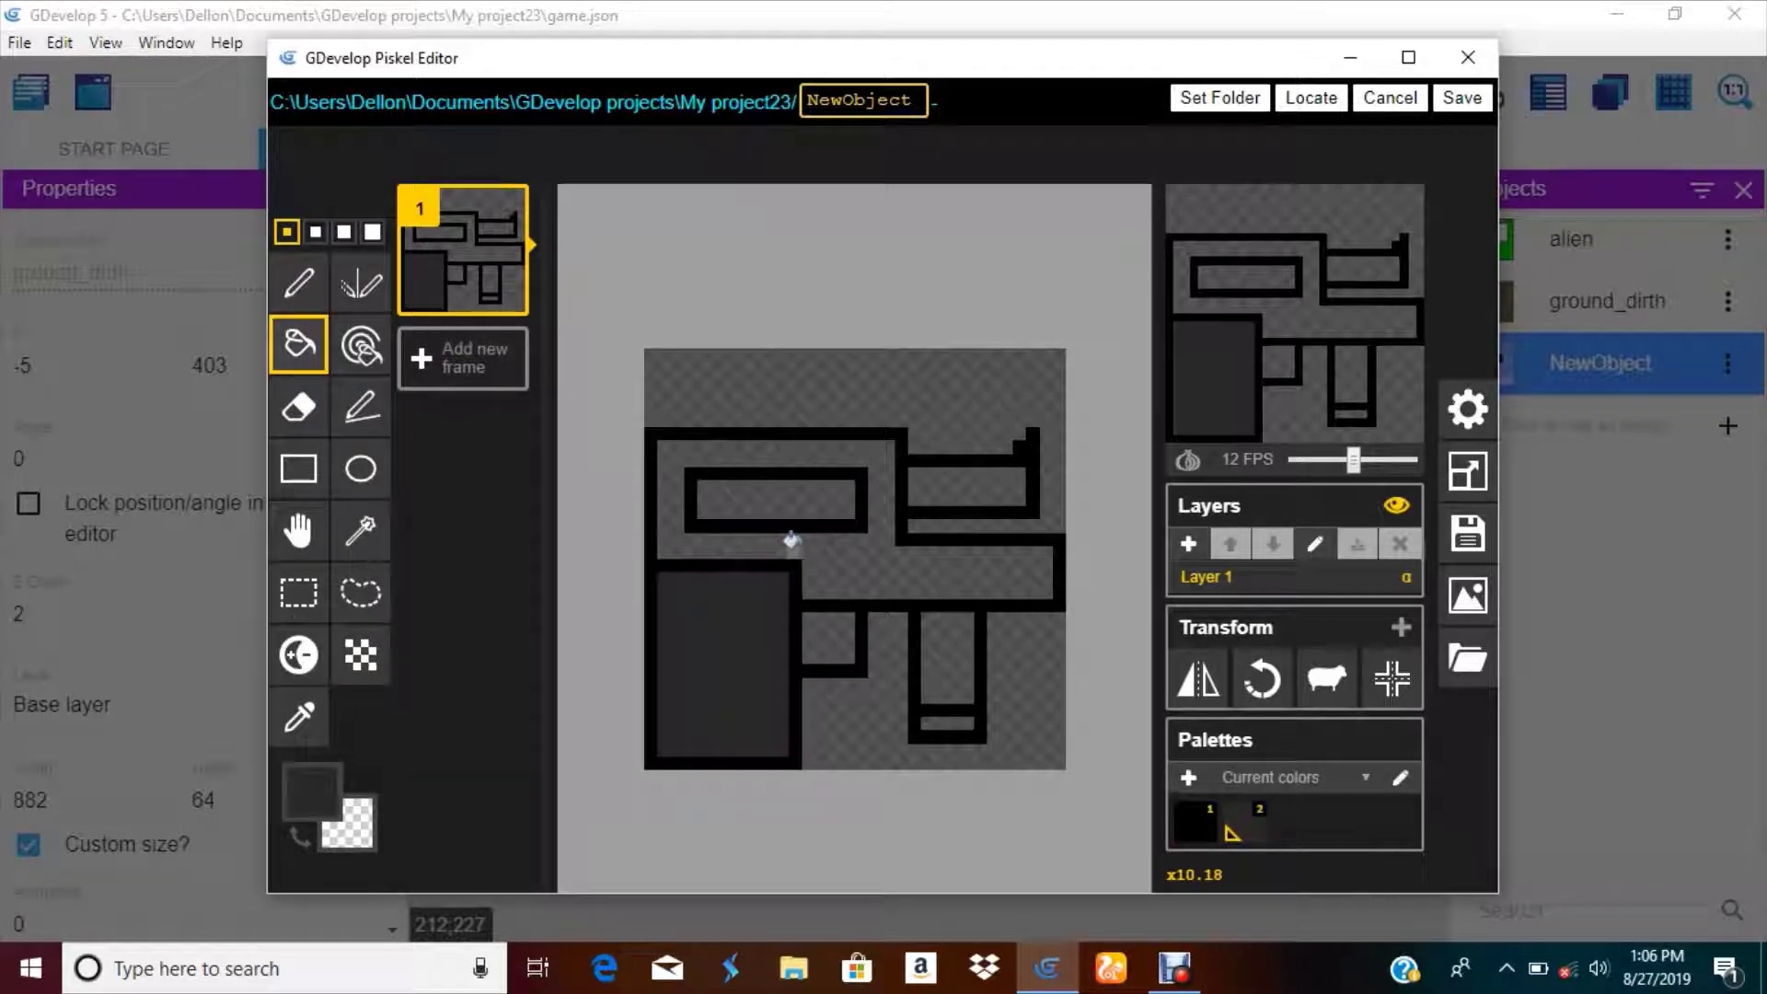
pyautogui.click(832, 553)
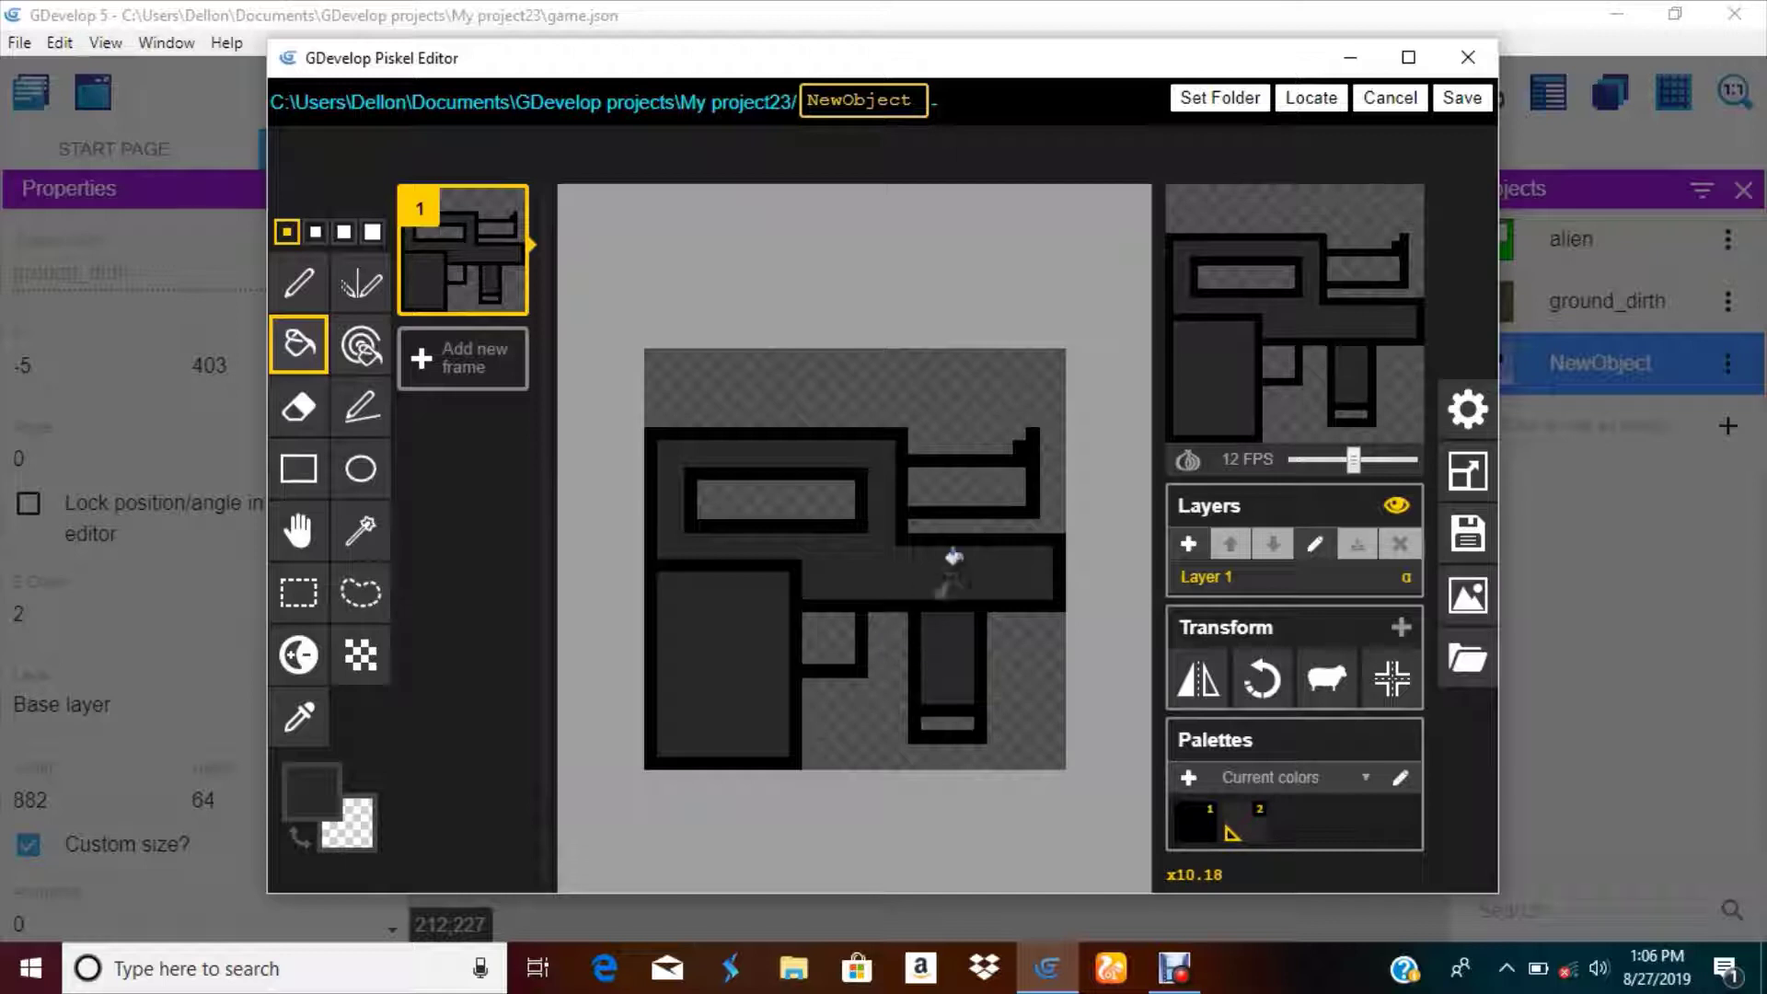
# - Fill the rectangle inside the barrel and the upper part of the magazine with bright green
pyautogui.click(311, 789)
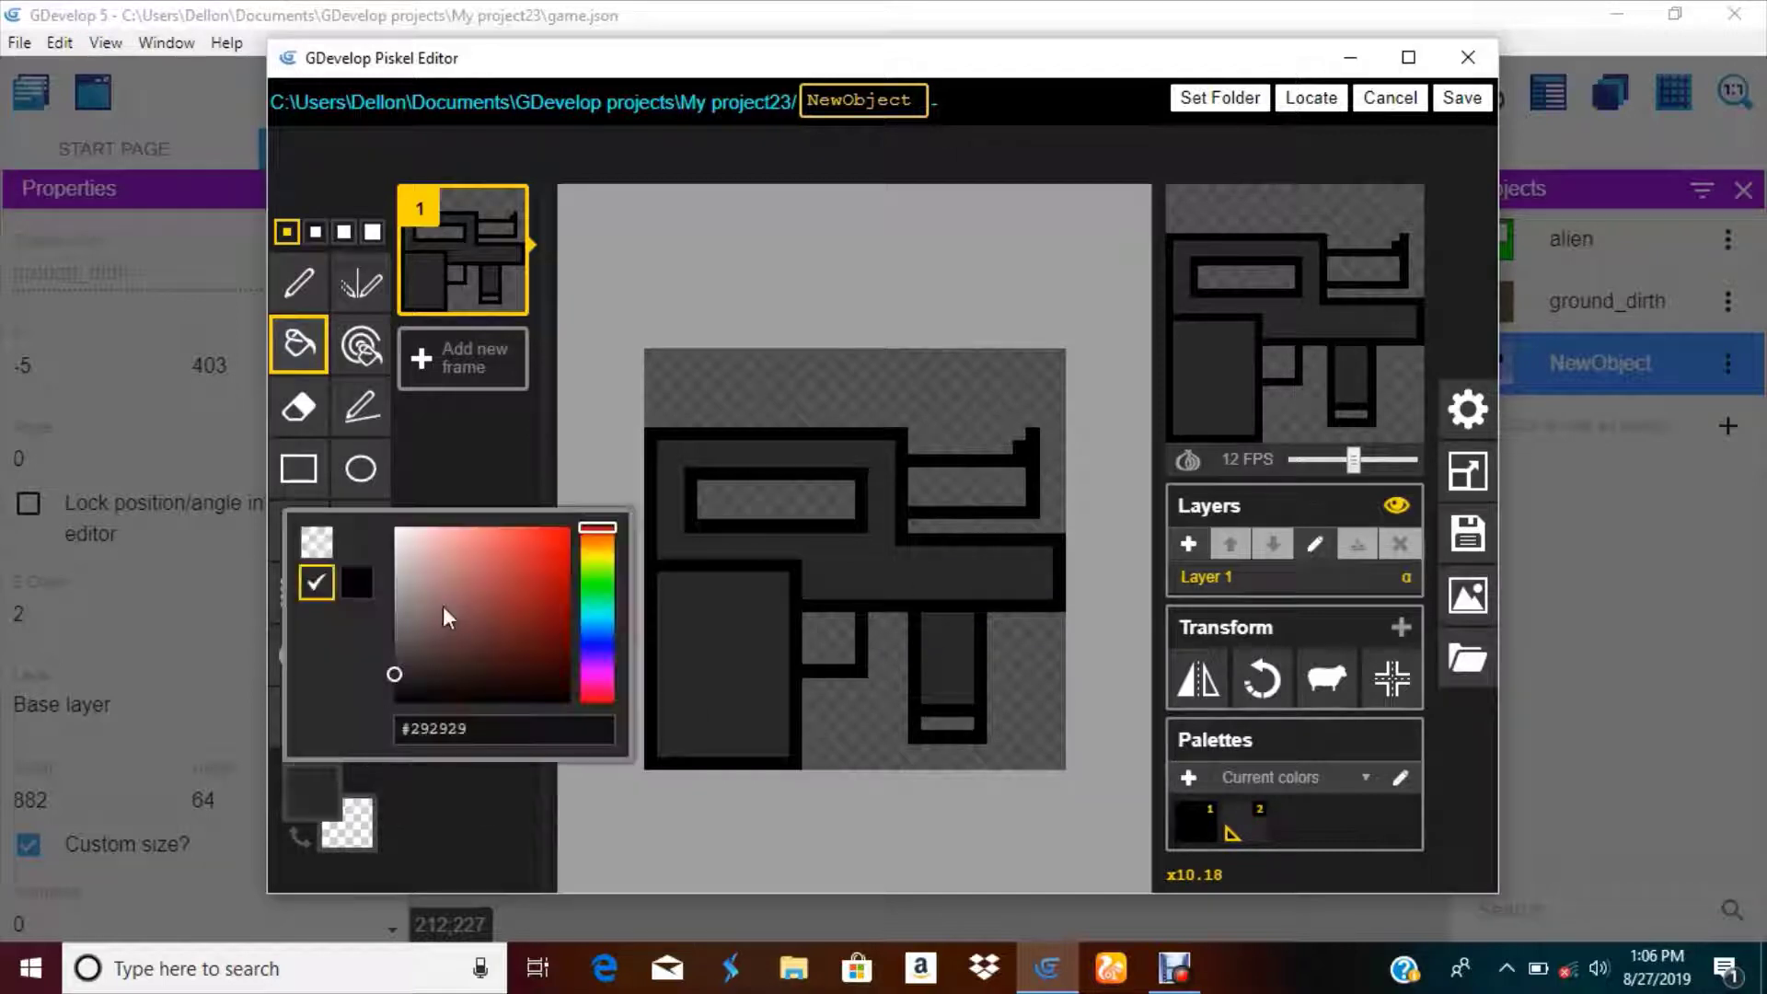
pyautogui.click(589, 586)
pyautogui.click(568, 528)
pyautogui.click(803, 497)
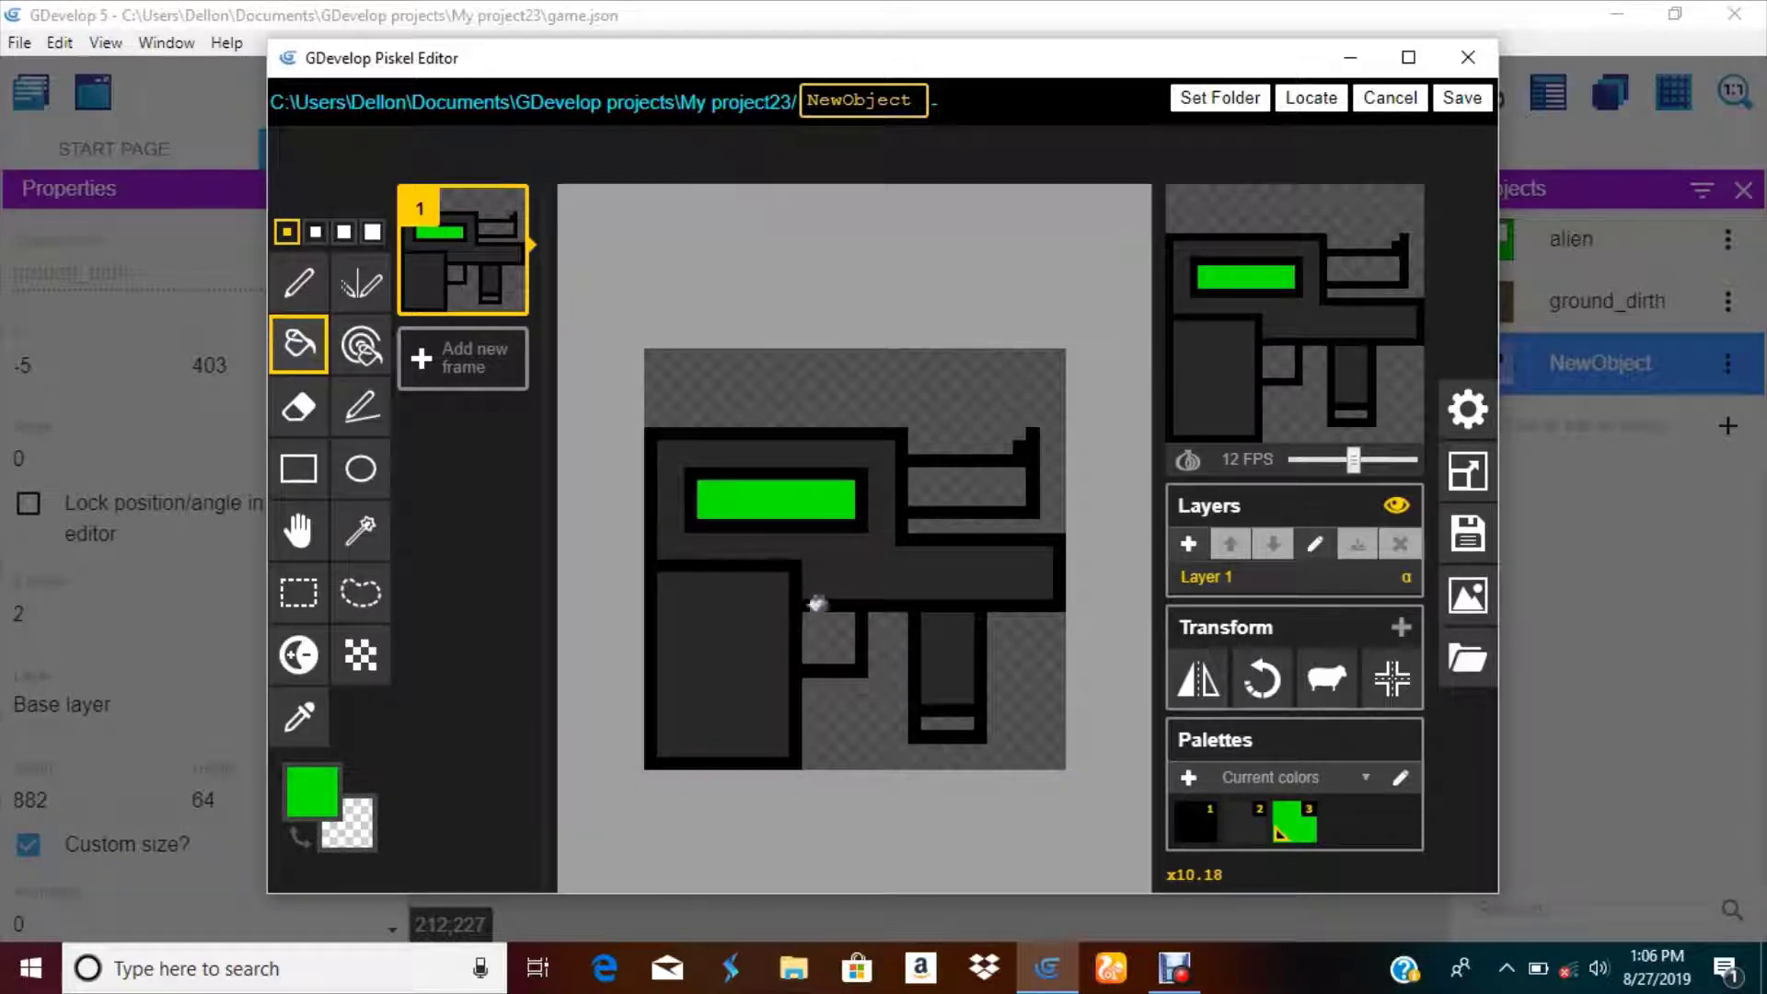
pyautogui.click(931, 681)
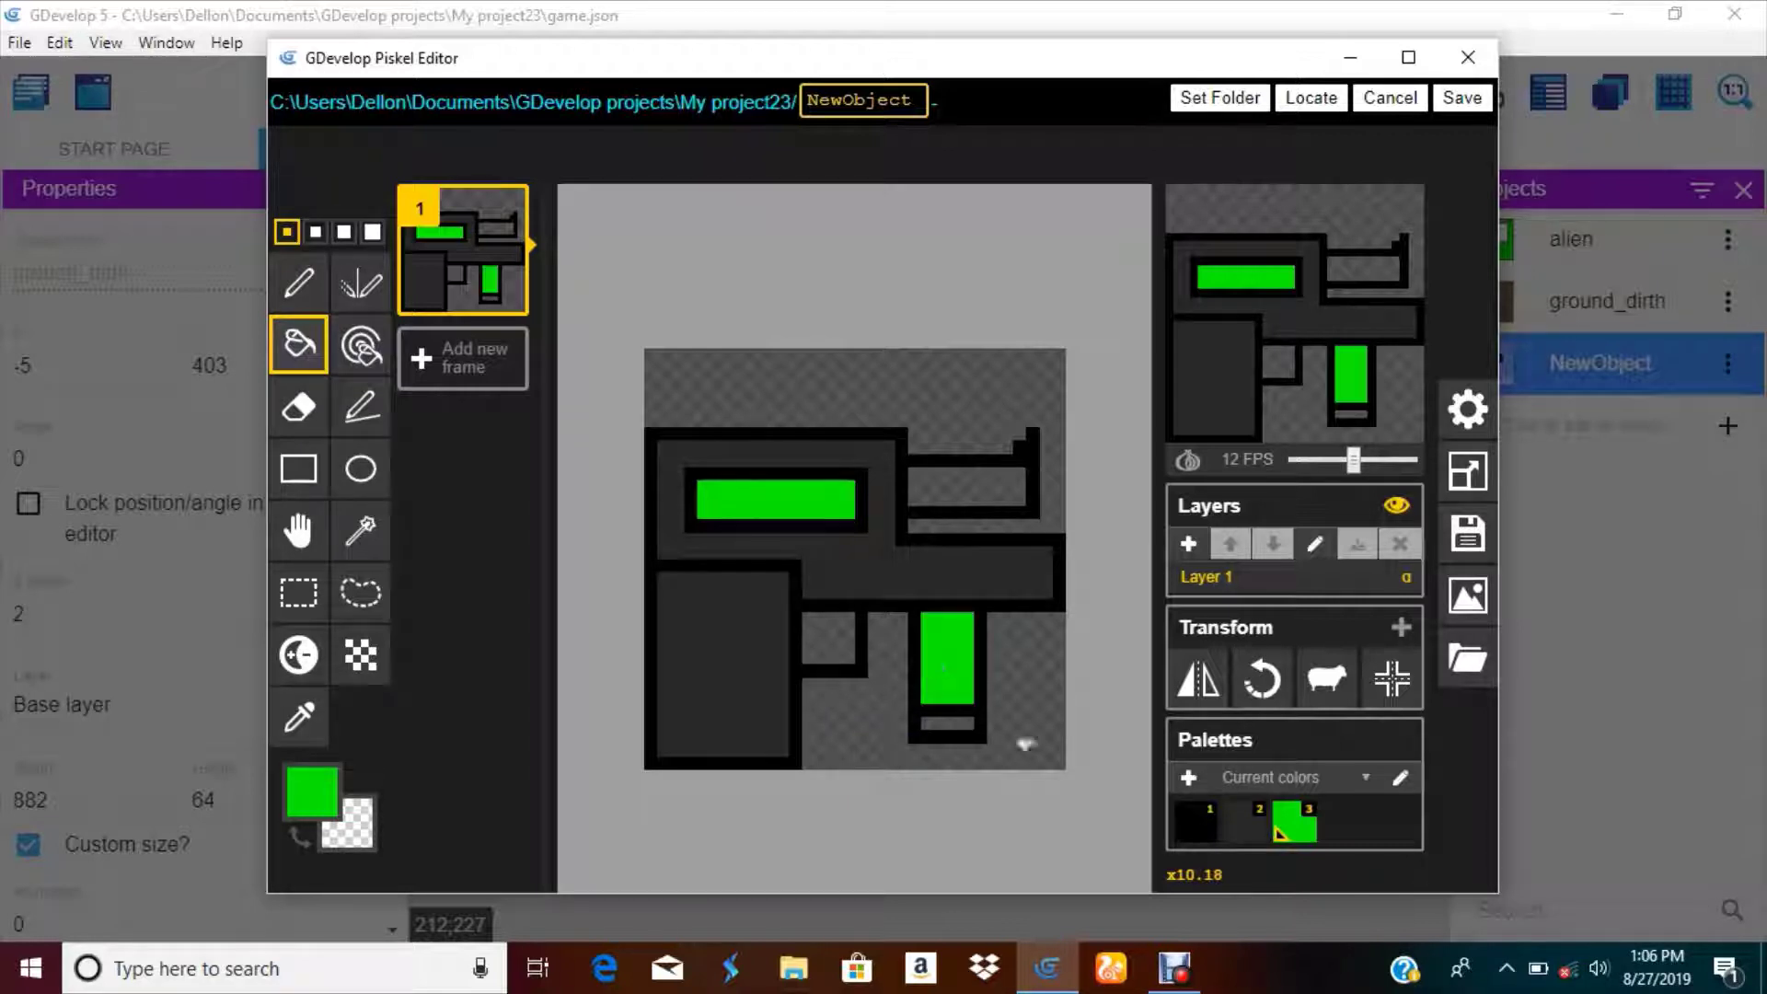
# - Fill the magazine's base strip with dark grey #292929, and the box above the muzzle and the grip with grey #5e5e5e
pyautogui.click(1252, 823)
pyautogui.click(948, 723)
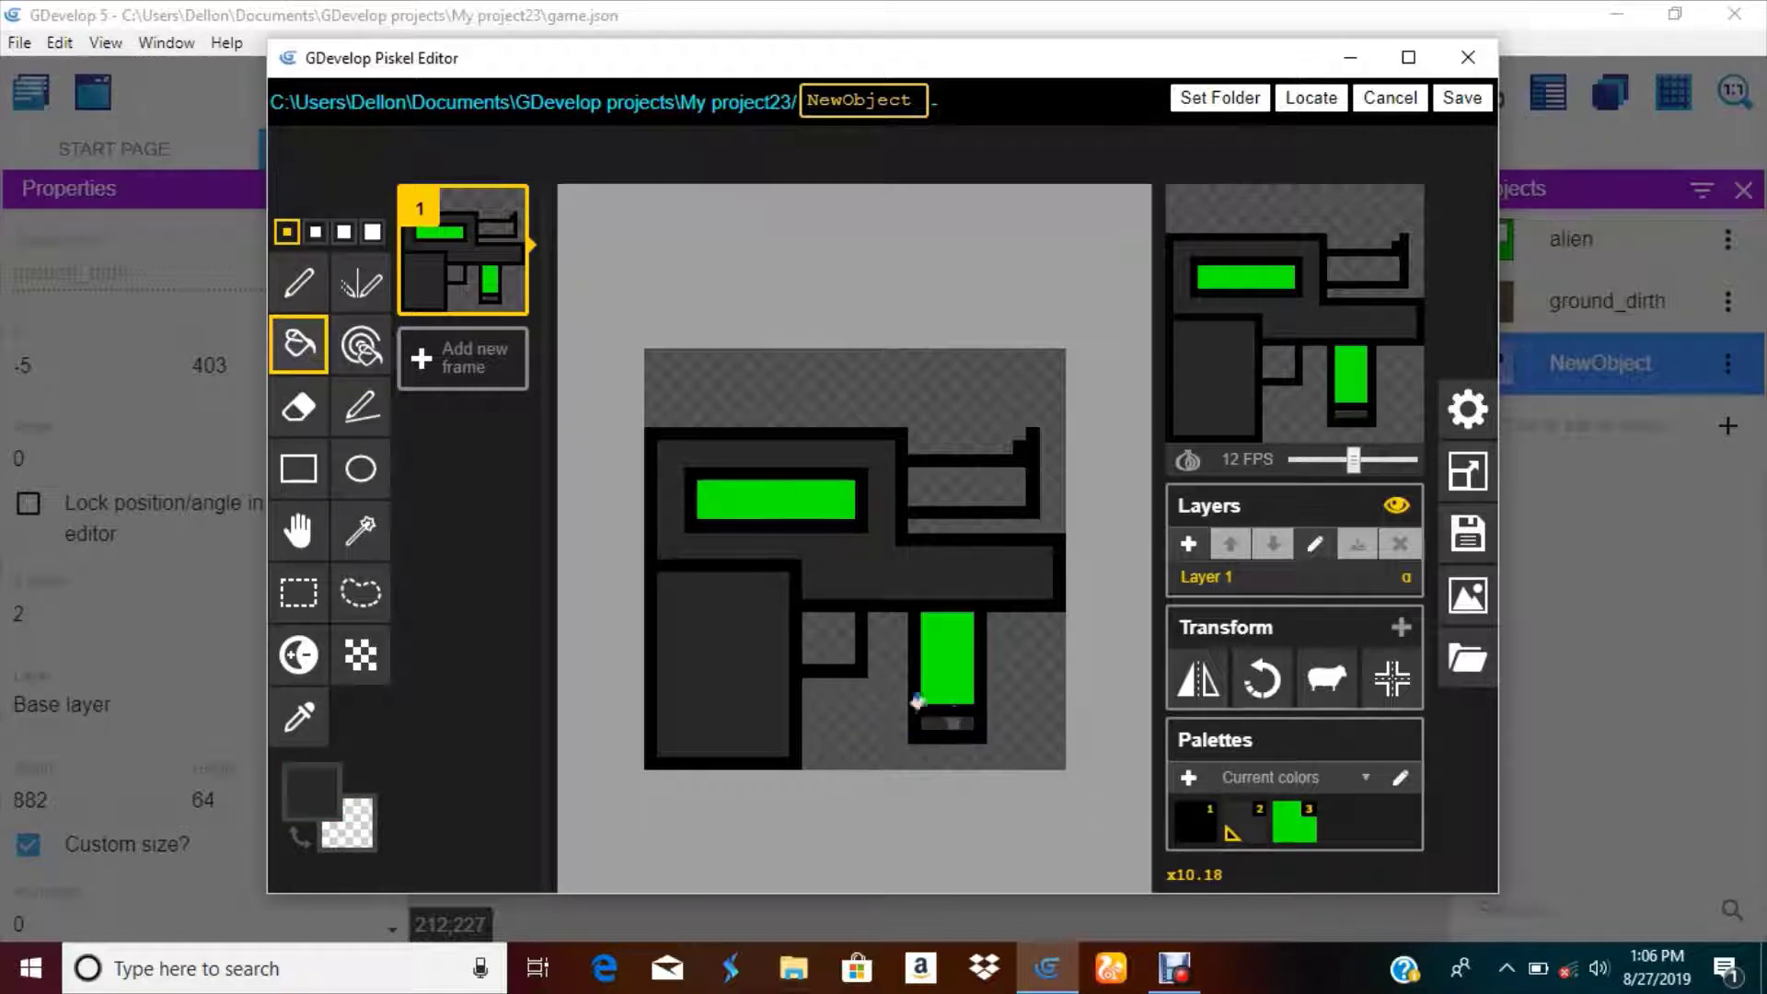
pyautogui.click(313, 790)
pyautogui.click(394, 636)
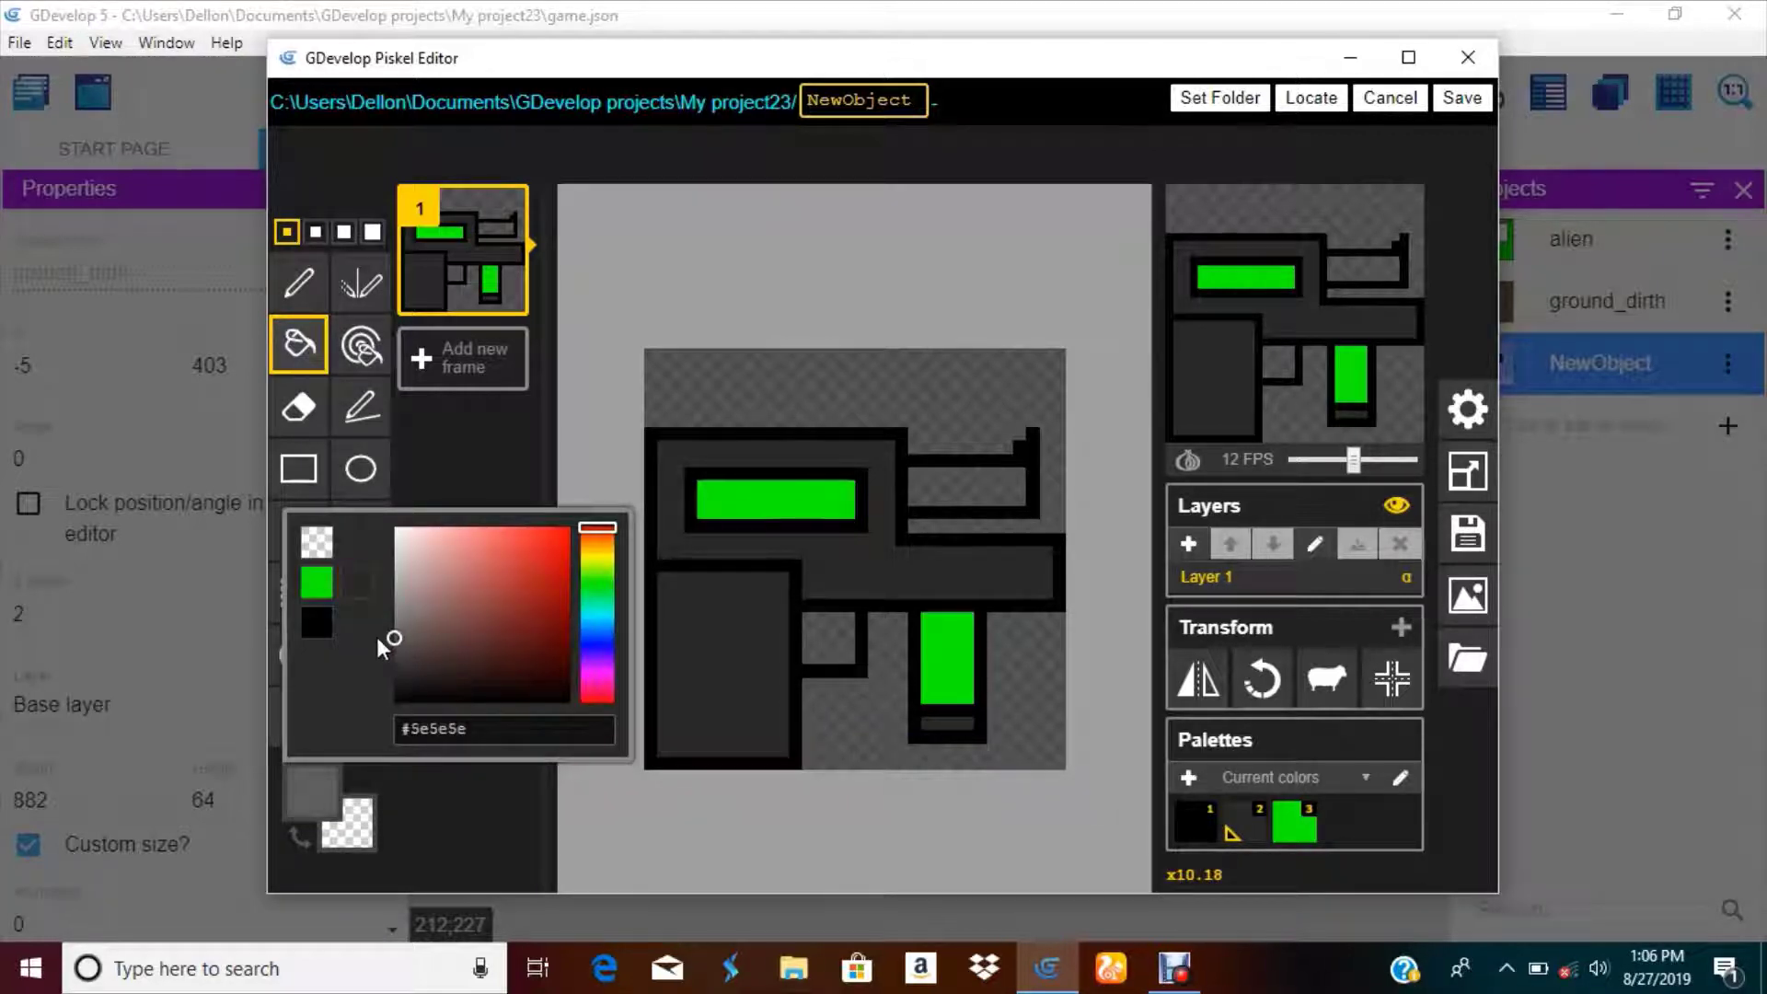
pyautogui.click(943, 467)
pyautogui.click(764, 588)
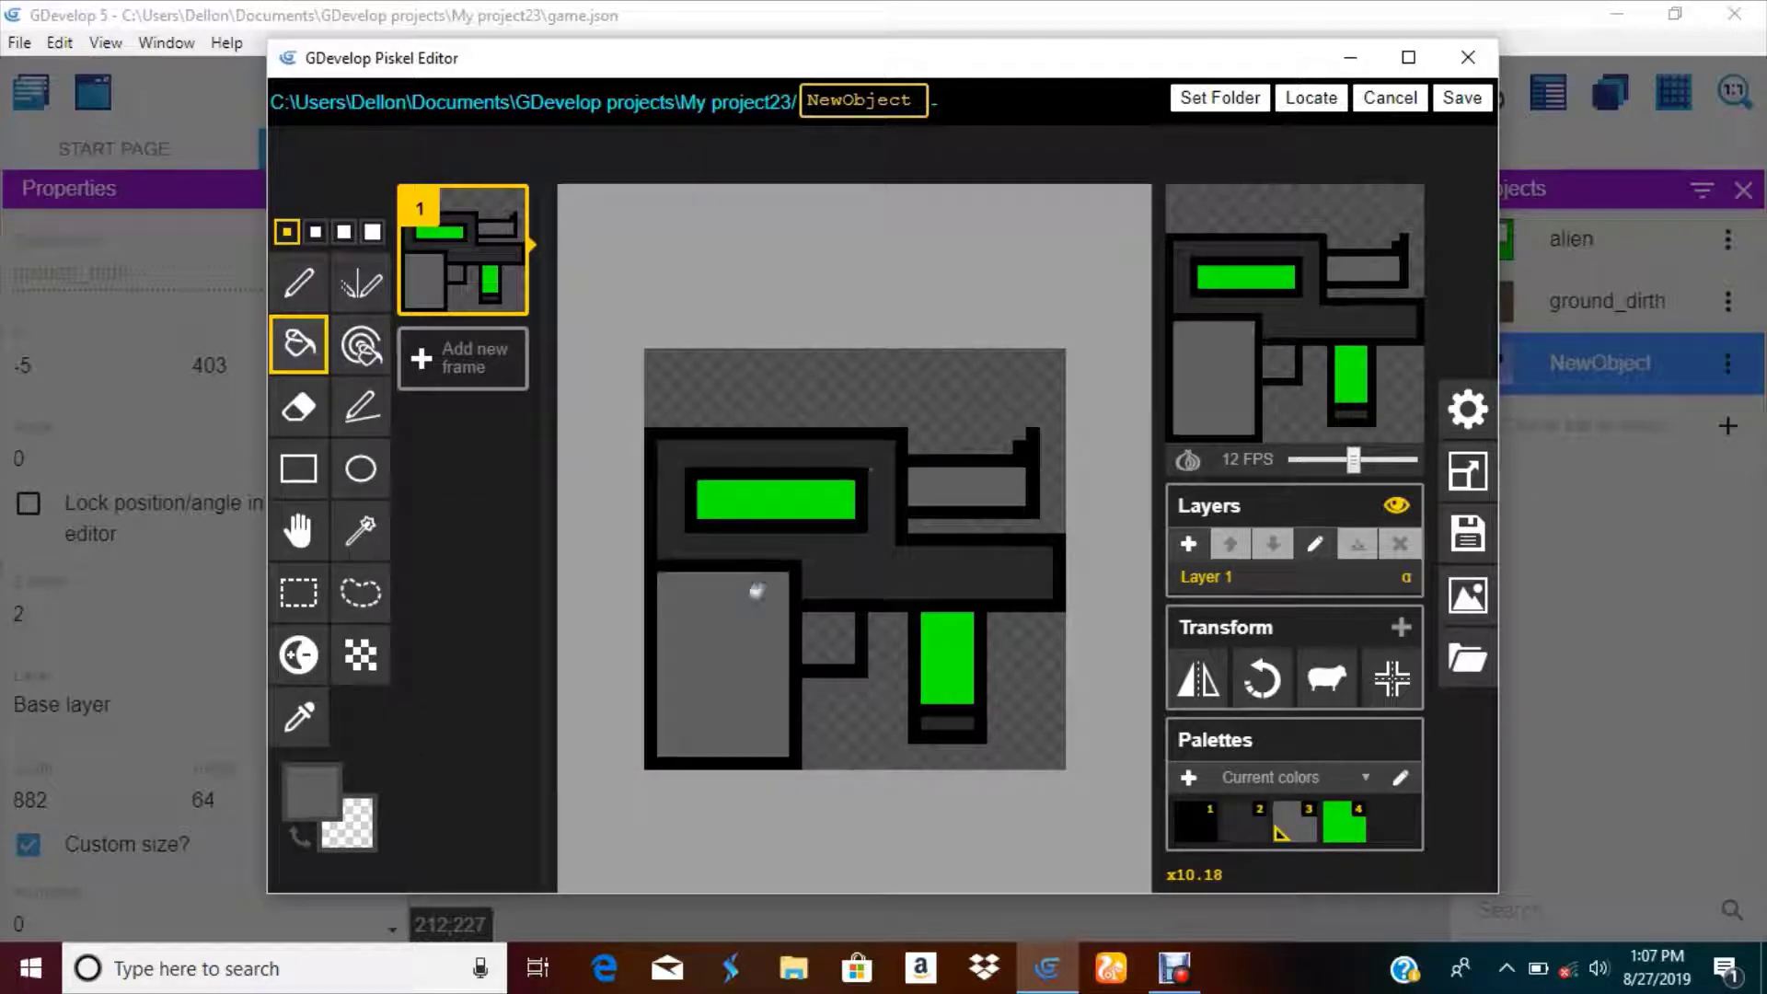
# - Save the gun drawing to the animation and name the object lazer
pyautogui.click(1450, 98)
pyautogui.press('BackSpace')
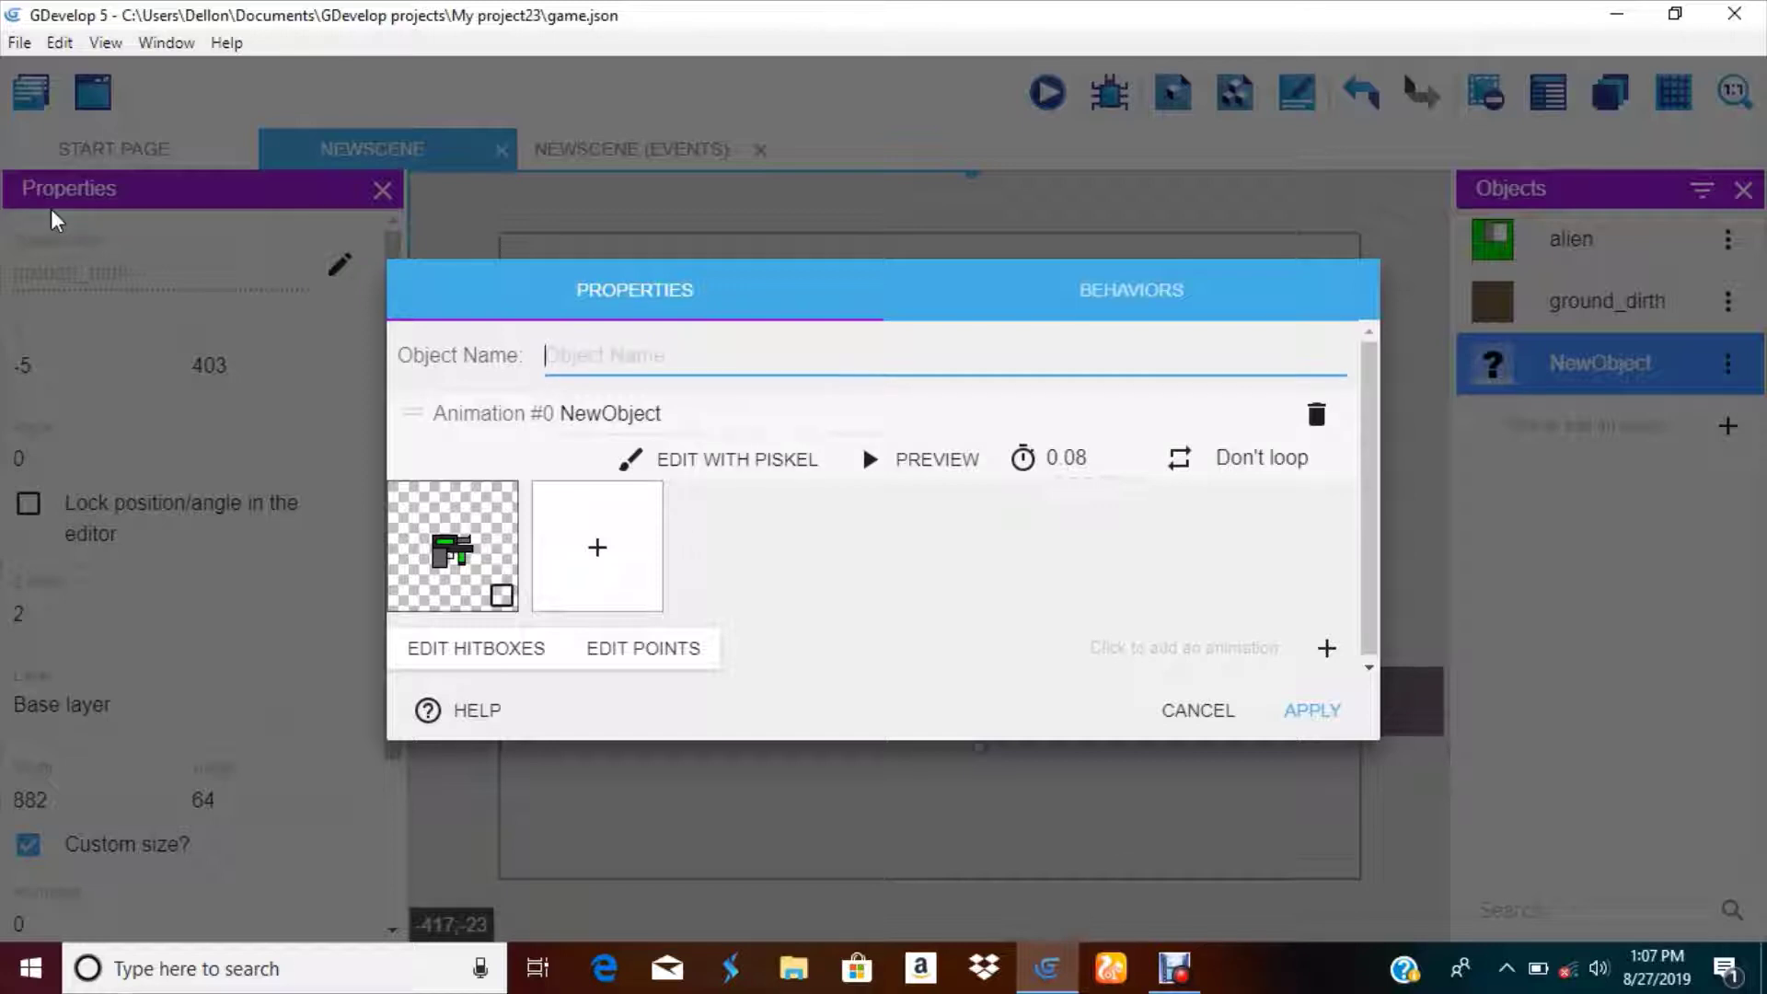
pyautogui.write('ls')
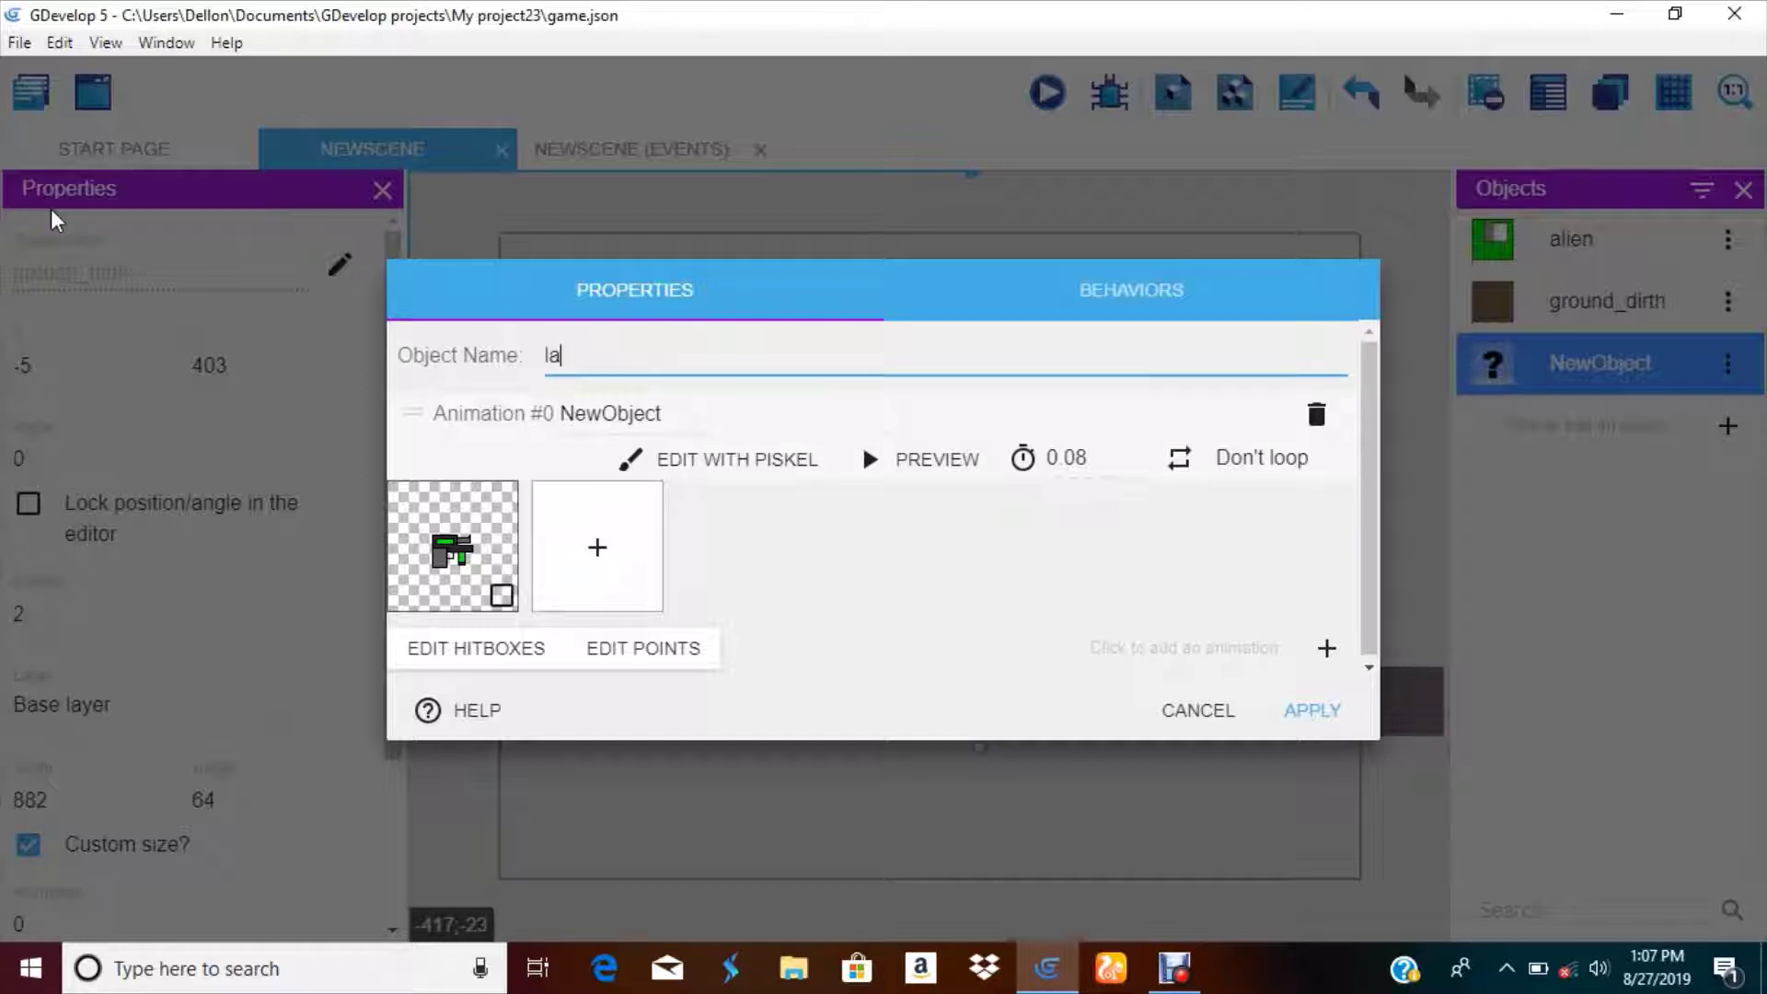
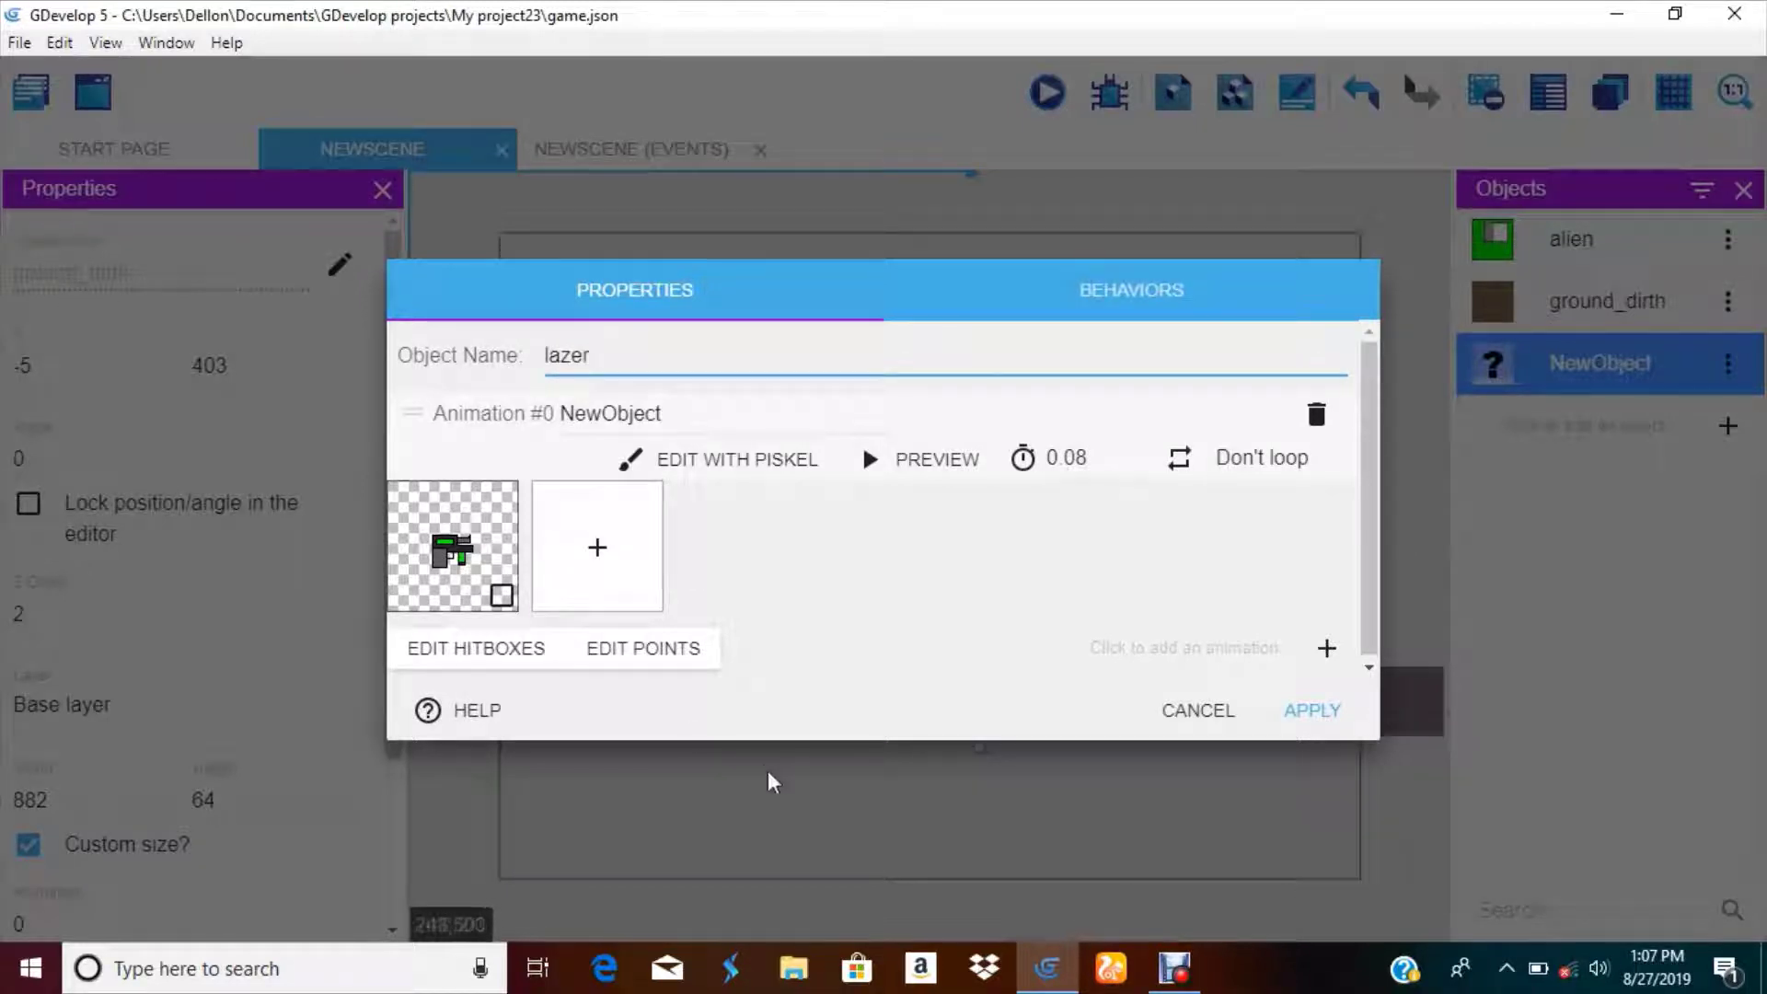
# - Move the gun sprite's origin point onto the grip, to about X 7.5, Y 19
pyautogui.click(643, 649)
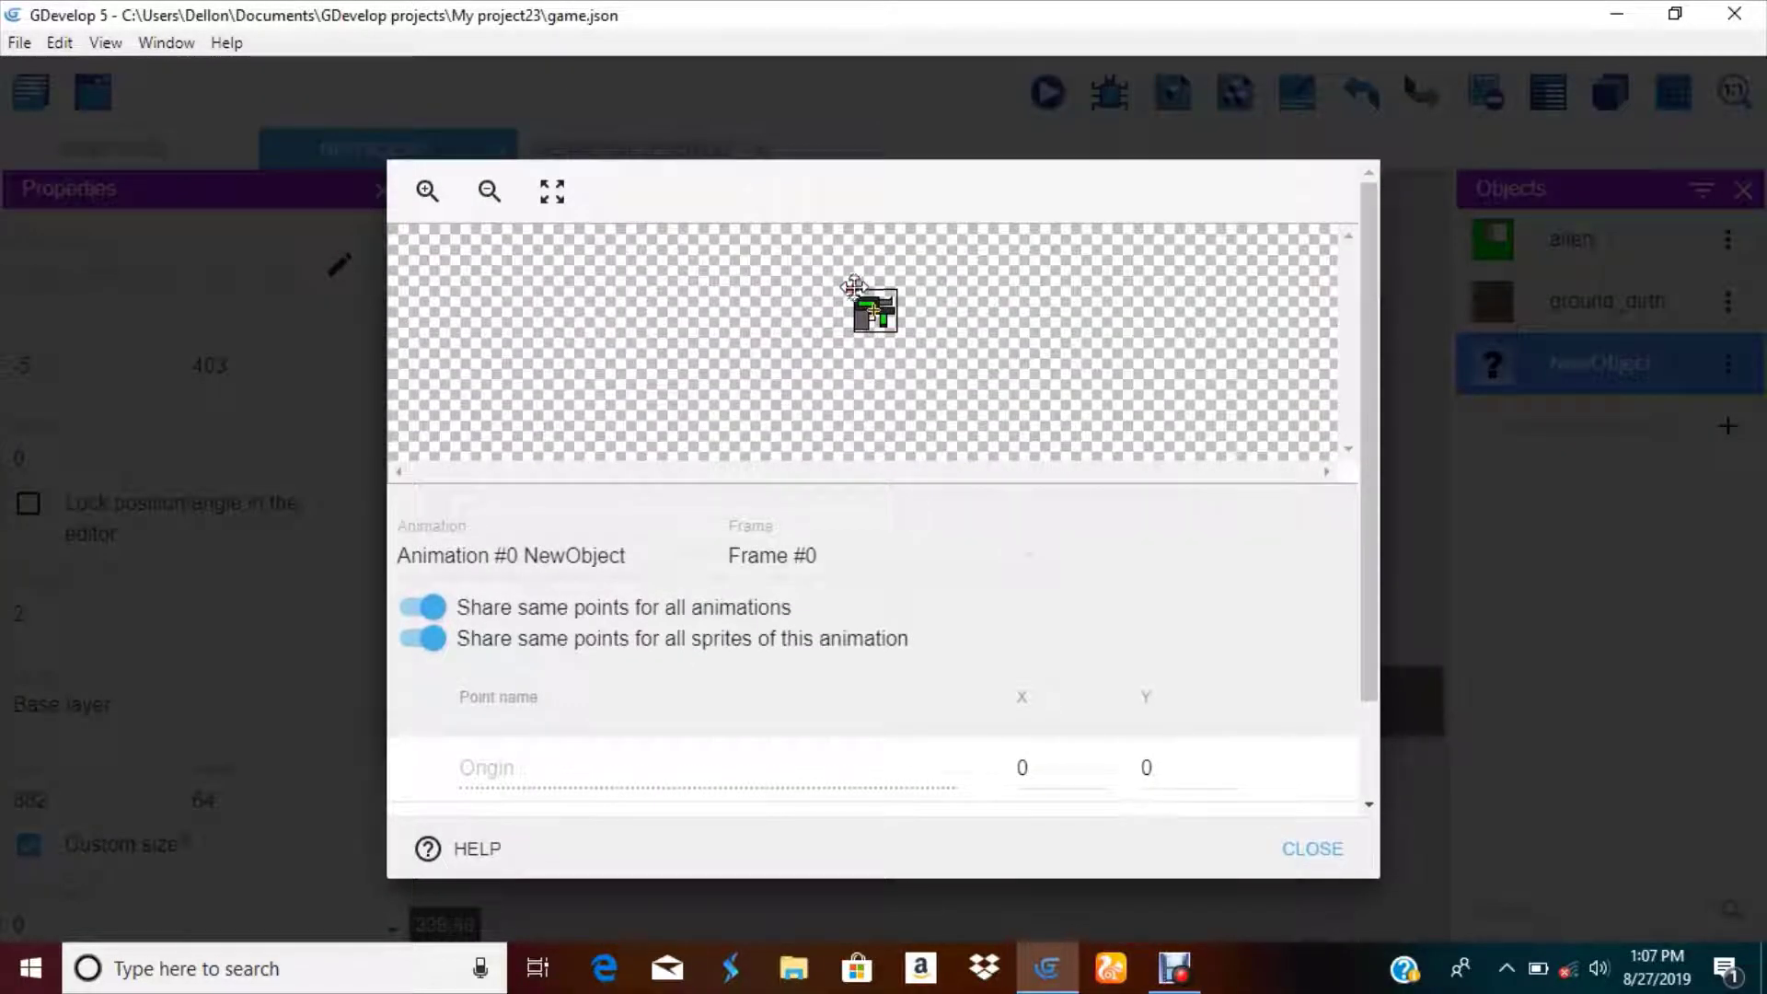
pyautogui.moveTo(859, 313); pyautogui.dragTo(885, 300)
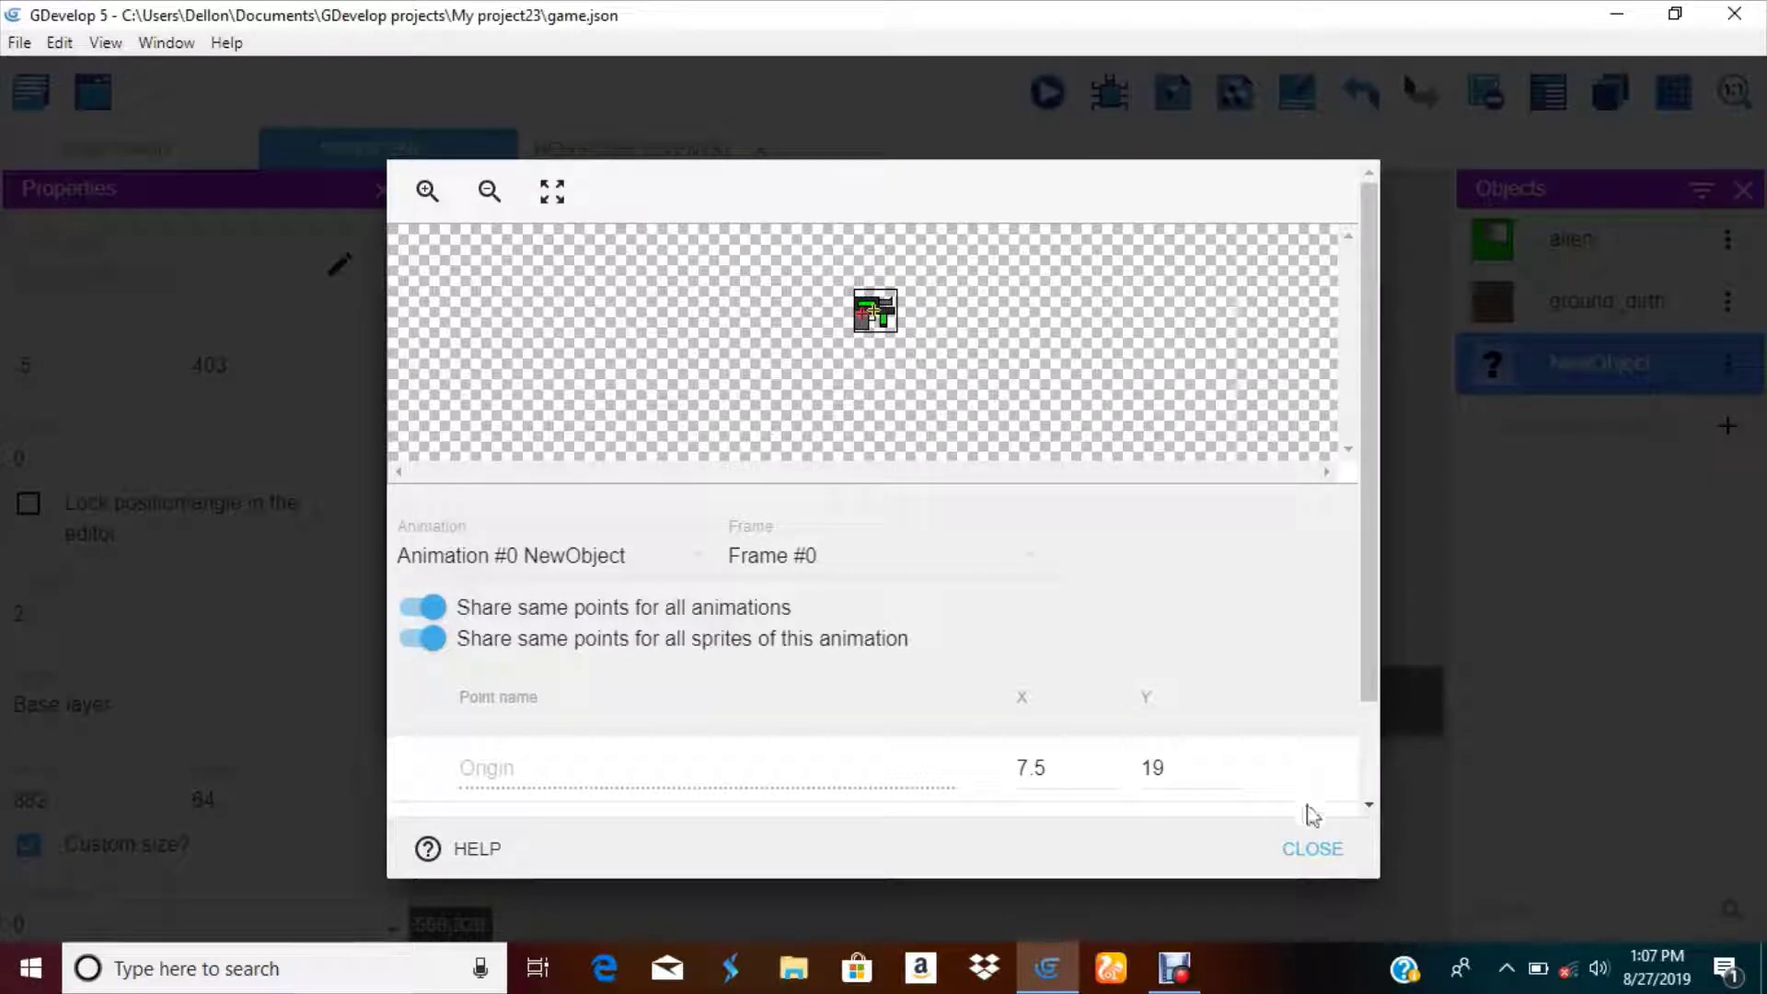
pyautogui.click(1312, 847)
# - Review the gun drawing in Piskel and the position of its origin point in an enlarged points preview
pyautogui.click(727, 459)
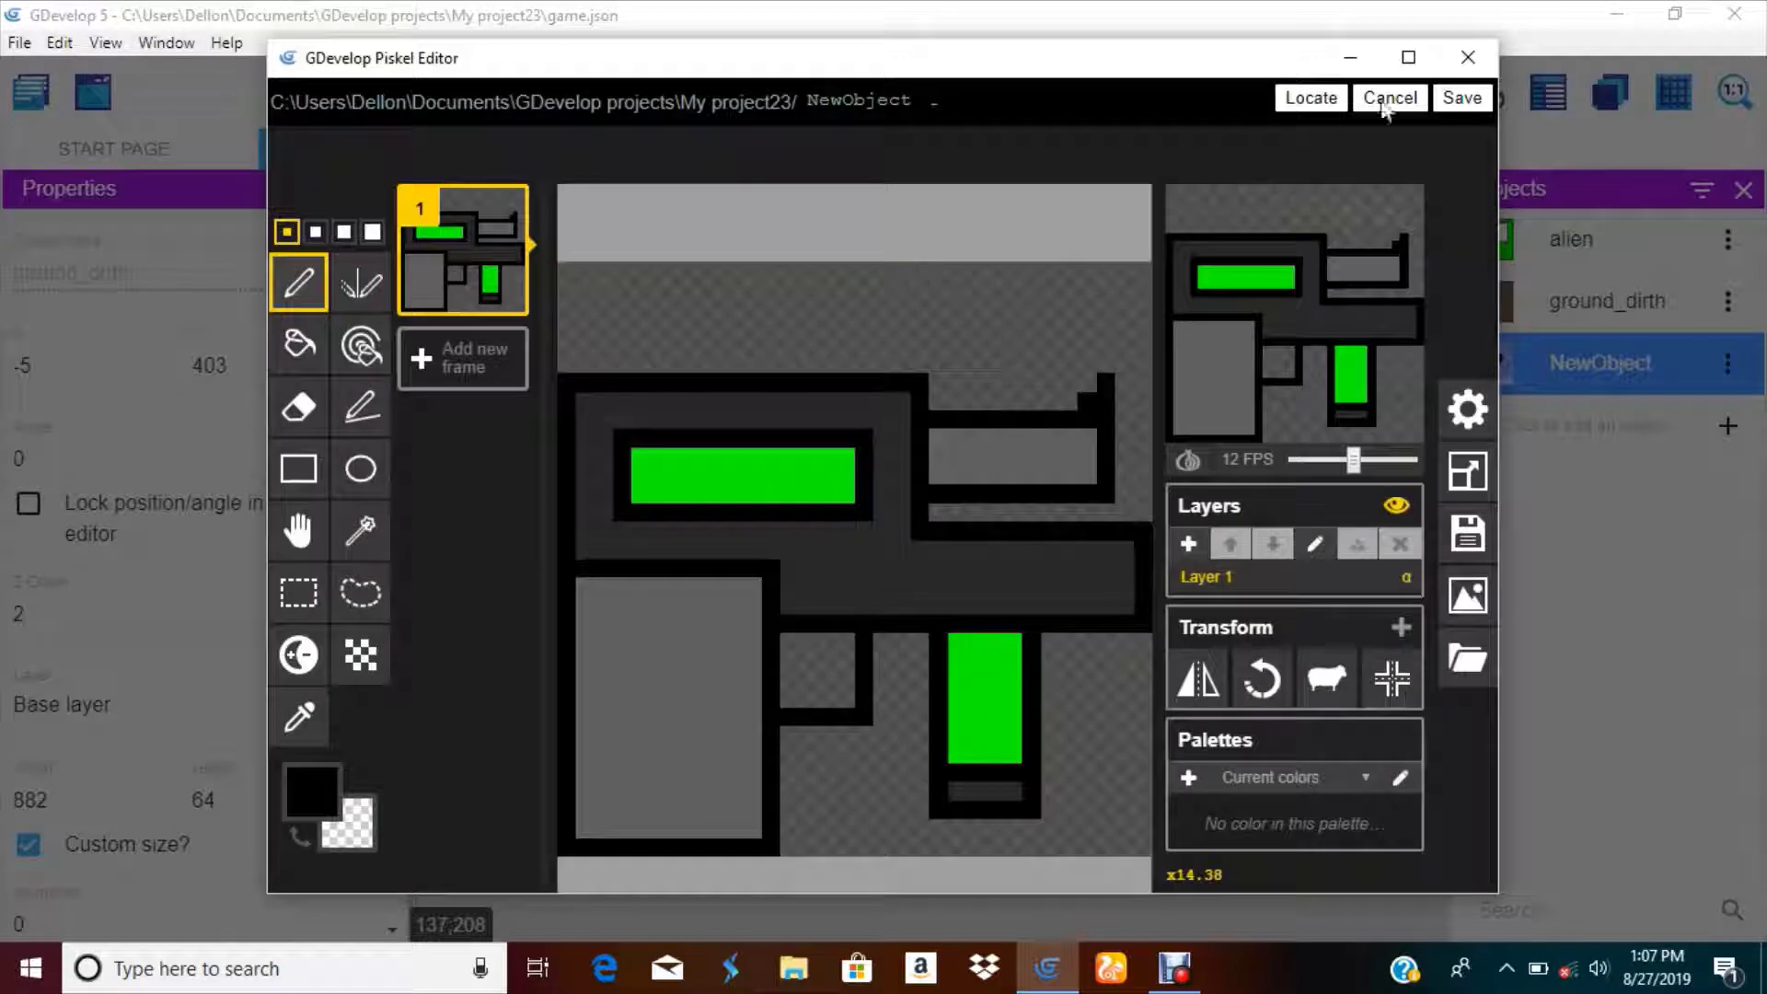
pyautogui.click(1463, 95)
pyautogui.click(682, 651)
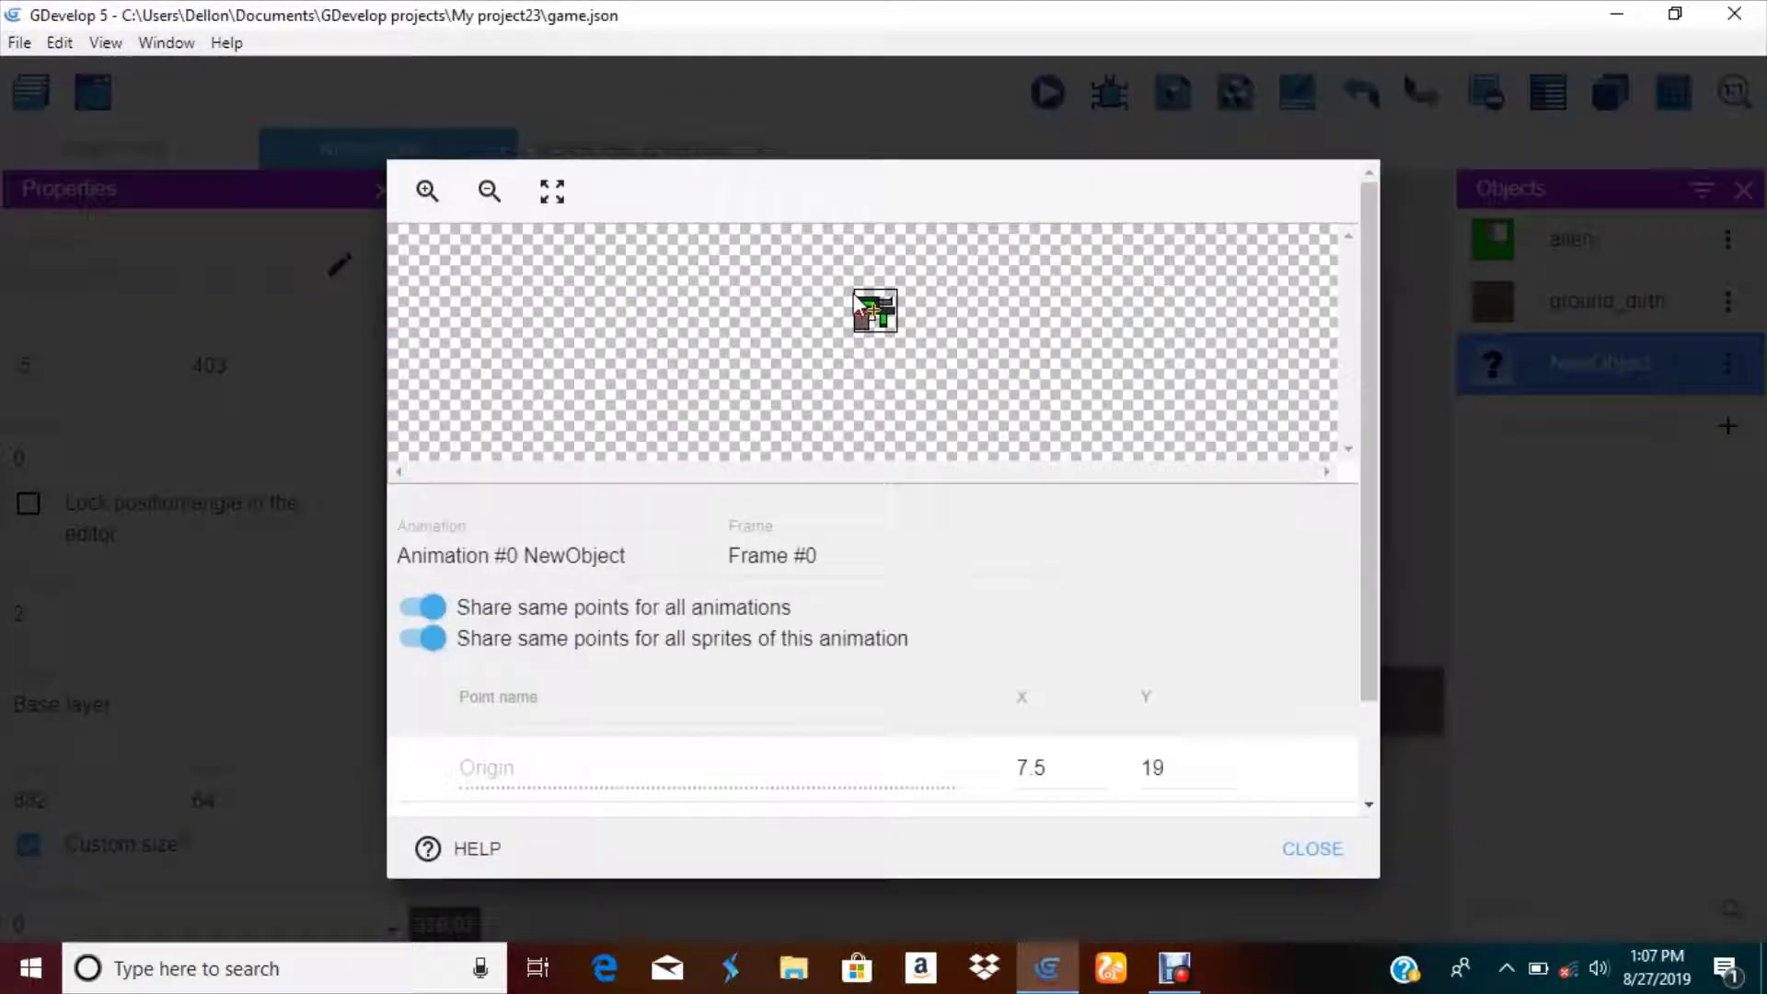
pyautogui.click(427, 191)
pyautogui.click(427, 191)
pyautogui.scroll(-2, 652, 674)
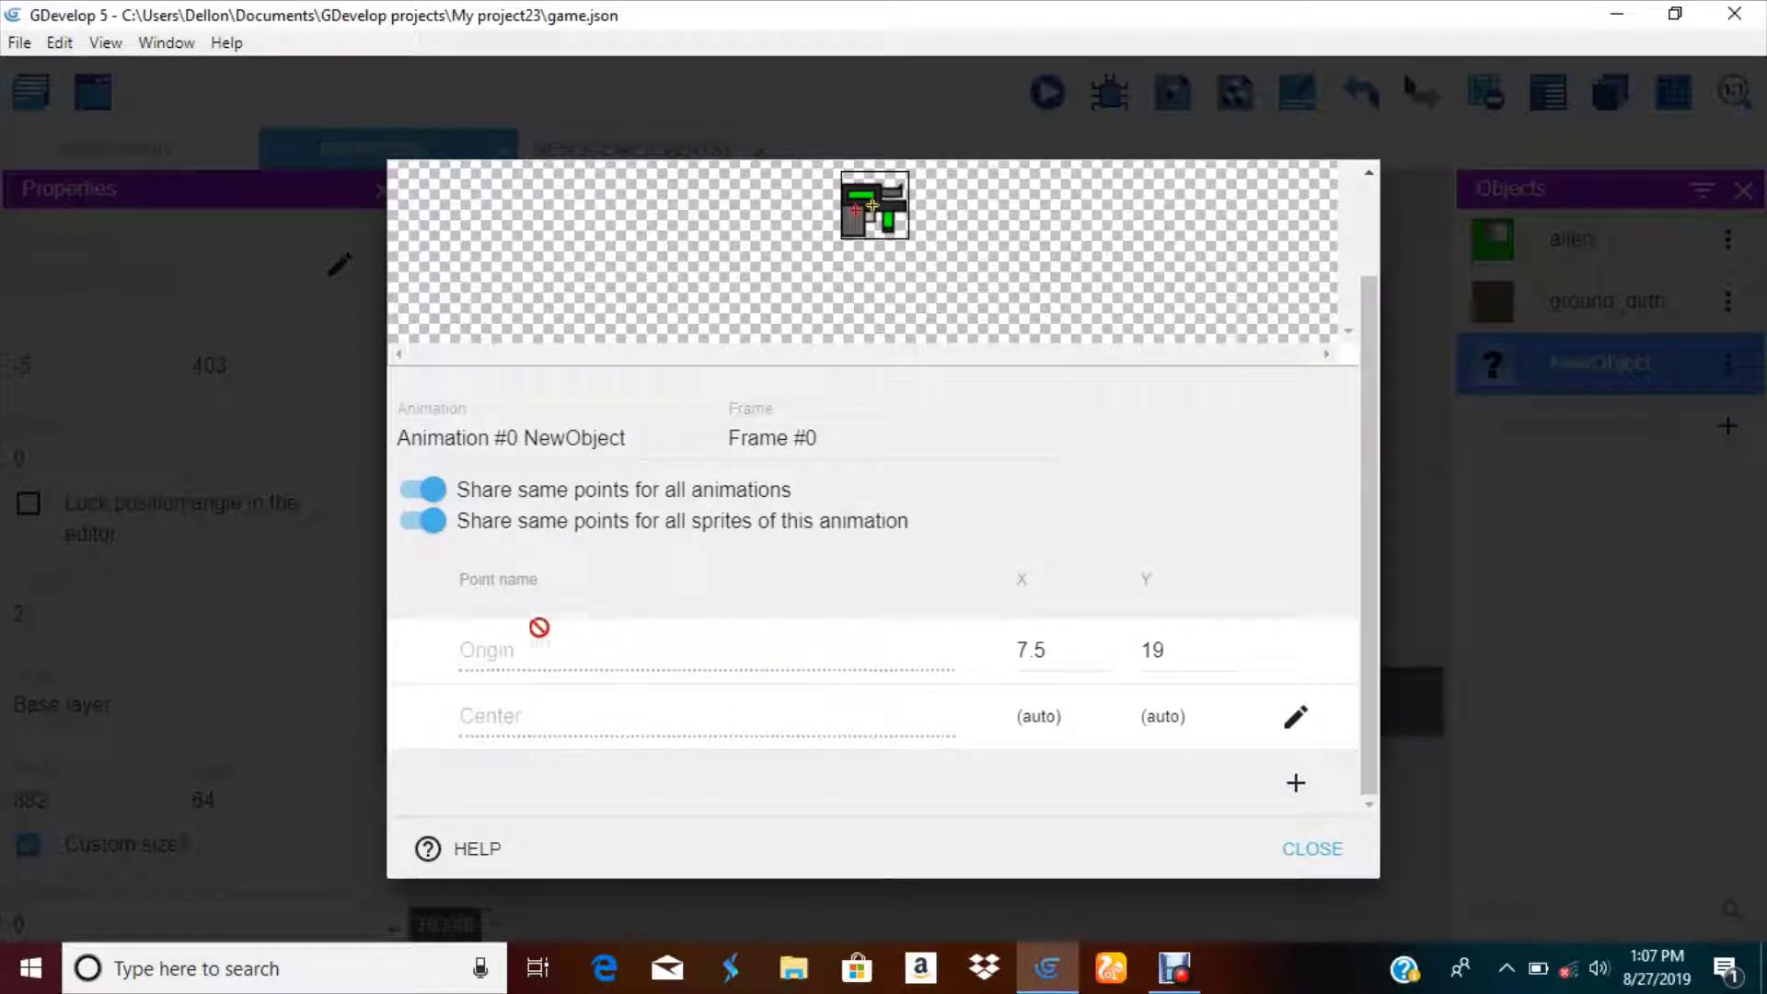
pyautogui.scroll(2, 801, 540)
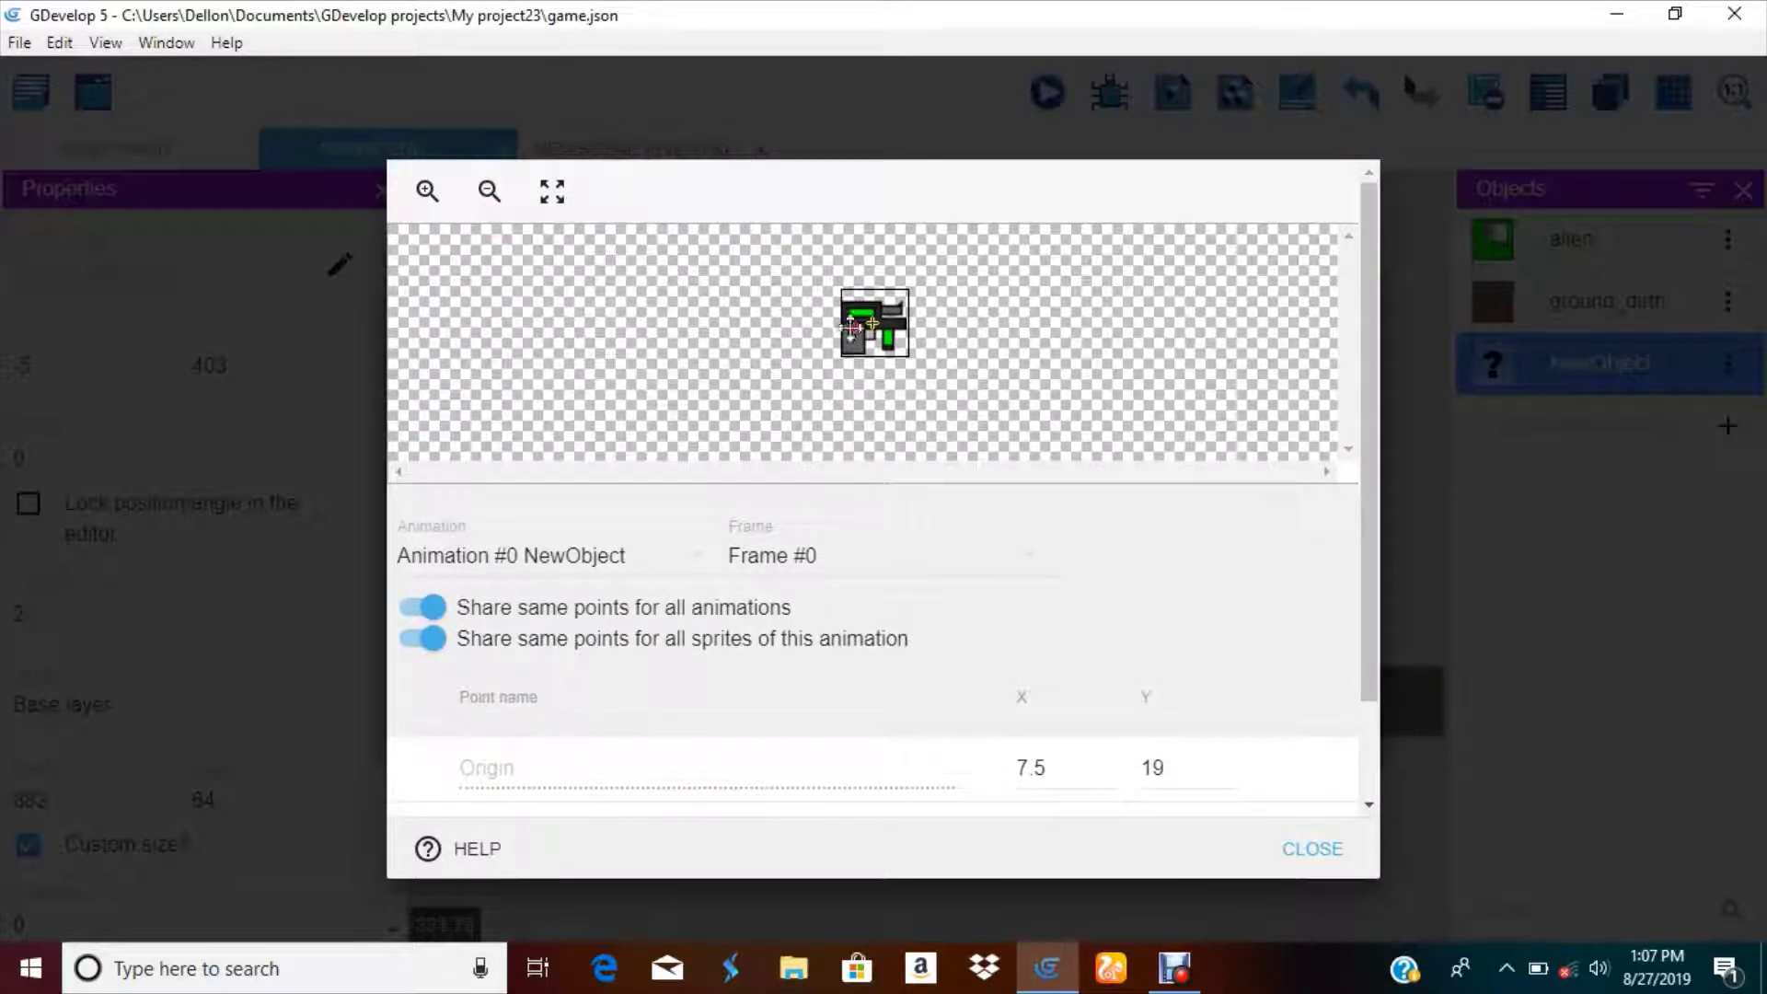
pyautogui.click(1312, 848)
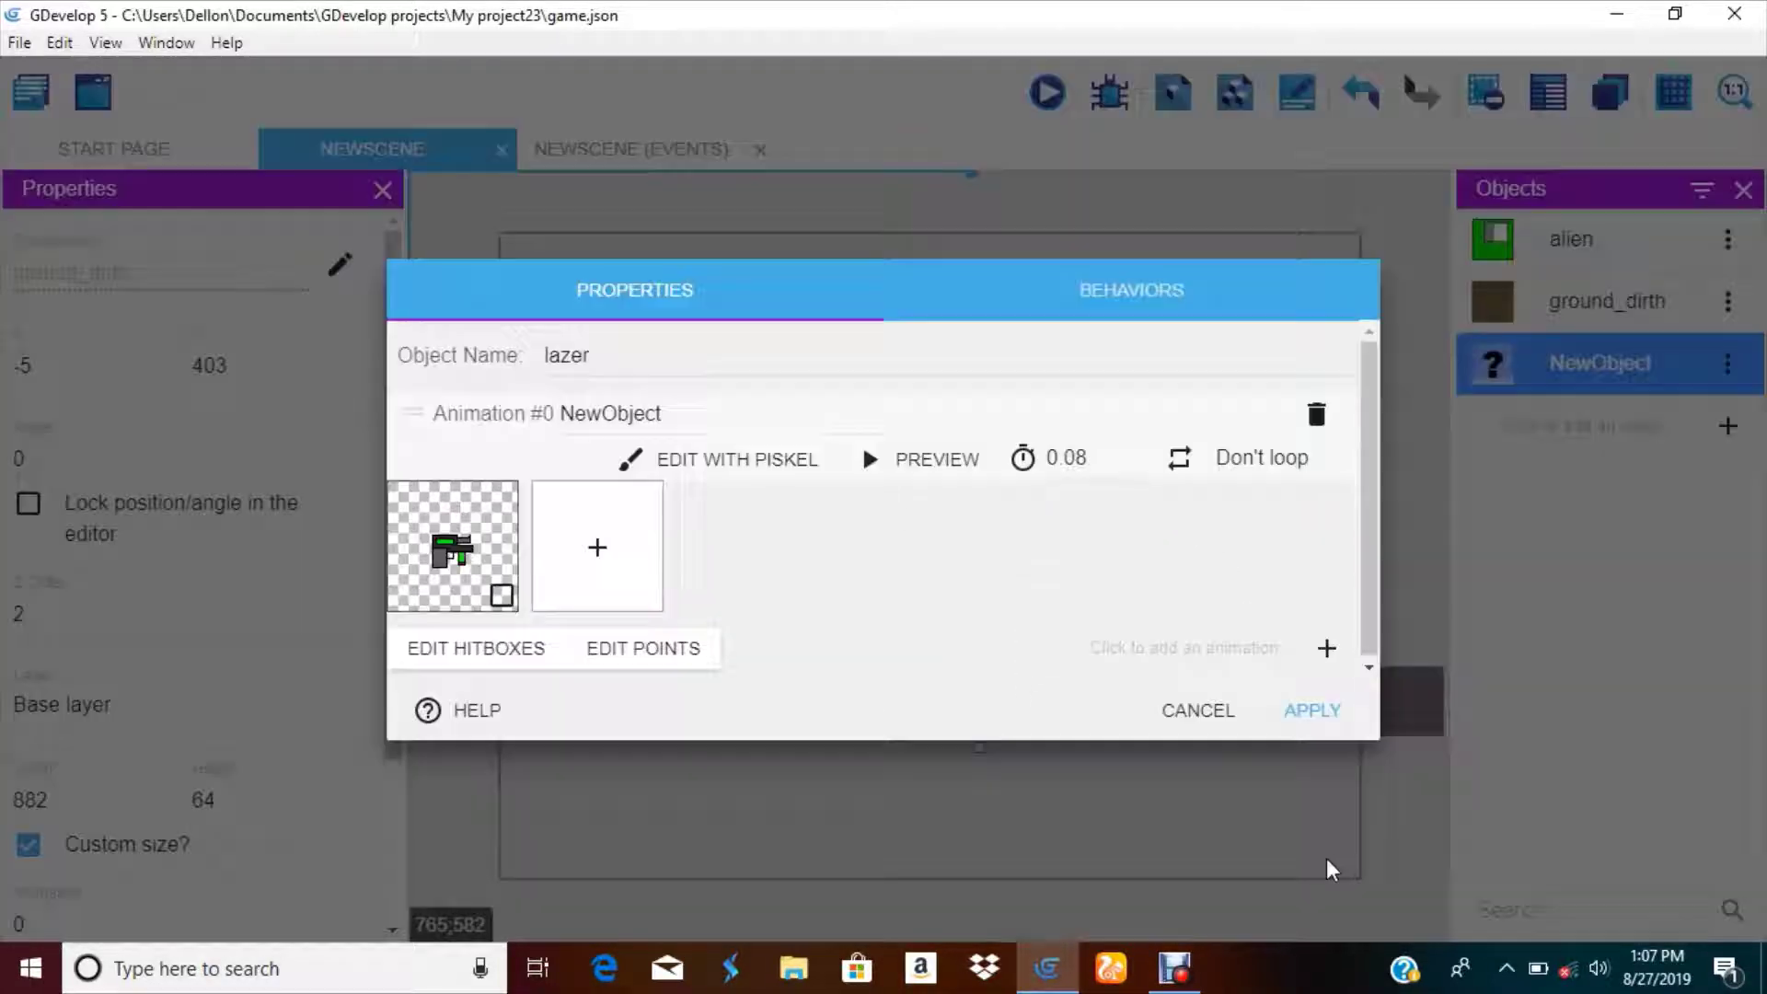
# - Apply the lazer object's settings and place an instance just above the ground platform at about X 375, Y 370
pyautogui.click(1176, 289)
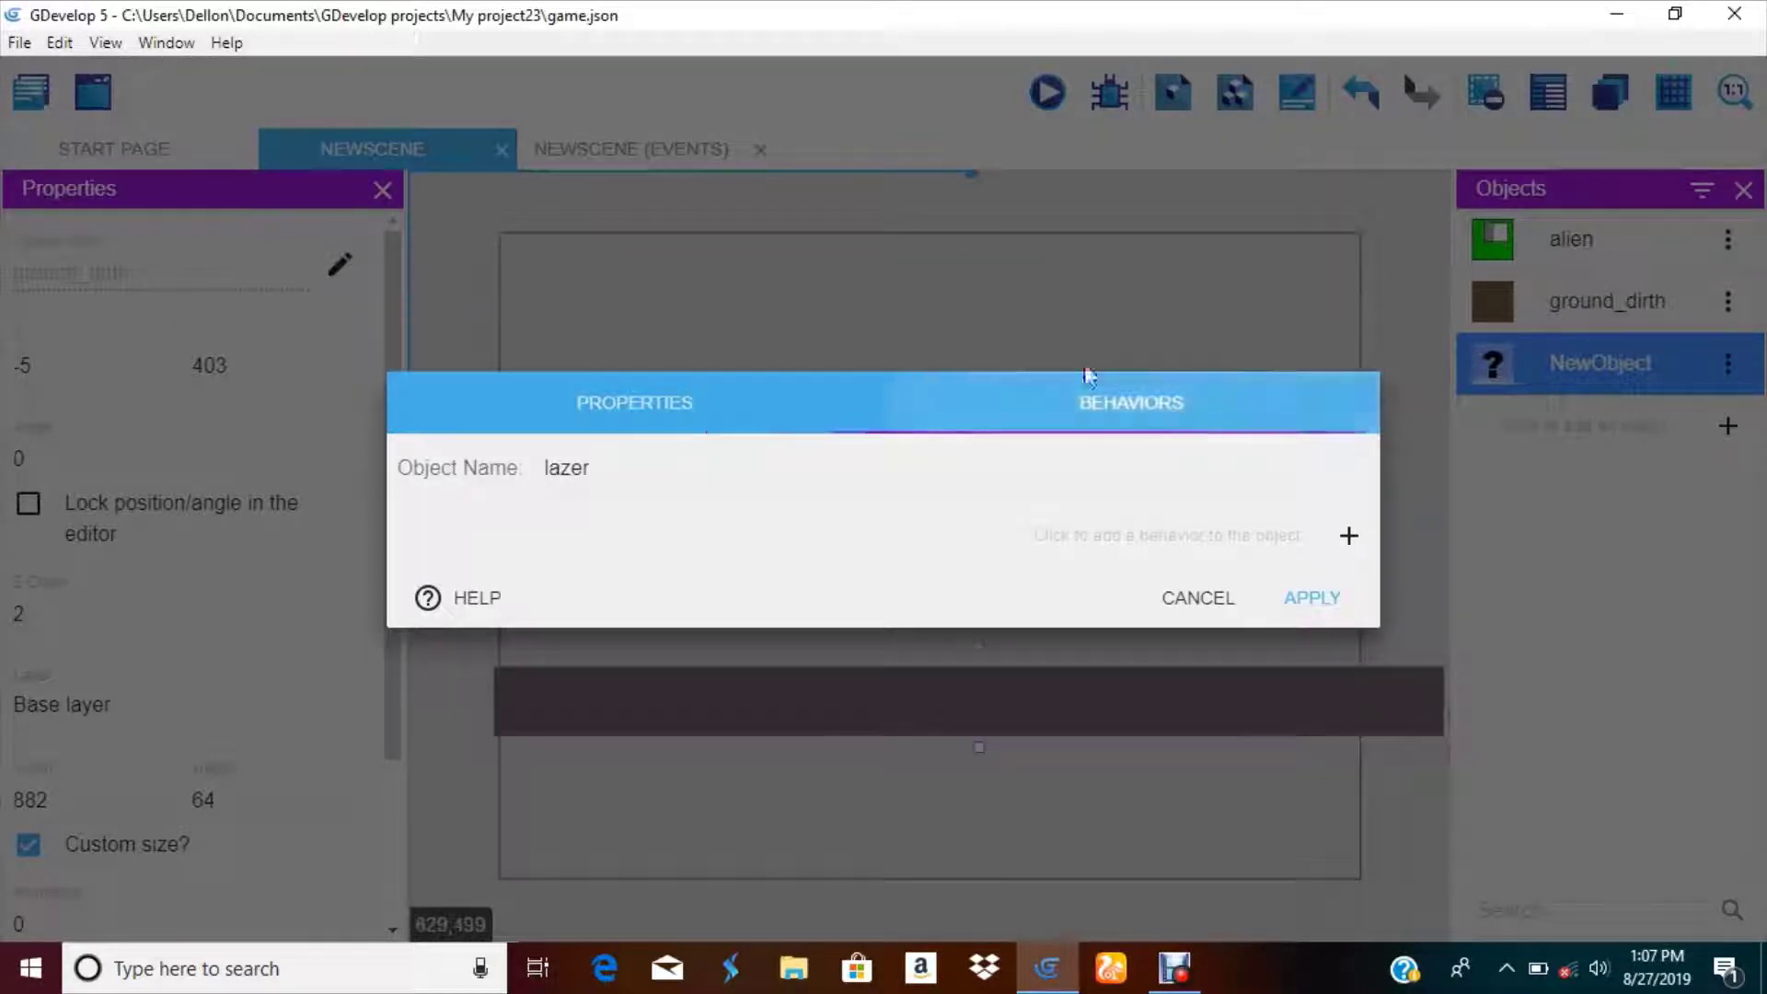
pyautogui.click(643, 414)
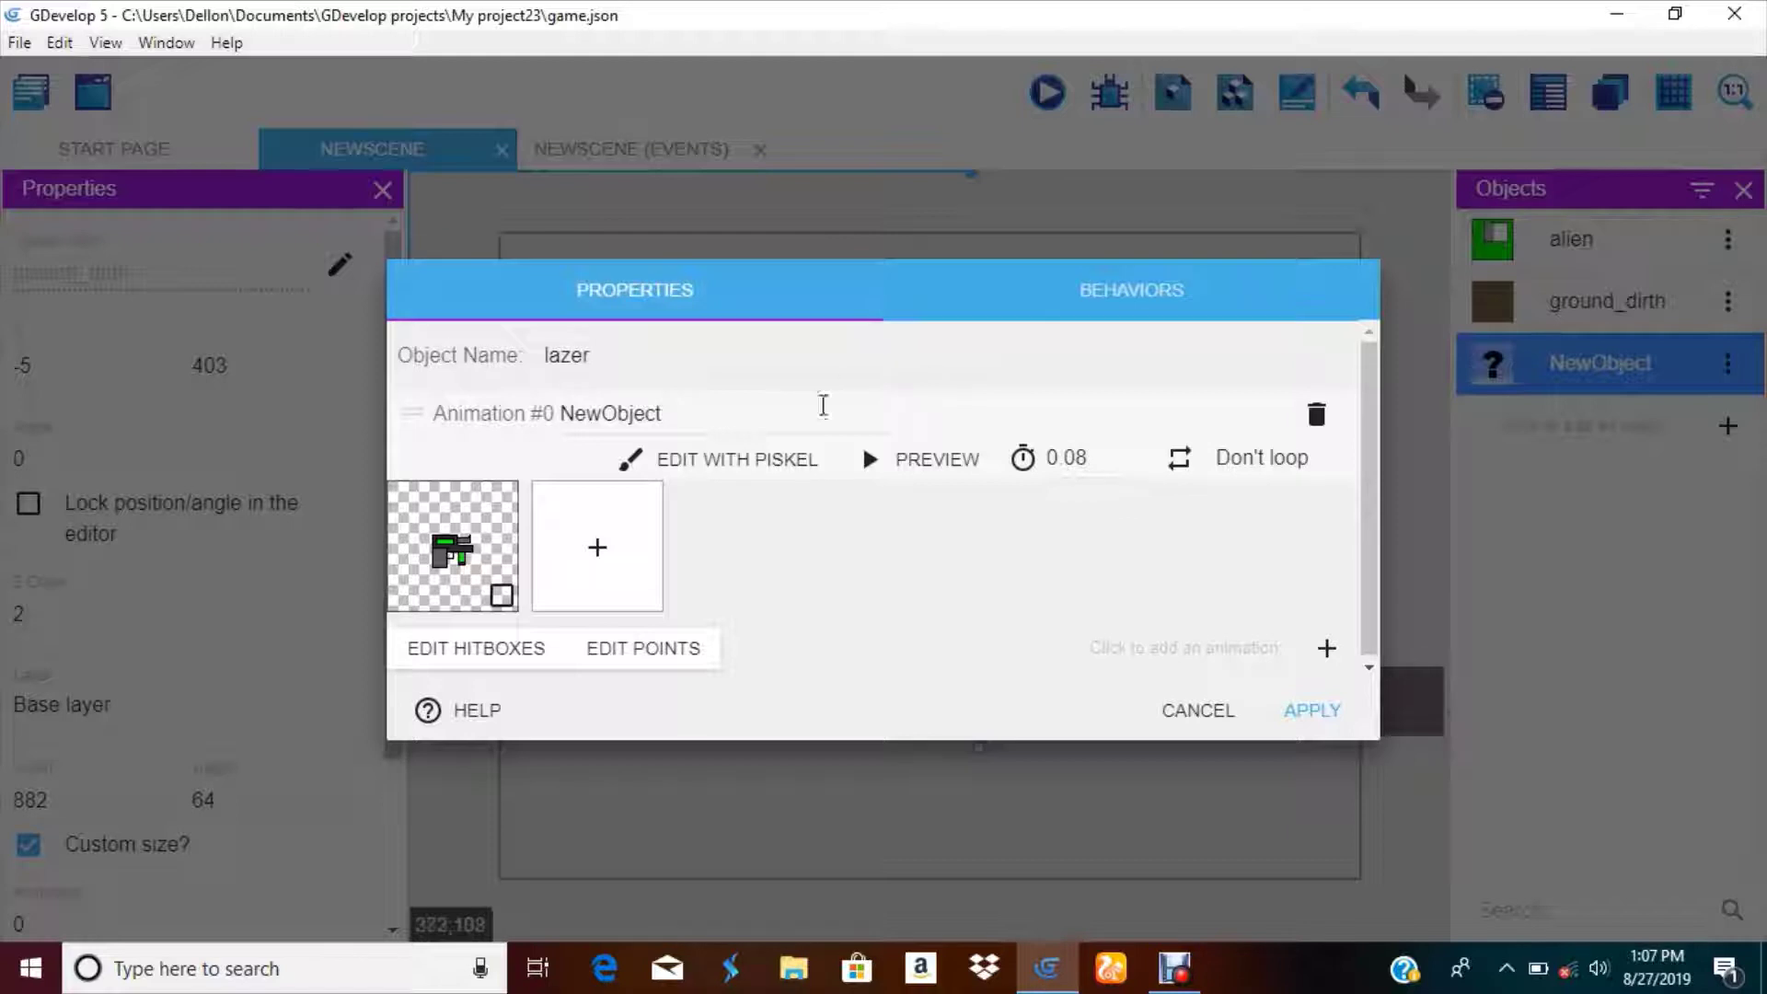
pyautogui.click(1329, 718)
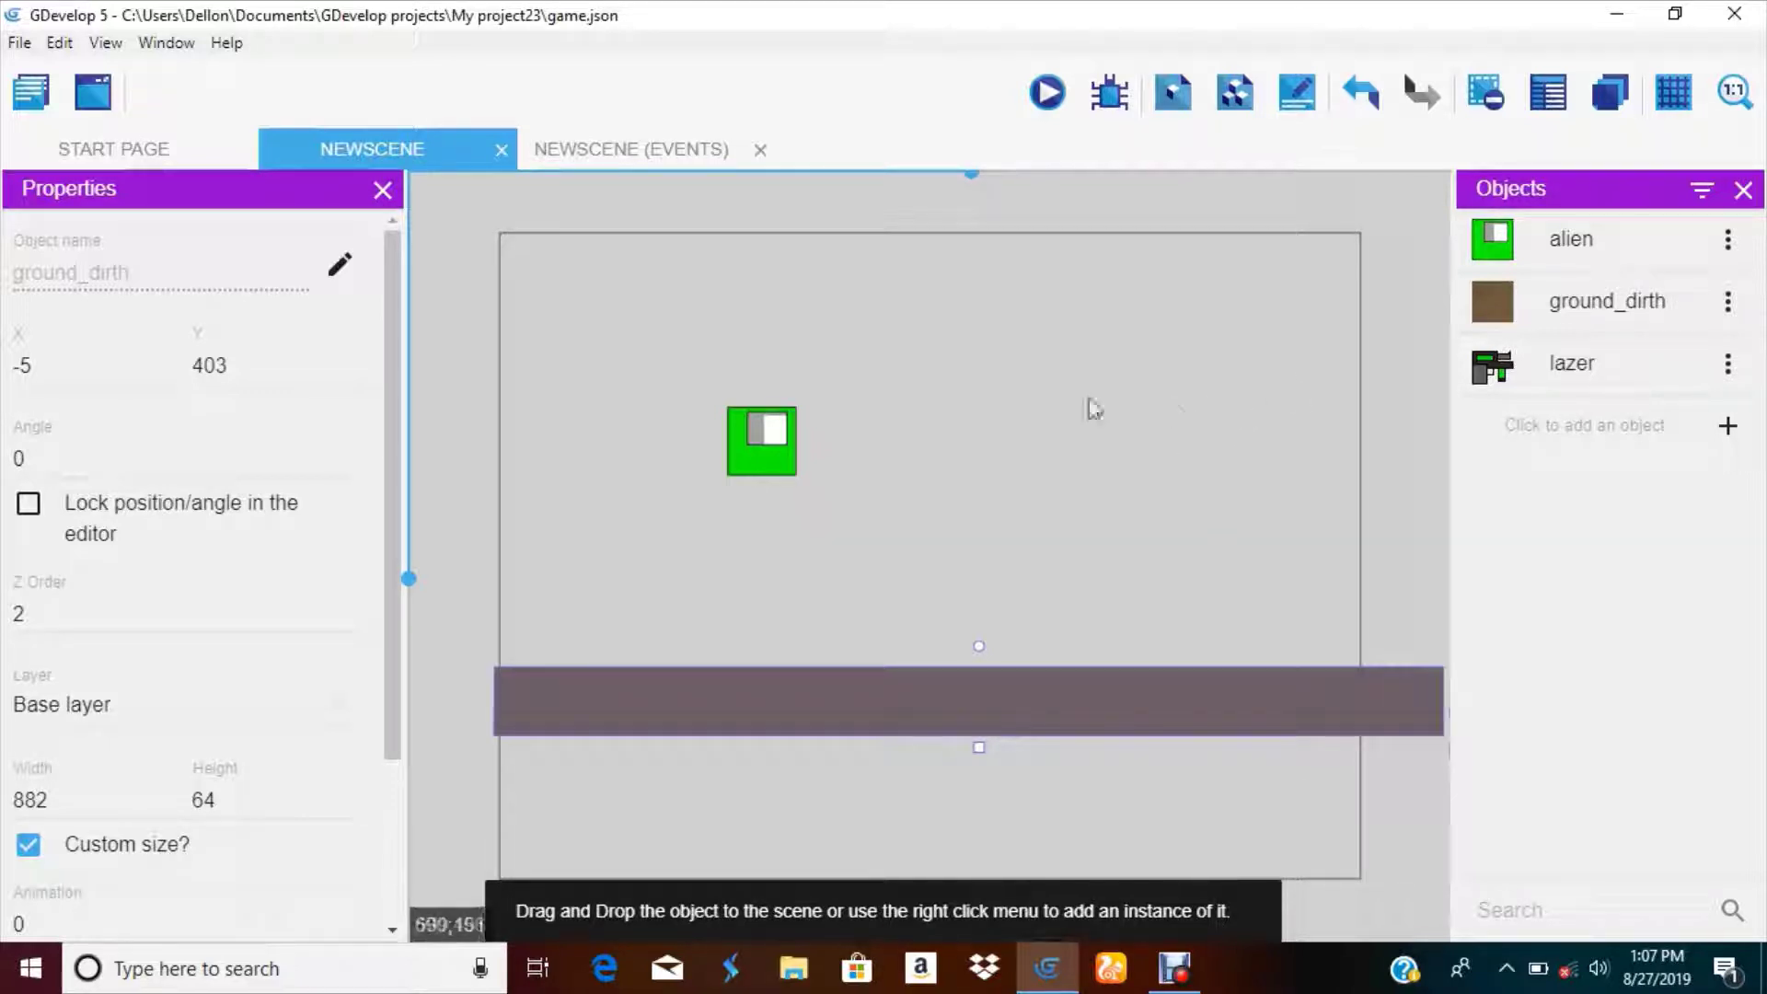
pyautogui.moveTo(1579, 368); pyautogui.dragTo(905, 634)
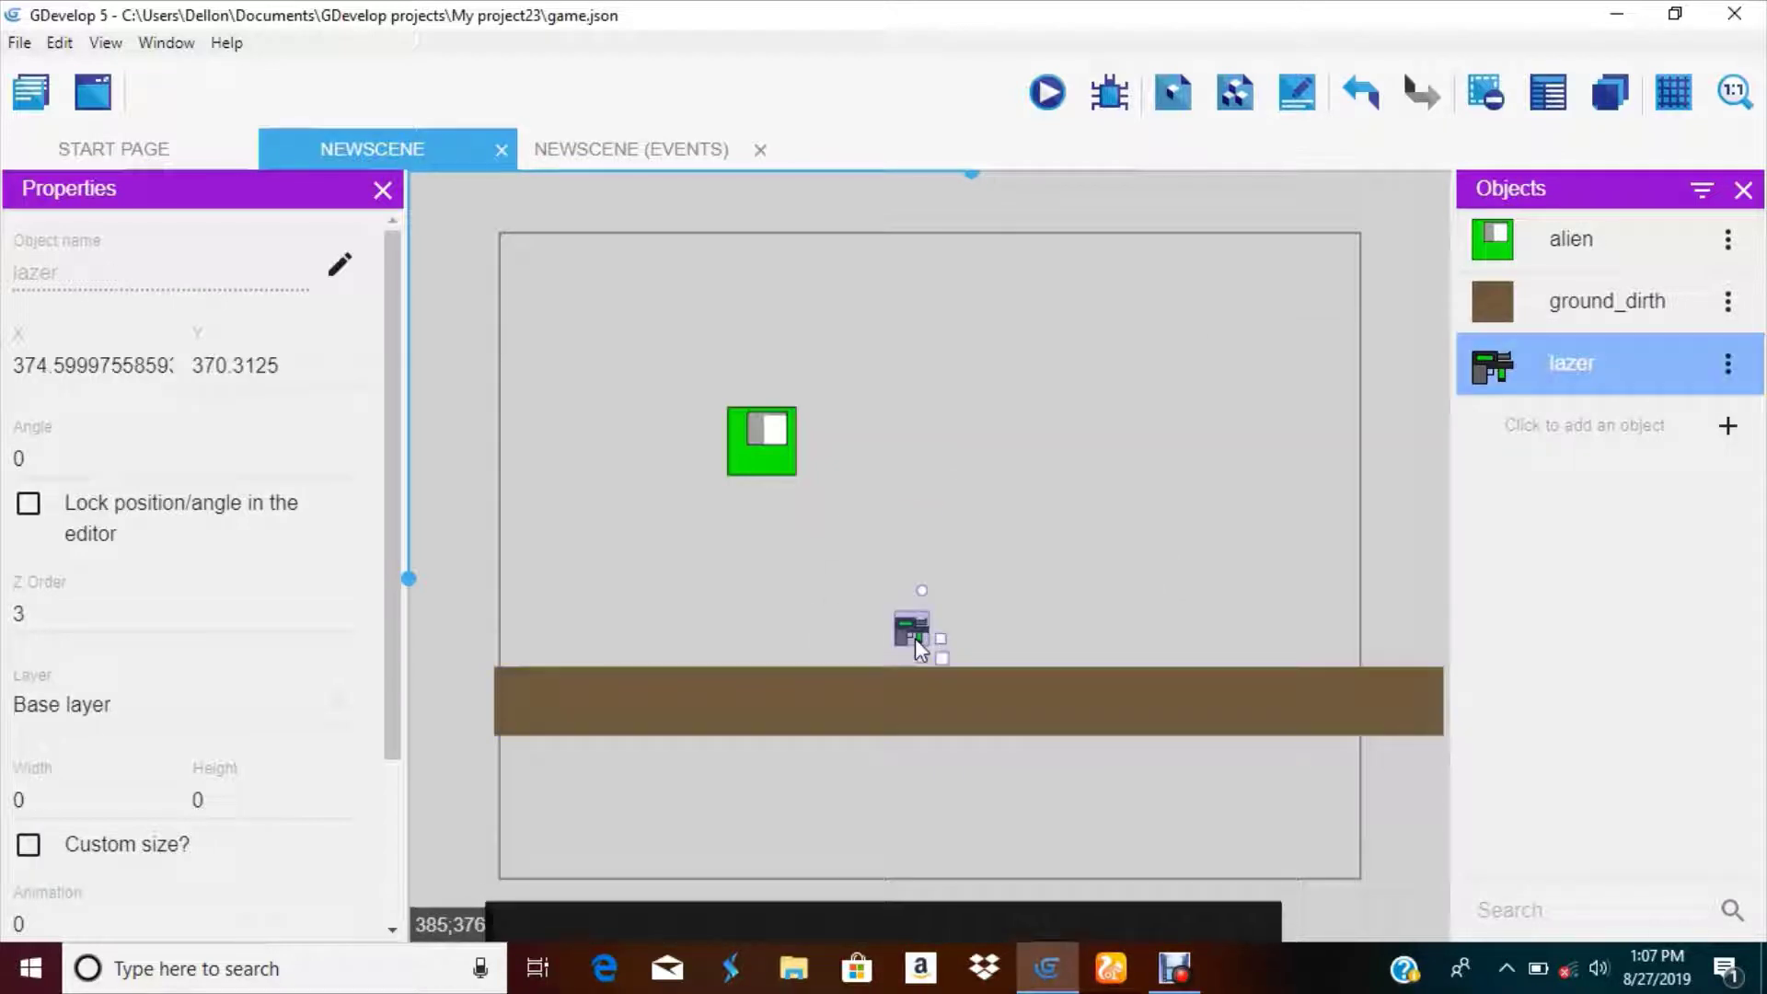
# - Add a new sprite object to the scene and apply its default settings
pyautogui.click(635, 150)
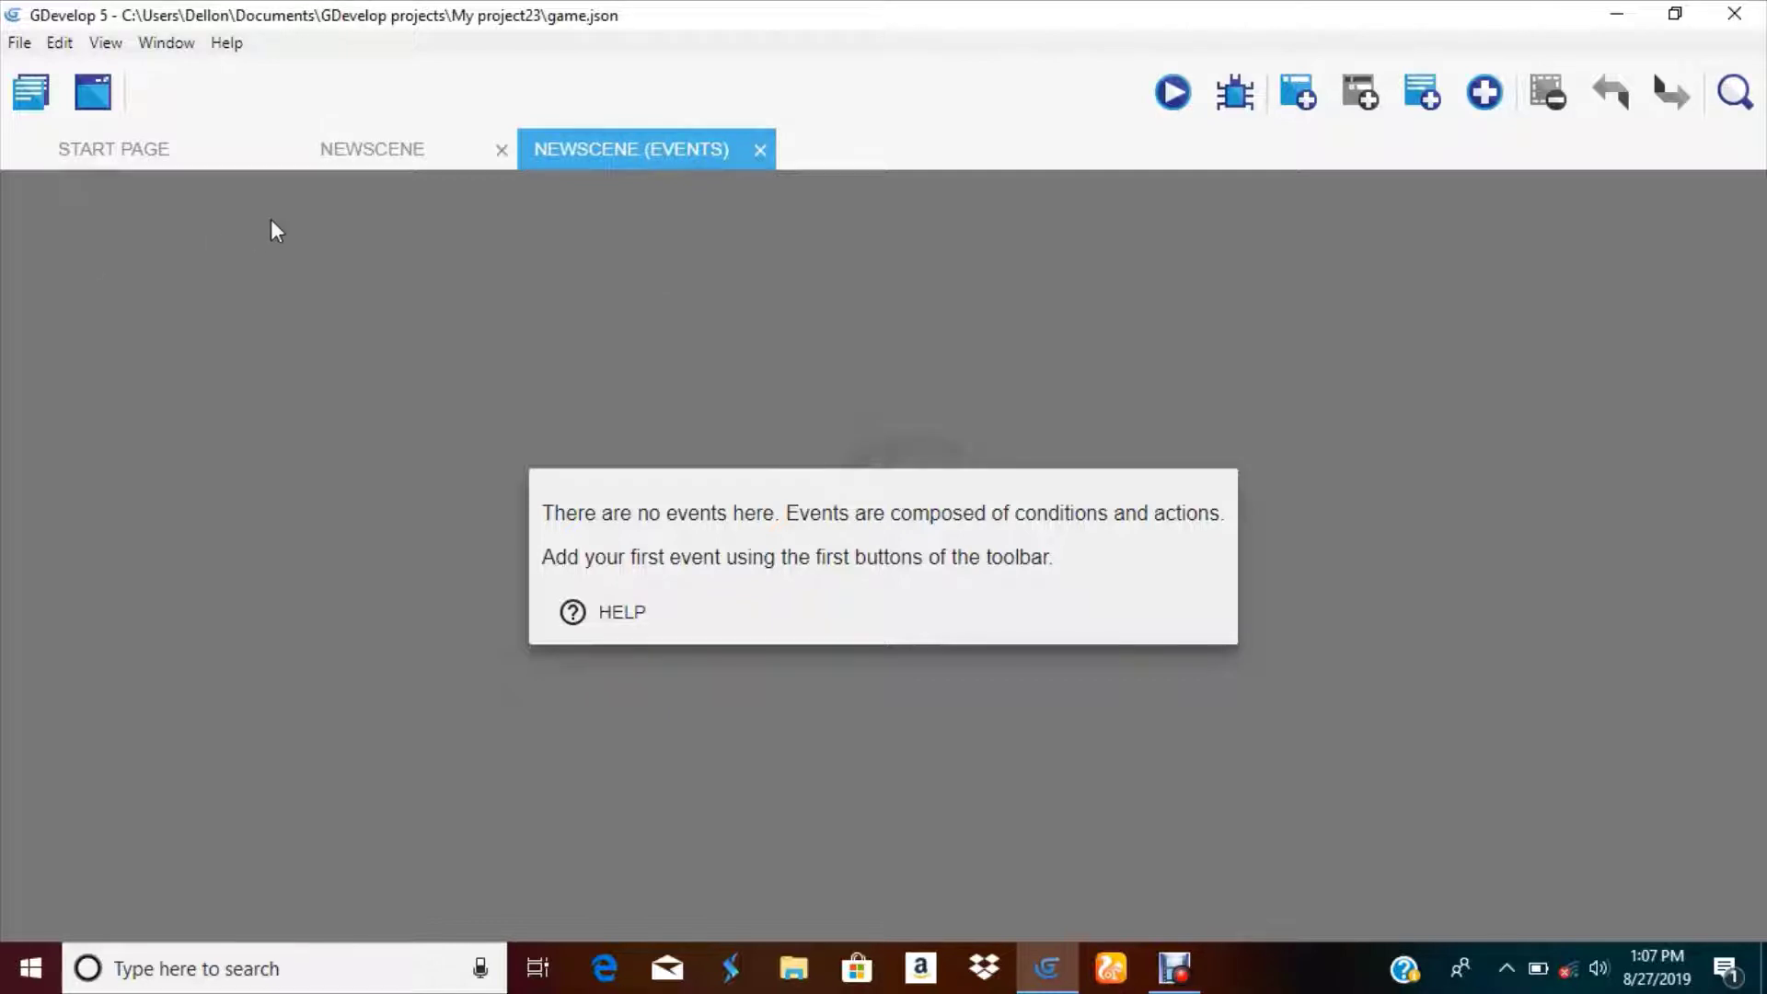
pyautogui.click(359, 152)
pyautogui.click(1620, 431)
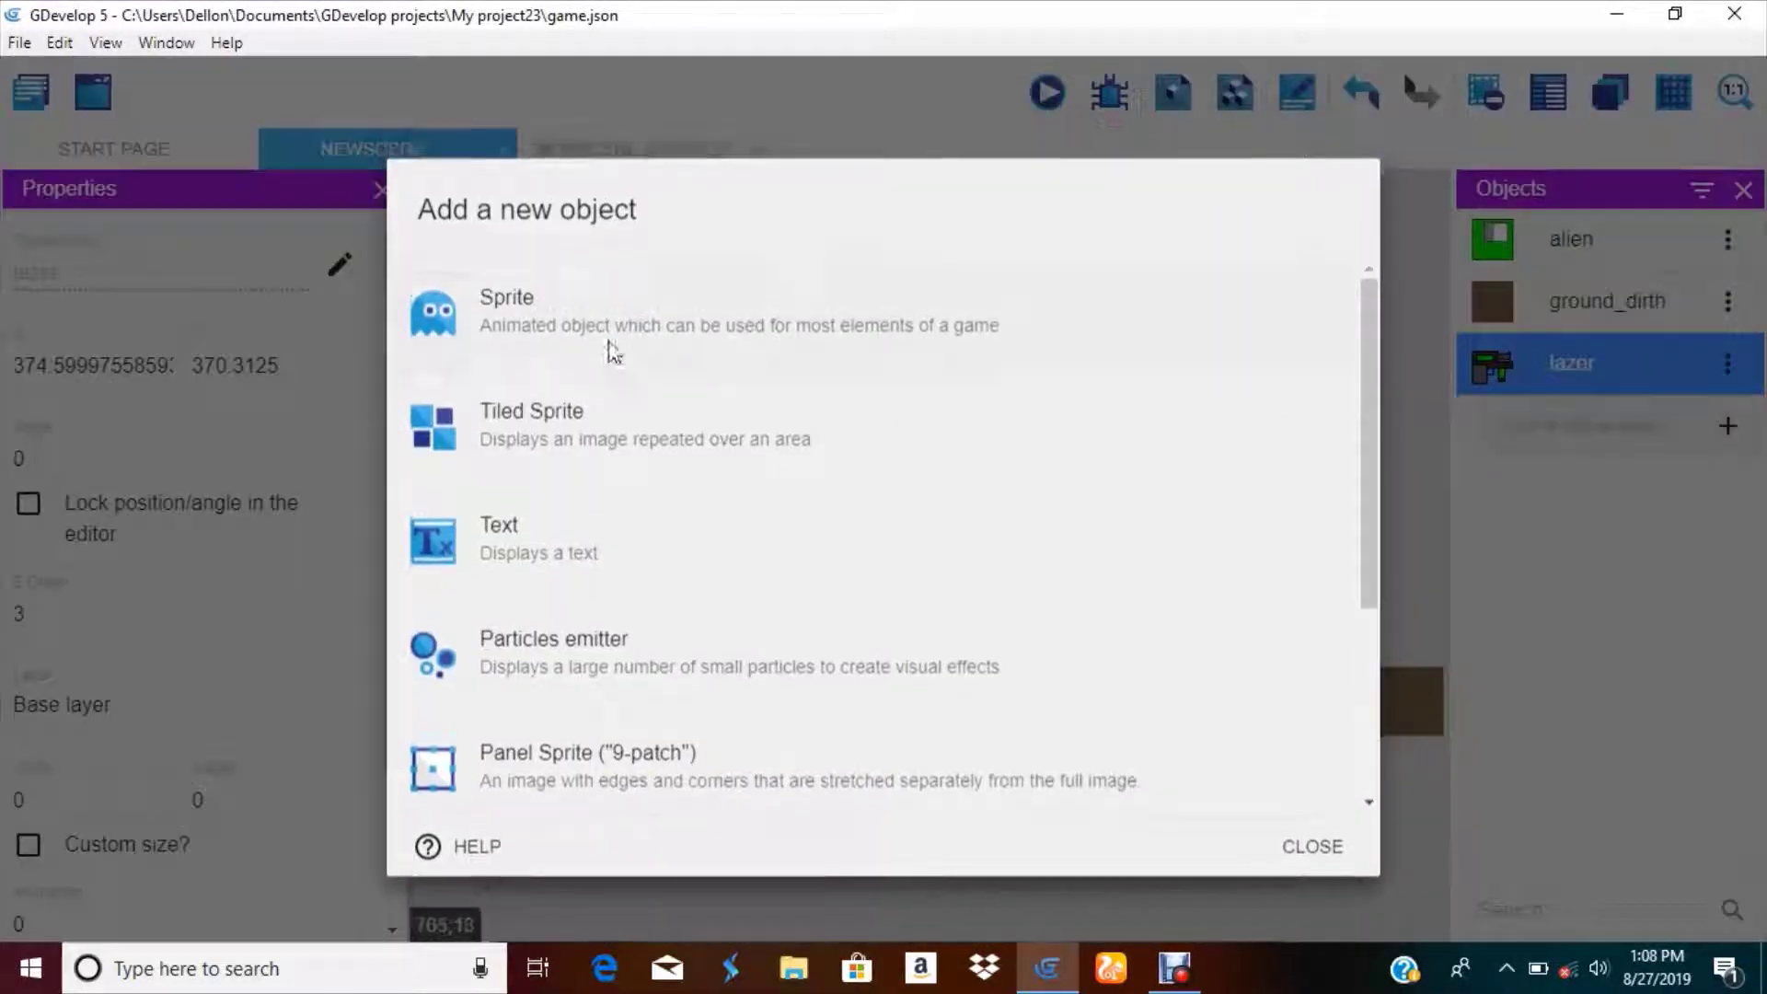
pyautogui.click(1012, 322)
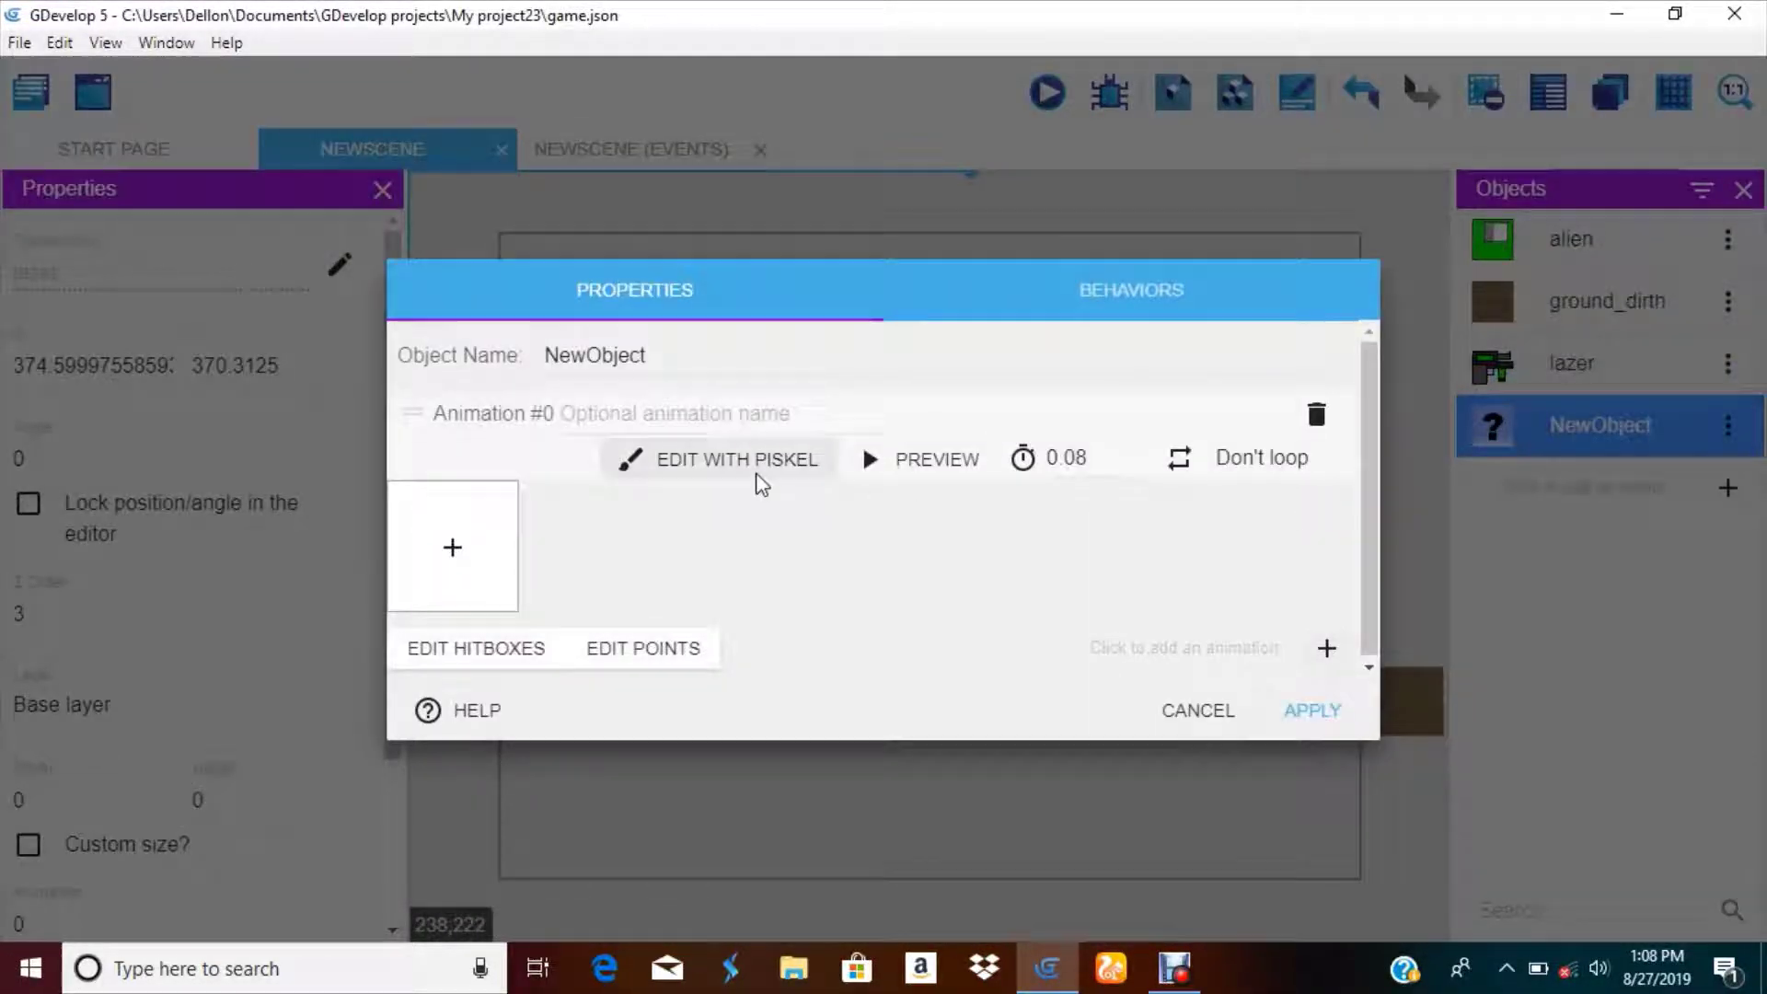
pyautogui.click(1297, 704)
# - Rename the gun object to lazer_Gun in the object list
pyautogui.rightClick(1555, 405)
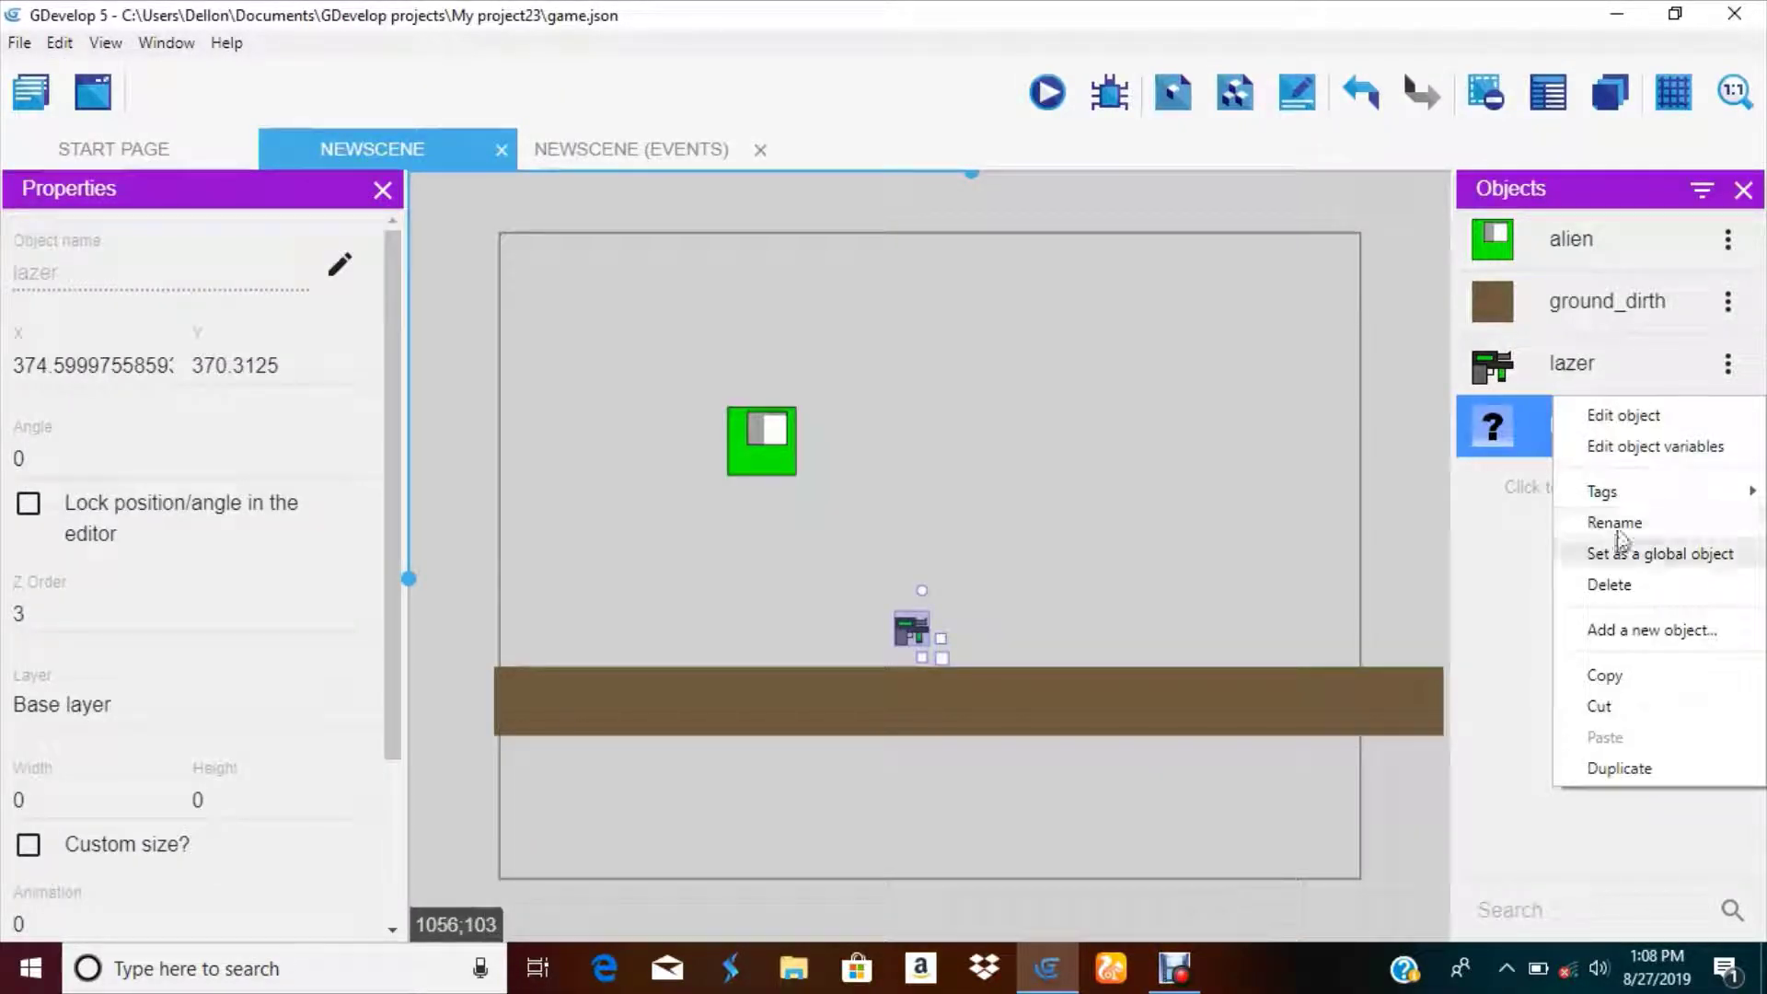
pyautogui.click(1616, 522)
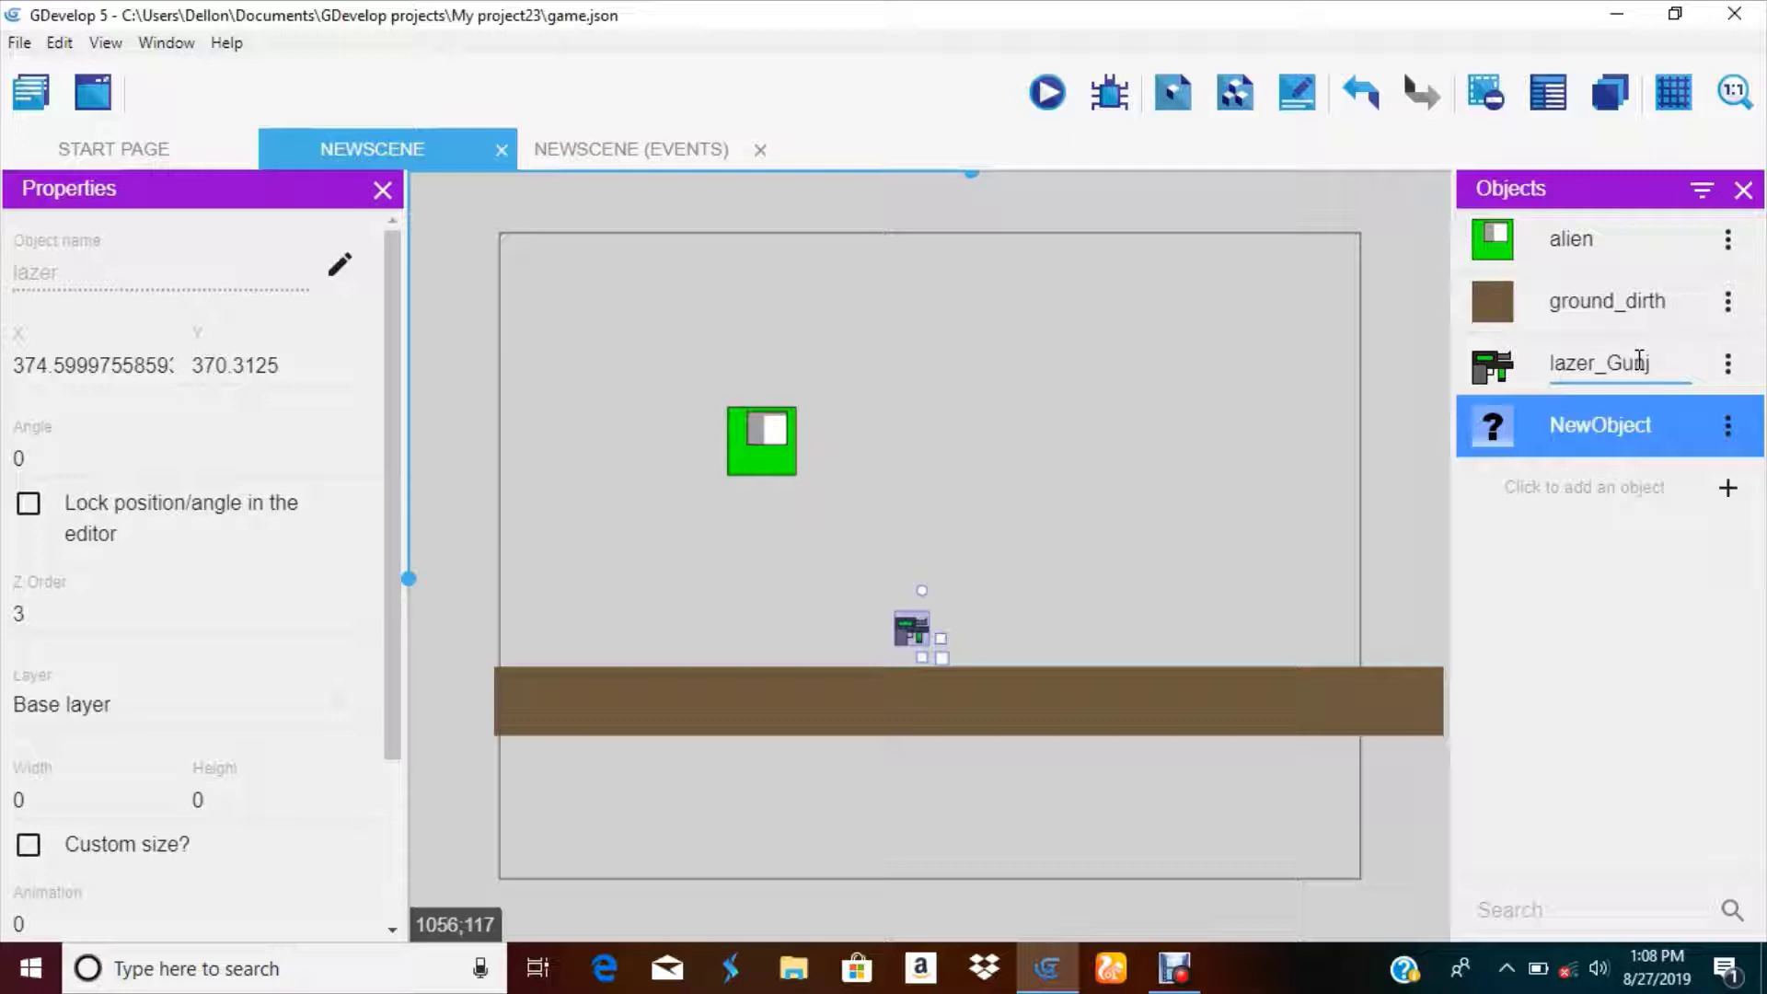
pyautogui.click(1515, 671)
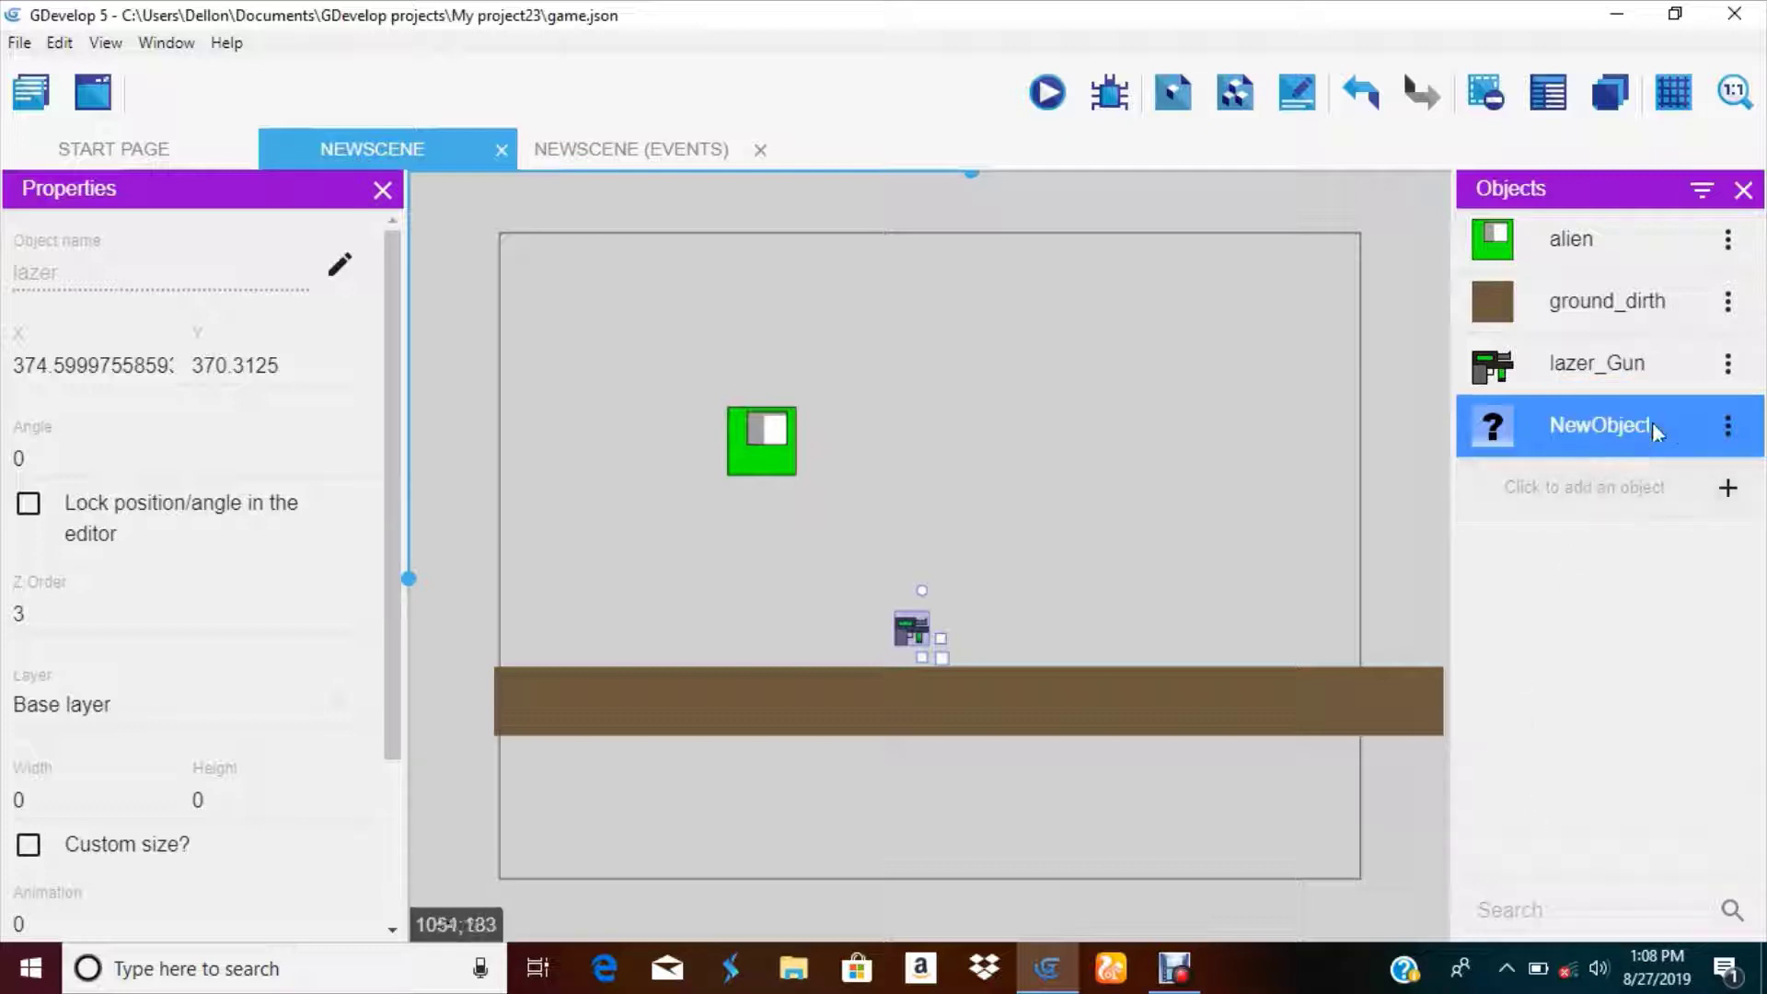
# - Open the new sprite object's settings and name it lazer
pyautogui.click(1729, 424)
pyautogui.click(1664, 474)
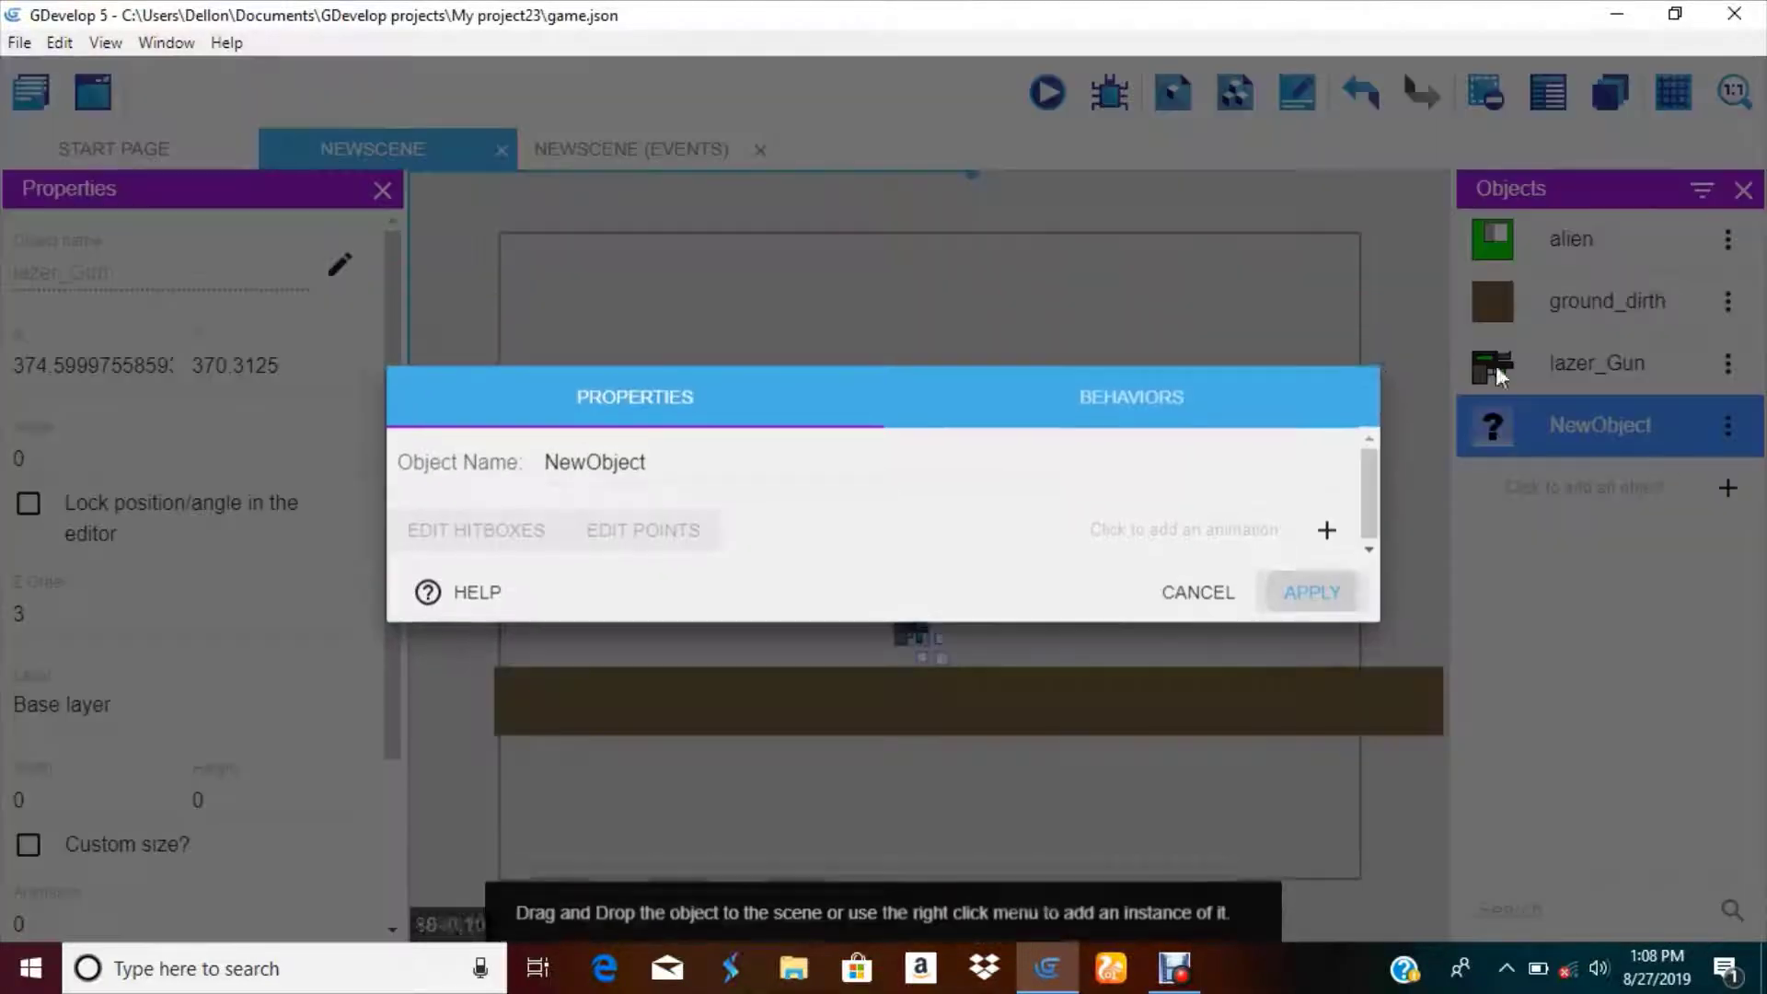
pyautogui.click(761, 469)
pyautogui.hotkey('ctrl', 'a')
pyautogui.press('BackSpace')
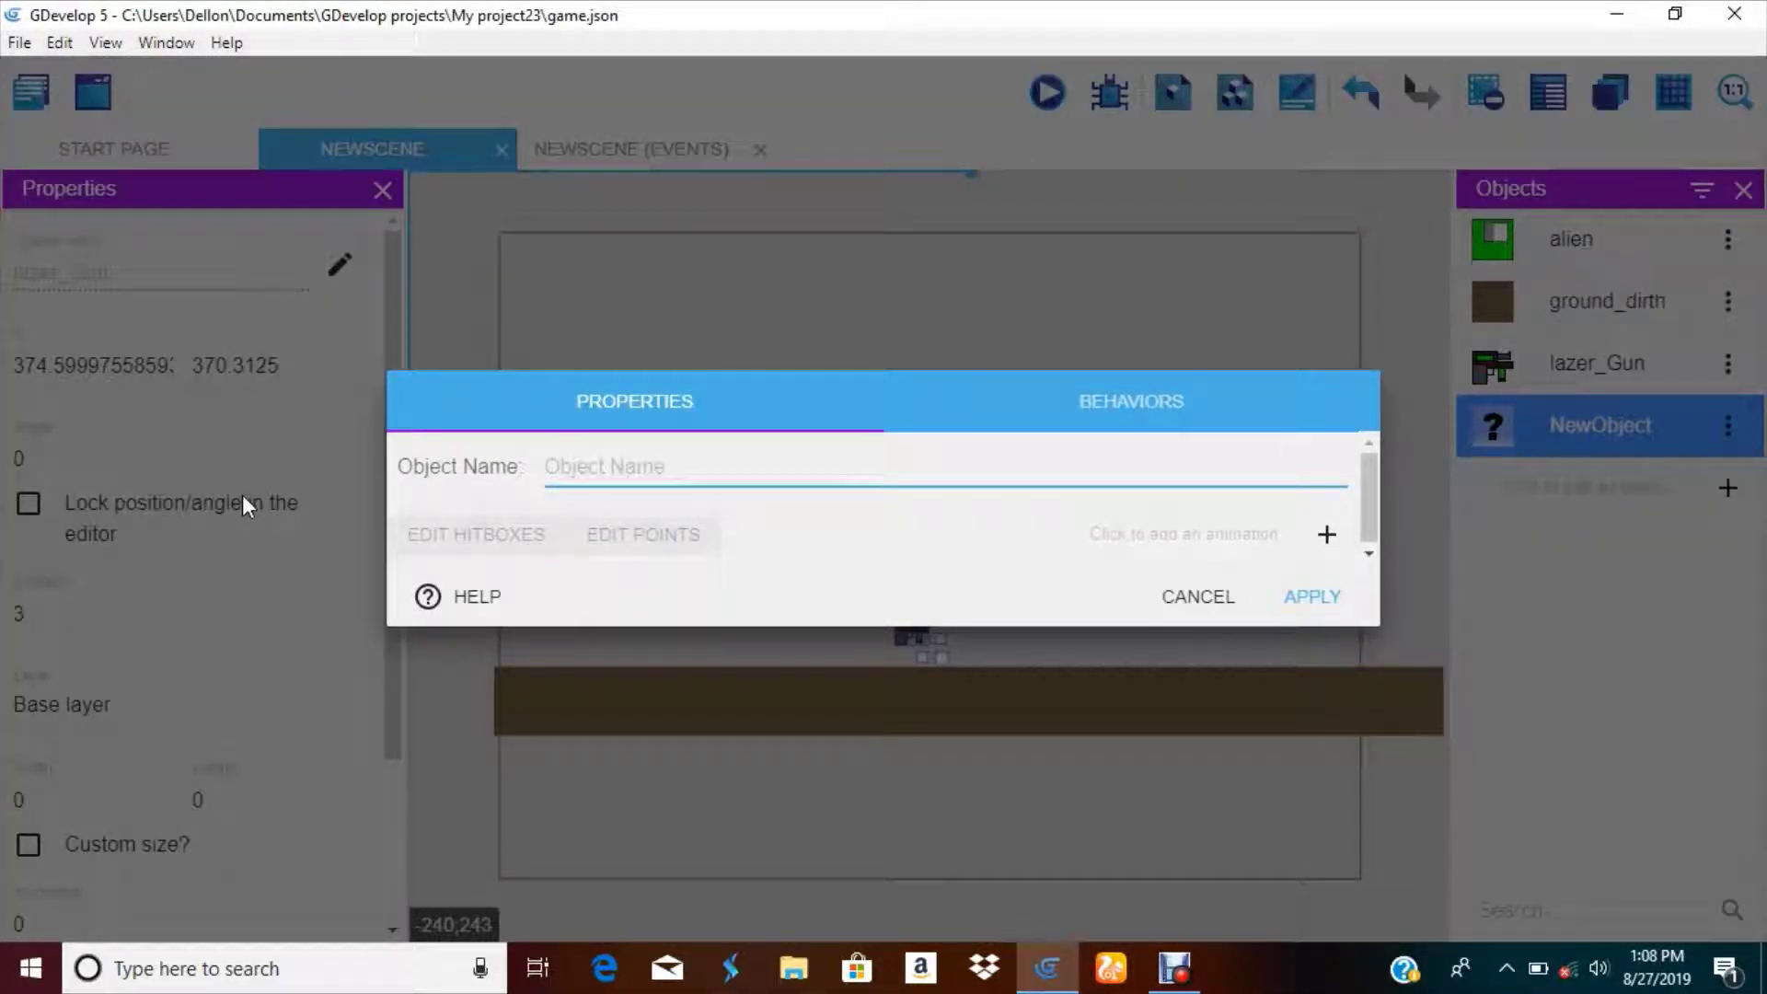
pyautogui.write('lazer')
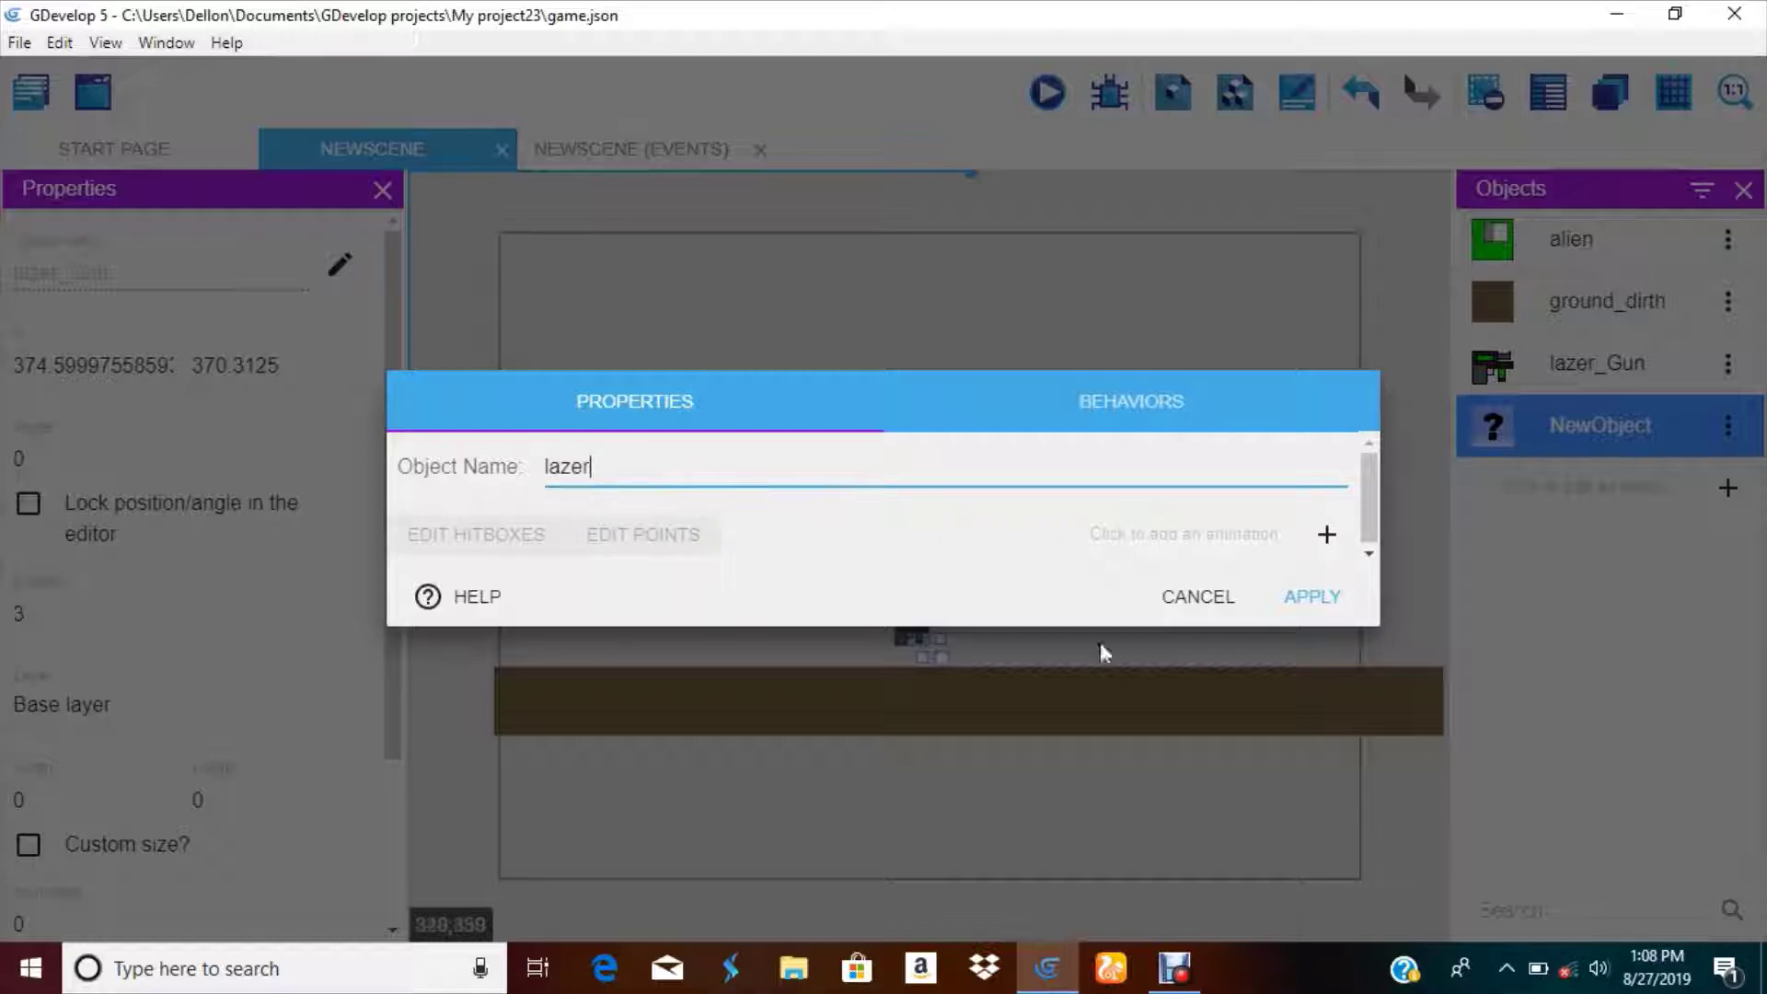
# - Add an animation to the lazer object and open it for drawing in Piskel
pyautogui.click(1334, 541)
pyautogui.click(459, 570)
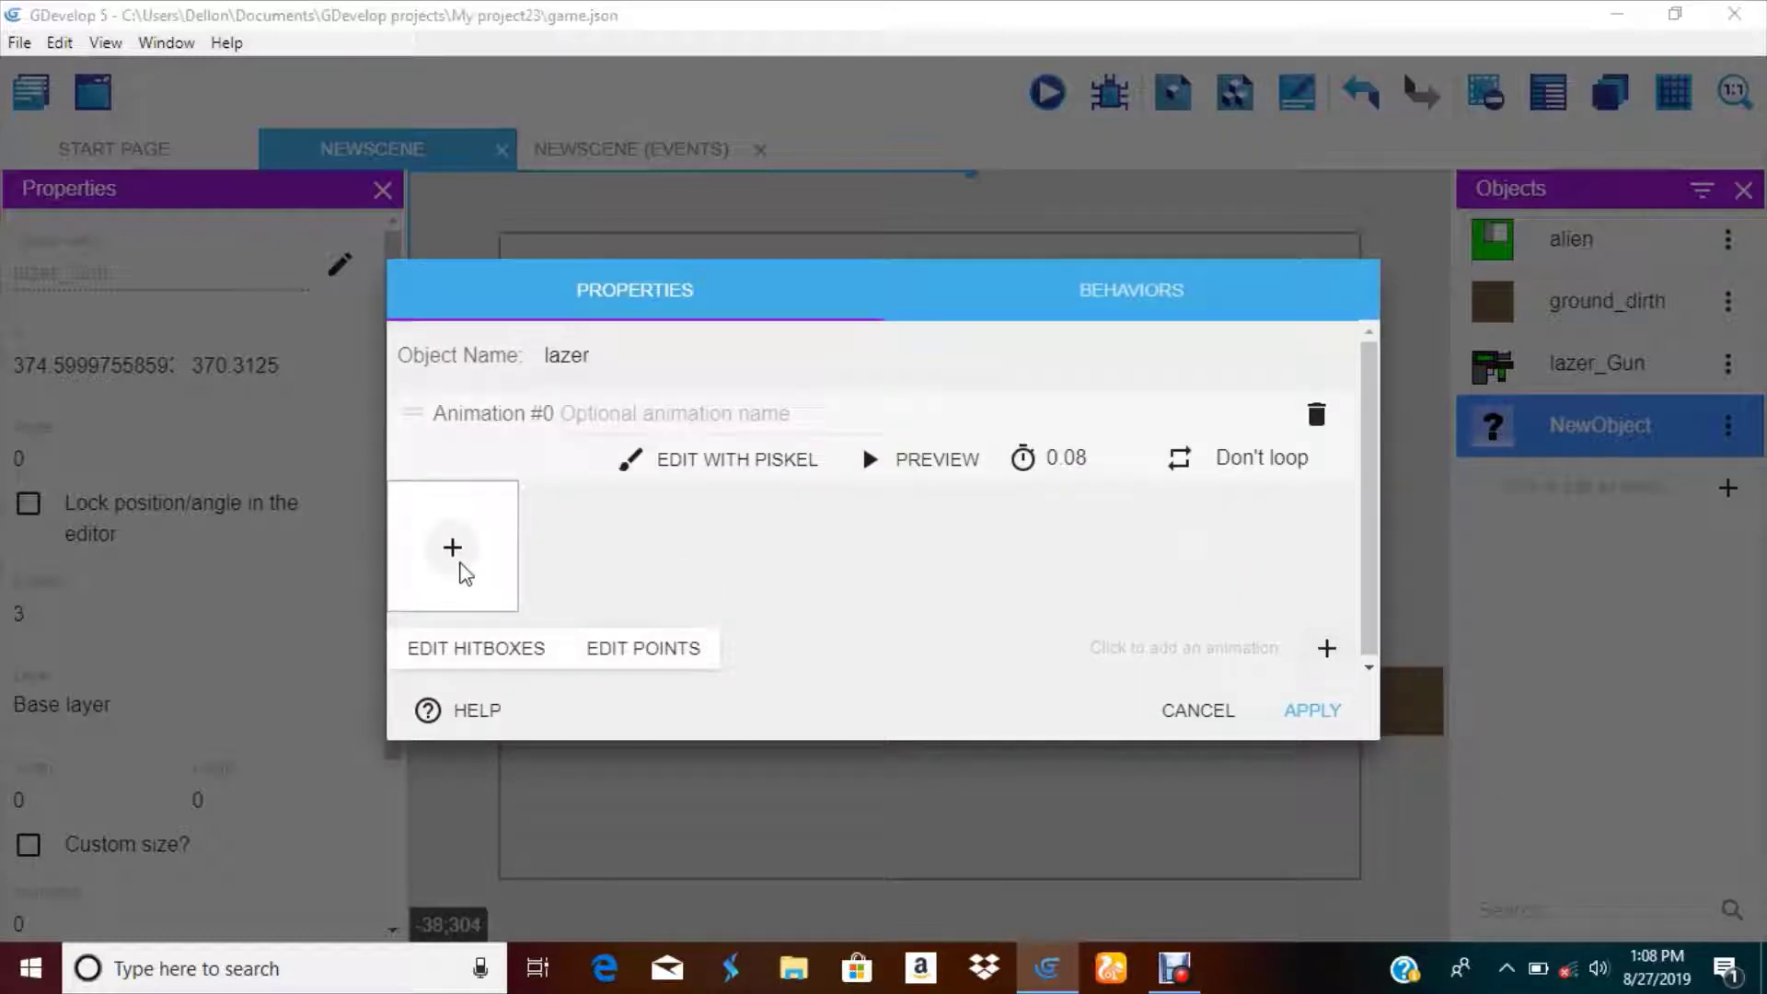
pyautogui.click(851, 51)
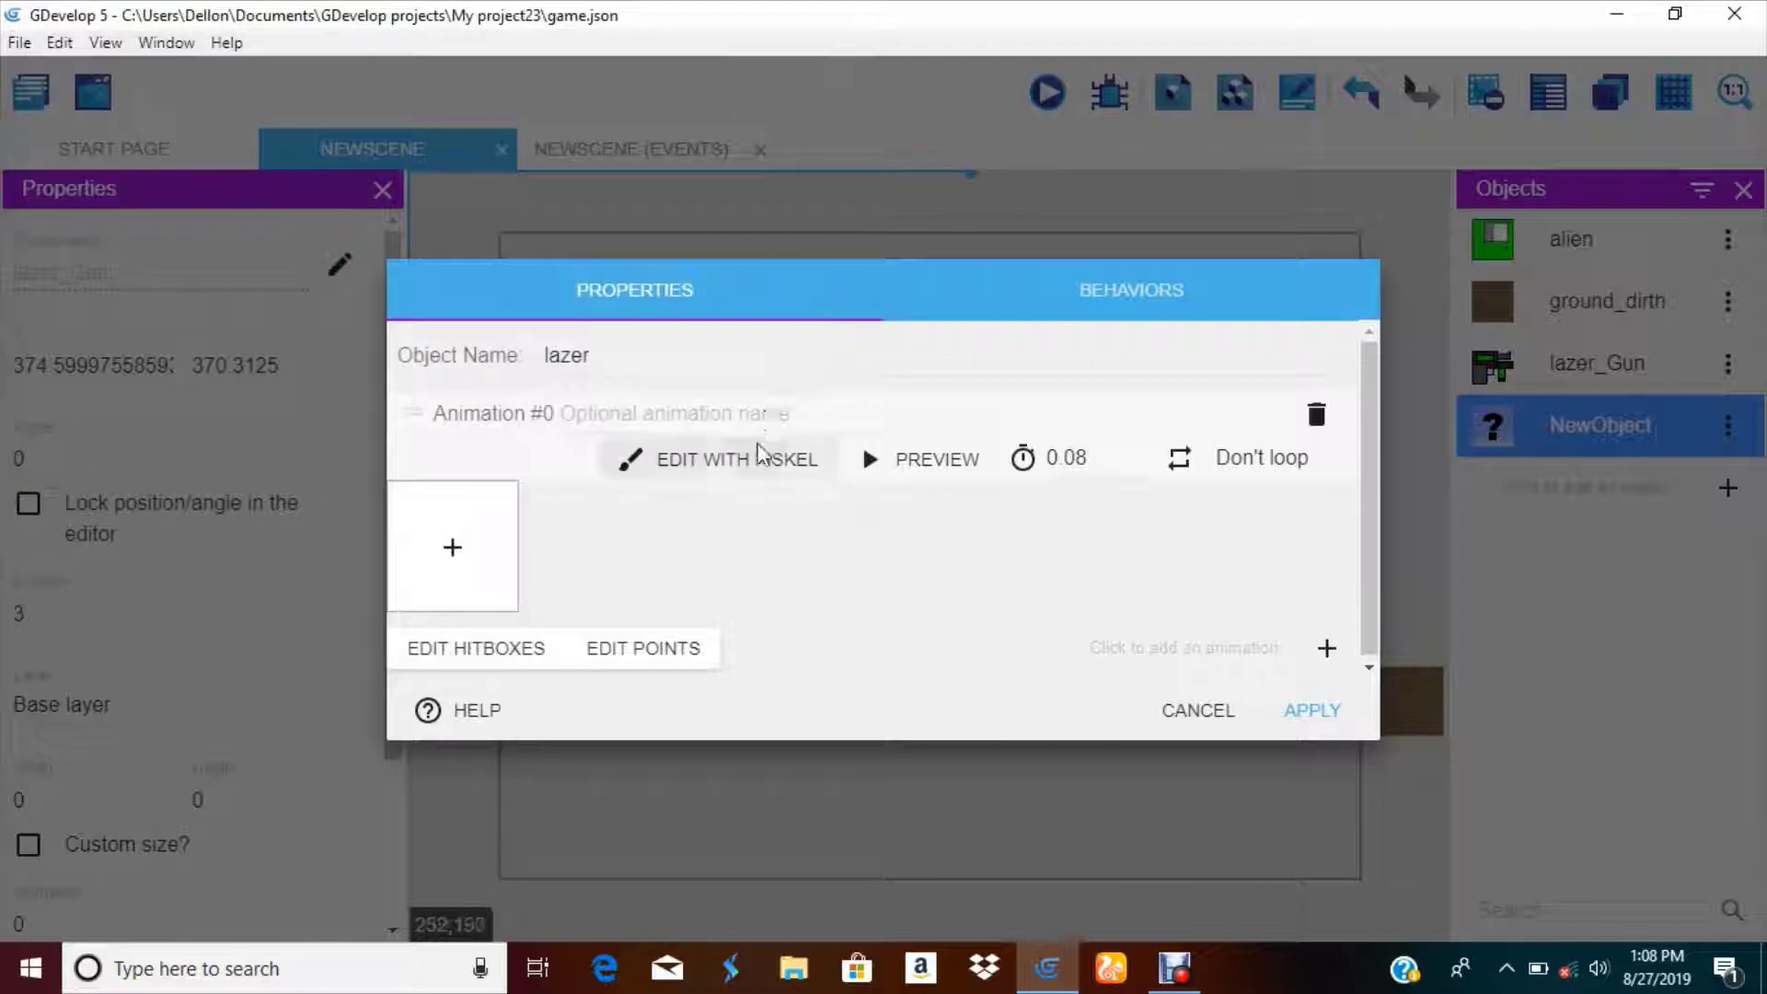
pyautogui.click(736, 460)
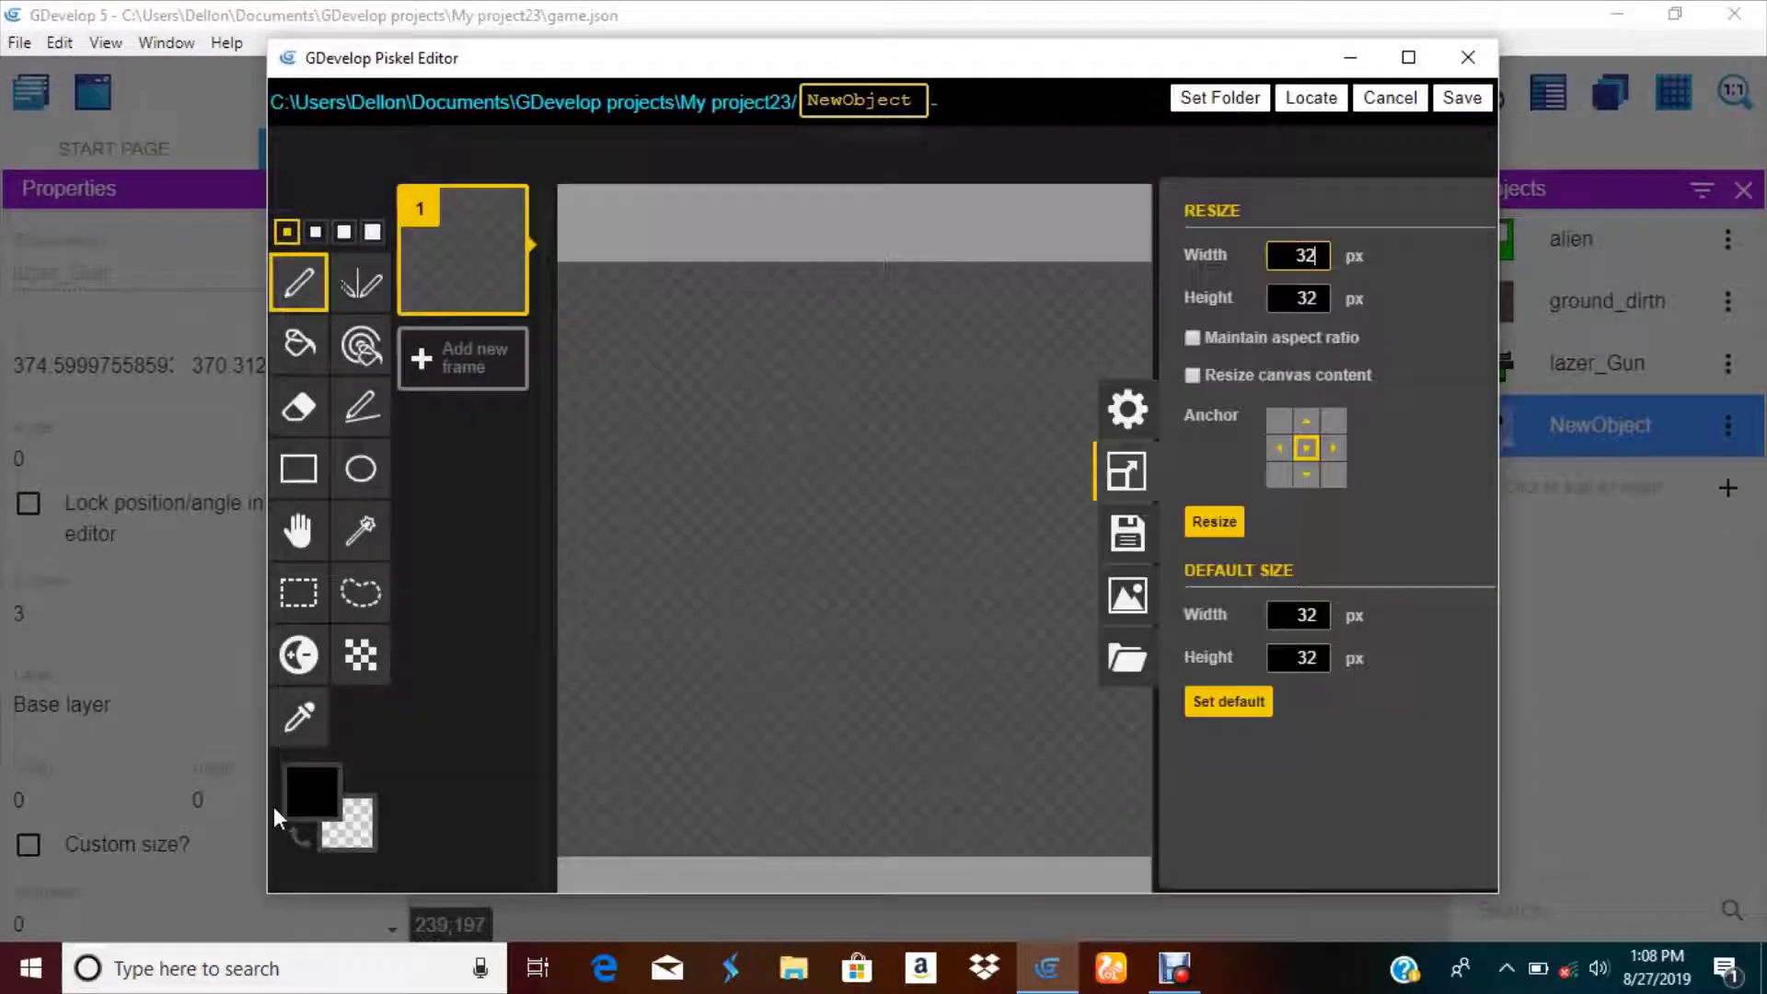
# - Choose a bright yellowish green as the drawing colour and fill the whole canvas with it
pyautogui.click(311, 789)
pyautogui.moveTo(565, 571); pyautogui.dragTo(557, 597)
pyautogui.click(489, 611)
pyautogui.click(505, 635)
pyautogui.click(530, 551)
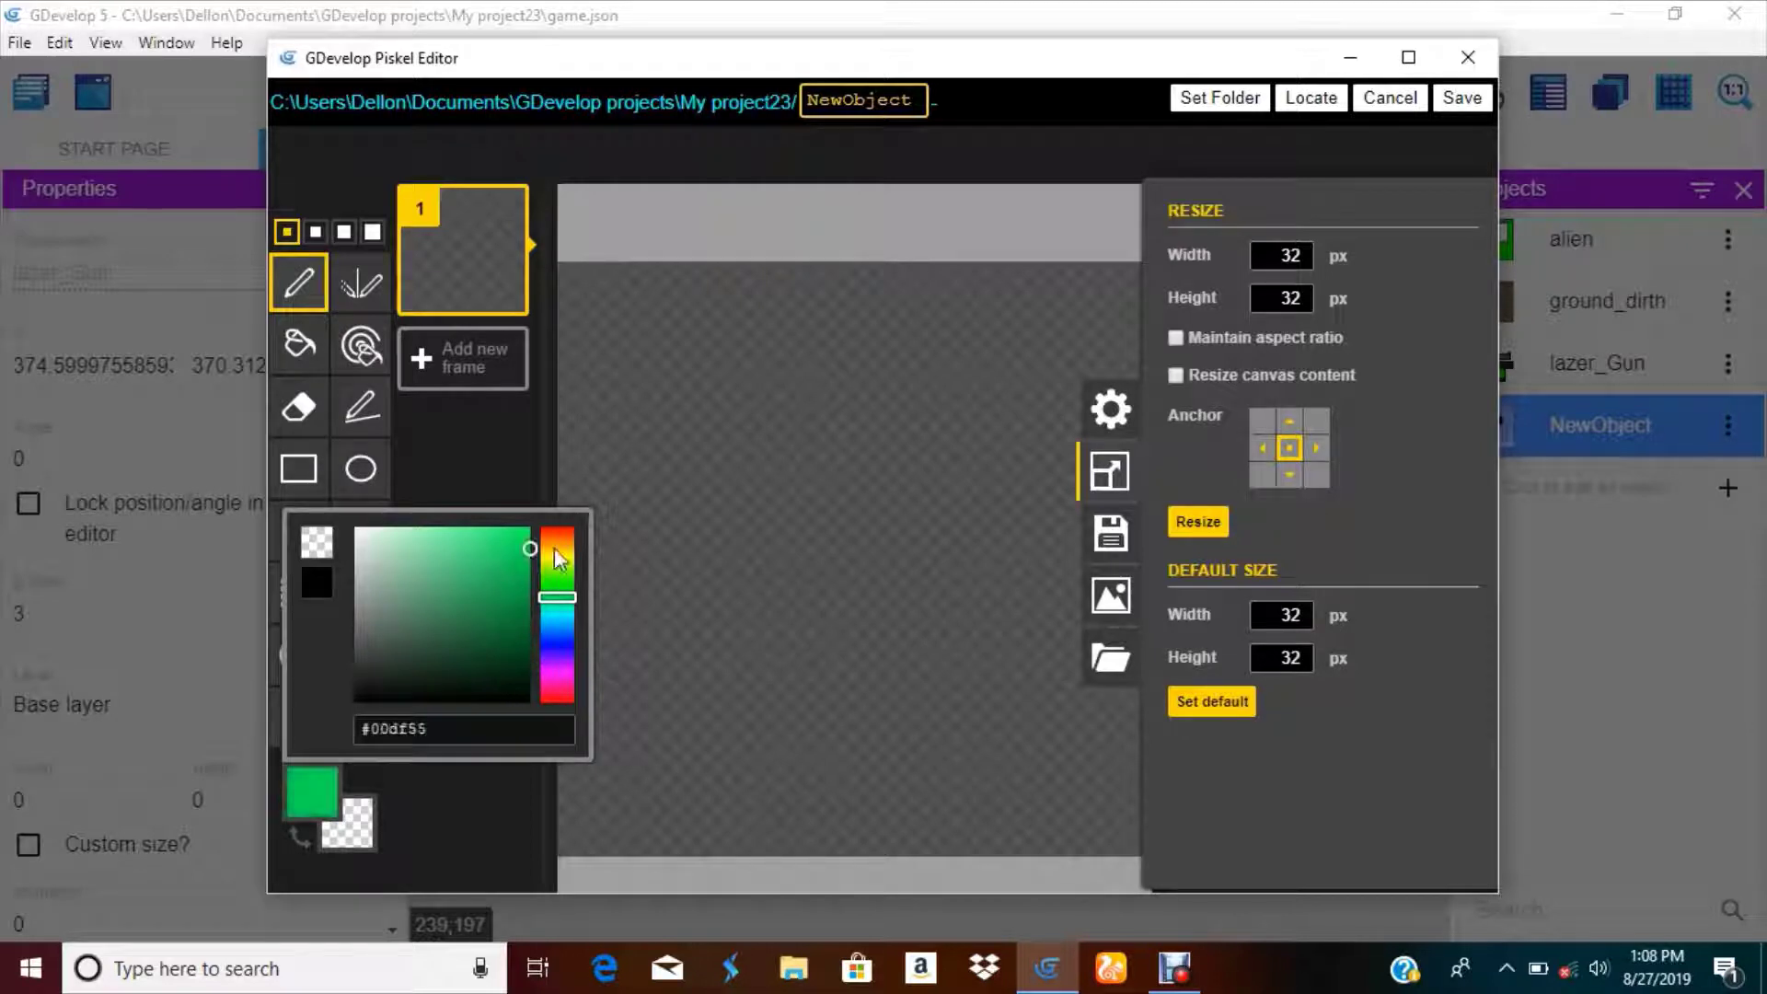
pyautogui.moveTo(558, 598)
pyautogui.mouseDown()
pyautogui.moveTo(567, 568)
pyautogui.moveTo(569, 583)
pyautogui.mouseUp()
pyautogui.moveTo(530, 585)
pyautogui.mouseDown()
pyautogui.moveTo(530, 623)
pyautogui.moveTo(530, 527)
pyautogui.mouseUp()
pyautogui.click(298, 344)
pyautogui.click(842, 341)
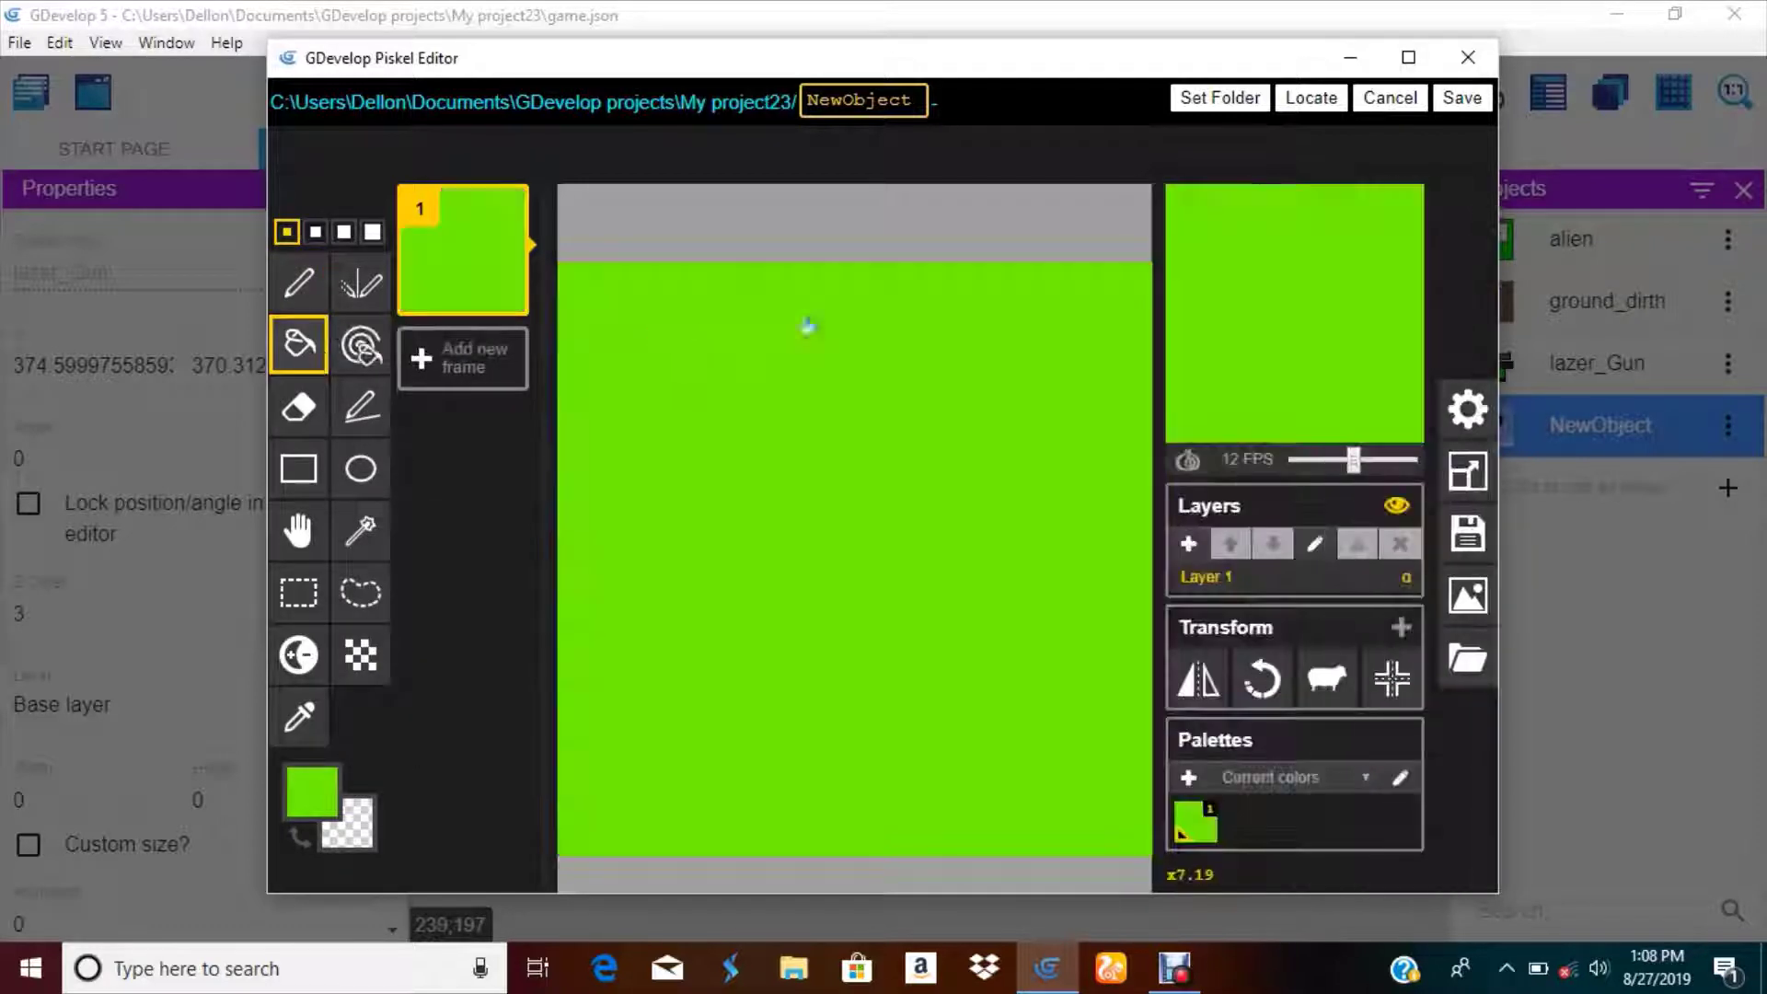
# - Save the green drawing, apply the lazer object's settings and place an instance beside the gun at about X 461, Y 331
pyautogui.click(1463, 97)
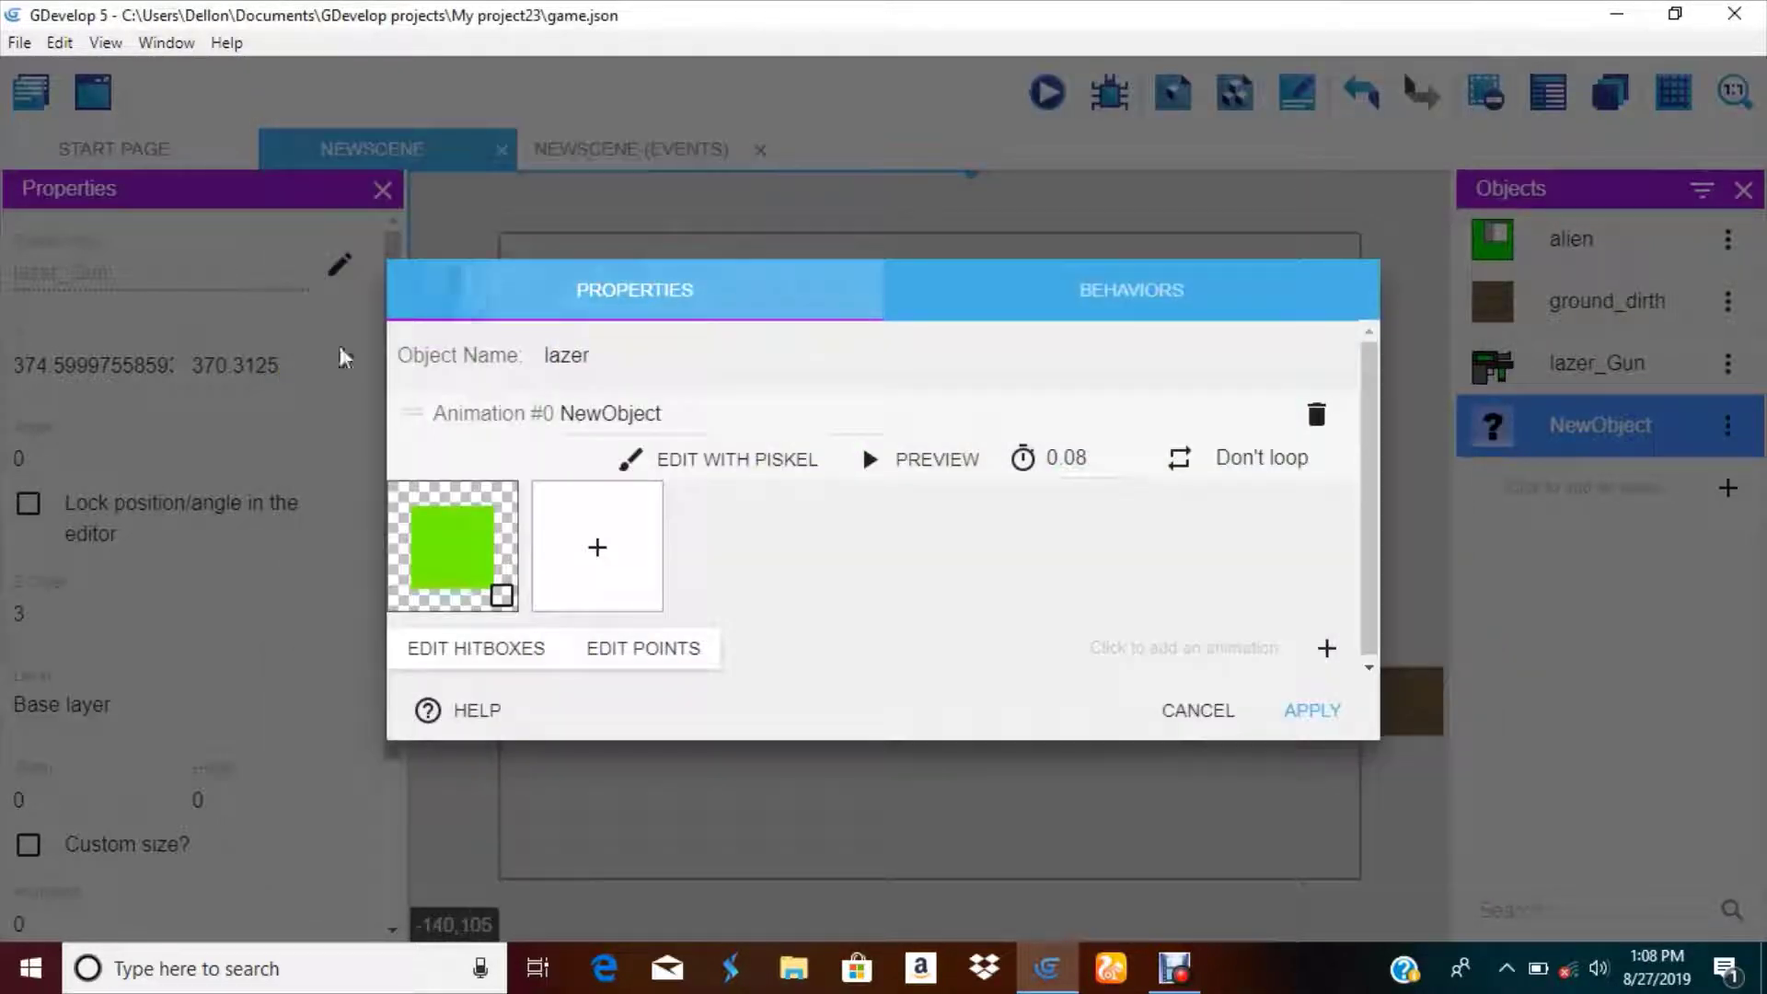
pyautogui.click(1244, 313)
pyautogui.click(727, 409)
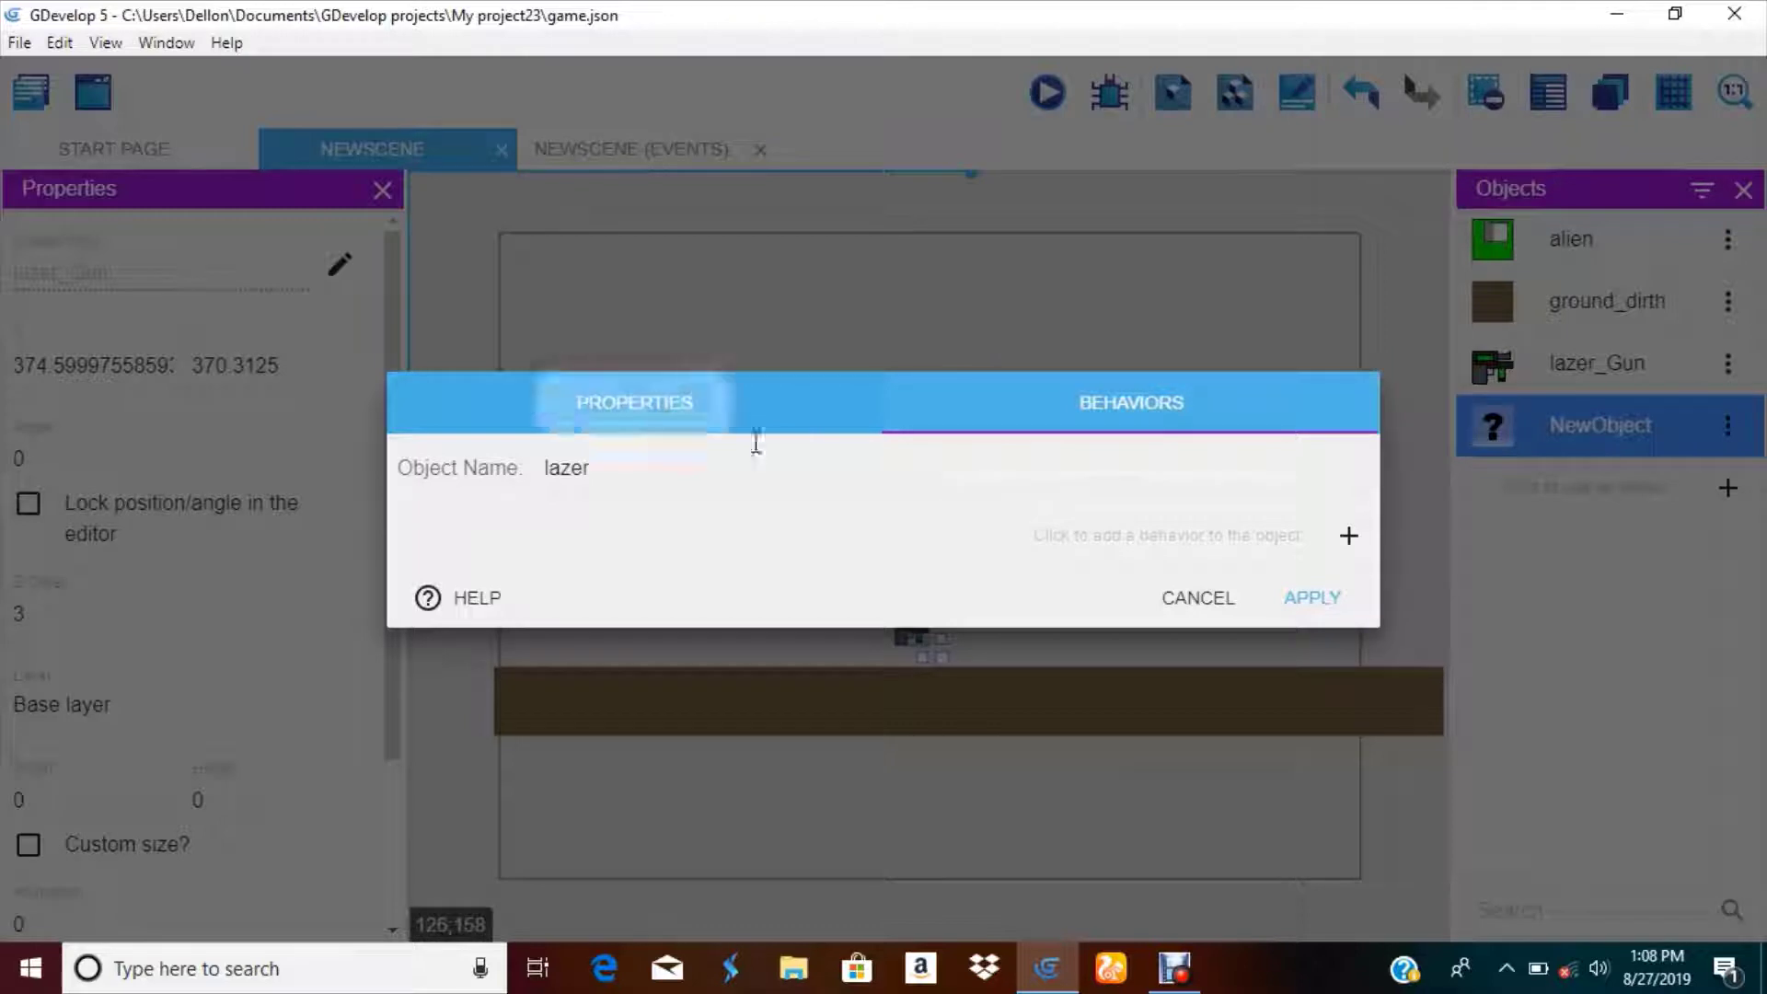
pyautogui.click(1309, 705)
pyautogui.moveTo(1572, 424); pyautogui.dragTo(996, 590)
# - Try to reduce the lazer drawing's width to 10 px in Piskel, then save it and apply the object's settings
pyautogui.click(1728, 425)
pyautogui.click(1596, 478)
pyautogui.click(752, 458)
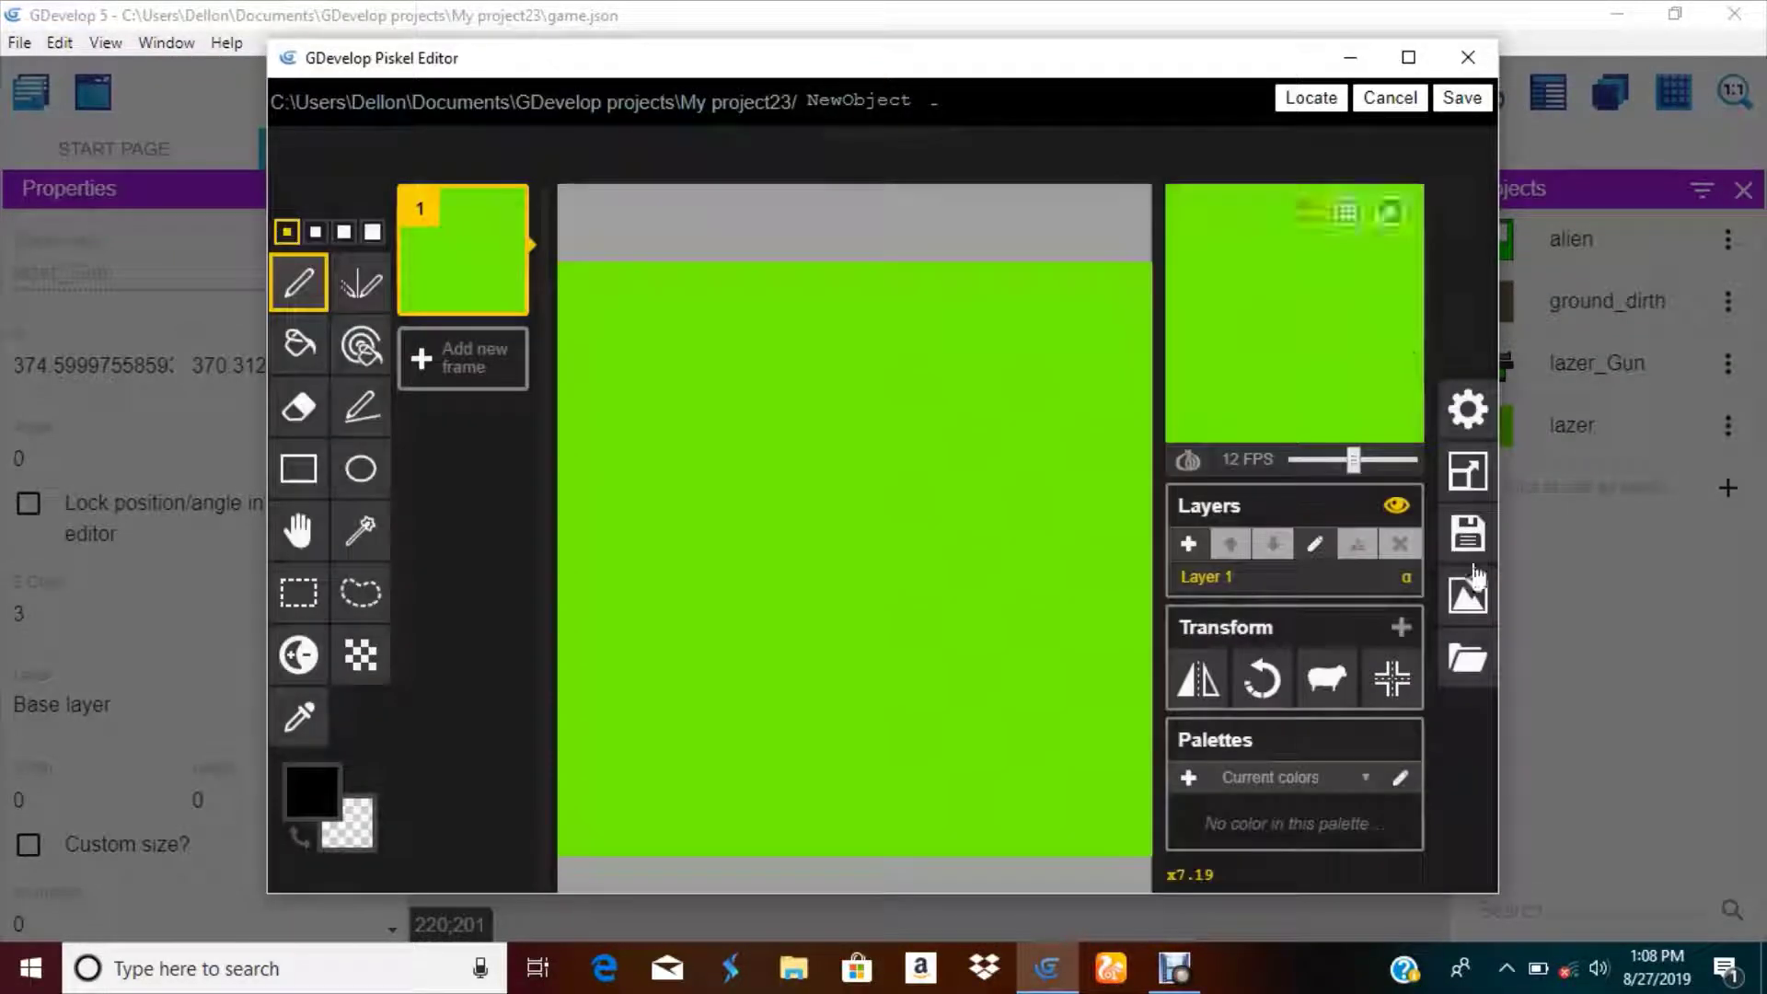
pyautogui.click(1468, 471)
pyautogui.write('109')
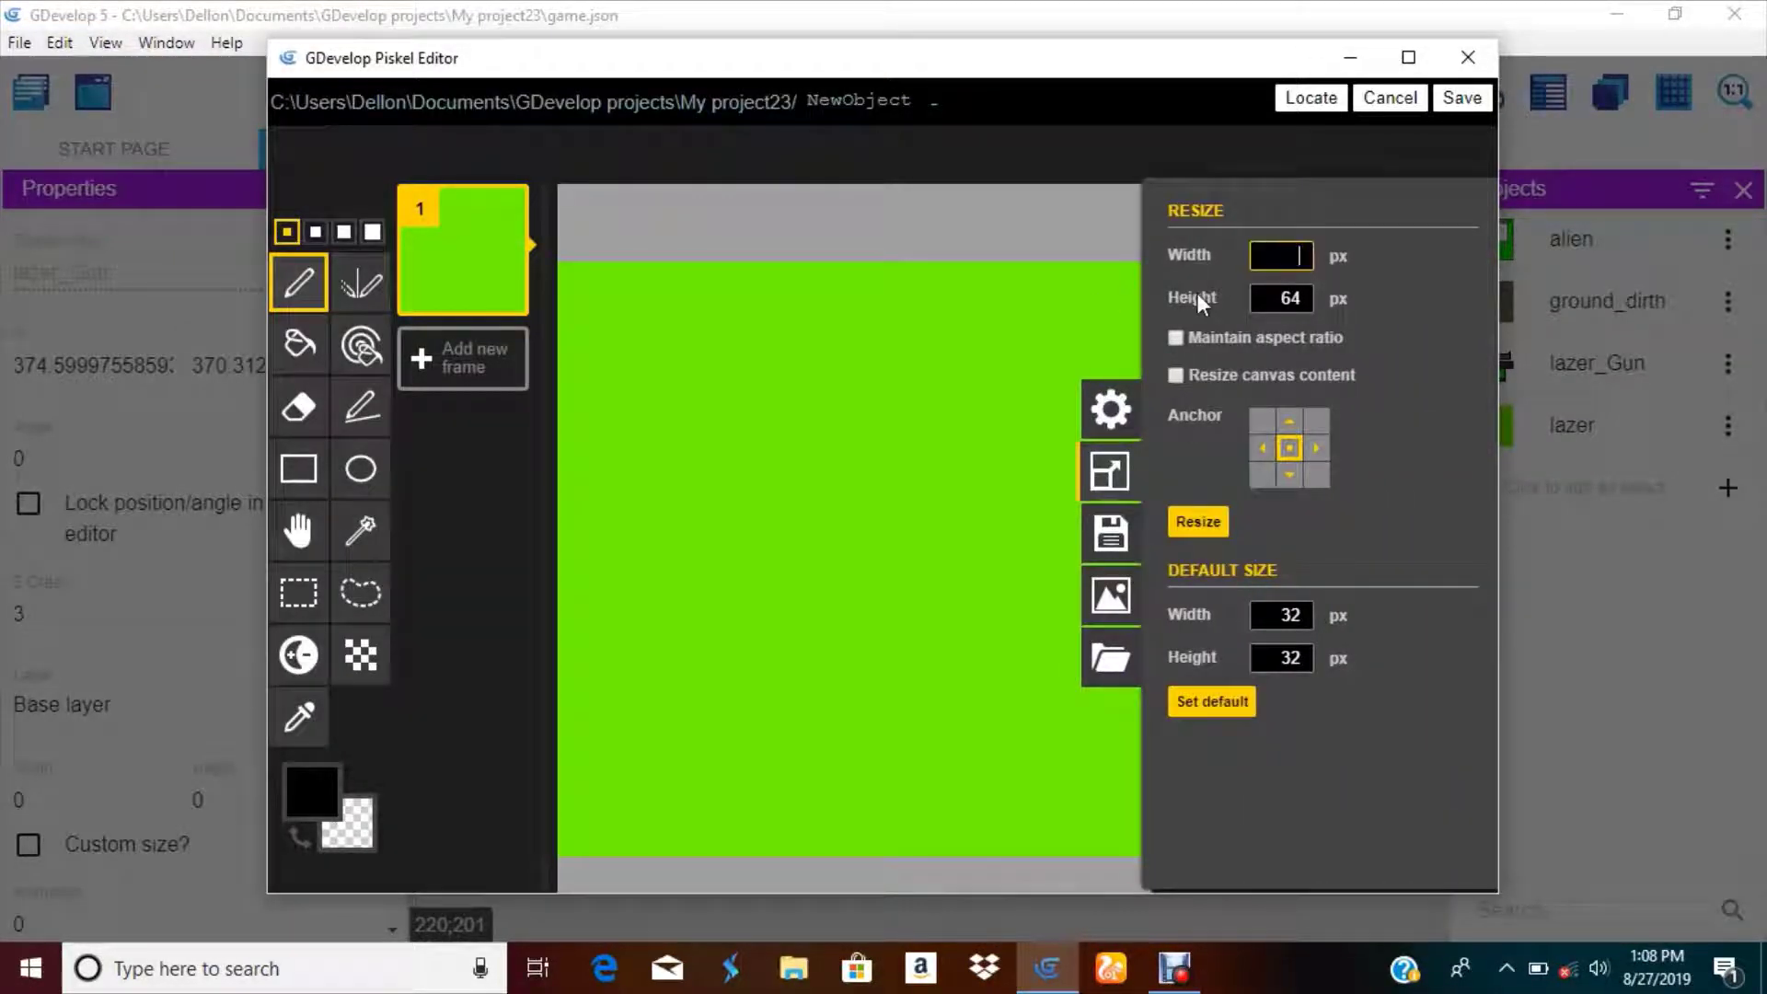
pyautogui.press('BackSpace')
pyautogui.click(1177, 337)
pyautogui.click(1459, 97)
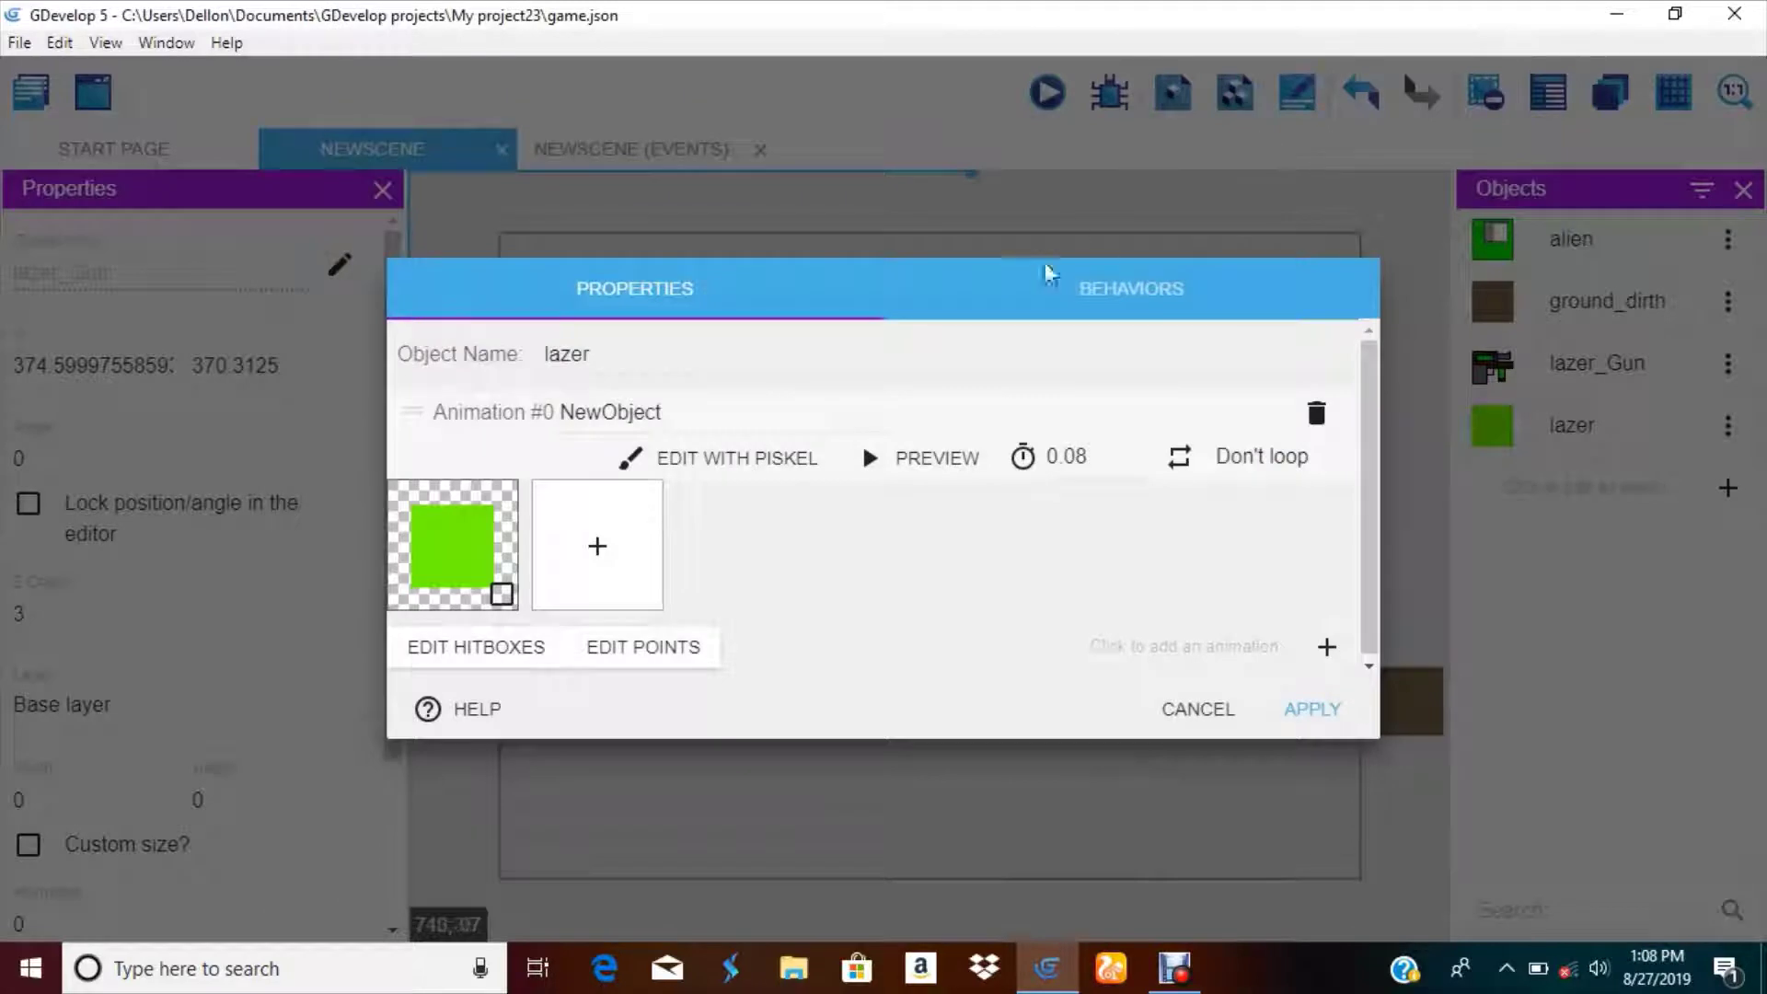
pyautogui.click(1311, 708)
# - Replace the lazer instance with a new one farther from the gun, at about X 550, Y 332
pyautogui.rightClick(1043, 624)
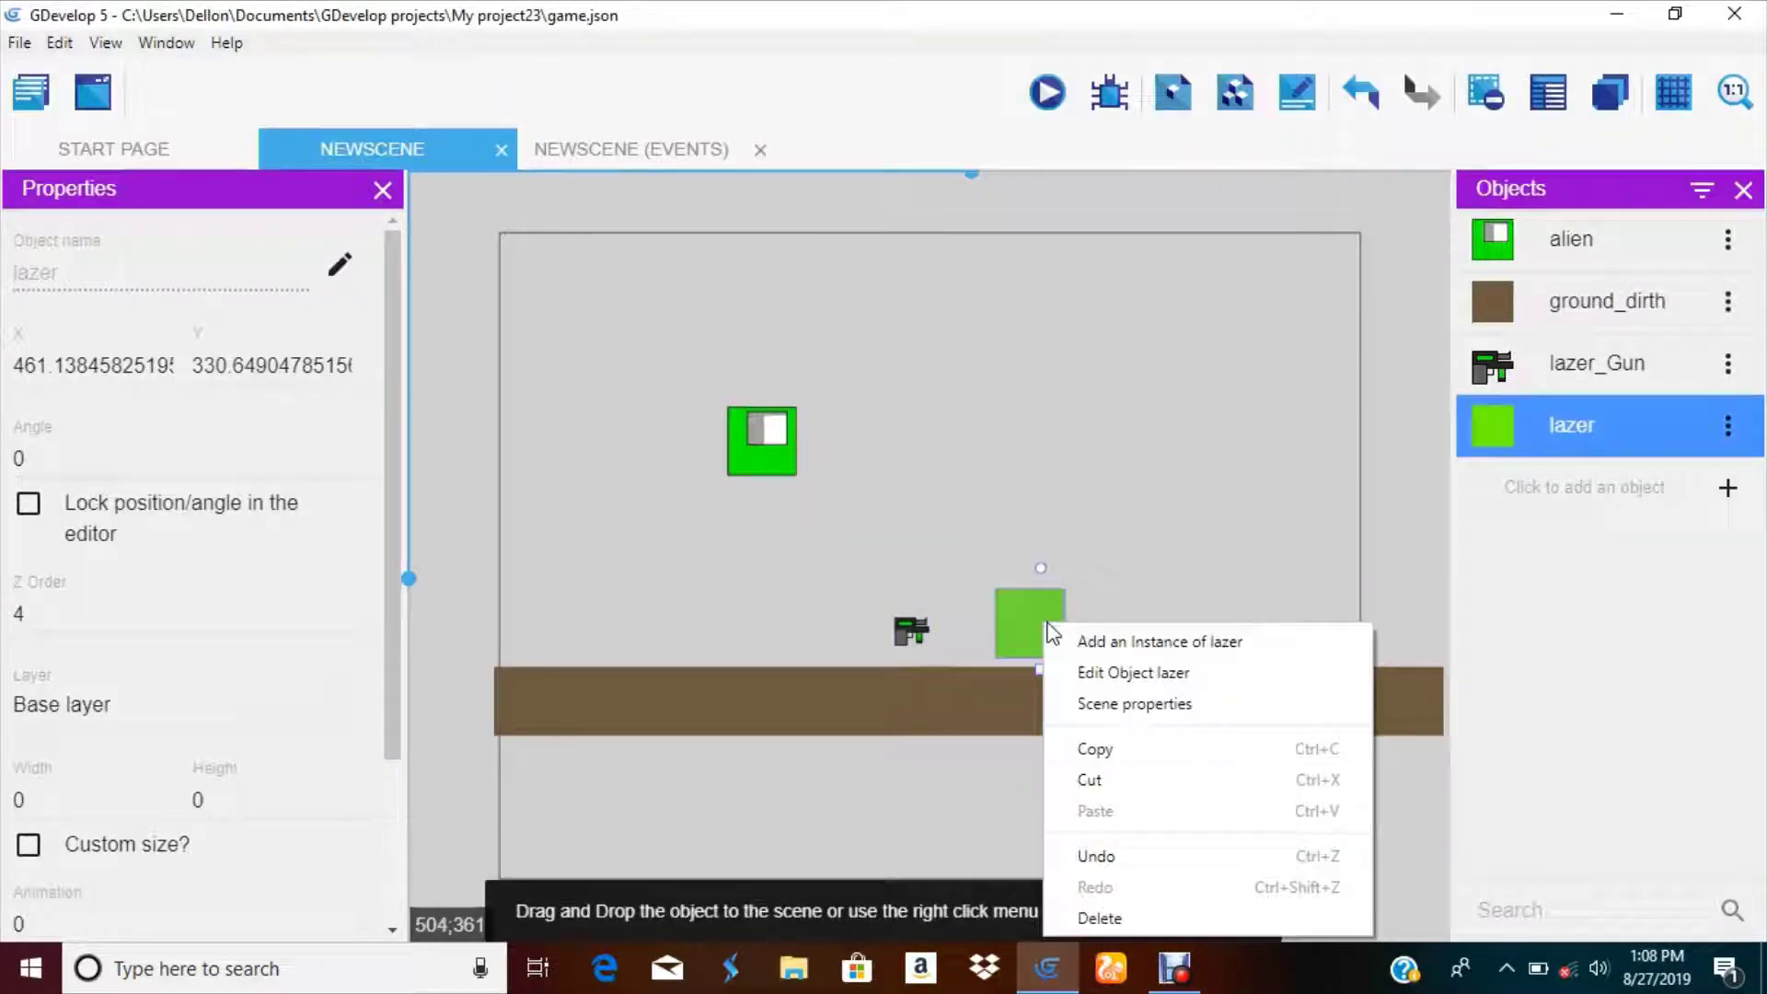
pyautogui.click(1099, 918)
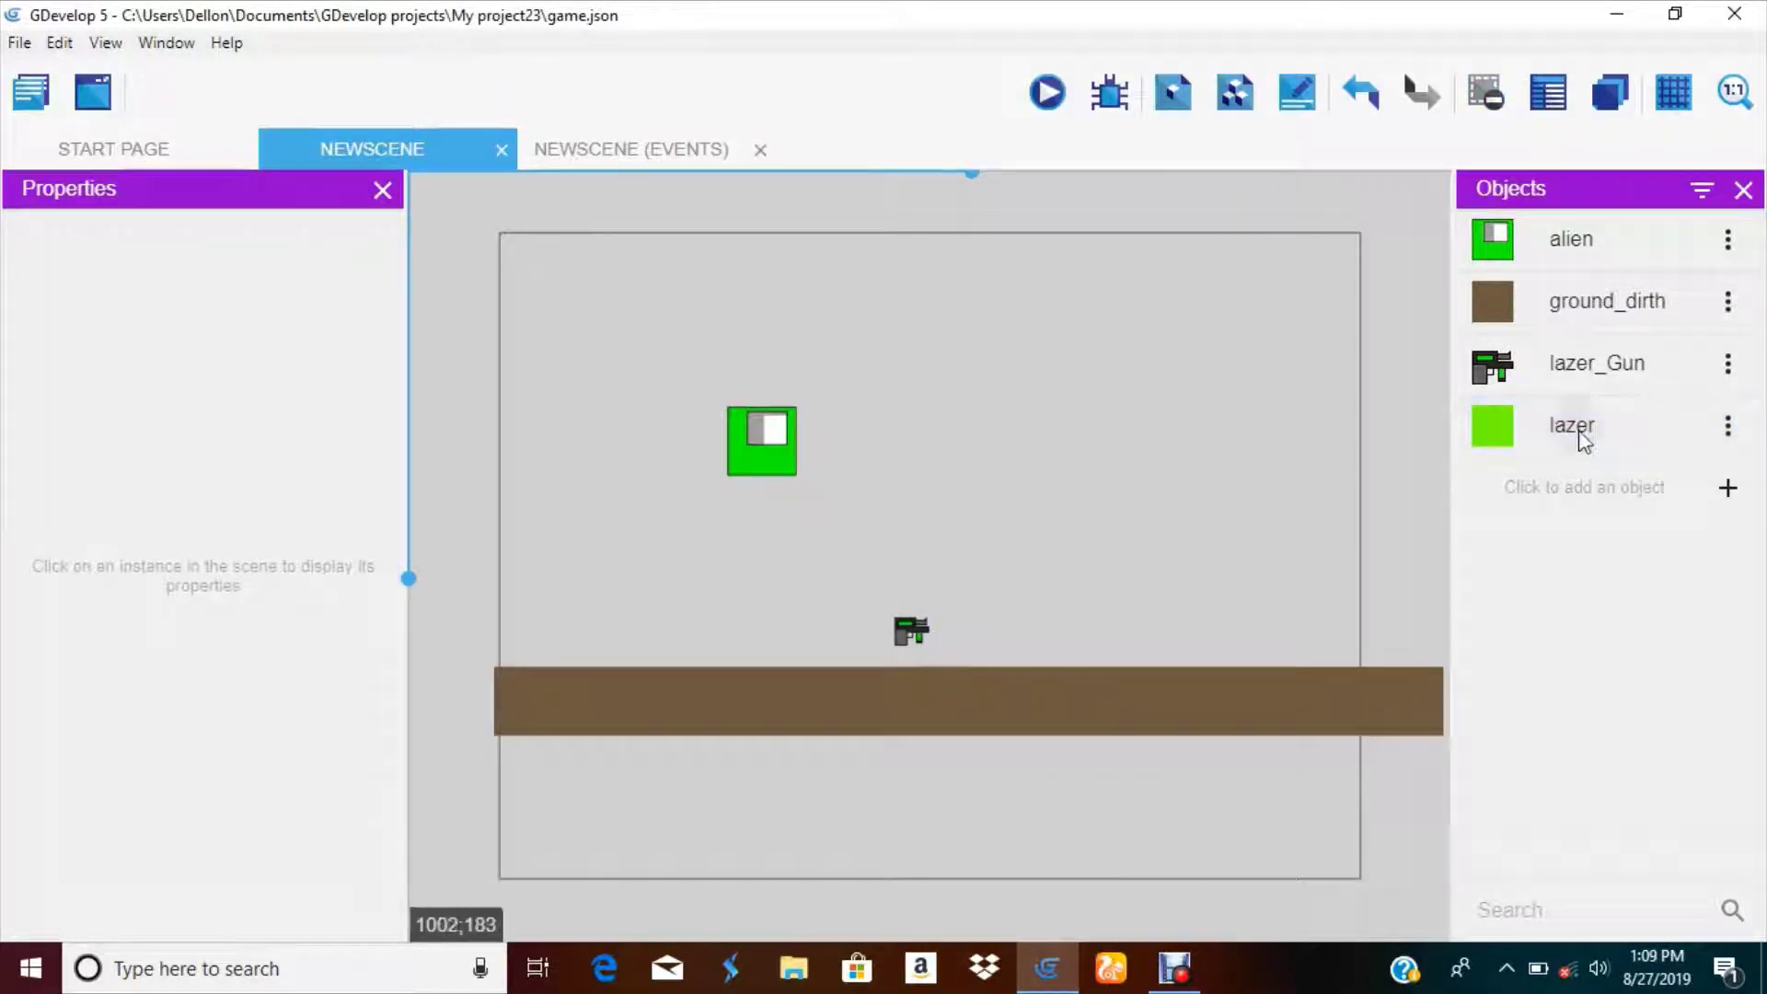
pyautogui.moveTo(1582, 433); pyautogui.dragTo(1094, 592)
pyautogui.click(1129, 635)
# - Resize the lazer drawing in Piskel to a small green square 10 px wide and save it
pyautogui.click(1727, 424)
pyautogui.click(1619, 477)
pyautogui.click(744, 465)
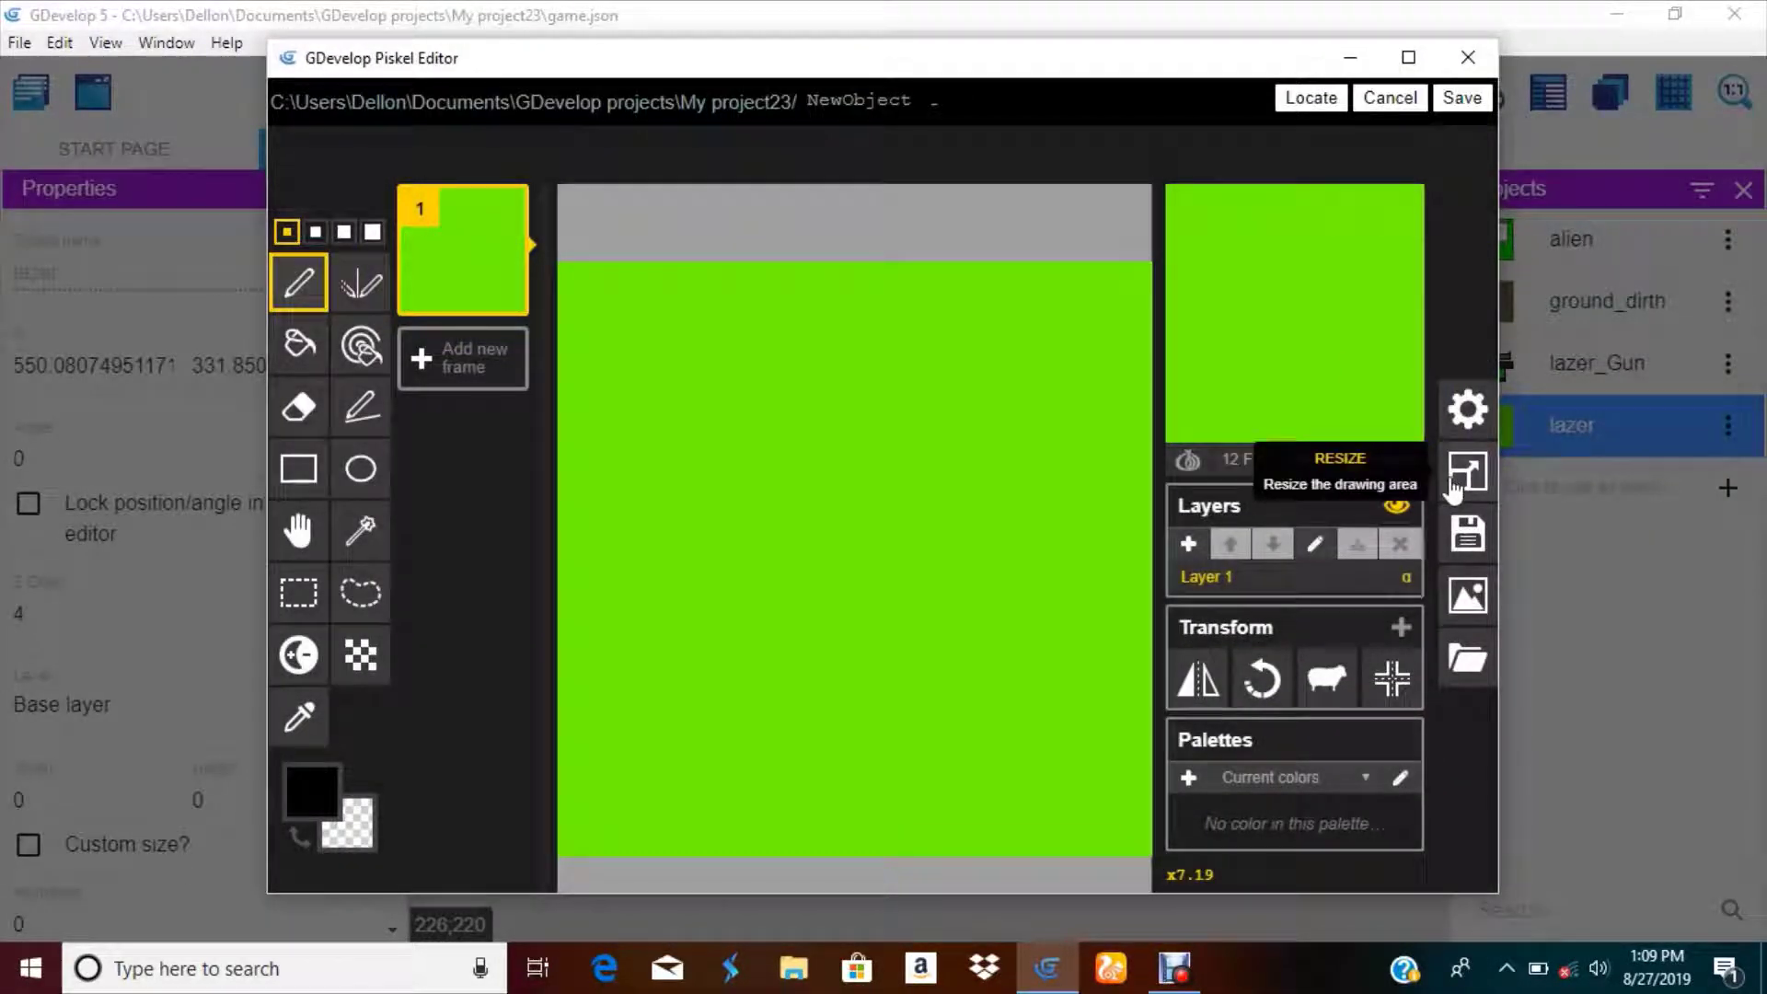
pyautogui.click(1465, 472)
pyautogui.doubleClick(1284, 255)
pyautogui.press('BackSpace')
pyautogui.write('10')
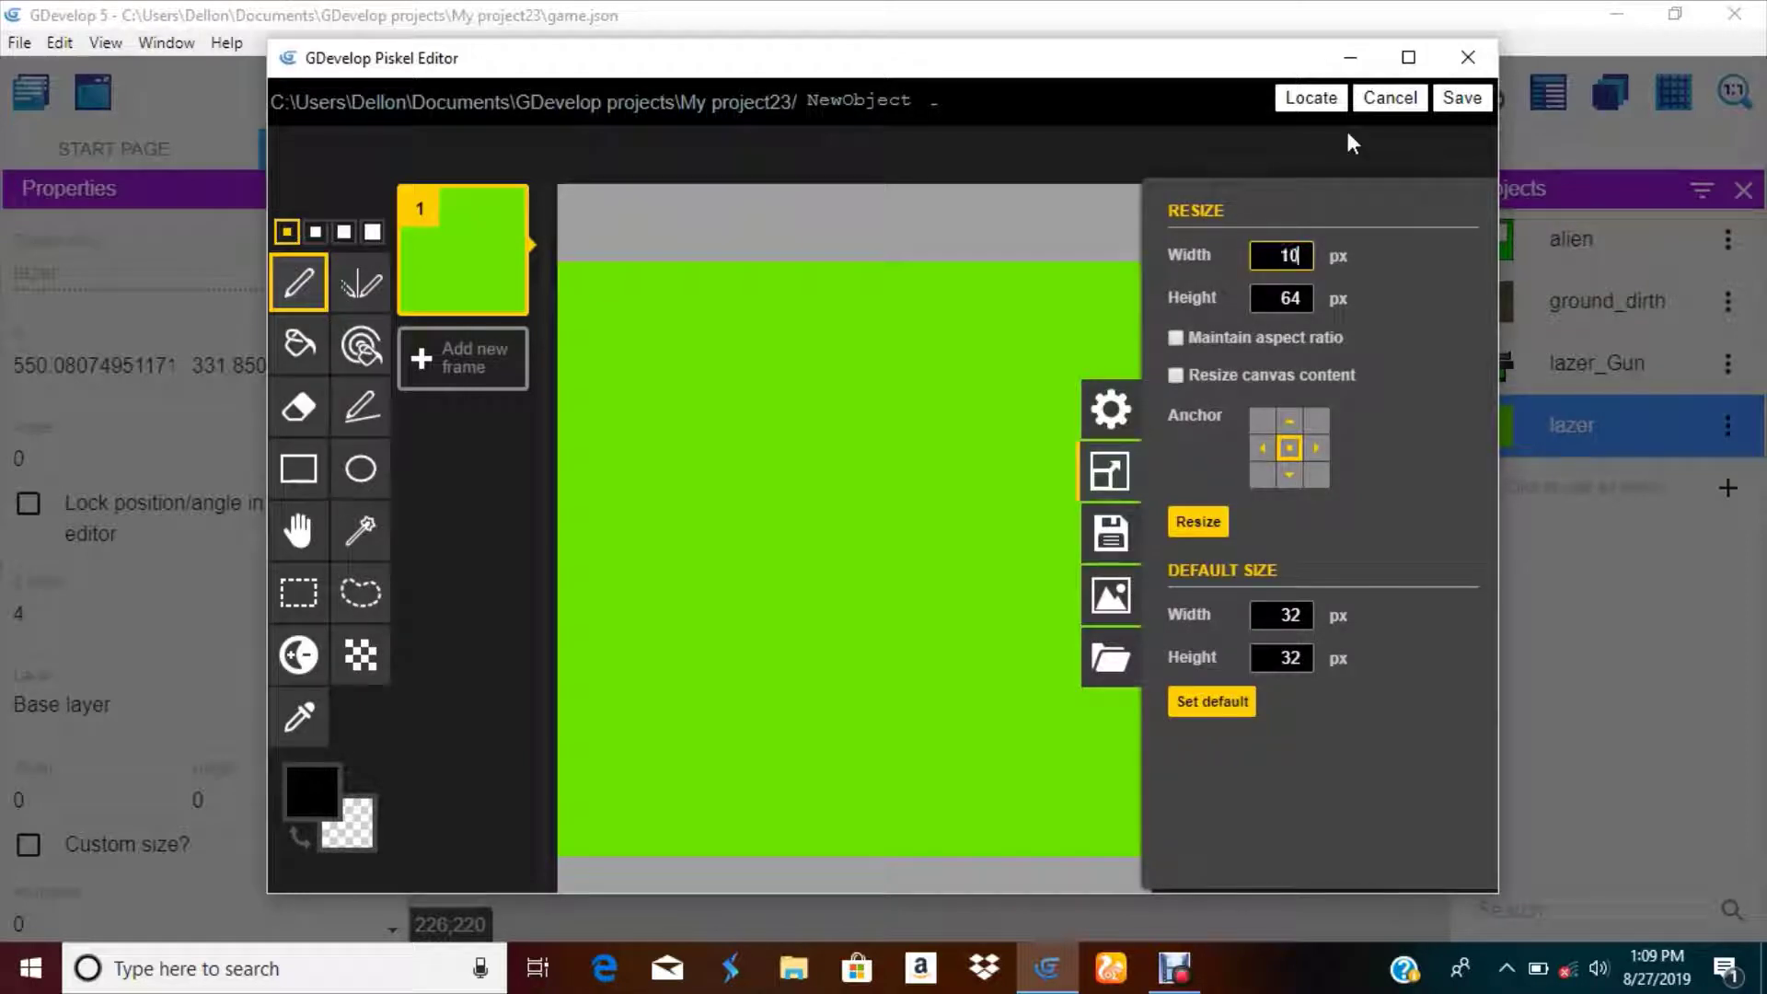
pyautogui.click(1198, 522)
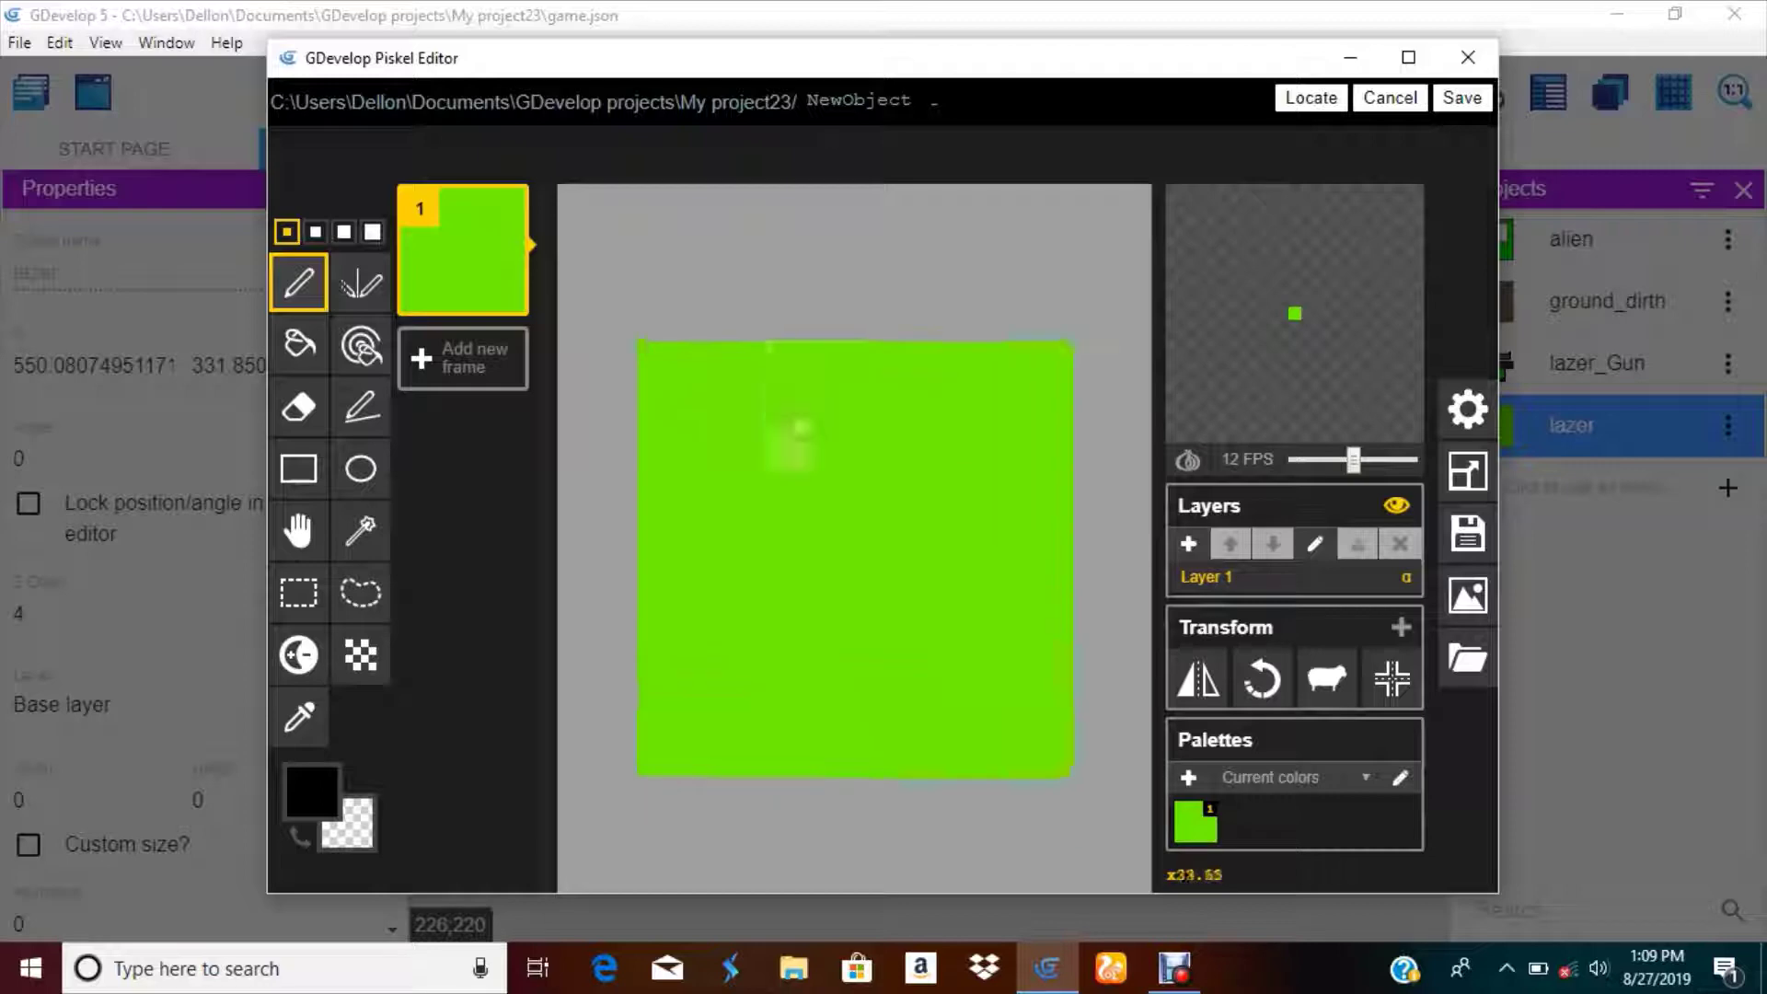
pyautogui.click(1461, 98)
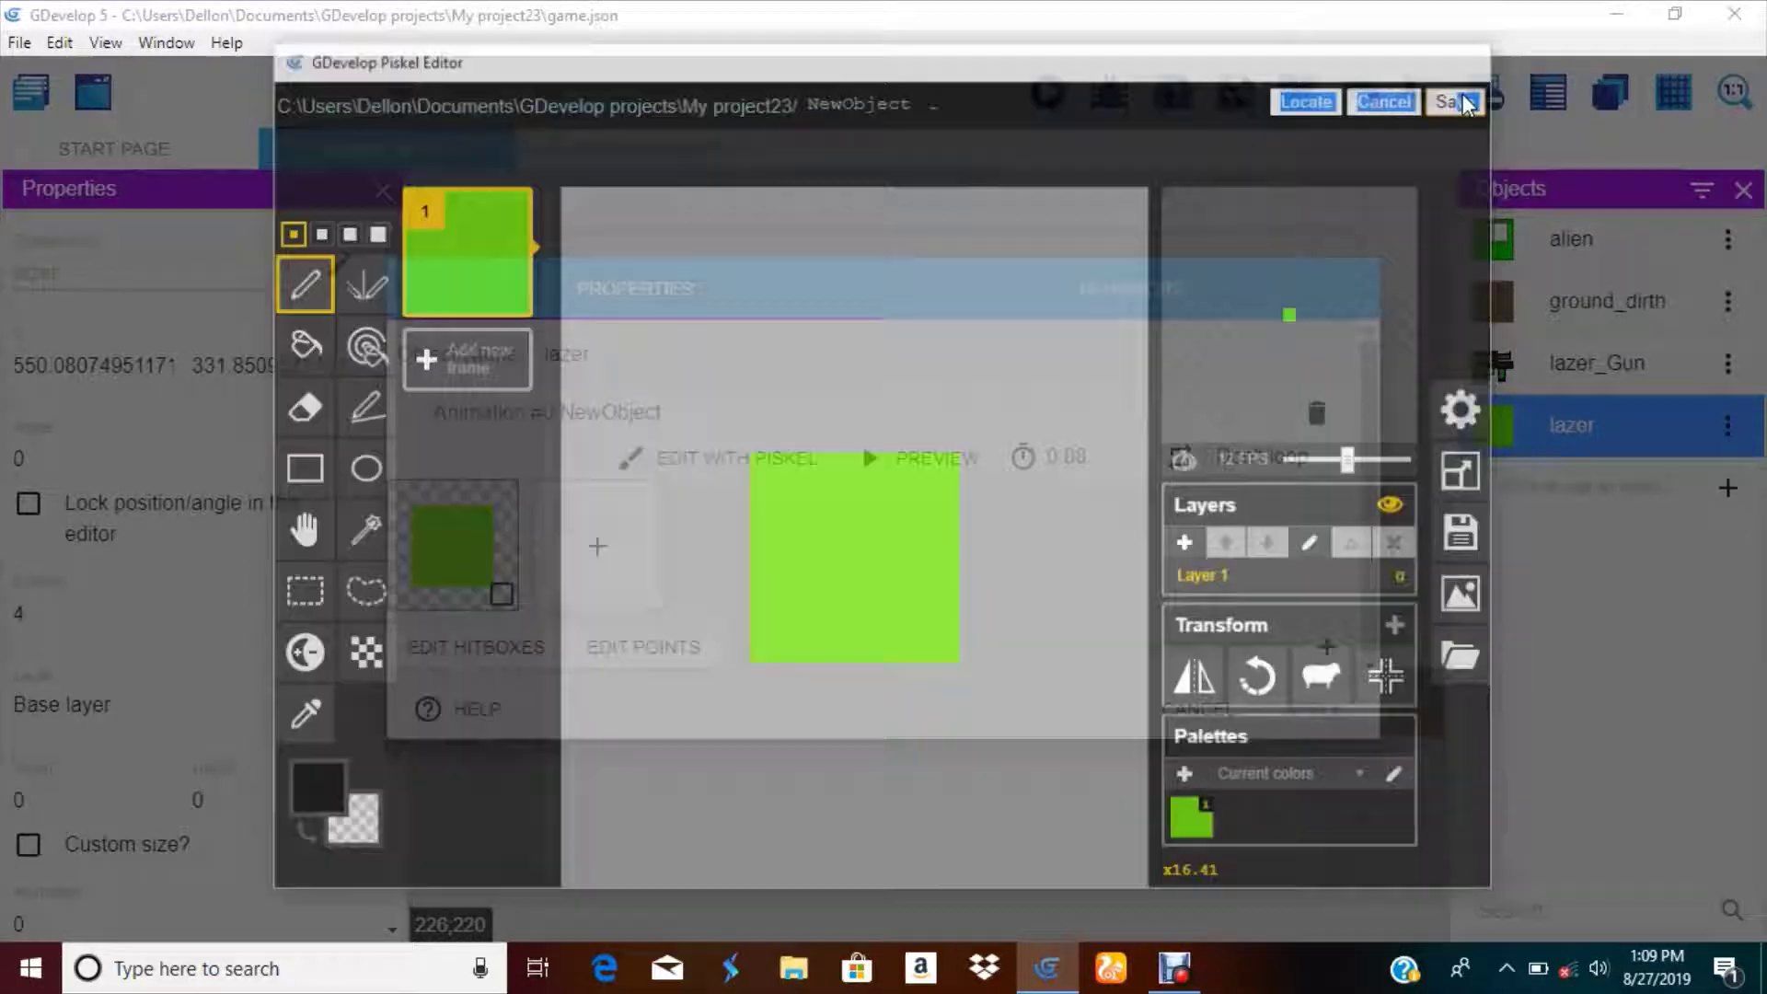
# - Apply the lazer object's settings and move its instance to the gun's muzzle, at X 399, Y 356
pyautogui.click(1288, 706)
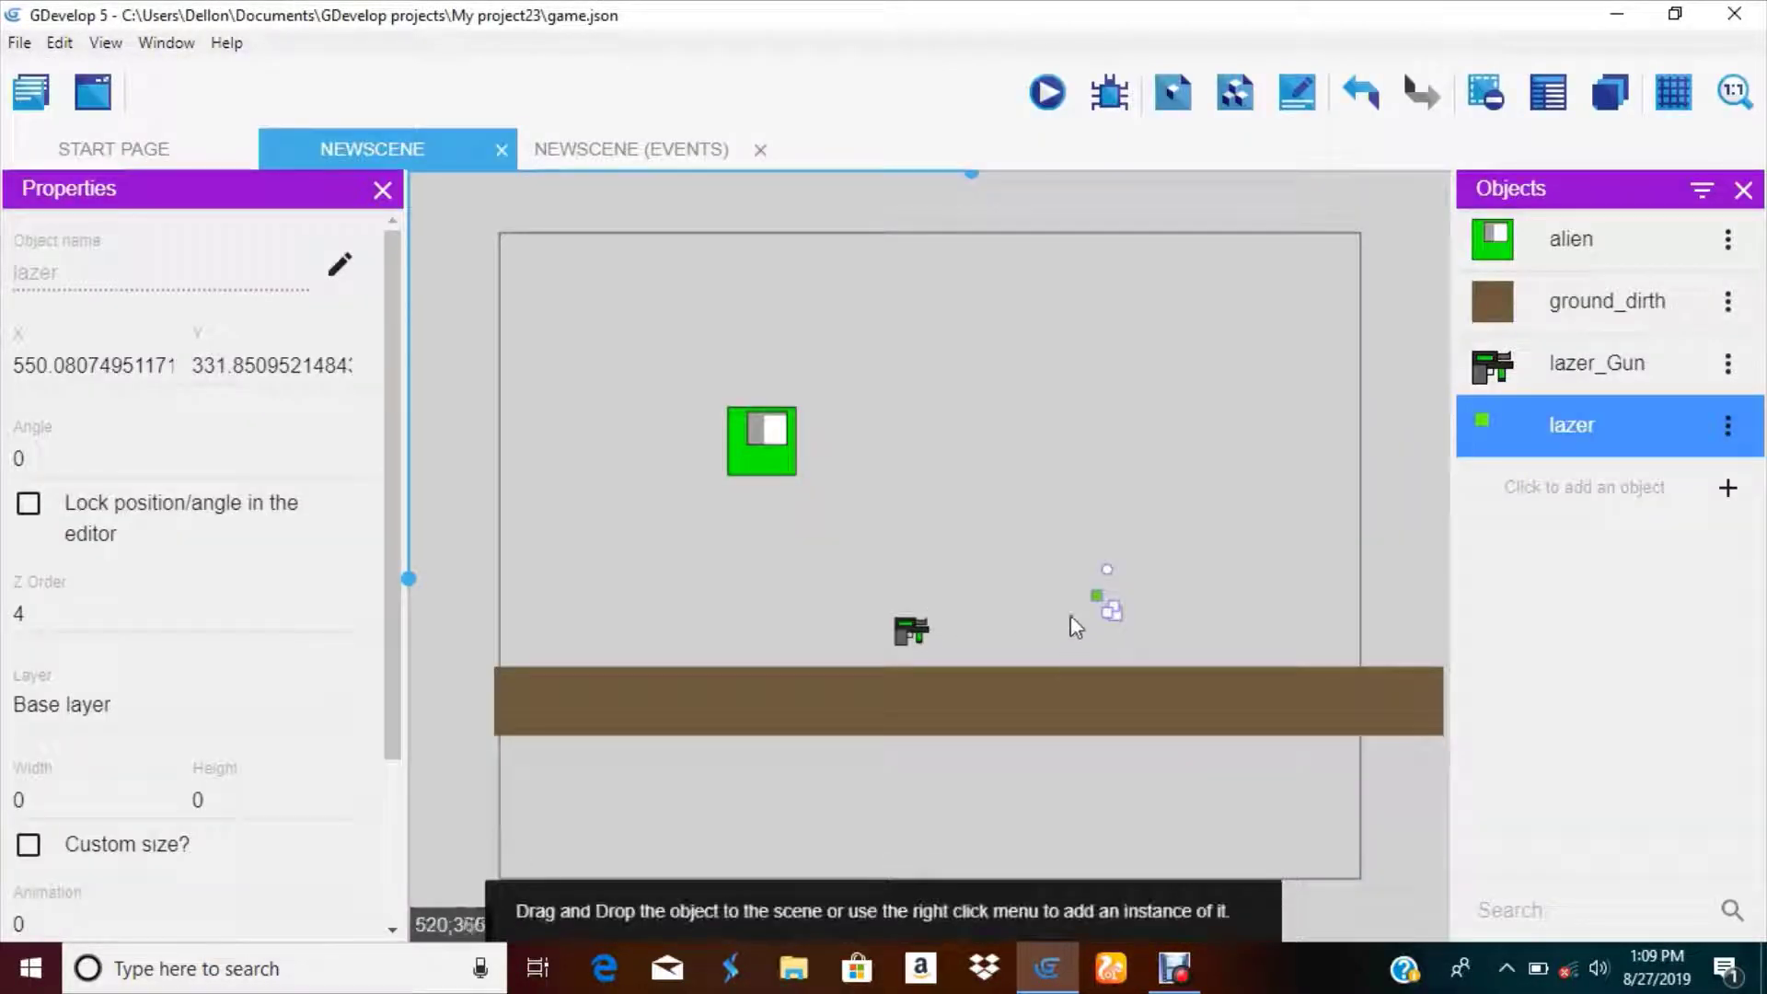
pyautogui.moveTo(1079, 617); pyautogui.dragTo(938, 635)
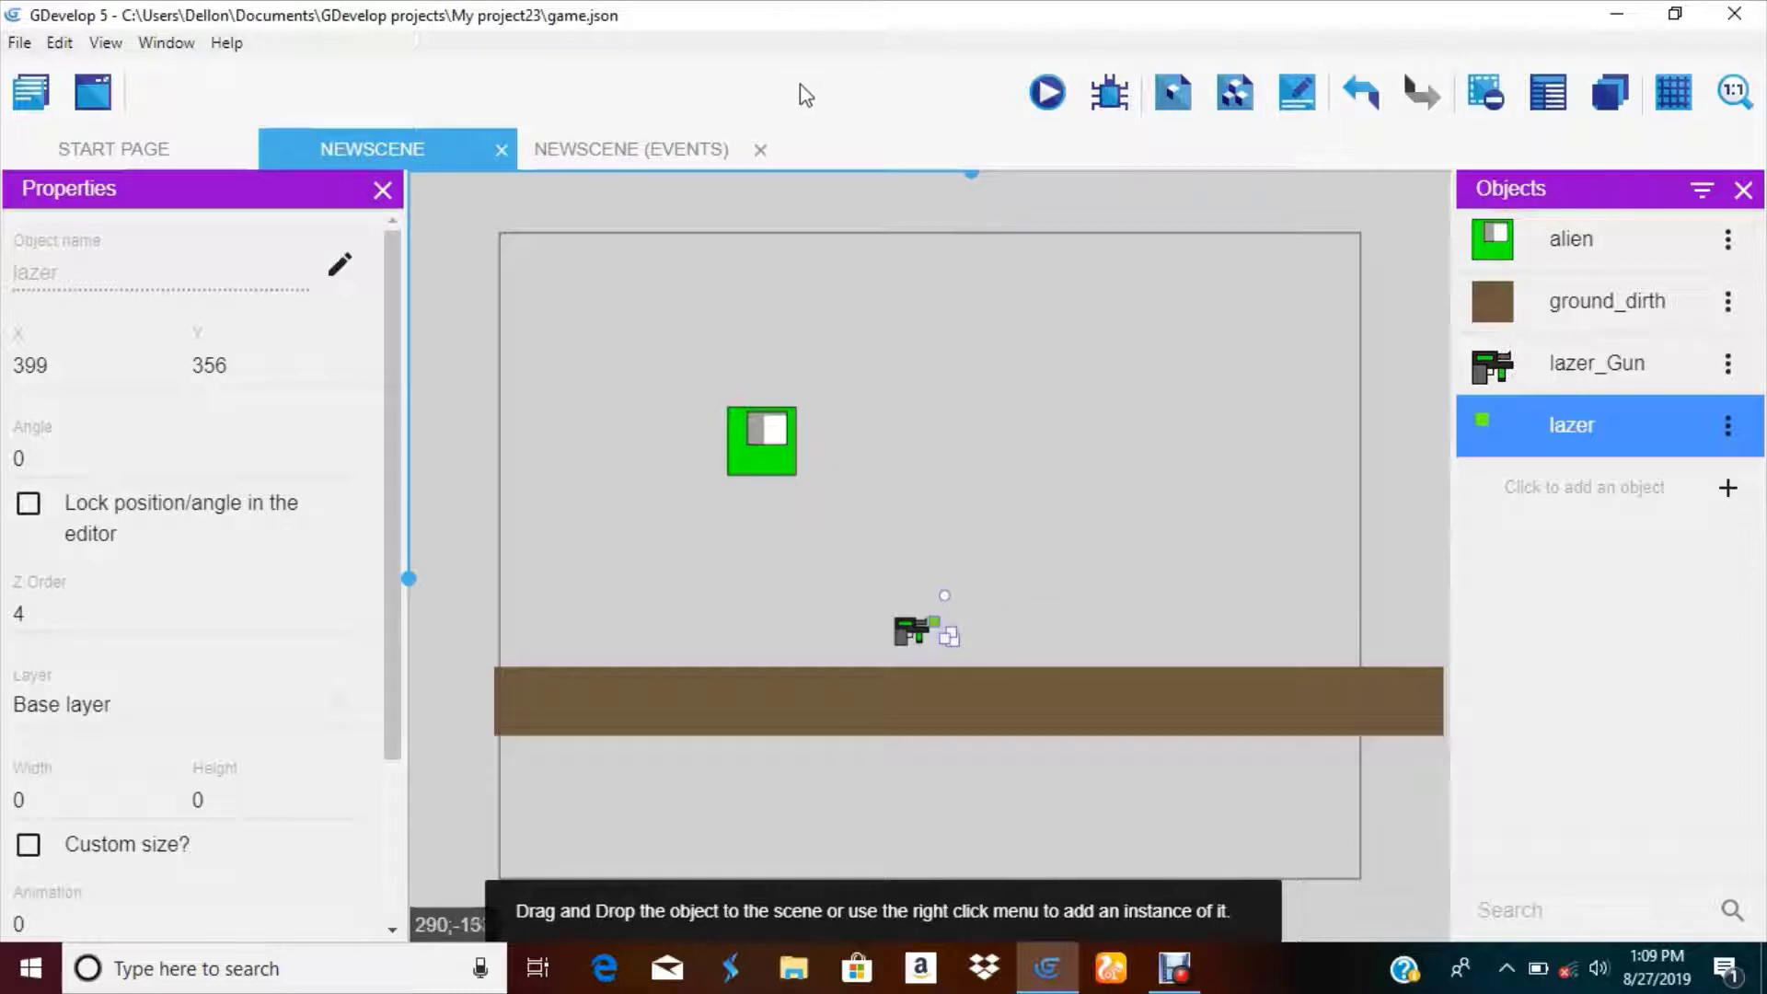
# - Add a custom point named shoot to the lazer_Gun sprite
pyautogui.click(1727, 363)
pyautogui.click(1700, 411)
pyautogui.click(656, 642)
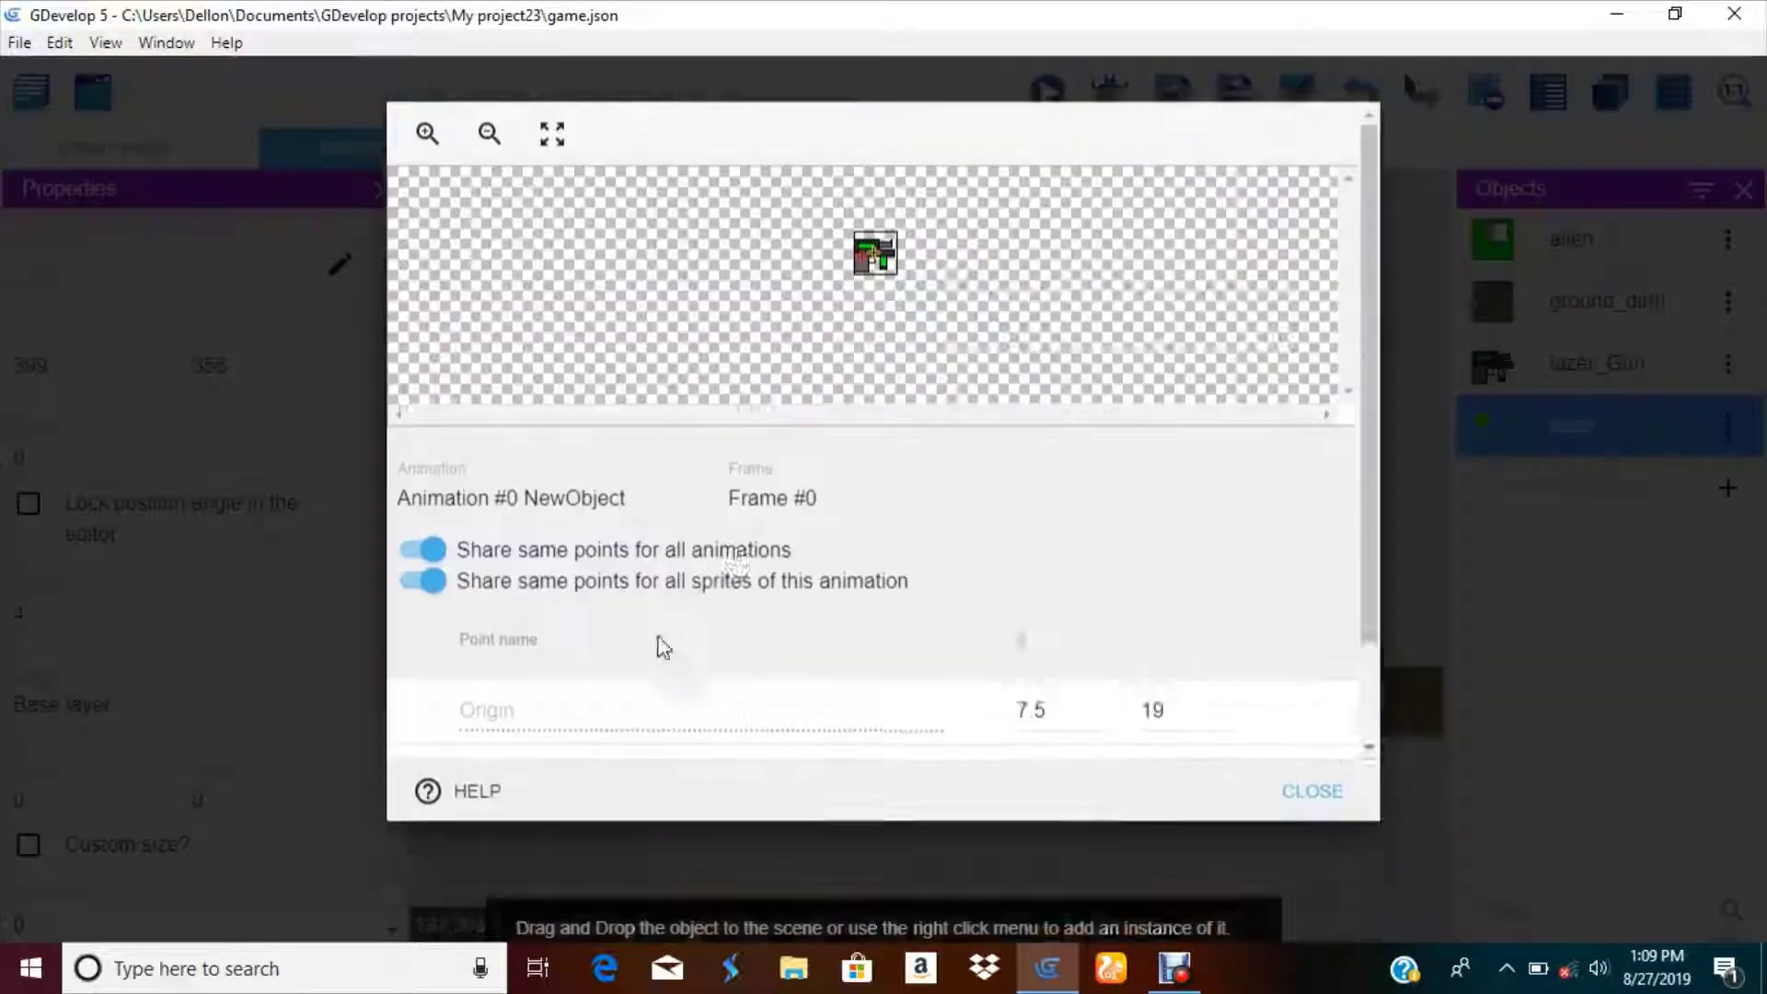
pyautogui.scroll(2, 860, 543)
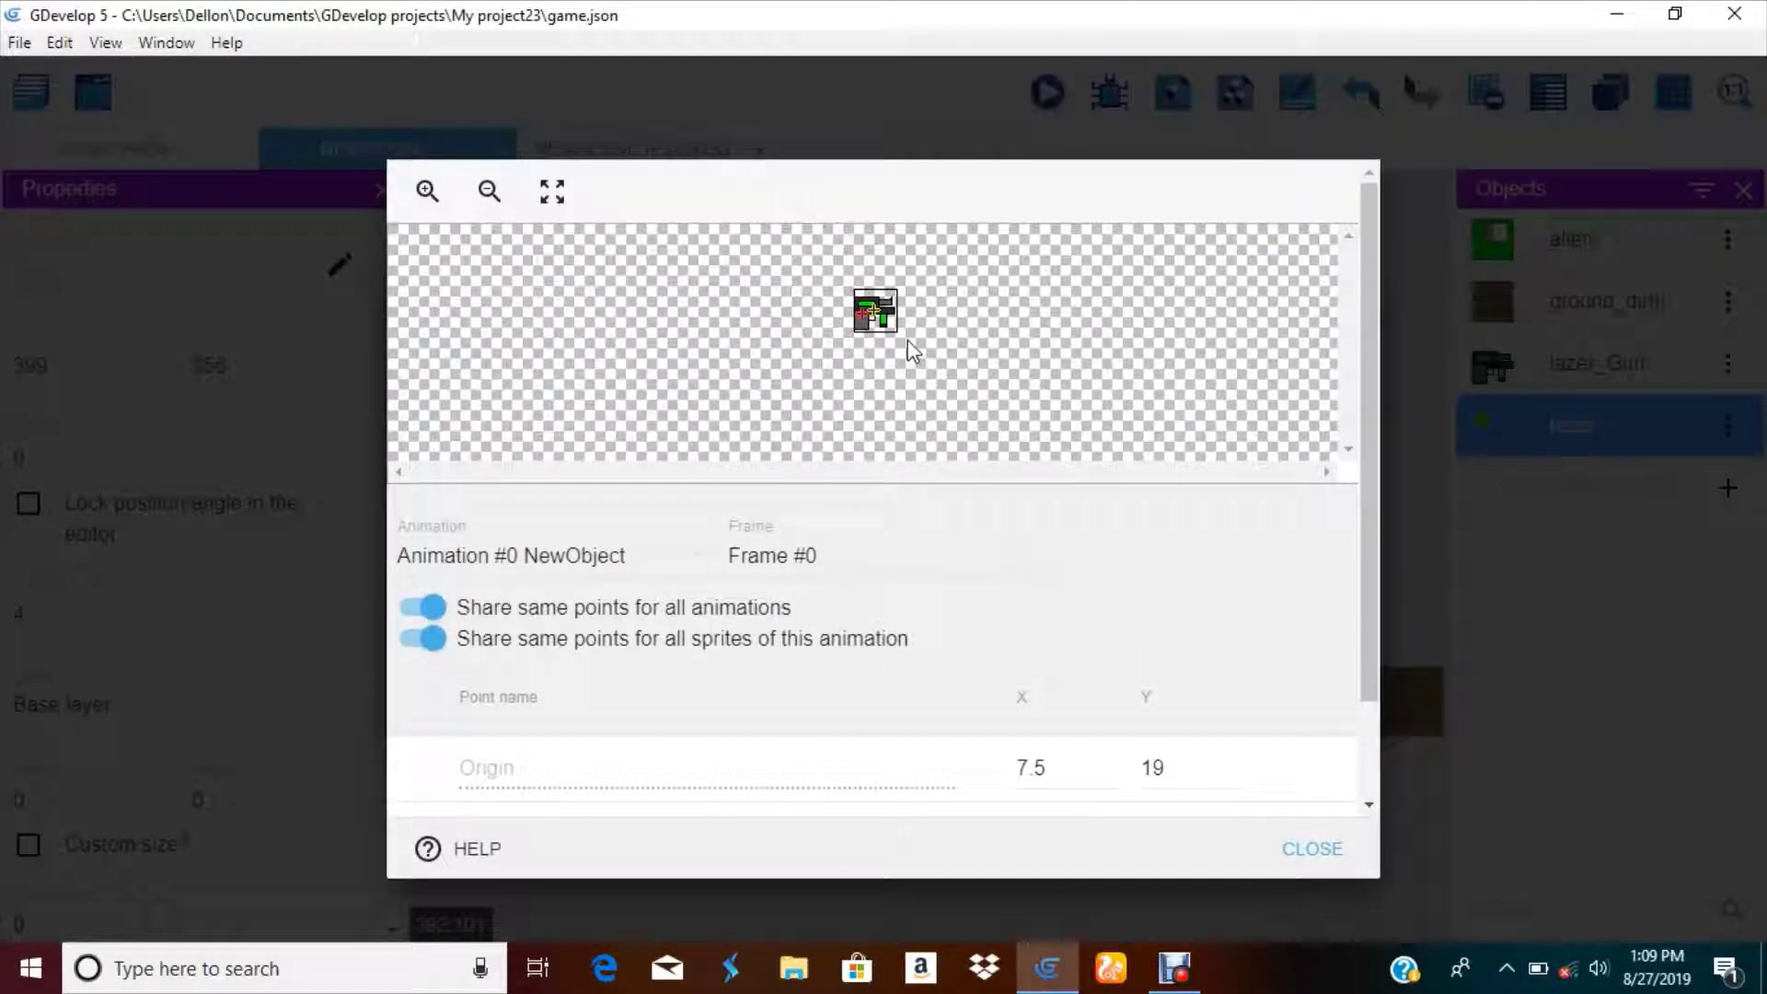
pyautogui.scroll(-2, 1061, 548)
pyautogui.click(1290, 781)
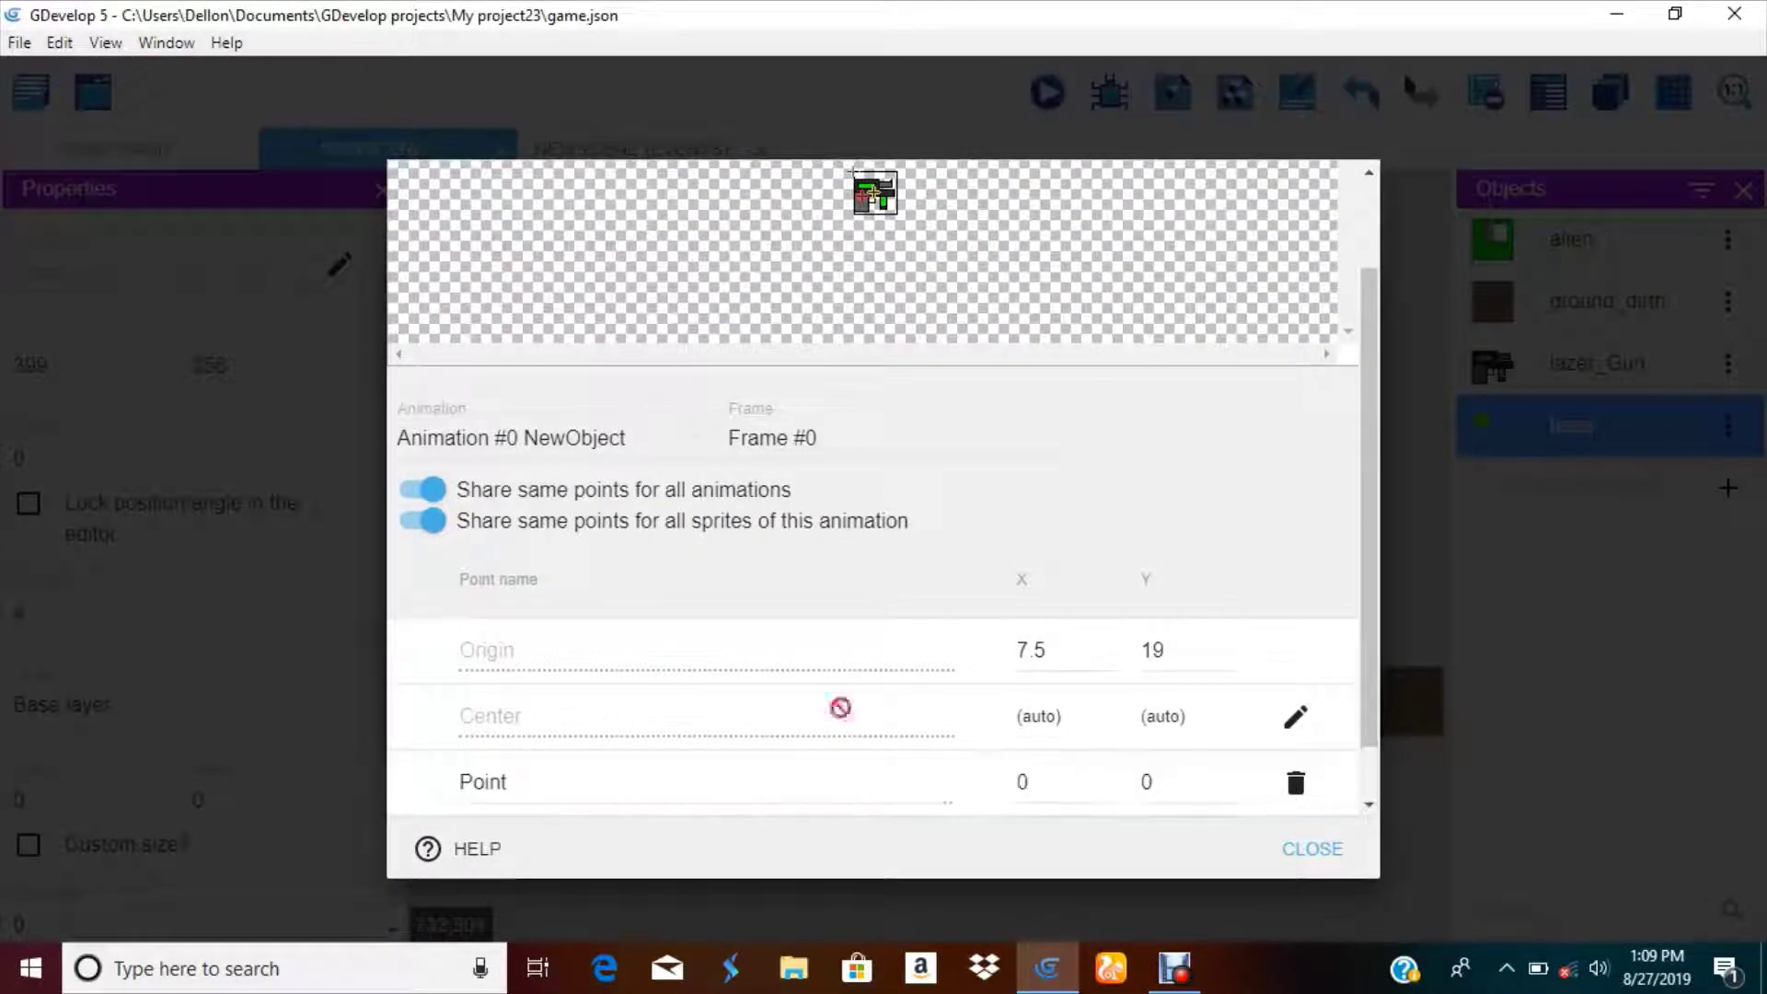
pyautogui.scroll(-1, 600, 711)
pyautogui.moveTo(600, 711); pyautogui.dragTo(173, 640)
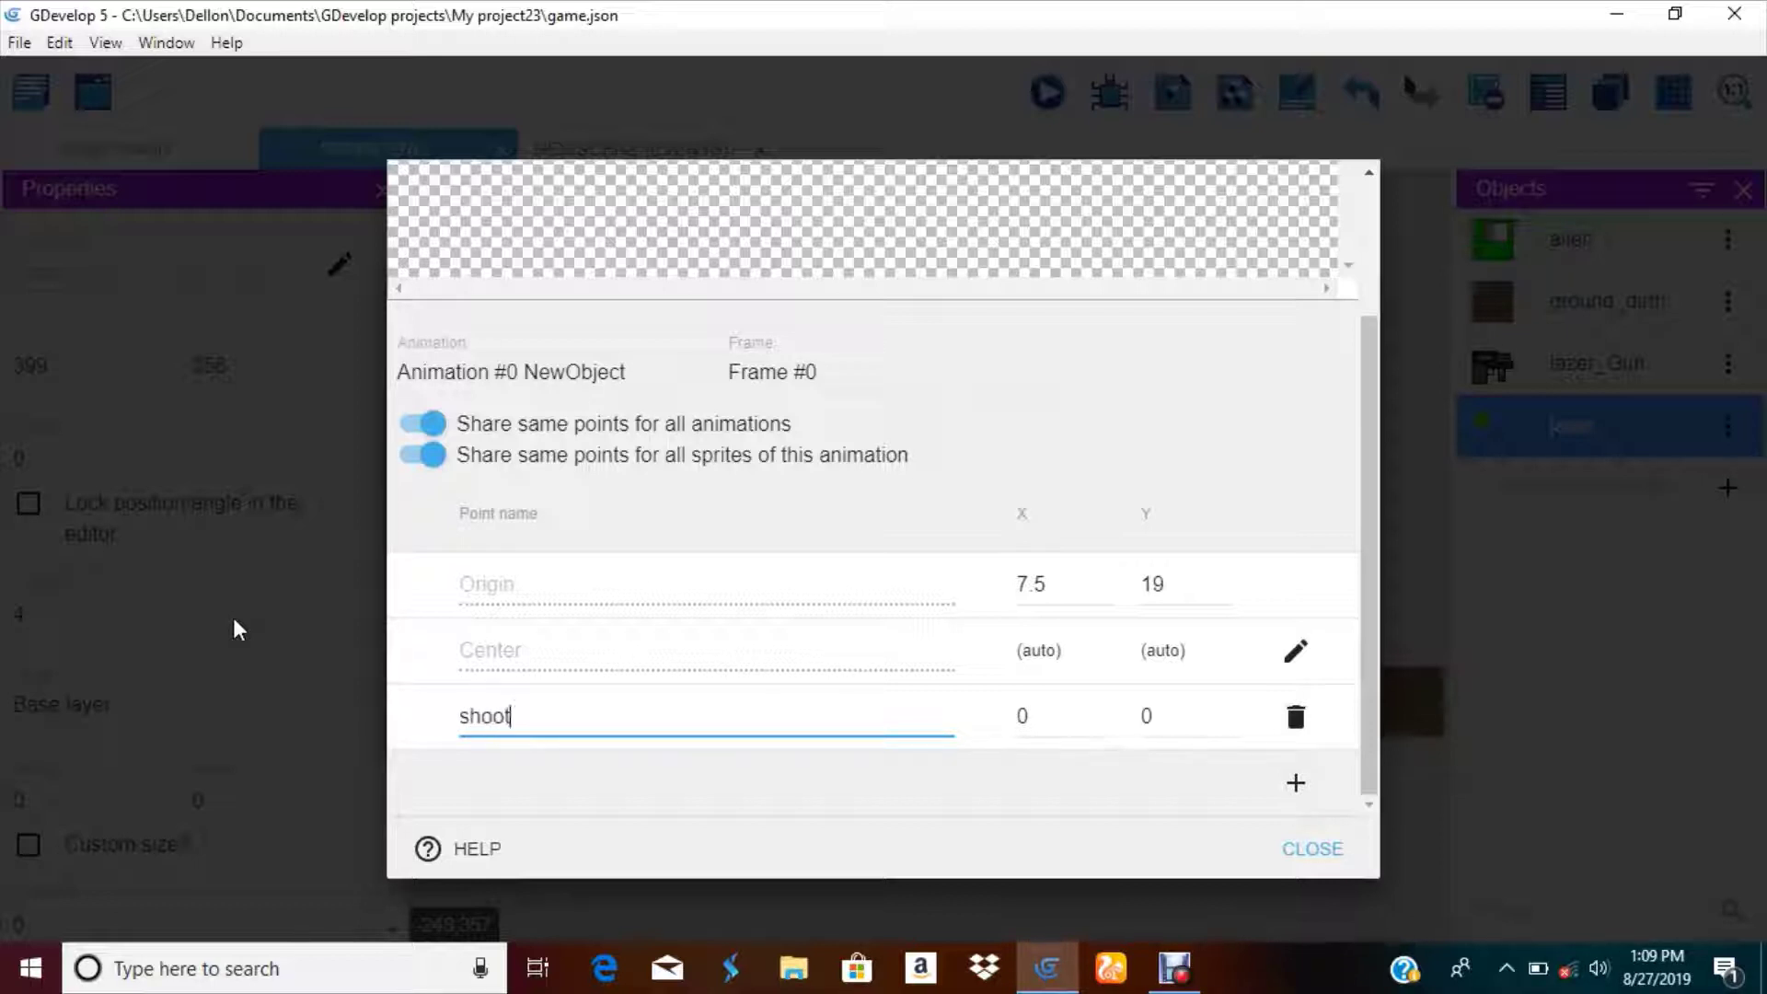
# - Position the shoot point at the gun's muzzle, at about X 28.6, Y 10, and apply the lazer_Gun settings
pyautogui.scroll(3, 685, 387)
pyautogui.scroll(-3, 954, 260)
pyautogui.scroll(3, 914, 245)
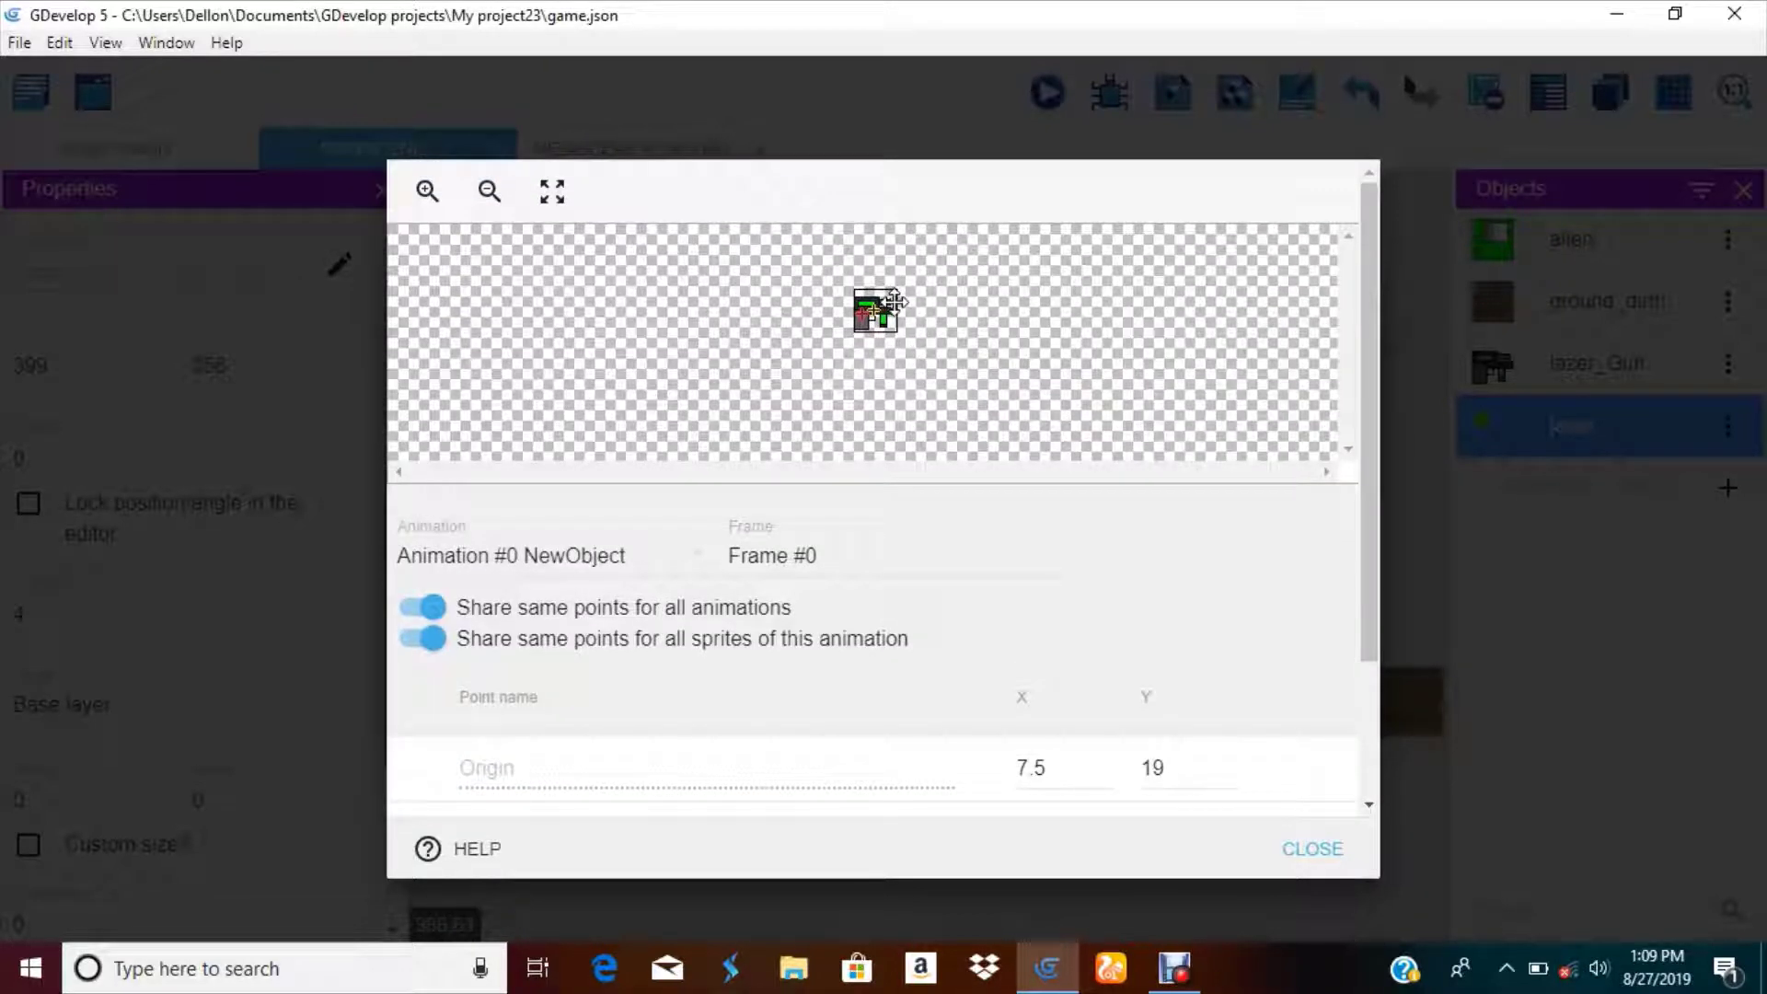
pyautogui.click(426, 192)
pyautogui.click(427, 192)
pyautogui.click(426, 192)
pyautogui.click(426, 191)
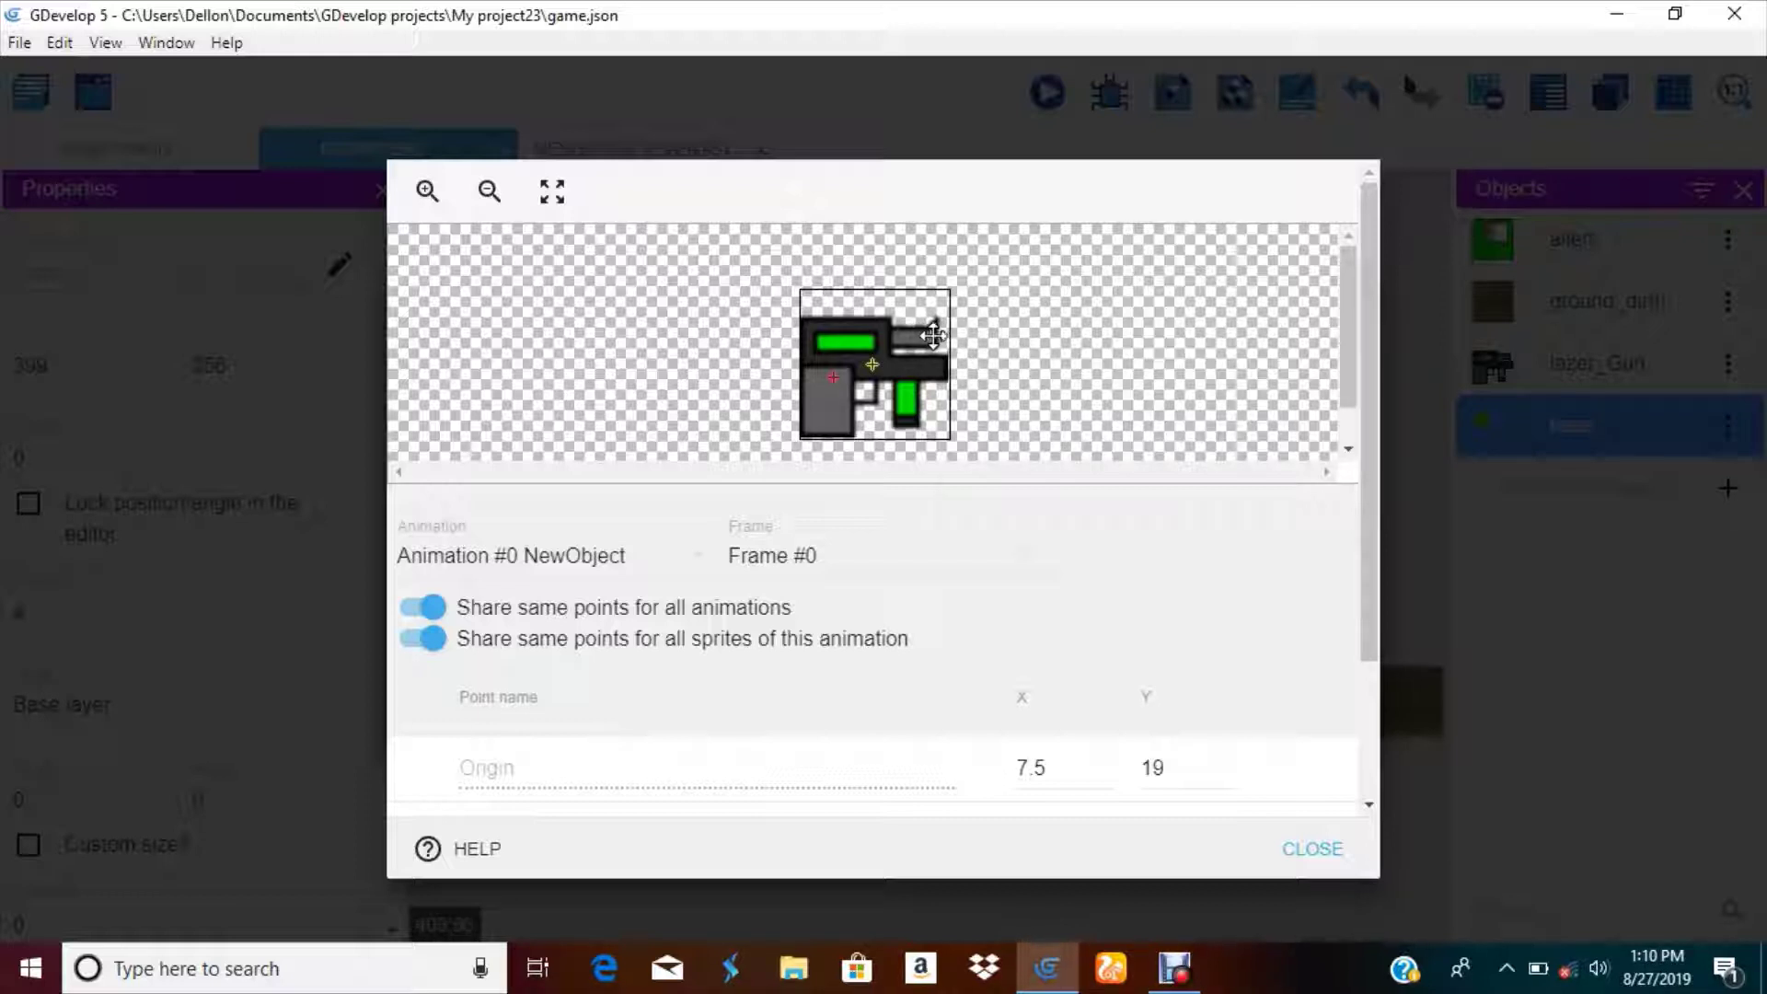
pyautogui.scroll(-2, 1175, 536)
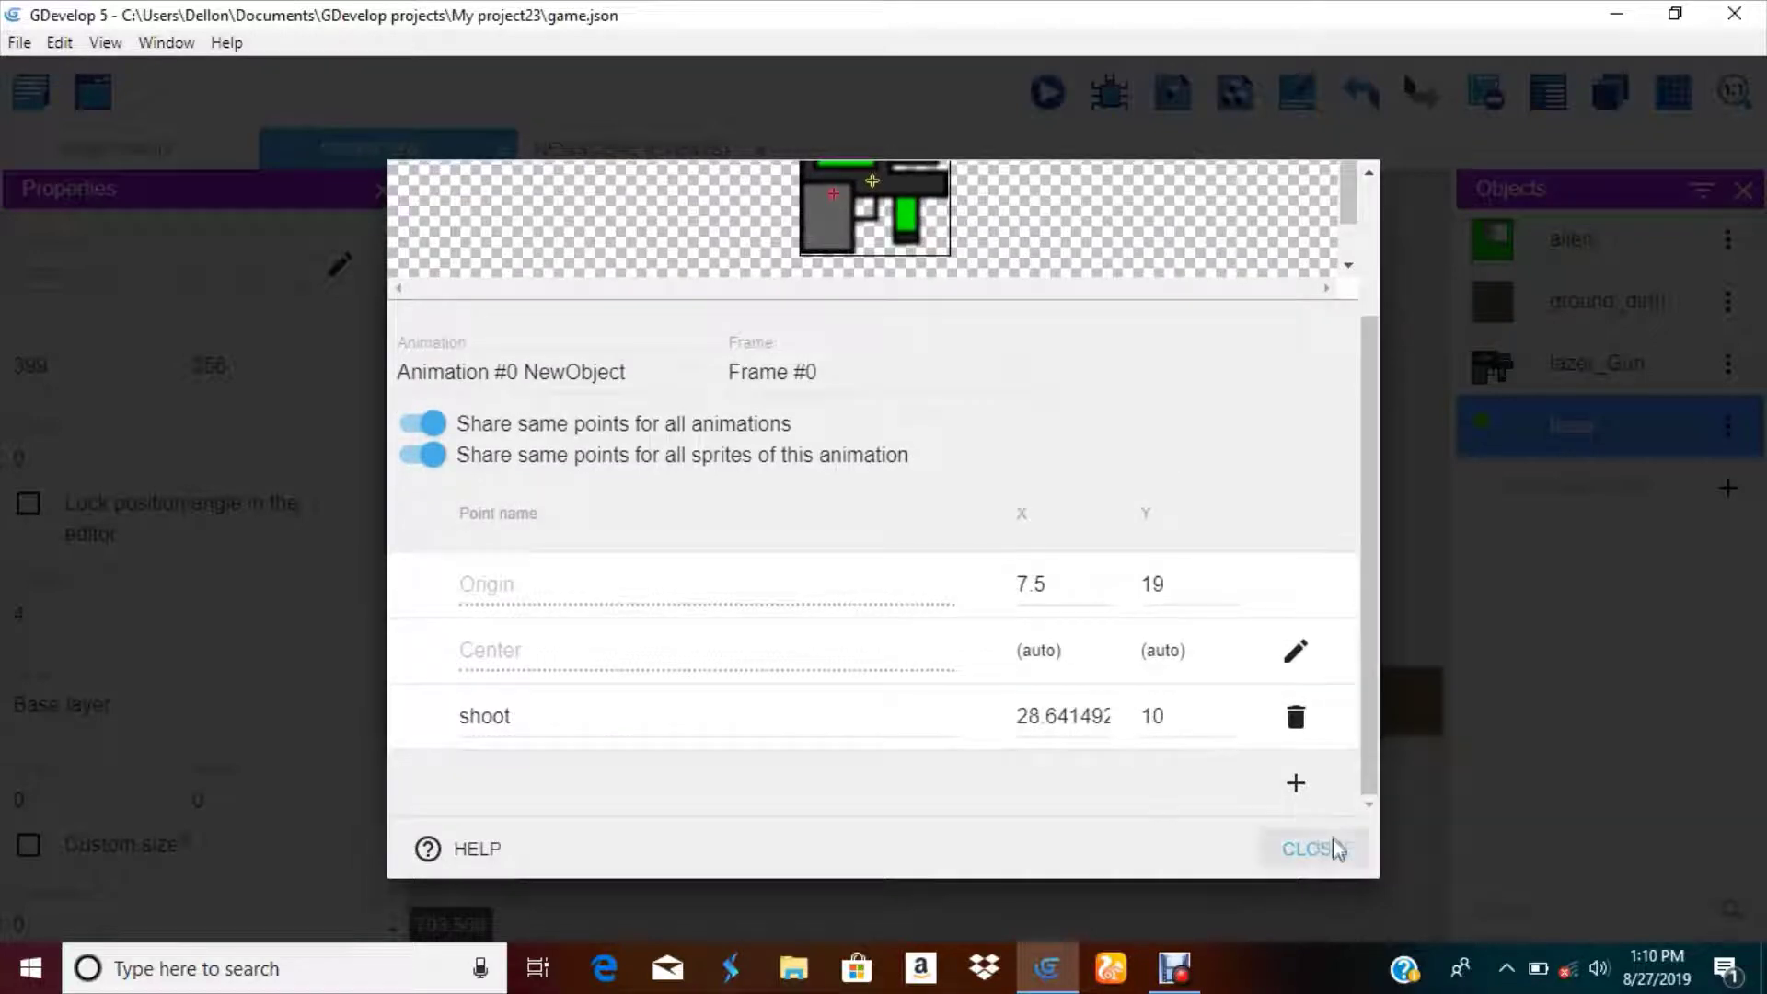
pyautogui.click(1336, 848)
pyautogui.click(1312, 718)
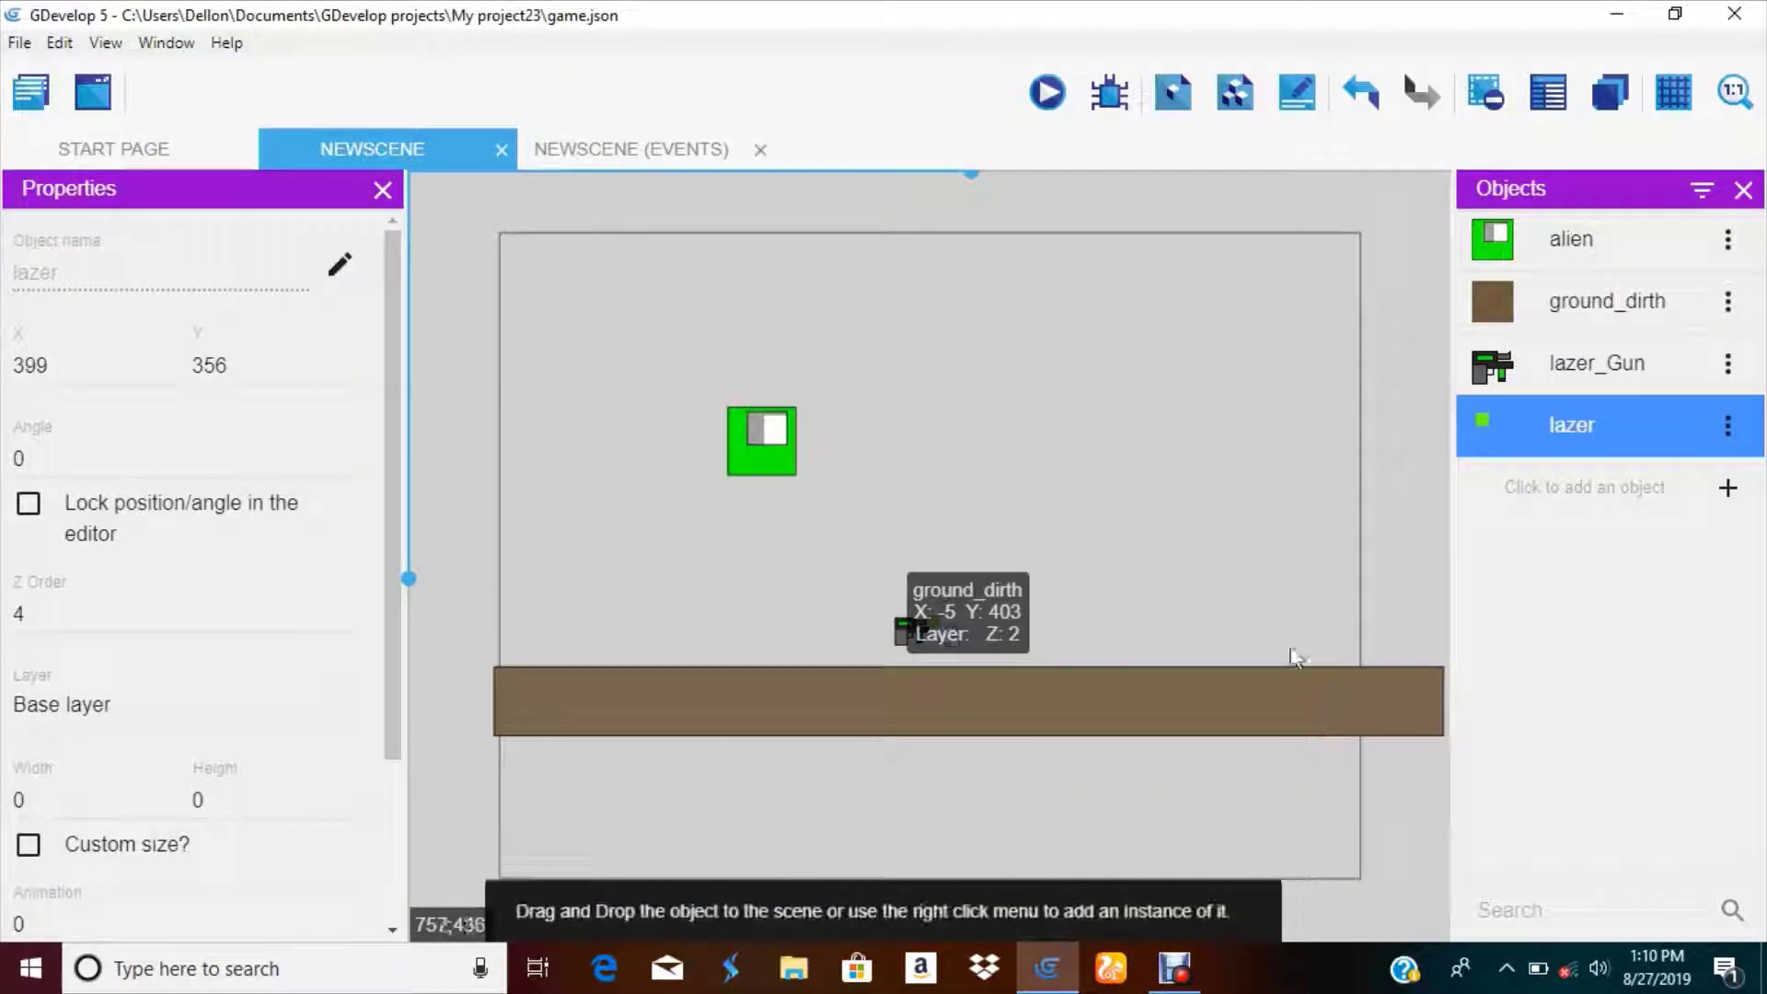
# - Add an unnamed event group to the scene's event sheet and fill it with seven empty sub-events
pyautogui.click(604, 147)
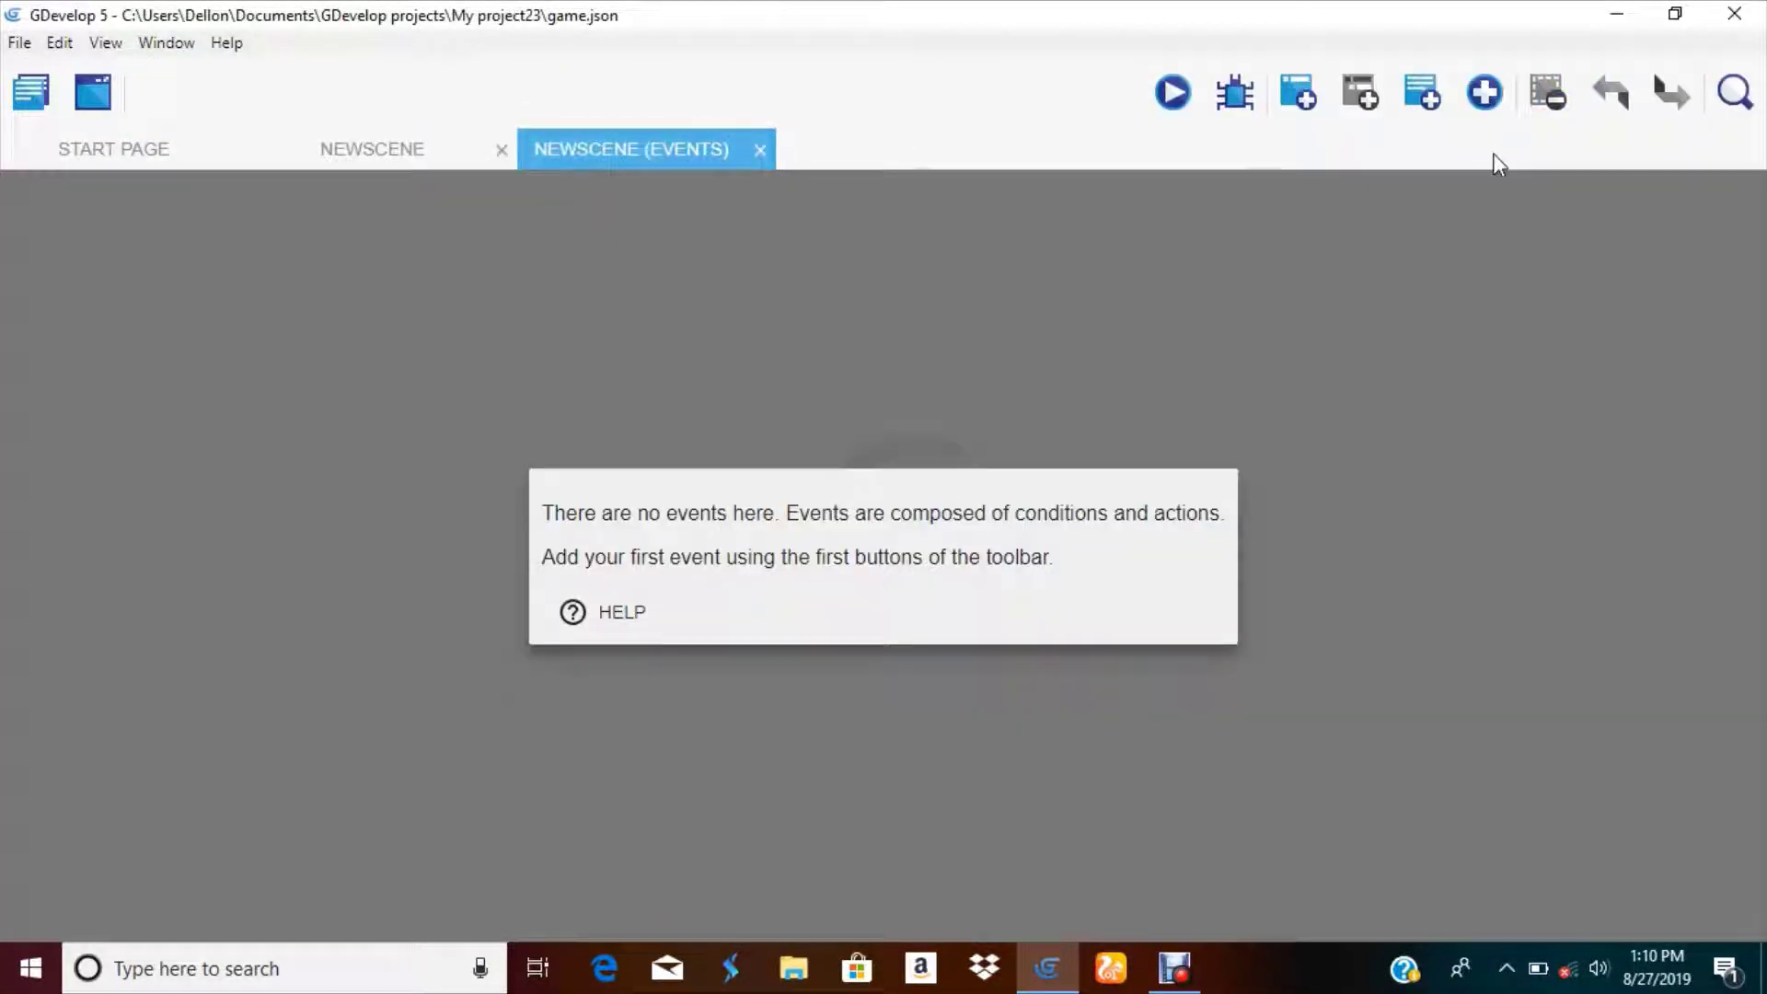
pyautogui.click(1484, 92)
pyautogui.click(1491, 206)
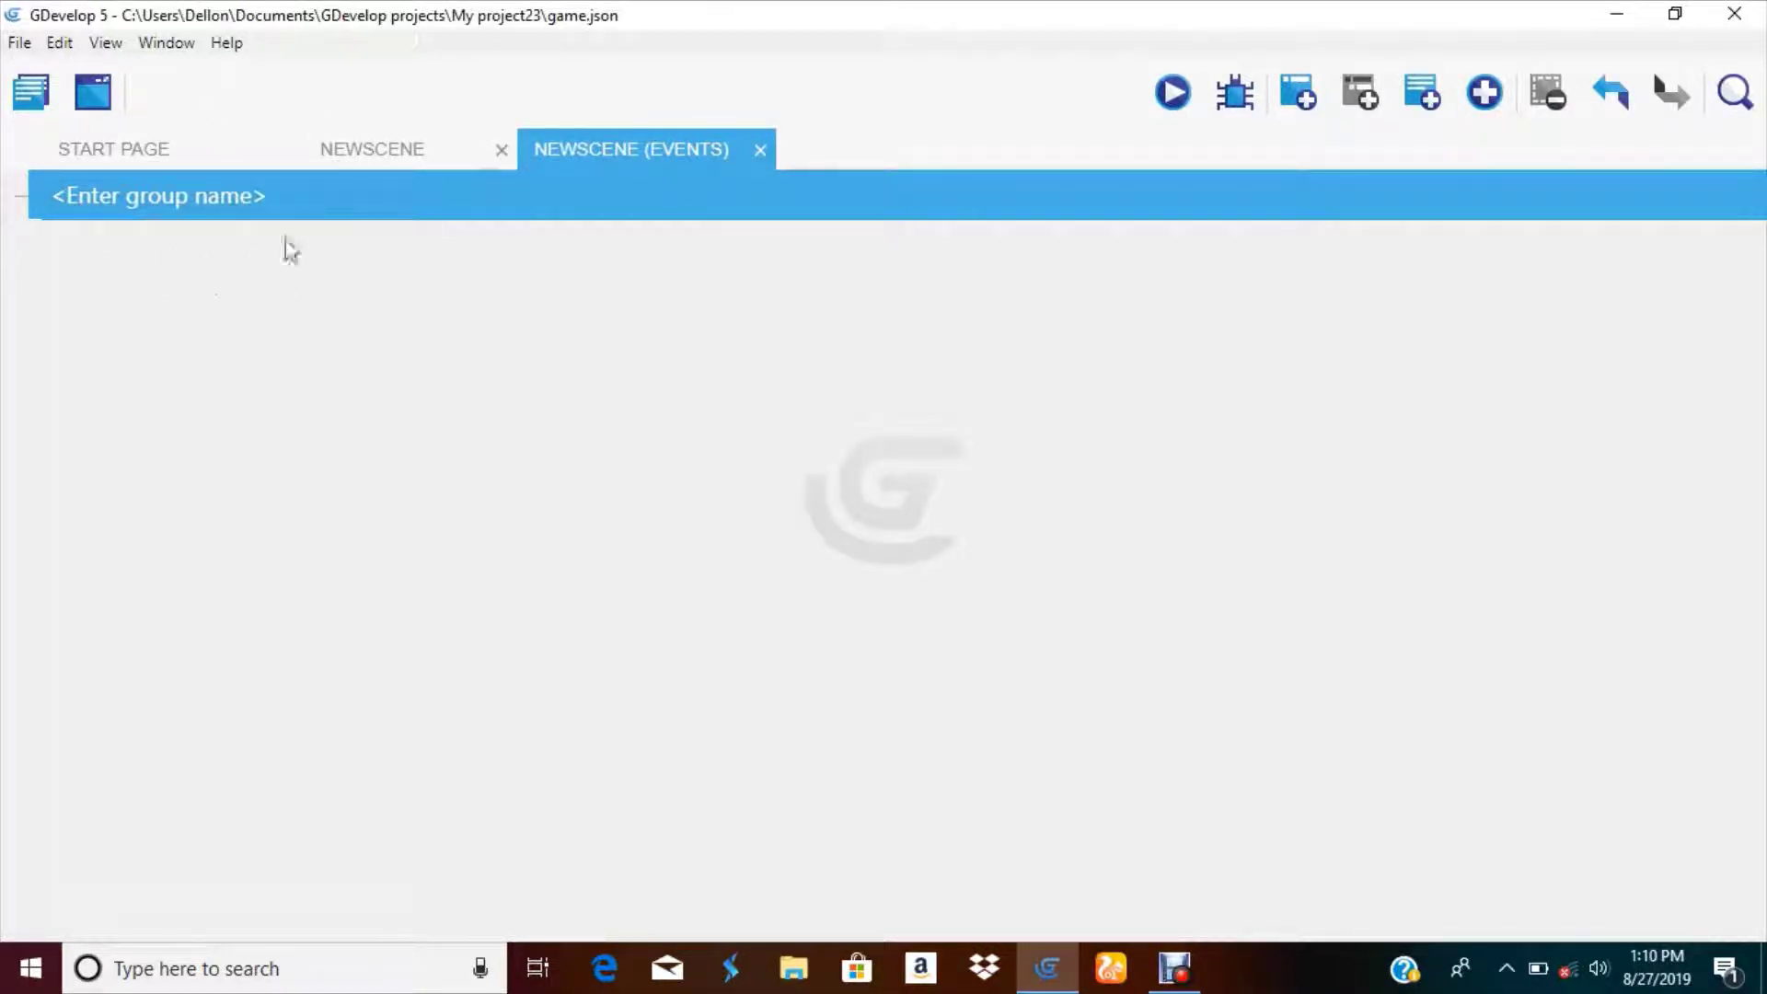
pyautogui.click(238, 195)
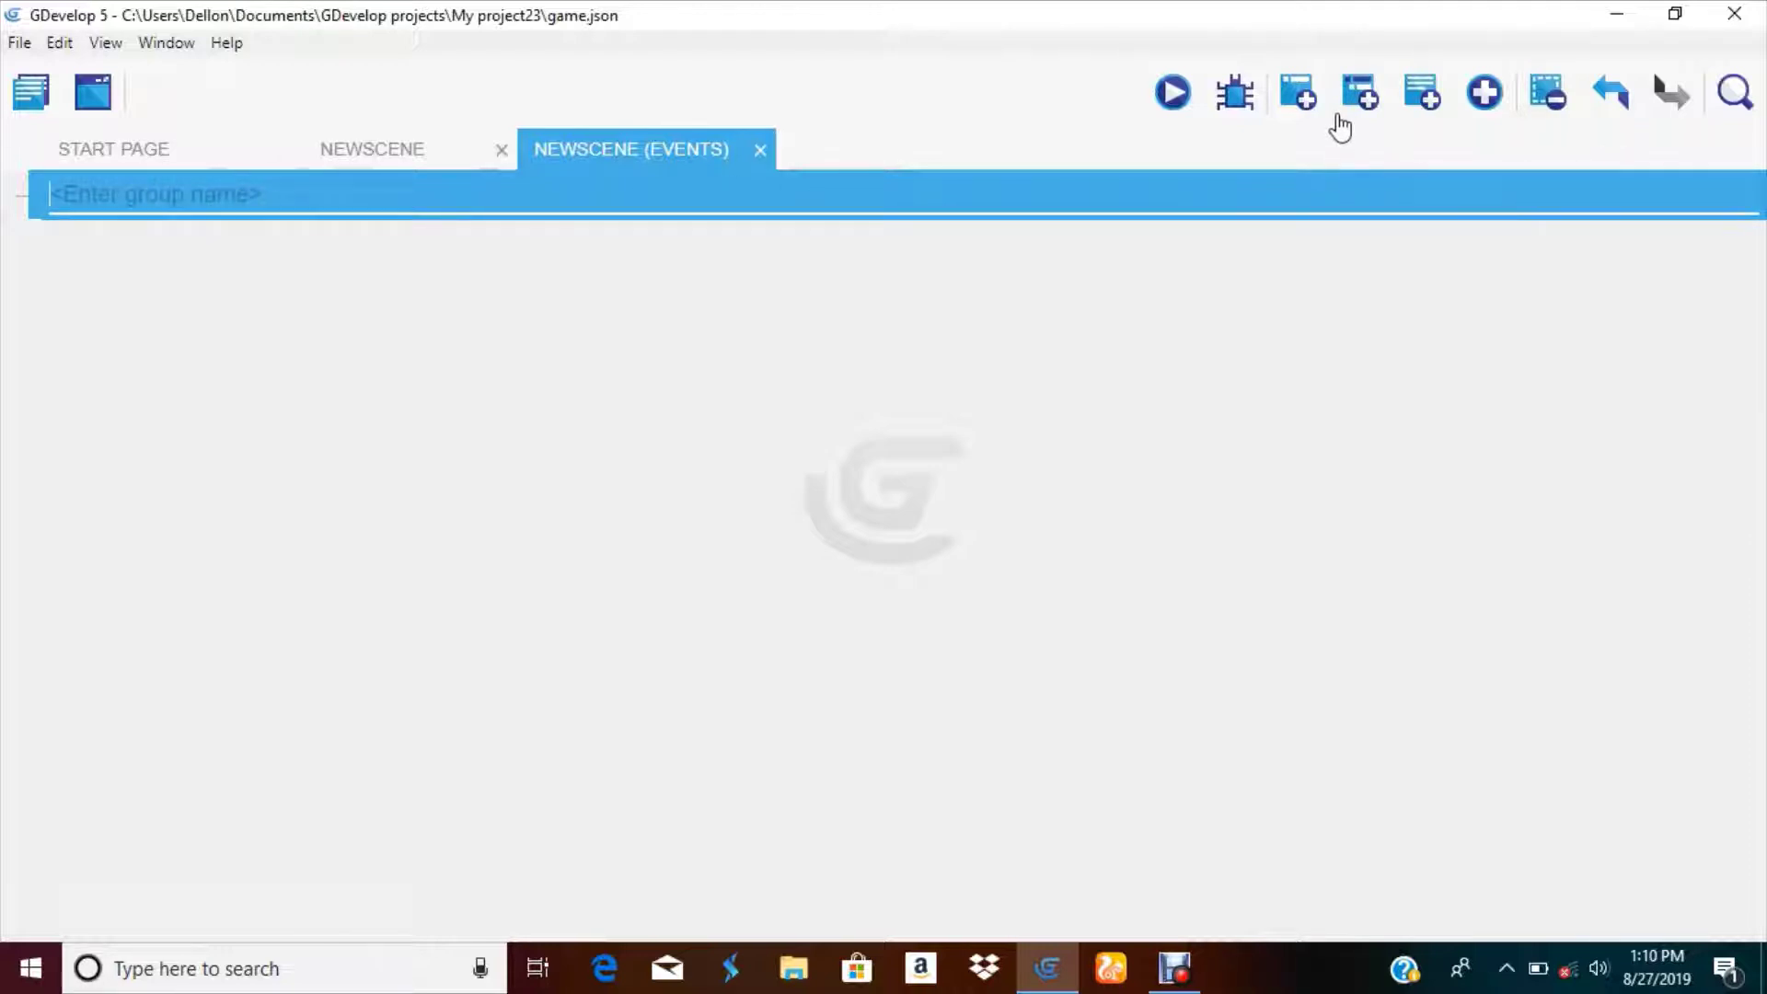
pyautogui.click(1360, 92)
pyautogui.click(1360, 92)
pyautogui.click(1360, 92)
pyautogui.click(1361, 92)
pyautogui.click(1360, 92)
pyautogui.click(1360, 92)
pyautogui.click(1360, 92)
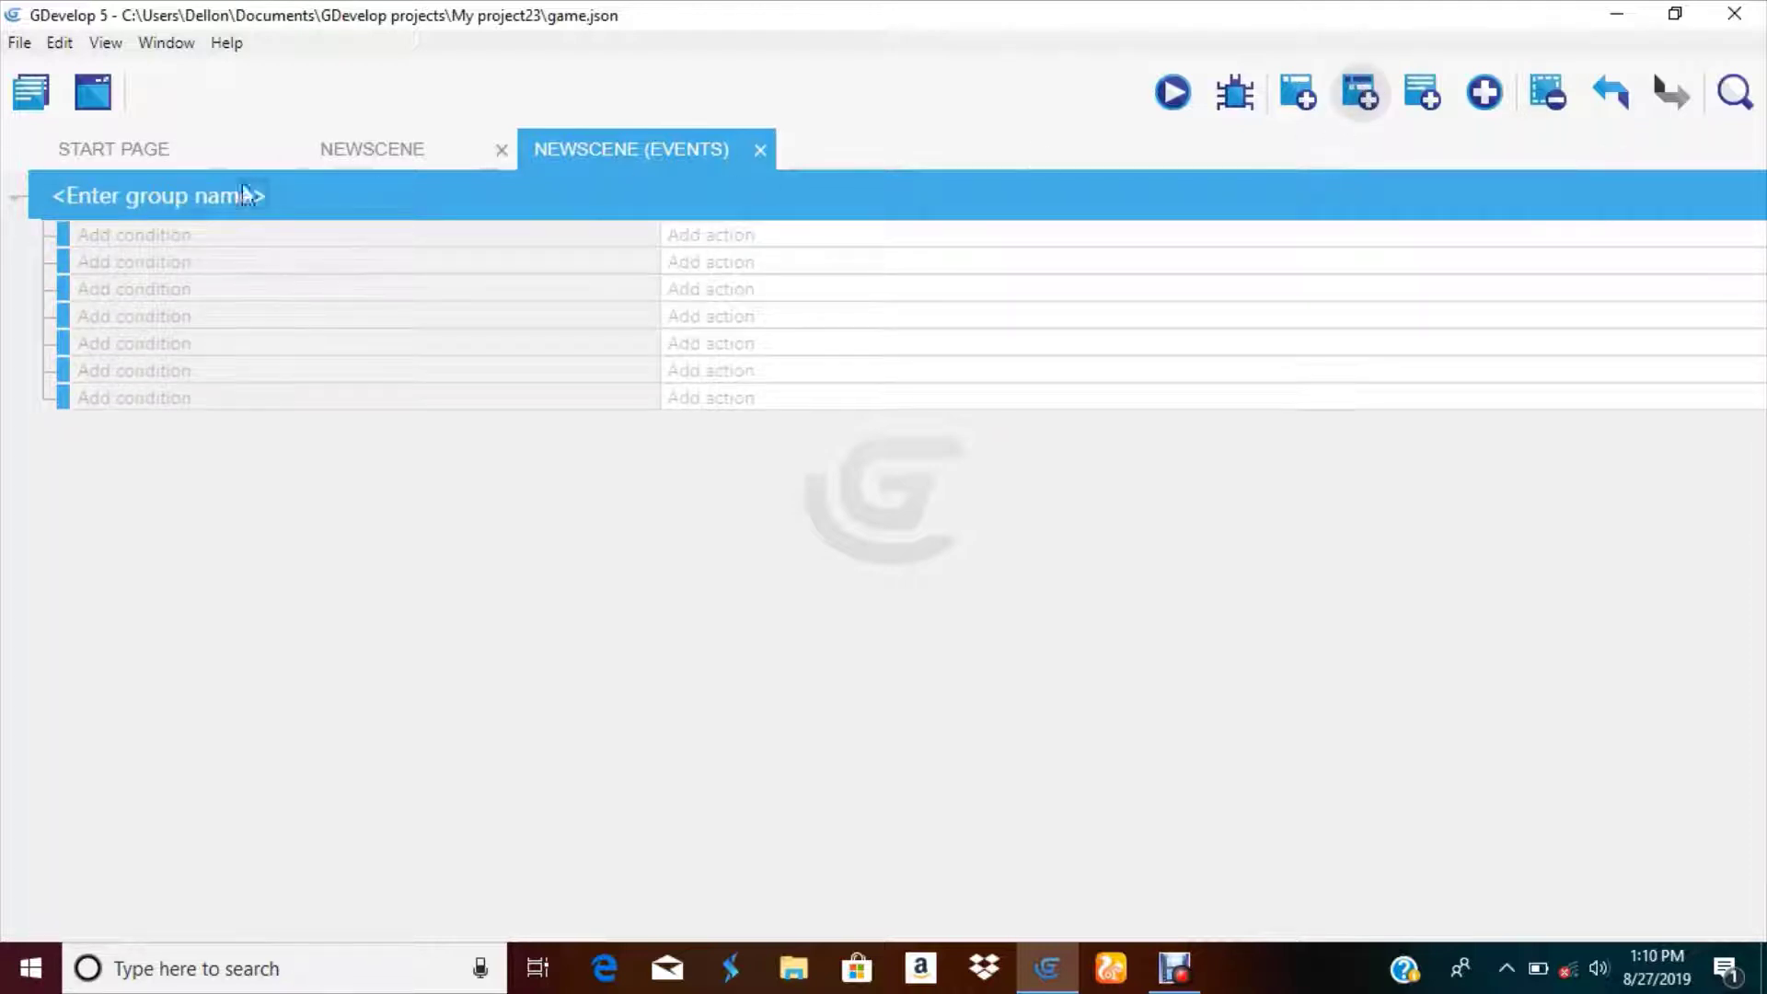
# - Give the first sub-event a Collision condition between alien and lazer_Gun
pyautogui.click(106, 237)
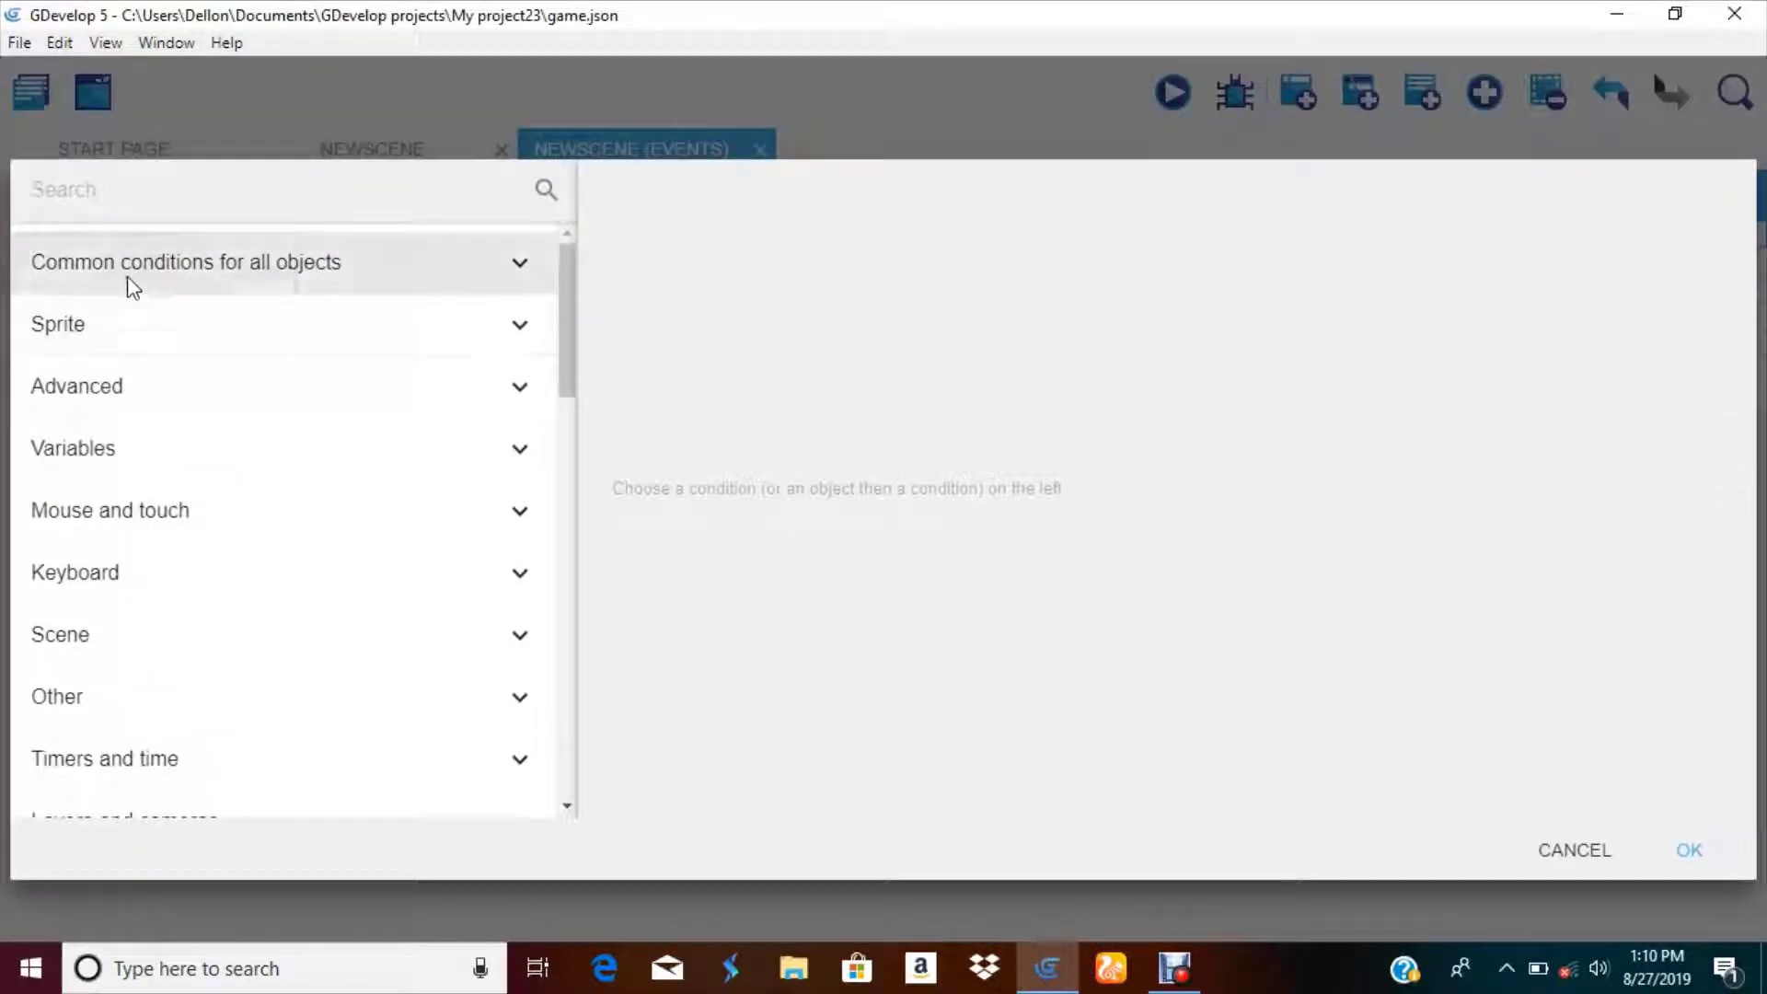
pyautogui.click(129, 286)
pyautogui.click(147, 398)
pyautogui.click(276, 453)
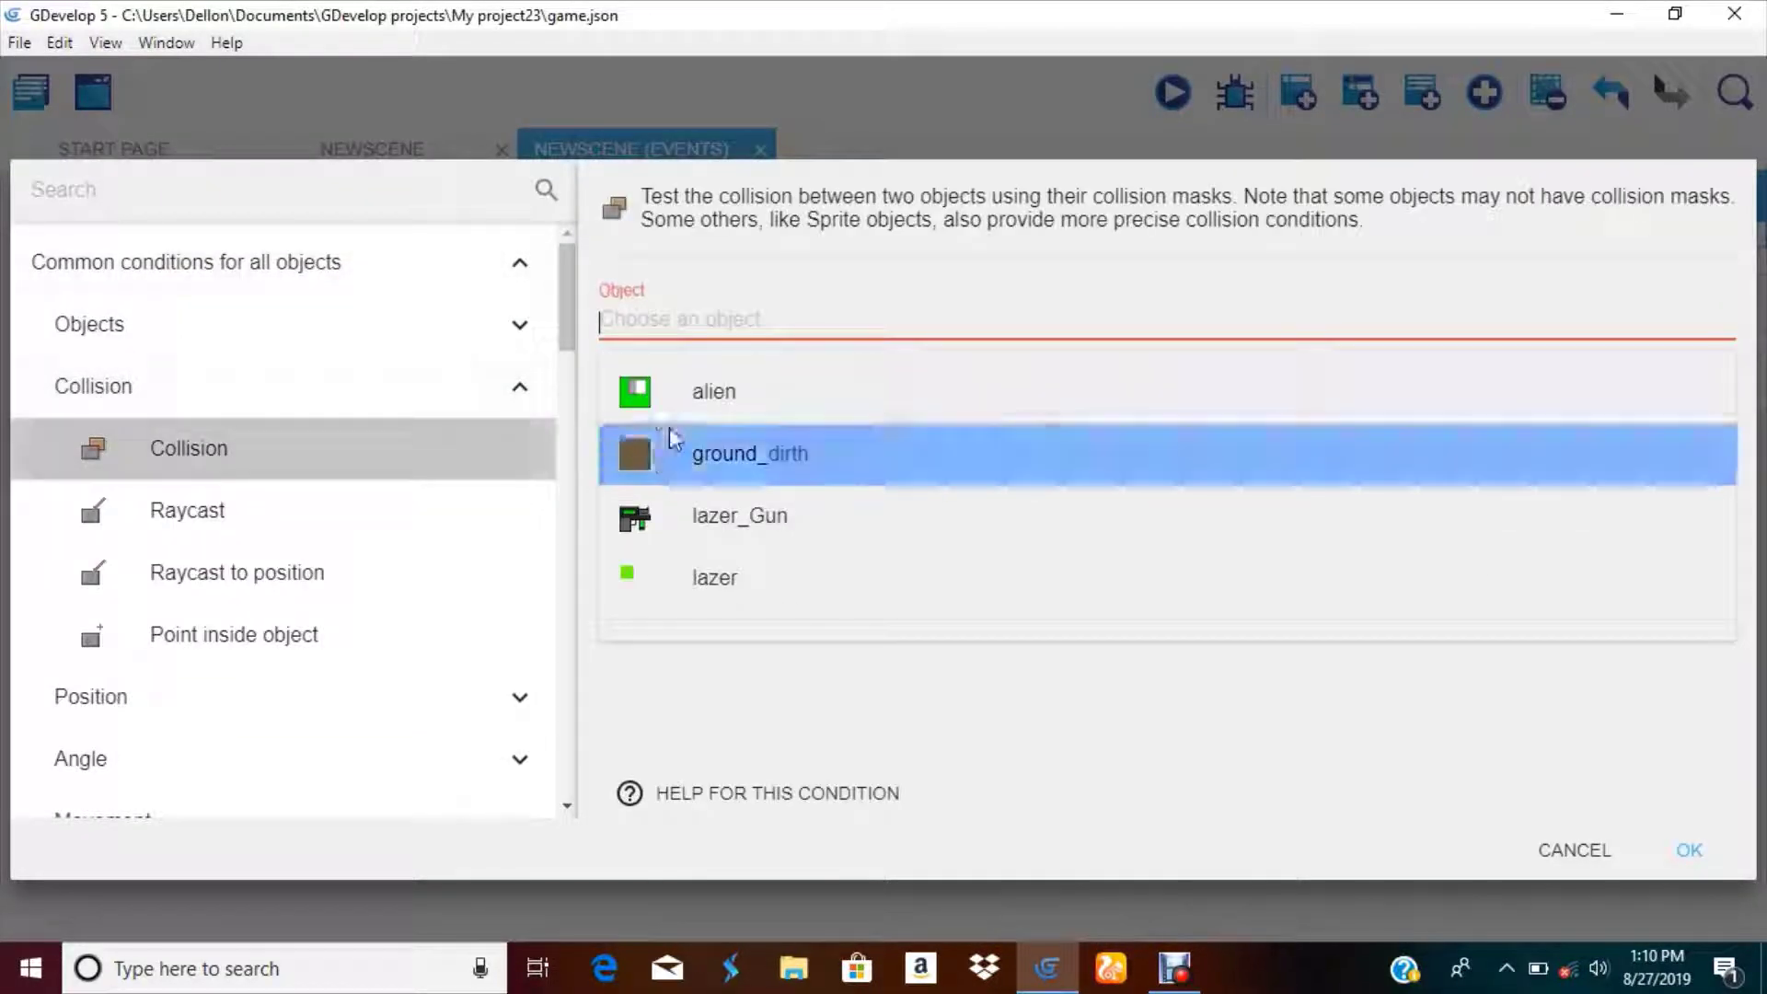
pyautogui.click(699, 393)
pyautogui.click(694, 412)
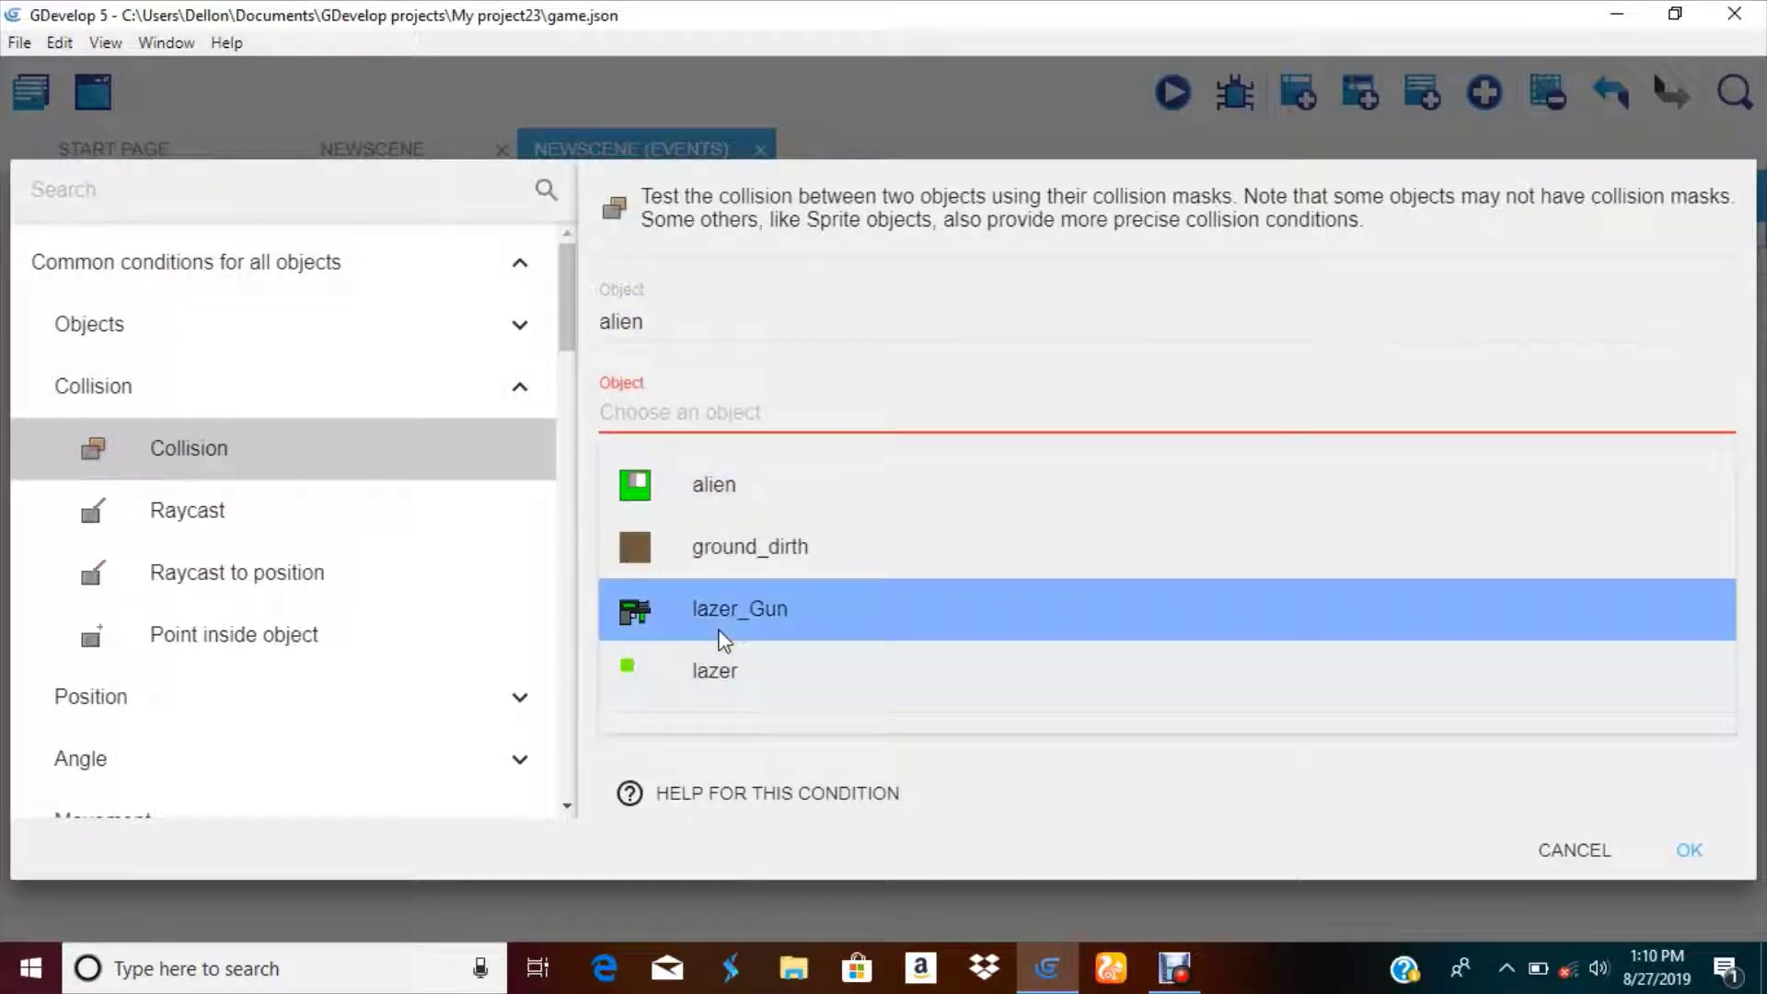
pyautogui.click(899, 616)
pyautogui.click(1696, 853)
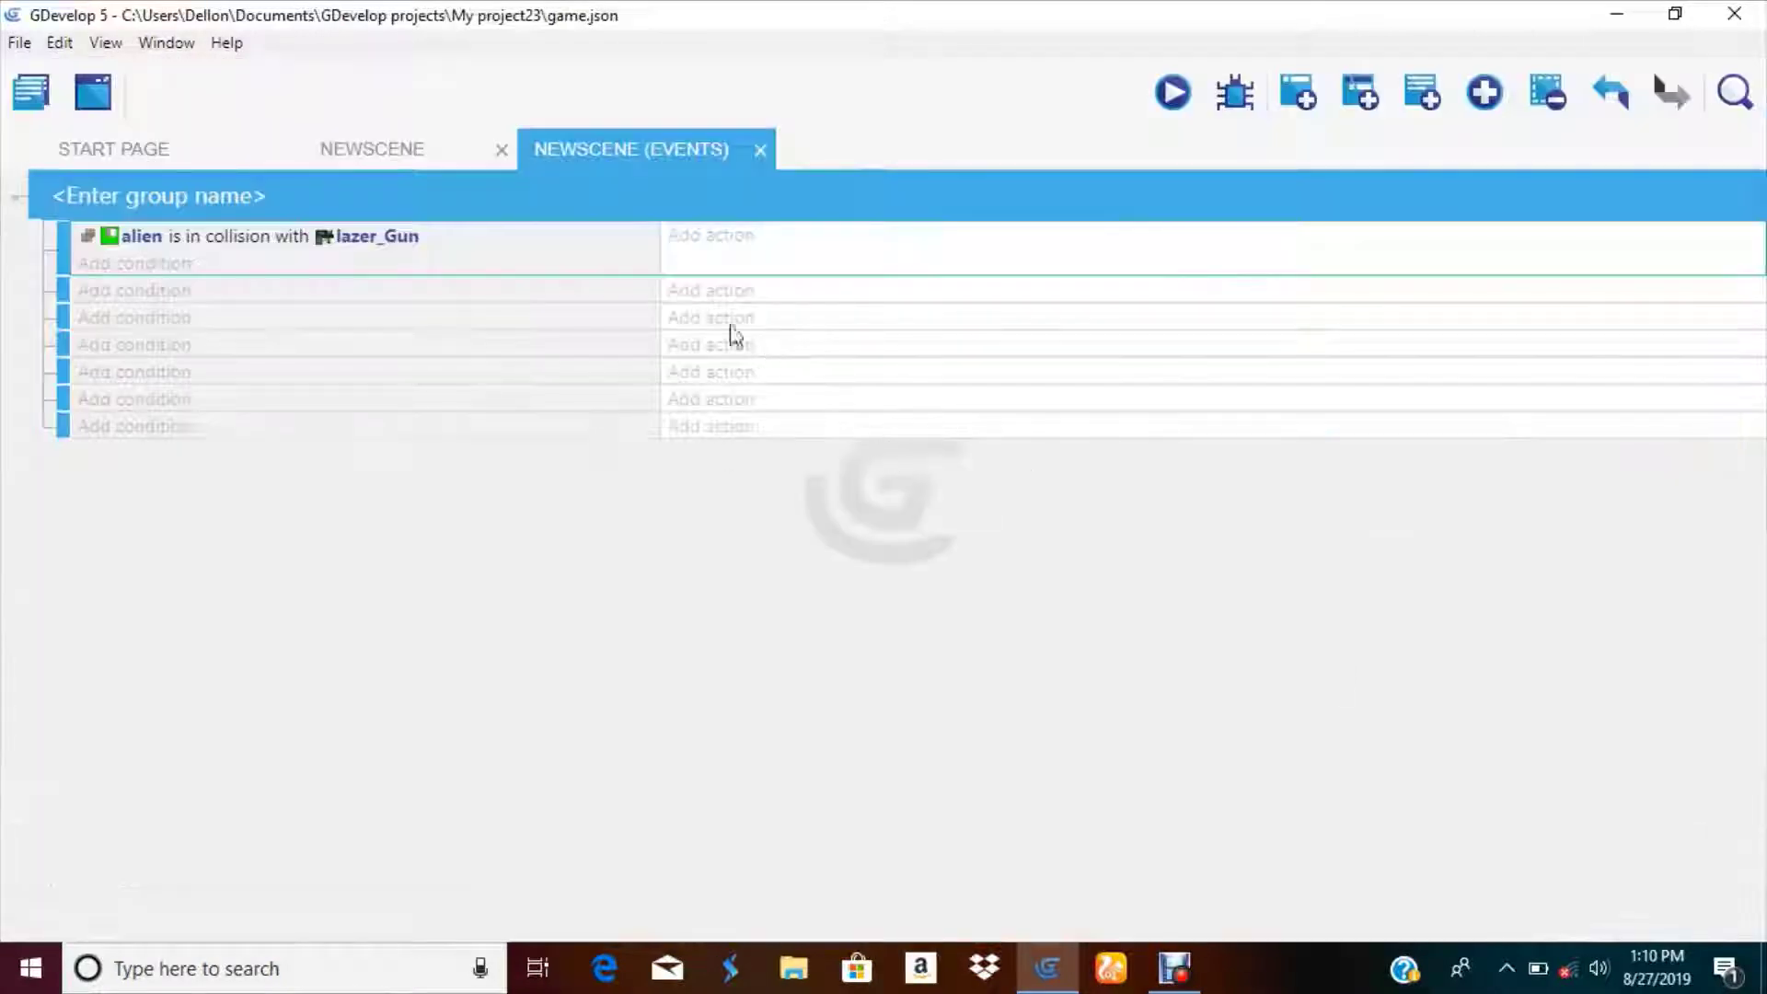
# - Add a Position of an object action for lazer_Gun to the collision event, with both modification signs as = (set to)
pyautogui.click(718, 245)
pyautogui.click(232, 276)
pyautogui.click(270, 690)
pyautogui.scroll(-5, 209, 611)
pyautogui.scroll(1, 209, 572)
pyautogui.click(209, 557)
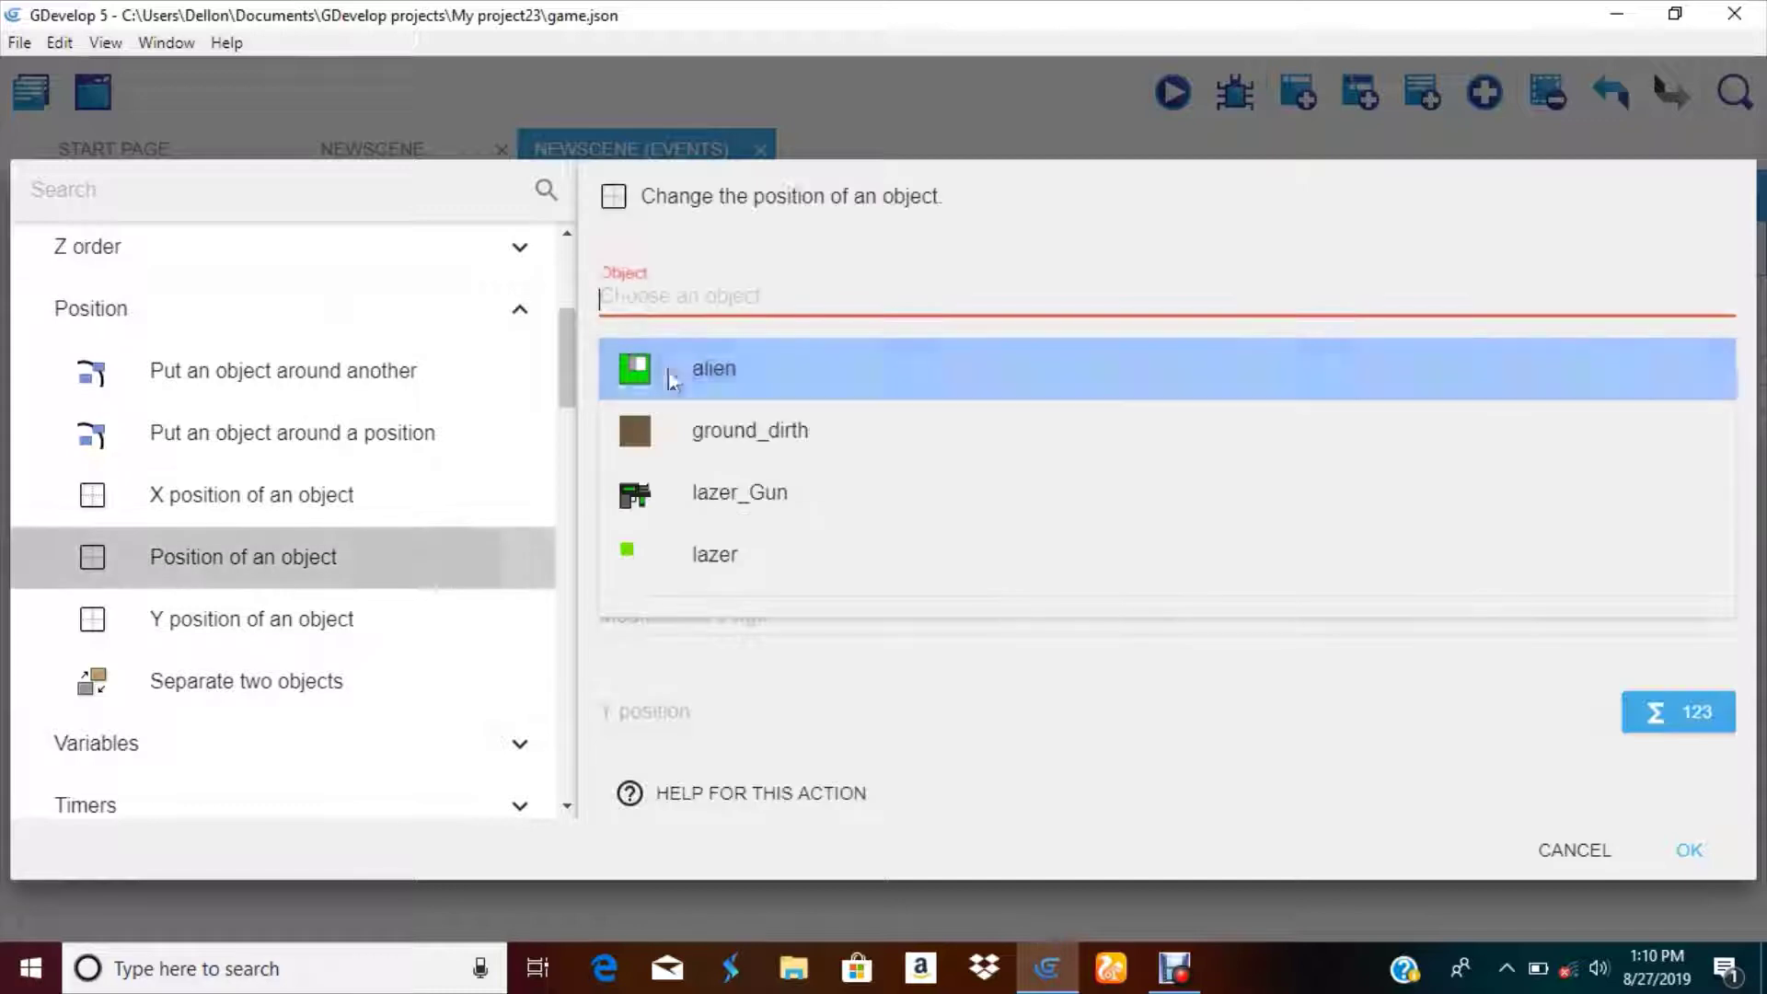
pyautogui.click(714, 510)
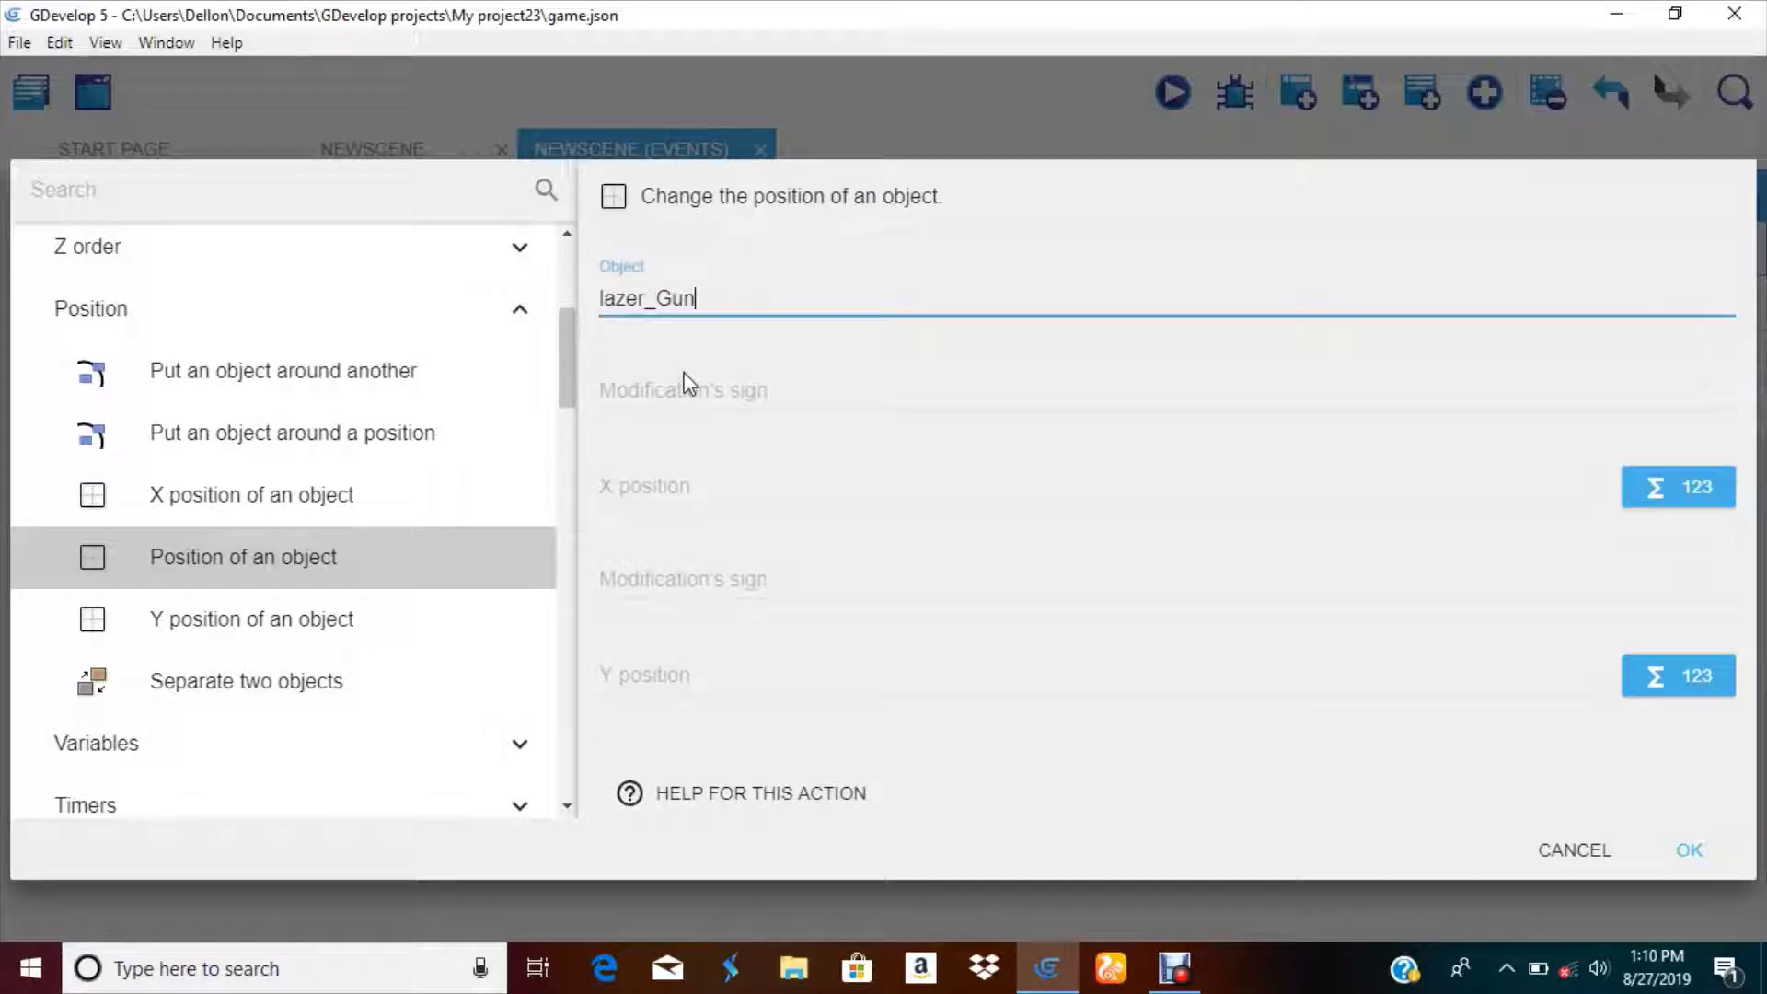
pyautogui.click(672, 386)
pyautogui.click(684, 392)
pyautogui.click(678, 578)
pyautogui.click(681, 575)
# - Set the action's X position to the alien's X position expression, alien.X()
pyautogui.click(678, 488)
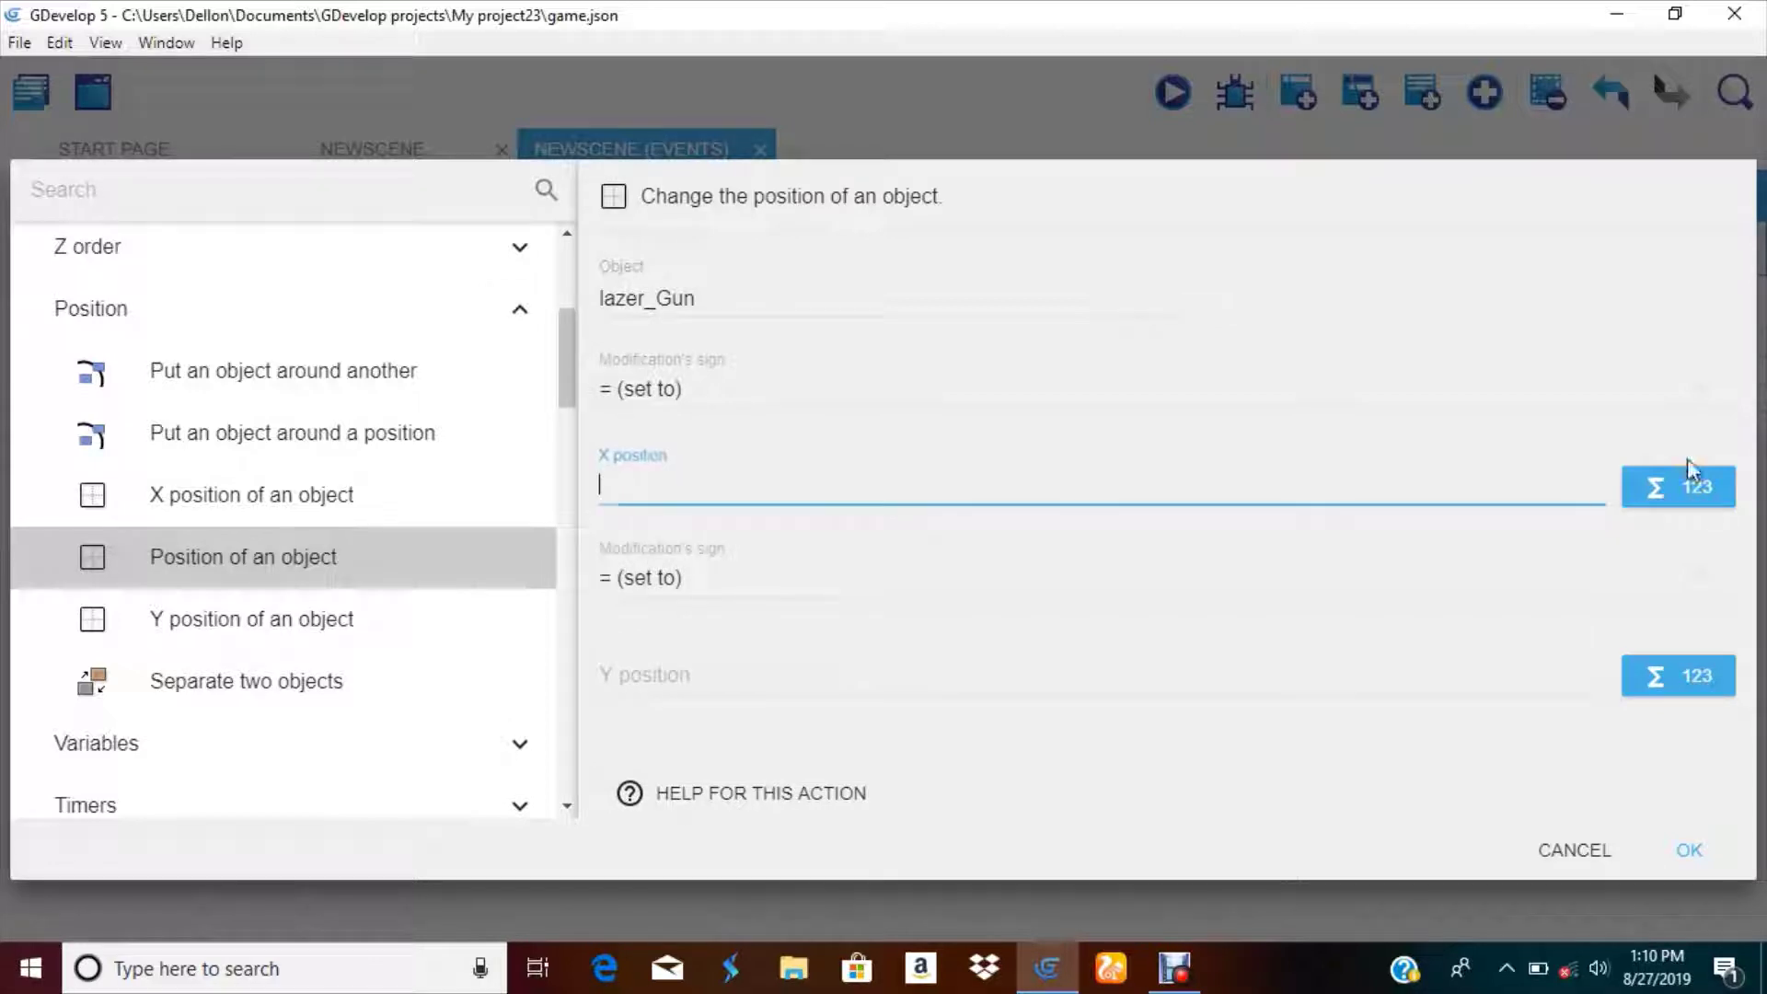
pyautogui.click(875, 619)
pyautogui.scroll(-2, 776, 857)
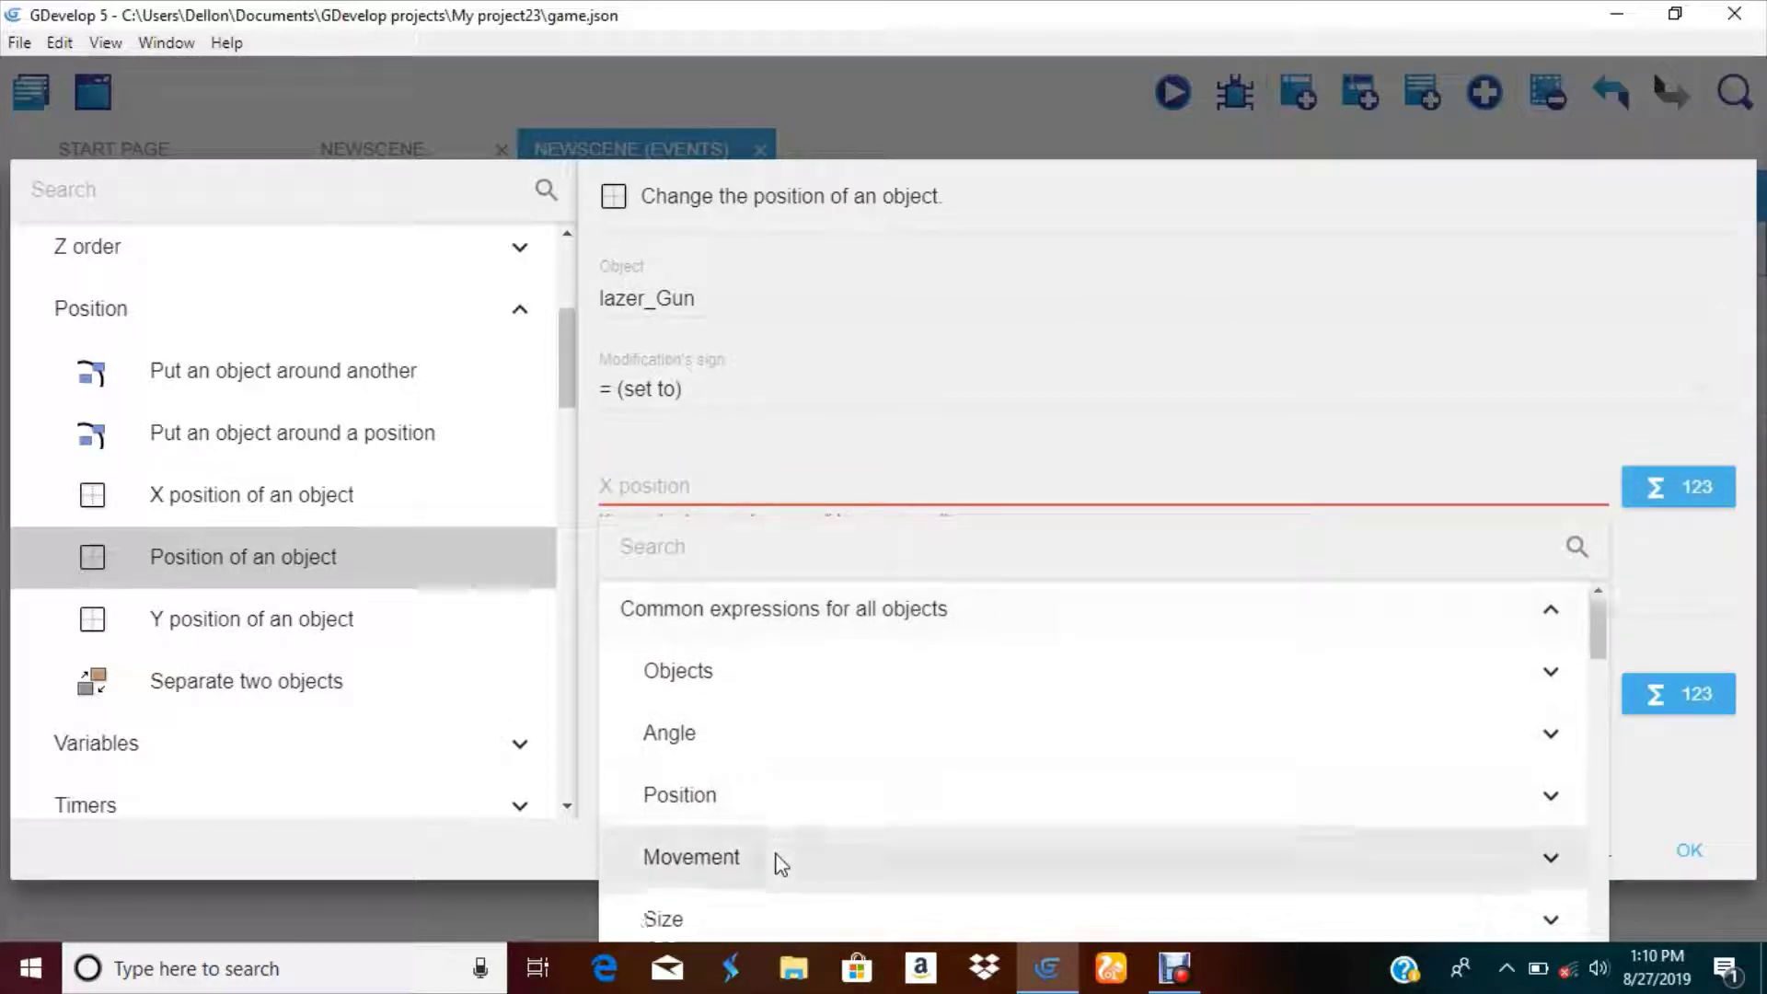
pyautogui.click(692, 690)
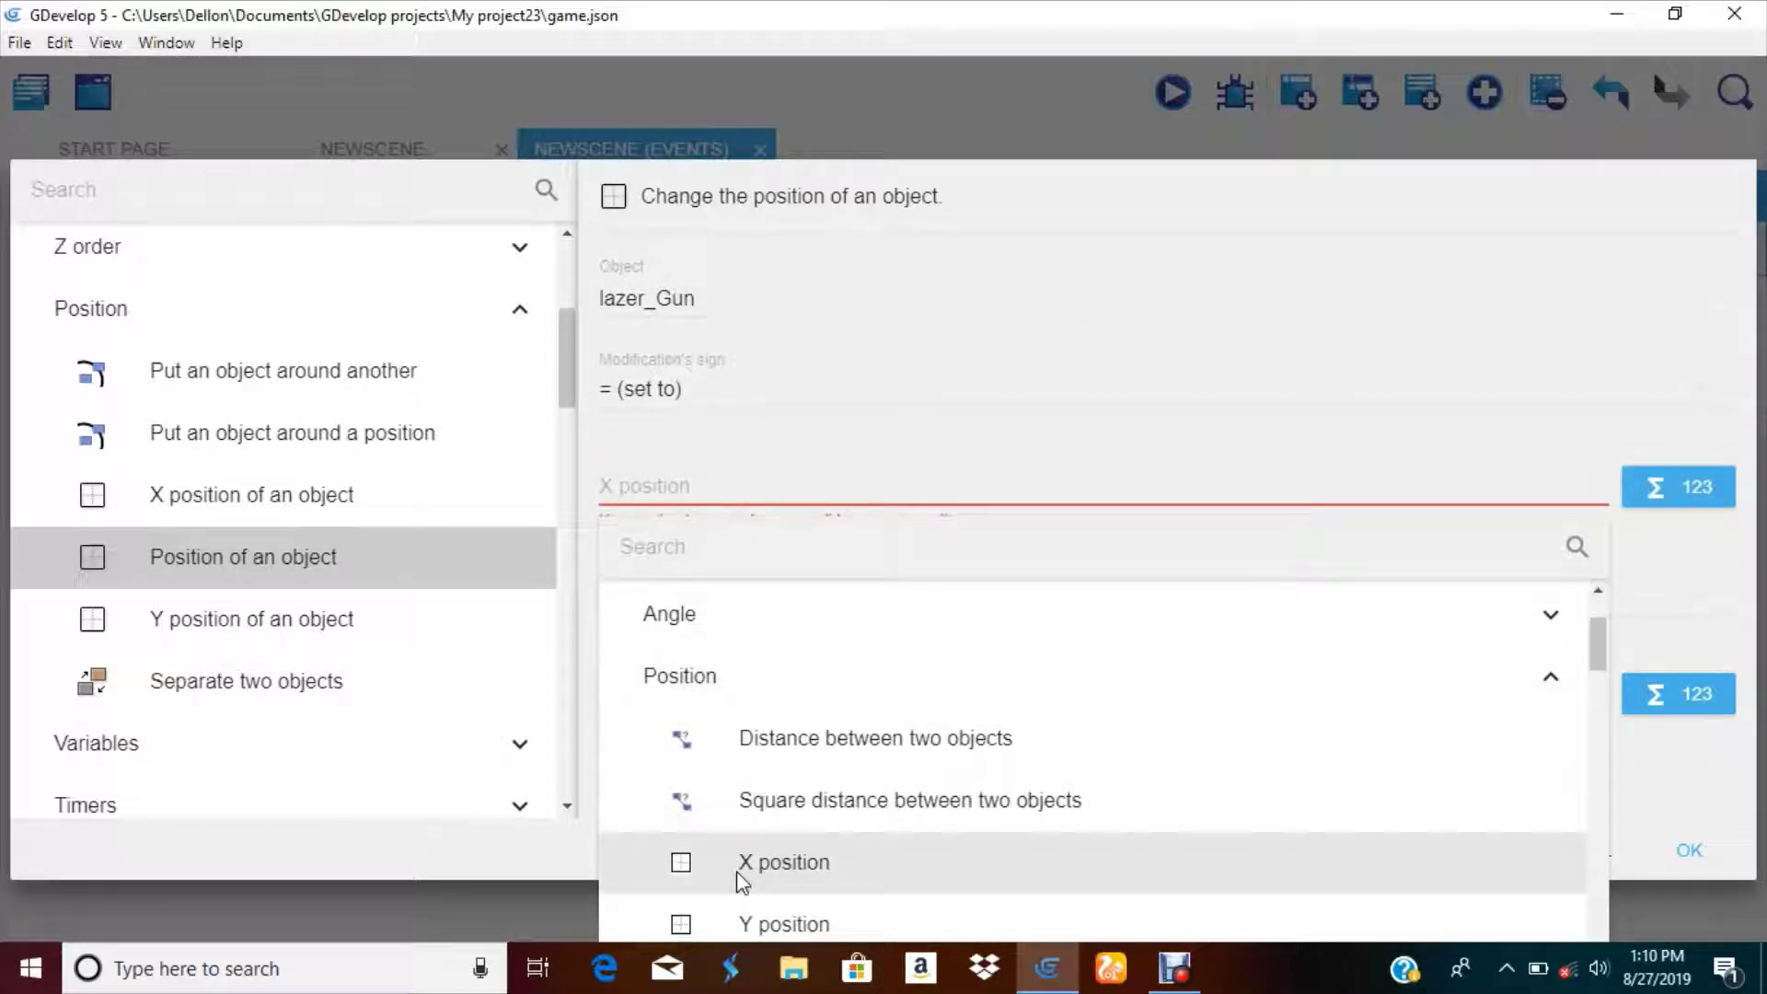
pyautogui.click(768, 869)
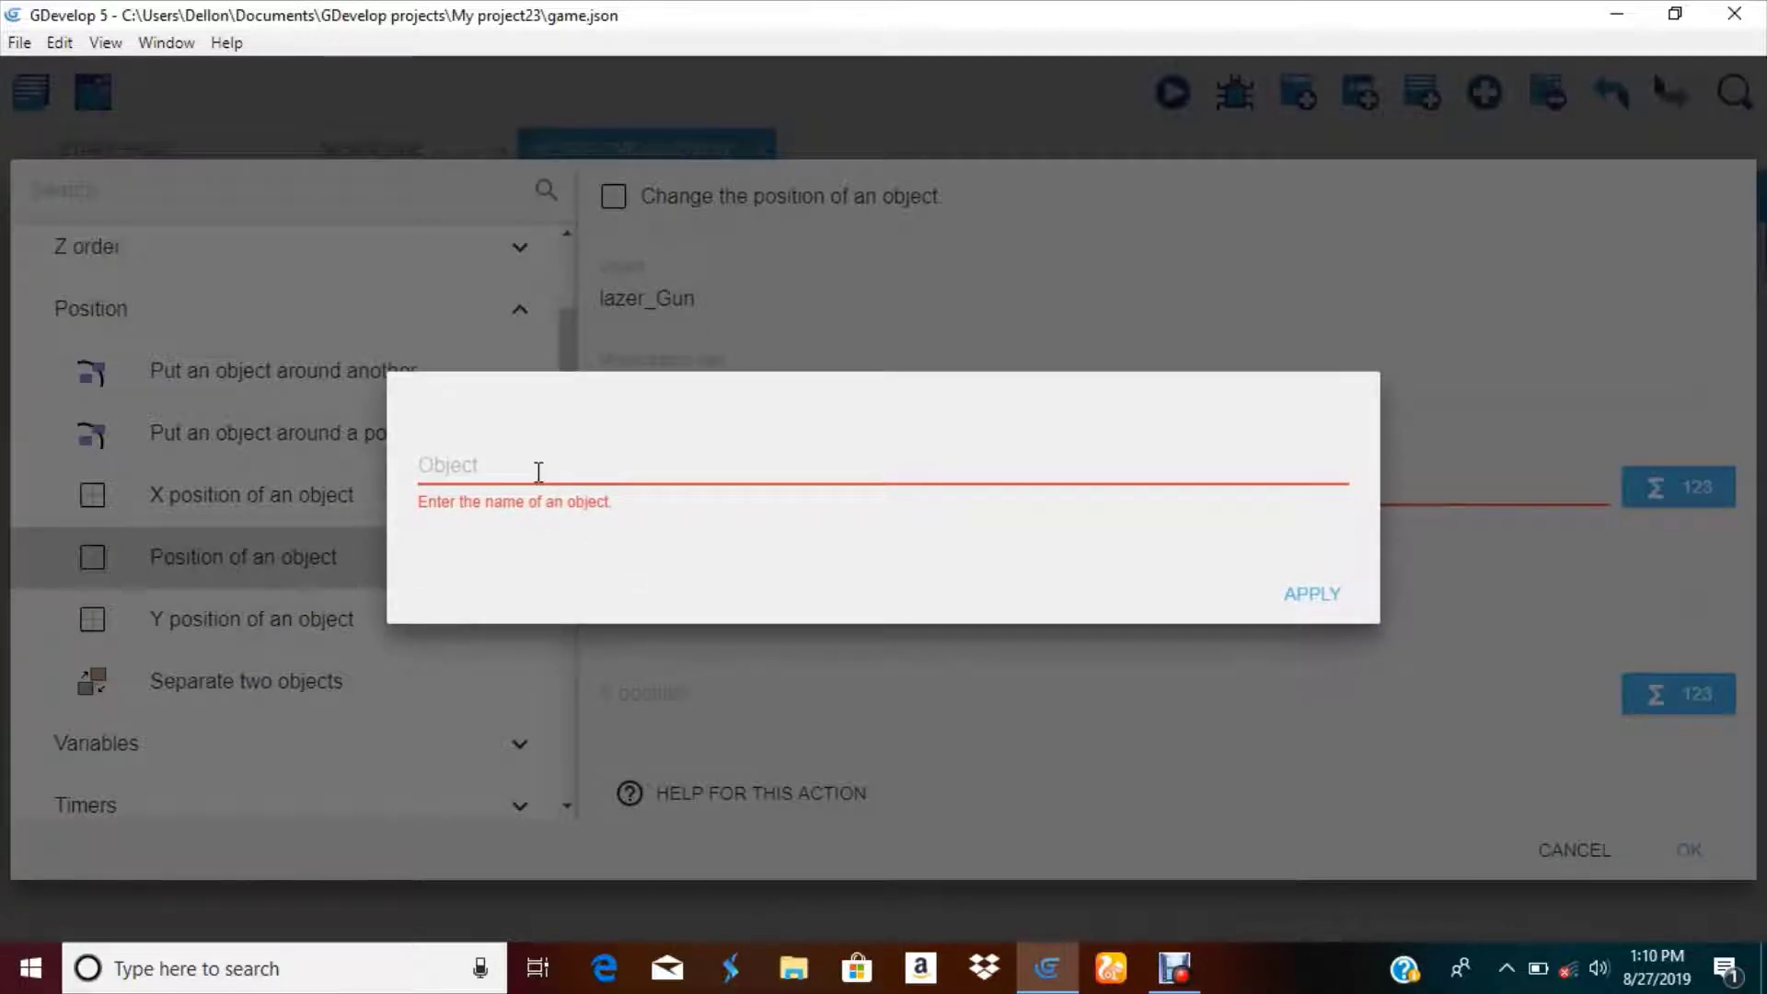
pyautogui.click(538, 473)
pyautogui.press('Return')
pyautogui.click(1293, 582)
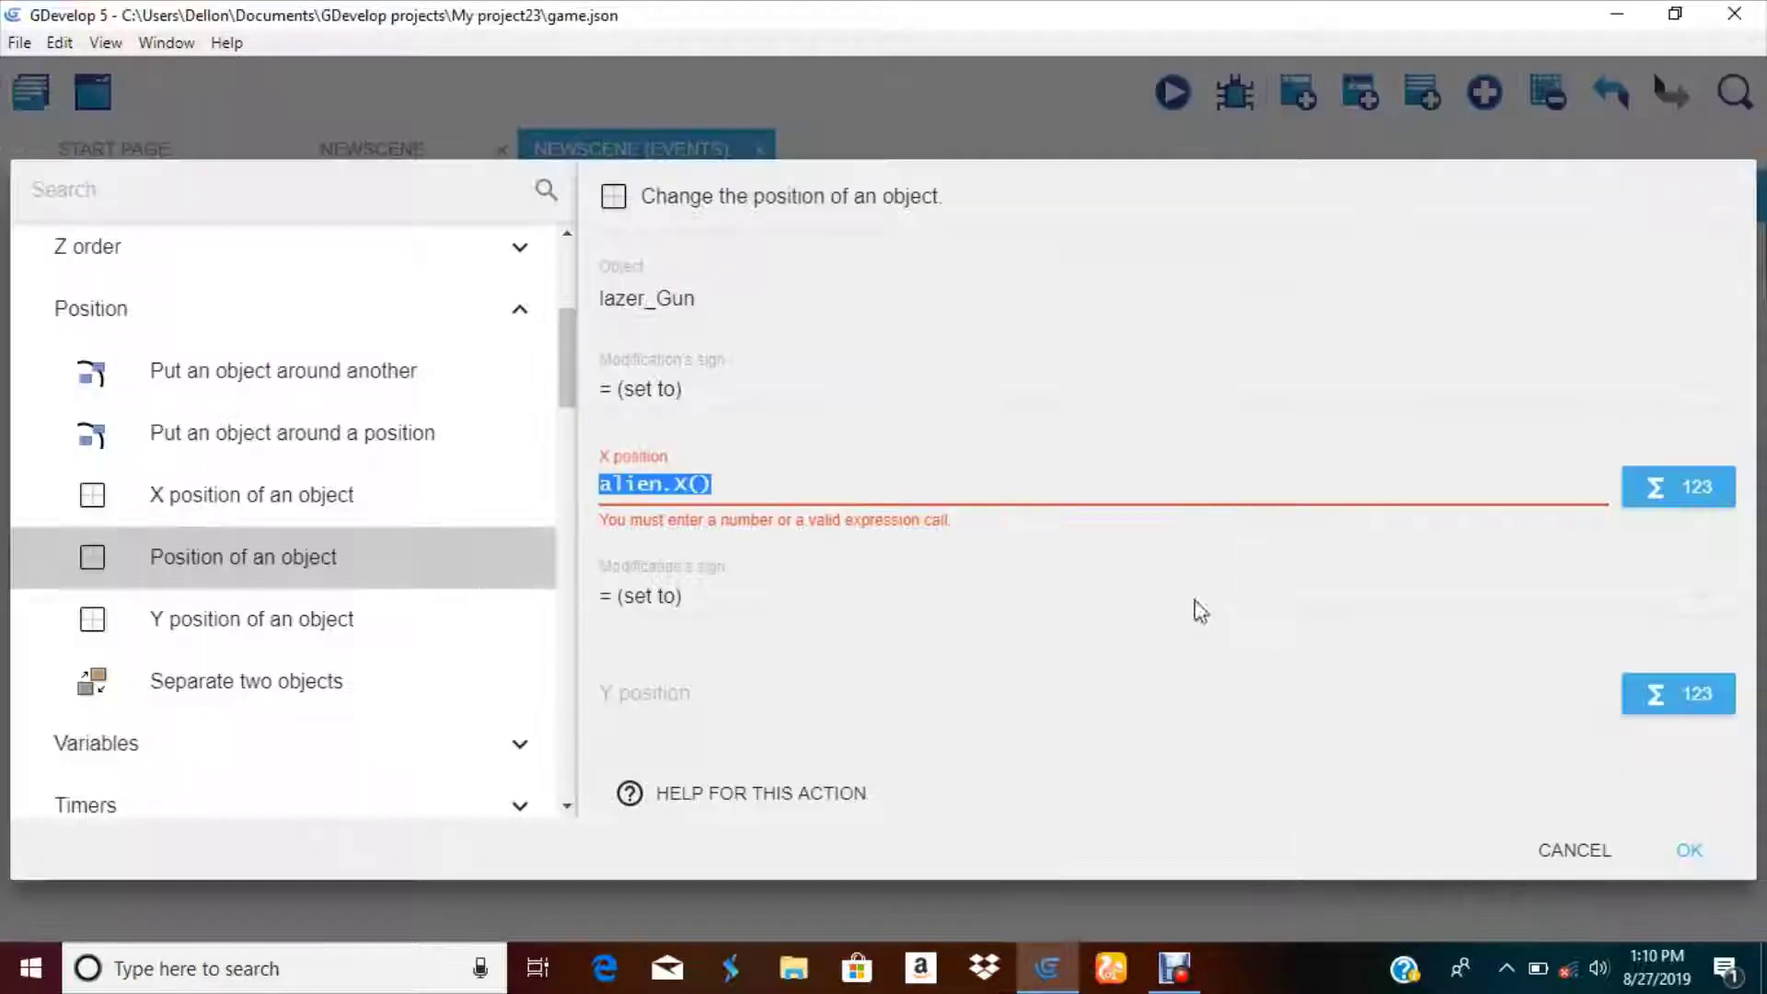
# - Set the action's Y position to the expression alien.Y() and confirm the action
pyautogui.click(789, 697)
pyautogui.click(1693, 681)
pyautogui.click(833, 808)
pyautogui.scroll(-1, 710, 831)
pyautogui.scroll(1, 729, 831)
pyautogui.click(711, 865)
pyautogui.scroll(-1, 736, 860)
pyautogui.click(749, 854)
pyautogui.click(606, 473)
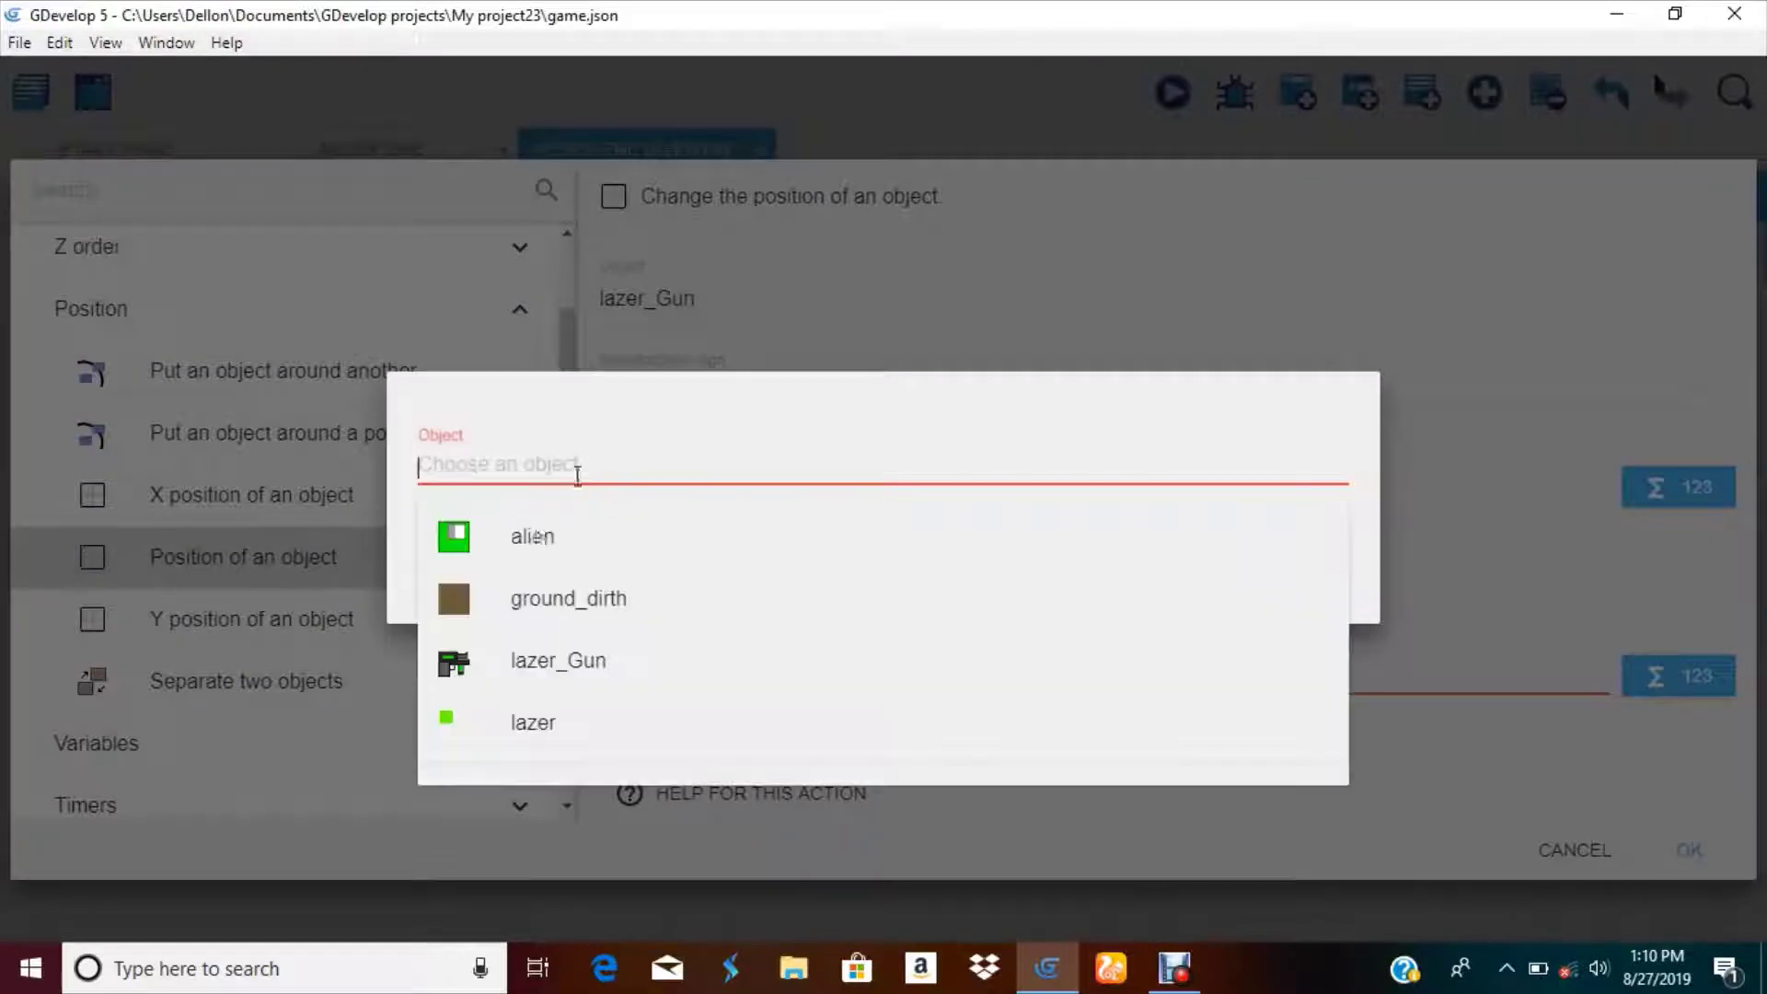
pyautogui.click(533, 537)
pyautogui.click(1320, 589)
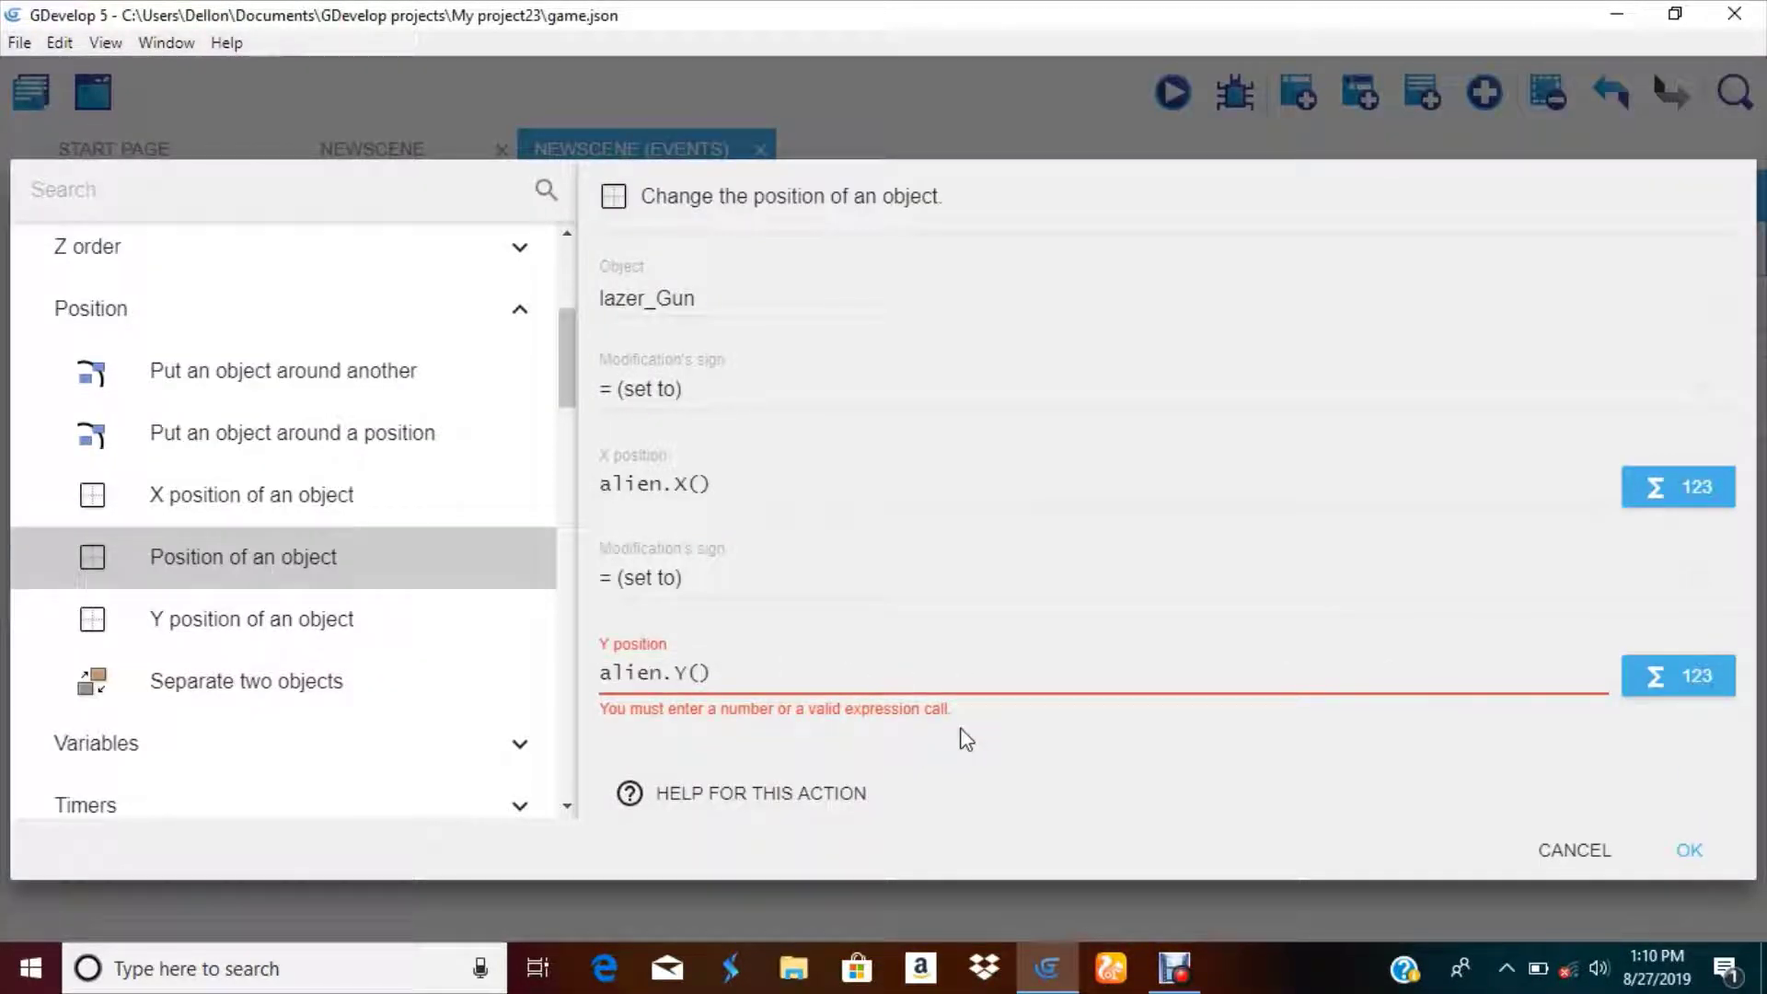
pyautogui.click(1688, 849)
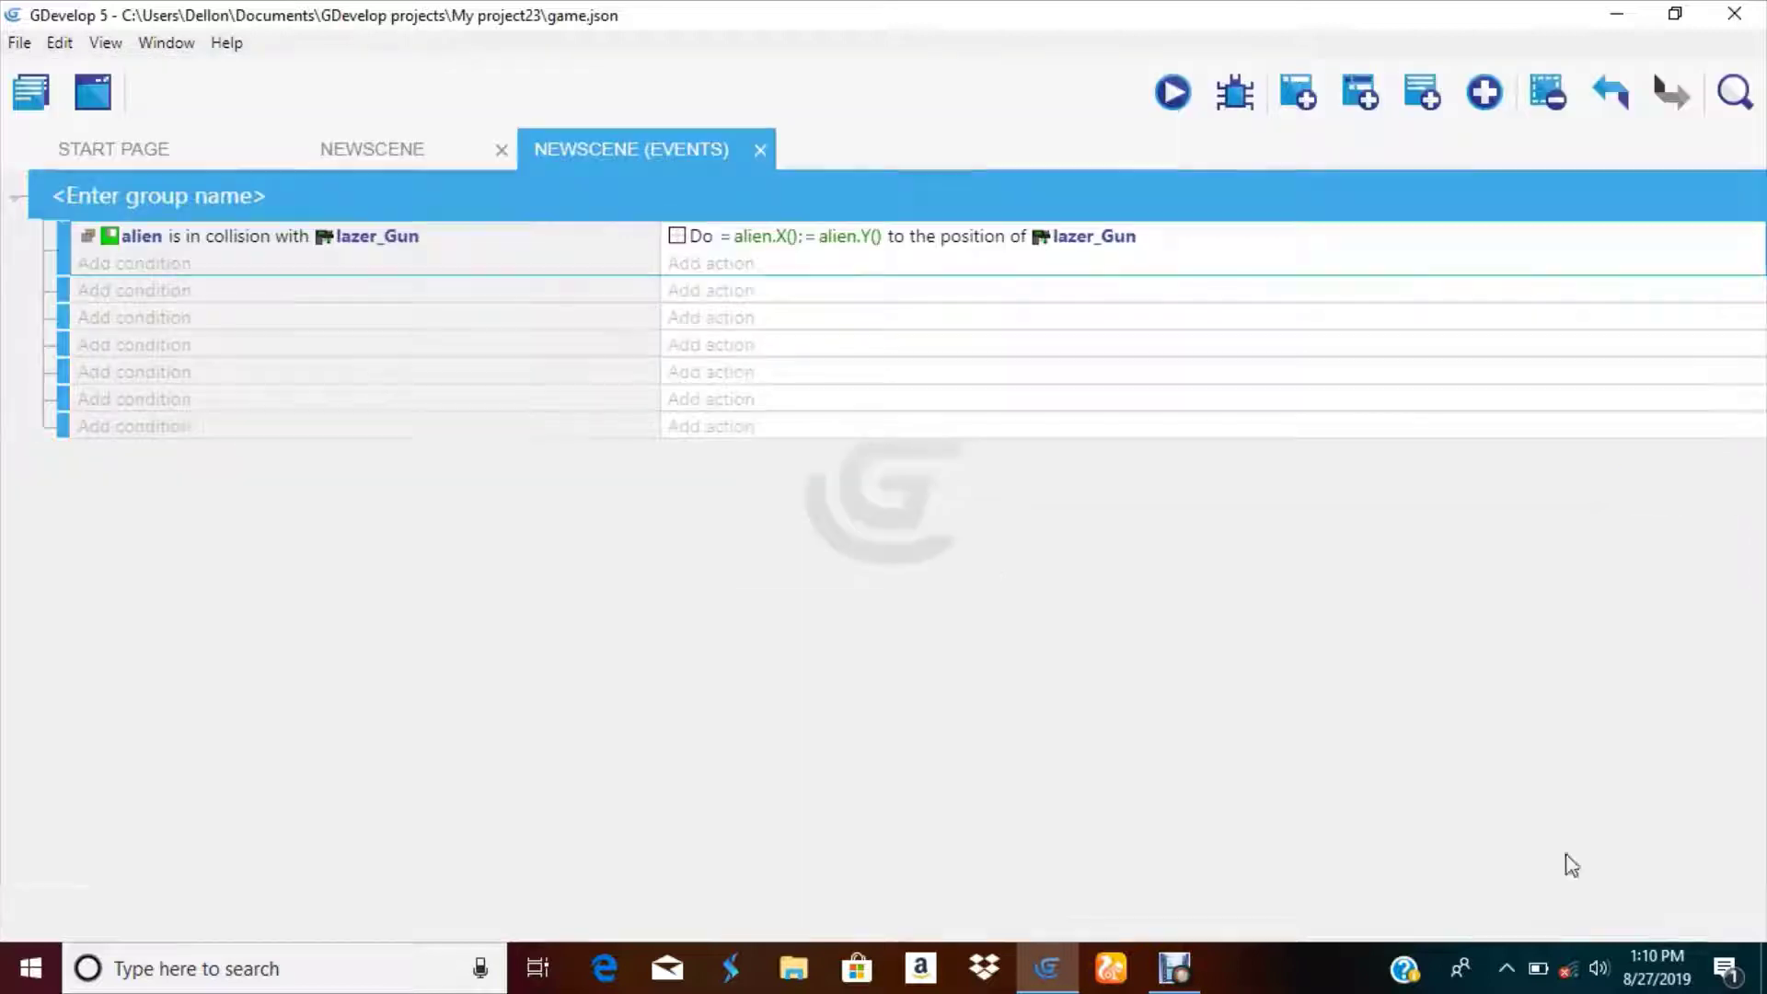
# - Look up the names of the custom points defined on the alien sprite
pyautogui.click(392, 155)
pyautogui.click(1727, 239)
pyautogui.click(1596, 360)
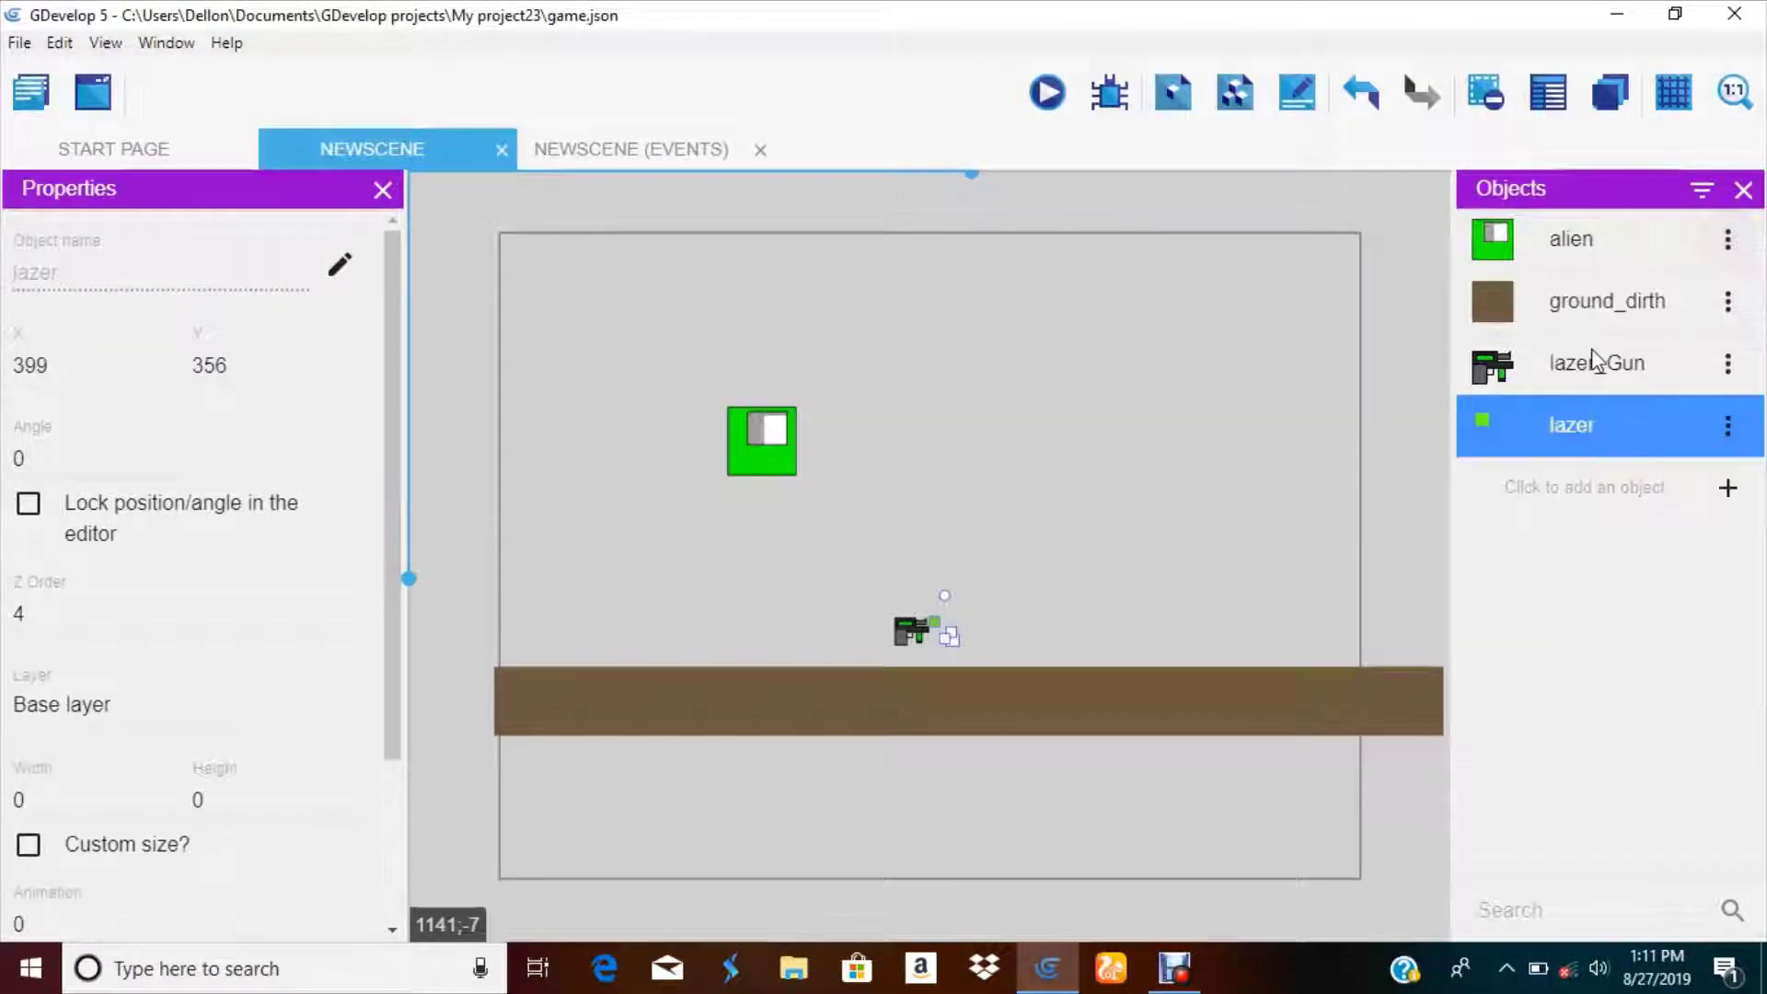
pyautogui.click(688, 655)
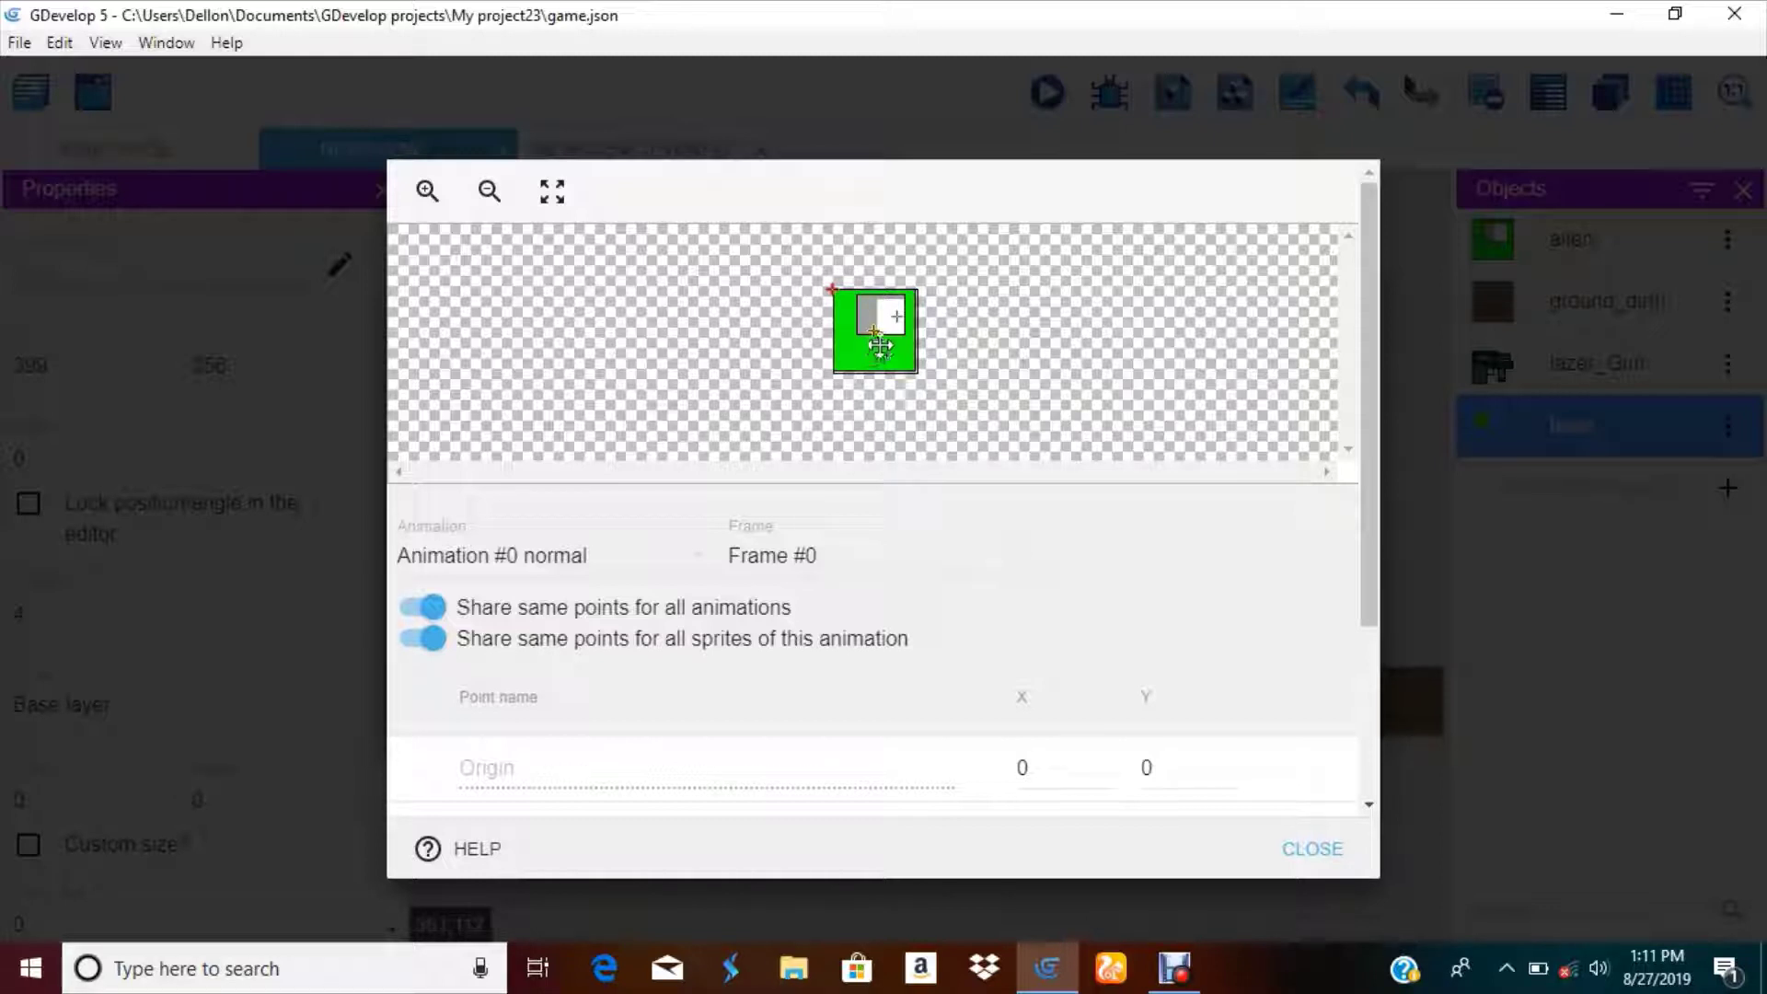
pyautogui.scroll(-3, 722, 676)
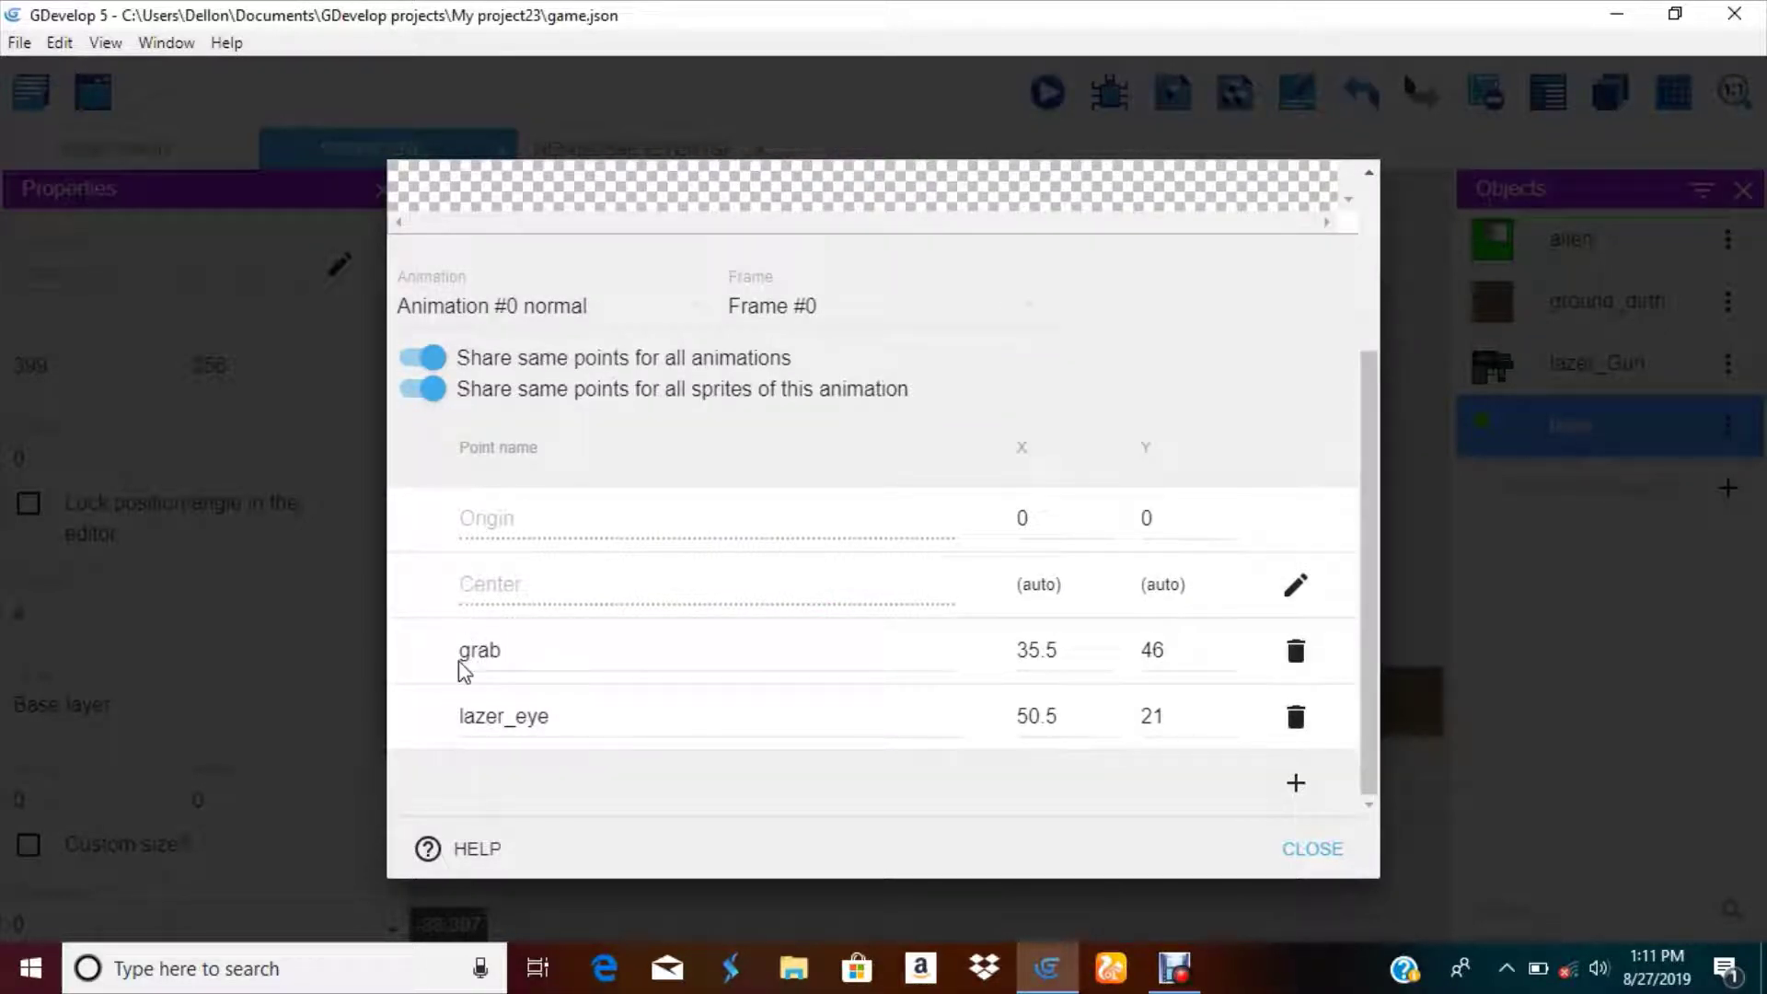
pyautogui.click(1321, 848)
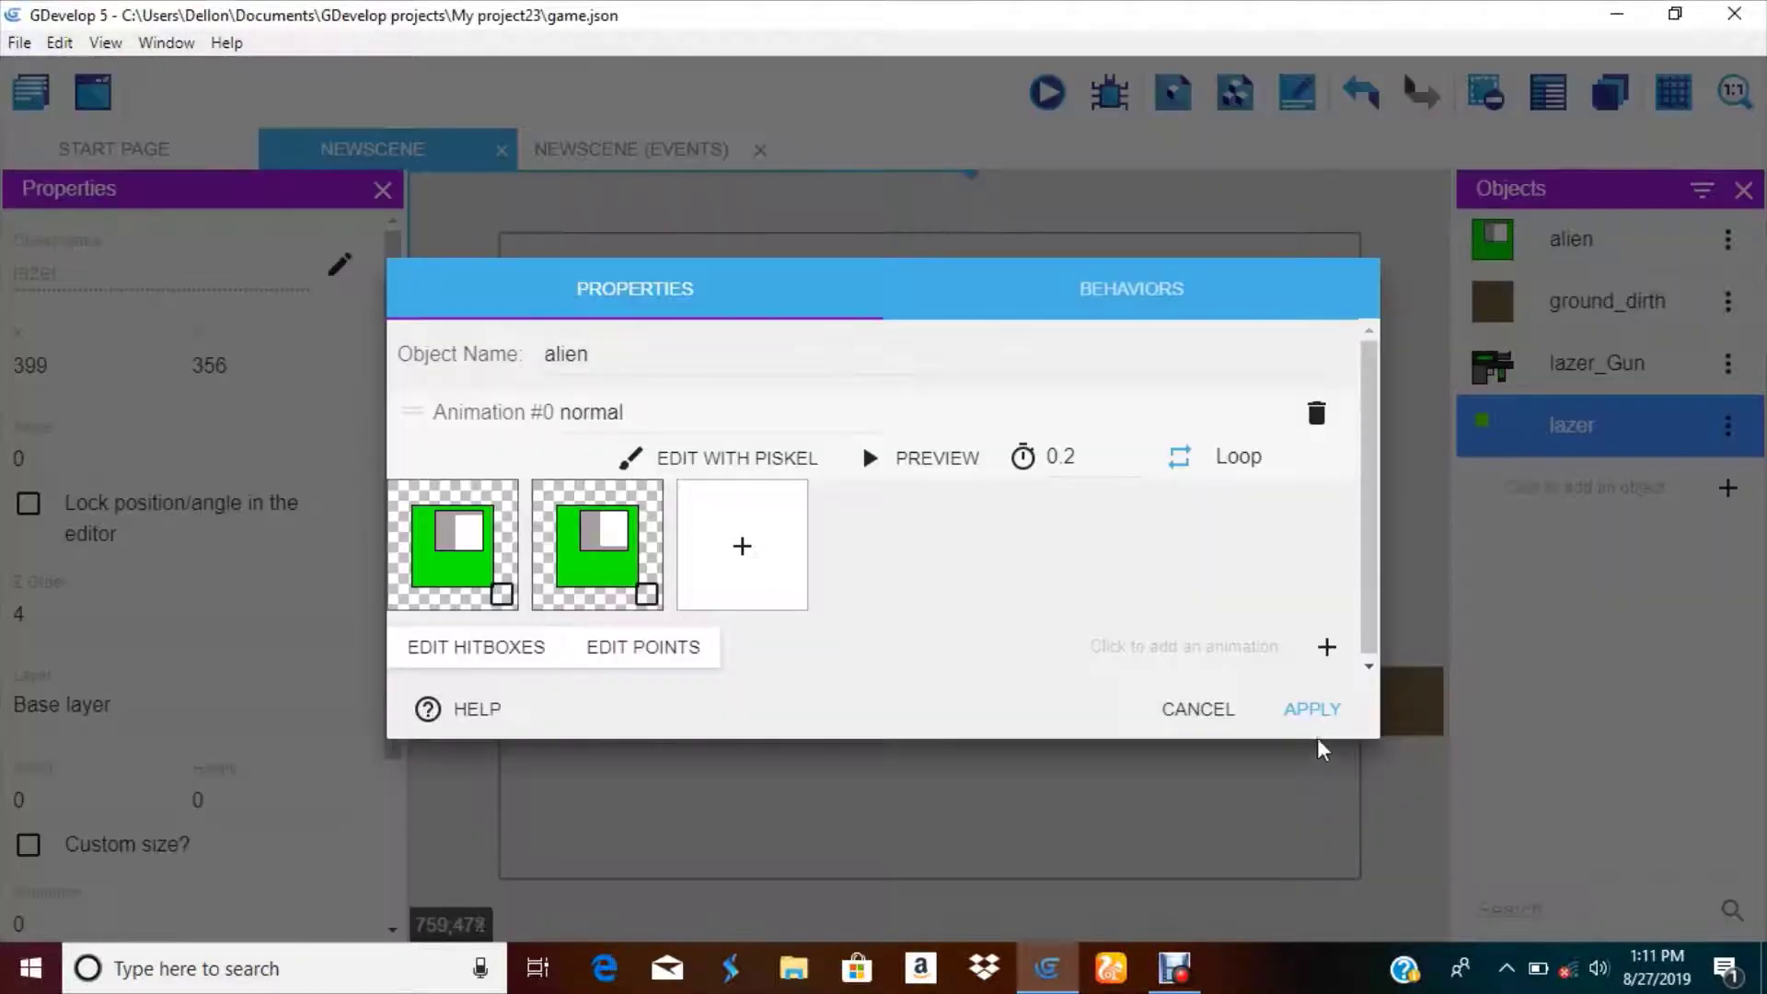
pyautogui.click(1307, 709)
# - Edit the lazer_Gun position action to use the alien's grab point: X alien.X("grab") and Y alien.Y("grab")
pyautogui.click(614, 158)
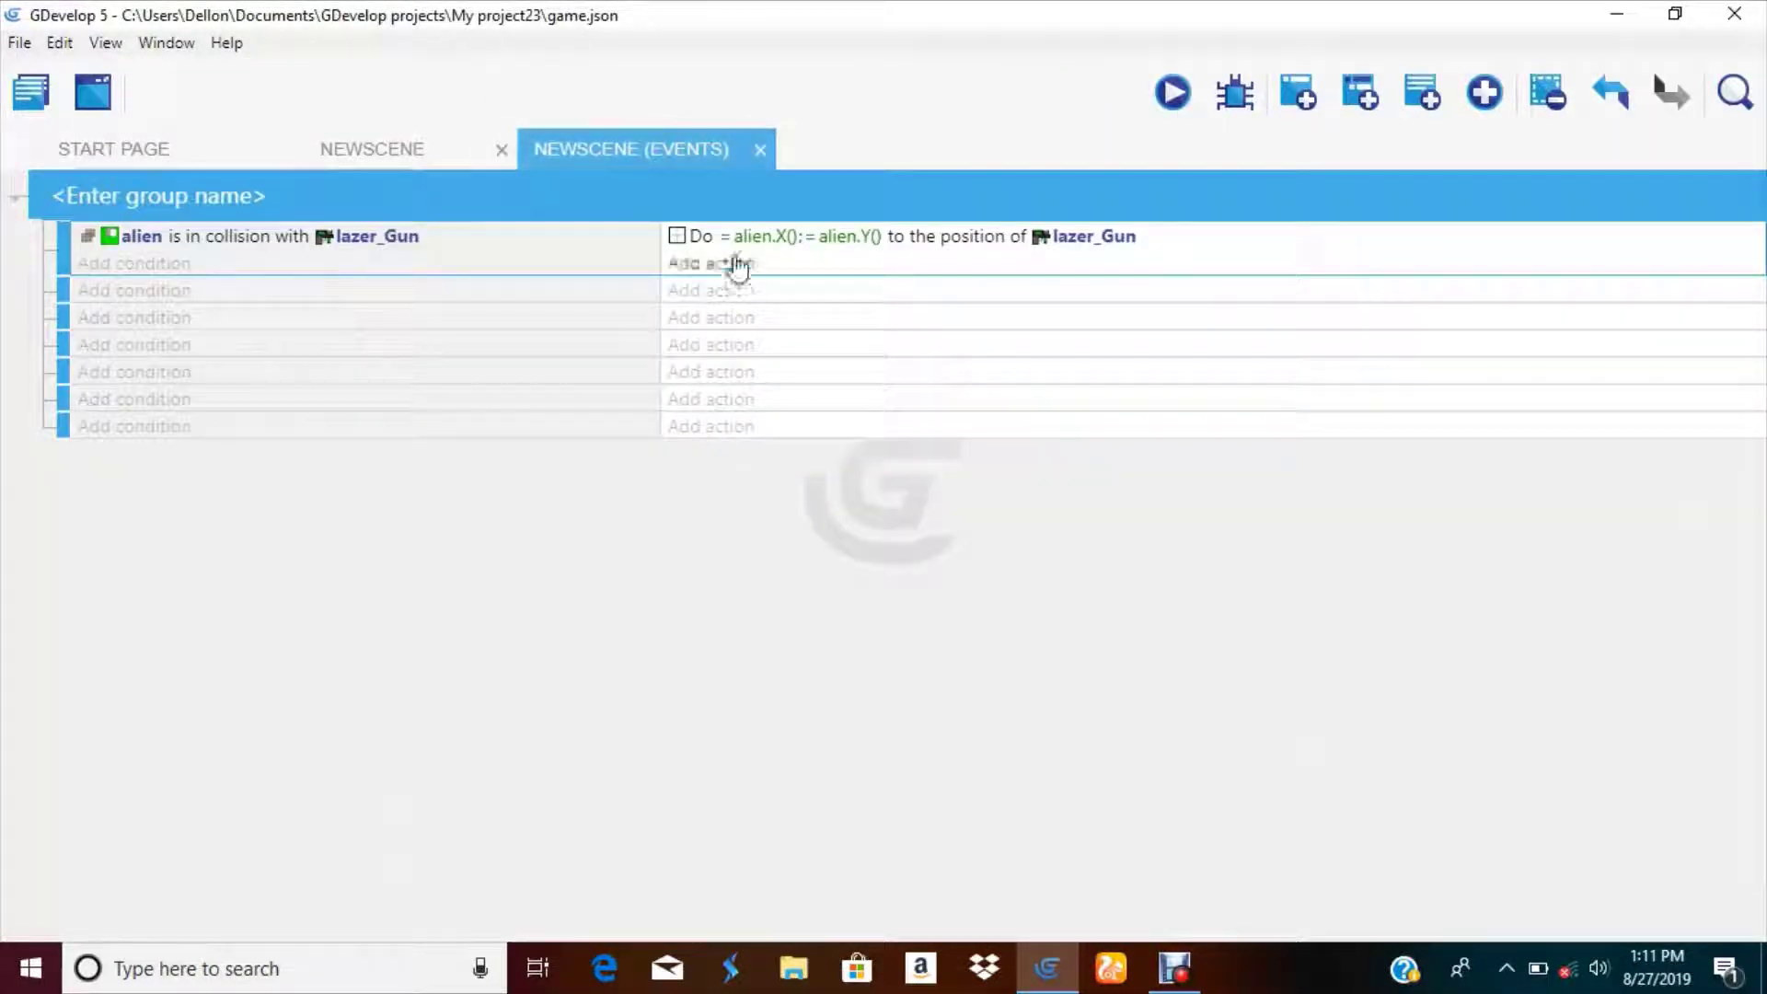
pyautogui.doubleClick(698, 236)
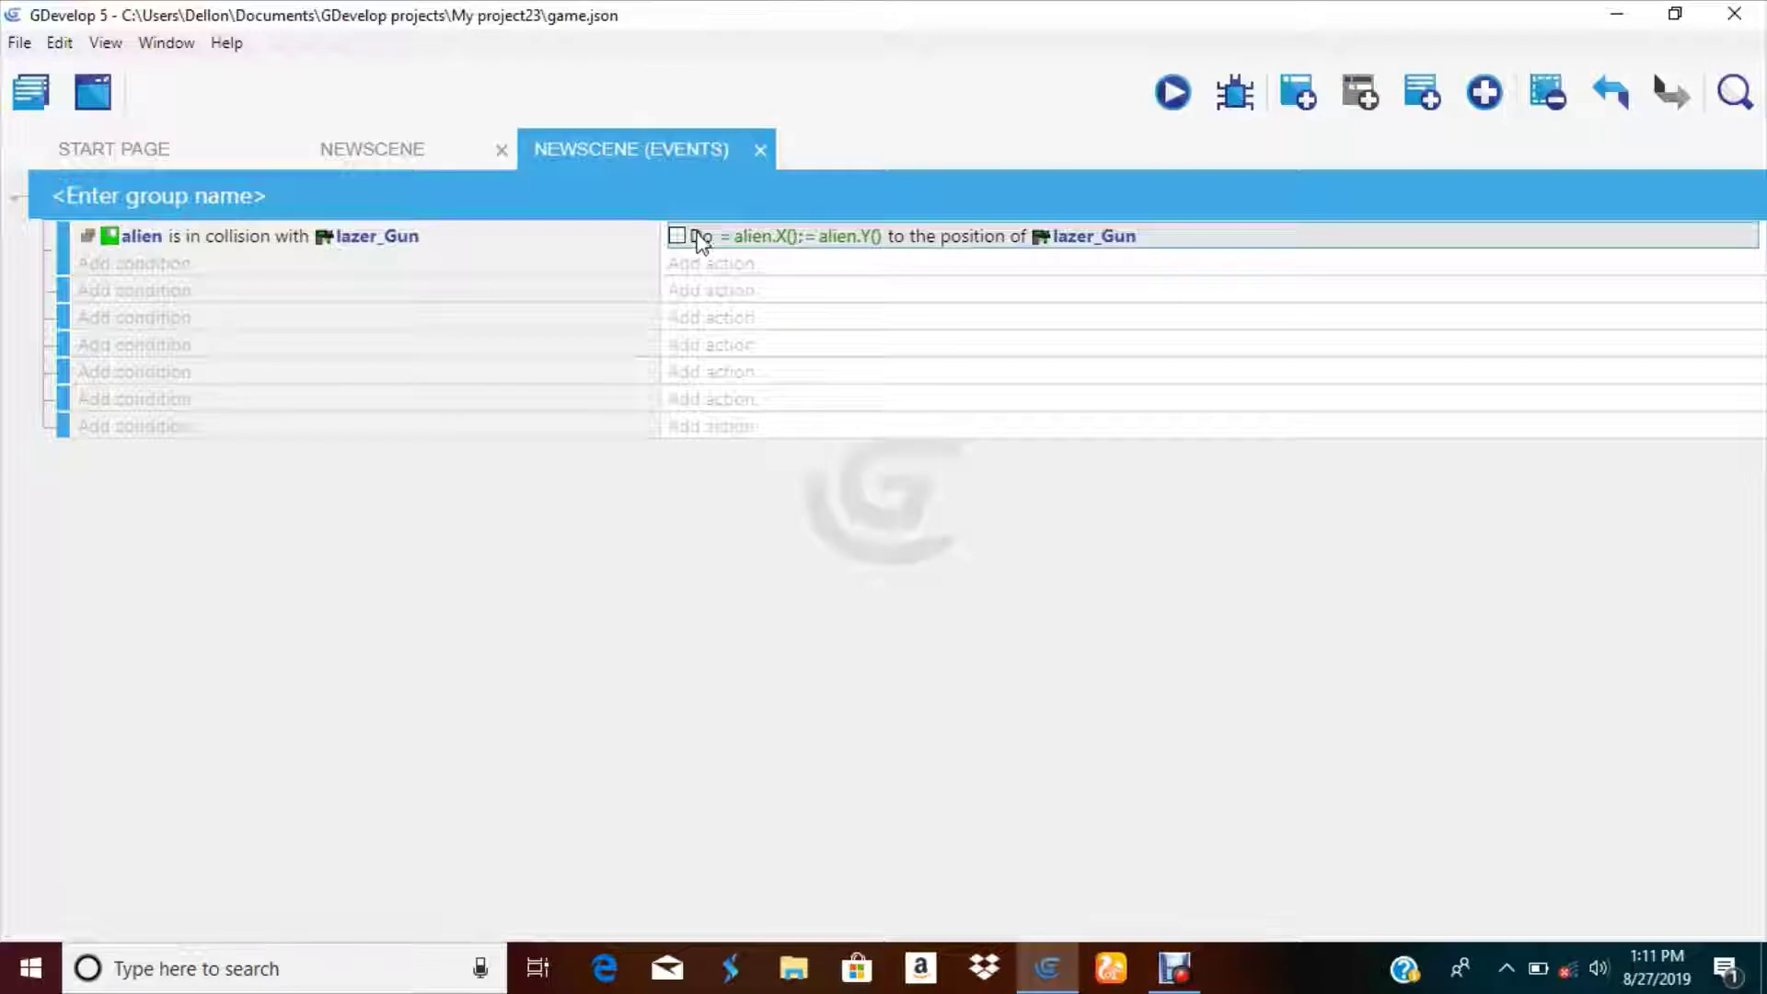
pyautogui.click(700, 485)
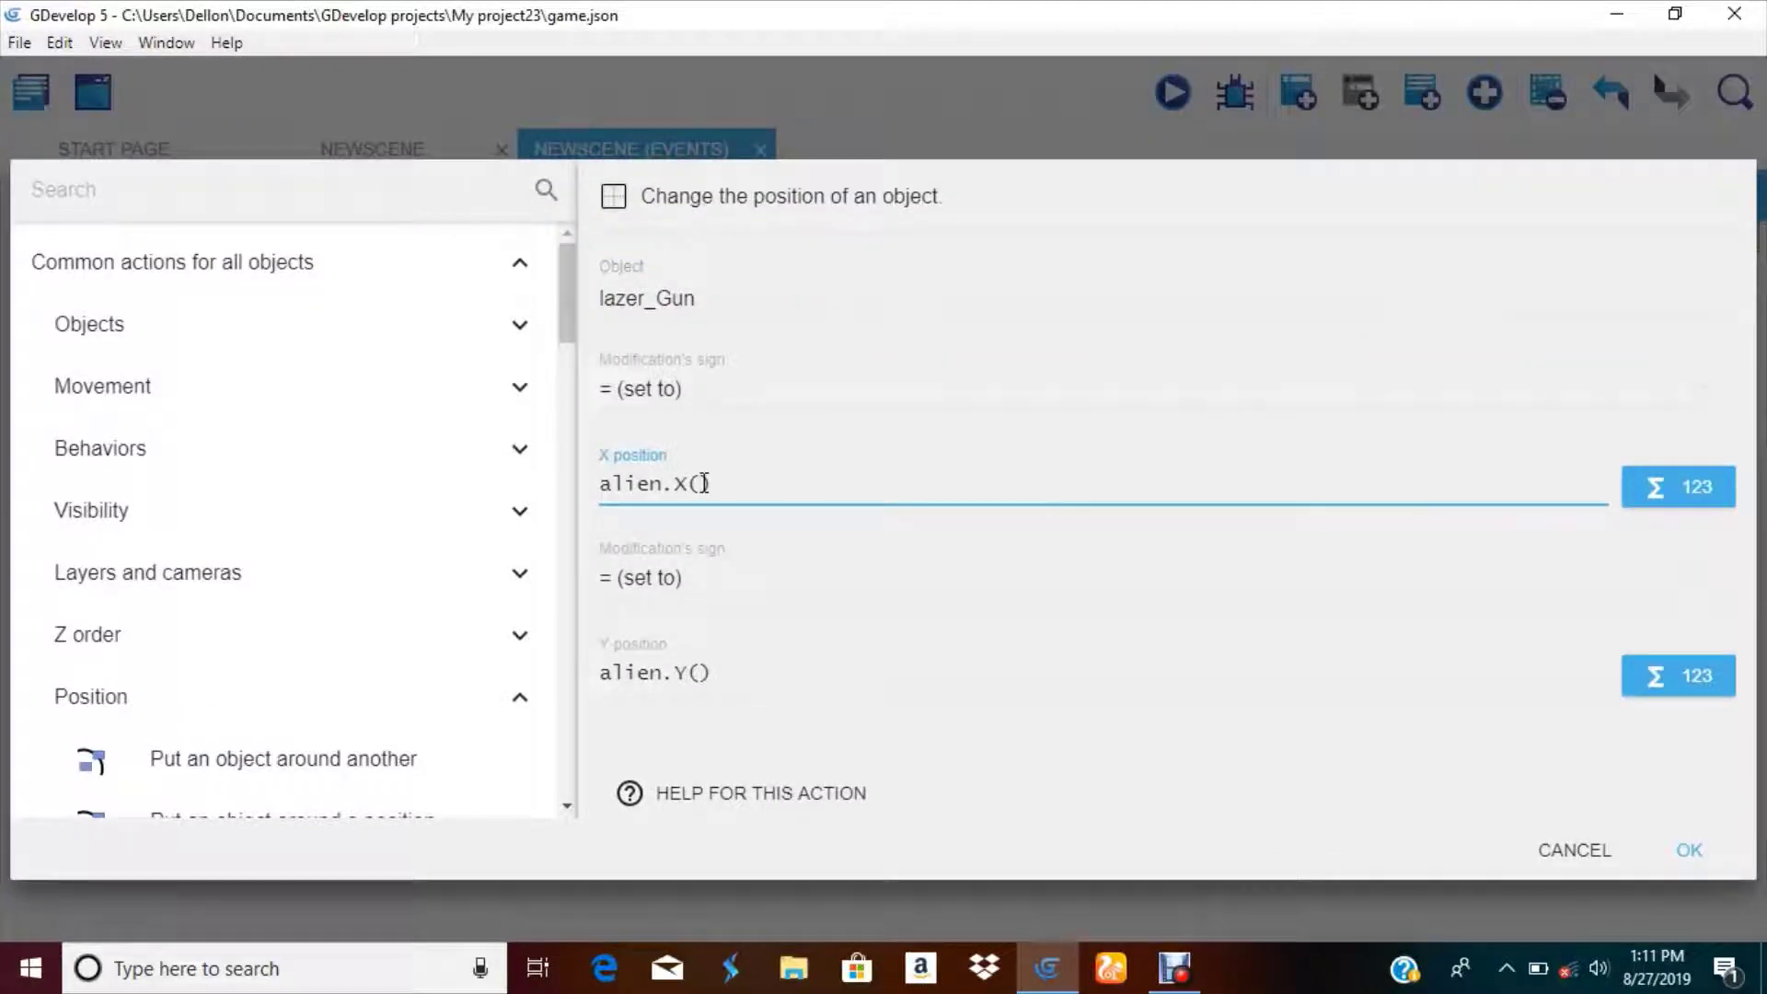
pyautogui.write('grab')
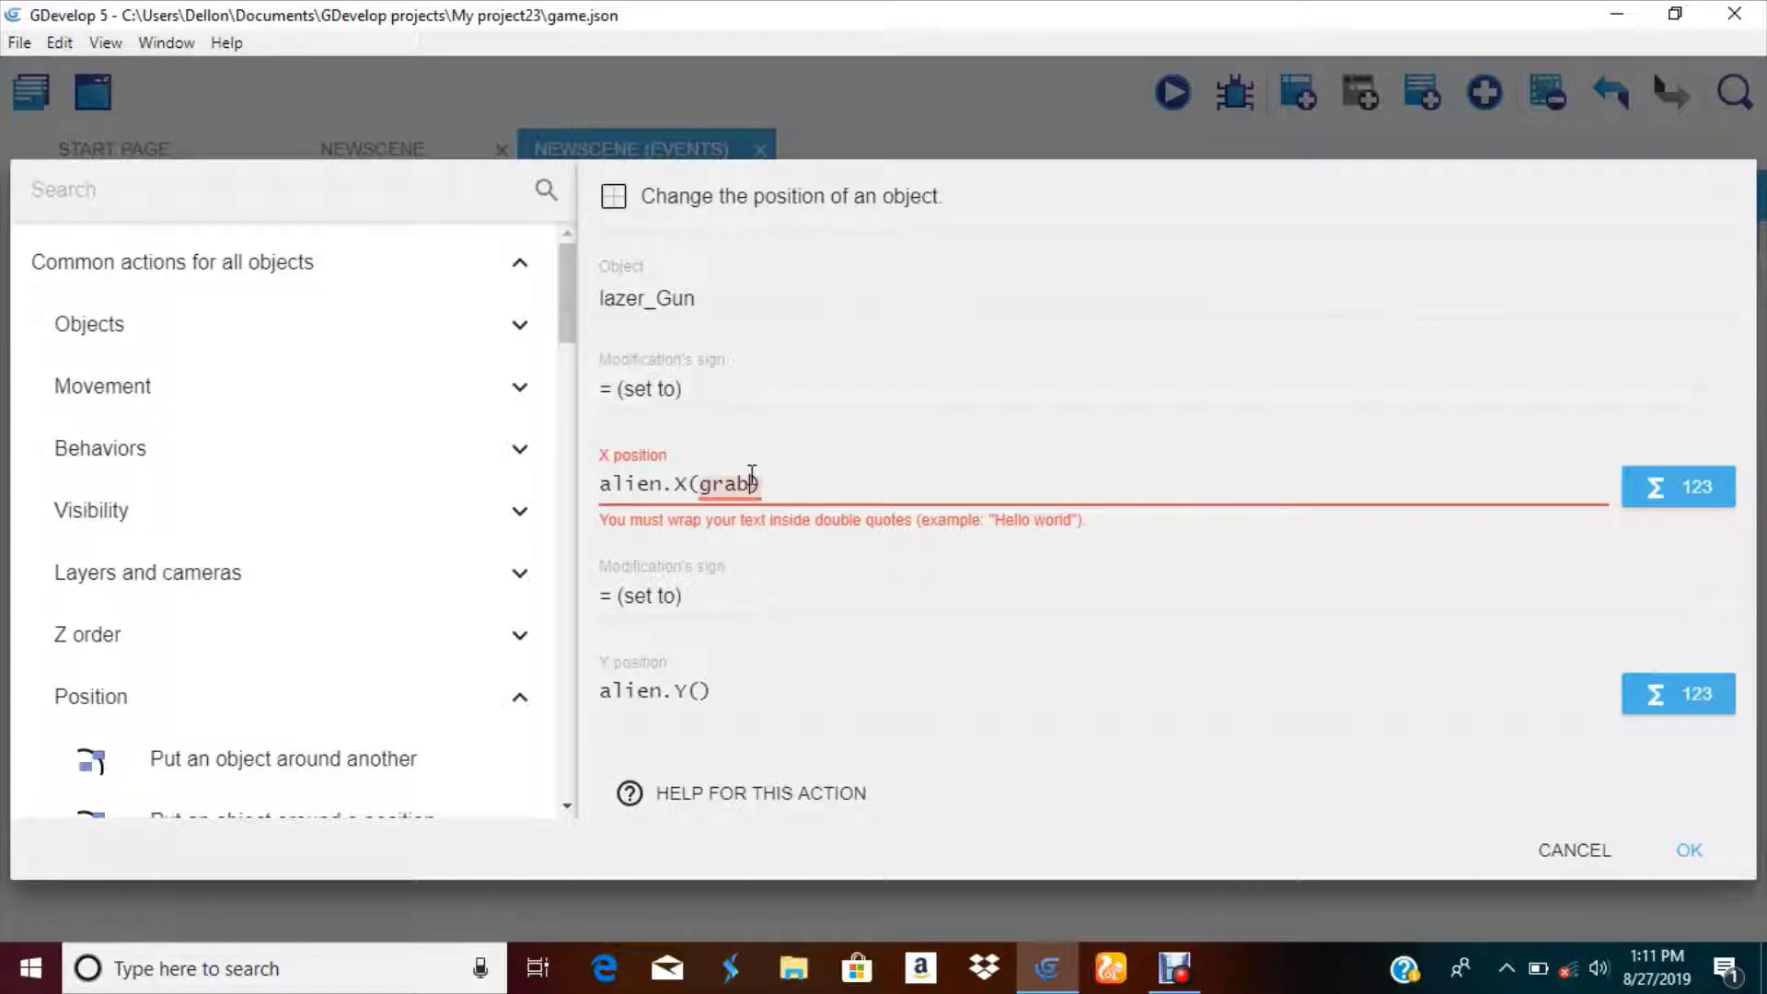
pyautogui.write('"')
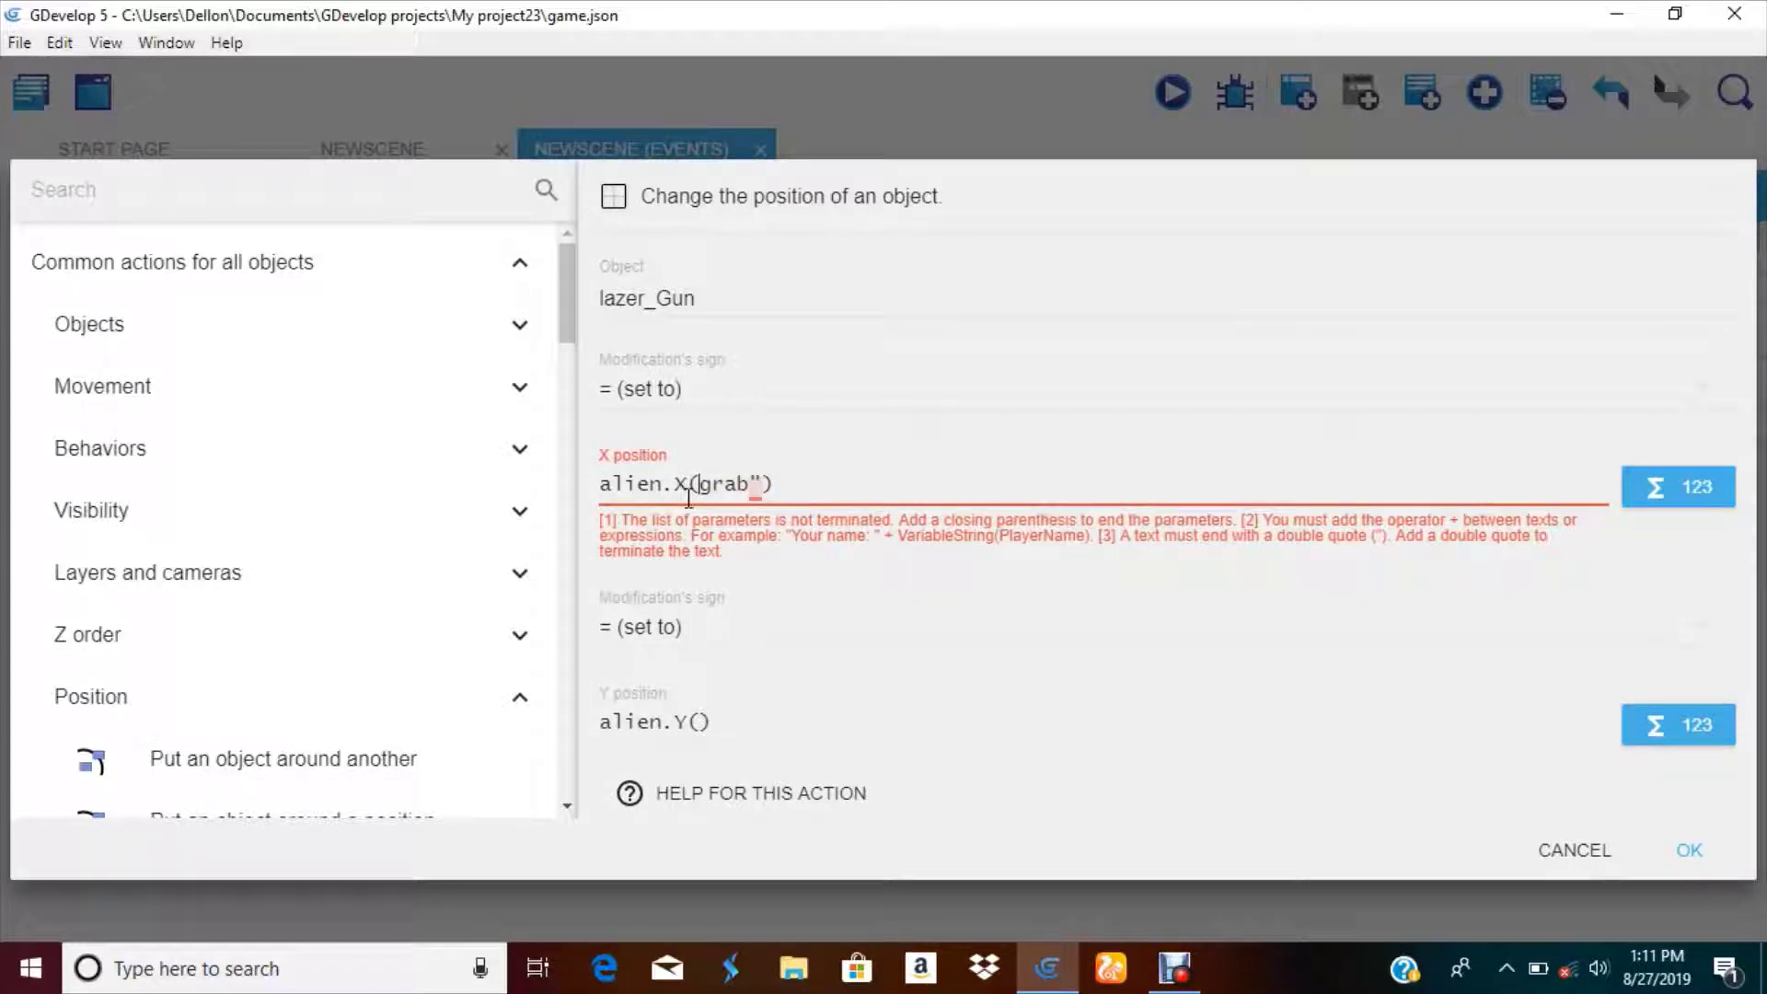
pyautogui.click(698, 673)
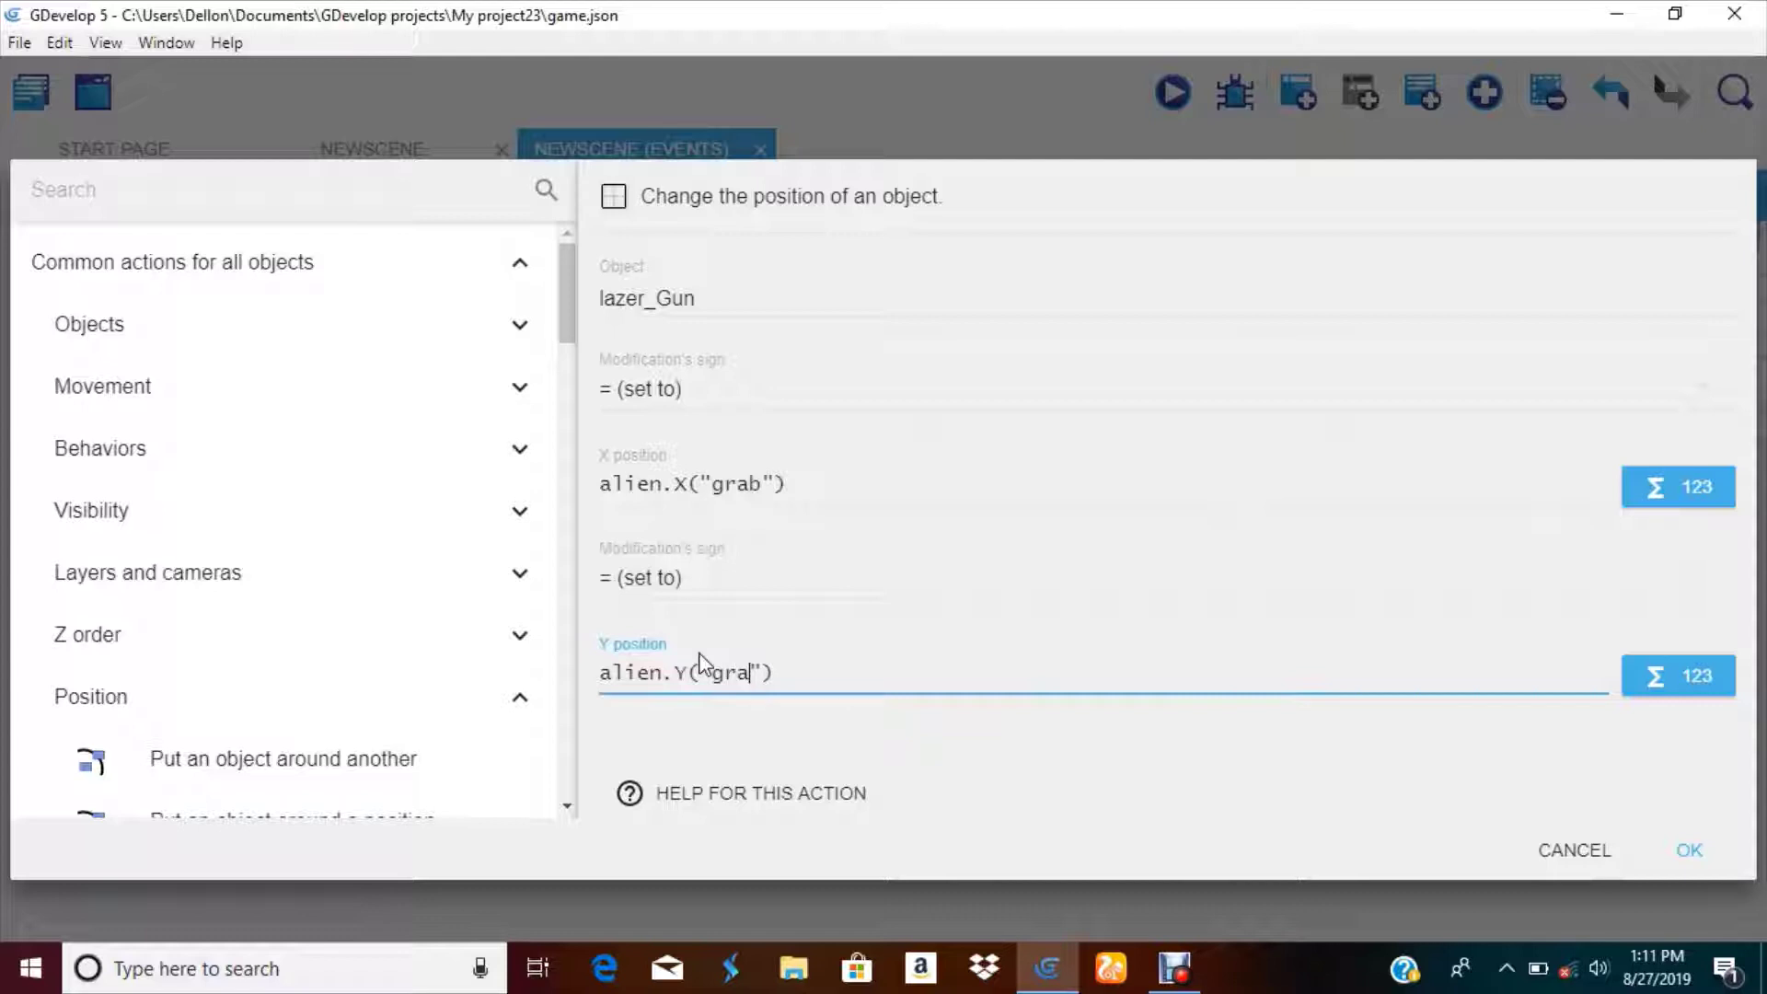
pyautogui.click(1693, 851)
# - Preview the game, walk the alien into the gun, move back and jump to test the pickup, and close the preview
pyautogui.click(1164, 96)
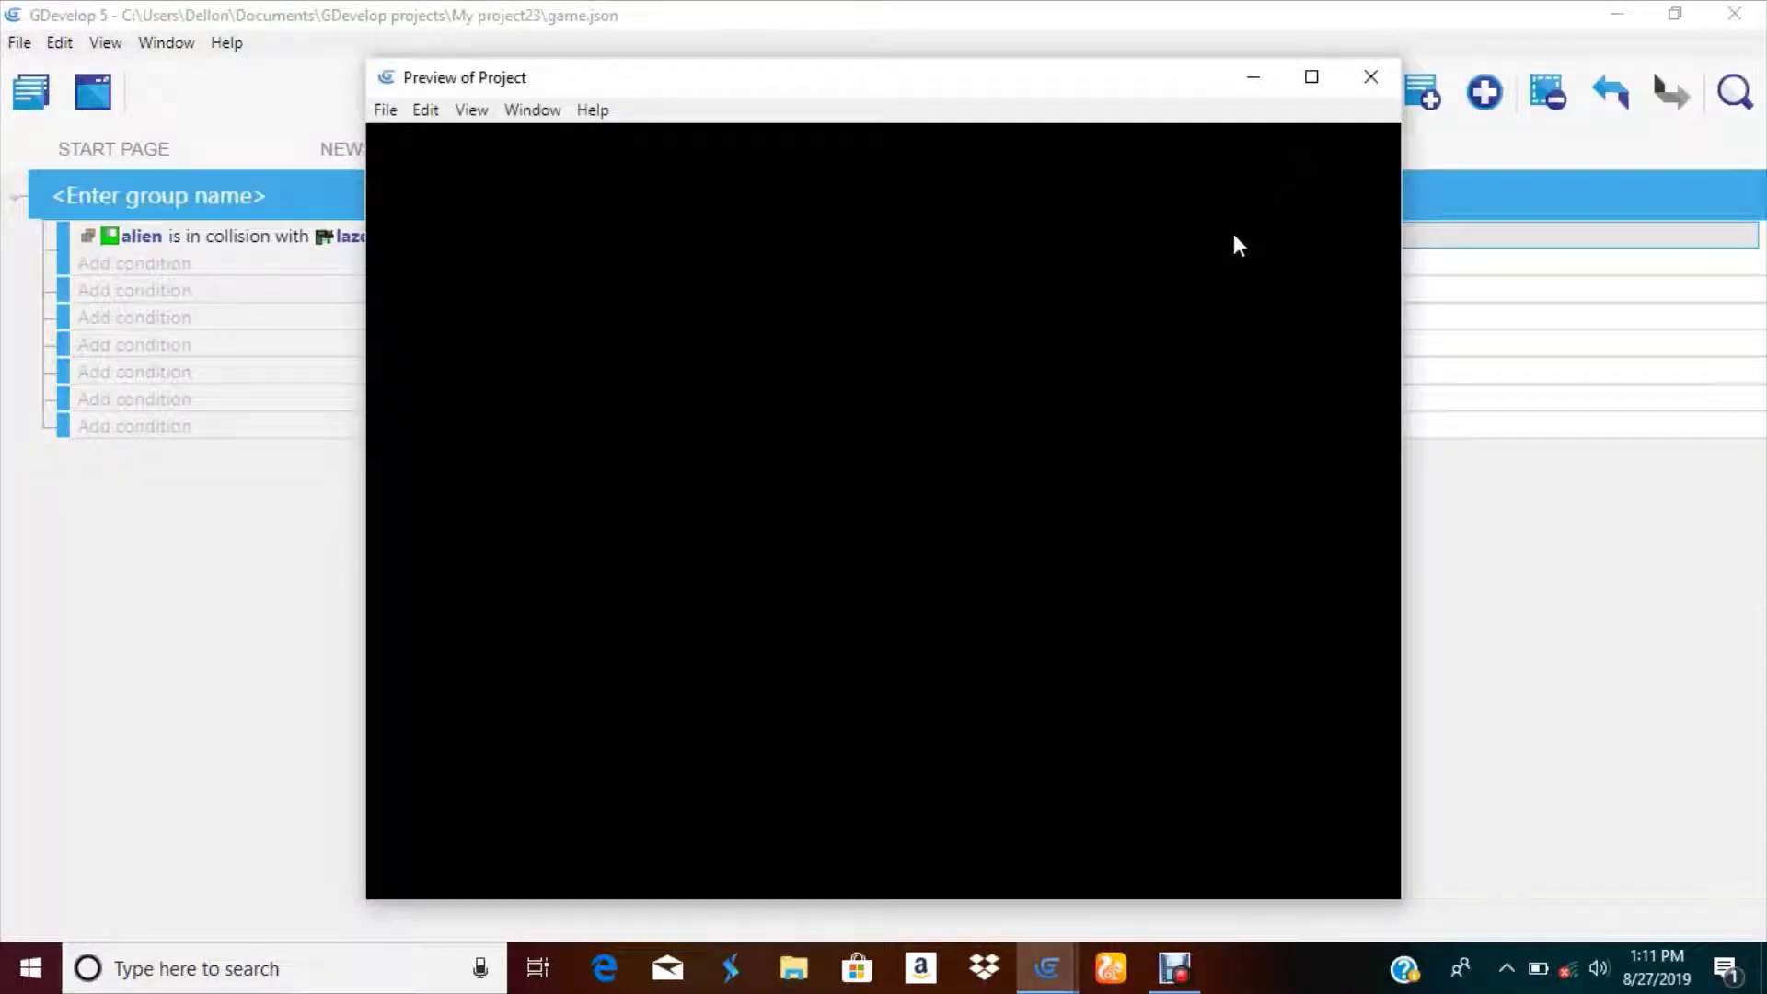
pyautogui.press('Right')
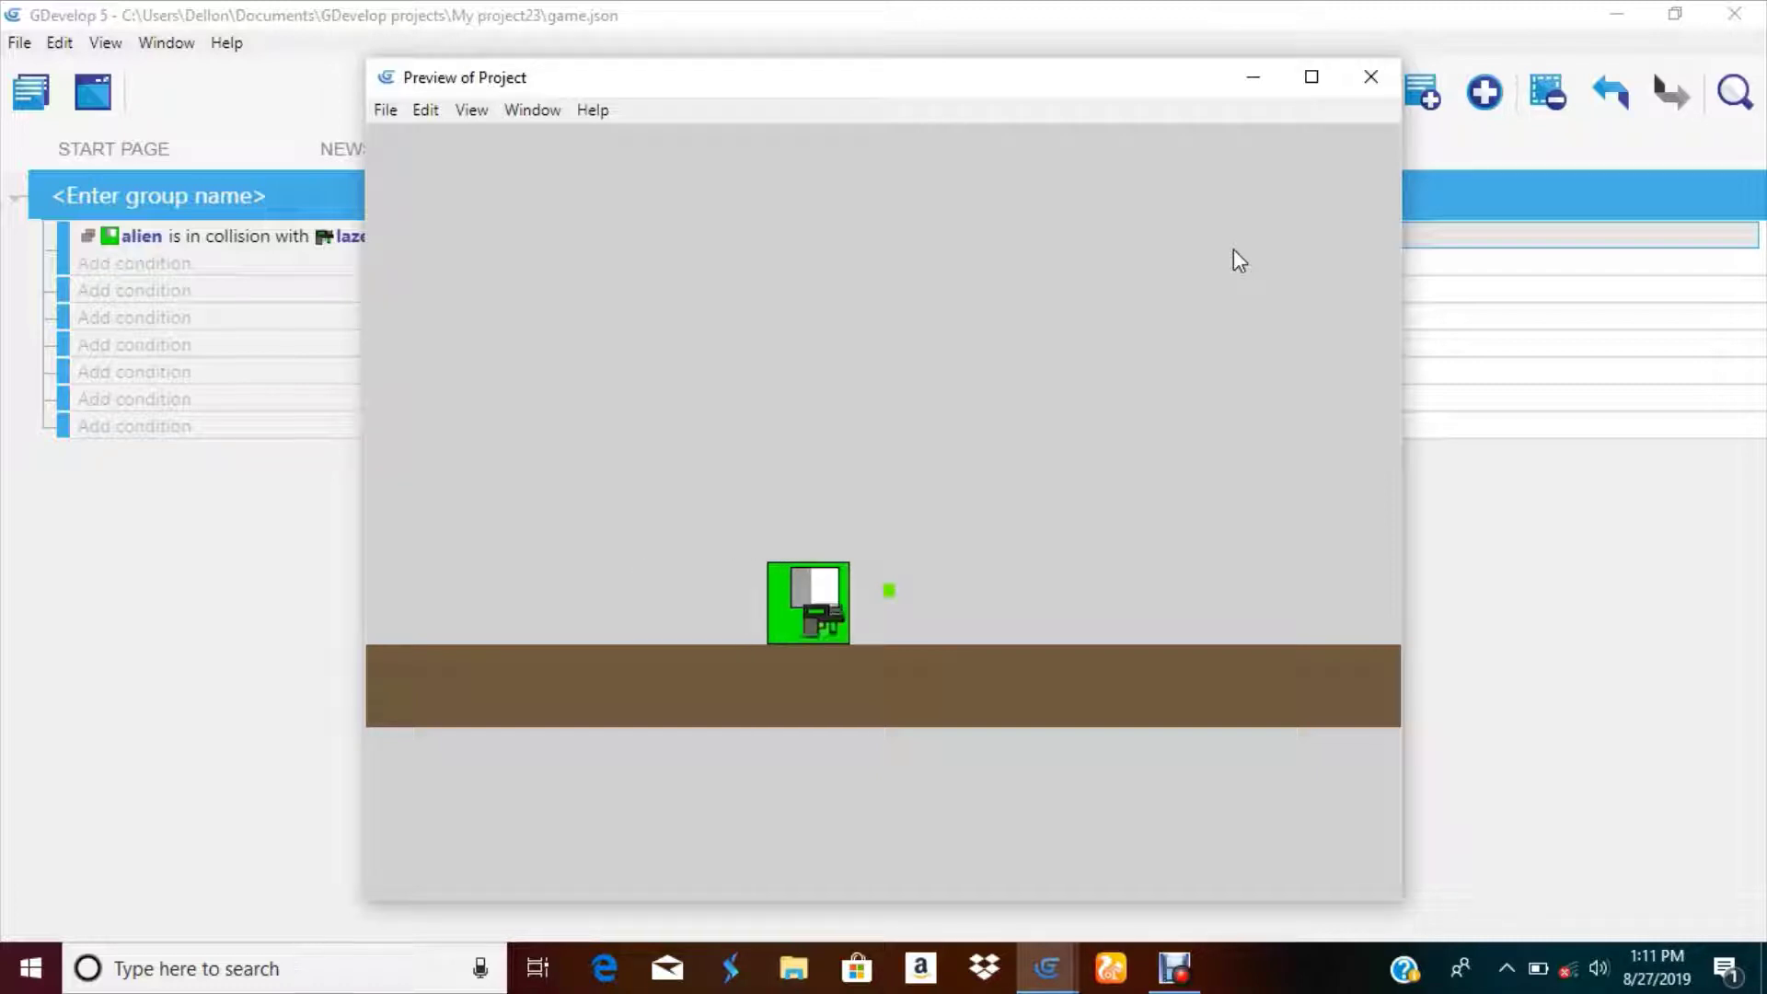
pyautogui.press('Left')
pyautogui.press('space')
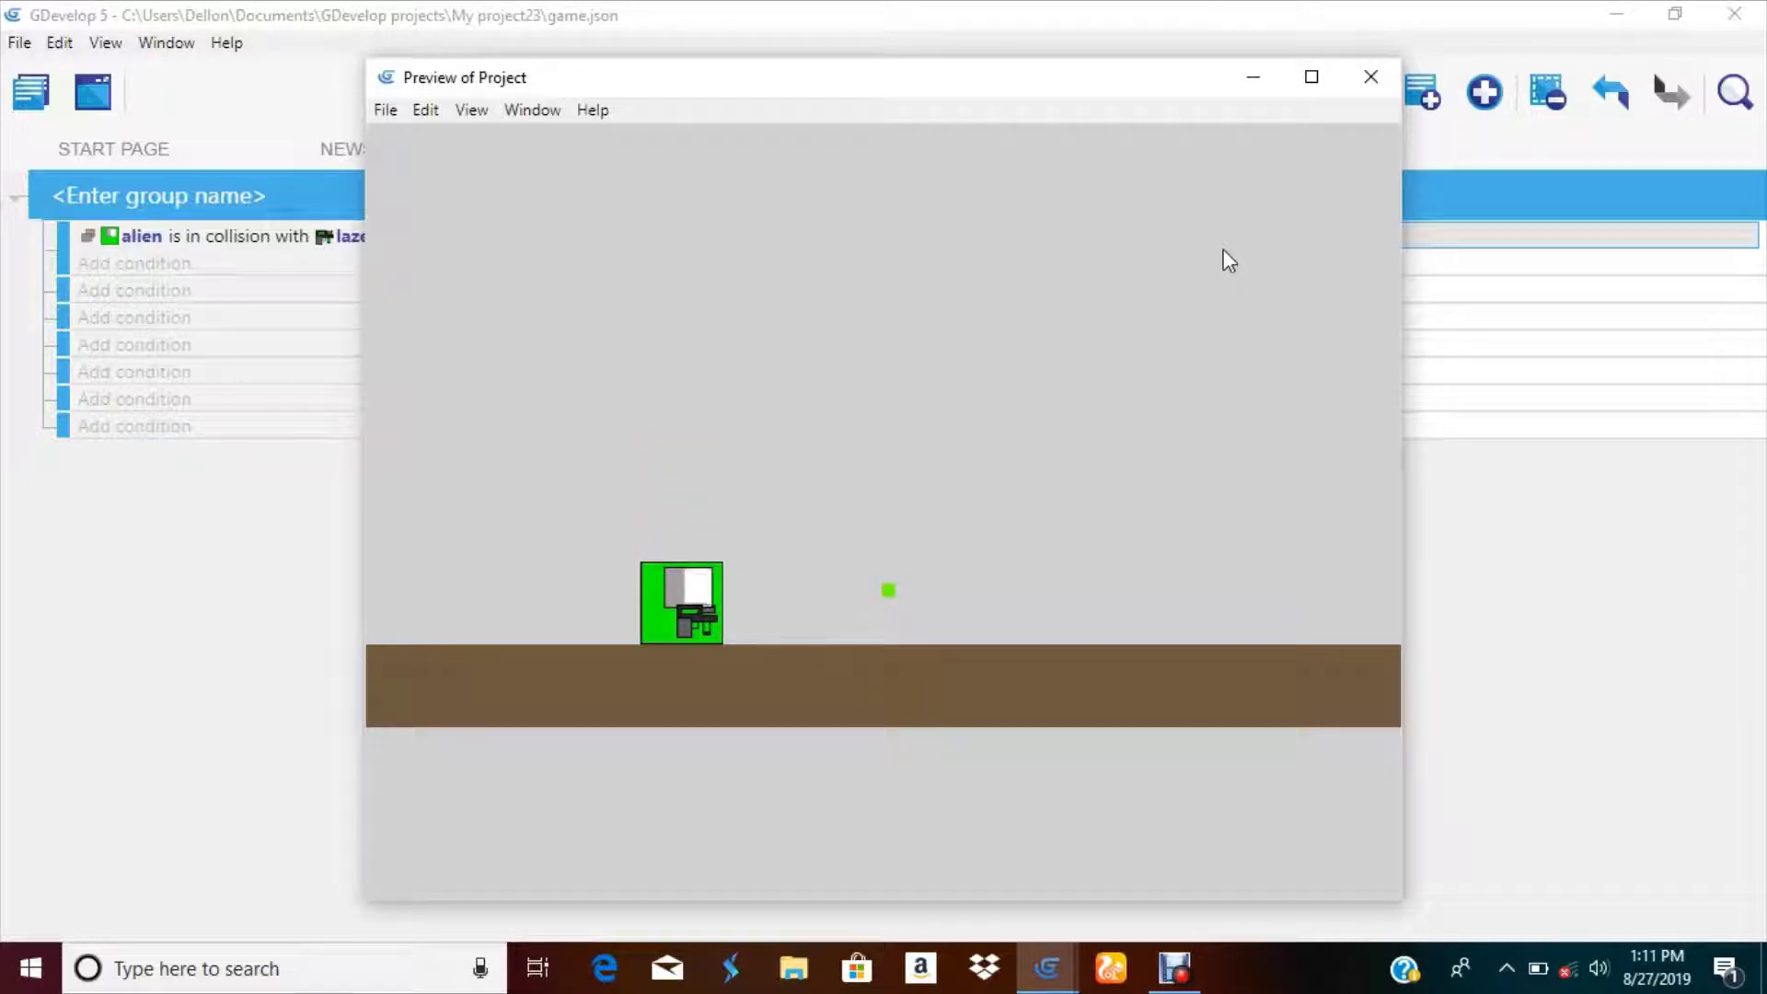
pyautogui.press('space')
pyautogui.press('space')
pyautogui.press('space')
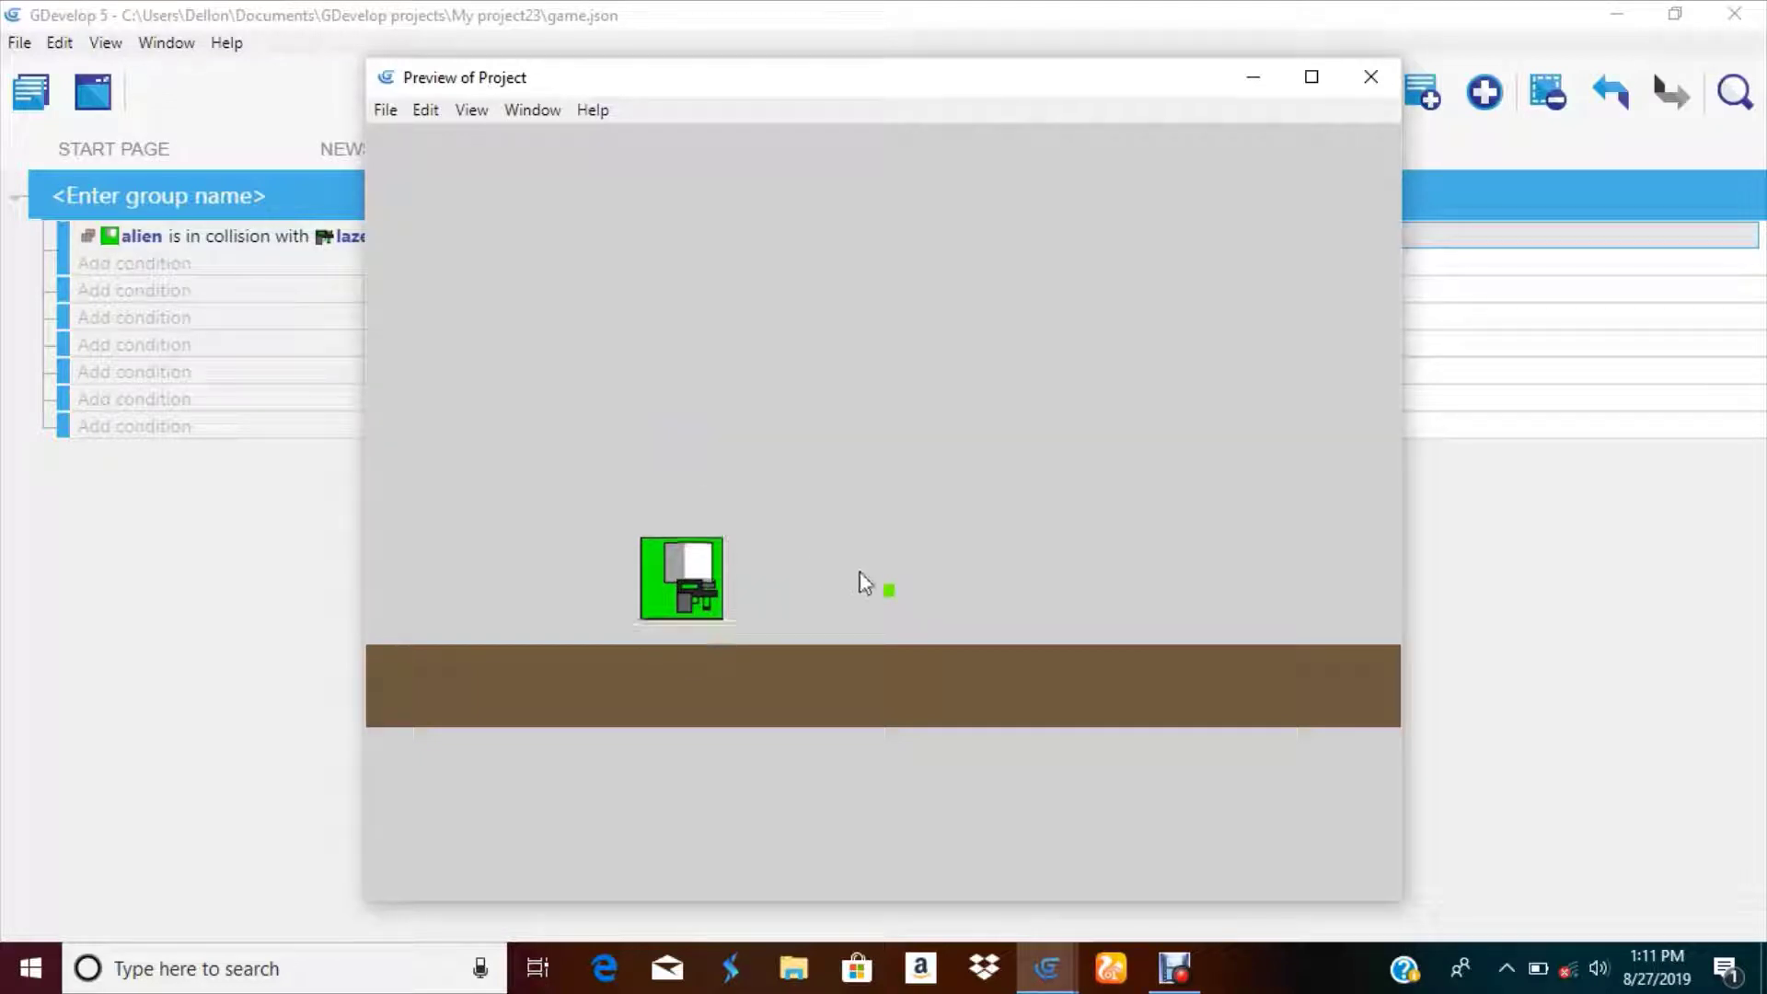
pyautogui.click(1370, 76)
# - Delete the lazer instance at the gun's muzzle from the scene and launch a new preview
pyautogui.click(390, 149)
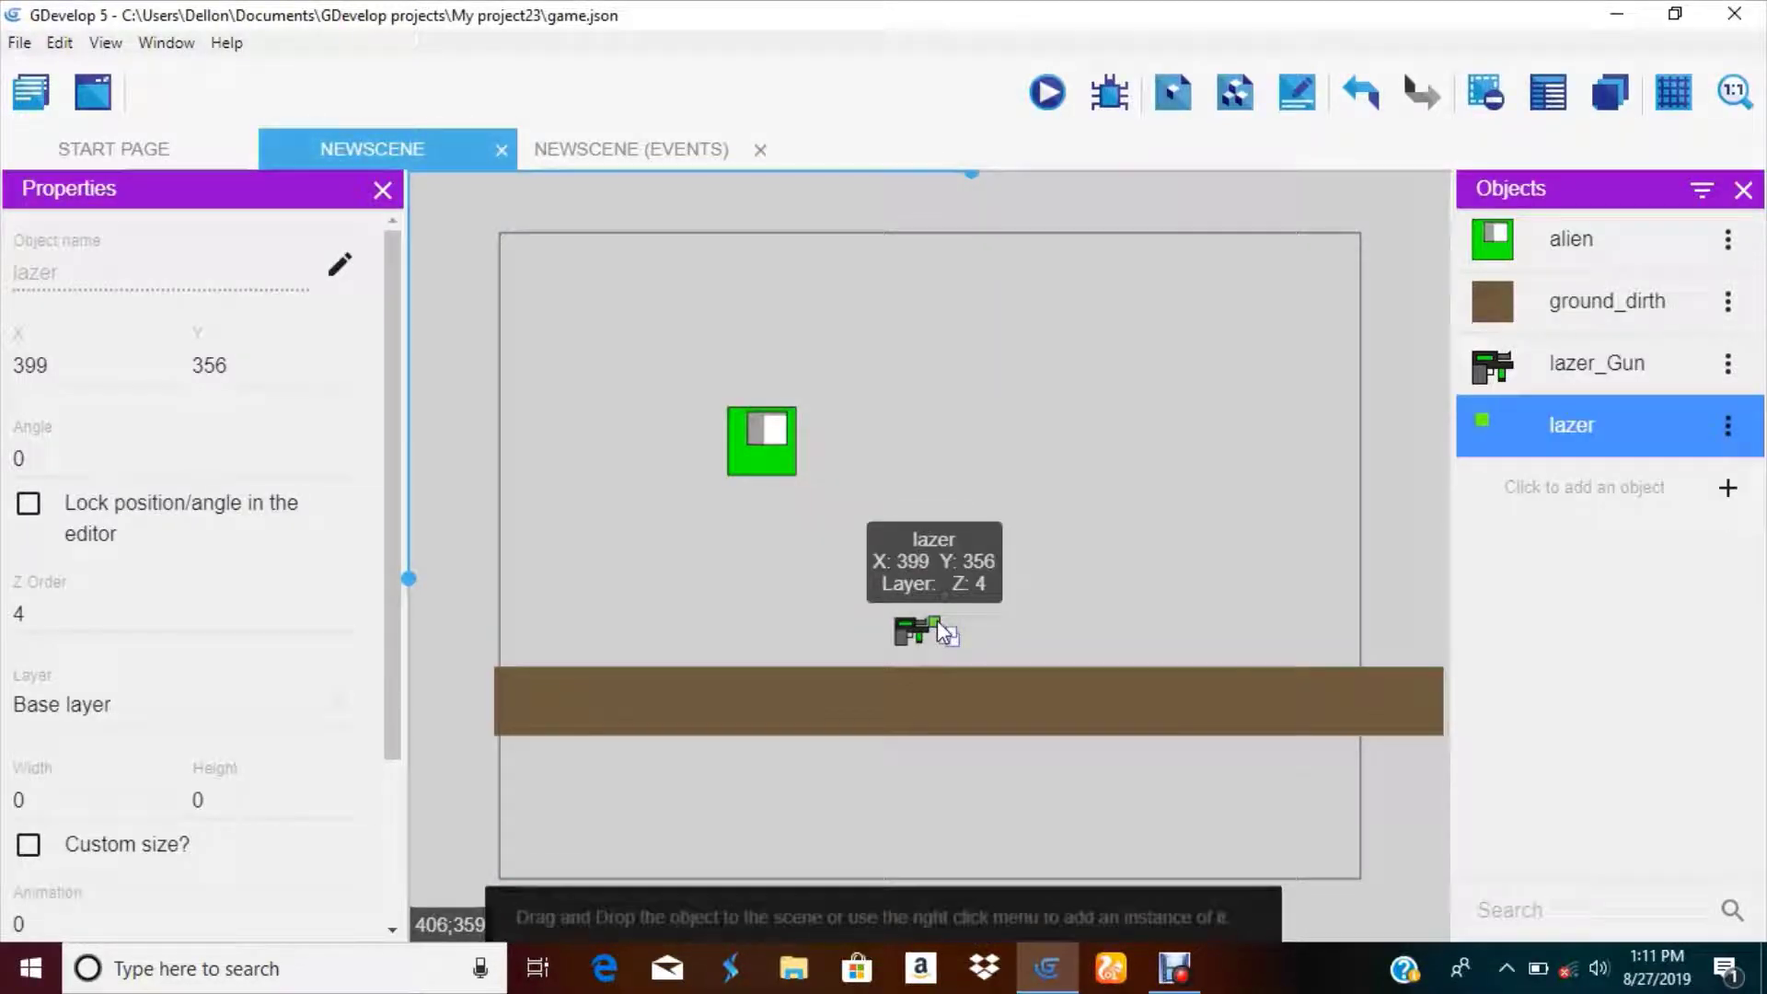
pyautogui.rightClick(939, 638)
pyautogui.click(984, 917)
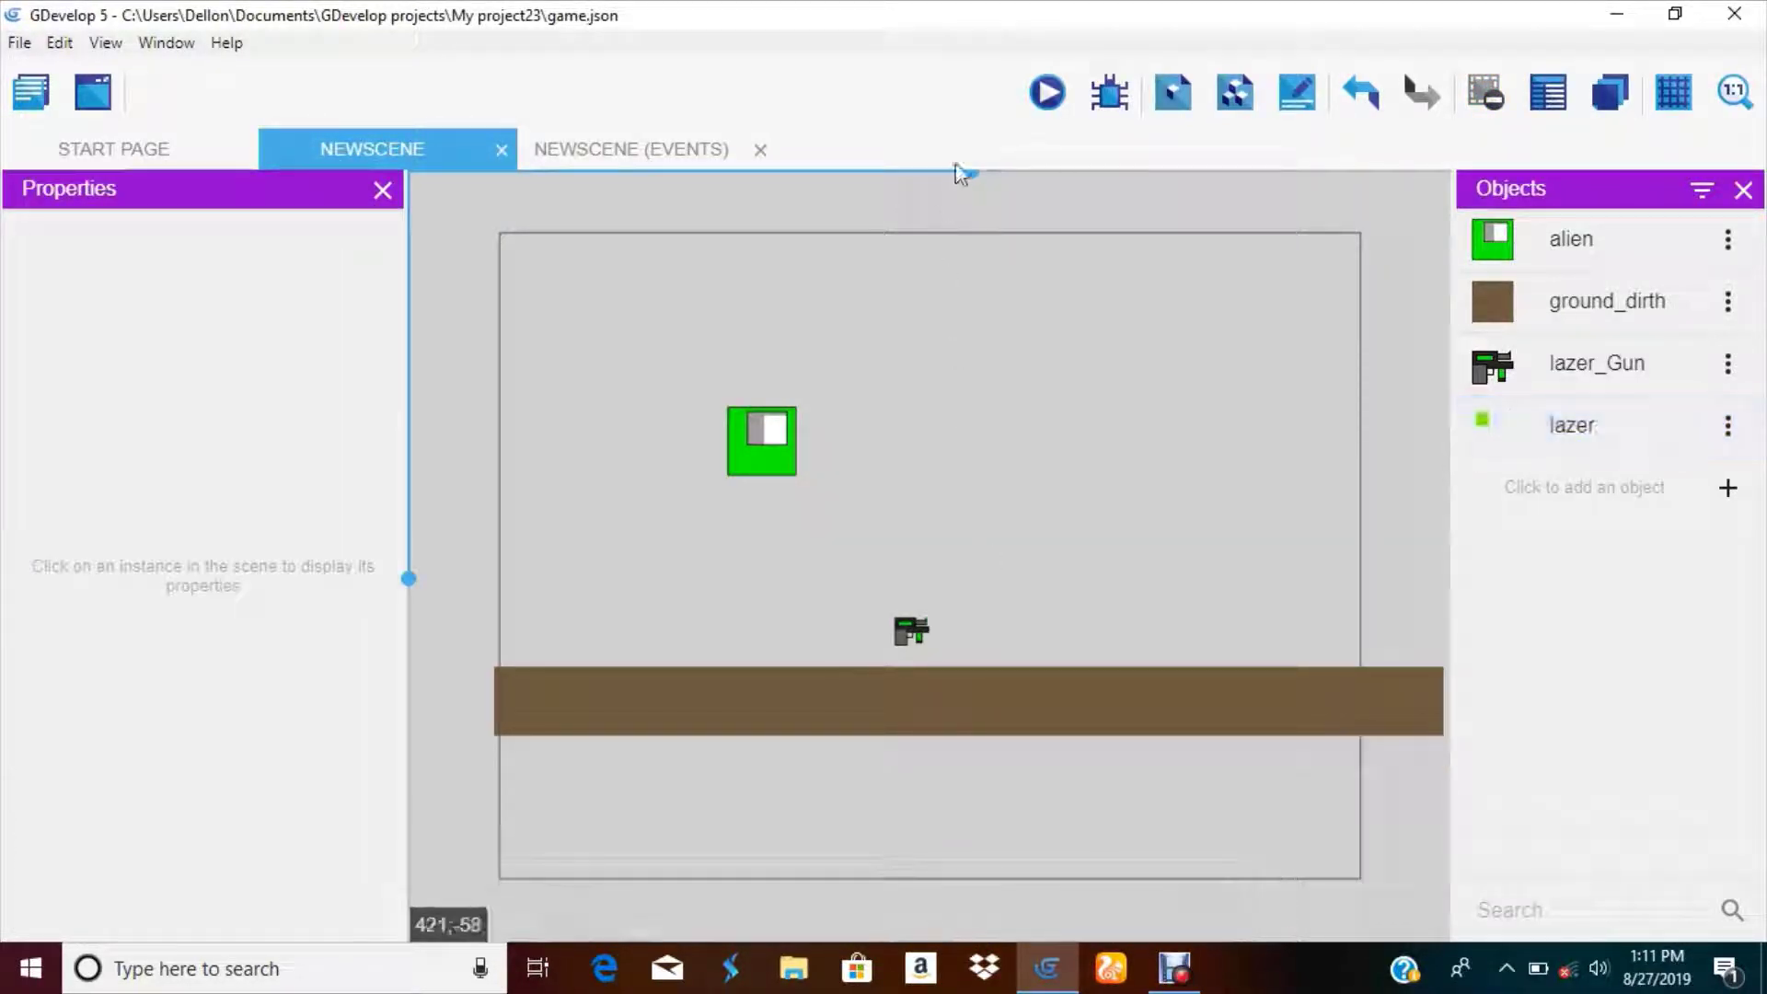
pyautogui.click(1026, 103)
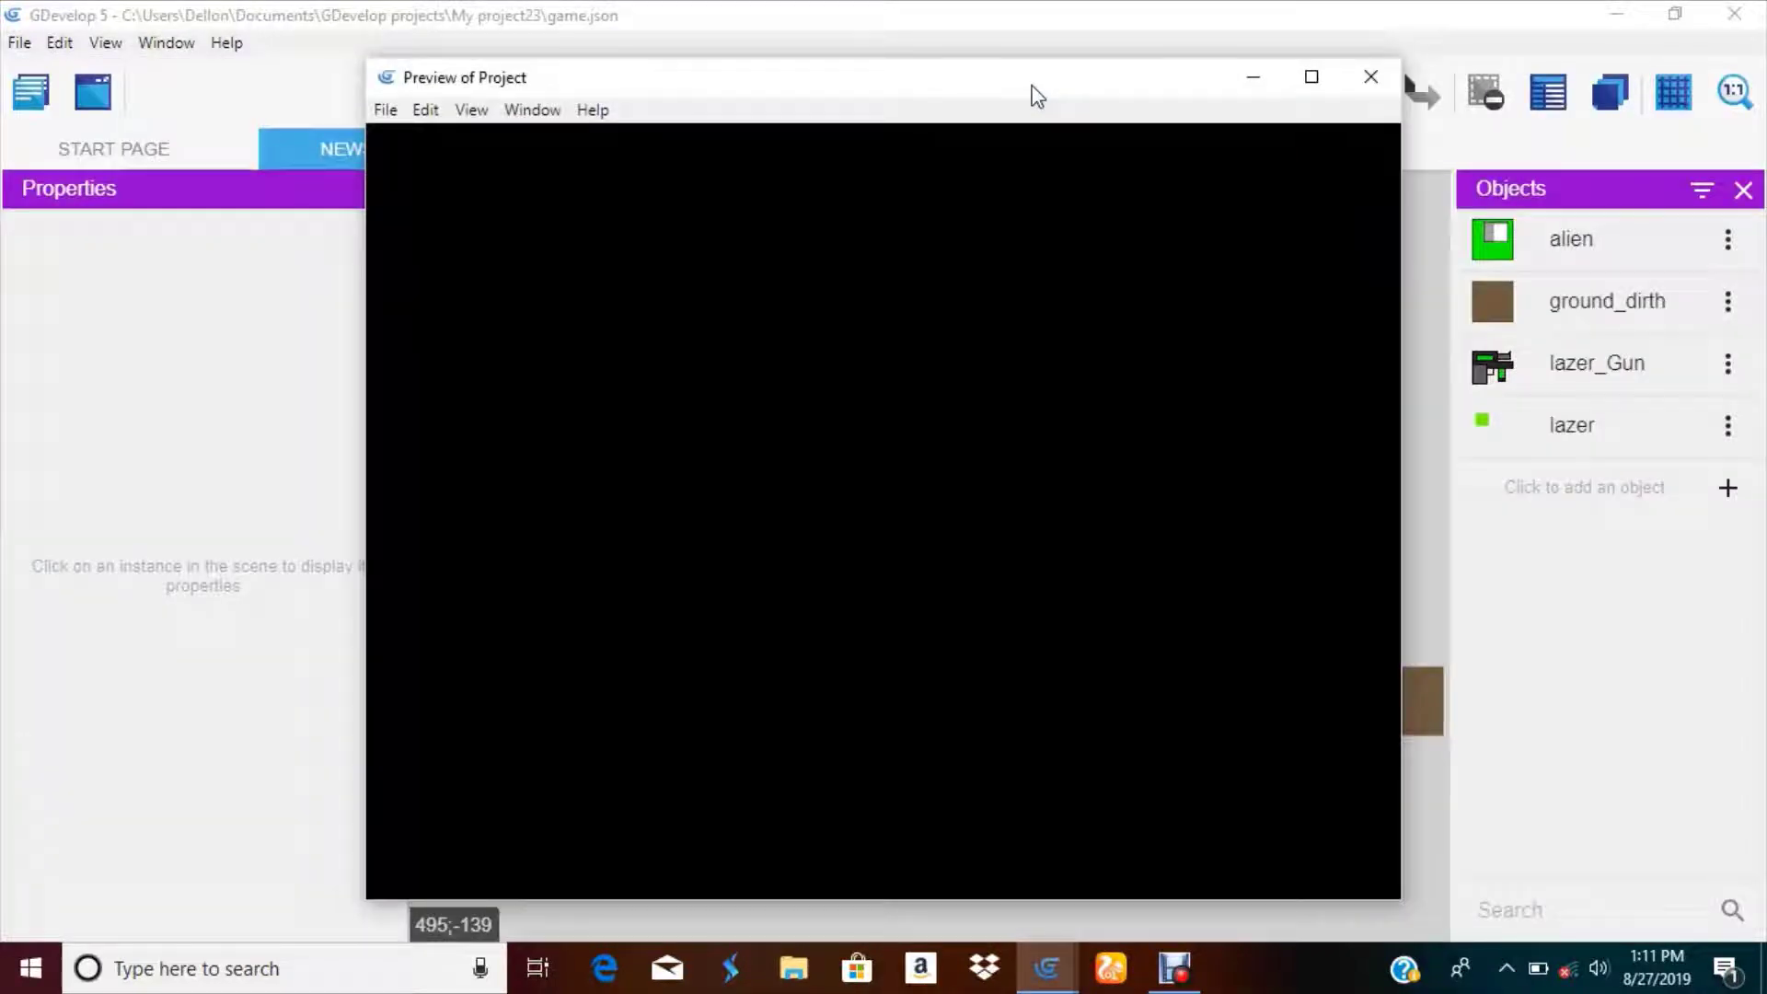
# - Test the gun pickup in the preview by walking the alien both ways and jumping, and close the preview
pyautogui.press('Right')
pyautogui.press('space')
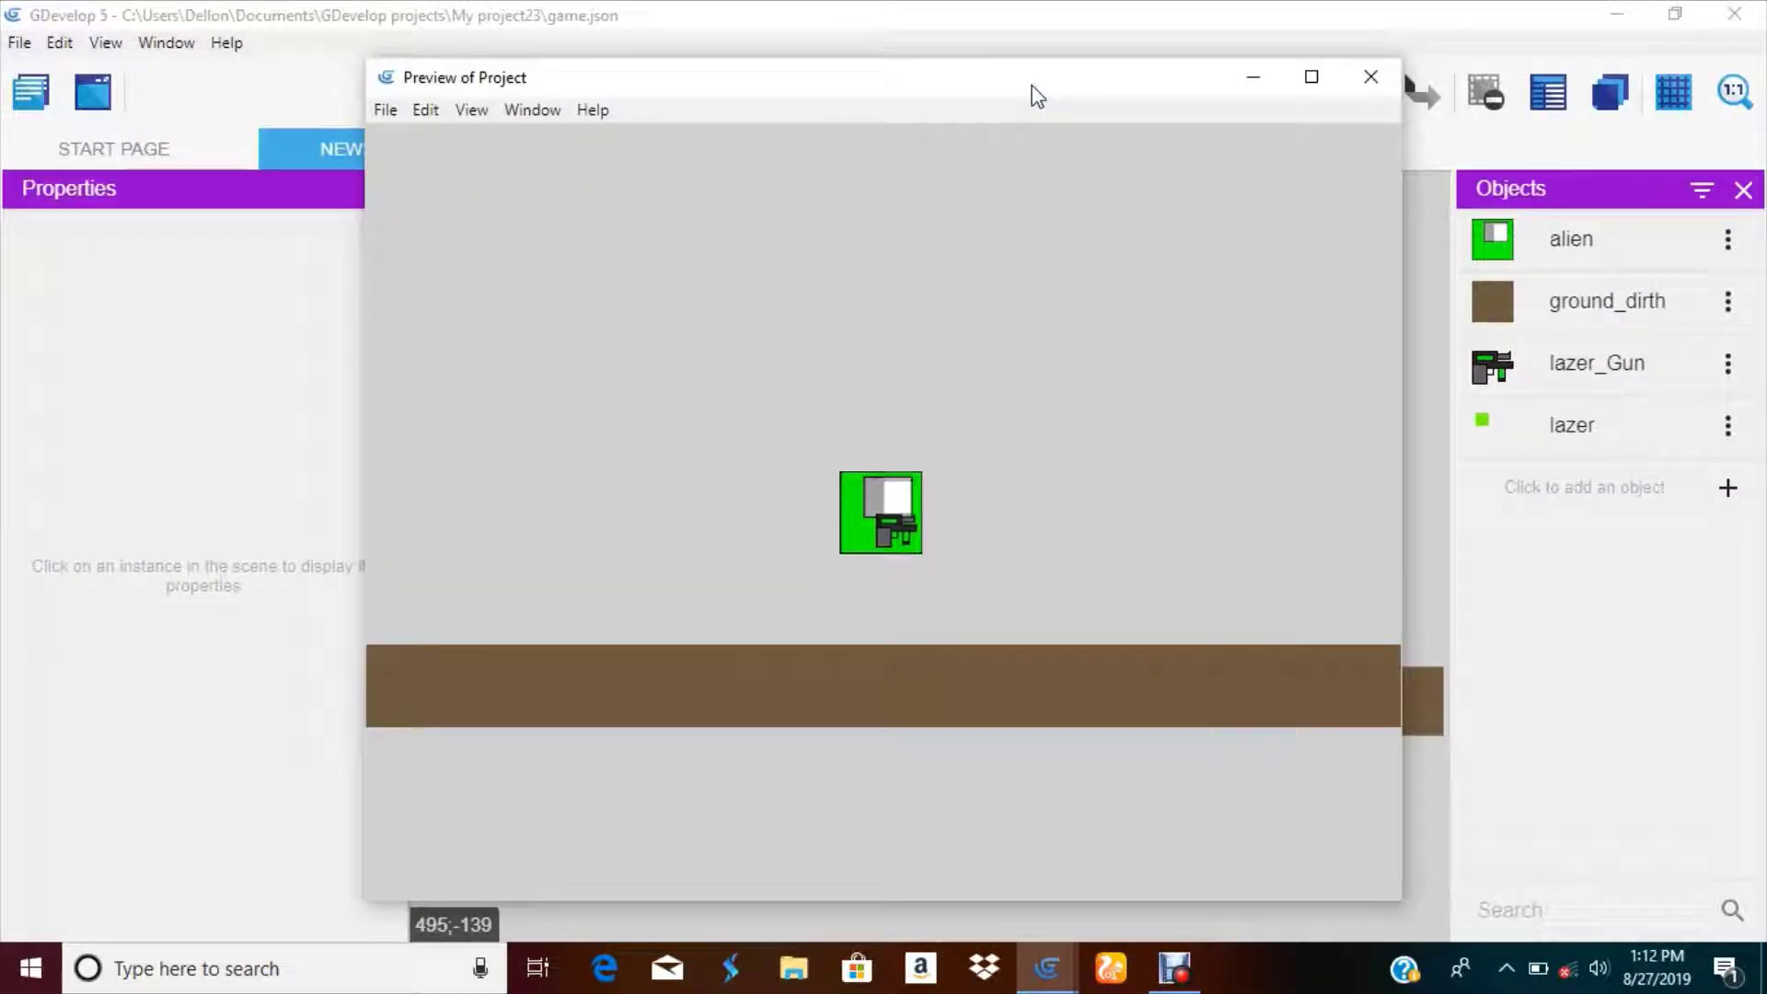
pyautogui.press('Left')
pyautogui.press('space')
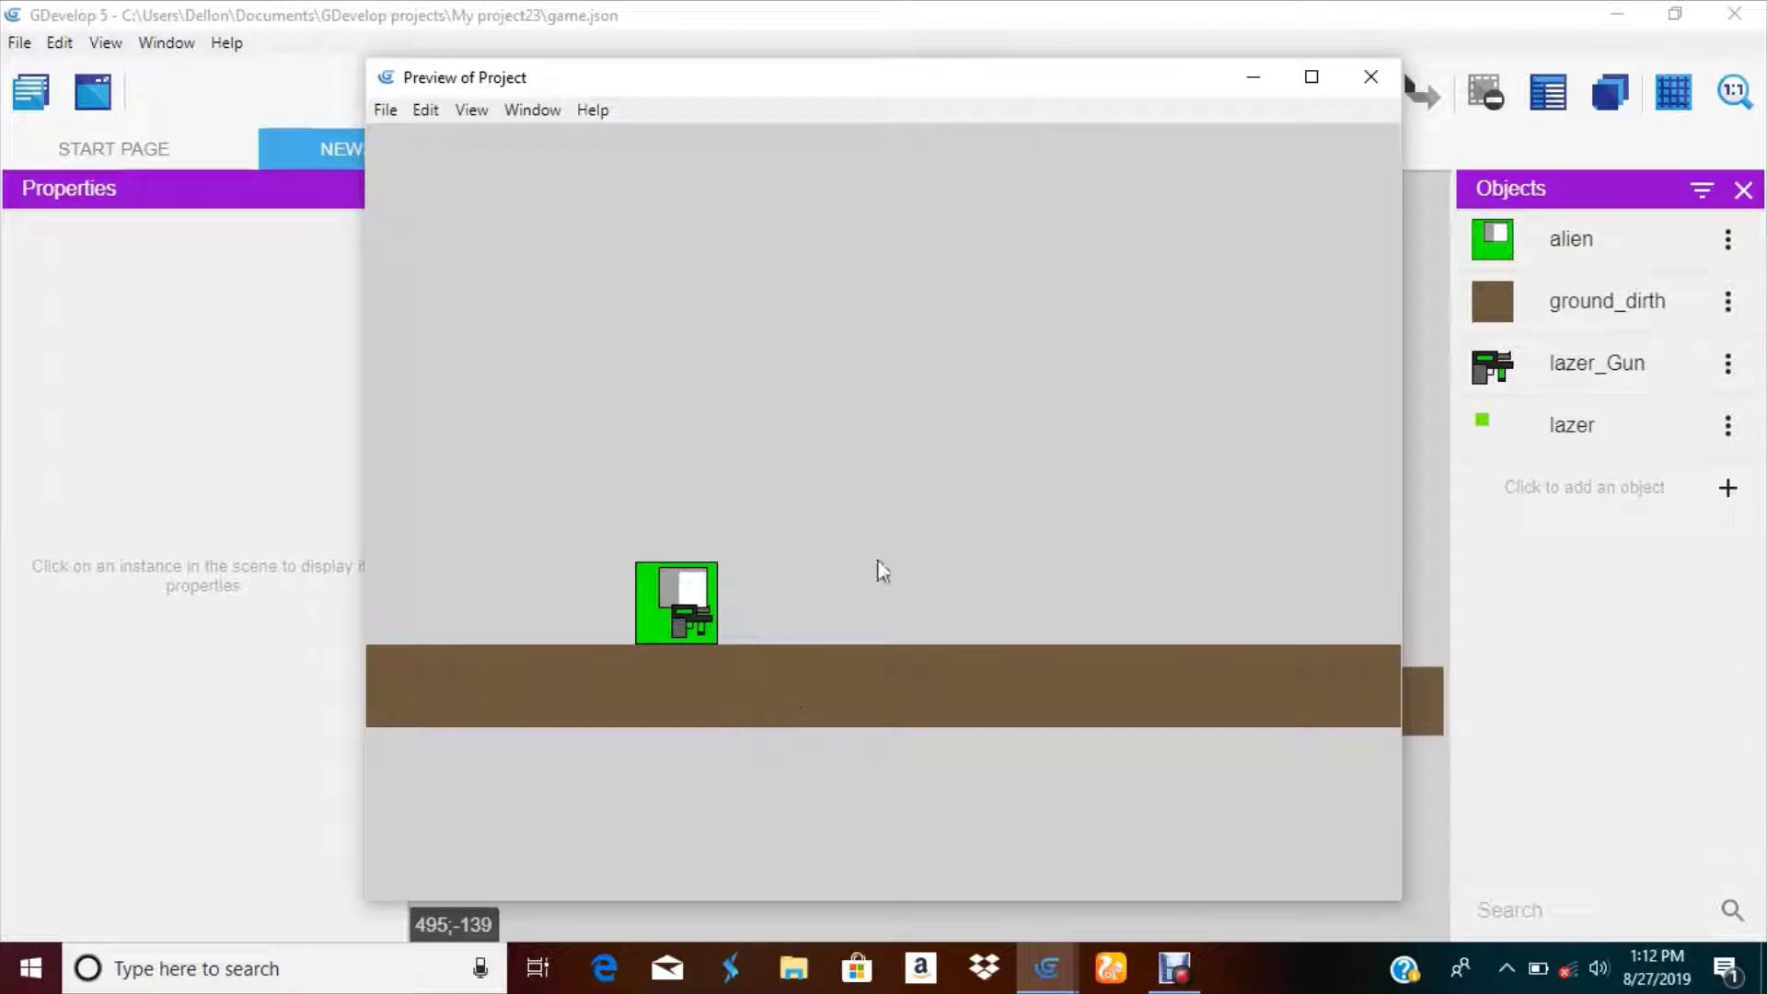
pyautogui.click(1370, 77)
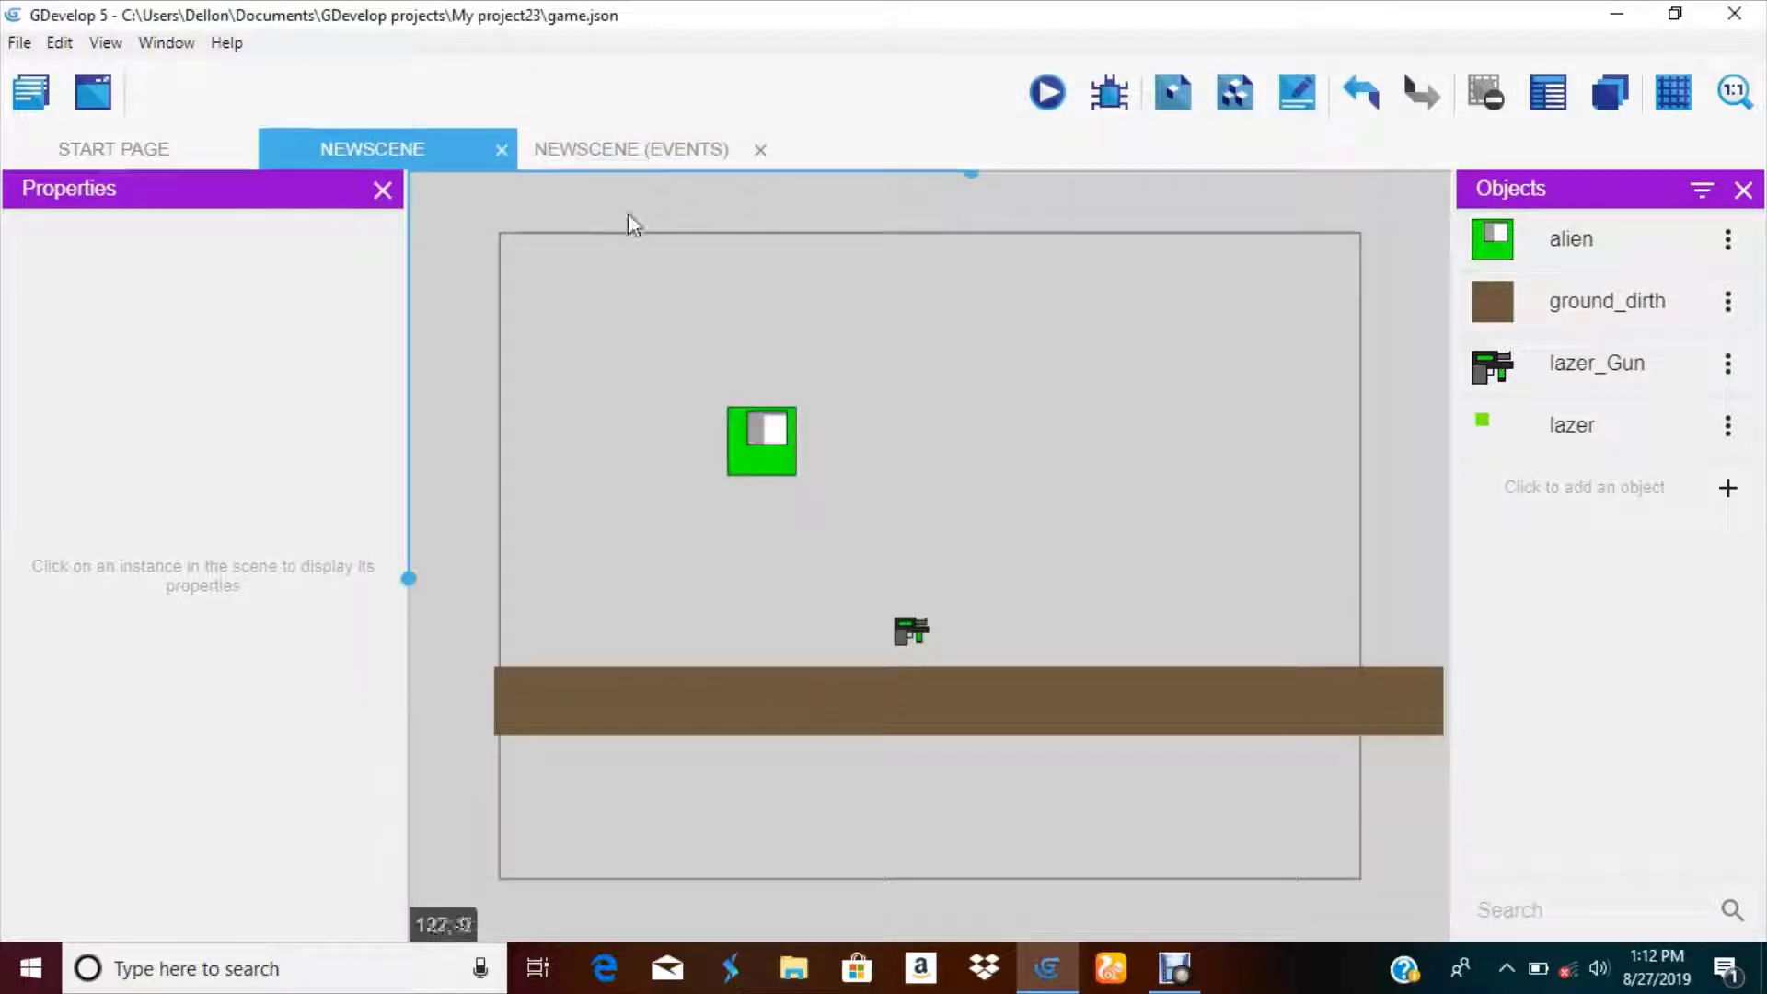
# - Copy the alien–lazer_Gun collision condition from the first event into the empty second event of the scene's events
pyautogui.click(661, 159)
pyautogui.rightClick(264, 252)
pyautogui.click(281, 252)
pyautogui.rightClick(177, 287)
pyautogui.click(212, 365)
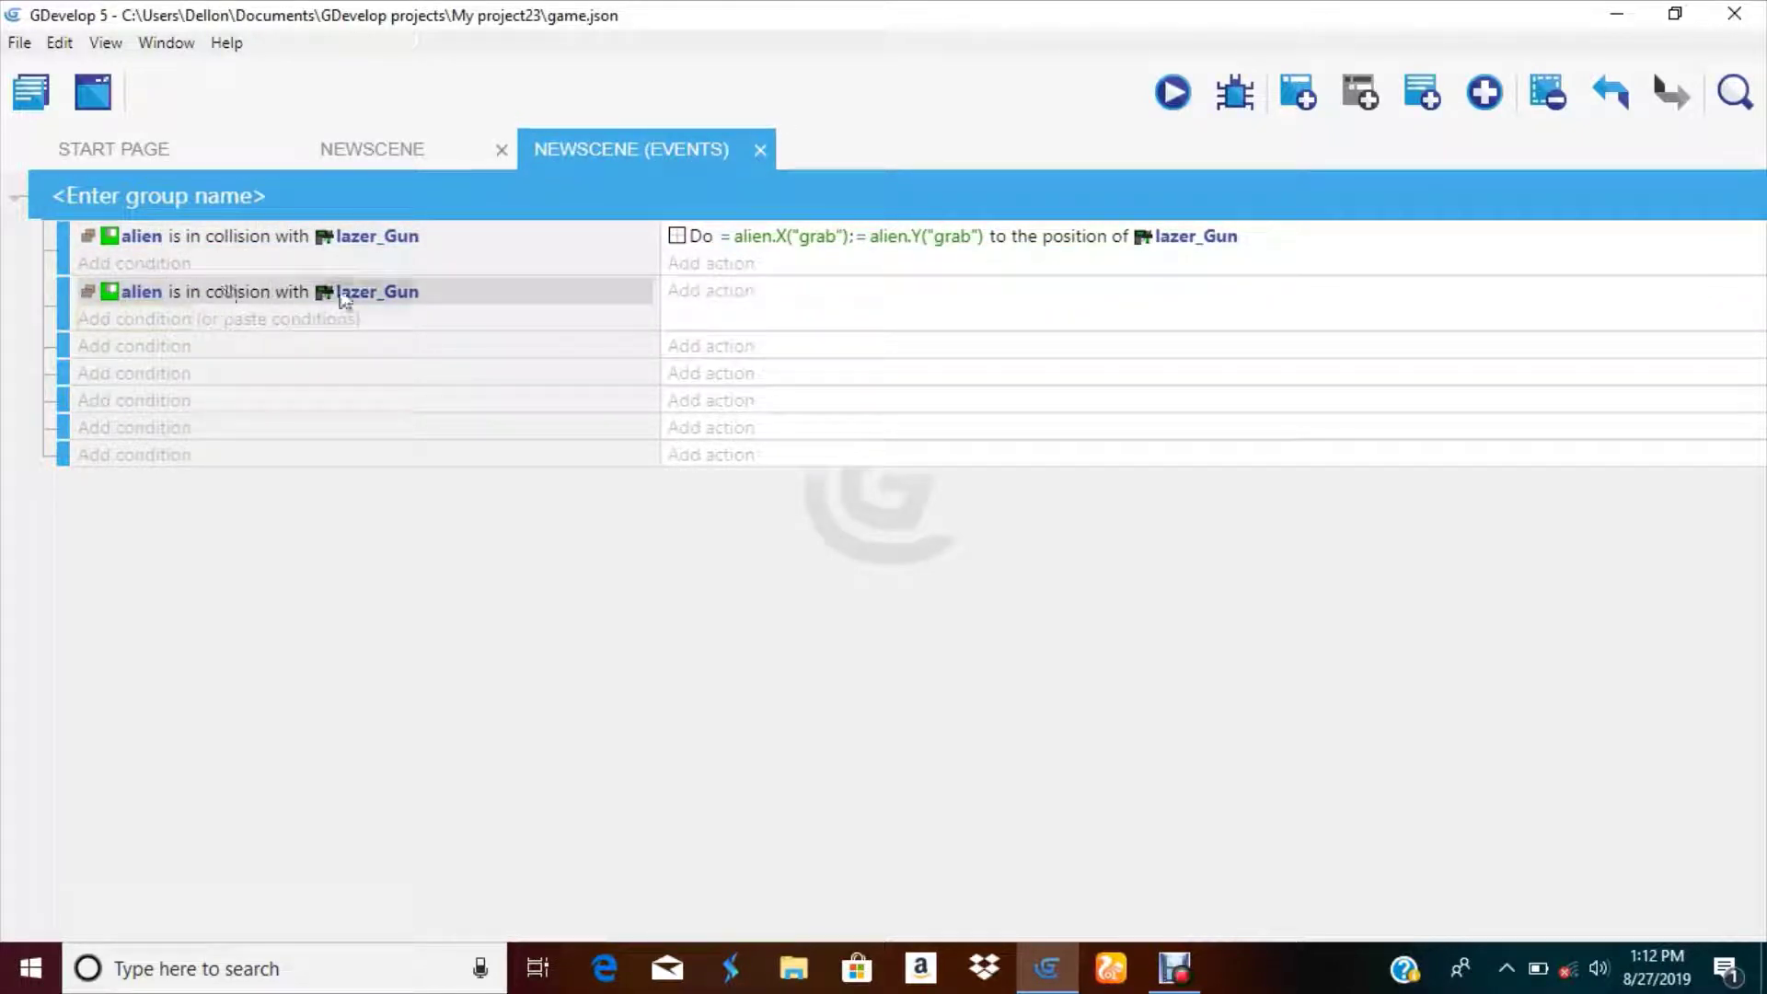
# - Add a "Mouse button pressed or touch held" condition for the Left (primary) button to the second event
pyautogui.click(186, 318)
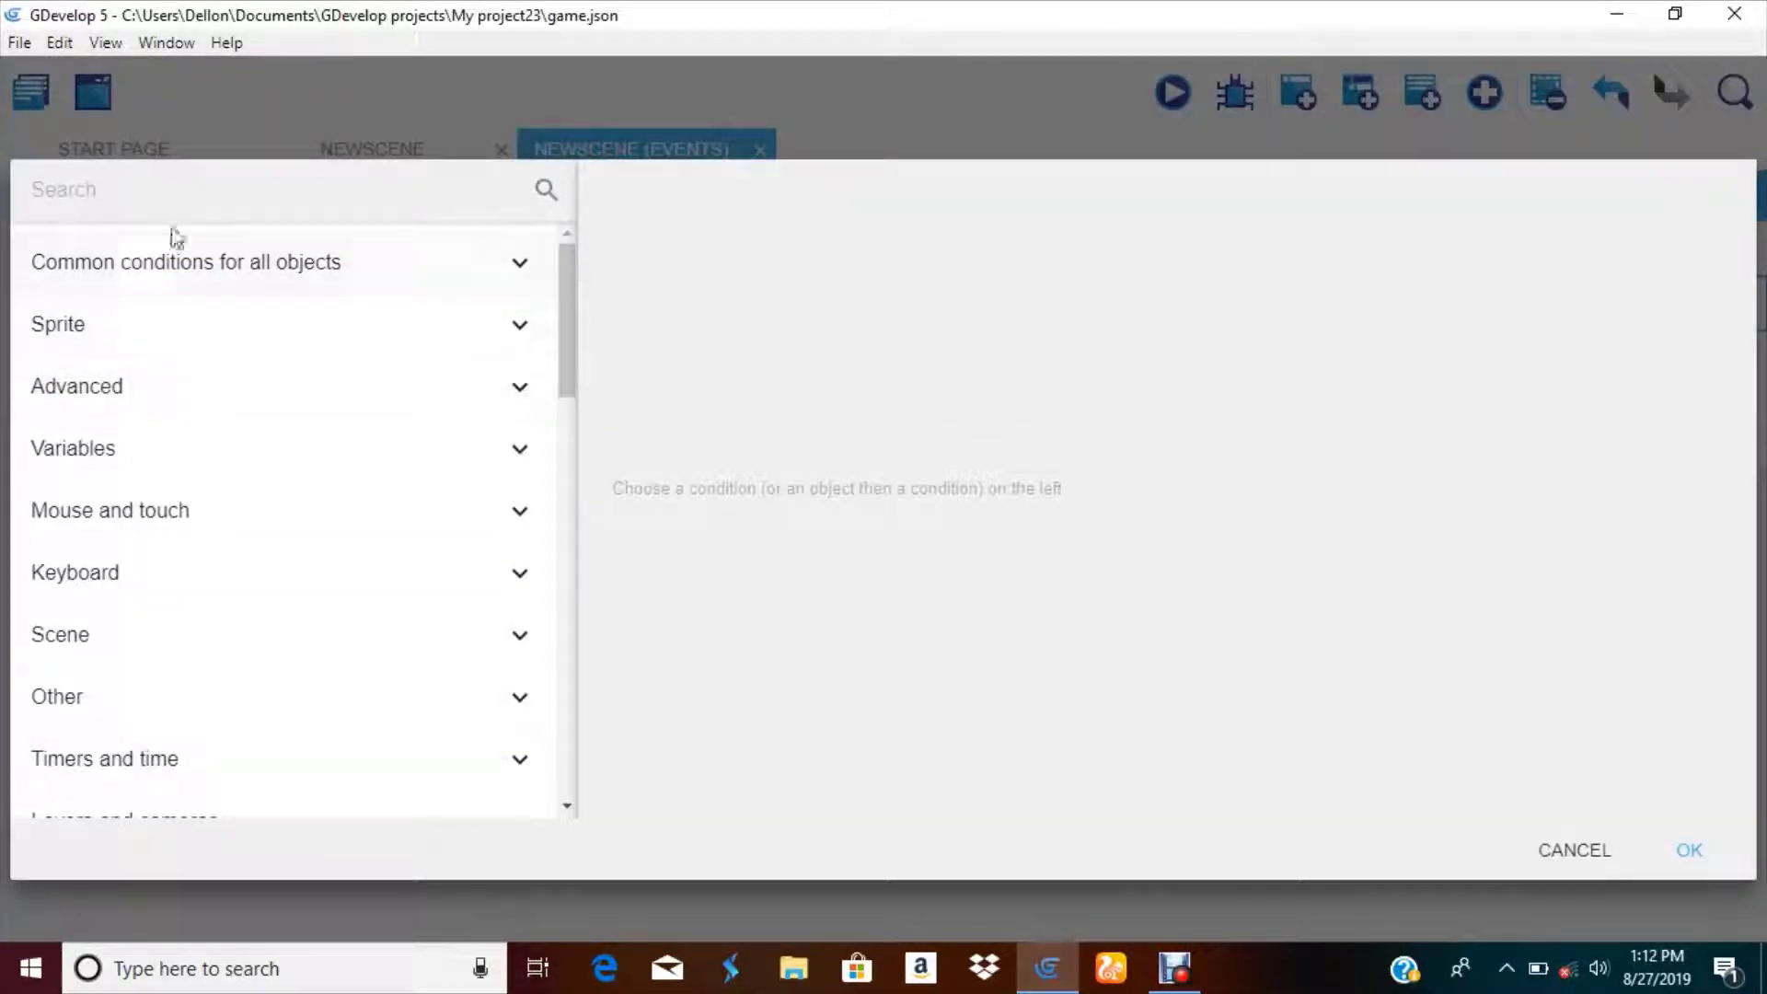
pyautogui.scroll(-4, 368, 782)
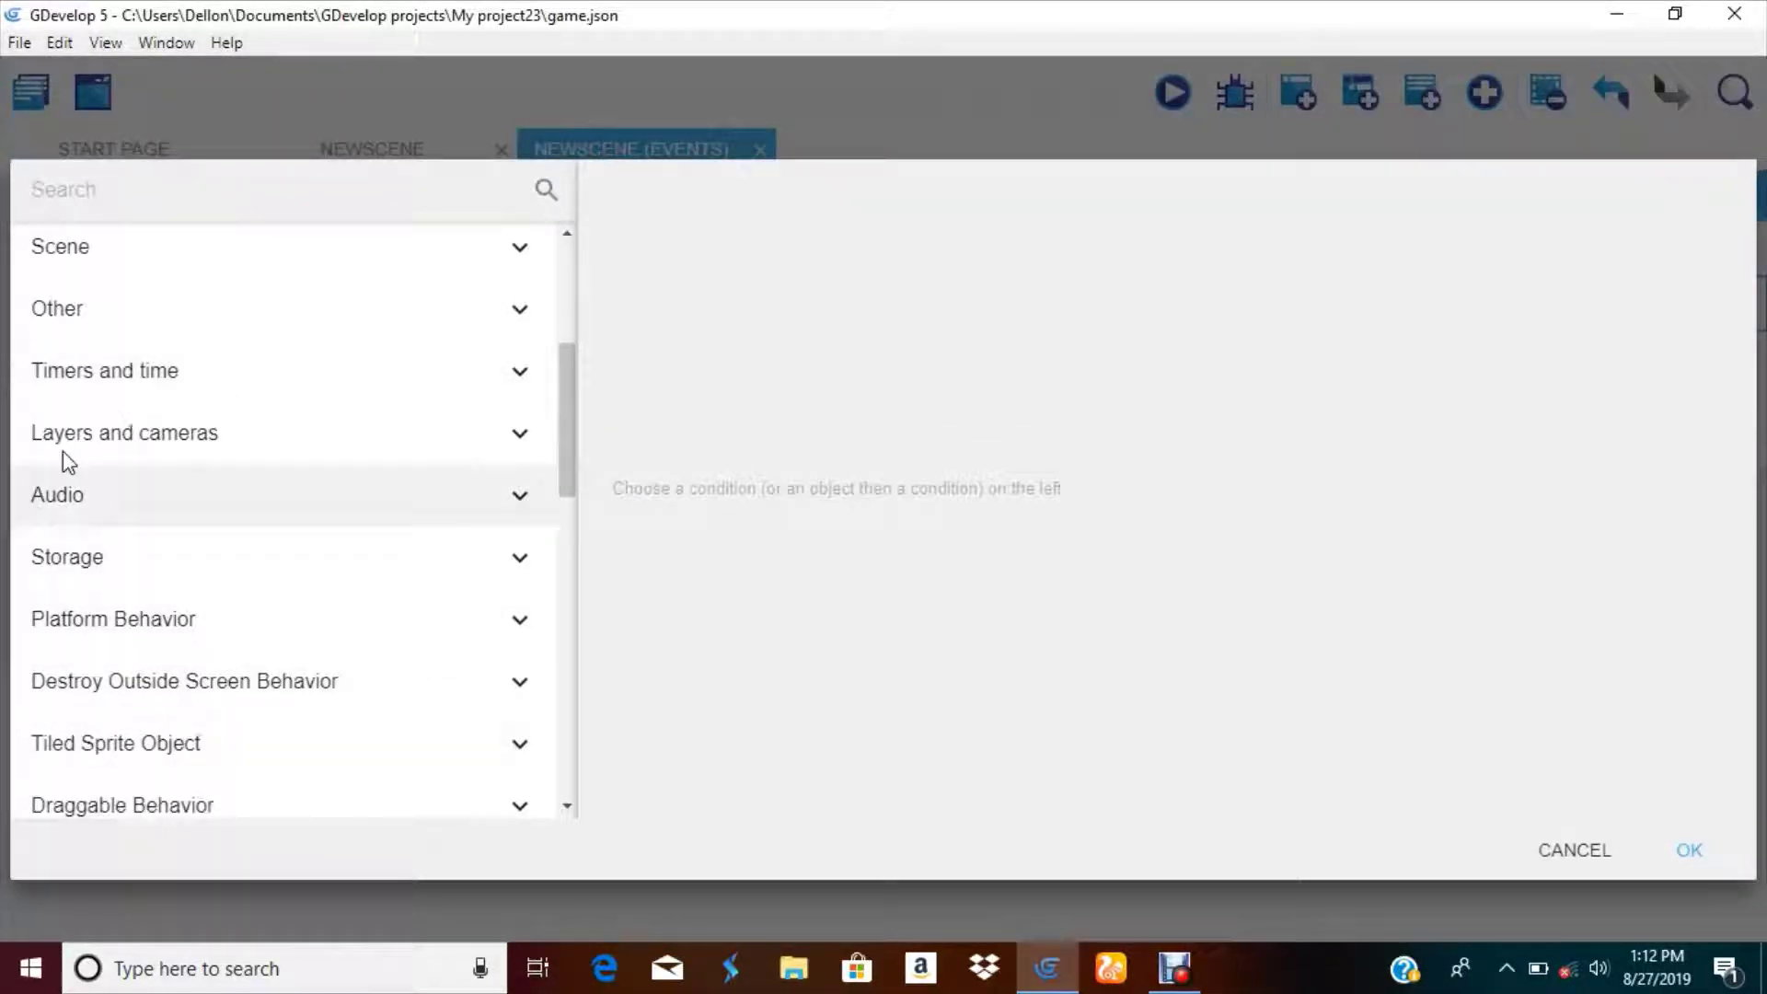
pyautogui.scroll(4, 327, 599)
pyautogui.click(174, 511)
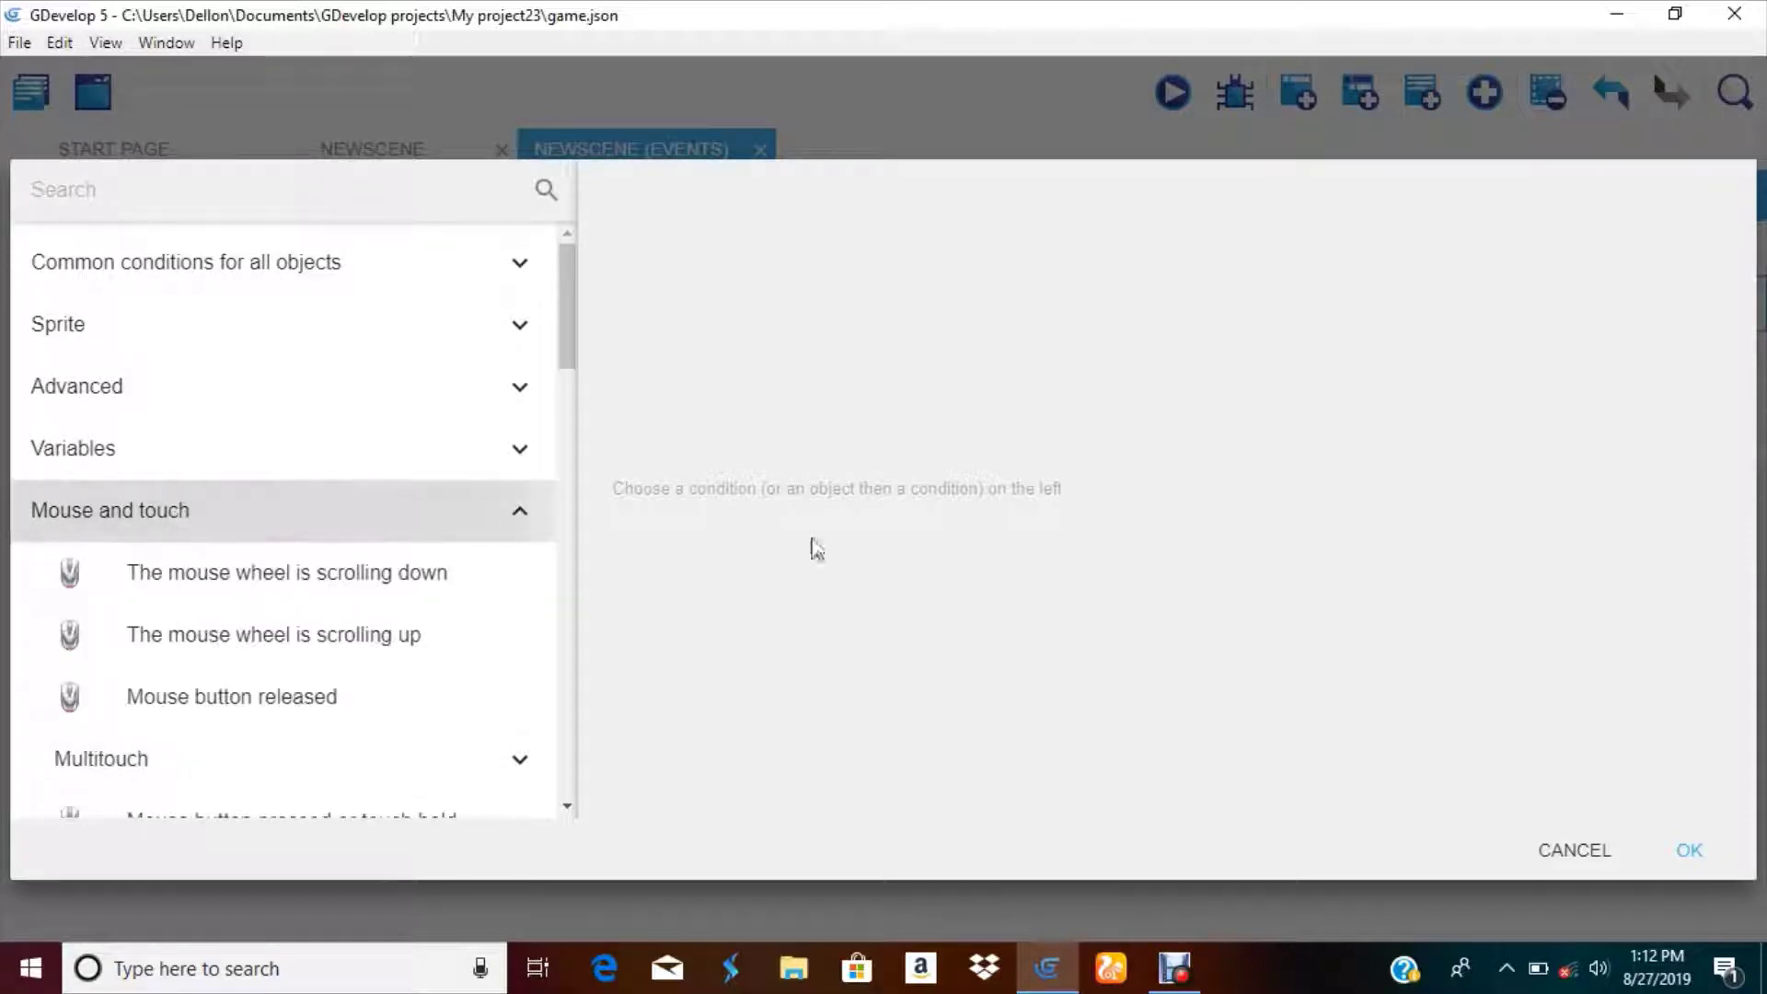
pyautogui.scroll(-3, 317, 603)
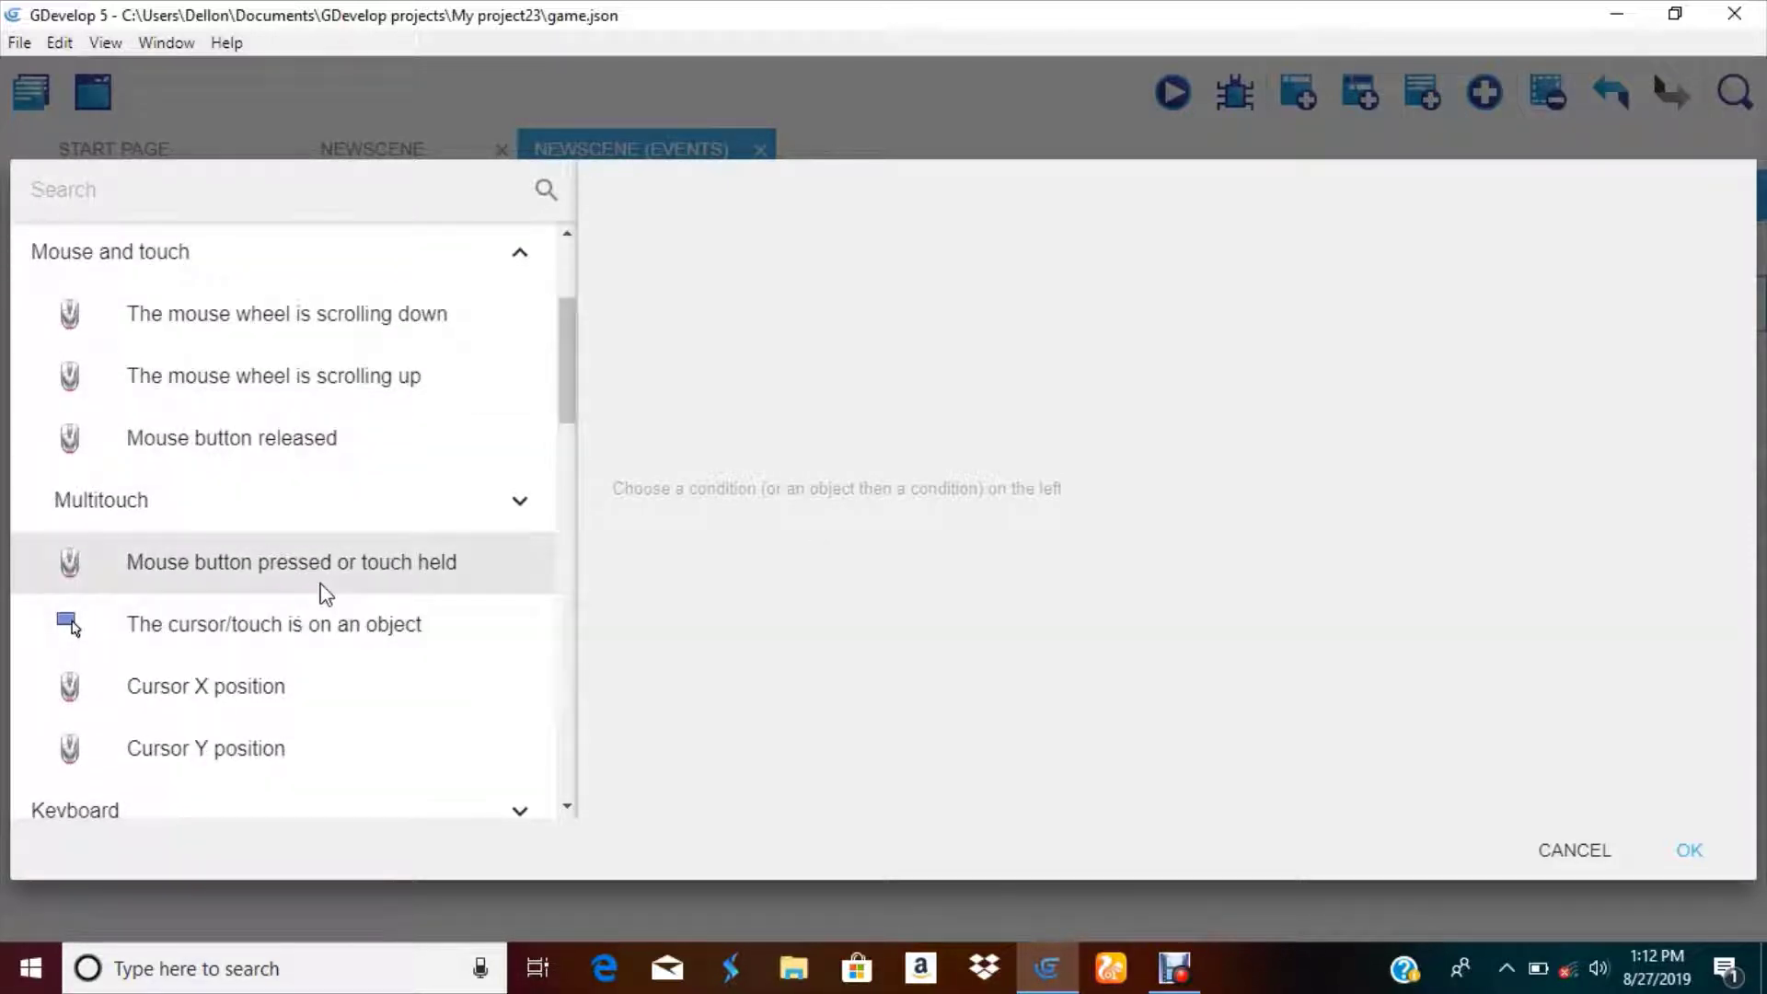
pyautogui.click(322, 575)
pyautogui.click(710, 302)
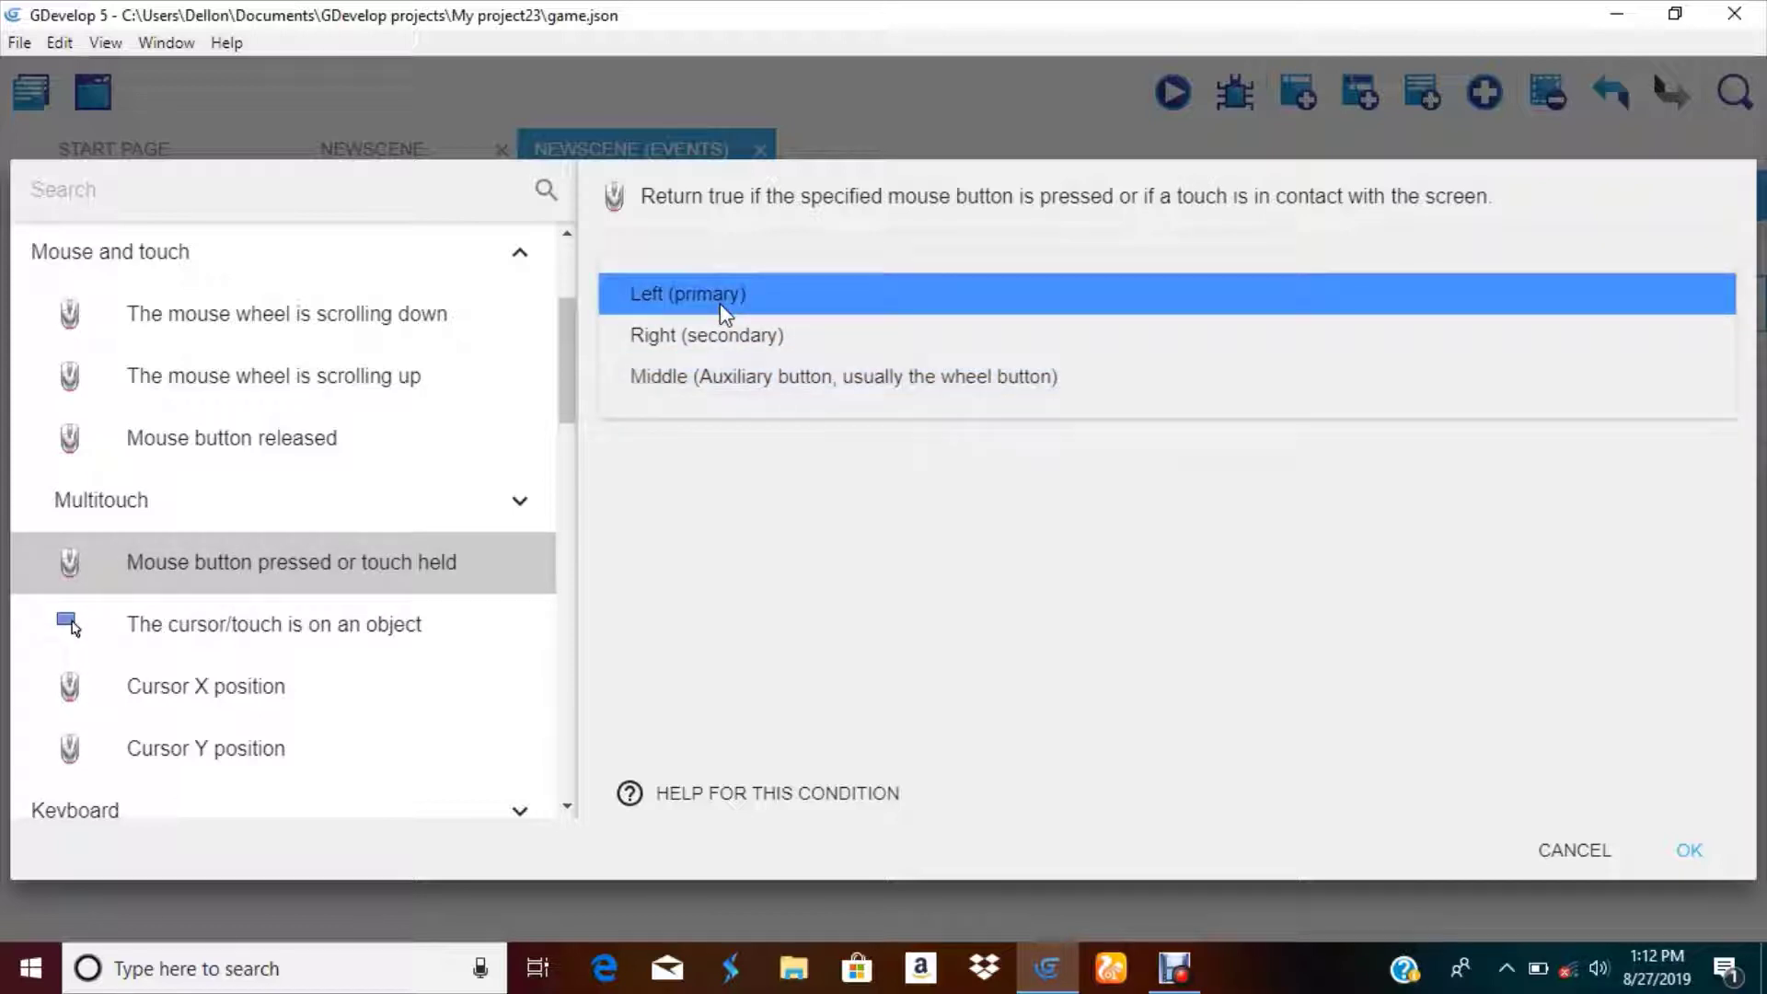
pyautogui.click(660, 304)
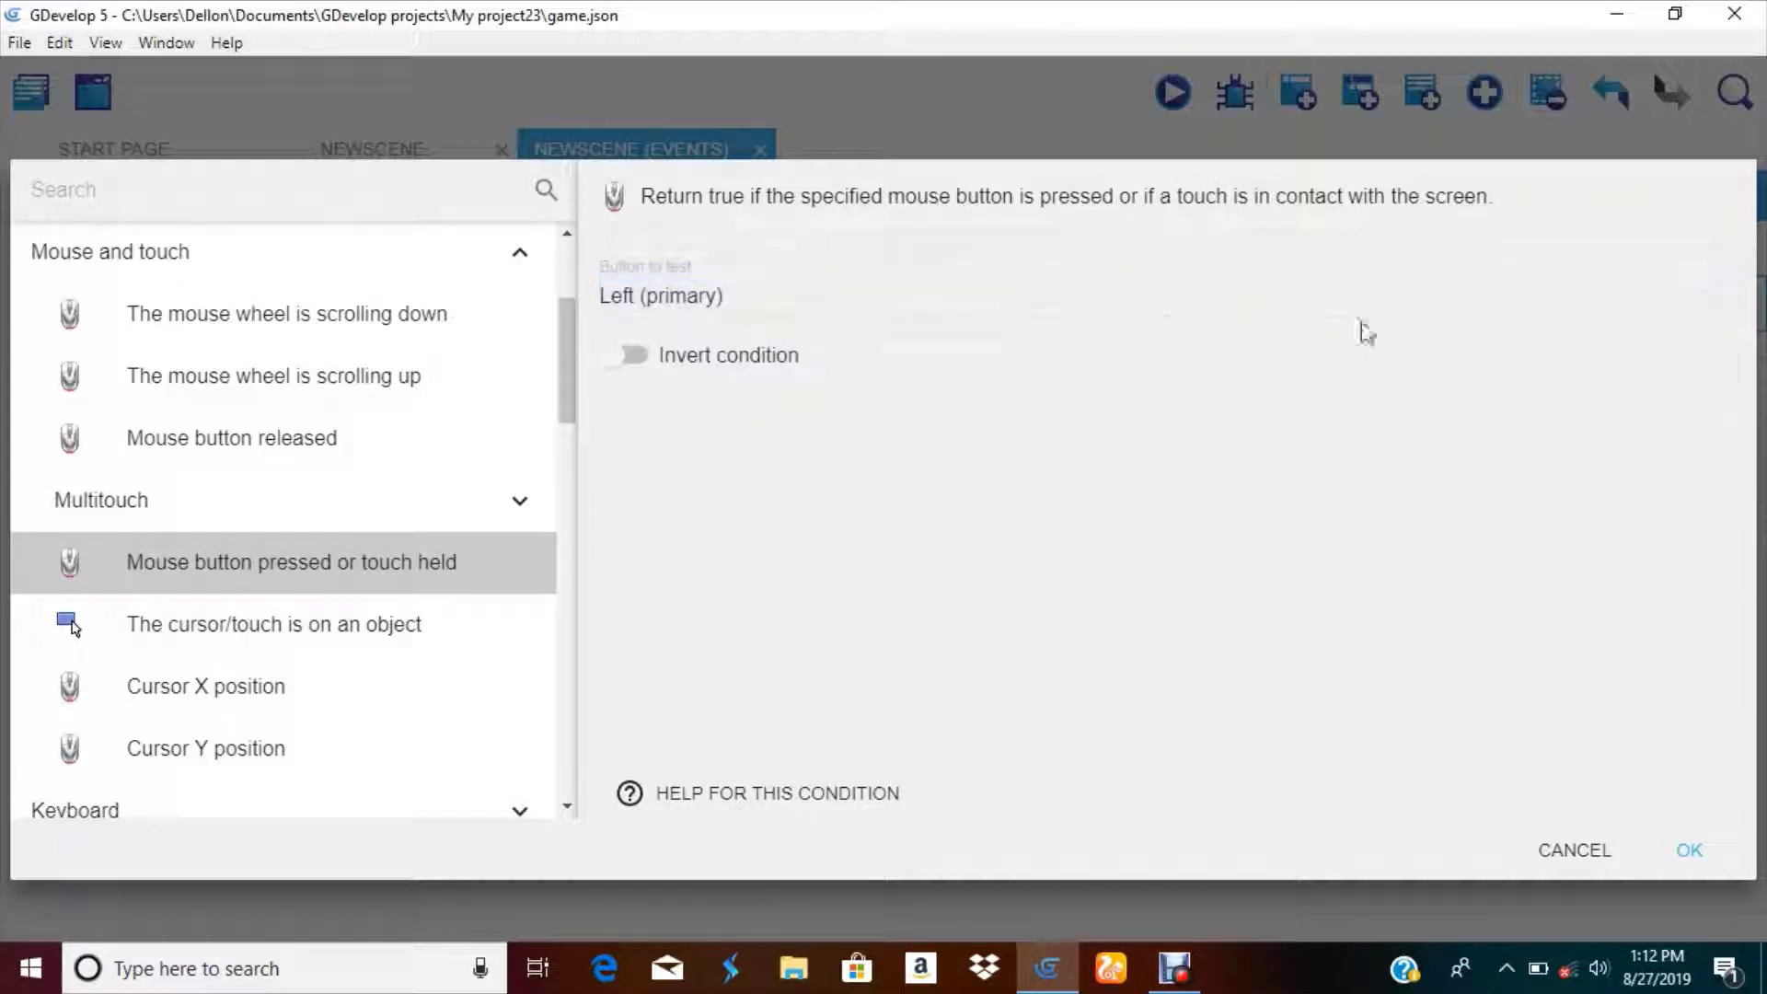
pyautogui.click(1693, 848)
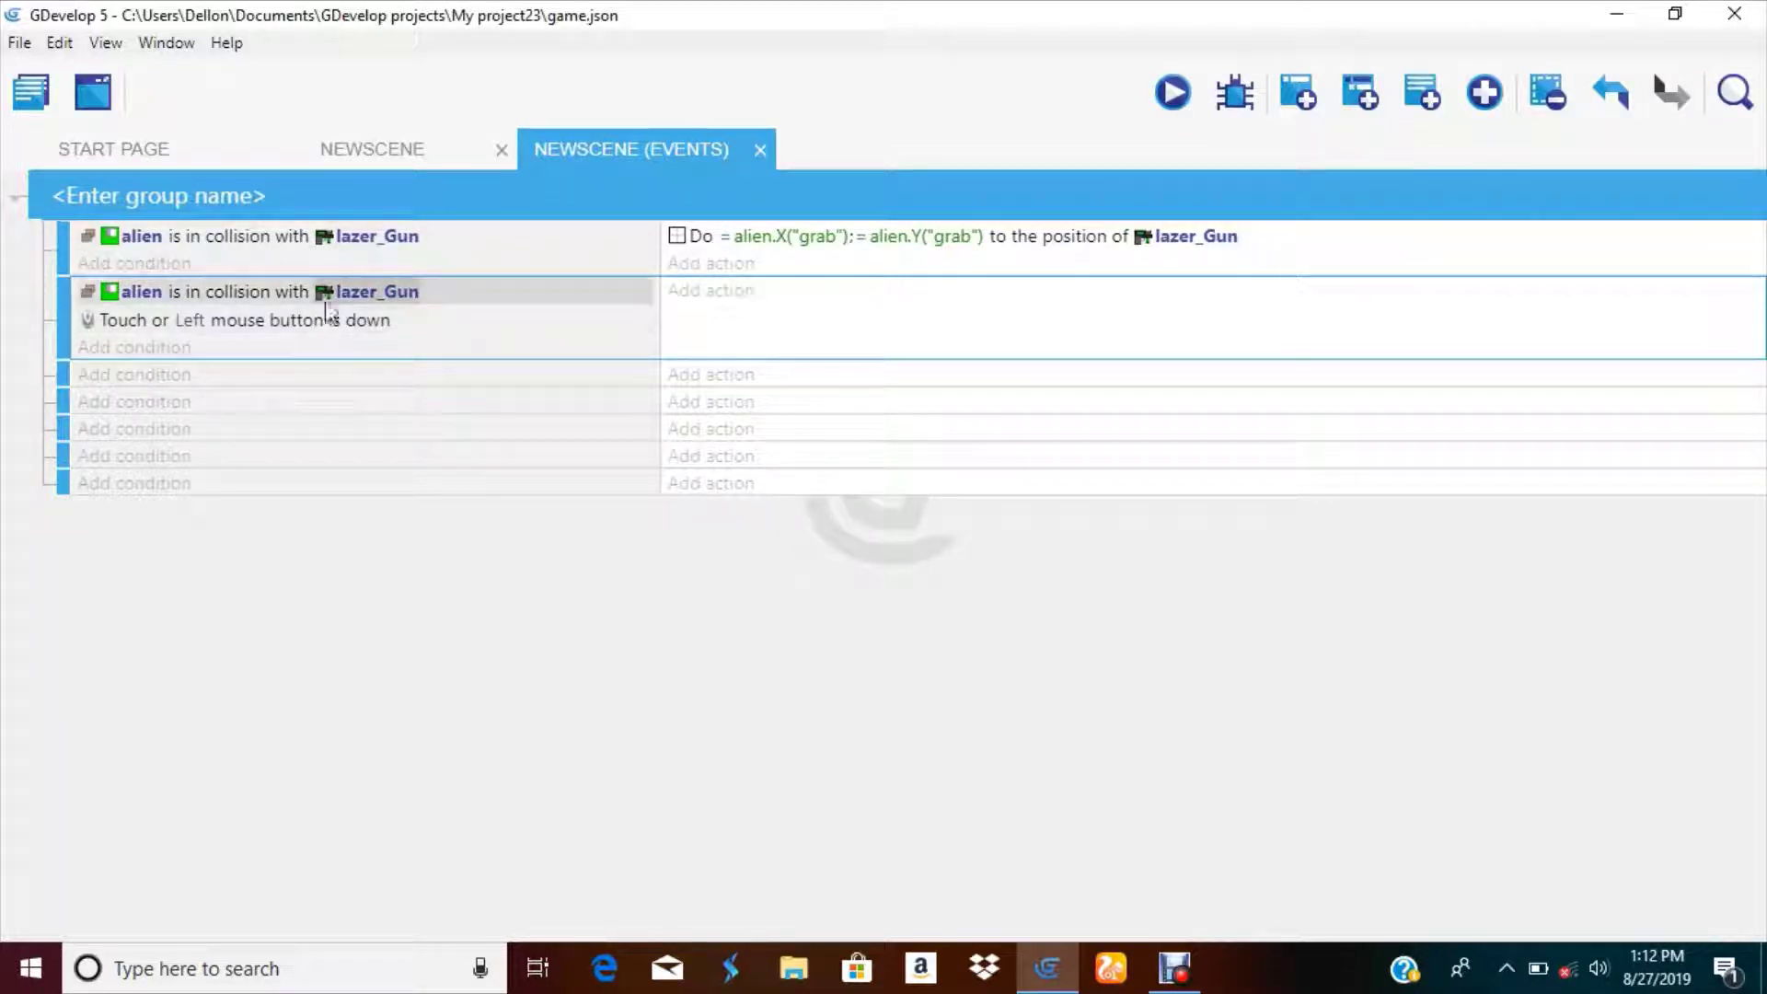
# - Add a "Create an object" action to the second event with lazer as the object to create
pyautogui.click(692, 293)
pyautogui.click(41, 253)
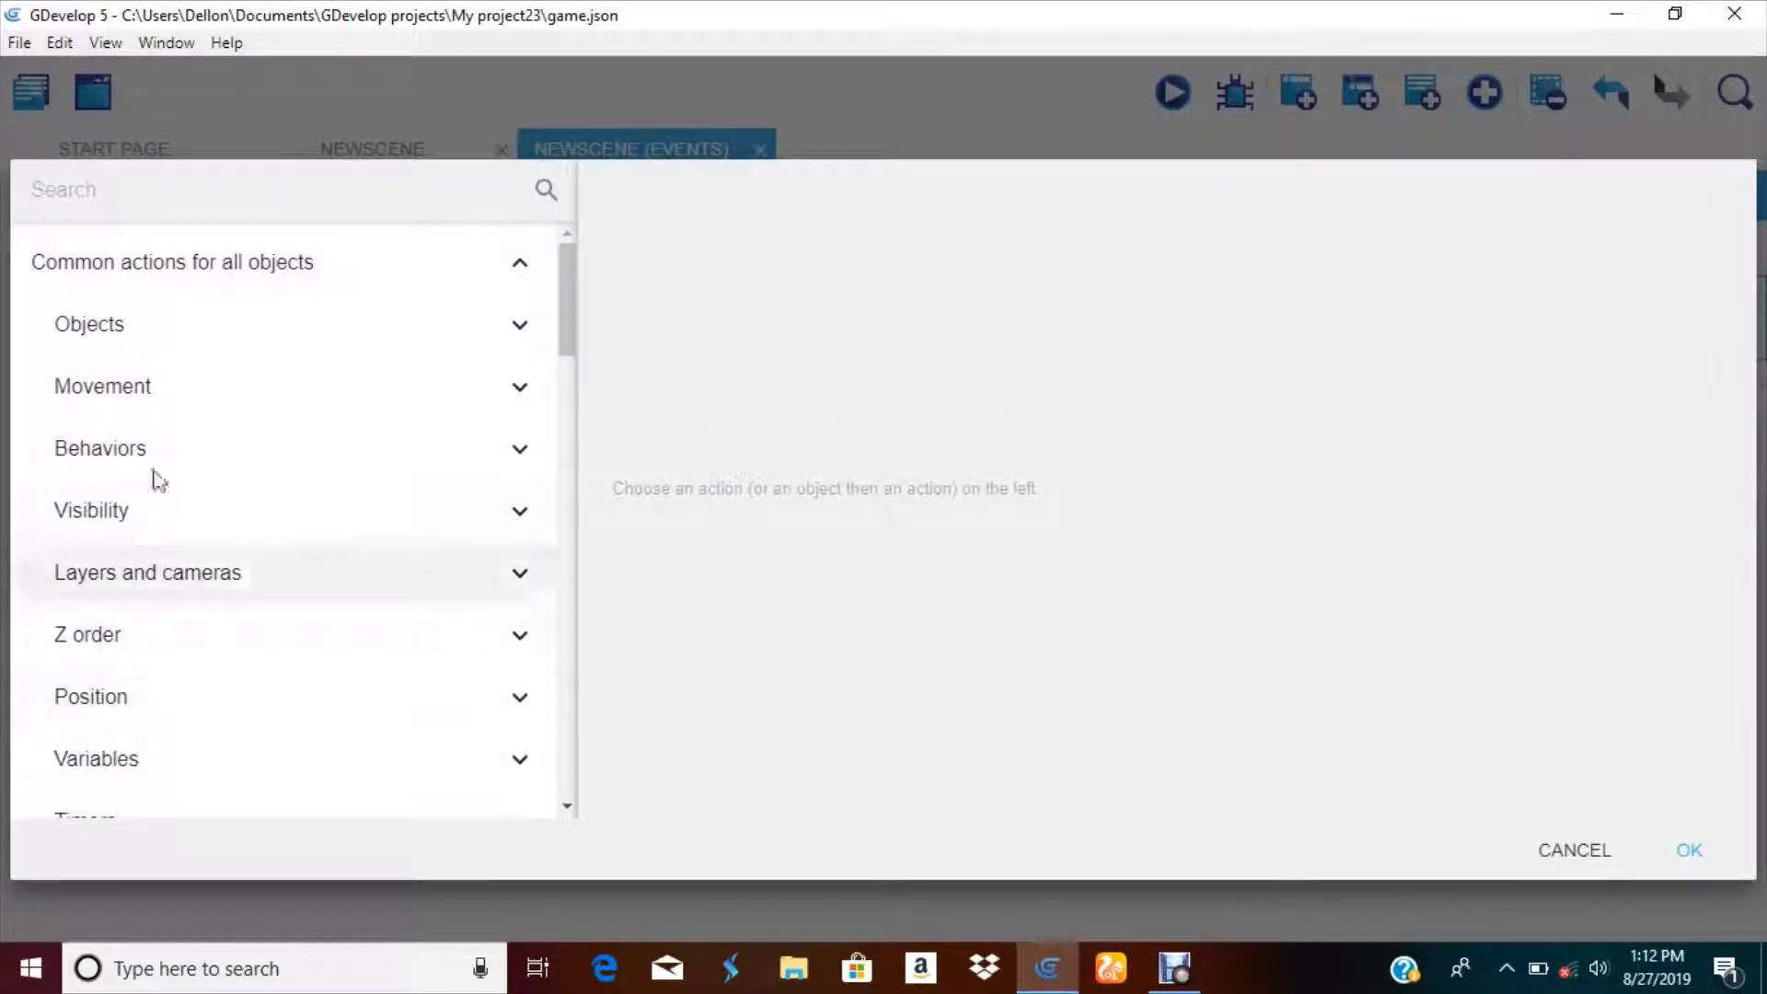
pyautogui.click(126, 324)
pyautogui.click(207, 532)
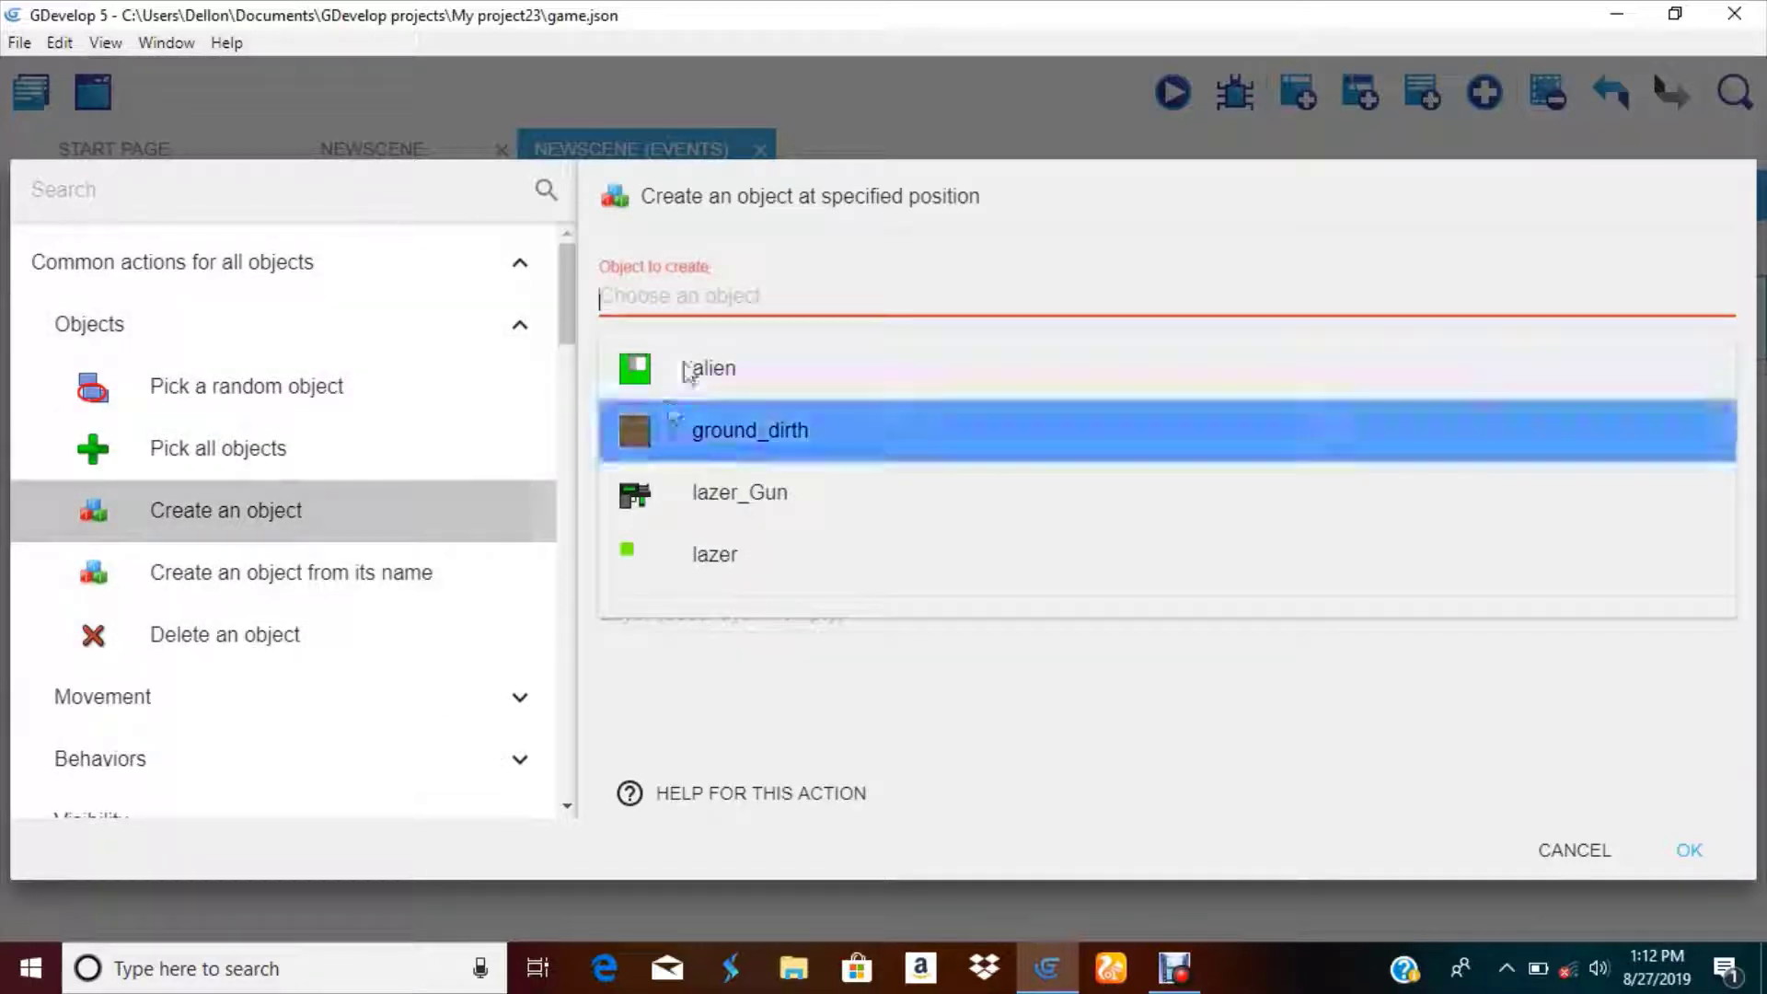
pyautogui.click(753, 552)
# - Set the X position of the created lazer to lazer_Gun.X() using the object X position expression
pyautogui.click(690, 381)
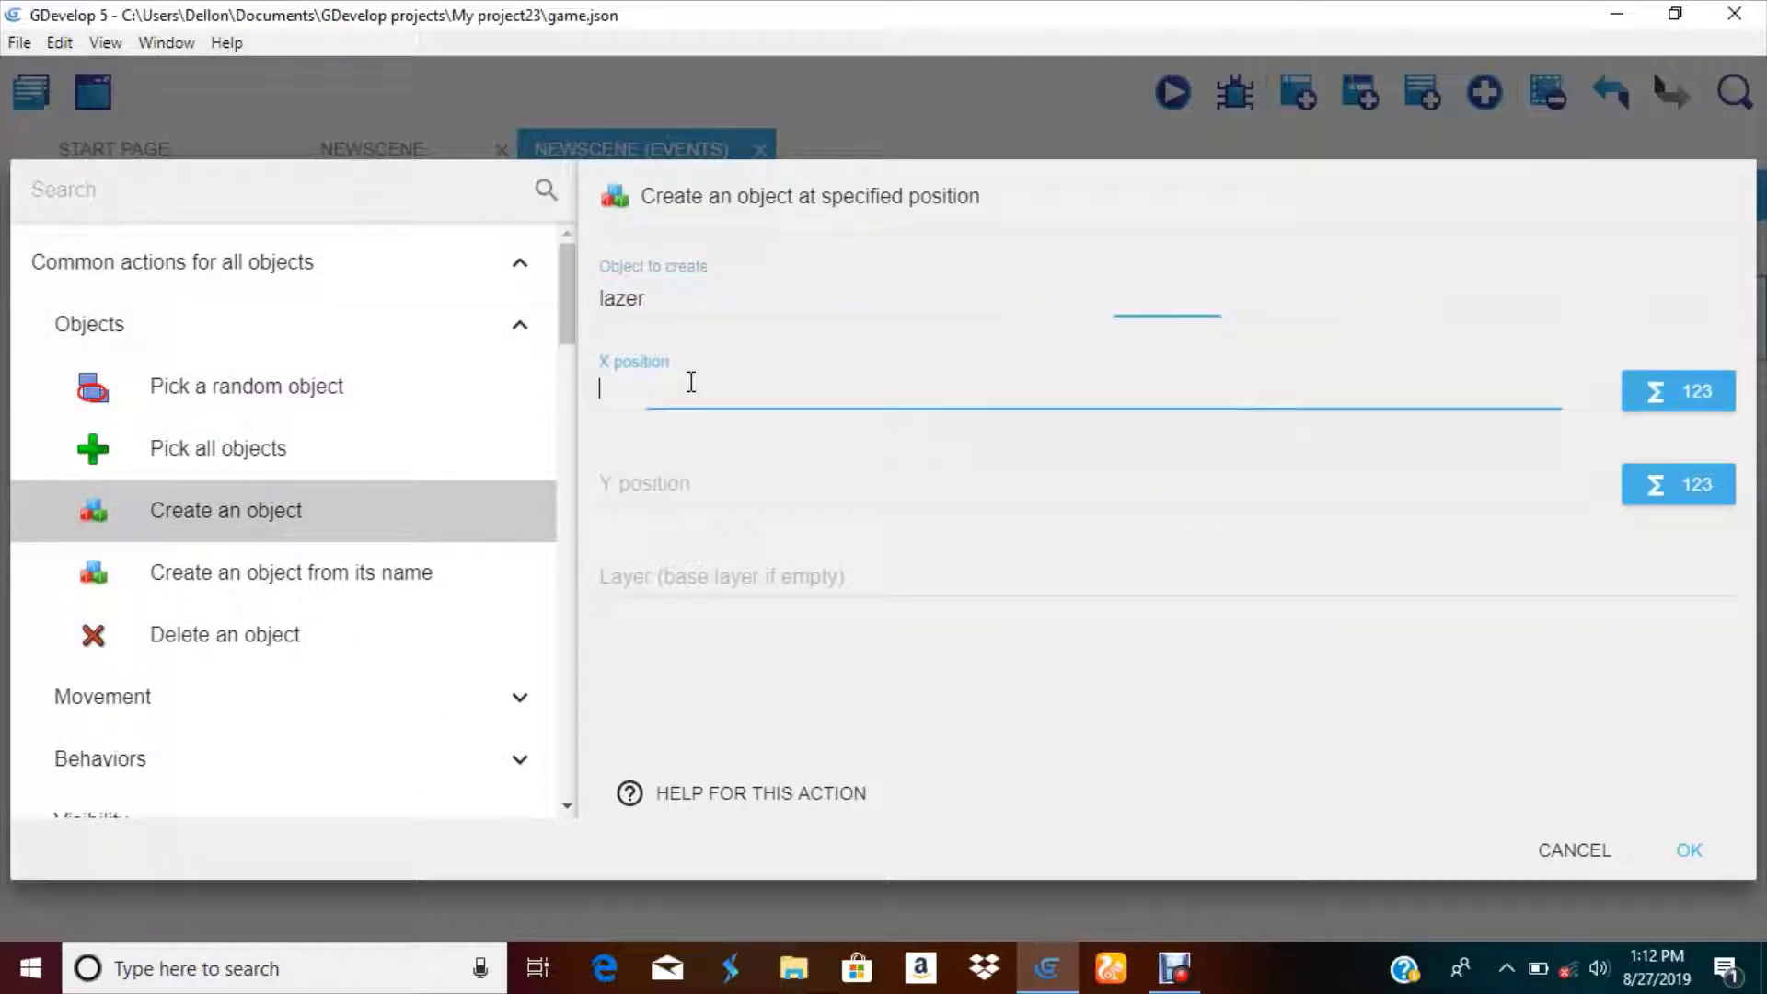
pyautogui.click(1667, 390)
pyautogui.click(855, 552)
pyautogui.scroll(-3, 828, 635)
pyautogui.scroll(2, 709, 634)
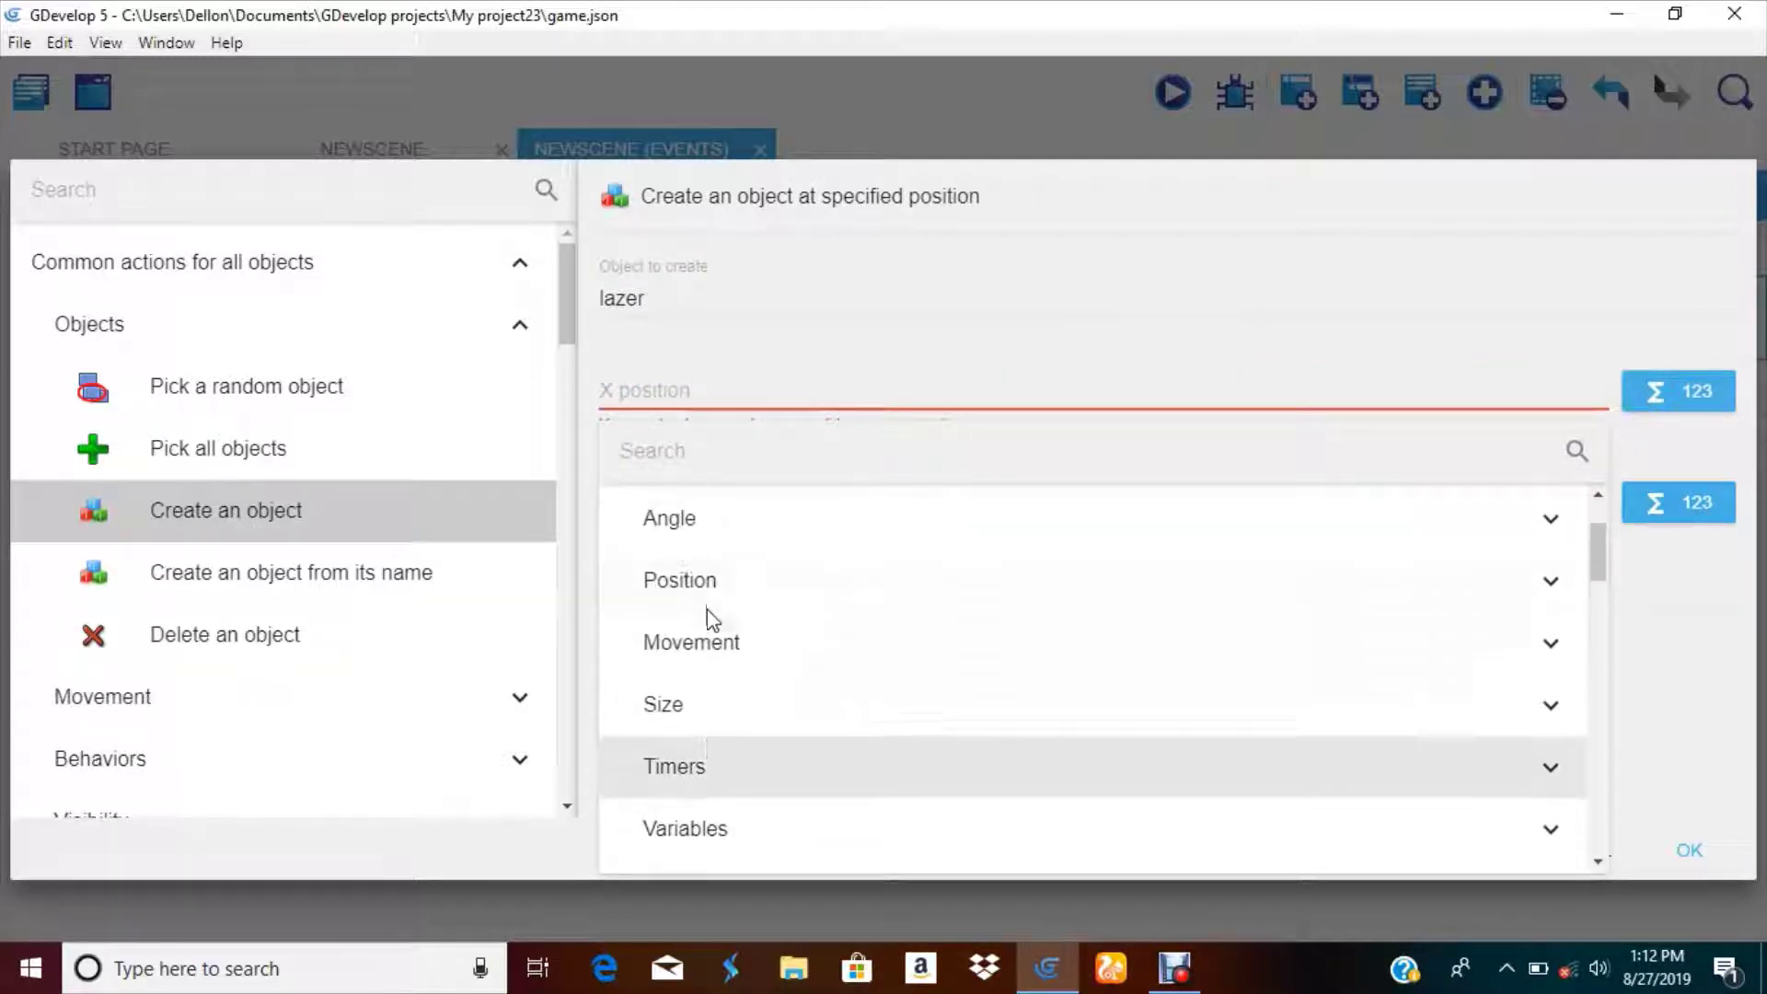
pyautogui.click(705, 590)
pyautogui.click(784, 766)
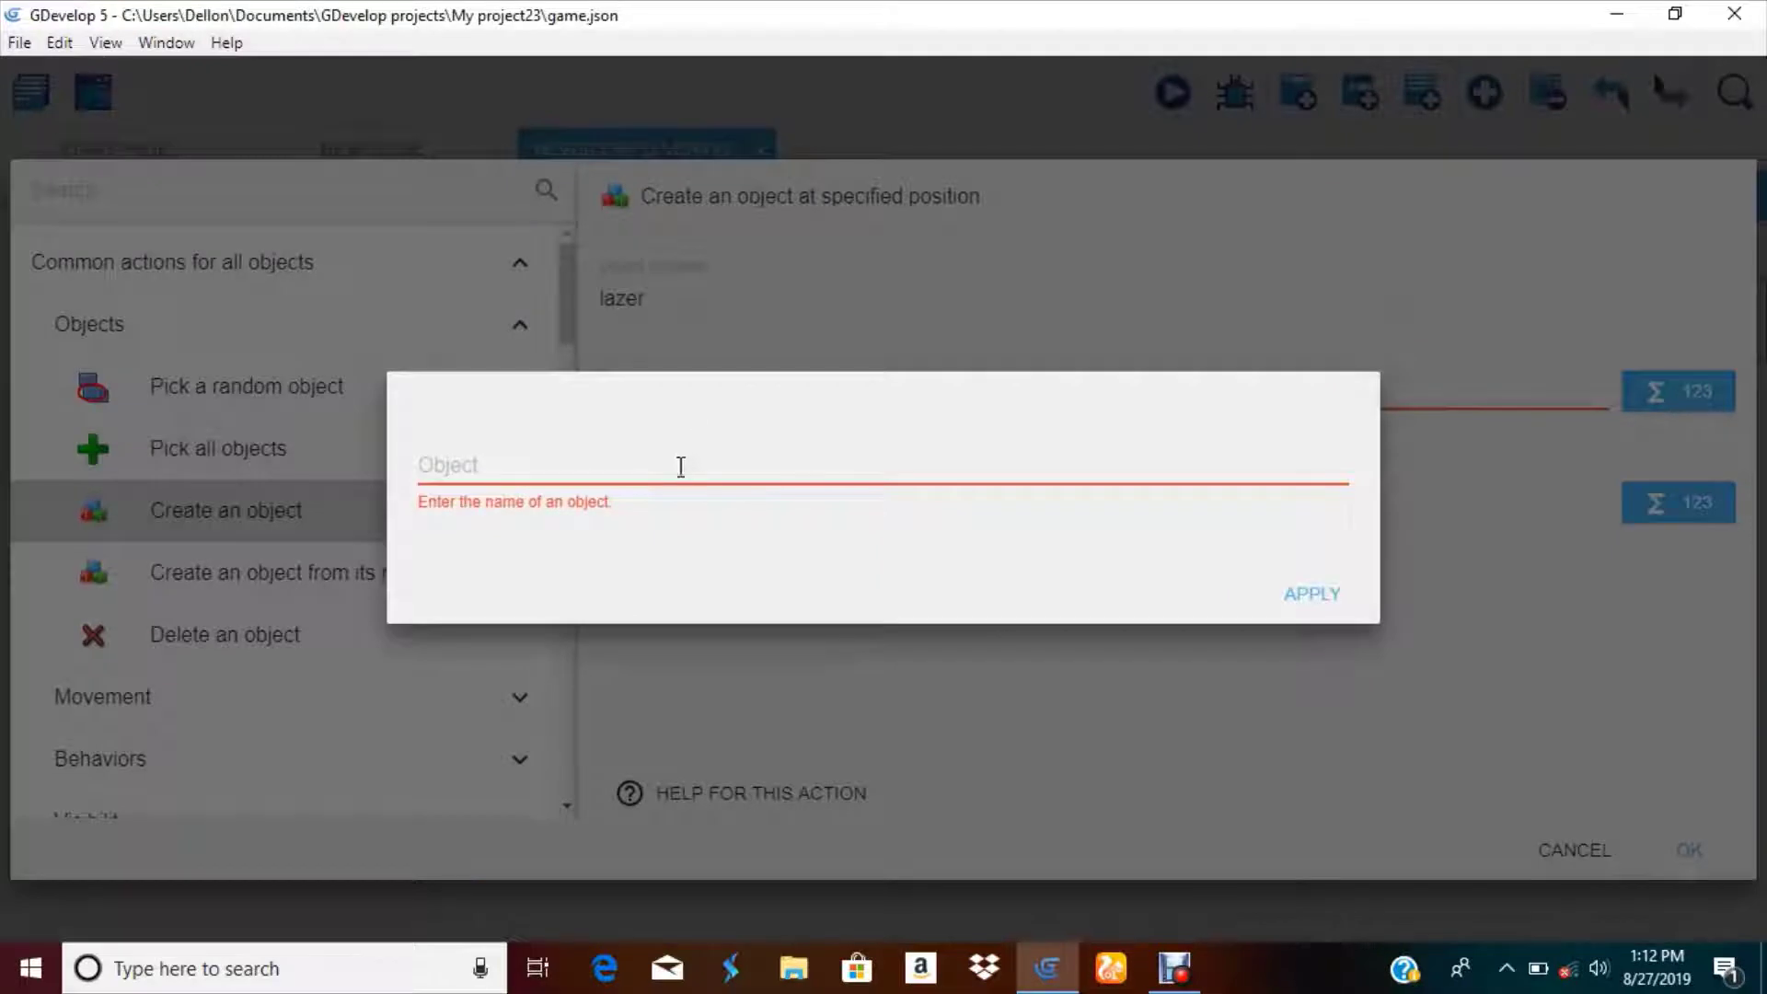
pyautogui.click(678, 465)
pyautogui.click(662, 672)
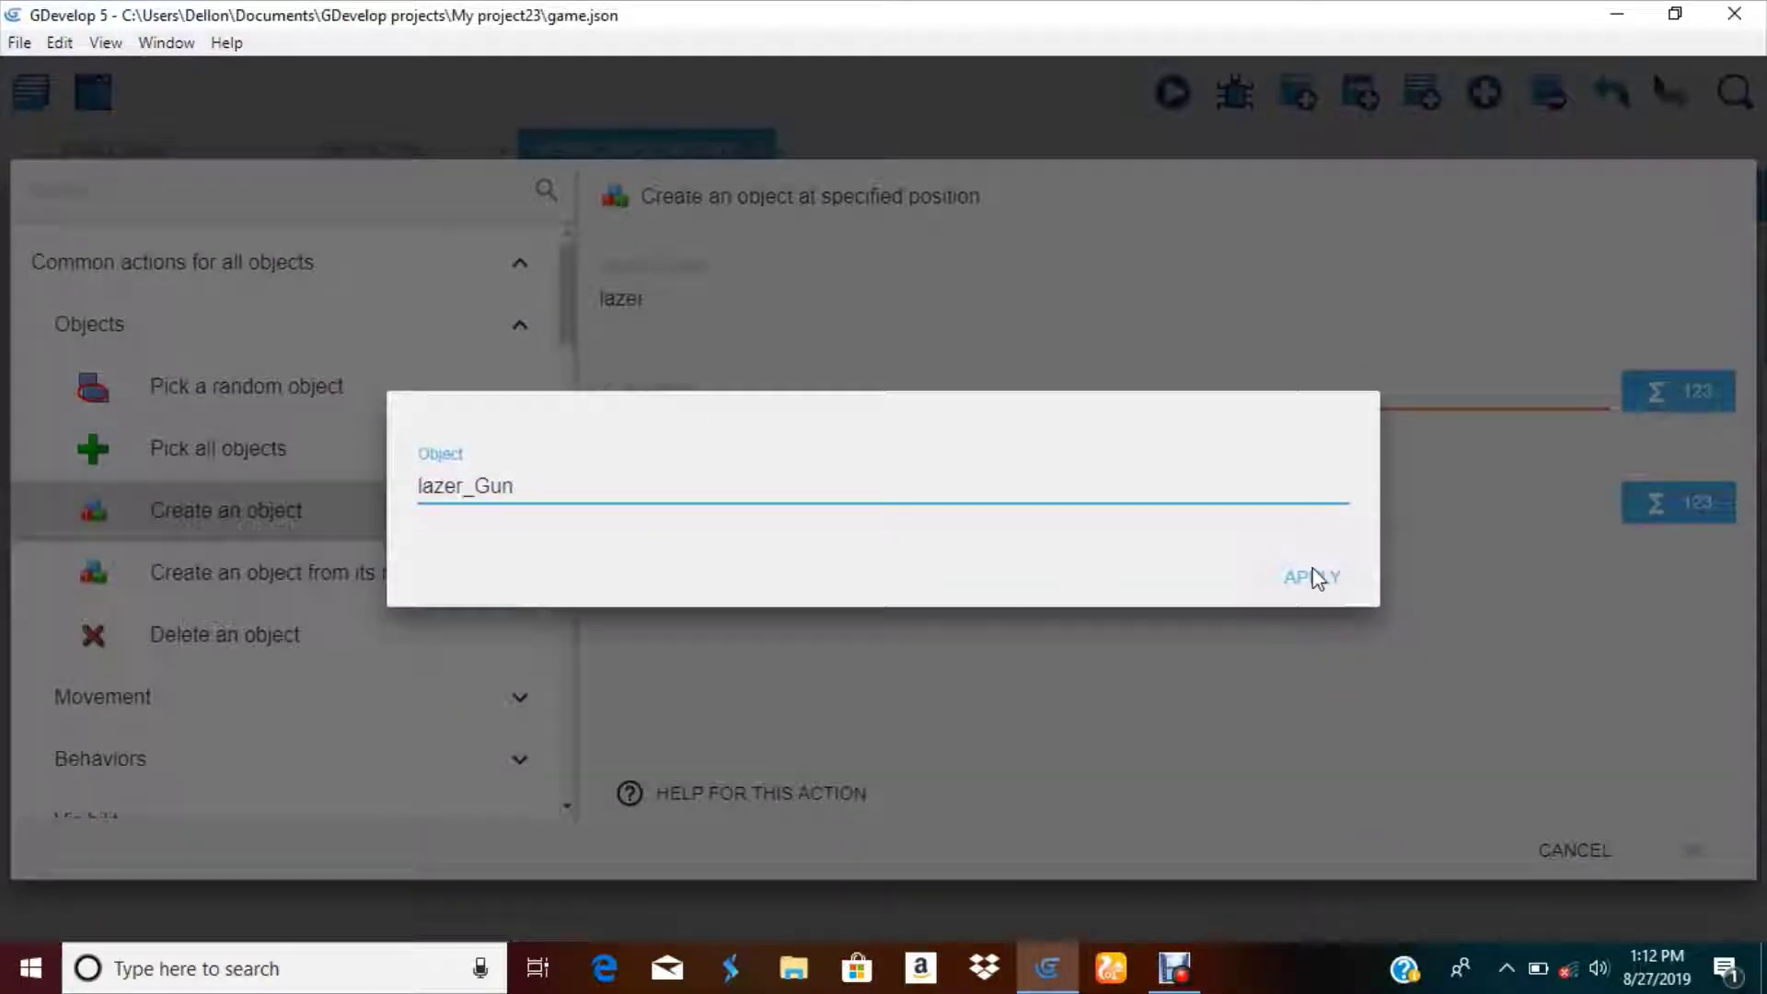
pyautogui.click(1313, 576)
pyautogui.click(1576, 538)
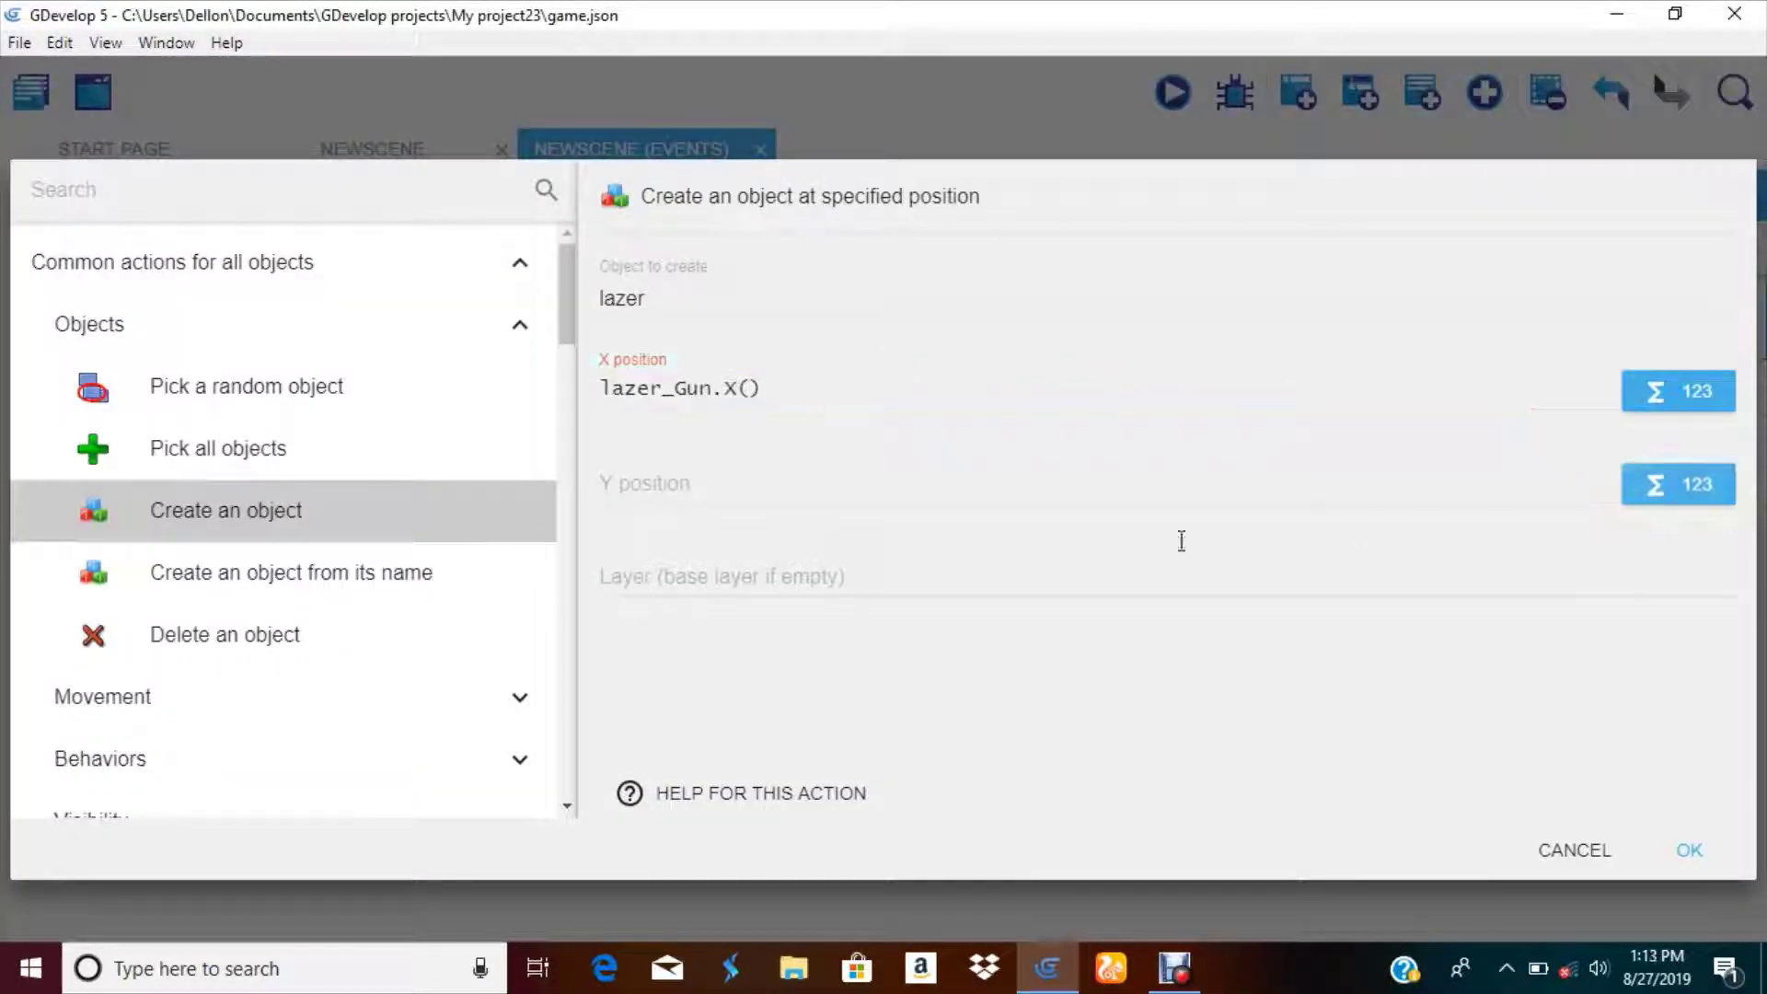
# - Set the created lazer's Y position to lazer_Gun.Y(), confirm the action and launch a preview
pyautogui.click(1673, 485)
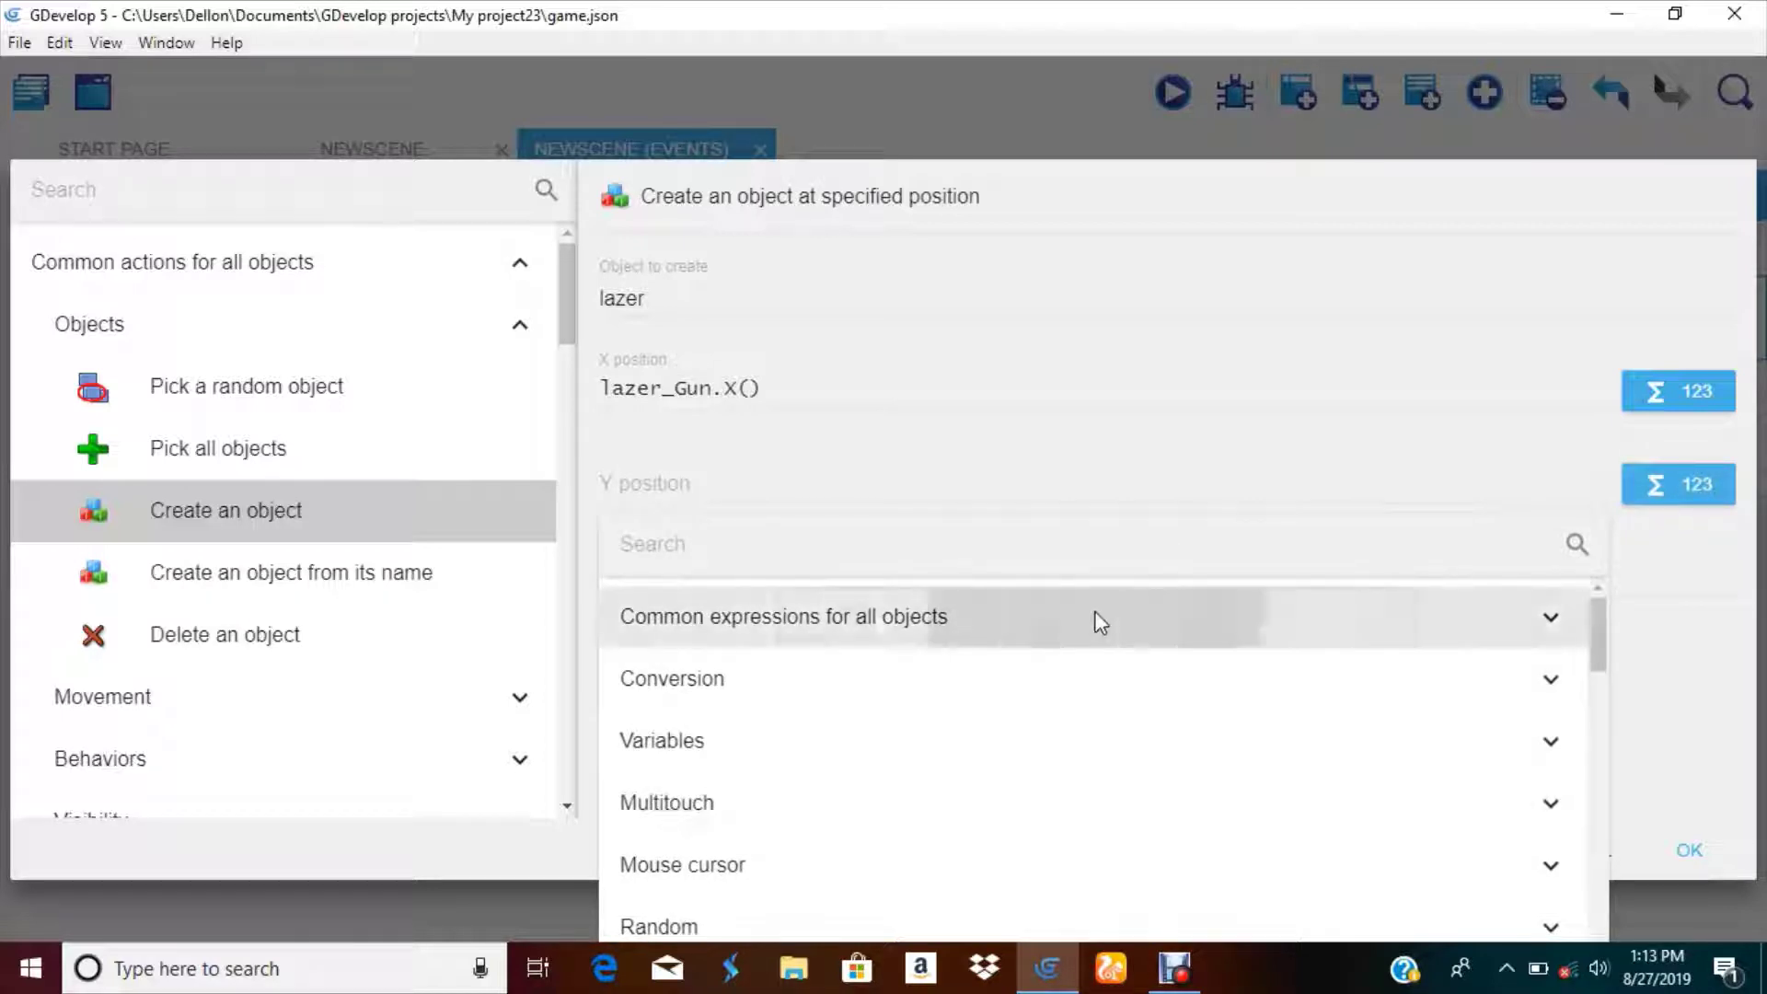
pyautogui.click(1096, 618)
pyautogui.click(745, 802)
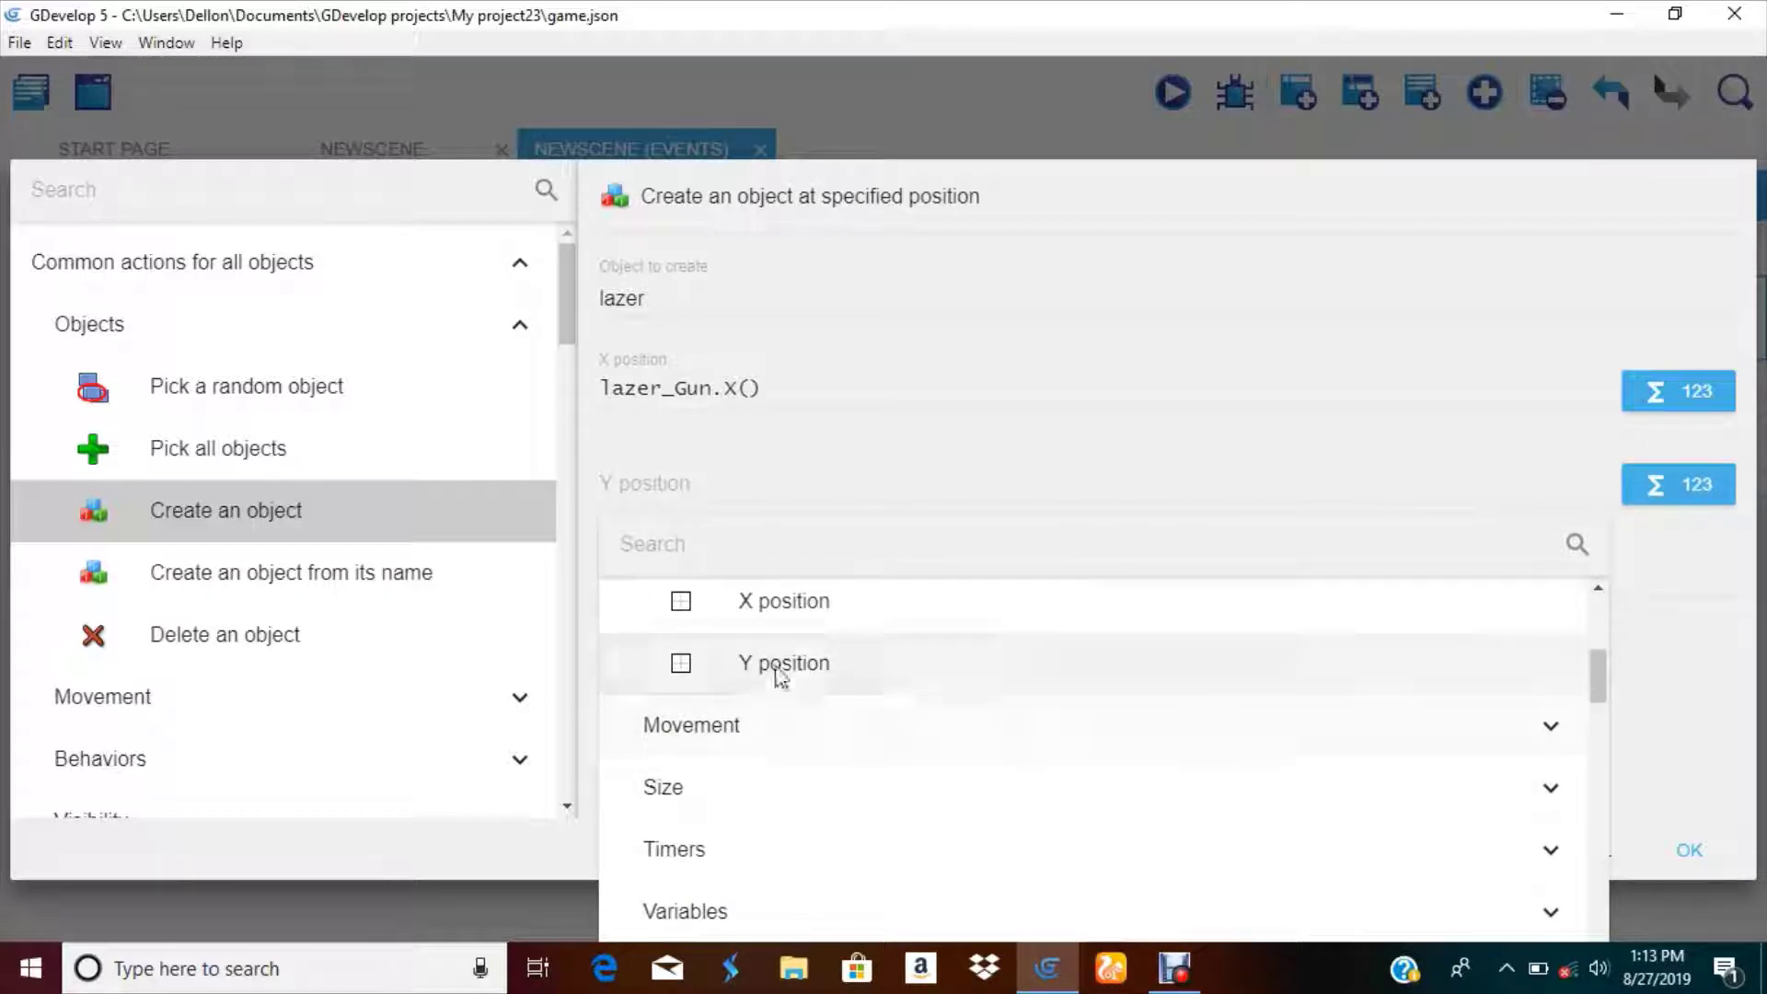
pyautogui.click(783, 667)
pyautogui.click(585, 676)
pyautogui.click(1336, 579)
pyautogui.click(1693, 848)
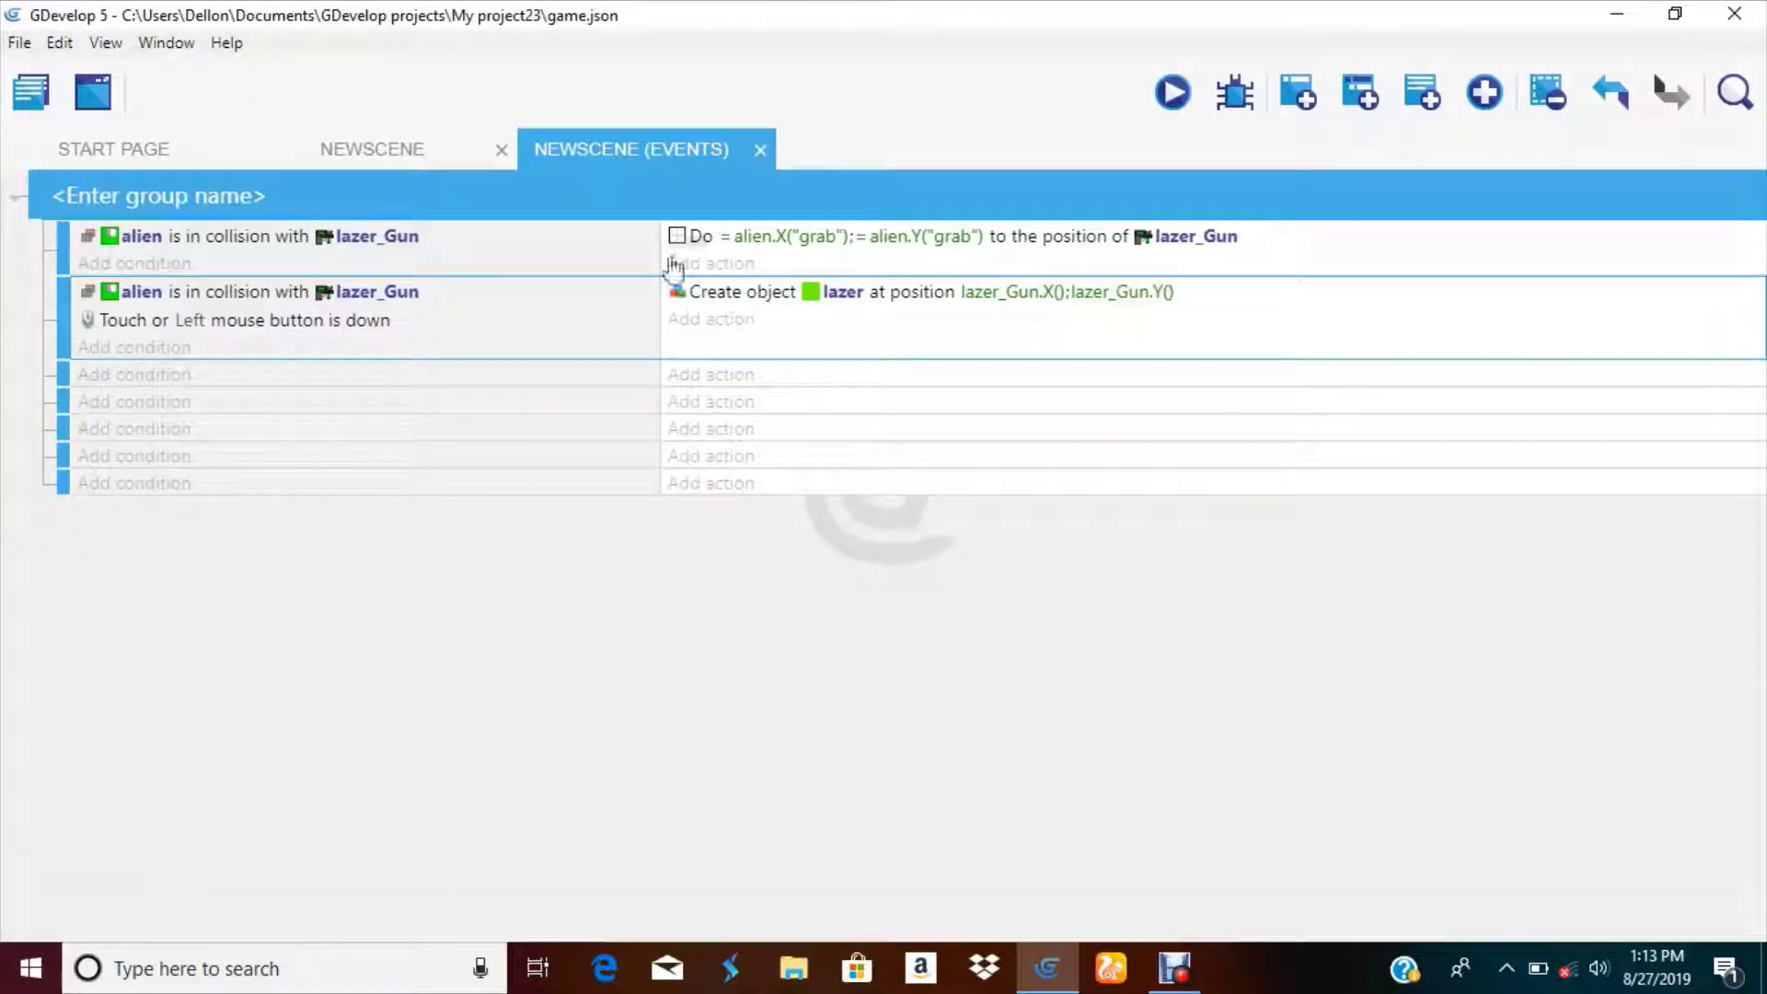
pyautogui.click(1170, 93)
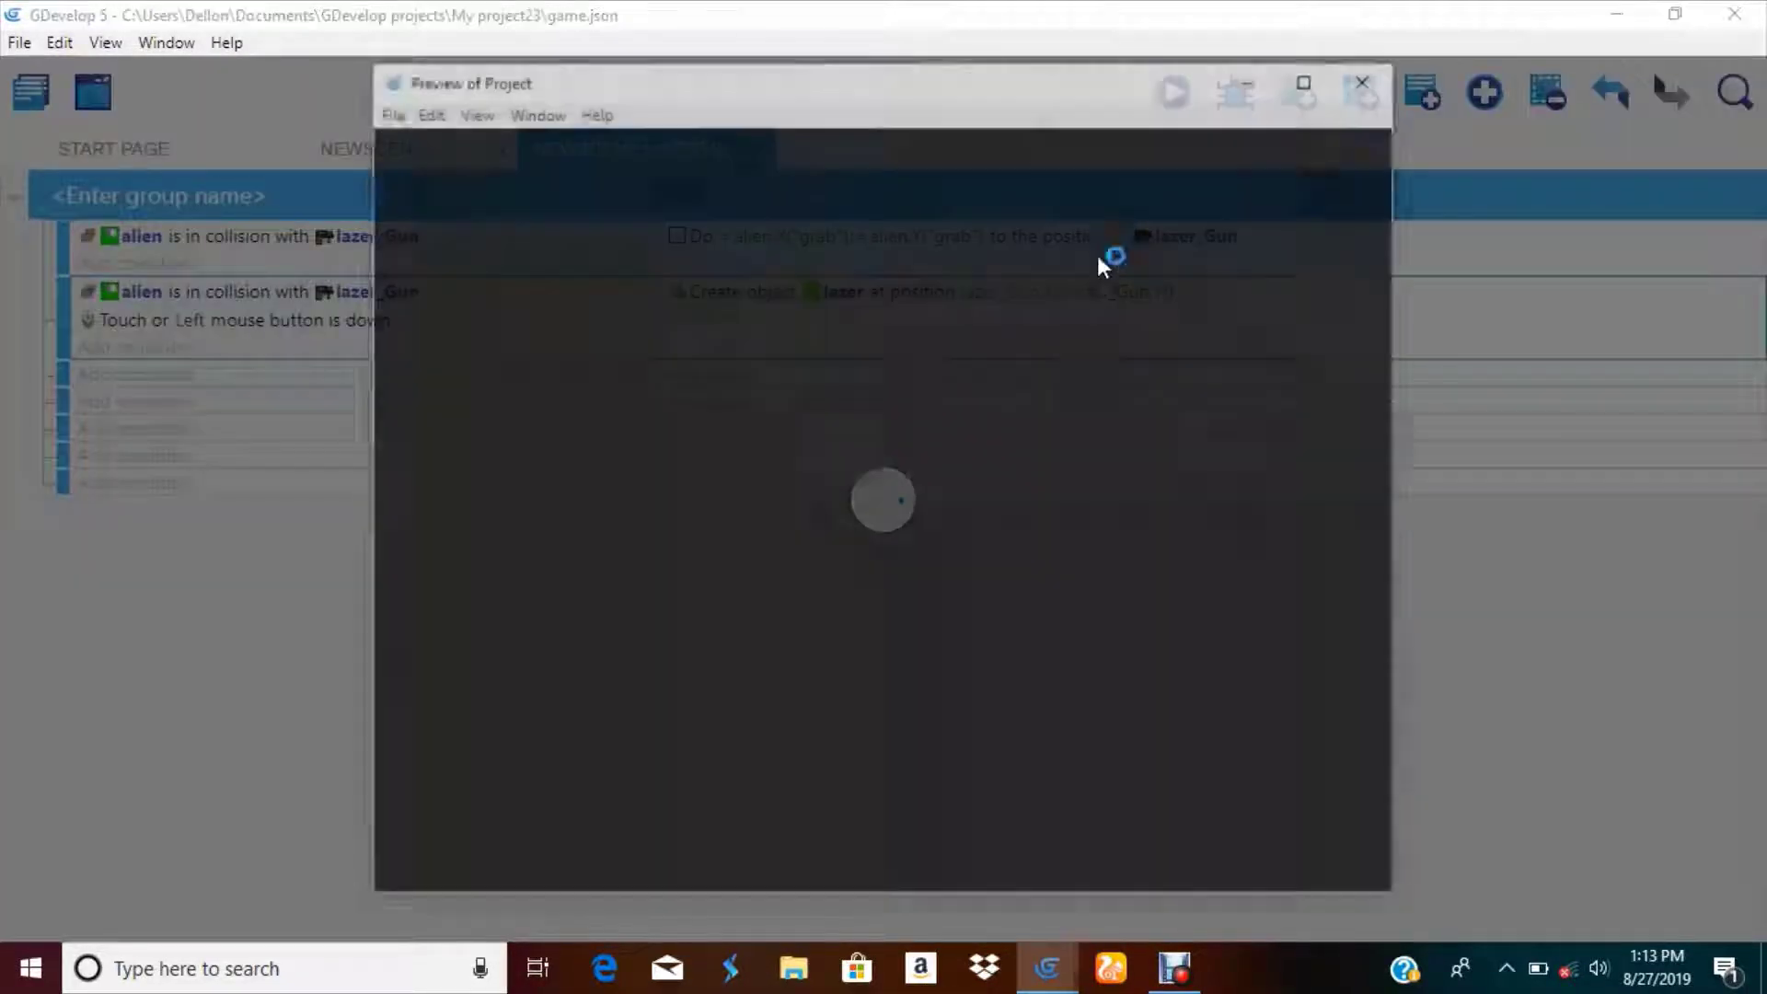